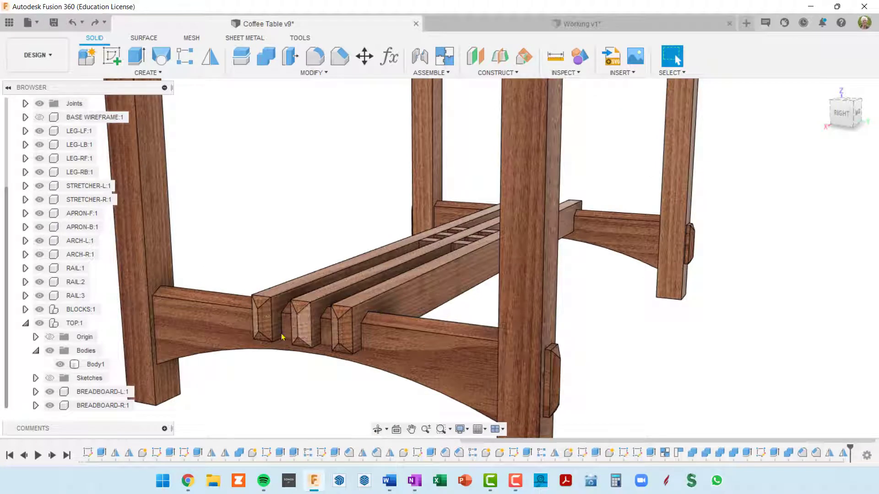
Hide the three rails to examine the notches cut into the tops of the arches
scroll(372, 328, up, 3)
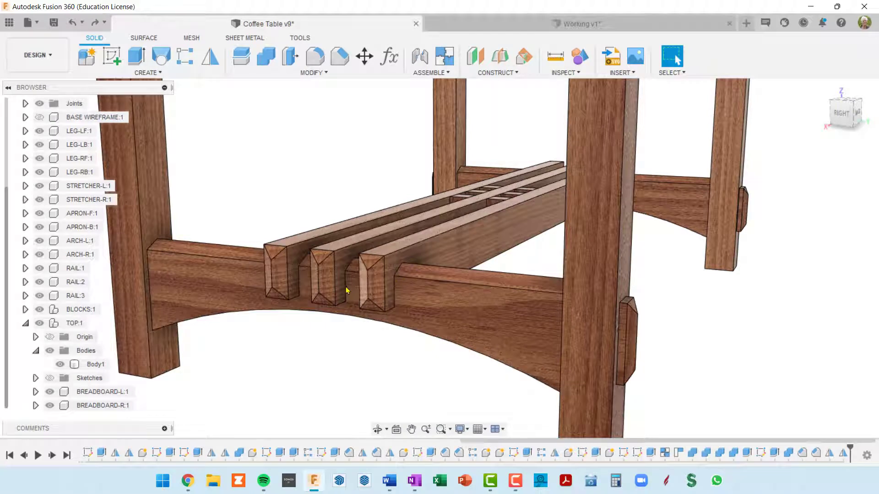
middle_drag(260, 338, 264, 312)
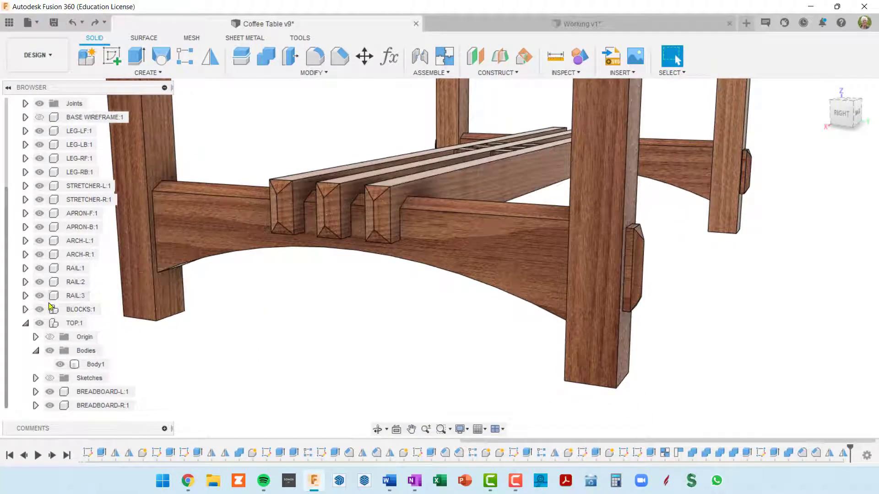
click(39, 269)
click(39, 282)
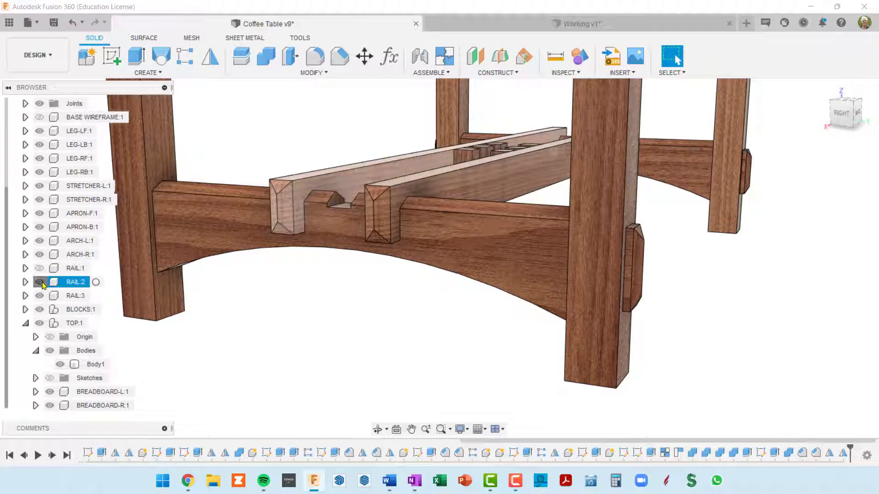
click(39, 296)
shift+middle_drag(255, 275, 221, 272)
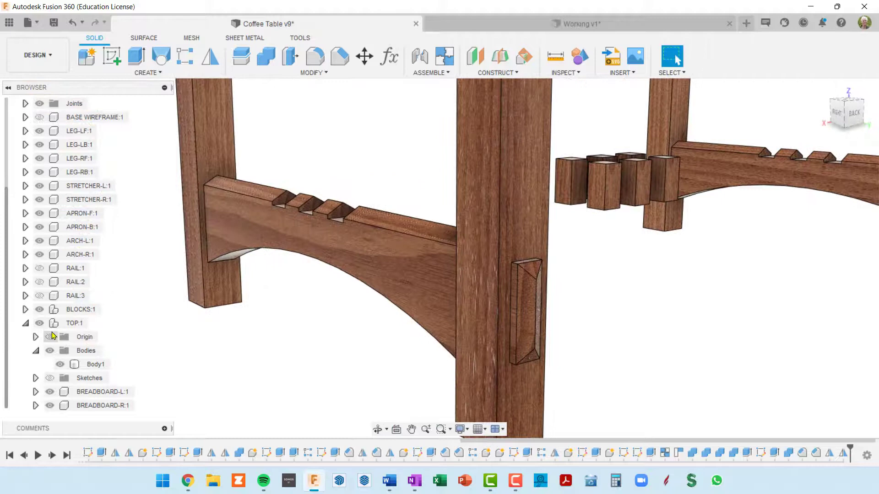
Show all three rails again
click(40, 268)
click(39, 282)
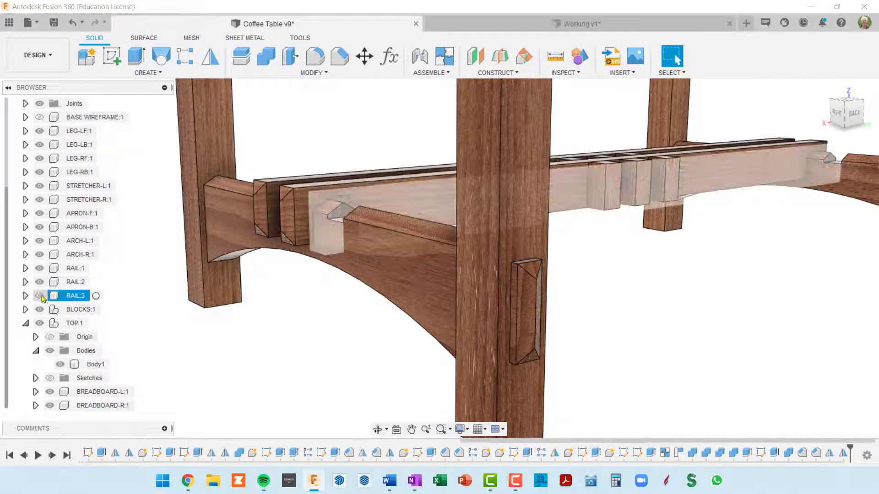
click(40, 295)
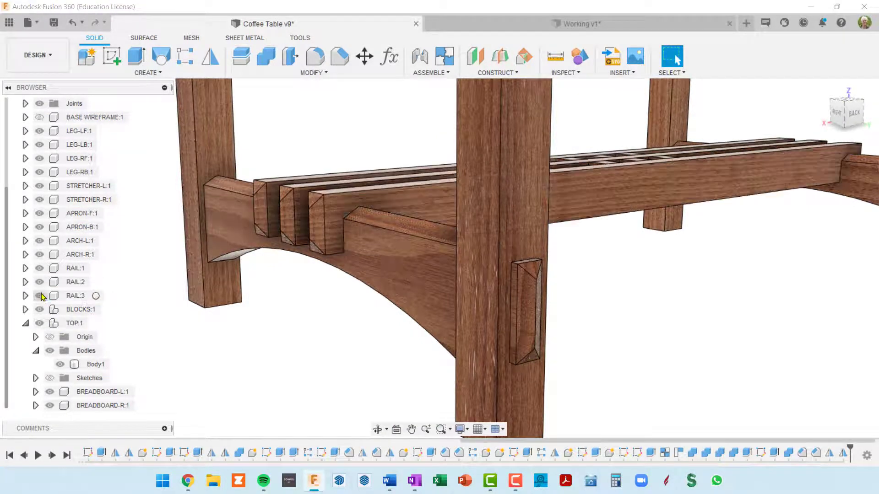
Hide ARCH-R to examine the through mortises in the legs and the notched rail ends, and show it again
click(40, 241)
click(39, 241)
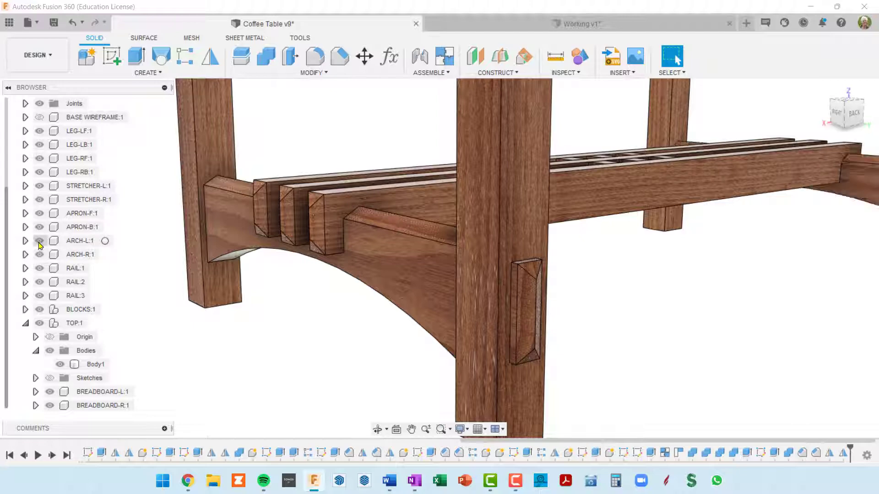
click(40, 254)
shift+middle_drag(242, 330, 278, 319)
scroll(279, 319, down, 3)
middle_drag(289, 272, 235, 296)
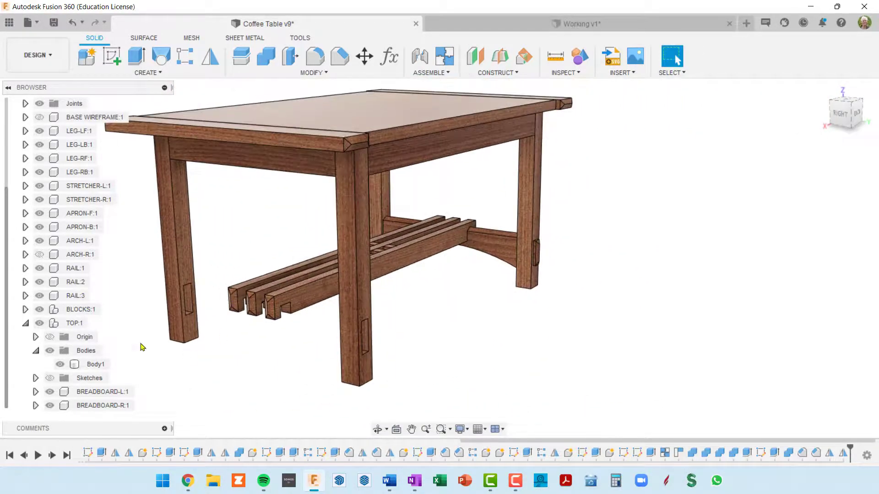
click(37, 257)
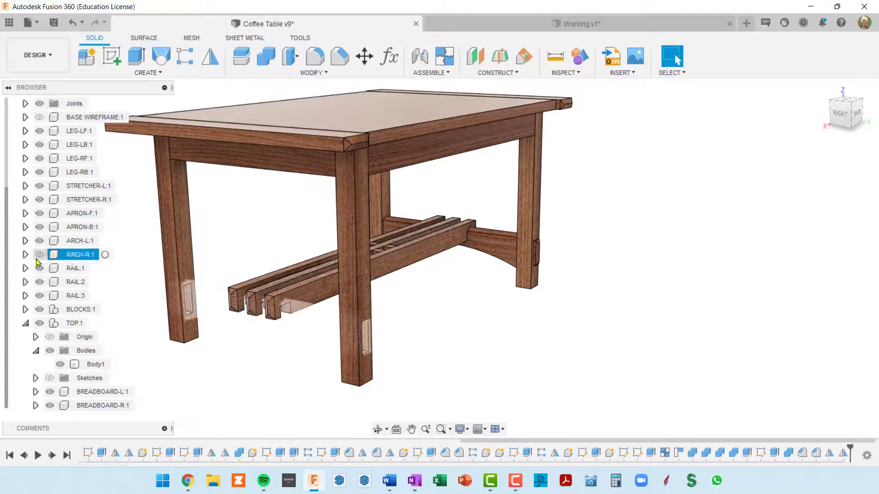
click(40, 255)
Examine how the right stretcher joins the legs beneath the tabletop, including the mortise near the leg's upper end
shift+middle_drag(455, 336, 443, 298)
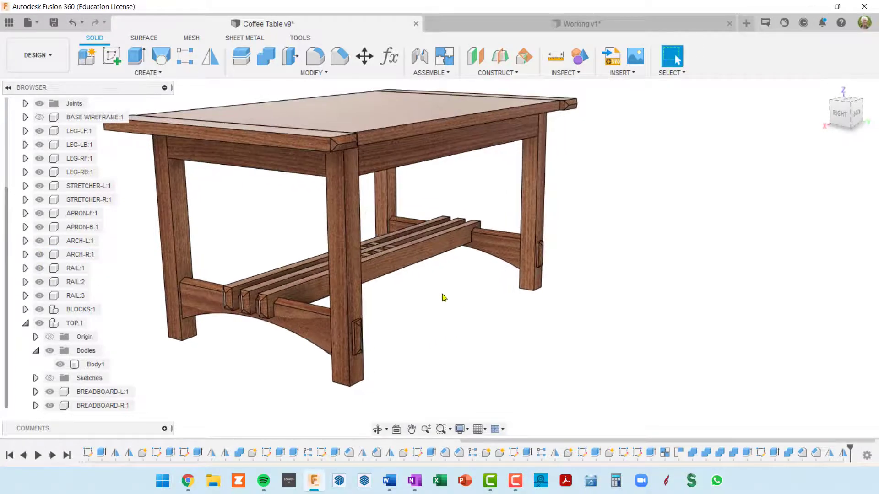
middle_drag(322, 171, 393, 180)
shift+middle_drag(462, 162, 508, 158)
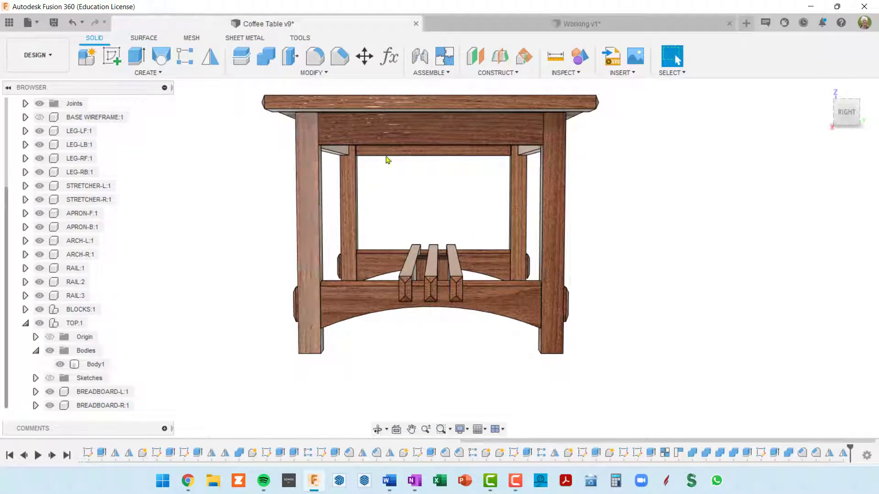
click(449, 134)
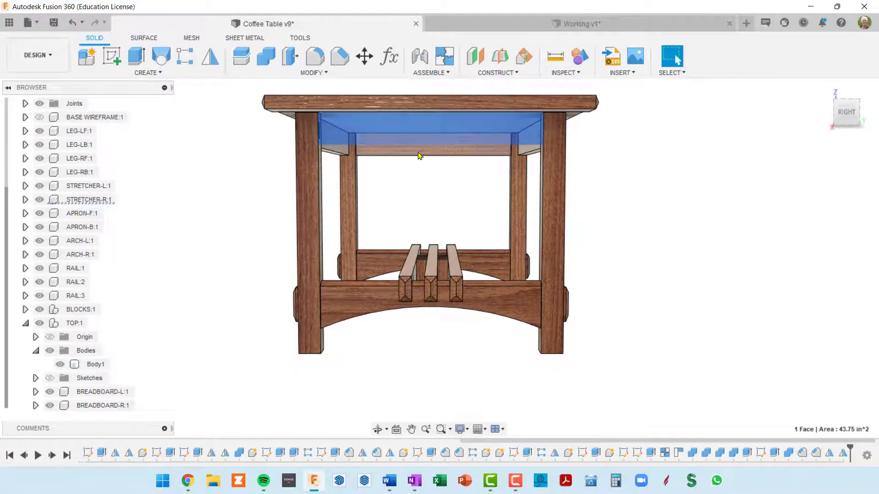
shift+middle_drag(422, 155, 280, 186)
click(340, 208)
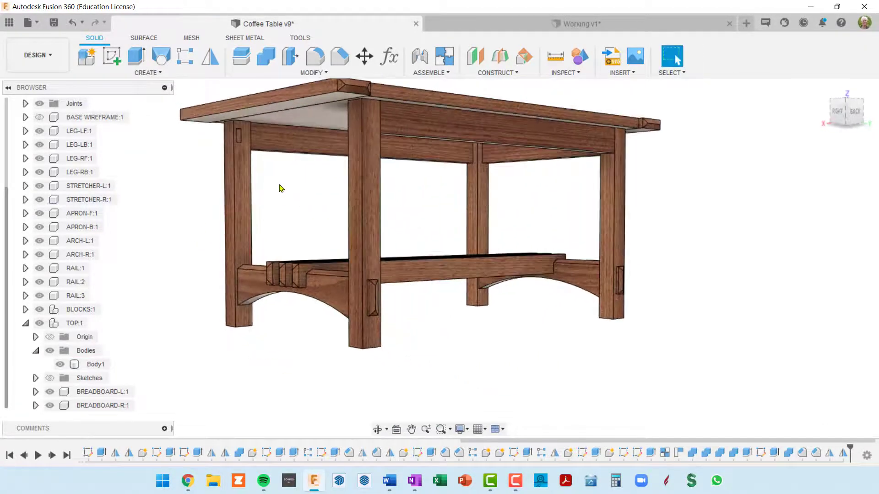
scroll(267, 169, up, 4)
scroll(223, 134, up, 4)
middle_drag(223, 134, 210, 140)
scroll(224, 147, down, 7)
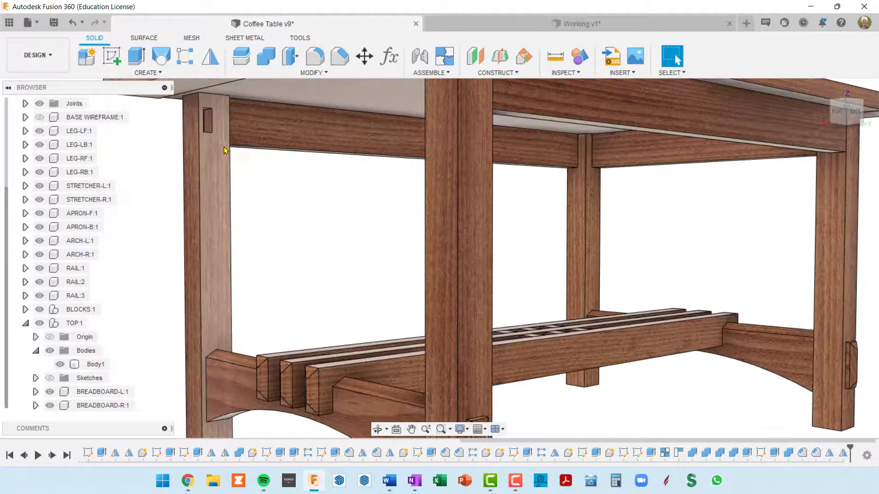
Examine the chamfered through tenons on the legs, the breadboard end, and the arch and rails from below
shift+middle_drag(243, 165, 506, 328)
scroll(508, 320, up, 8)
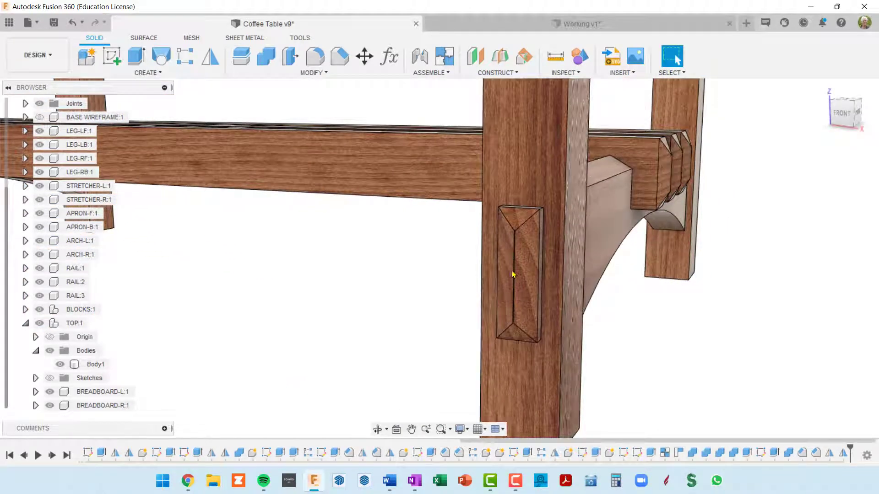
scroll(513, 273, down, 5)
shift+middle_drag(513, 273, 479, 261)
middle_drag(488, 229, 465, 357)
shift+middle_drag(540, 217, 595, 228)
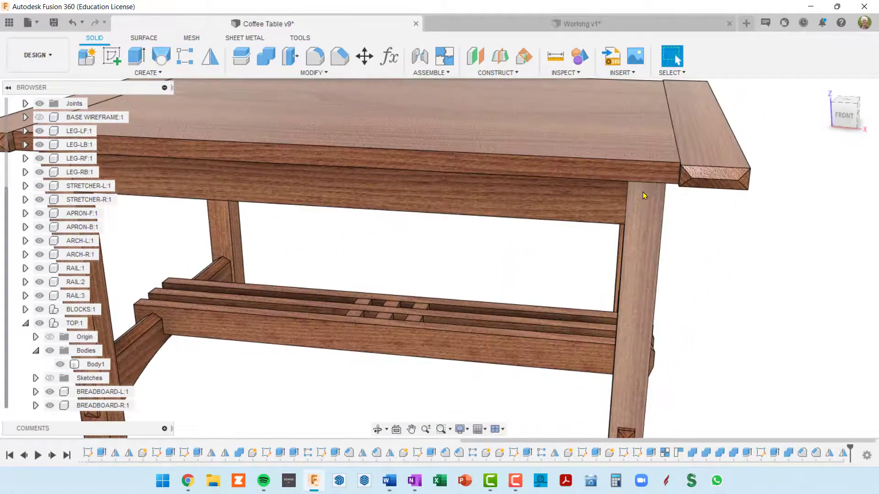
shift+middle_drag(599, 336, 504, 247)
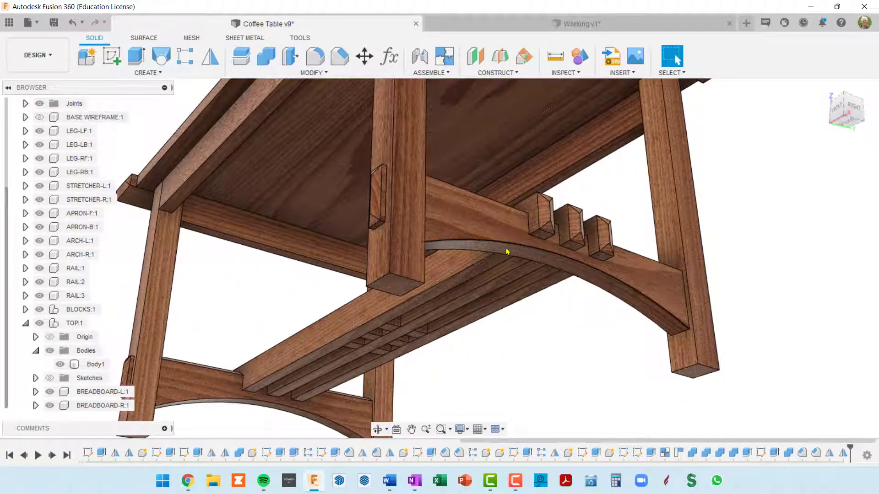
shift+middle_drag(566, 251, 528, 298)
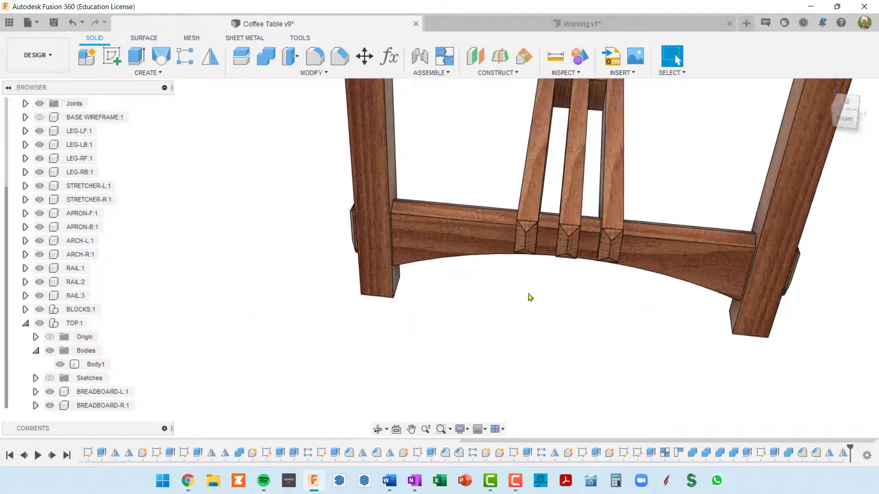
shift+middle_drag(559, 228, 480, 265)
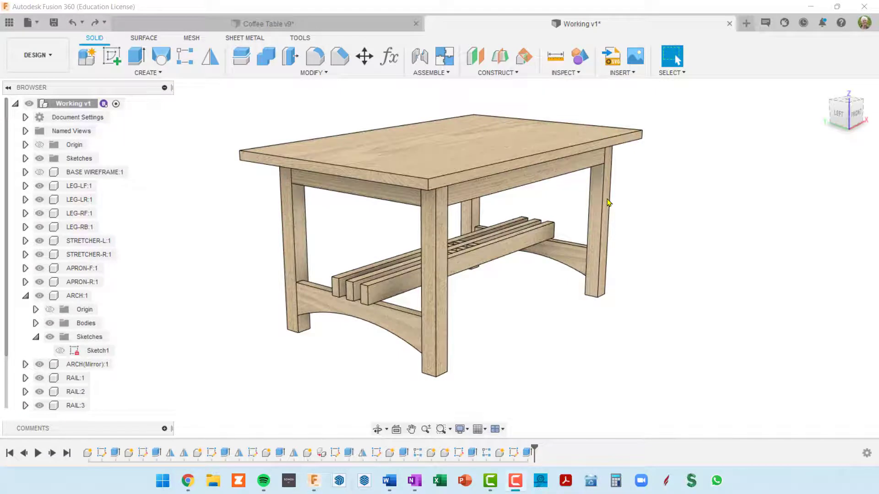
Review the user parameters of the Working v1 design, in particular archDado, and close the list
middle_drag(531, 290, 505, 288)
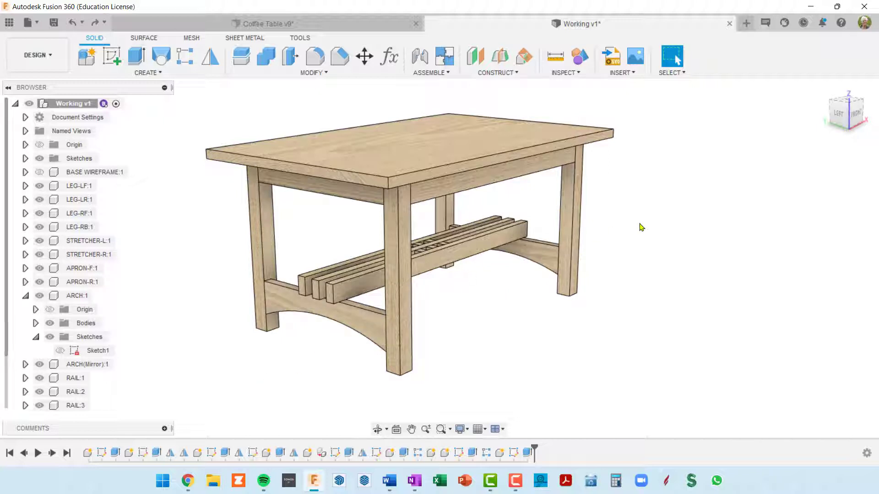
key(shift+p)
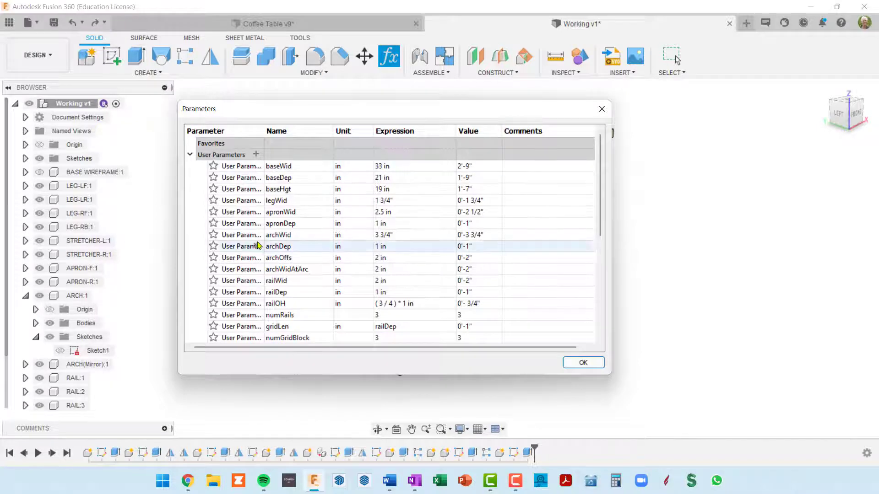
scroll(284, 257, down, 4)
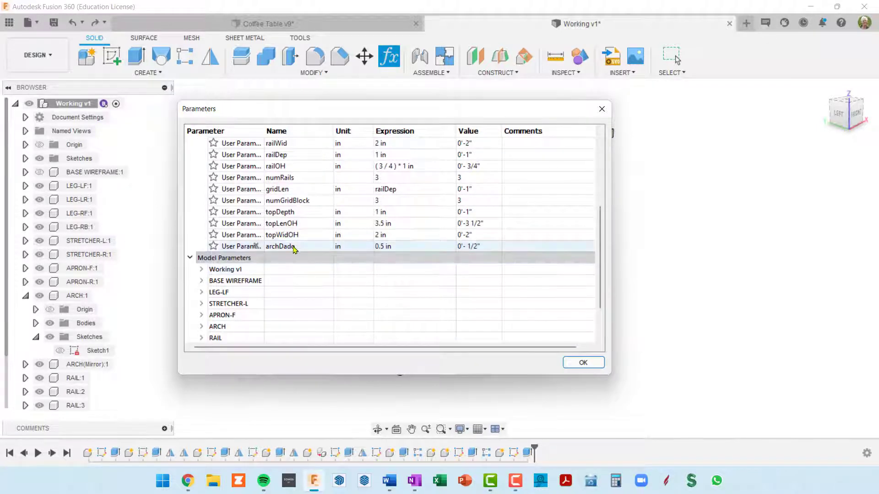
click(298, 248)
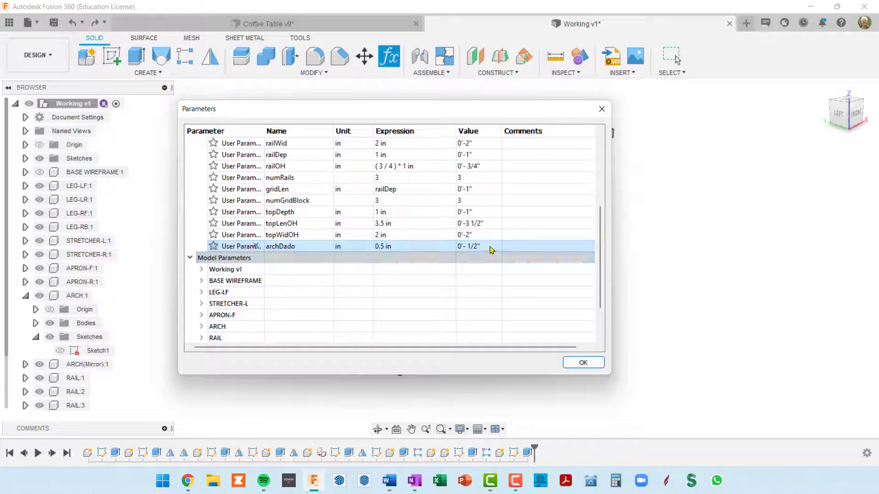
click(586, 366)
Roll the design history back to just after the arch's extrusion, before the arch is mirrored
shift+middle_drag(357, 333, 383, 326)
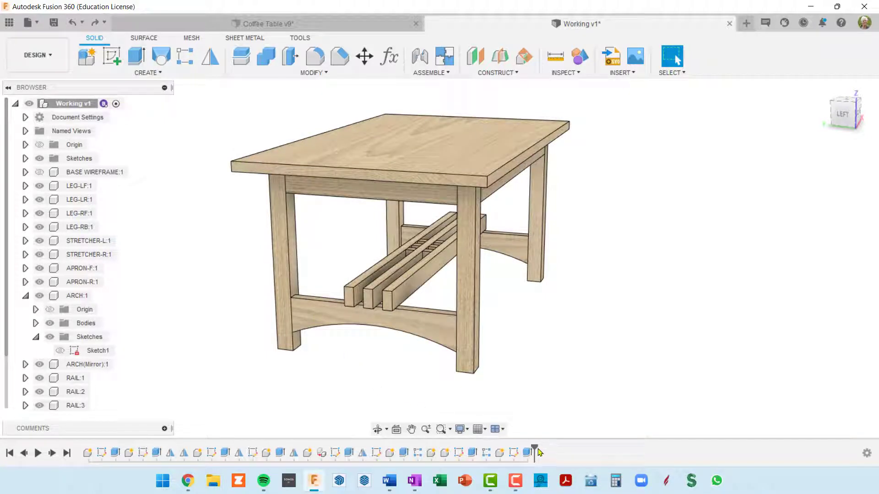
drag(536, 446, 298, 453)
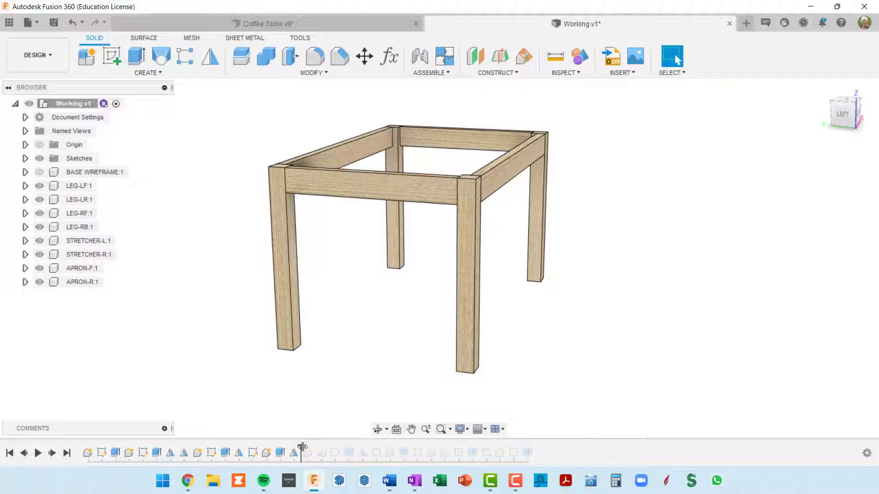
drag(302, 446, 350, 446)
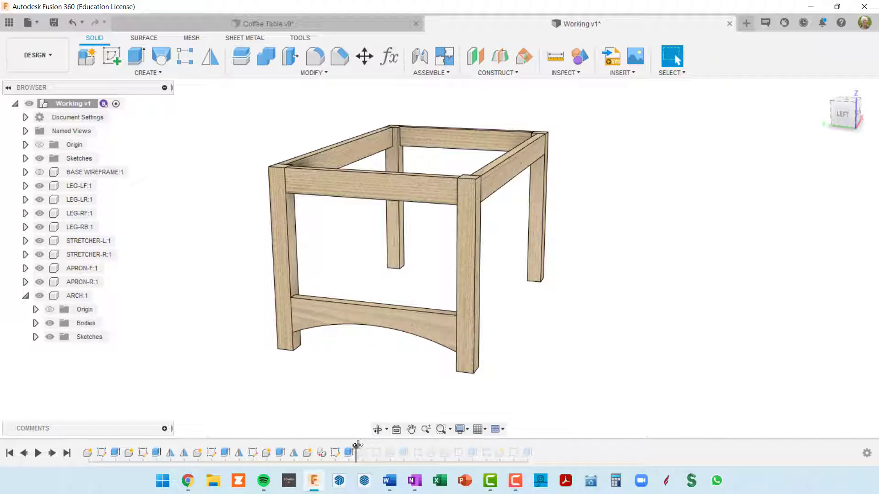
drag(358, 445, 370, 446)
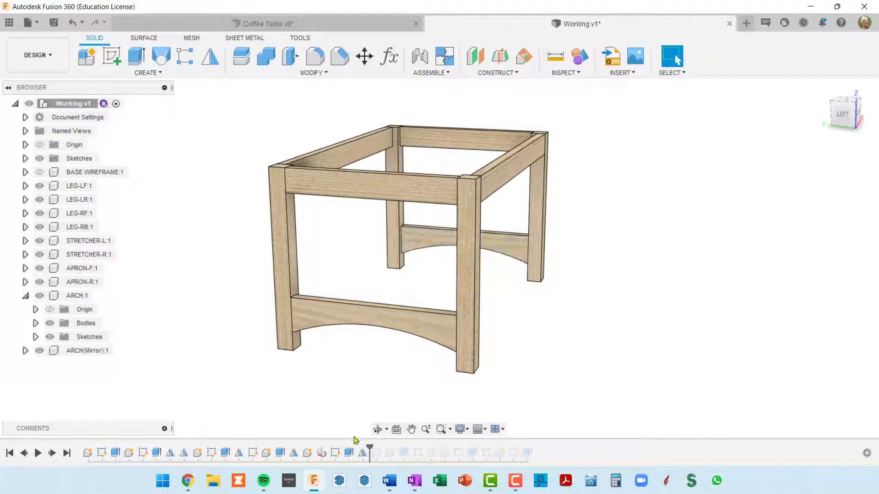
drag(371, 448, 356, 447)
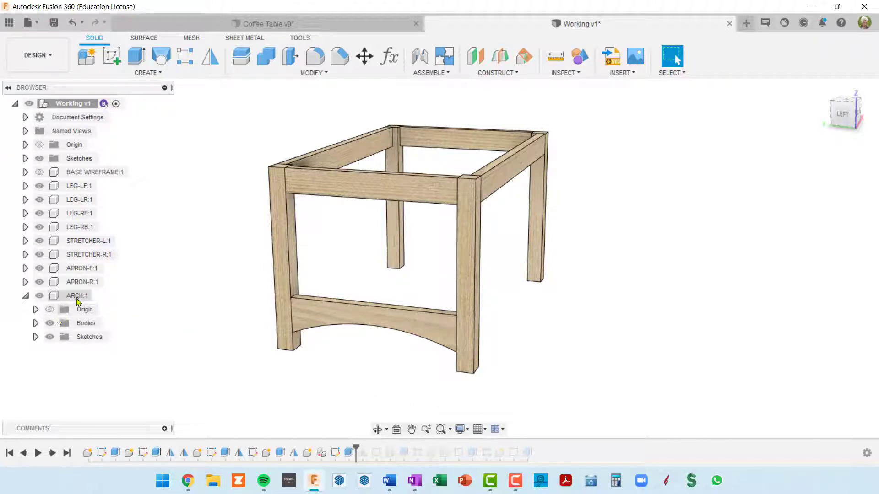
Activate the ARCH component and open its profile sketch for editing
click(99, 297)
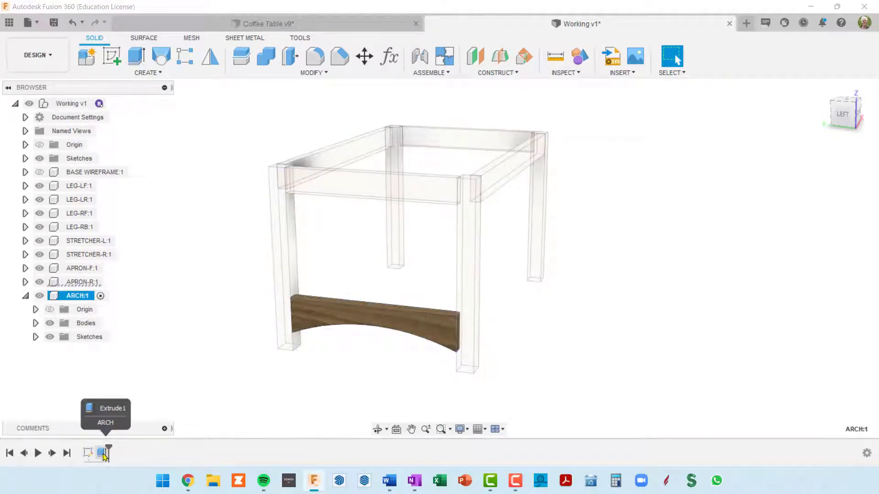
click(103, 453)
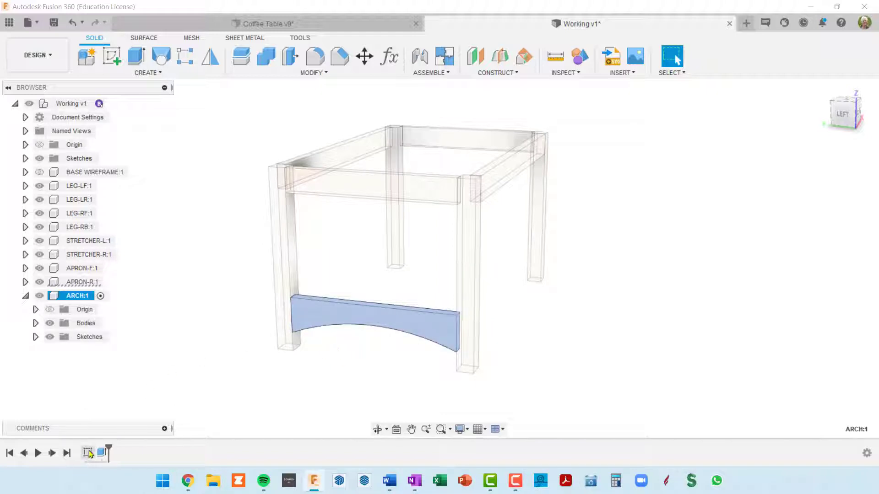
click(89, 453)
right_click(88, 453)
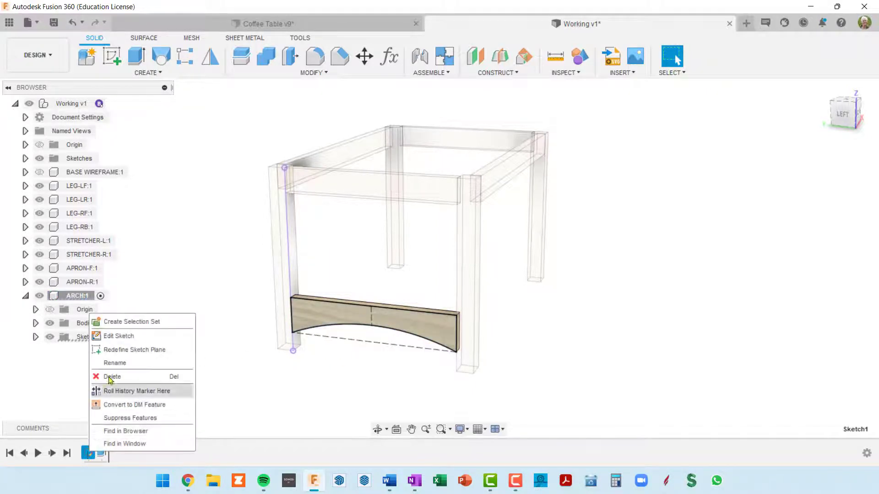
click(120, 334)
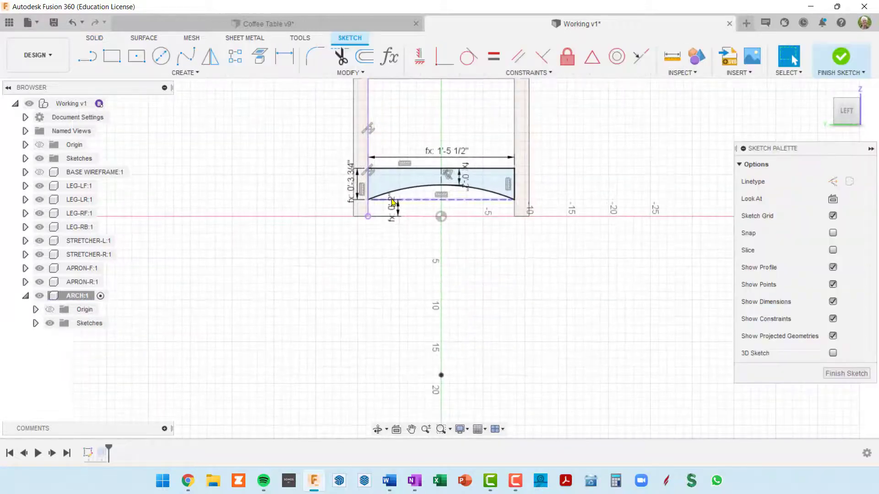
scroll(409, 192, up, 6)
middle_drag(446, 188, 406, 322)
key(Escape)
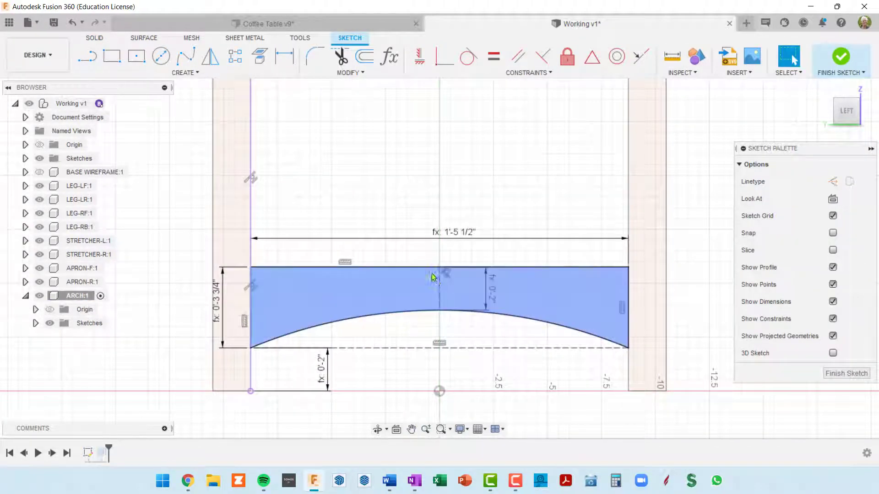
click(430, 278)
key(Escape)
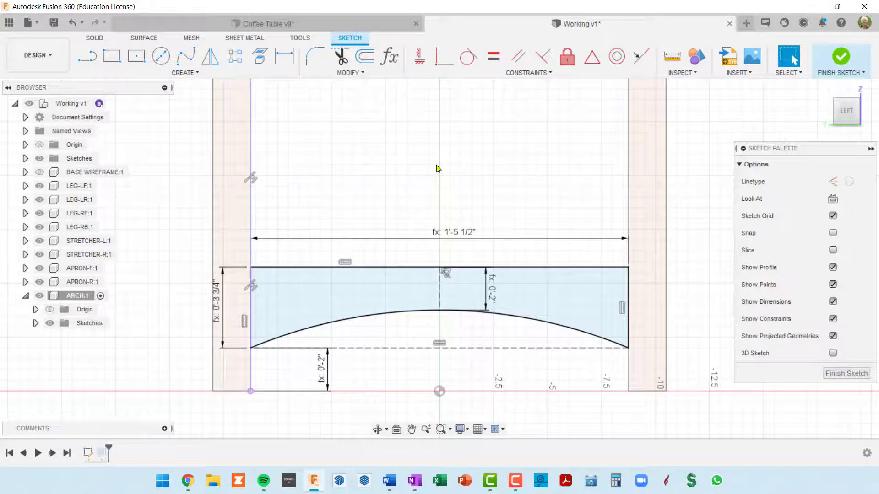
middle_drag(437, 169, 373, 218)
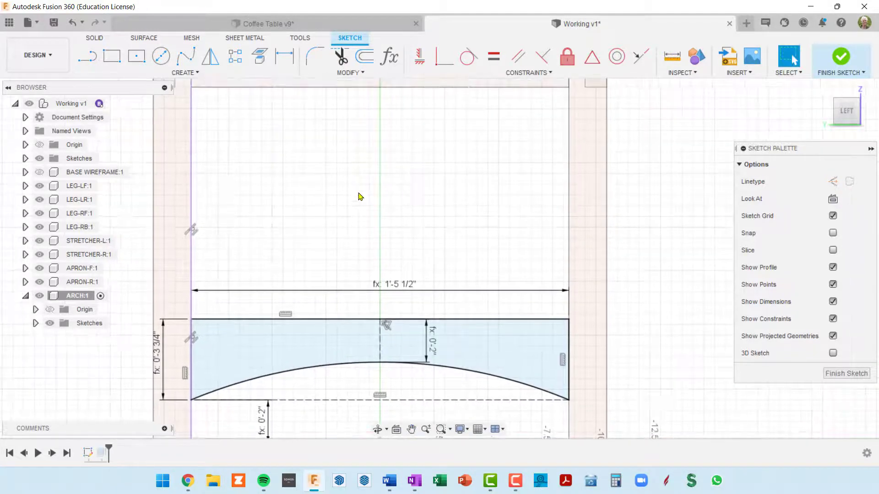
Sketch a rectangle above the arch with width railDep, about 0.95 in high, and place its width dimension above it
key(r)
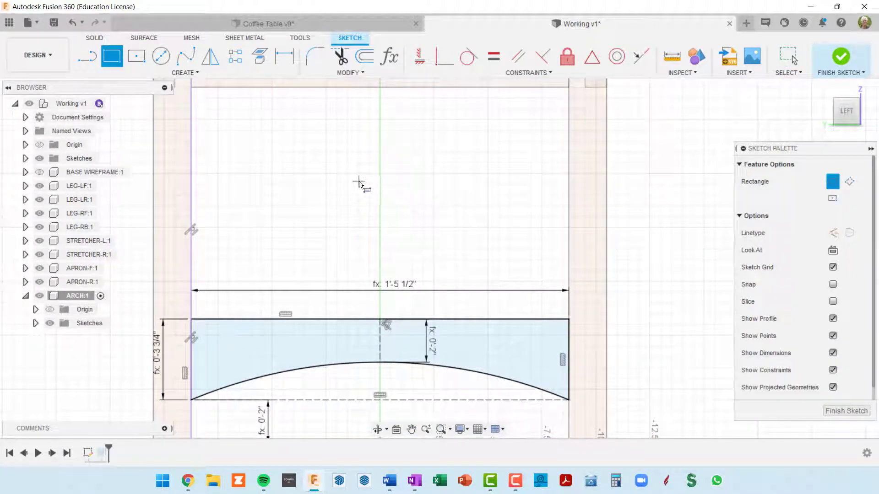
click(361, 177)
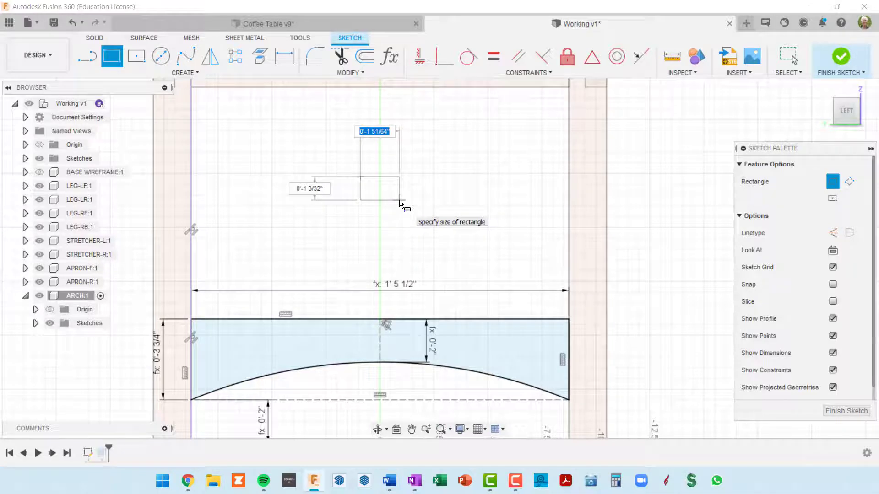
text(rail)
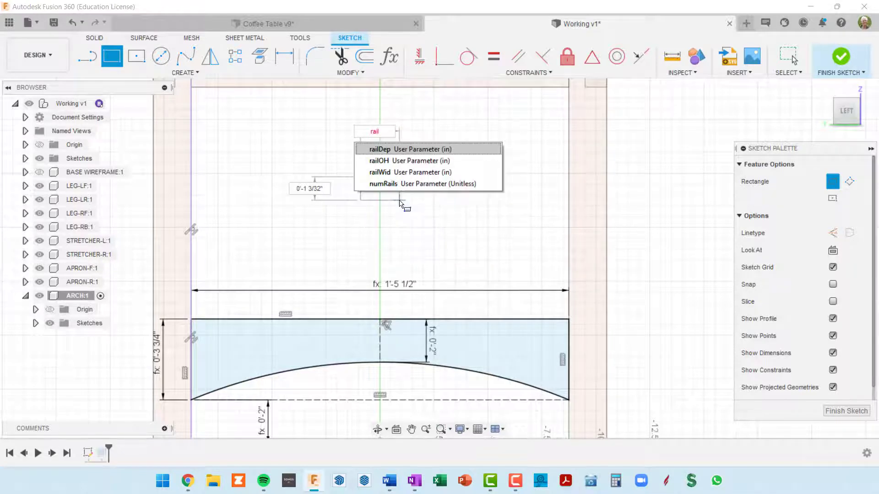
click(400, 149)
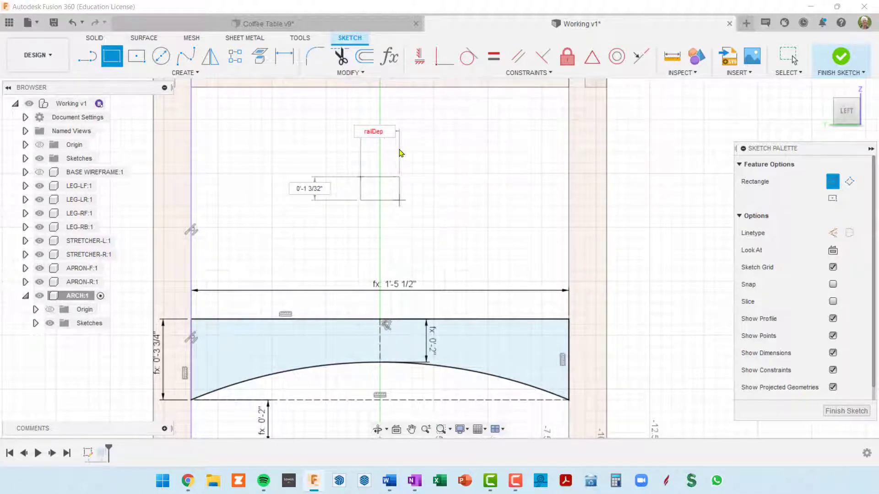
key(Tab)
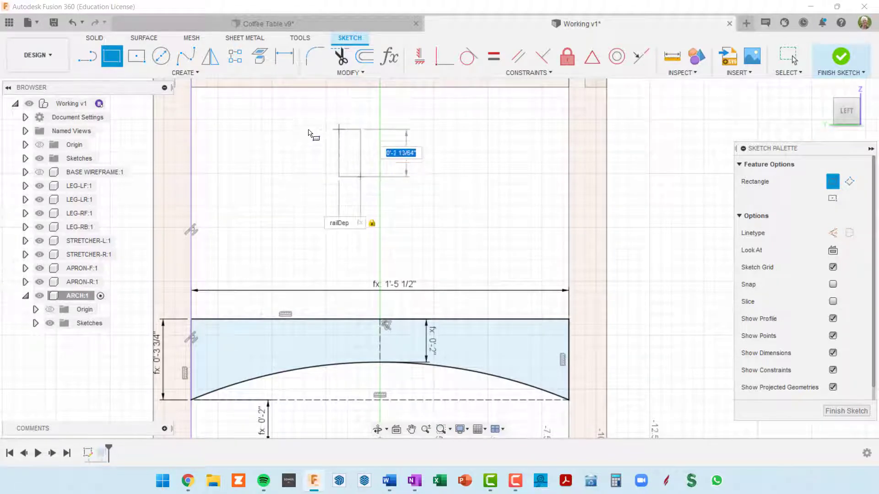
click(320, 157)
scroll(351, 233, up, 5)
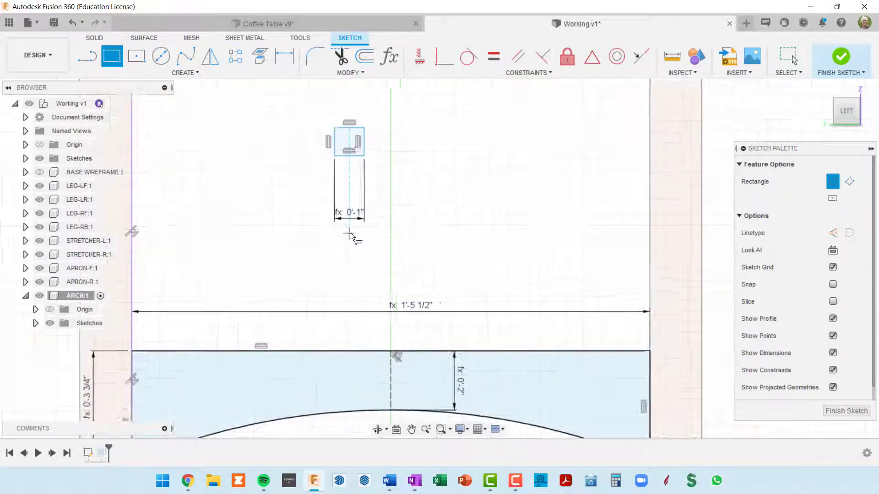
scroll(381, 227, down, 6)
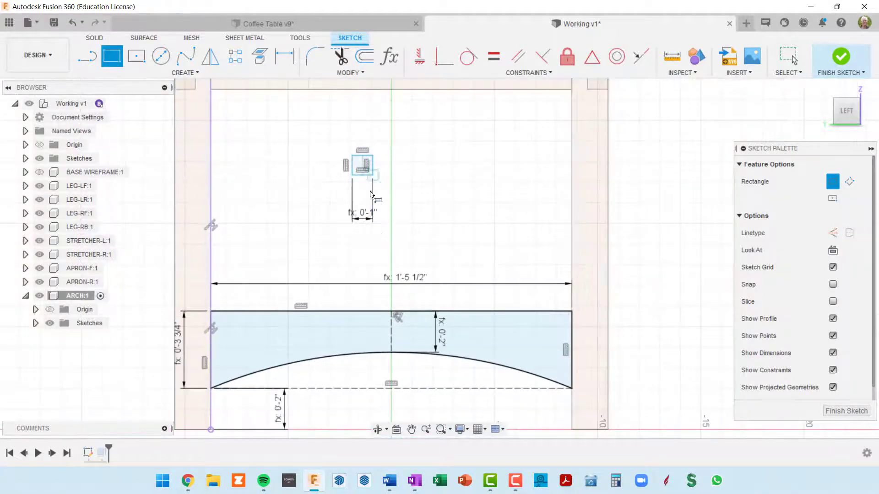
key(Escape)
drag(369, 219, 372, 131)
Dimension the small rectangle's height and set it to the archDado parameter
scroll(374, 163, up, 3)
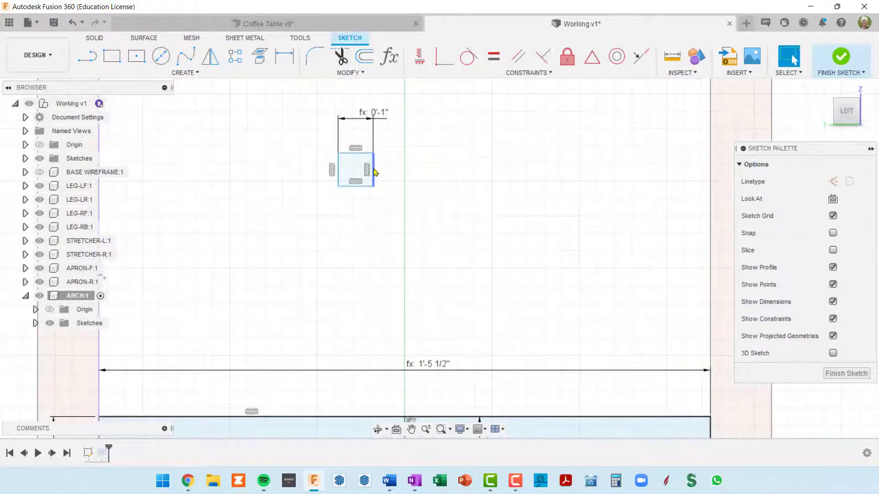
key(d)
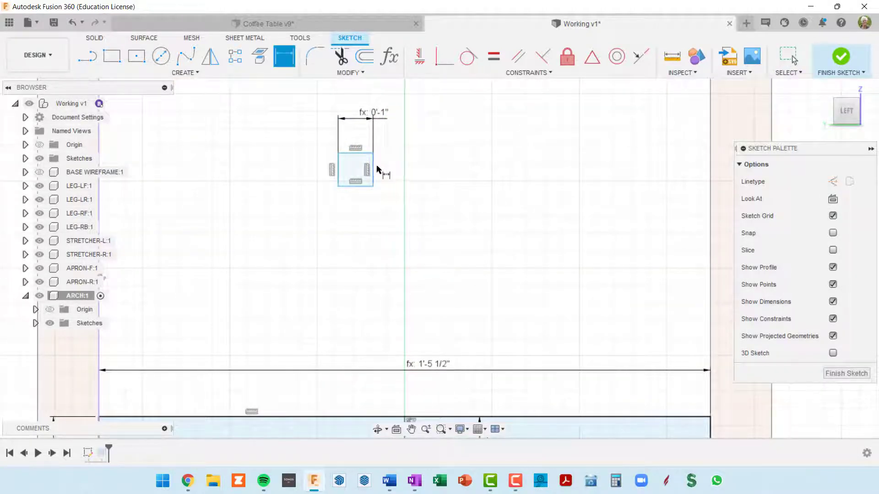
click(374, 171)
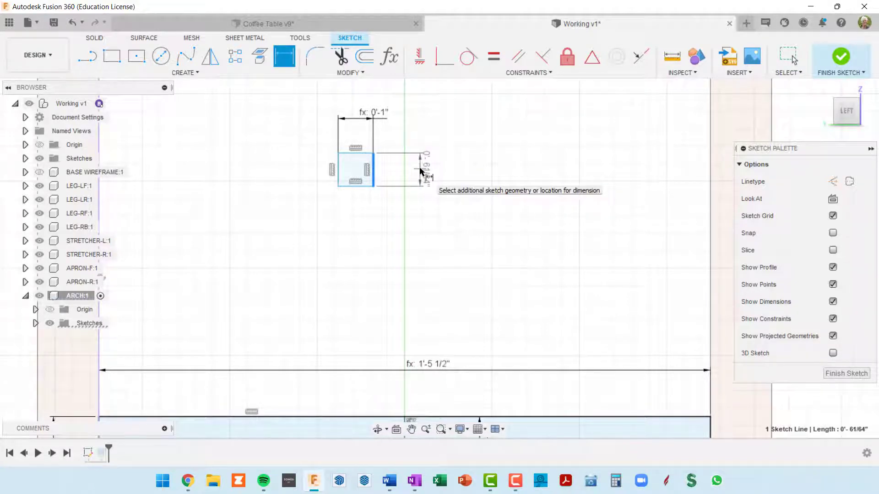
click(421, 172)
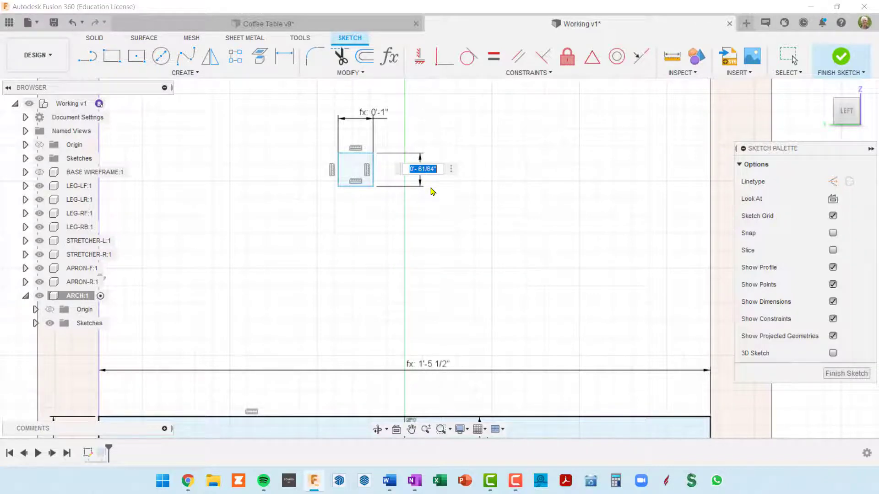
text(arc)
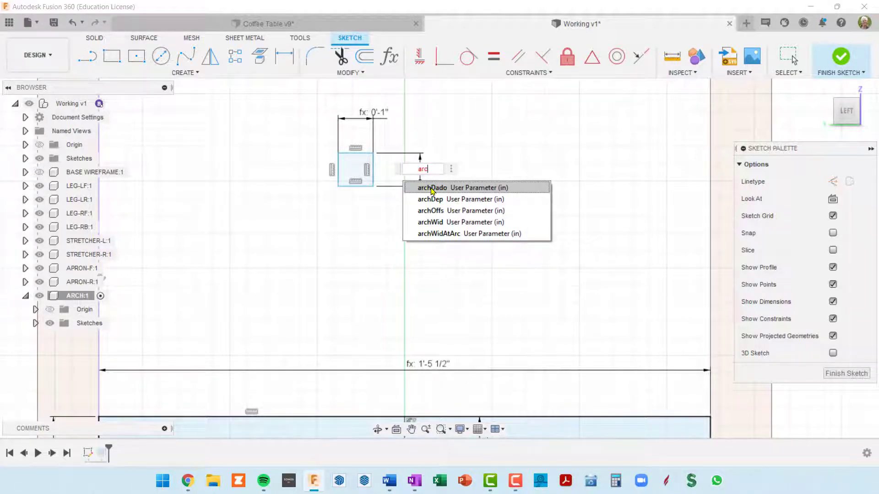
text(h)
click(432, 192)
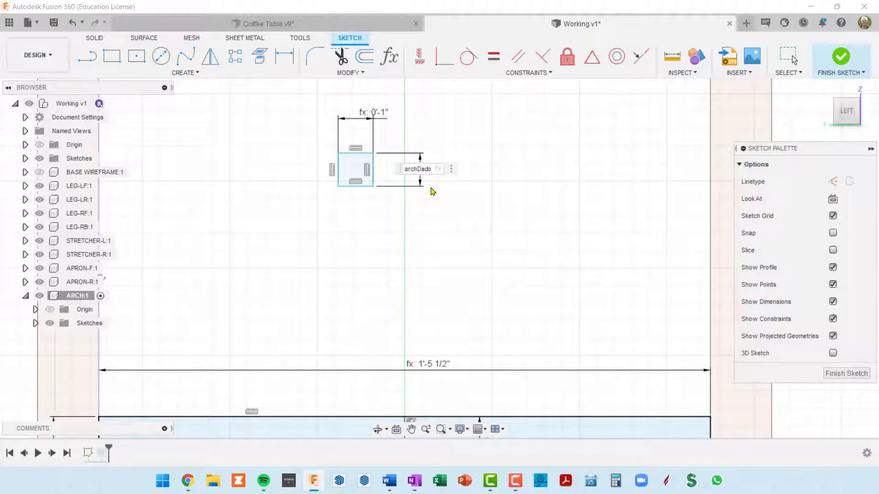
key(Return)
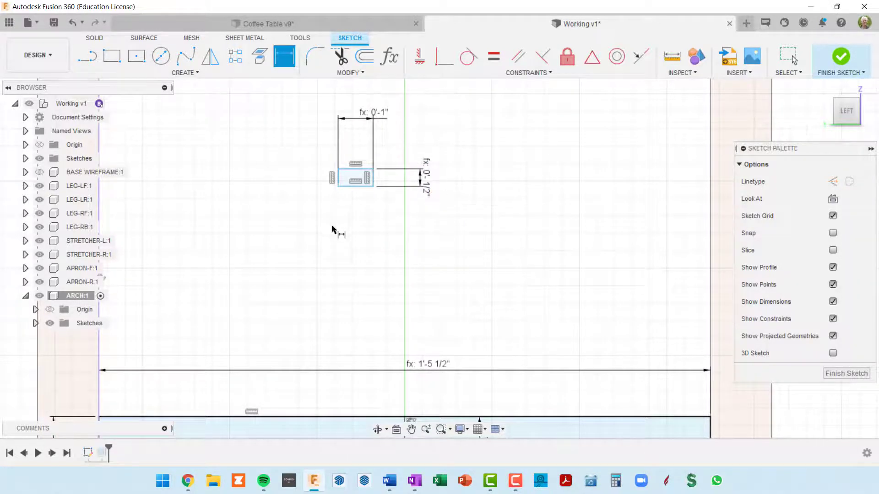
Constrain the small rectangle's upper edge with a MidPoint constraint to the midpoint of the arch's top edge
scroll(332, 225, down, 3)
middle_drag(377, 223, 380, 184)
scroll(370, 187, up, 2)
scroll(371, 188, down, 1)
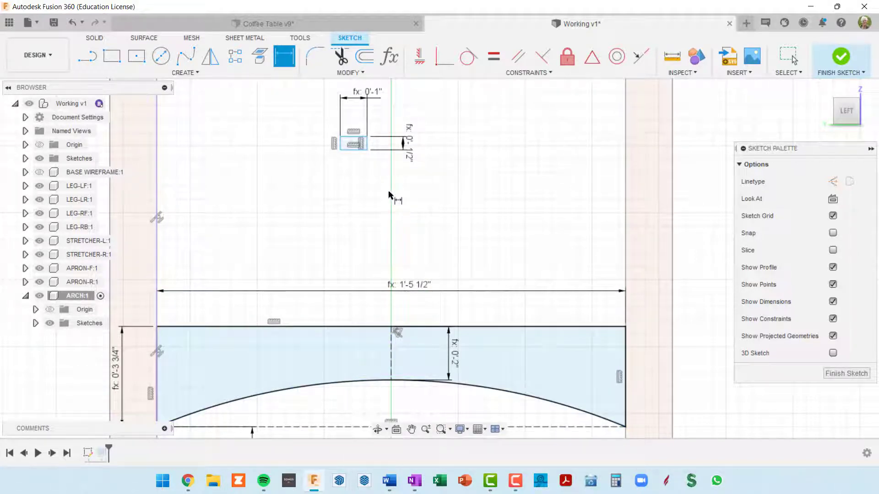
click(591, 59)
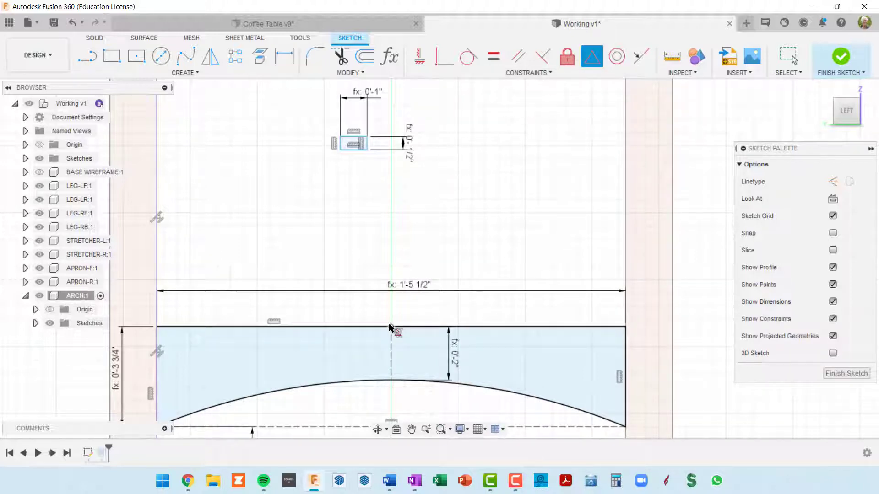
click(391, 328)
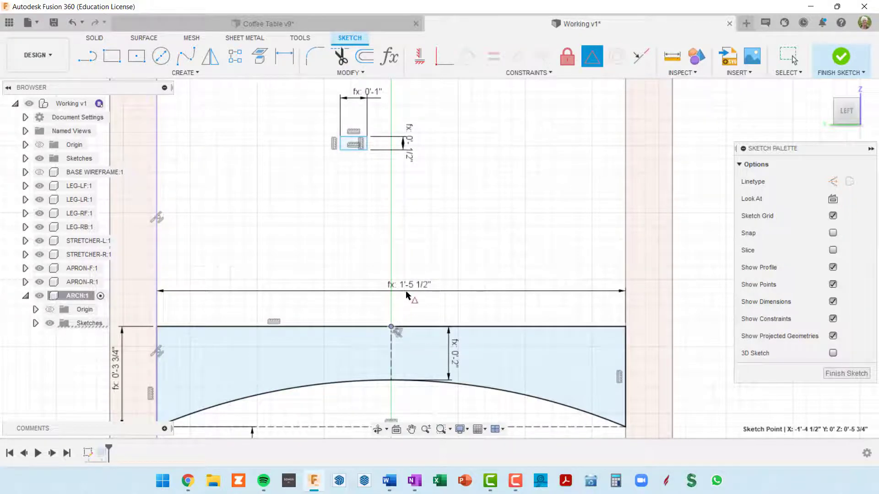
click(353, 139)
scroll(448, 308, up, 2)
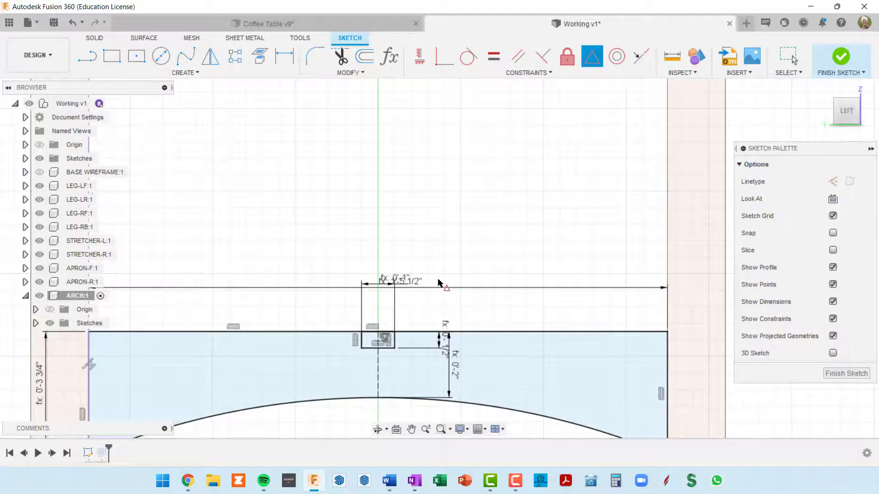
scroll(439, 281, up, 1)
middle_drag(449, 244, 469, 115)
scroll(470, 122, down, 1)
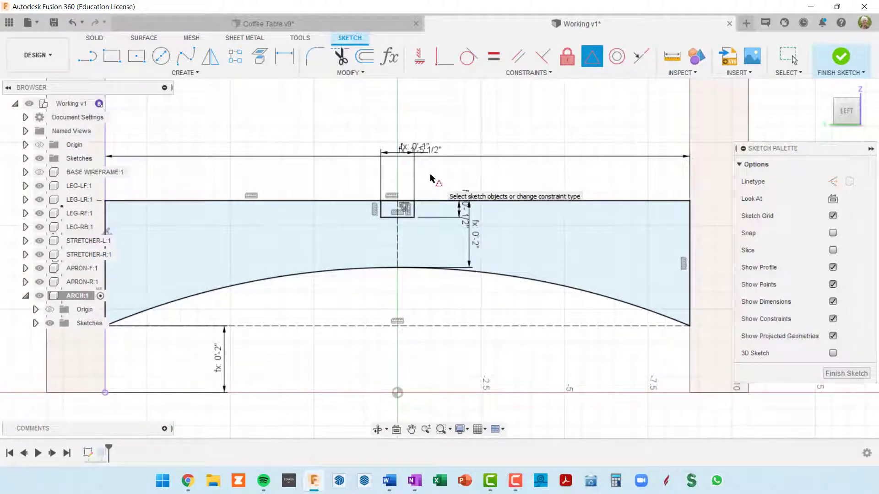
Reposition the notch's width and depth dimensions close to it, with the arch's overall length dimension clear above them
key(Escape)
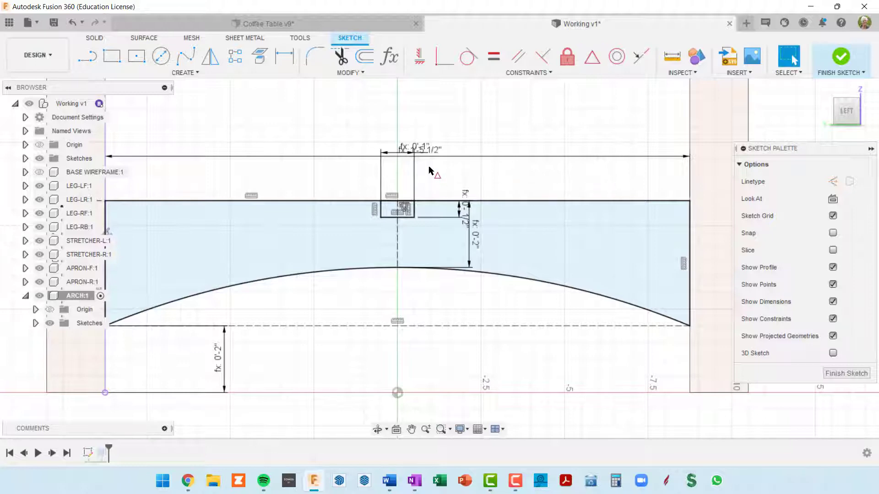
mouse_move(405, 163)
mouse_down()
mouse_move(403, 180)
mouse_move(405, 139)
mouse_move(404, 179)
mouse_up()
drag(459, 212, 432, 208)
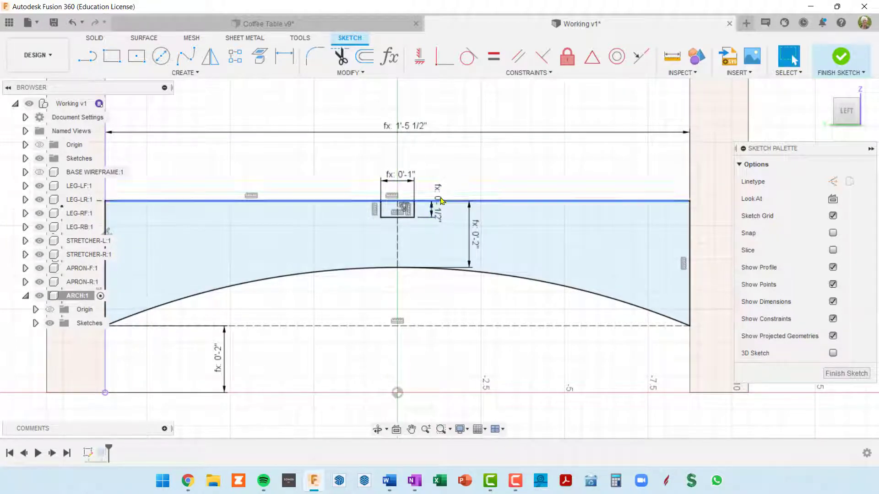
drag(442, 136, 441, 142)
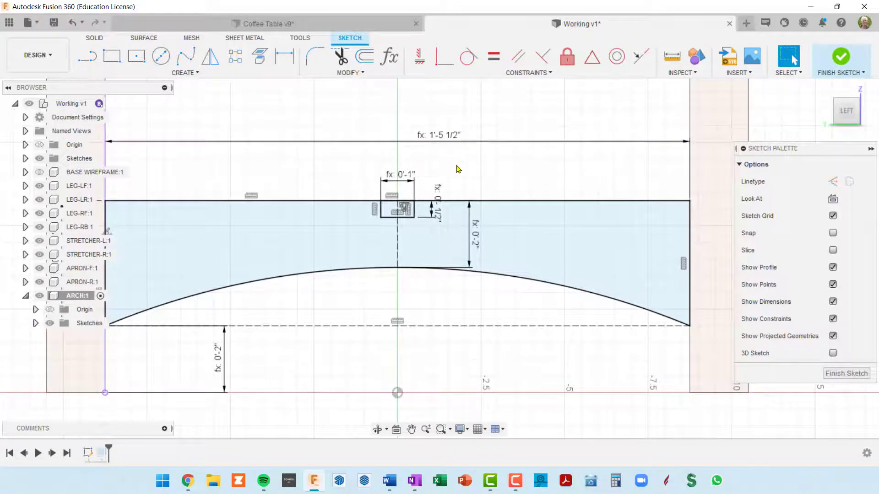
Finish the arch sketch and make Sketch1 of the ARCH component visible in the model
click(839, 68)
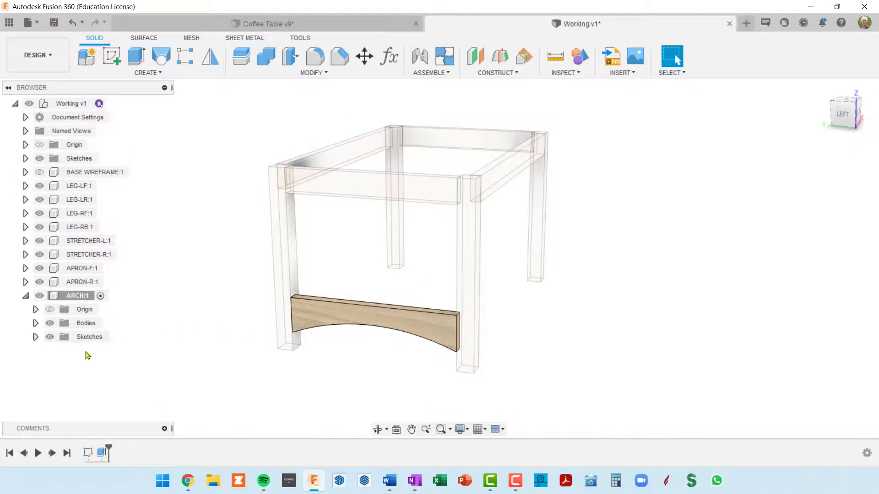
click(35, 337)
click(61, 351)
click(60, 350)
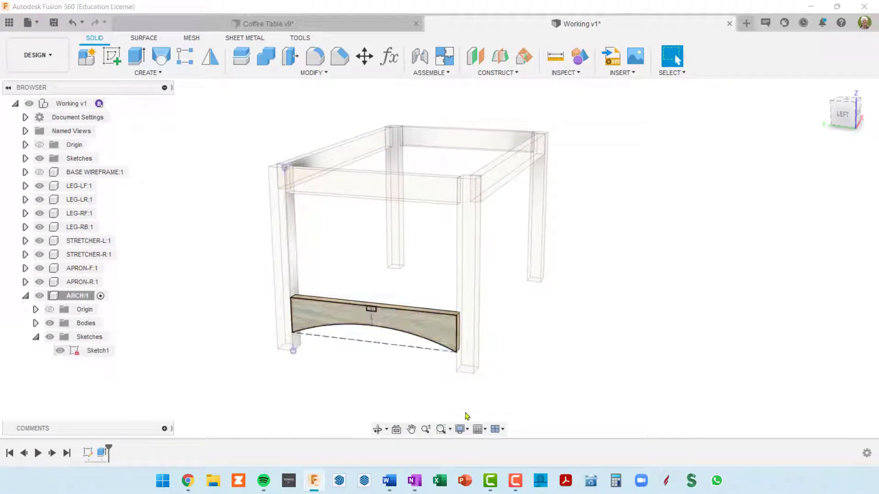
Set up an extrusion of the small notch profile on the arch with the Cut operation
scroll(369, 355, up, 2)
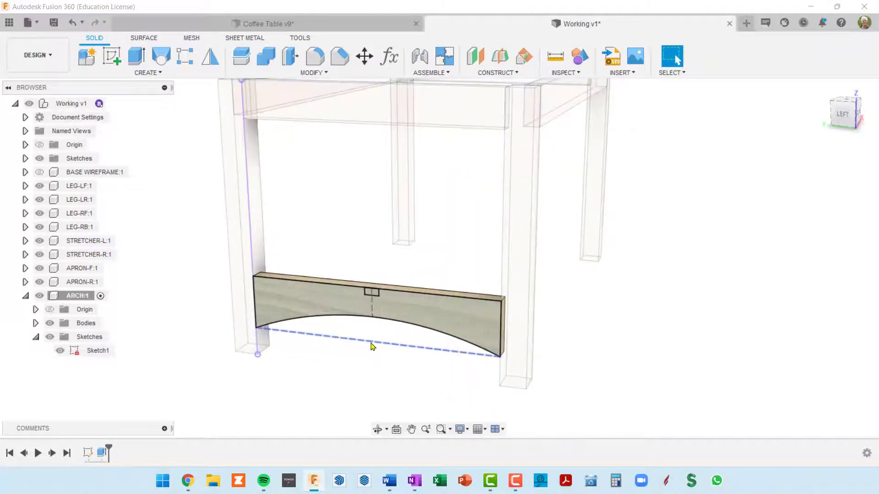
key(e)
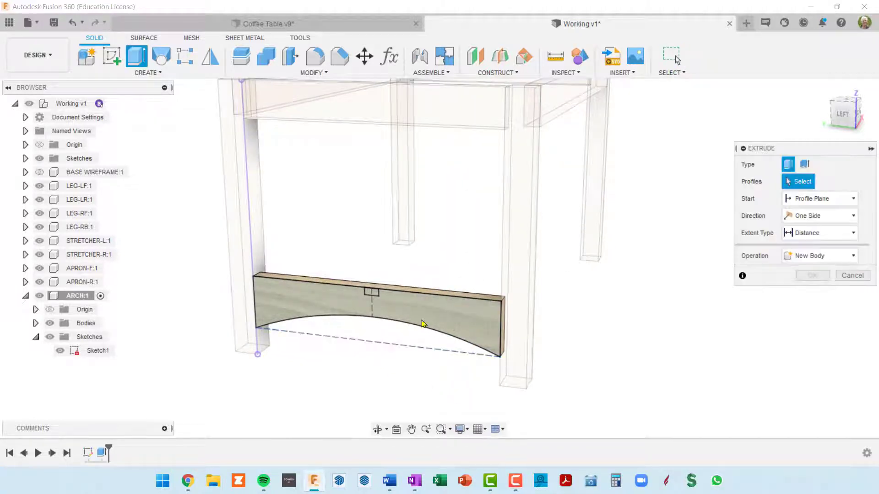
scroll(378, 295, up, 2)
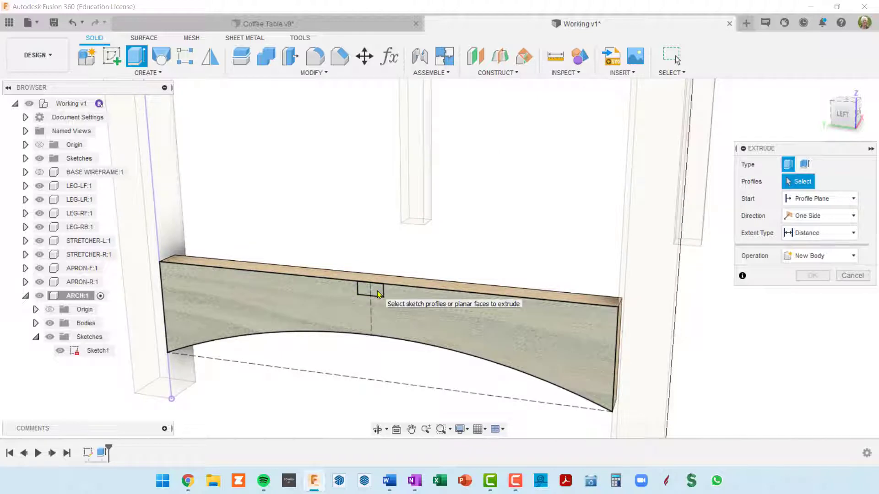
click(376, 293)
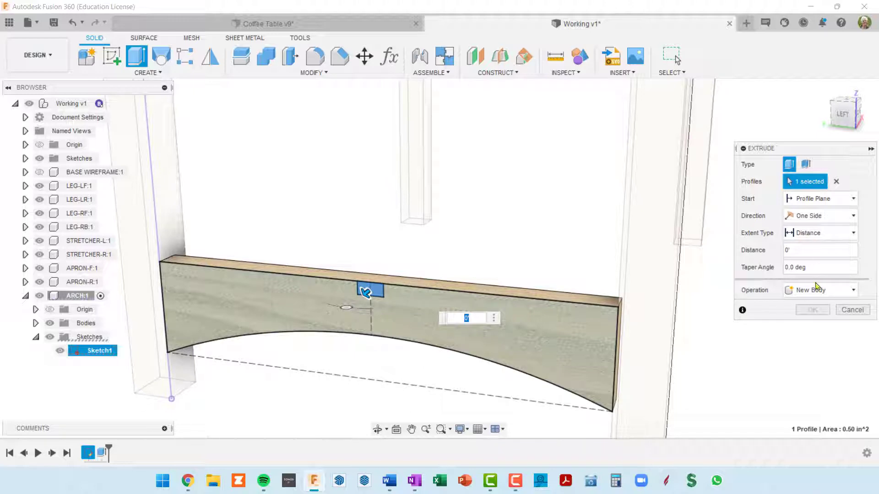
click(854, 292)
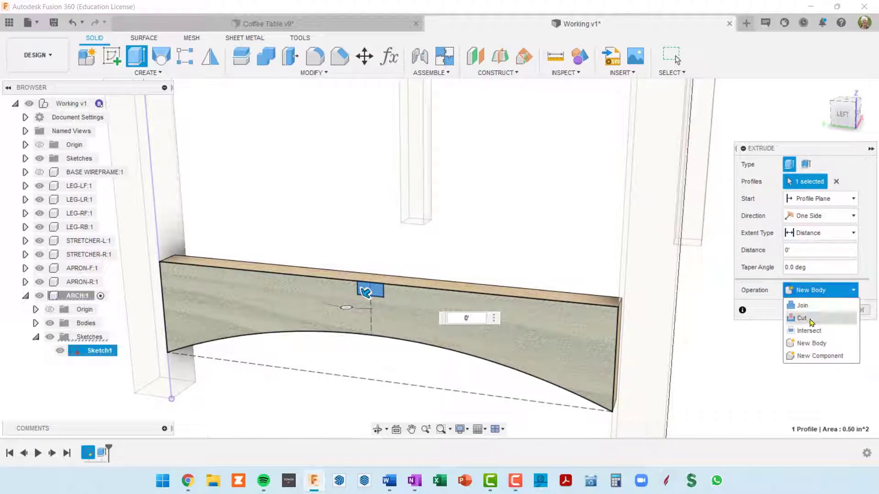
click(811, 319)
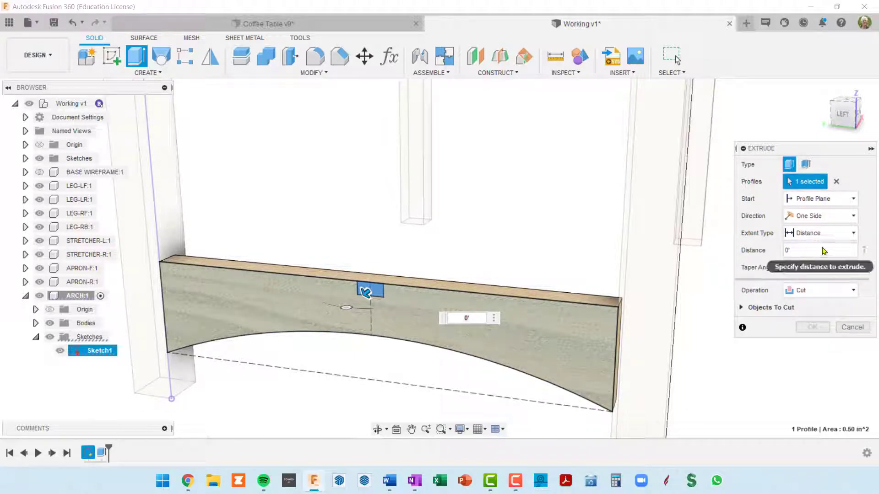
Cut the notch profile through the arch's full thickness, using the All extent flipped into the wood
click(853, 234)
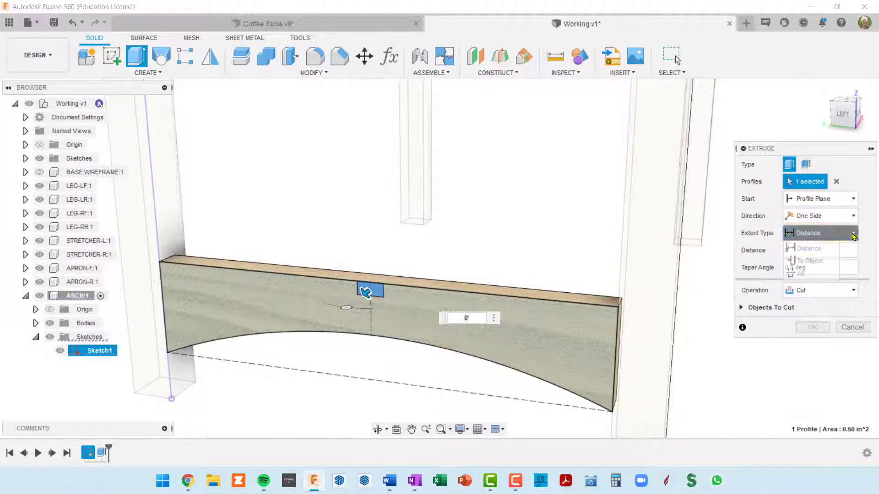
click(809, 275)
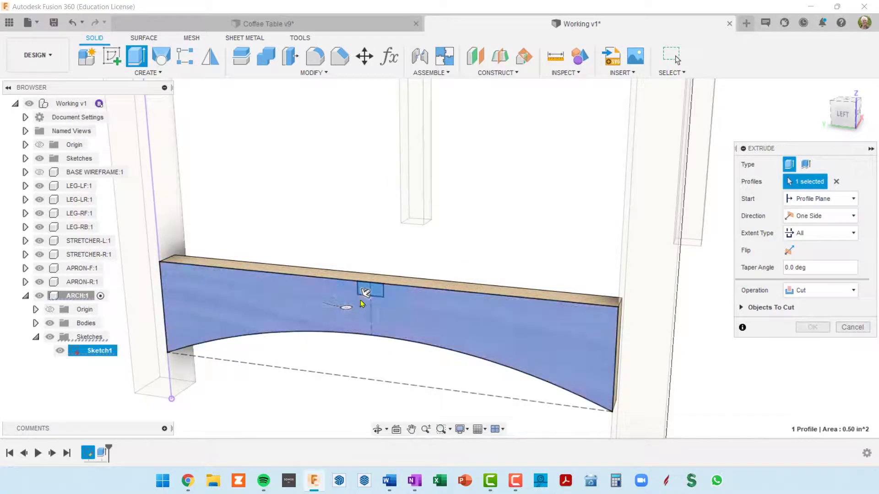
drag(365, 293, 409, 288)
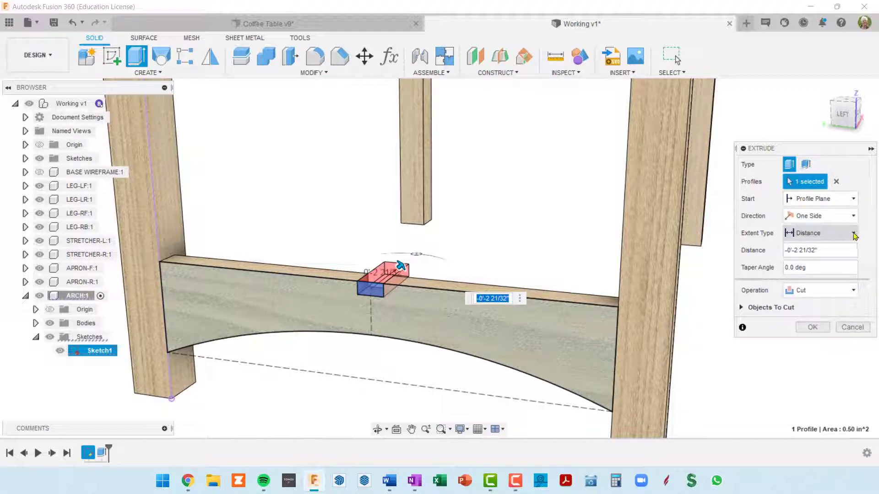
click(854, 234)
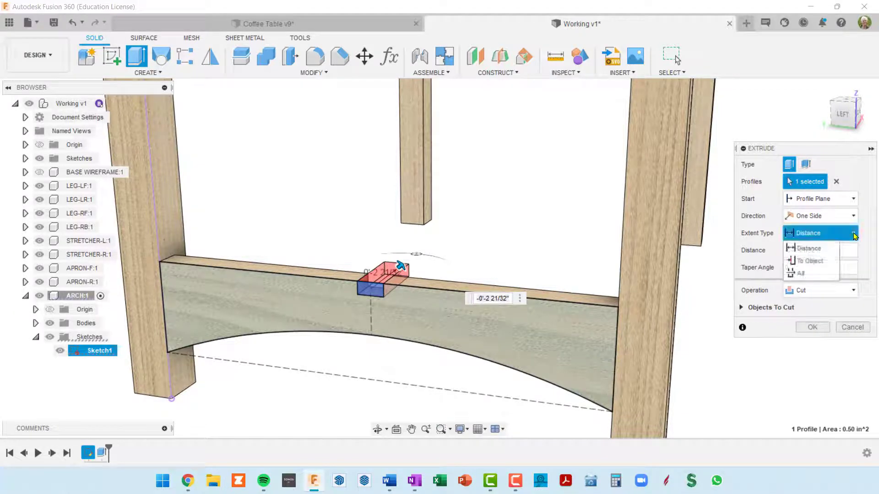
click(815, 274)
scroll(476, 314, up, 3)
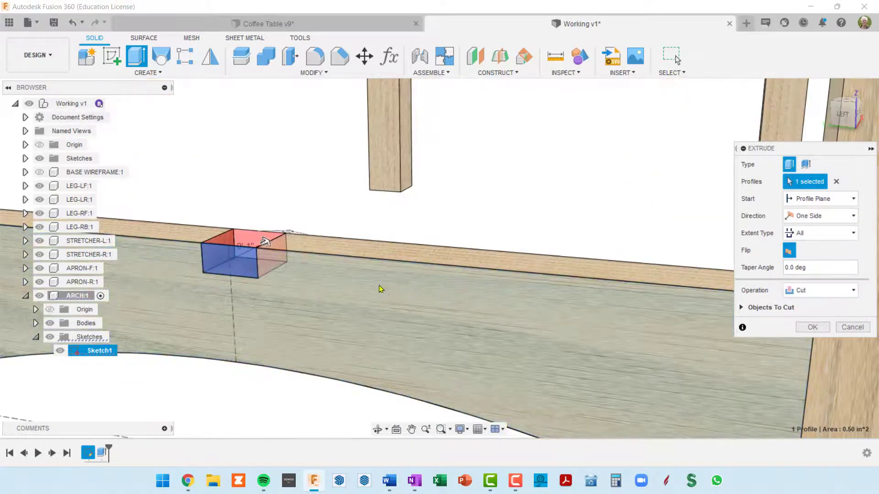
shift+middle_drag(363, 279, 361, 289)
middle_drag(343, 229, 485, 218)
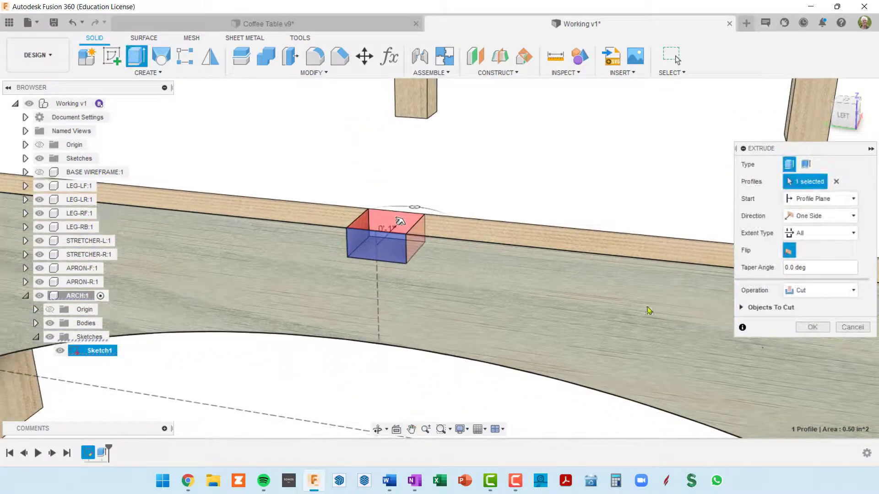
click(813, 327)
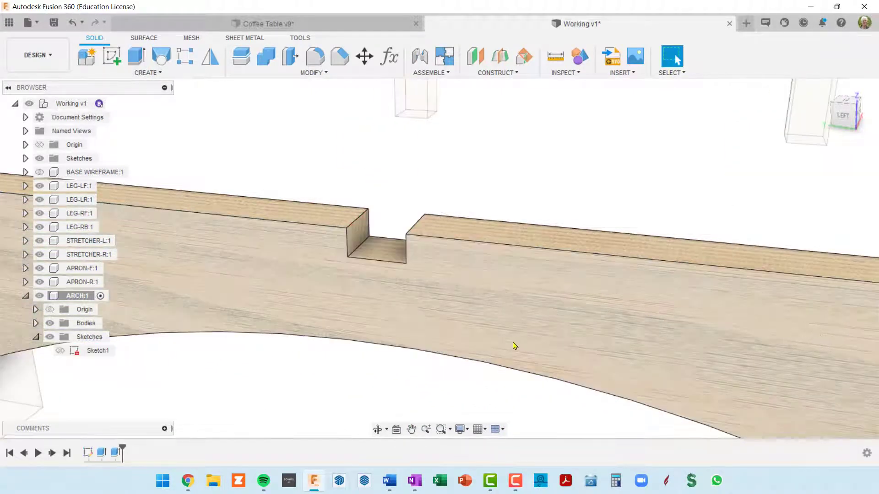
scroll(470, 335, down, 3)
middle_drag(476, 326, 460, 279)
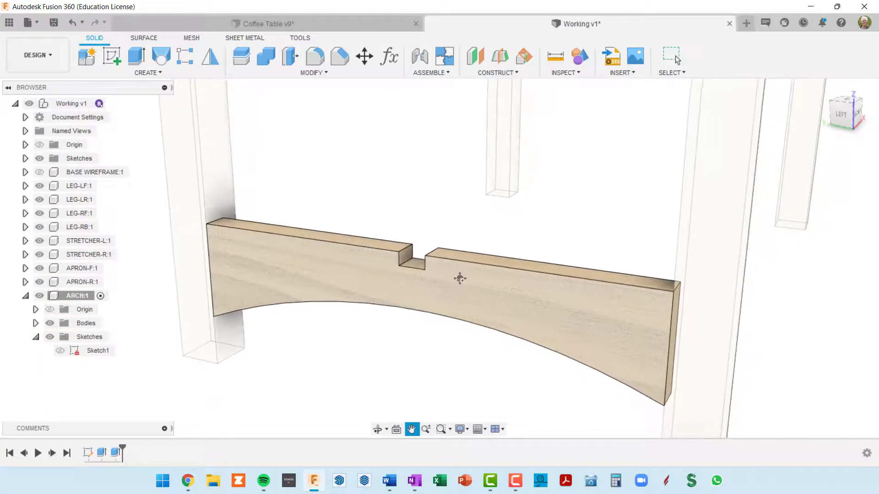
Set up a rectangular pattern of the notch cut feature along the arch's top edge with the Spacing distance type
click(675, 58)
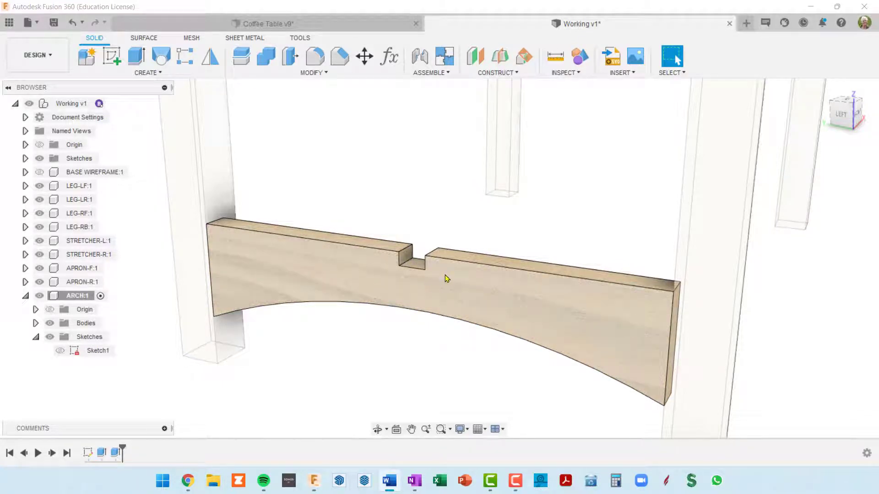
click(185, 63)
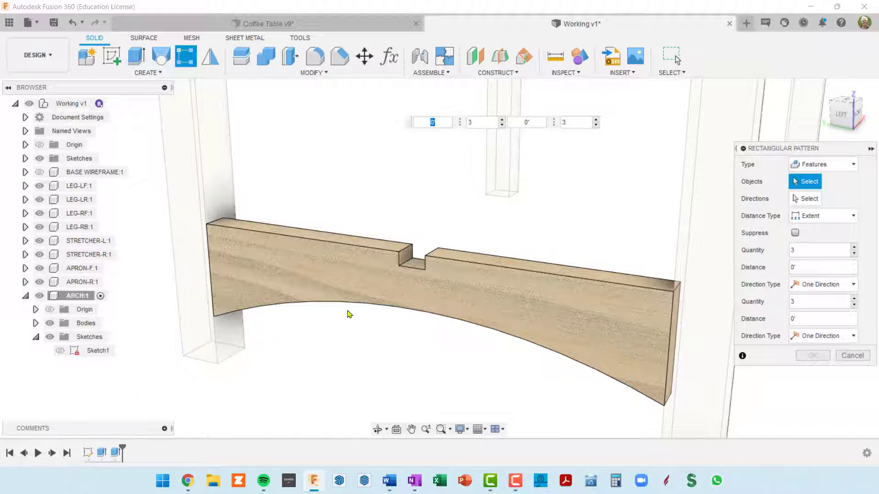
click(117, 453)
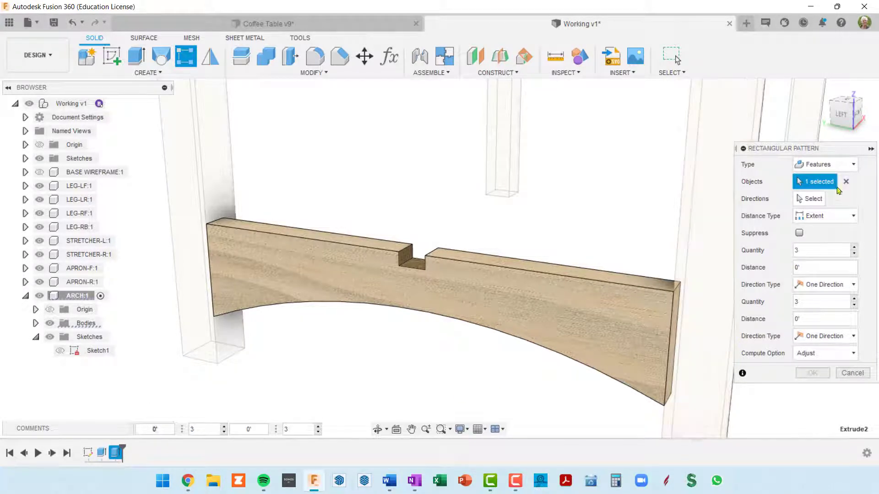
click(811, 200)
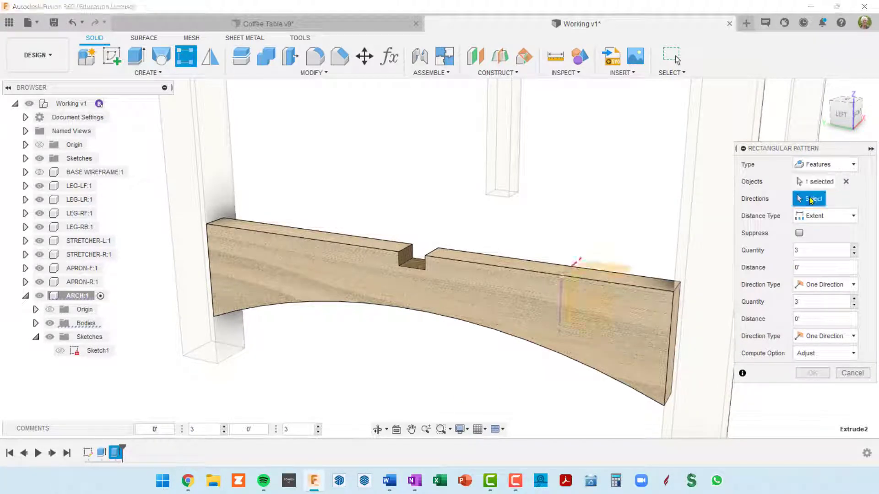
click(514, 273)
key(Tab)
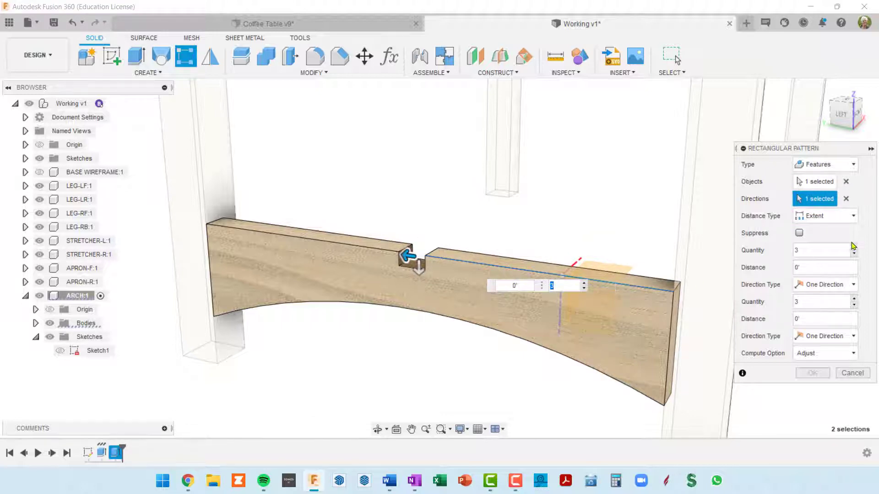
click(853, 218)
click(818, 245)
Set the pattern's quantity along the arch's top edge to numRails and its distance to railDep*2
click(809, 251)
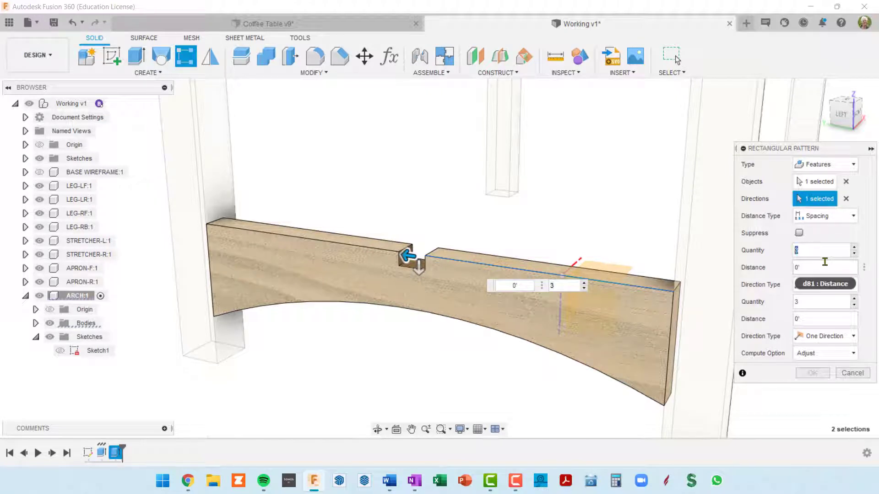
text(num)
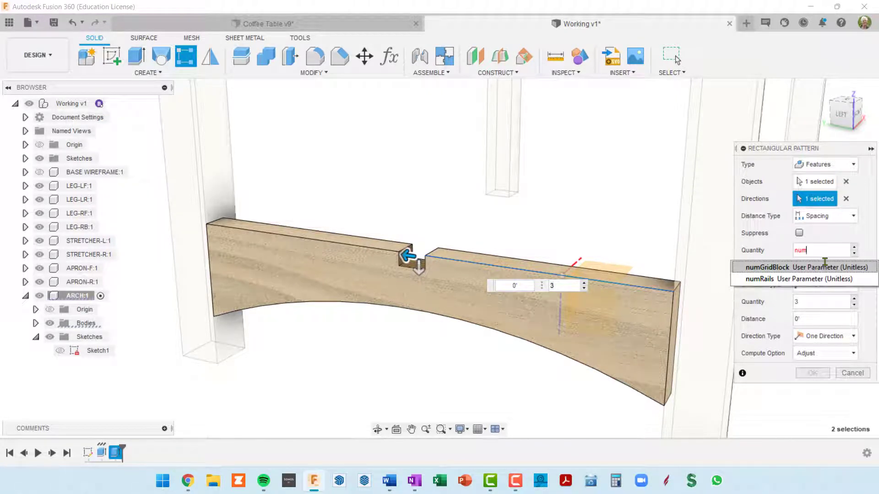
click(762, 279)
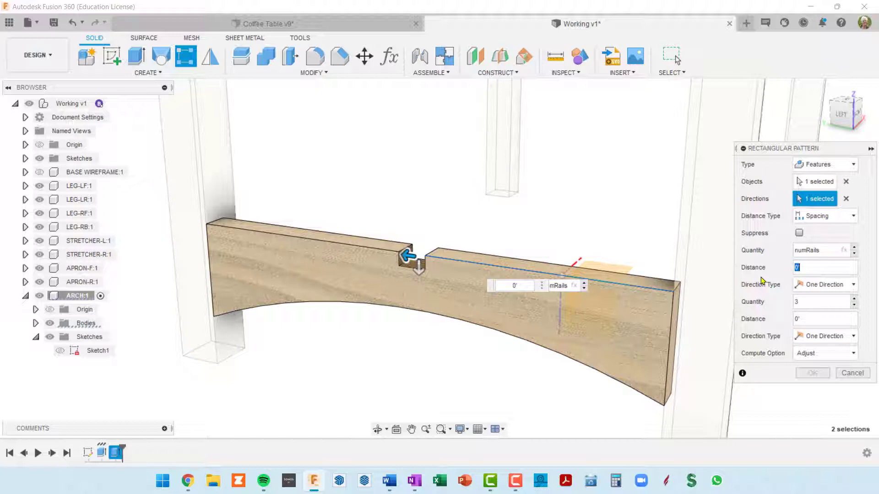
text(railDec)
key(BackSpace)
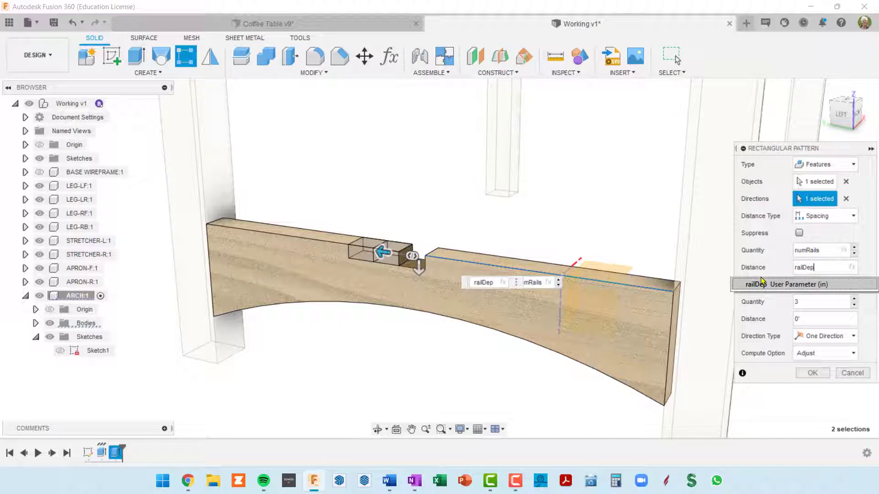
text(*2)
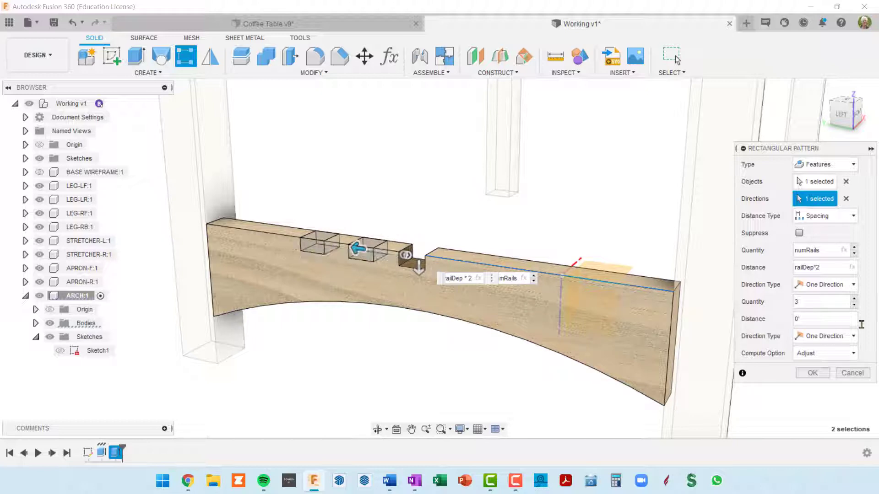
Make the notch pattern Symmetric with the Optimized compute option and complete it
click(854, 285)
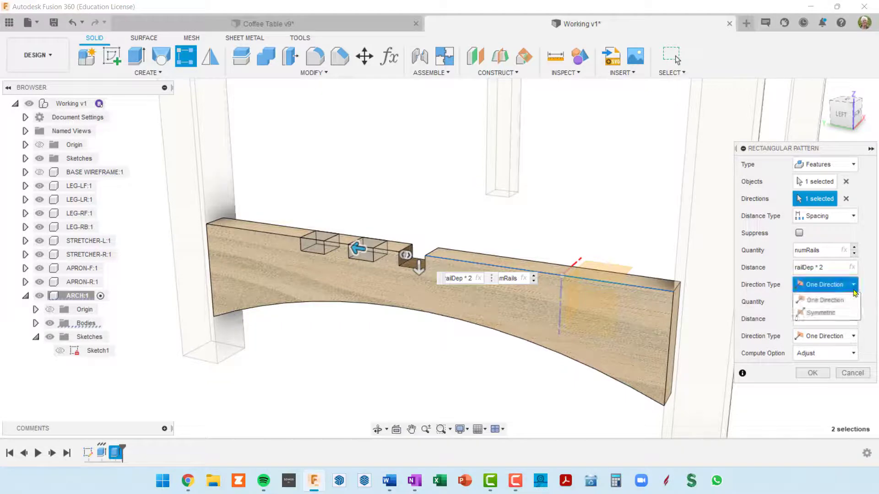
click(820, 311)
scroll(358, 258, up, 4)
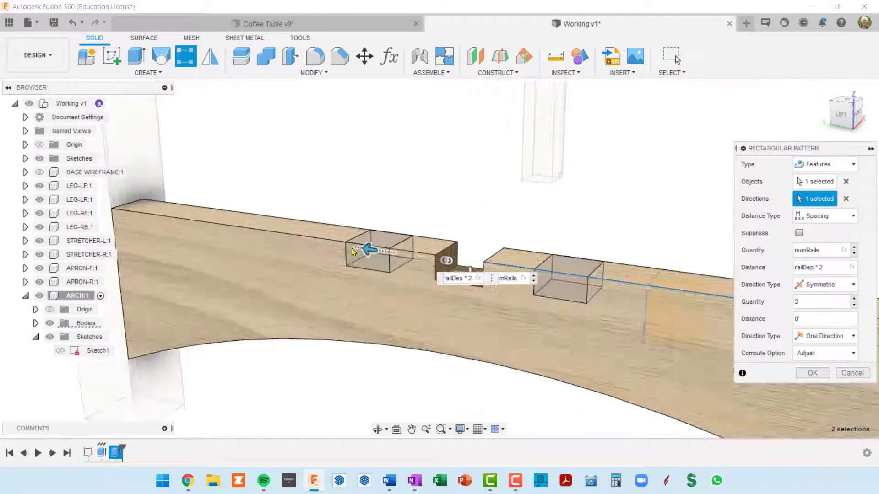
scroll(358, 257, down, 5)
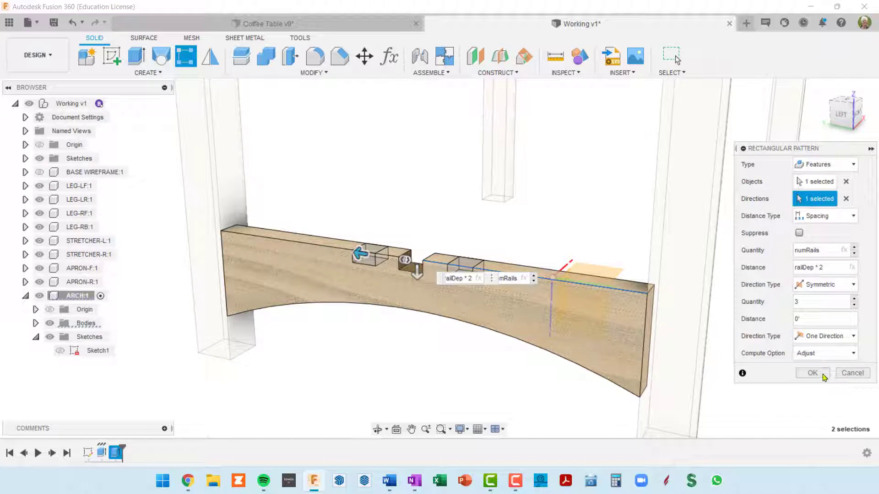
click(854, 354)
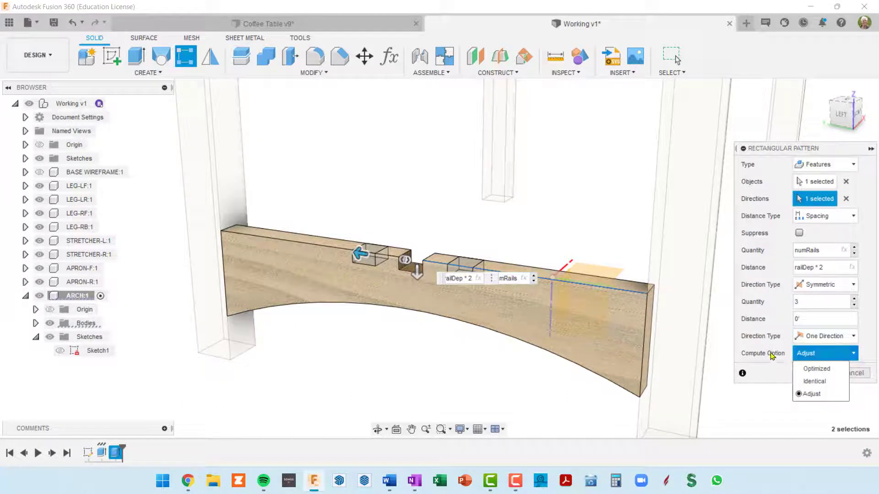
click(817, 370)
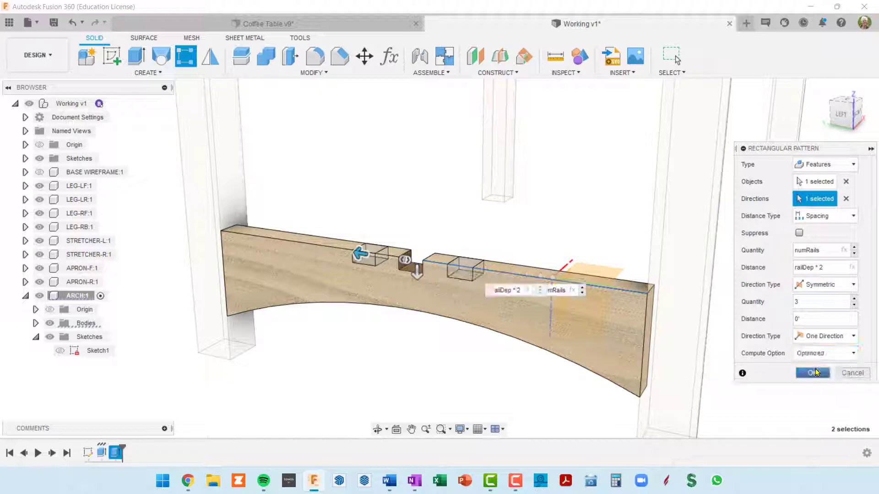
click(817, 373)
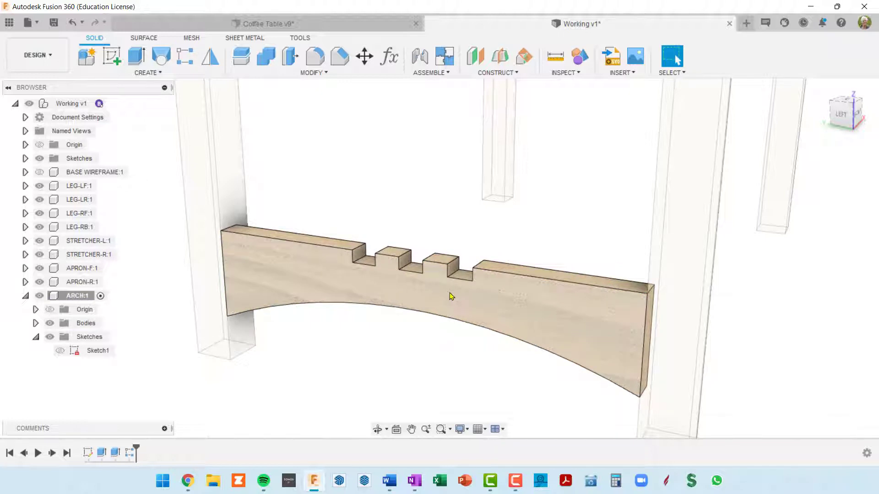
shift+middle_drag(449, 293, 386, 258)
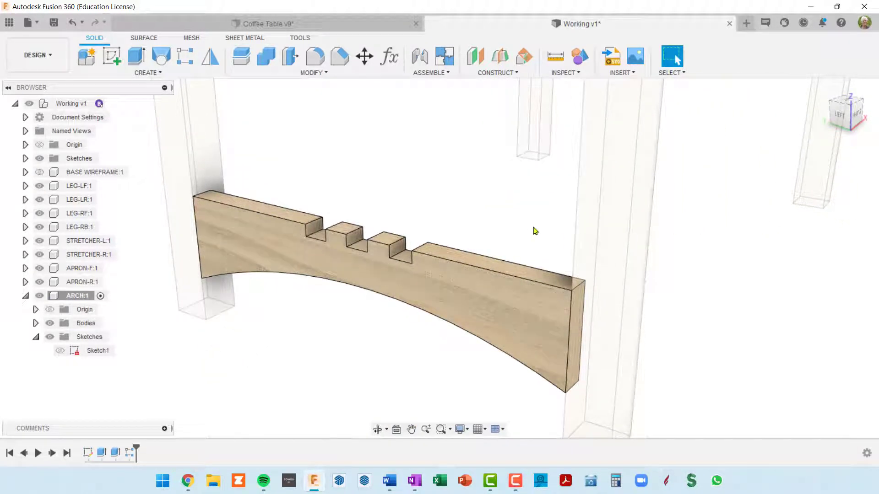
scroll(489, 236, down, 4)
middle_drag(490, 207, 468, 217)
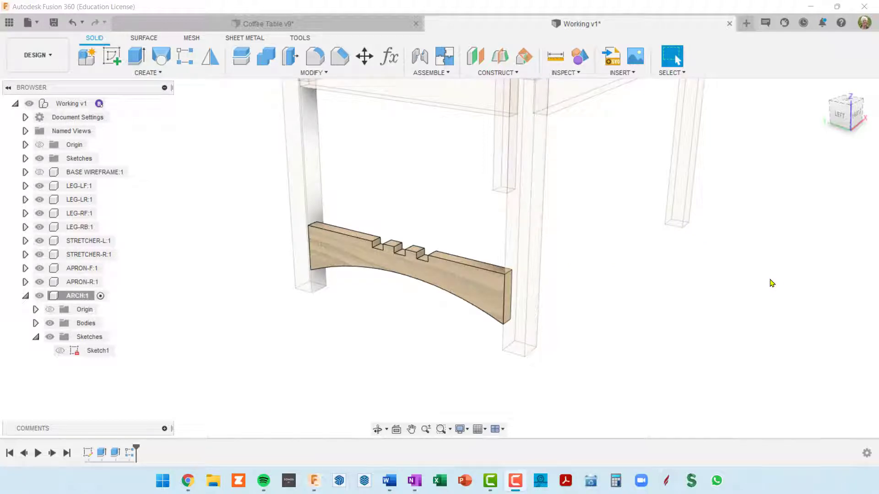
Add a user parameter named archTenonDep in inches with the expression 7/8
click(771, 284)
key(p)
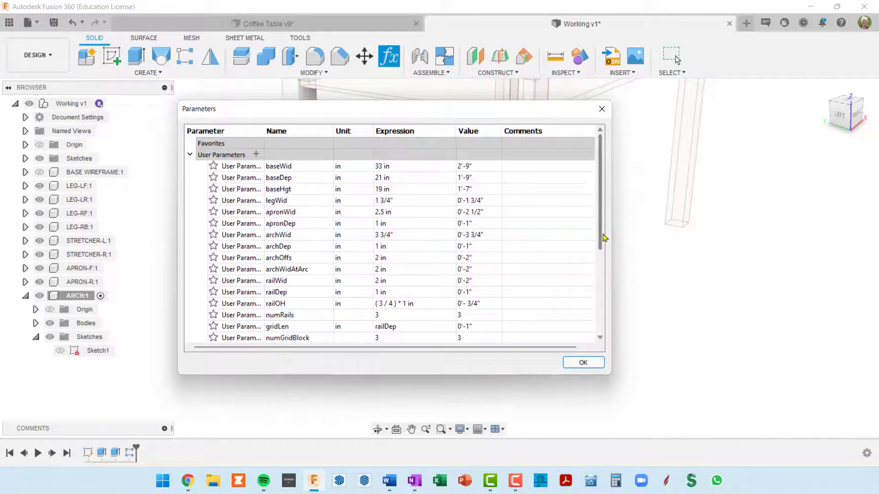
drag(599, 234, 595, 302)
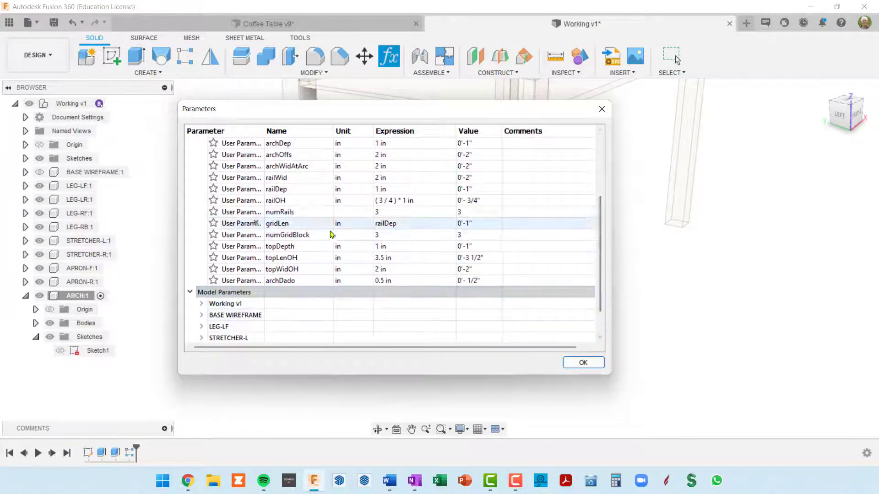
scroll(248, 222, up, 3)
click(256, 154)
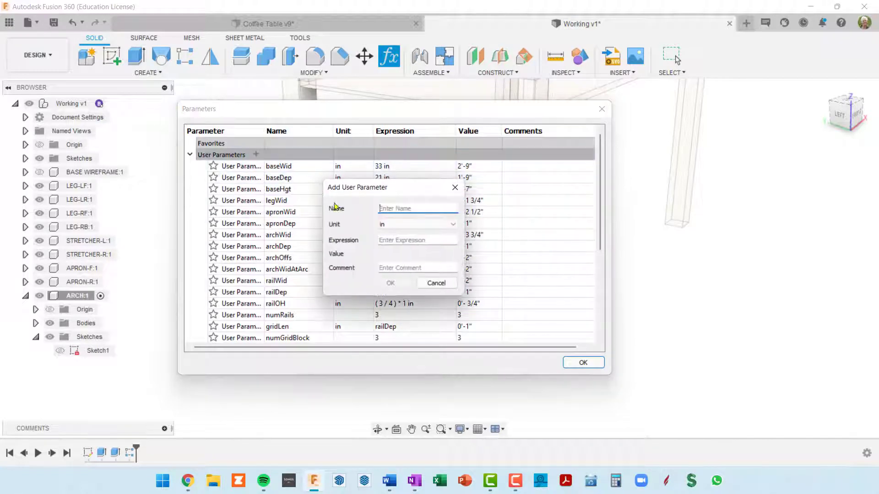
text(a)
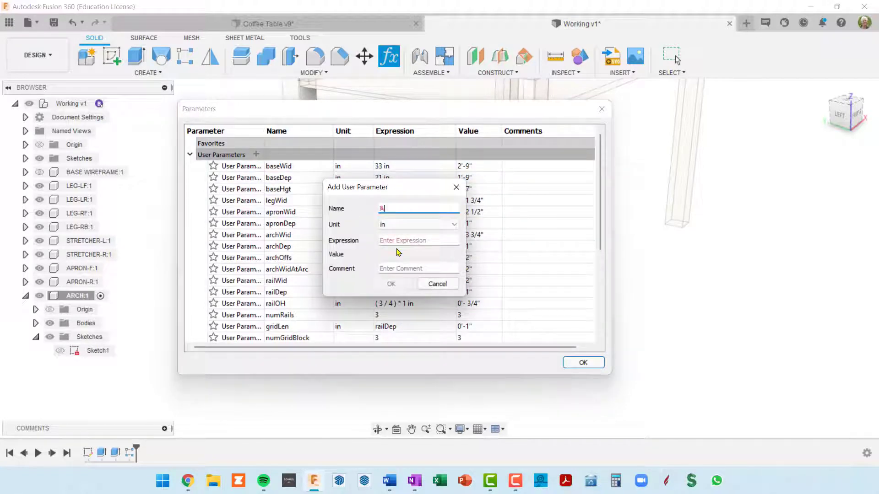
key(BackSpace)
text(archTenon)
key(Tab)
key(Tab)
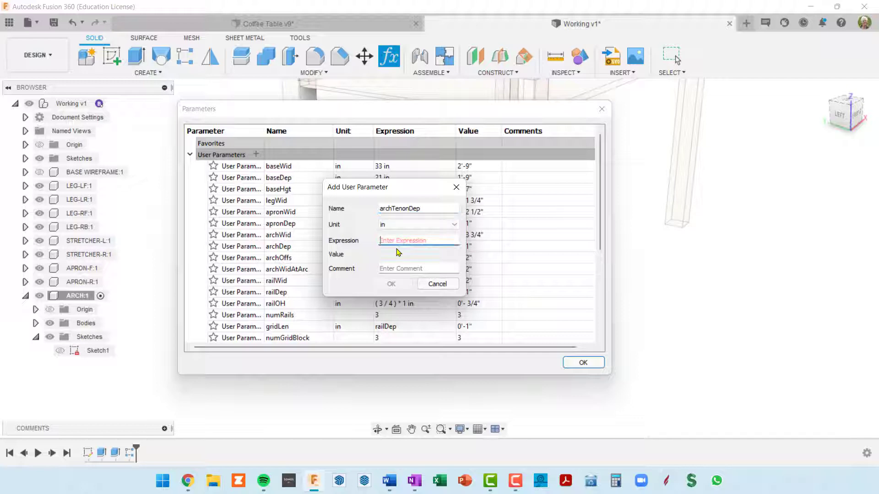
text(7/8")
key(BackSpace)
key(Tab)
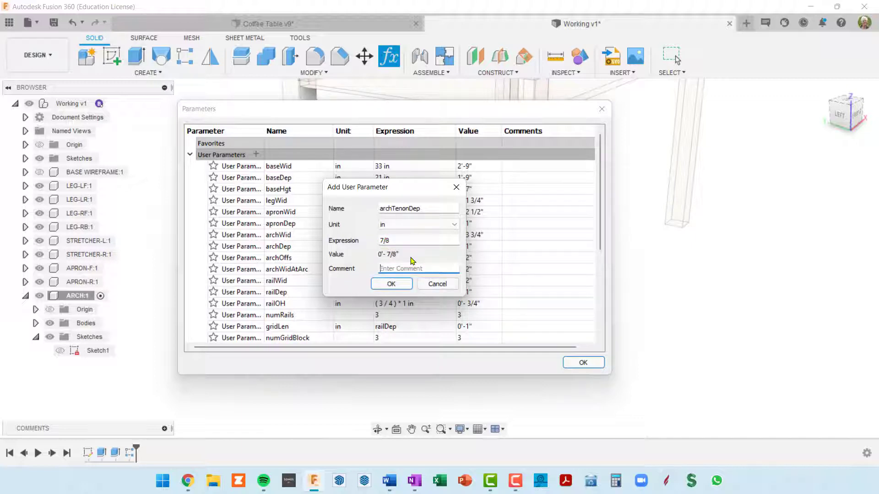
click(392, 283)
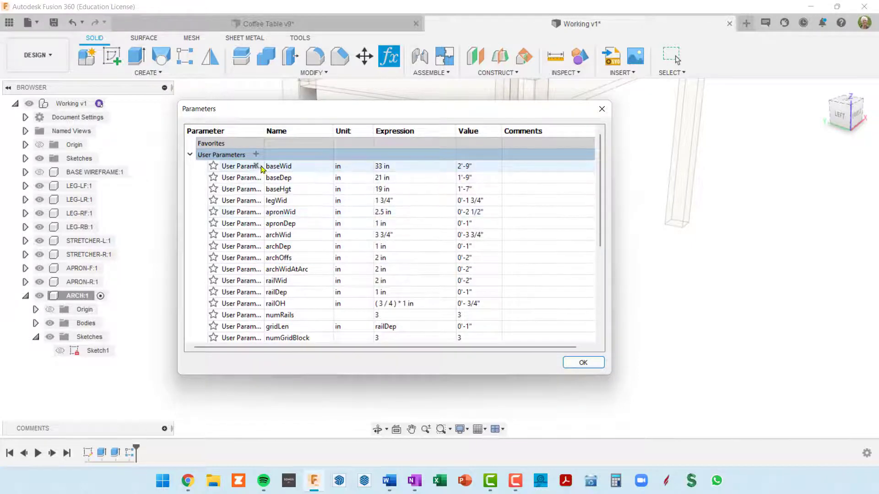
Add a user parameter named archTenonHgt in inches with the expression 2.75
click(257, 155)
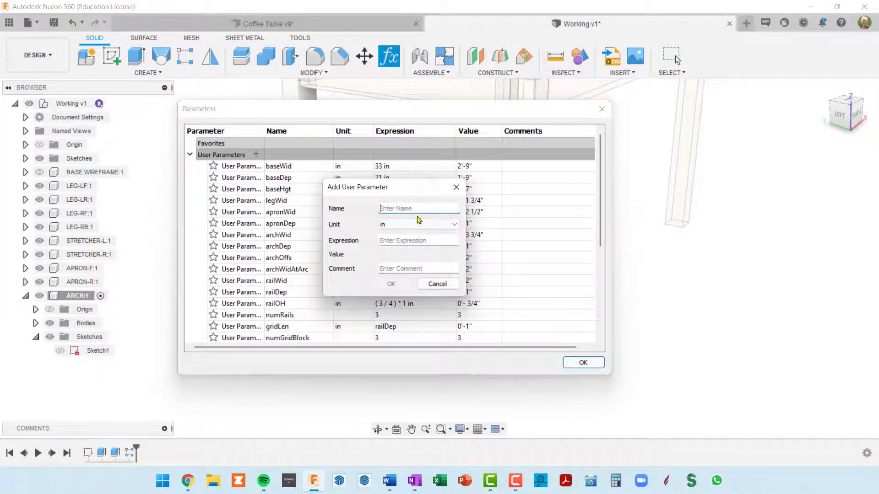
text(ARCHtENONh)
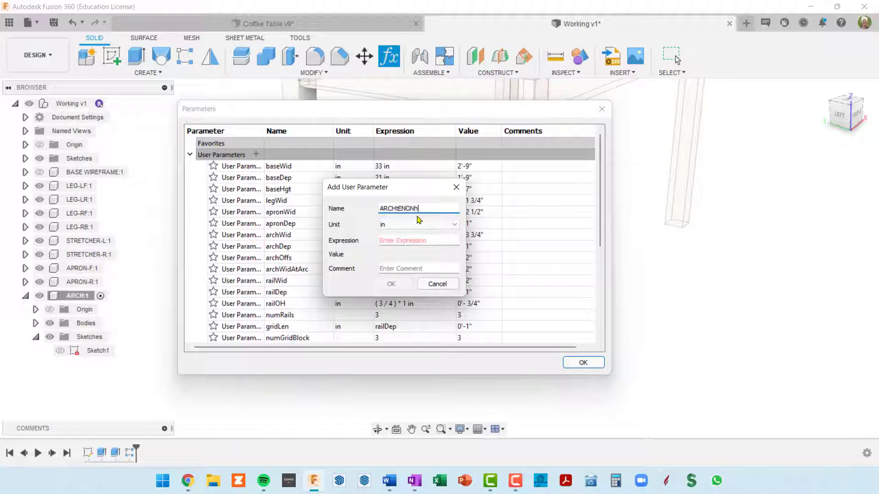
text(GT)
key(BackSpace)
key(BackSpace)
key(BackSpace)
key(BackSpace)
key(BackSpace)
key(BackSpace)
key(BackSpace)
key(BackSpace)
key(BackSpace)
key(BackSpace)
key(BackSpace)
text(archTenonHgt)
key(Tab)
key(Tab)
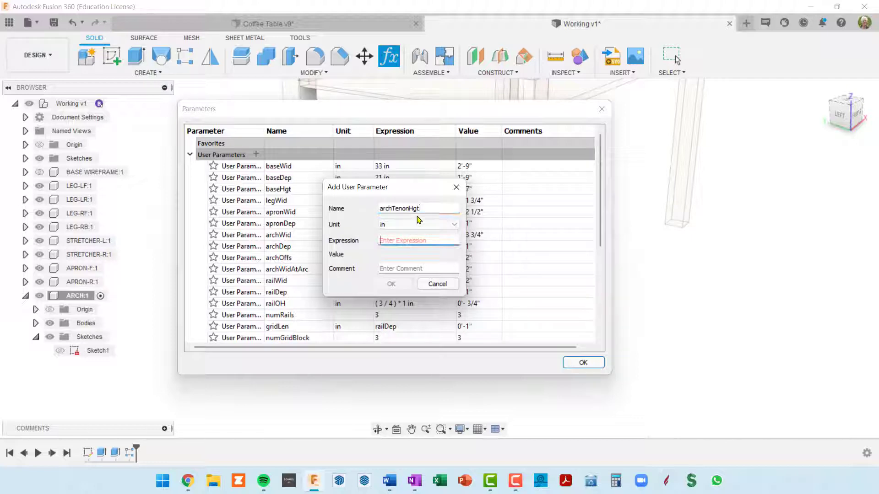
text(2)
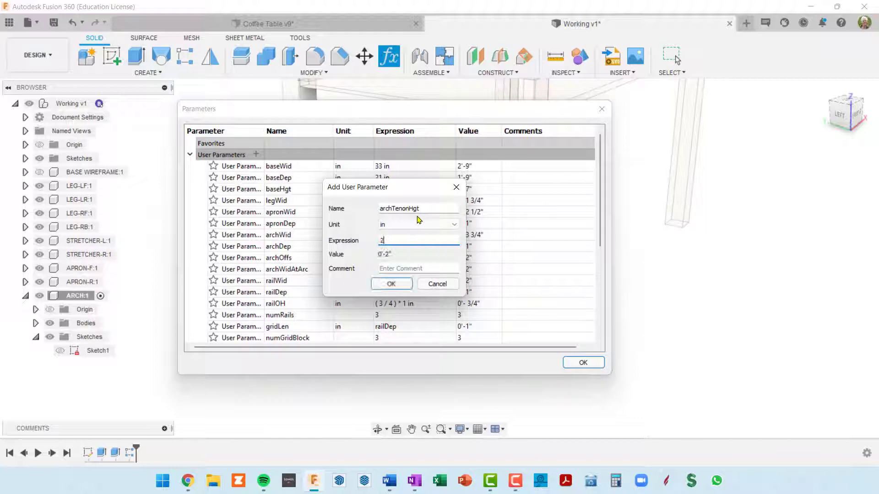
text(.75)
key(Tab)
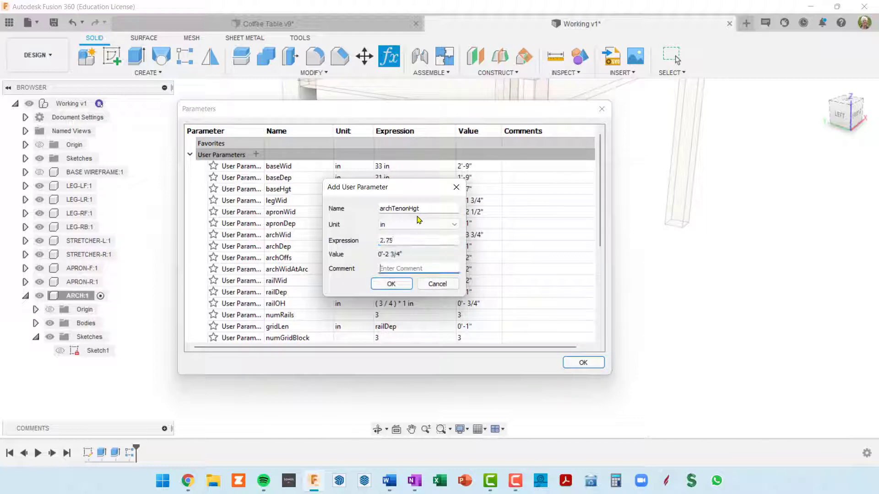
click(391, 284)
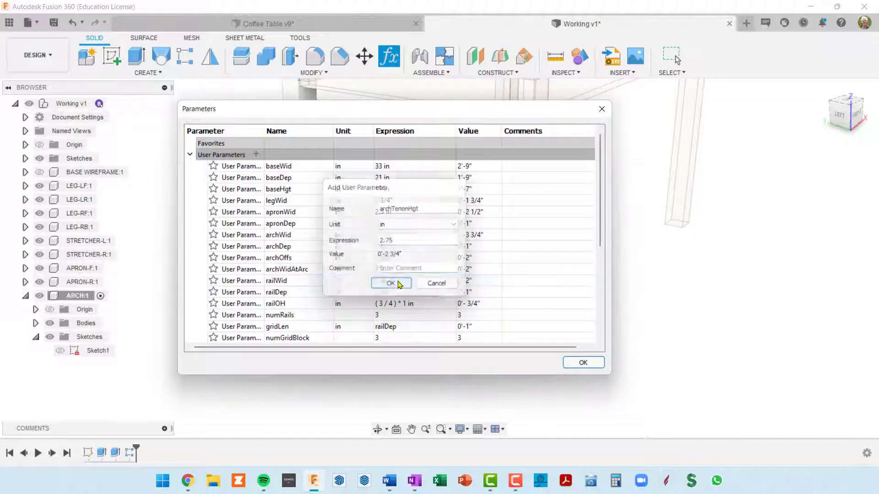
Add a user parameter named archTenonLen in inches with the expression 2.25 and close the parameter list
click(254, 147)
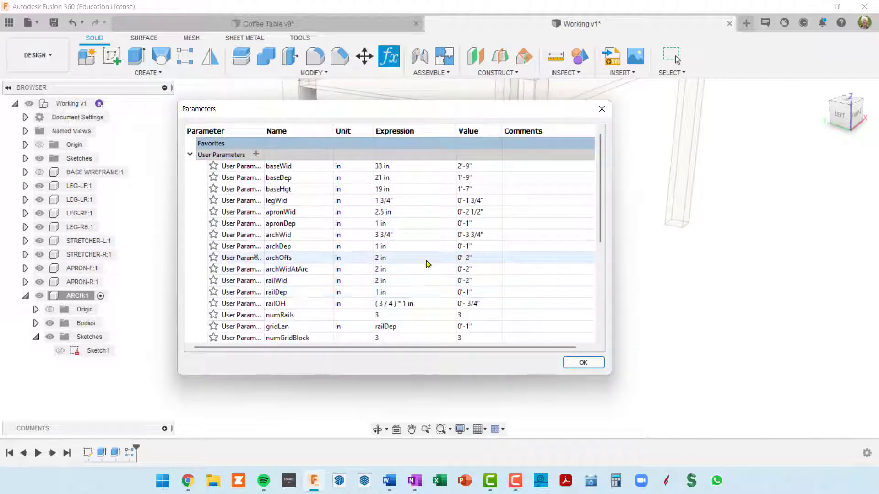
click(258, 157)
click(257, 154)
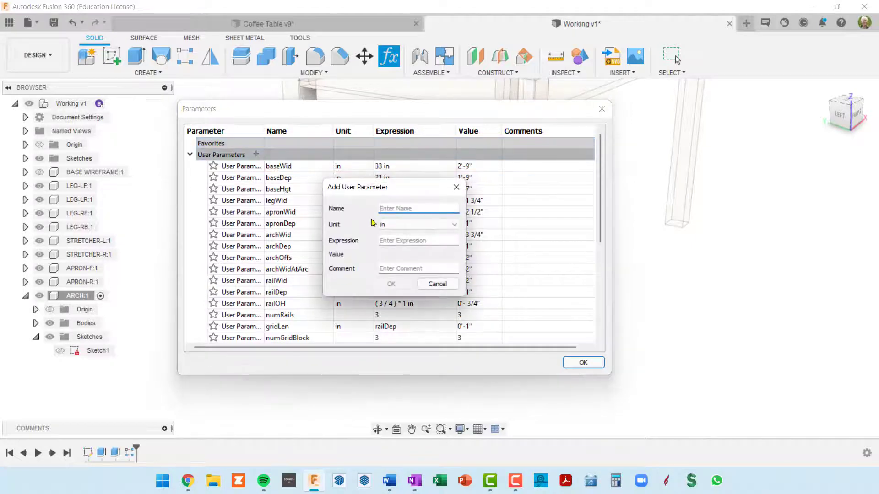
text(archTen)
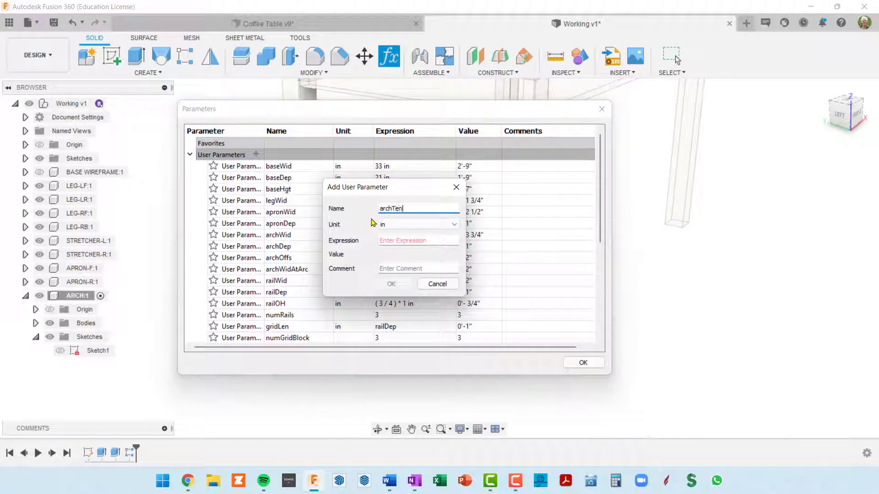
text(onLen)
key(Tab)
key(Tab)
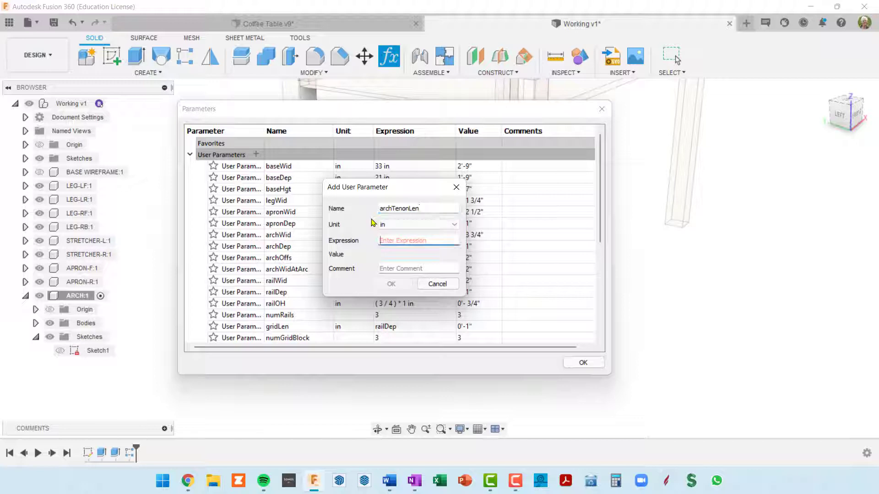
text(2.25)
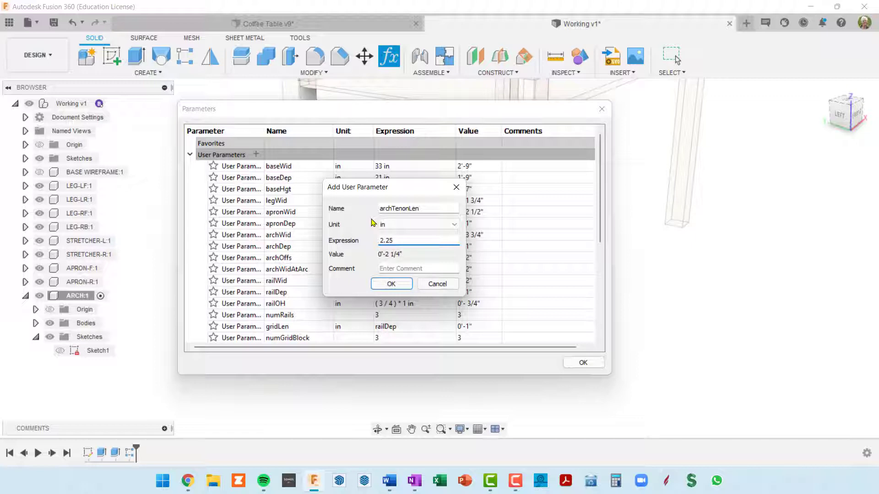
click(392, 283)
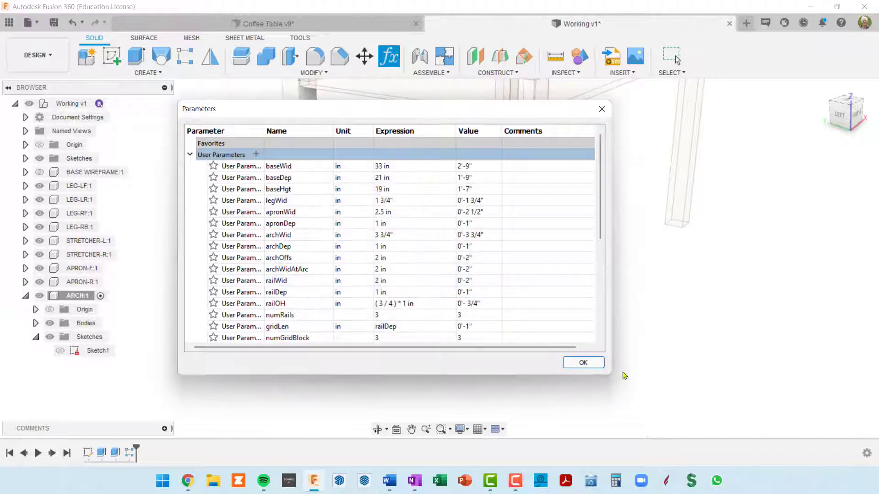
click(590, 363)
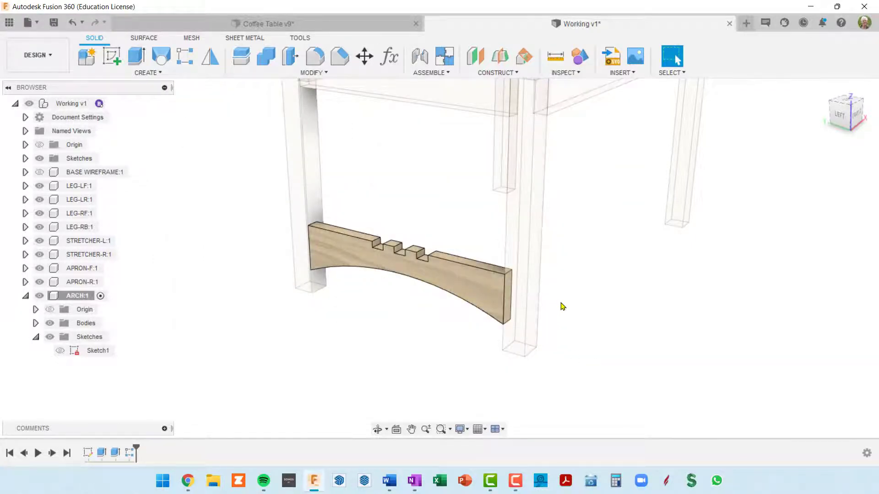
With the ARCH component active, create a sketch on the arch's front end face, hidden behind the transparent leg
click(92, 300)
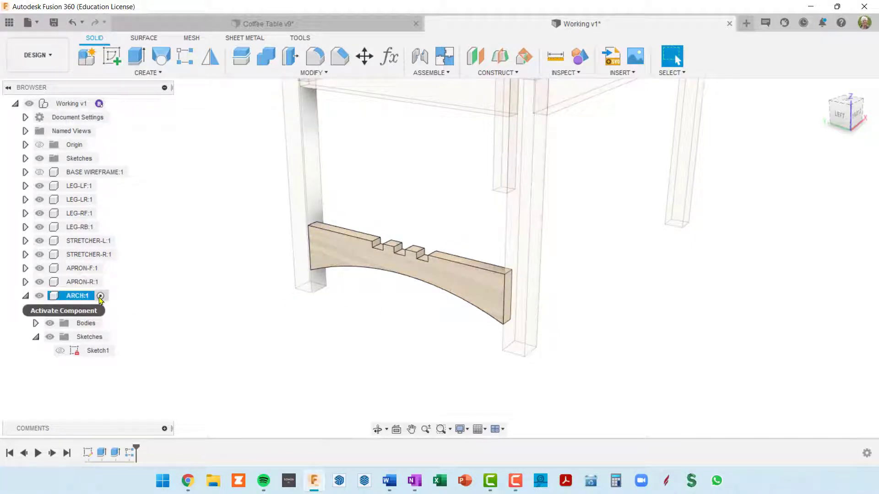
click(100, 296)
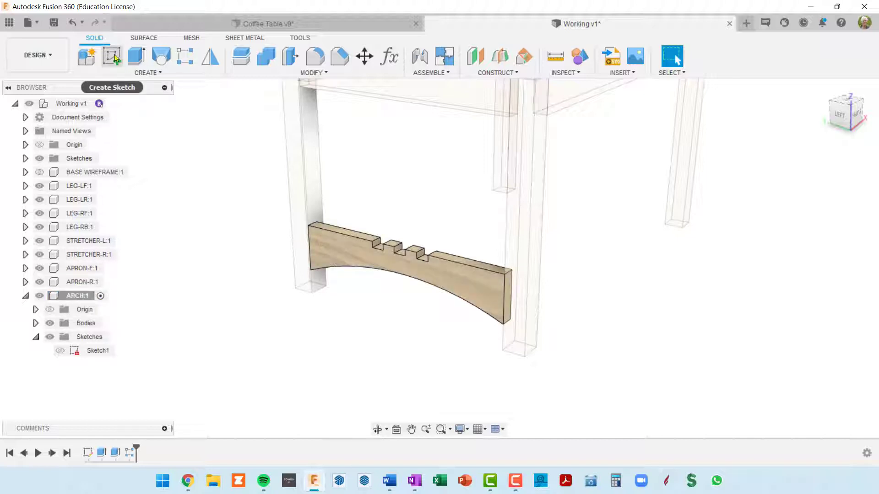
scroll(526, 268, up, 3)
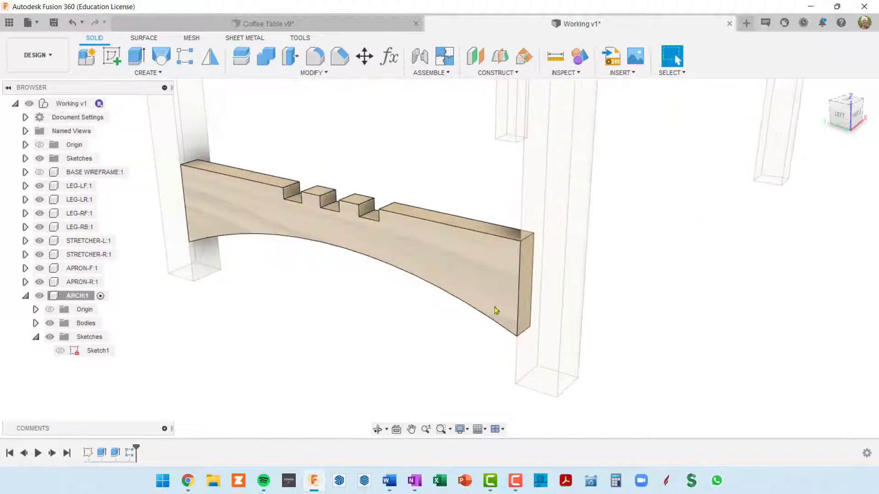
scroll(524, 264, down, 3)
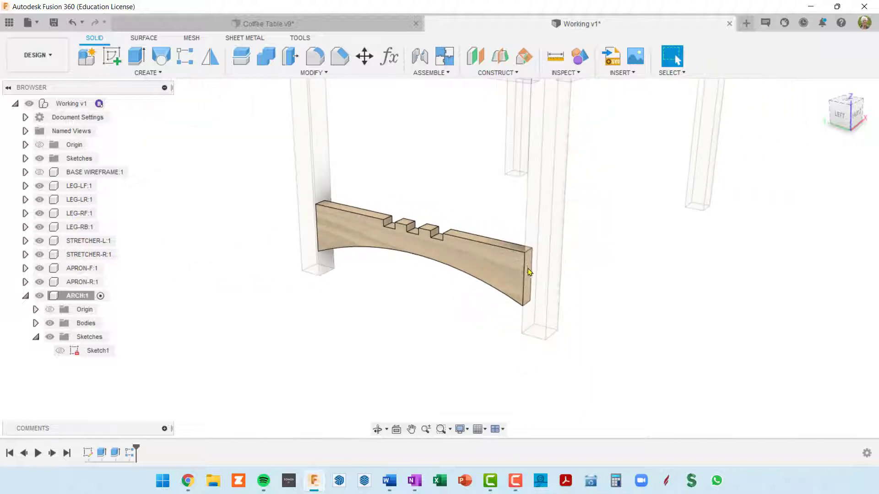
scroll(508, 272, down, 2)
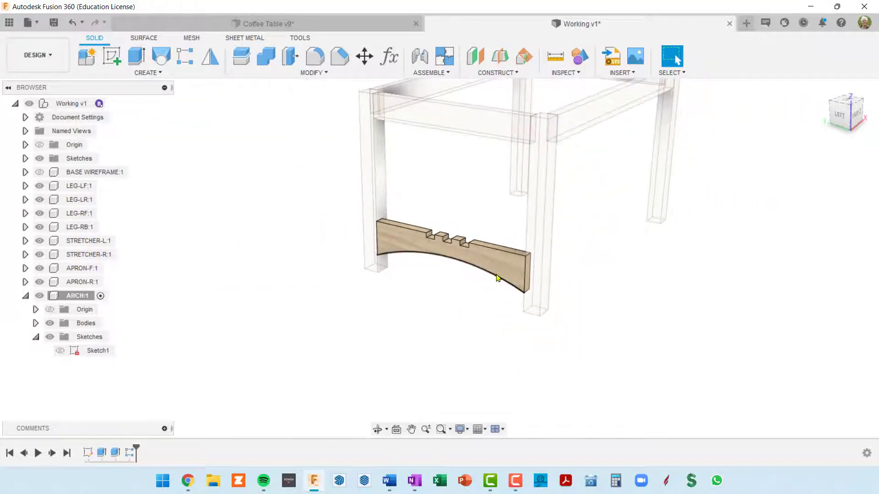
scroll(486, 277, down, 2)
scroll(485, 277, up, 2)
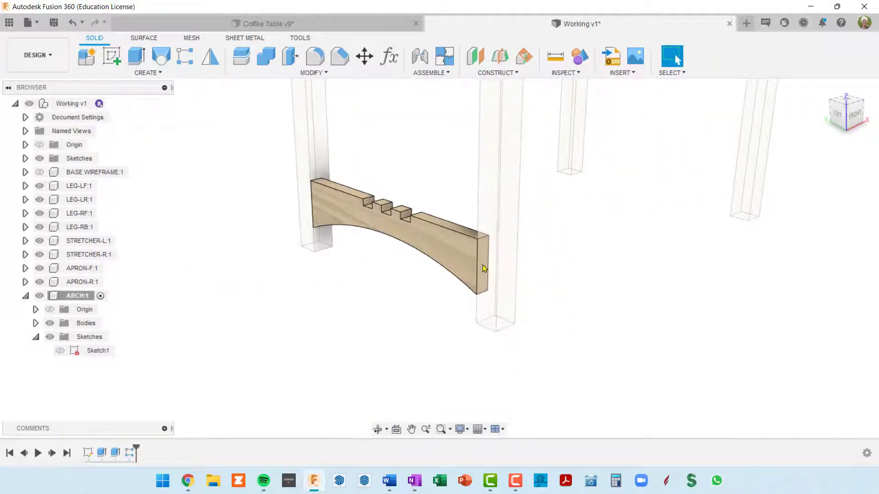
click(484, 268)
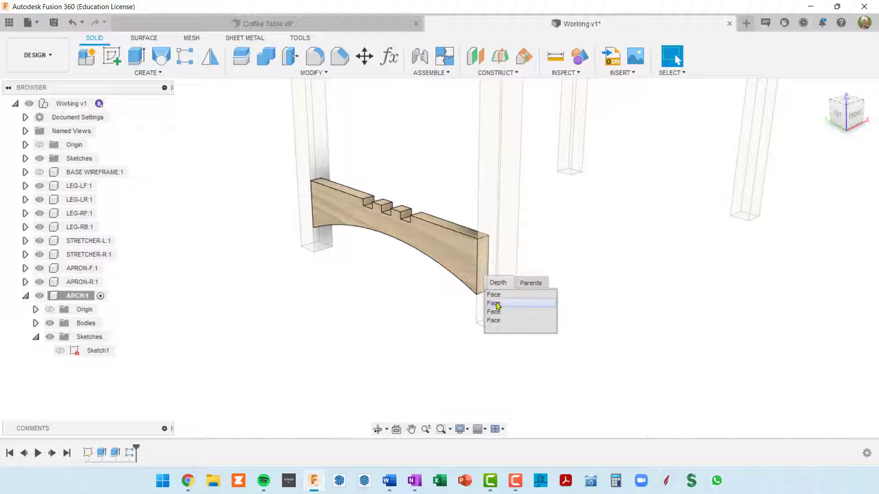
click(499, 304)
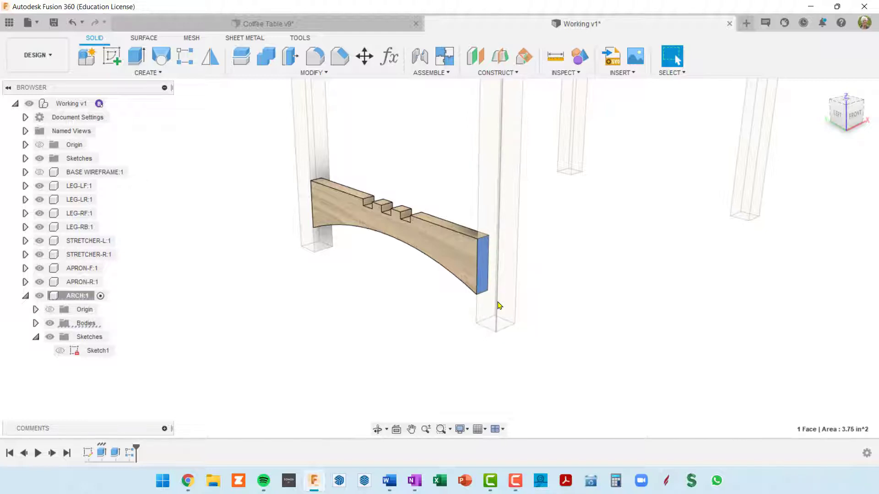
click(112, 57)
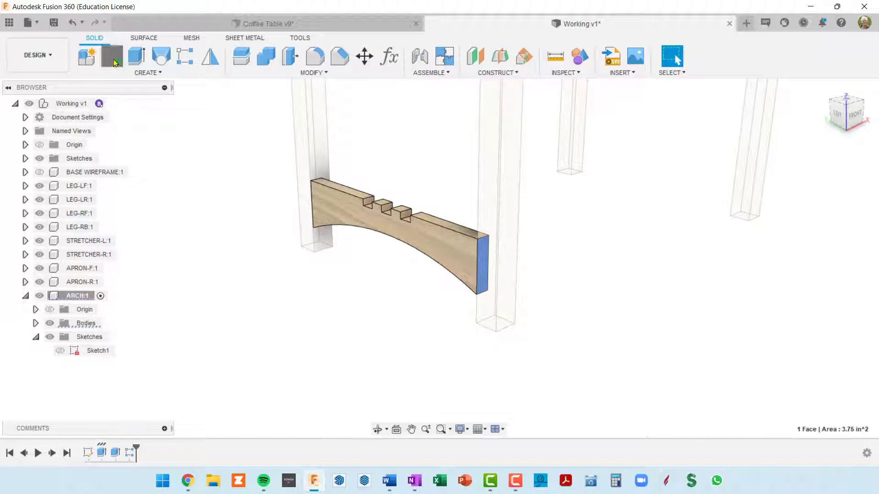
Start a center rectangle for the tenon, placing its center in the empty space beside the leg and arch end face
scroll(481, 291, up, 3)
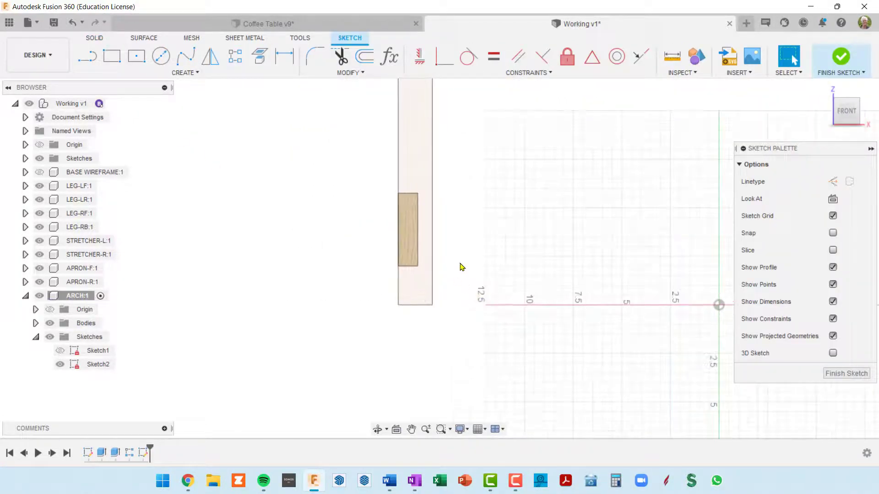
middle_drag(459, 261, 457, 297)
key(Escape)
scroll(422, 266, up, 1)
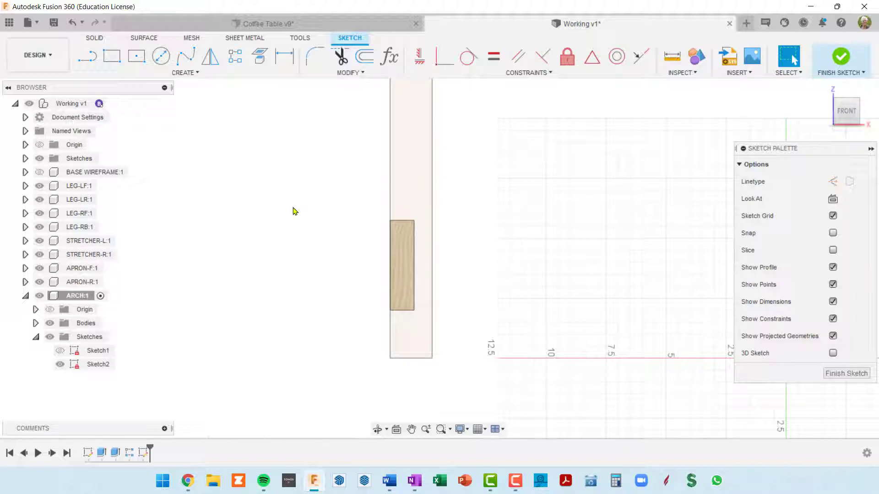
key(r)
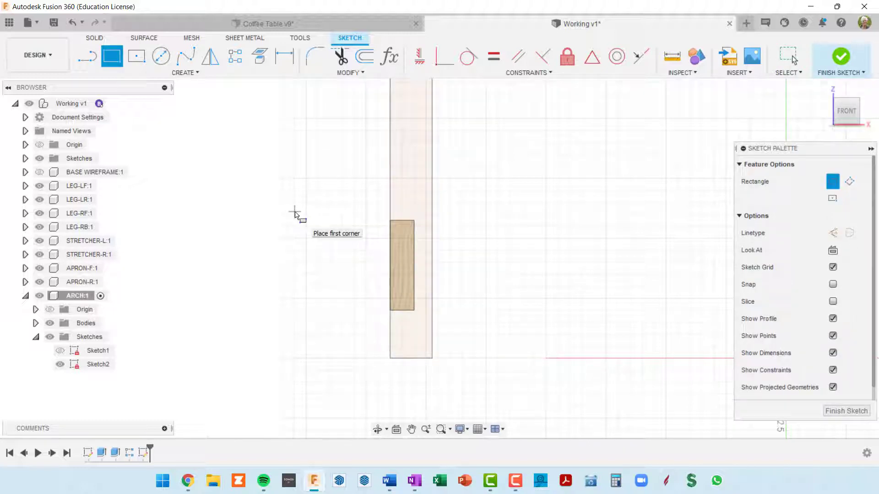
key(Escape)
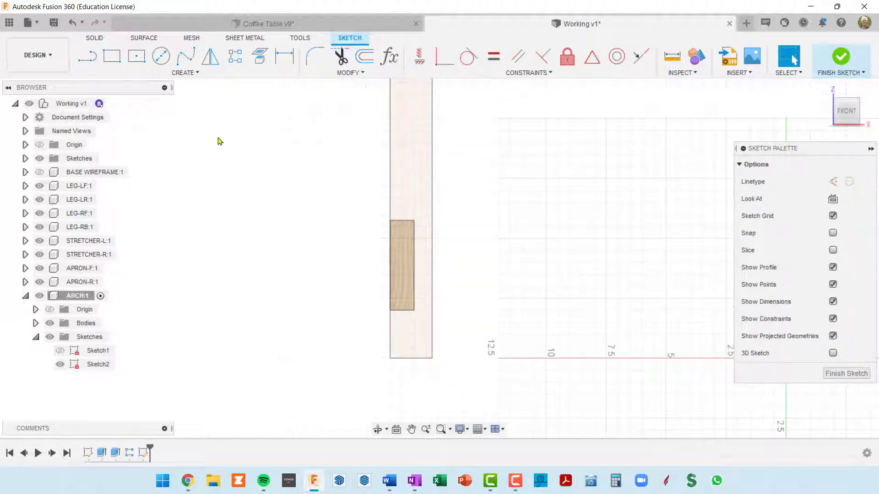
click(200, 75)
mouse_move(158, 99)
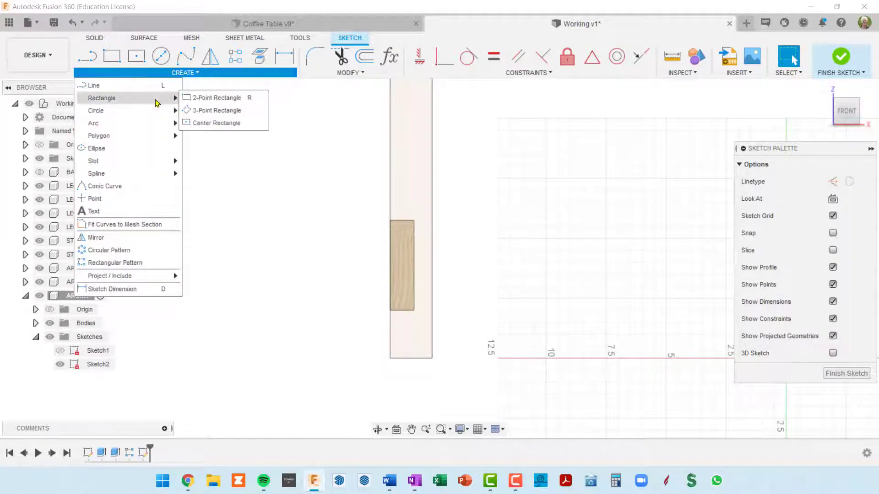
click(211, 123)
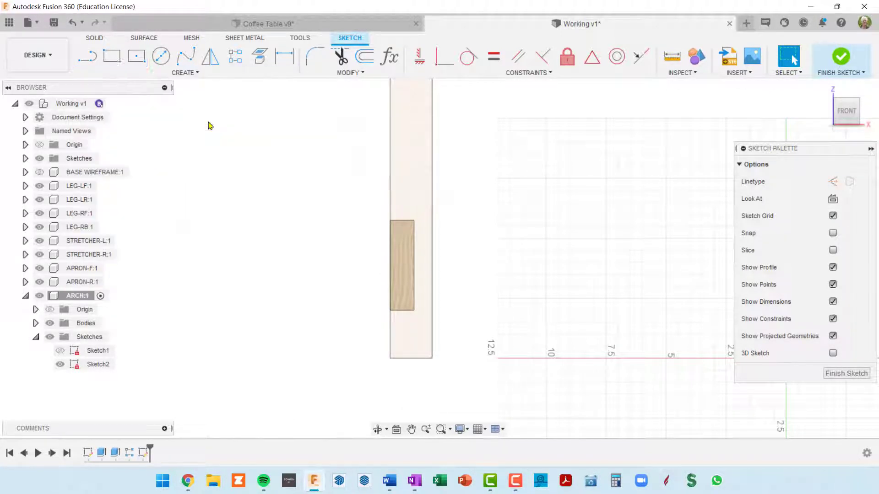
click(263, 228)
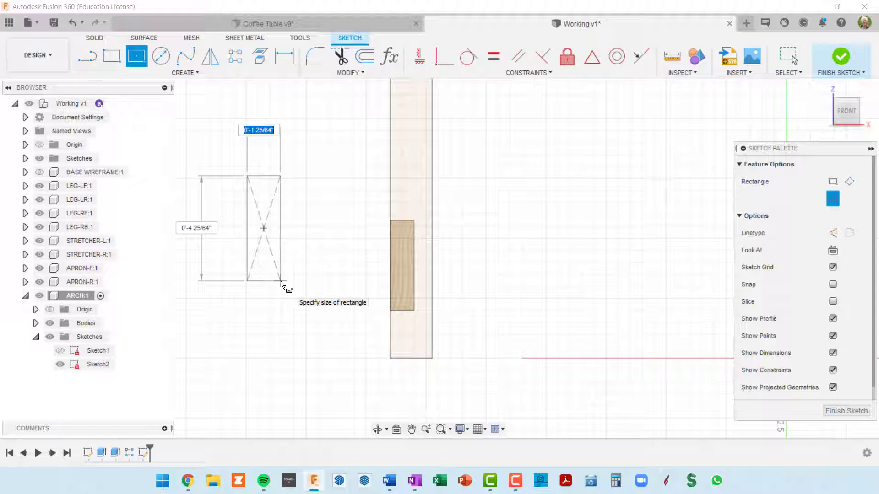
Set the center rectangle's width to archTenonDep and its height to archTenonHgt, and complete it
text(arch)
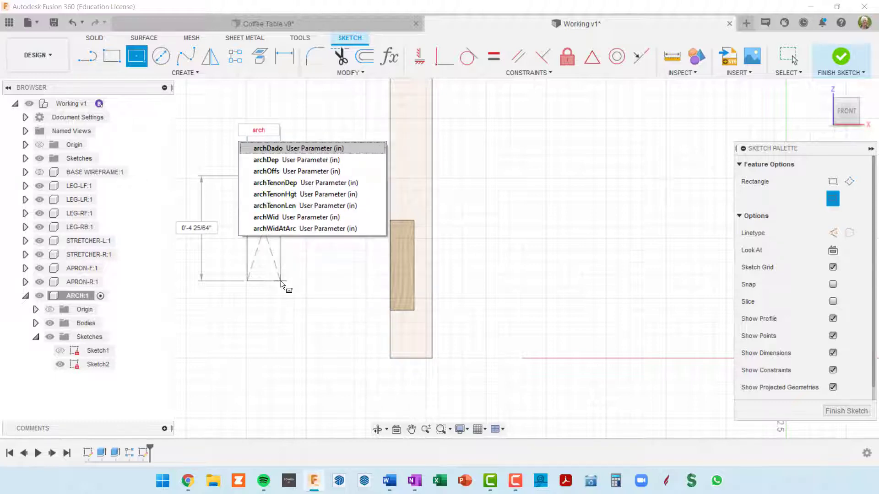
text(Tenon)
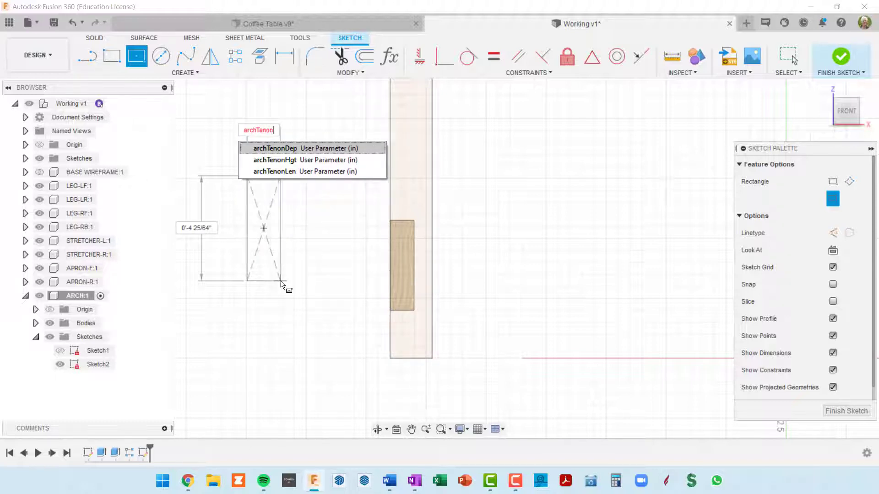
click(300, 148)
key(Tab)
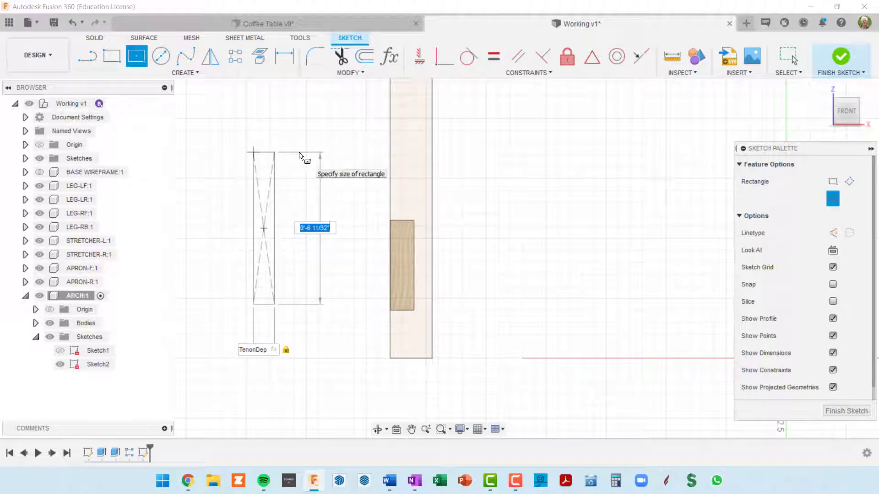
text(archTenon)
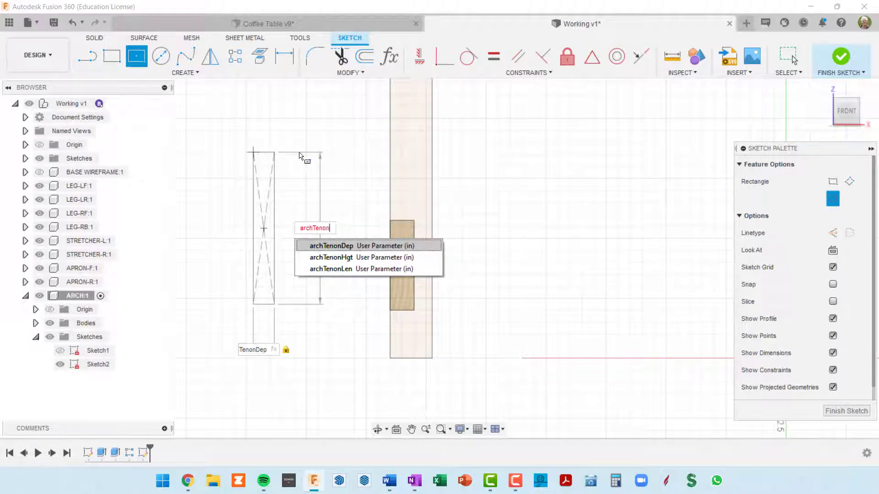
click(344, 258)
key(Tab)
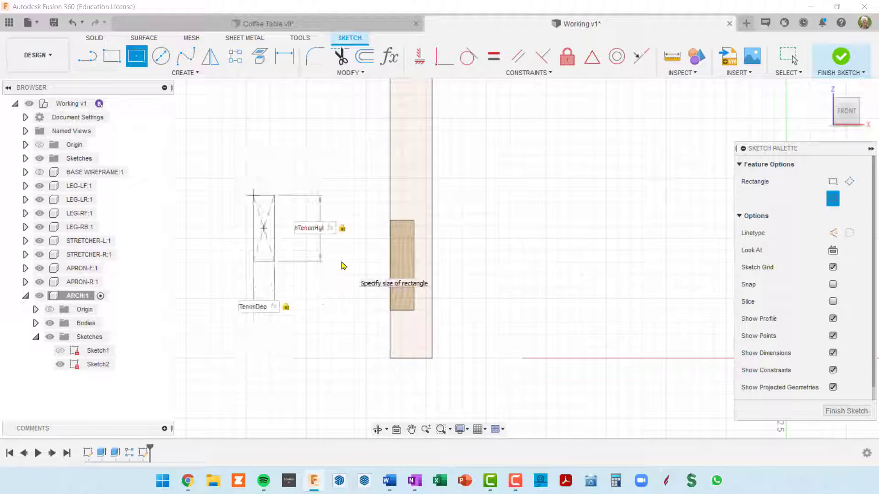
key(Return)
key(Escape)
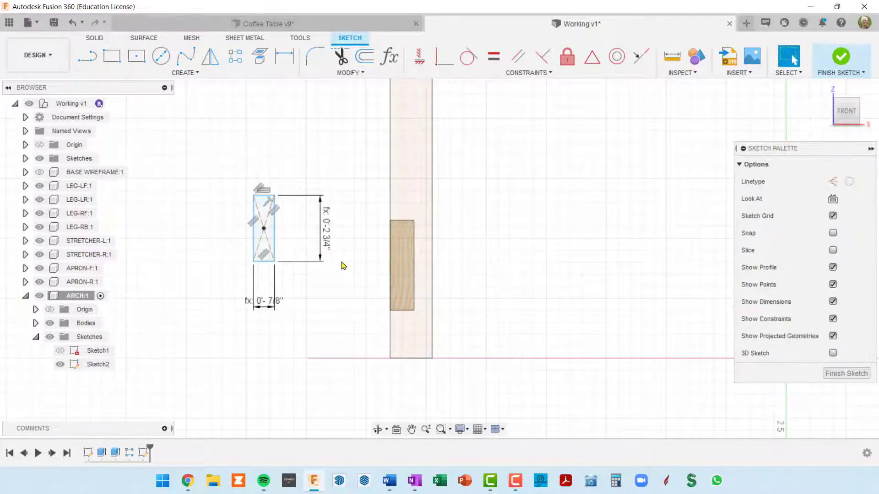
Select the complete tenon rectangle and move it freely around the sketch plane, ending in the empty space beside the arch
scroll(336, 231, up, 1)
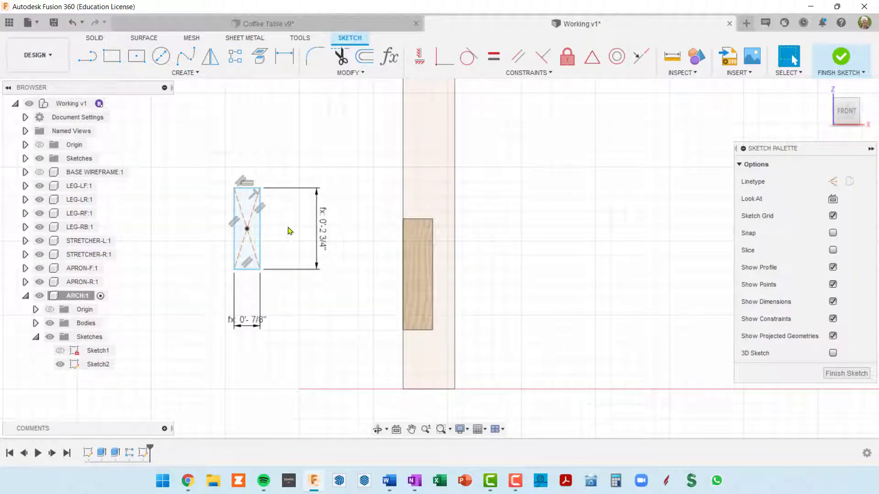
double_click(260, 230)
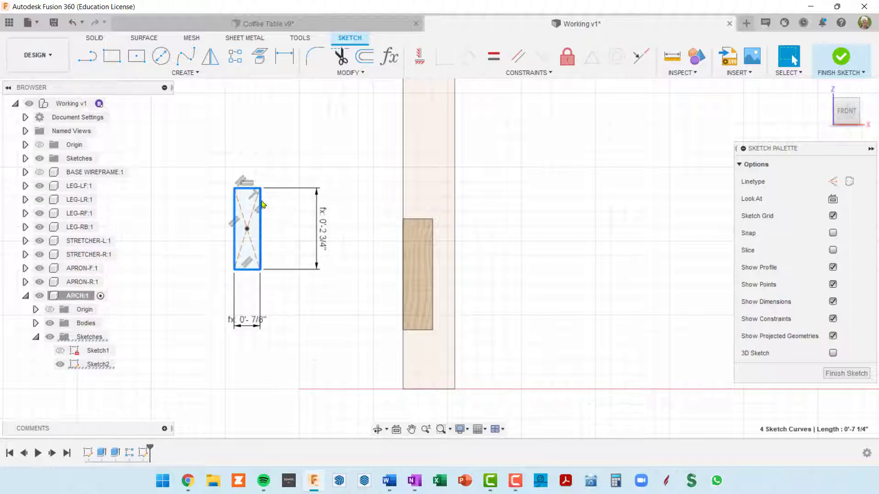
mouse_move(250, 188)
mouse_down()
mouse_move(420, 245)
mouse_move(421, 231)
mouse_move(329, 212)
mouse_up()
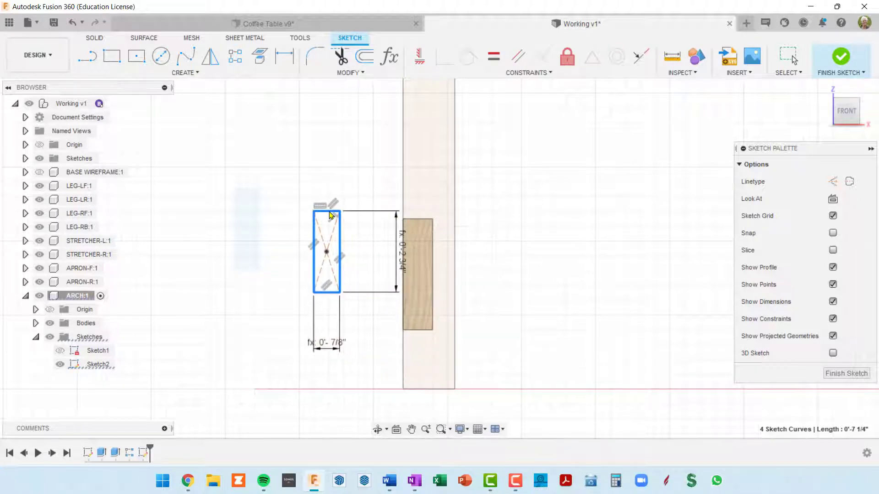
scroll(431, 283, down, 2)
shift+middle_drag(431, 283, 447, 281)
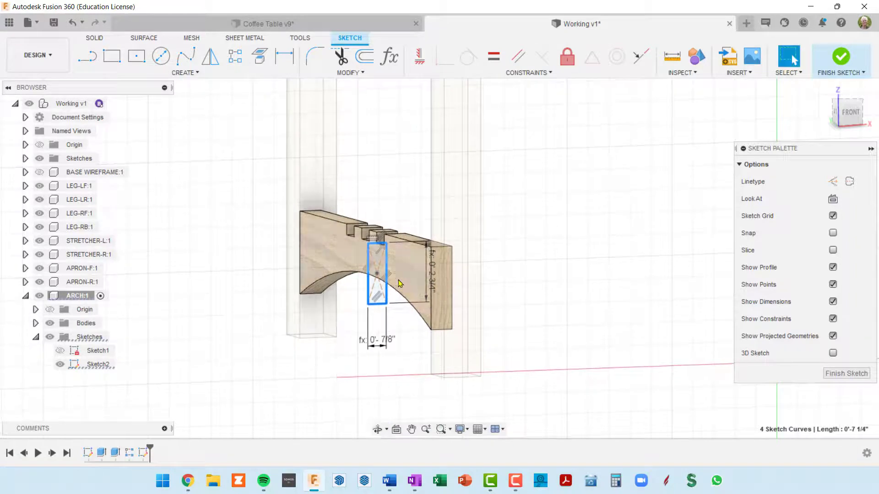
middle_drag(397, 263, 394, 251)
key(Escape)
scroll(393, 252, up, 2)
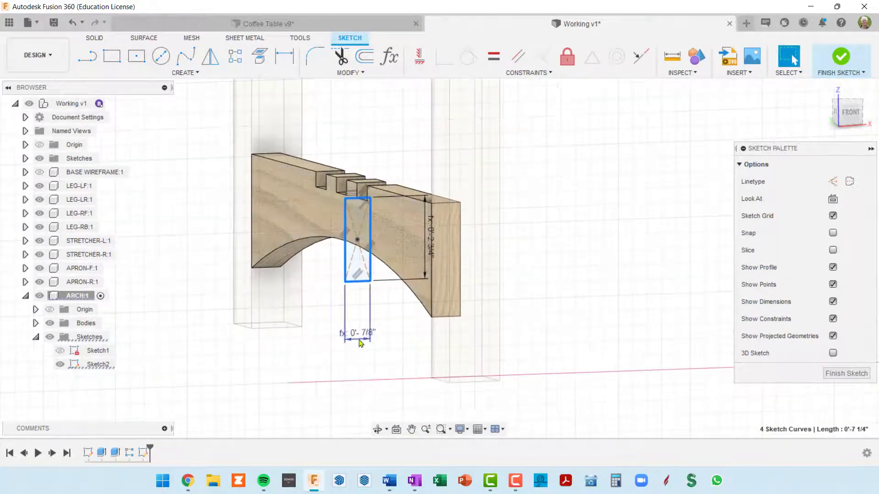
shift+middle_drag(362, 287, 352, 283)
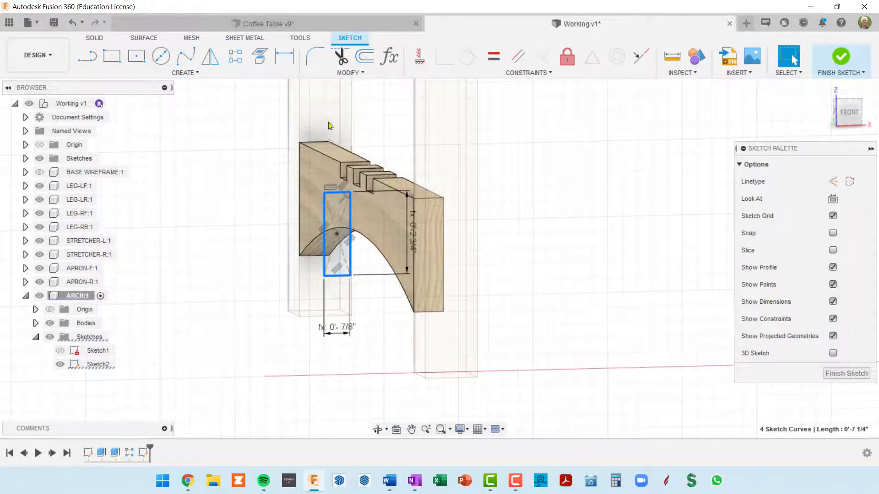
mouse_move(340, 197)
mouse_down()
mouse_move(433, 210)
mouse_move(214, 179)
mouse_up()
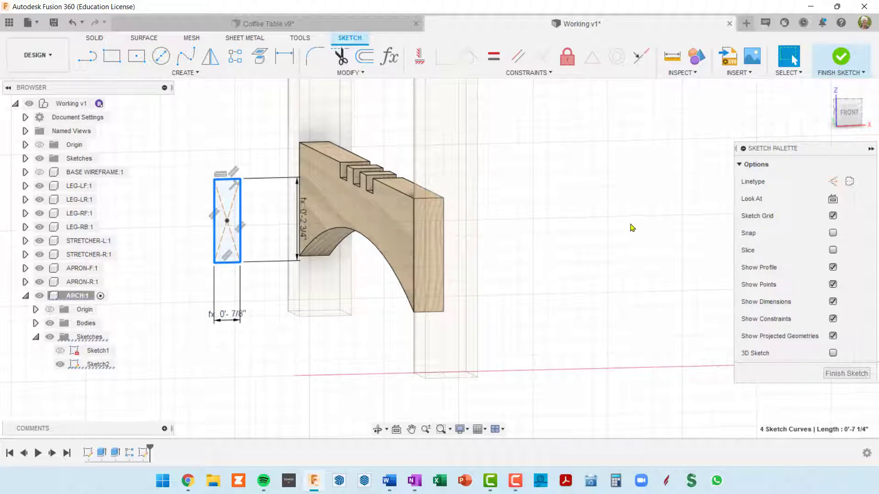
Change the user parameter archTenonDep to 0.75 in and close the parameter list
key(shift+p)
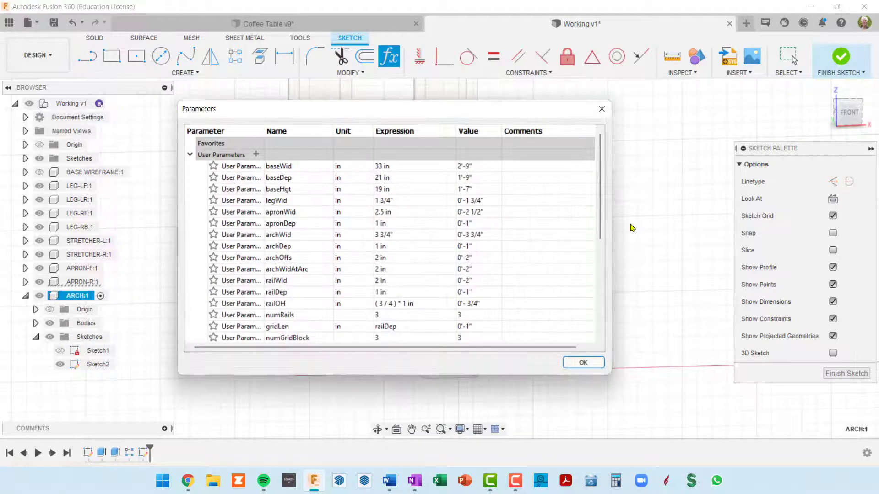
scroll(512, 260, down, 5)
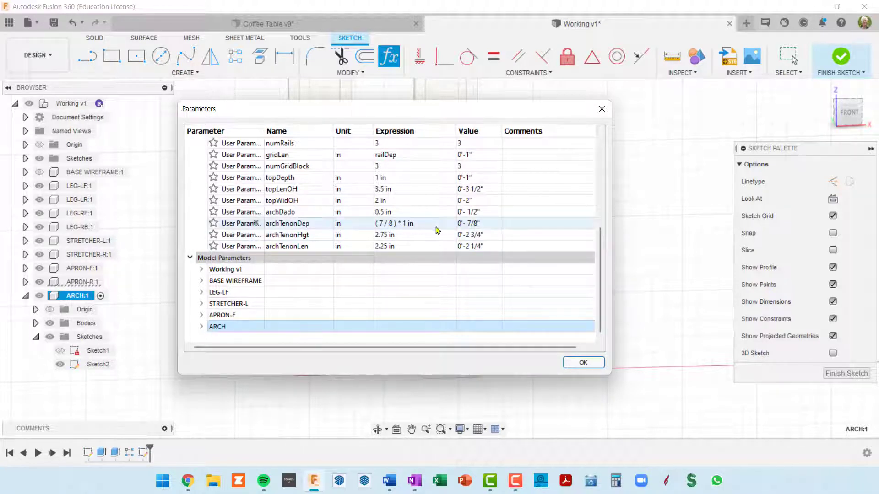
click(419, 228)
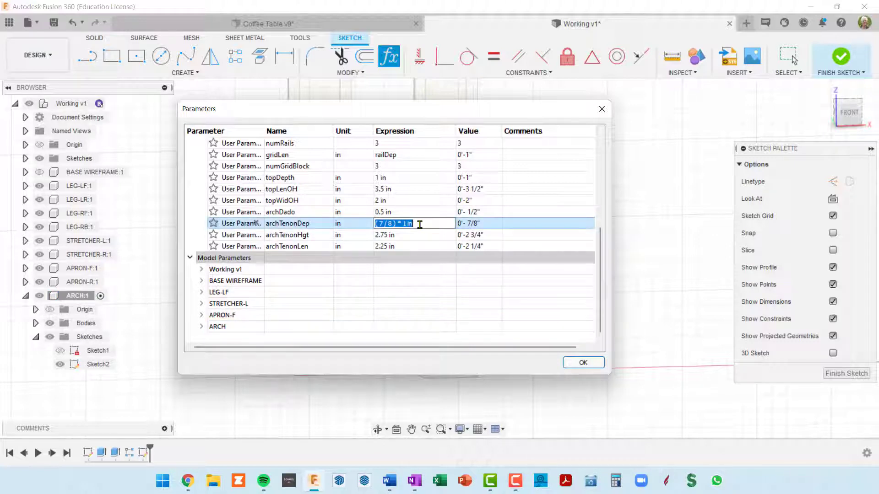
text(.75)
key(Return)
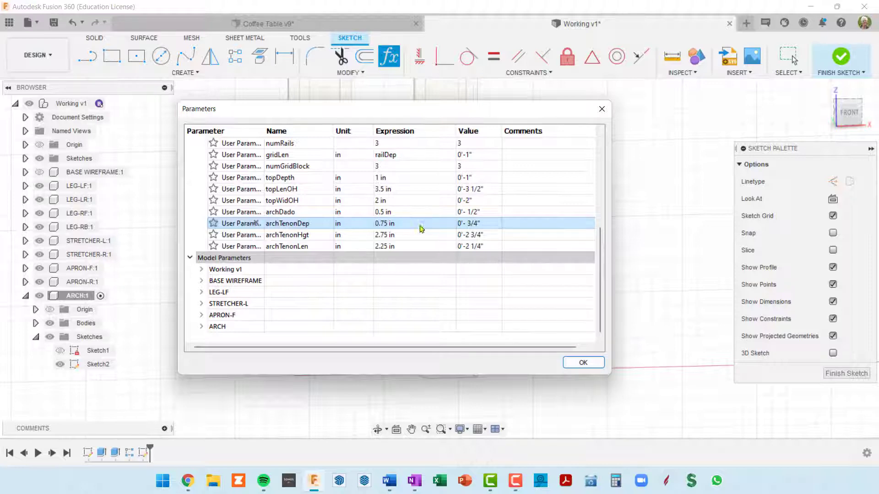
click(582, 364)
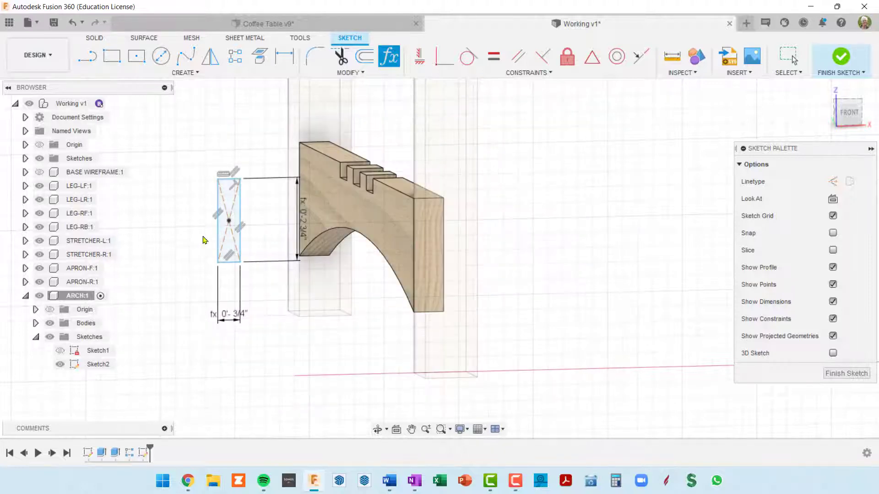
Return to the front view and move the whole tenon rectangle closer to the leg and arch end face
scroll(228, 234, up, 7)
scroll(229, 234, down, 6)
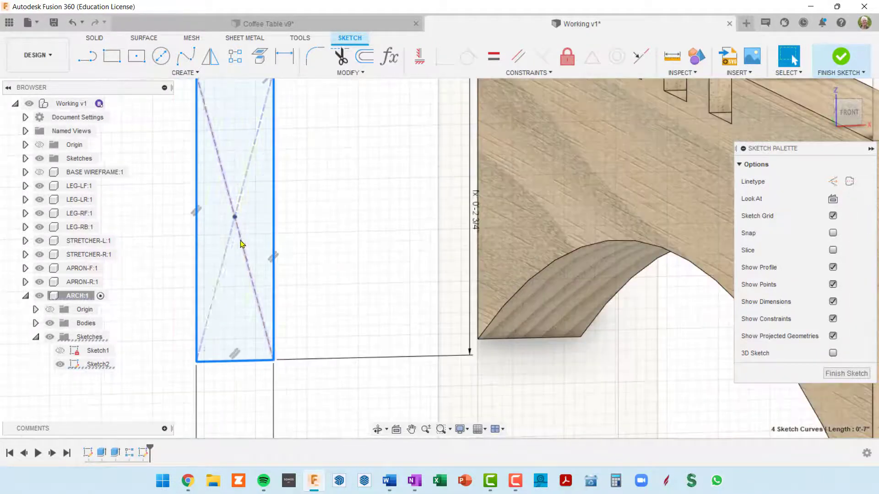
mouse_move(237, 196)
mouse_down()
mouse_move(384, 219)
mouse_move(531, 224)
mouse_move(228, 197)
mouse_up()
shift+middle_drag(528, 315, 514, 312)
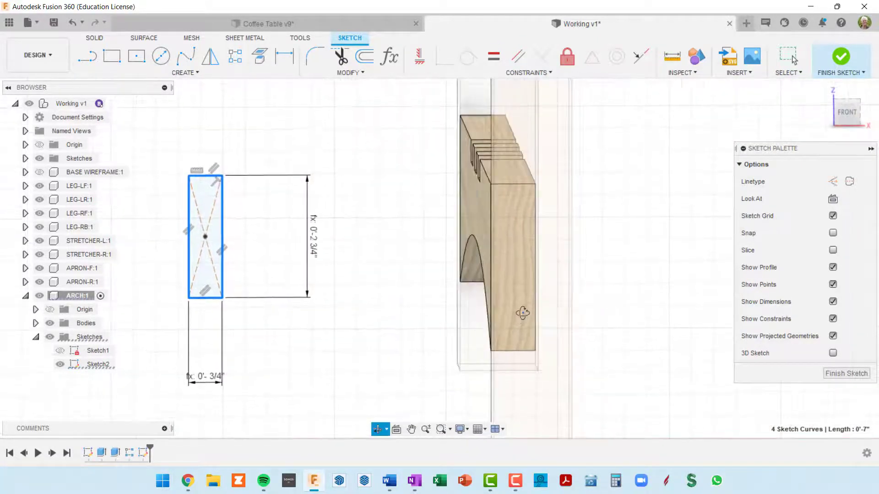
click(848, 112)
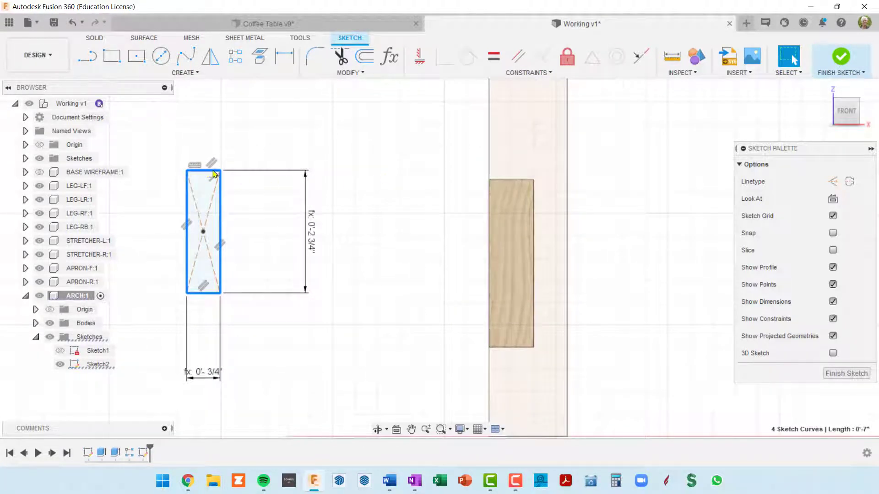
mouse_move(213, 174)
mouse_down()
mouse_move(517, 204)
mouse_move(363, 135)
mouse_up()
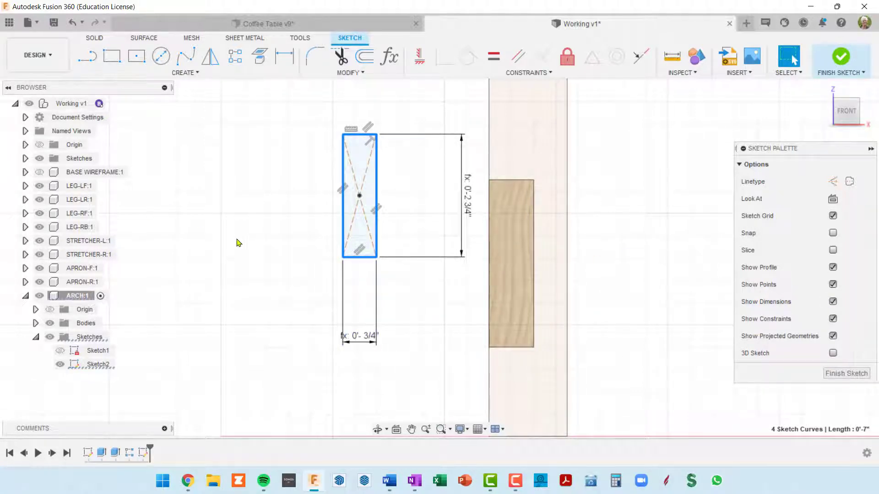
Set the user parameter archTenonDep to 0.5 in, and shift the tenon rectangle down to about level with the arch end face
key(shift+p)
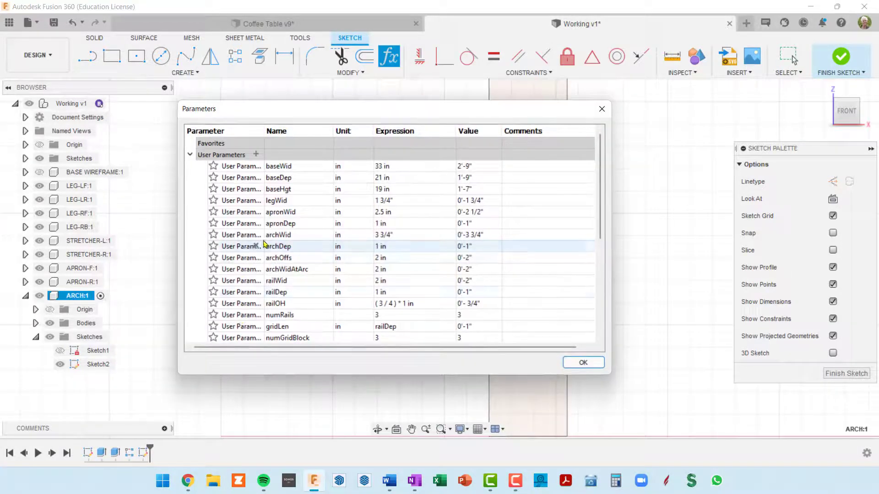
scroll(346, 336, down, 1)
scroll(346, 336, down, 2)
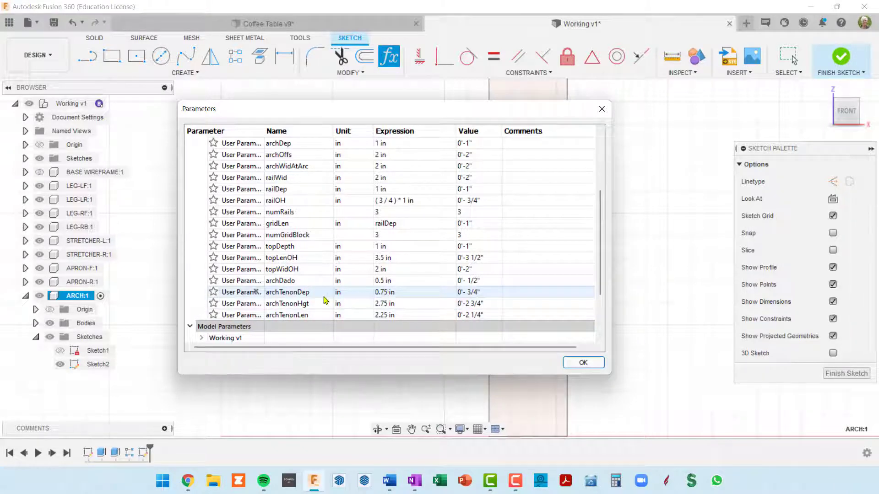
double_click(391, 293)
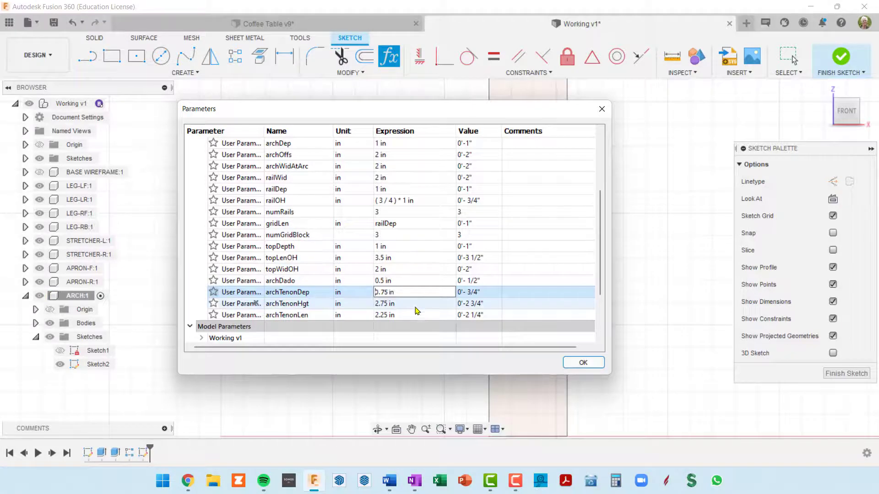
key(Right)
key(Right)
key(Return)
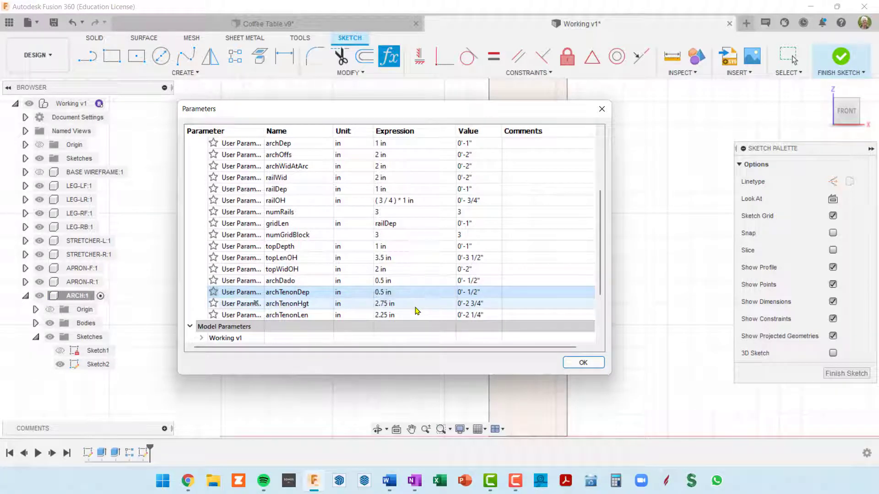
click(597, 364)
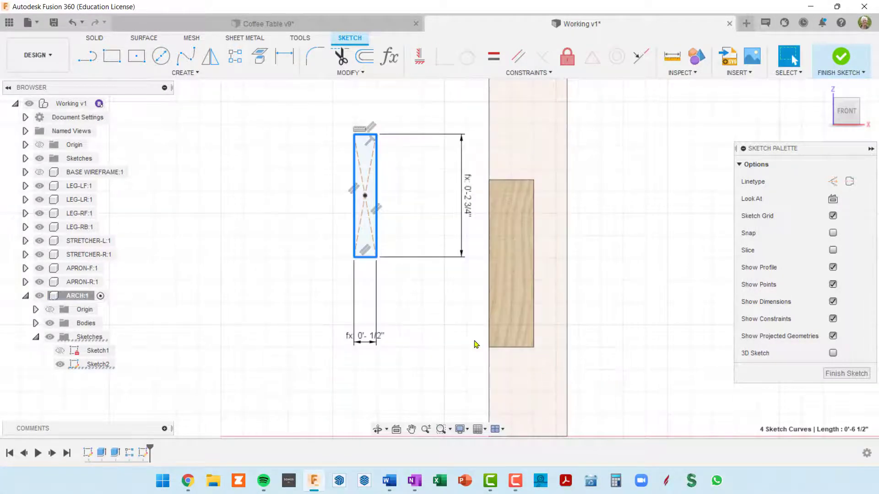
mouse_move(364, 140)
mouse_down()
mouse_move(511, 212)
mouse_move(345, 170)
mouse_move(343, 181)
mouse_move(528, 221)
mouse_move(511, 206)
mouse_move(346, 184)
mouse_up()
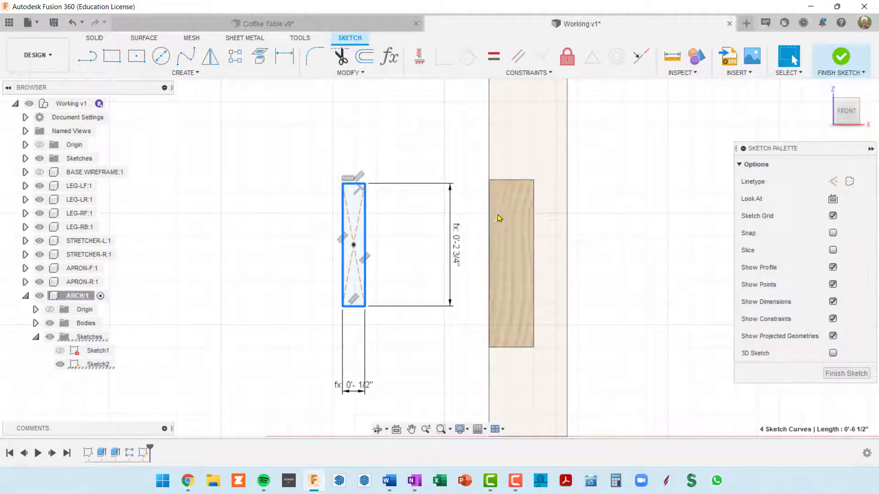
Draw a construction line diagonally across the arch end face, from its upper-left corner to its lower-right corner
key(l)
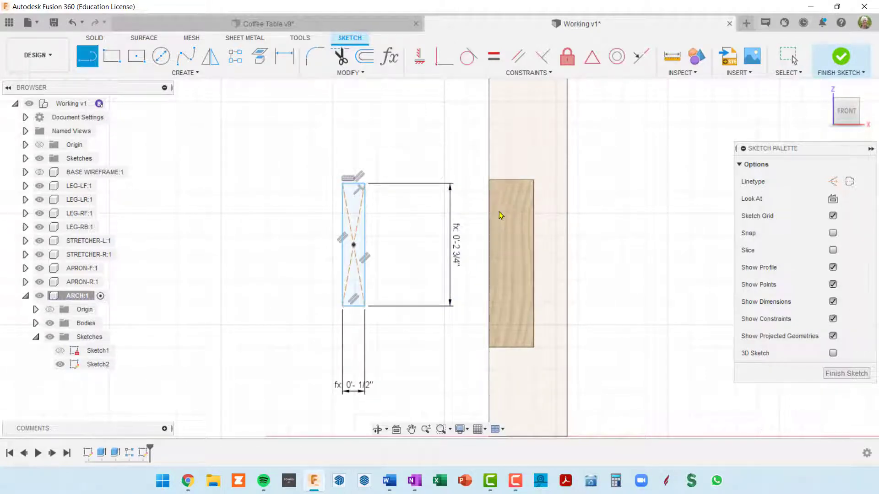
click(833, 182)
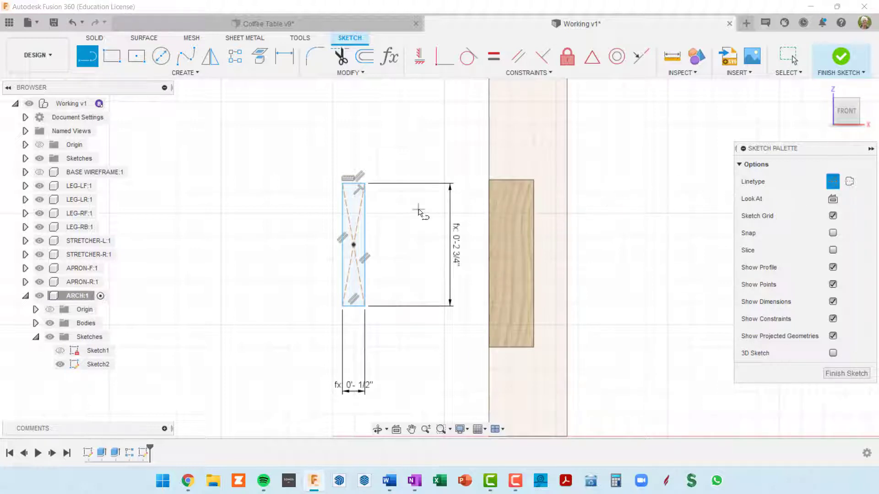
click(488, 180)
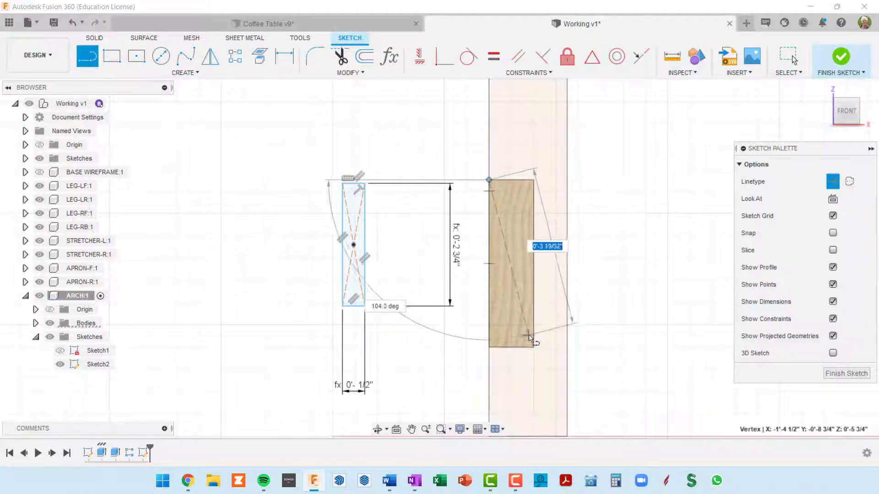
click(533, 347)
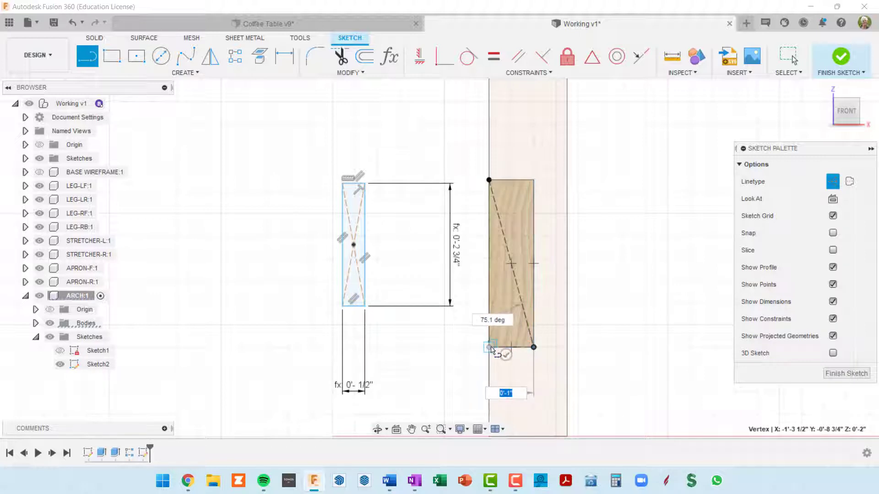
key(Escape)
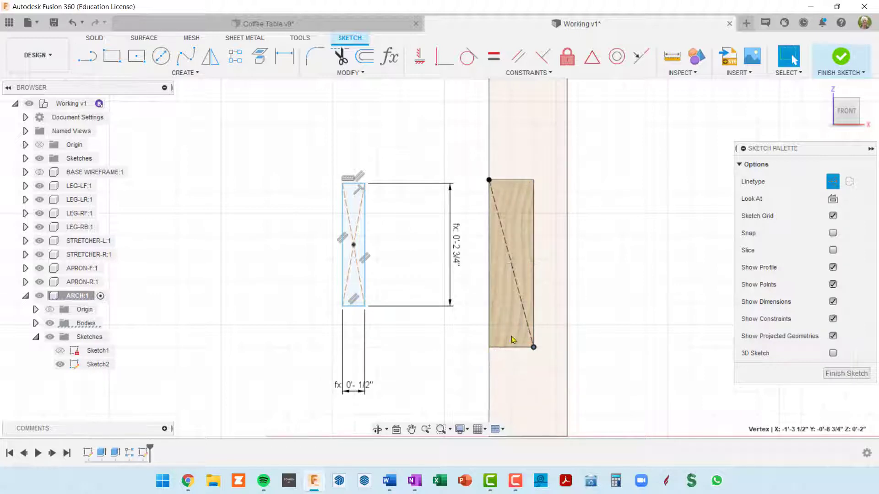
Draw the second diagonal construction line across the arch end face, from its lower-left corner to its upper-right corner
key(l)
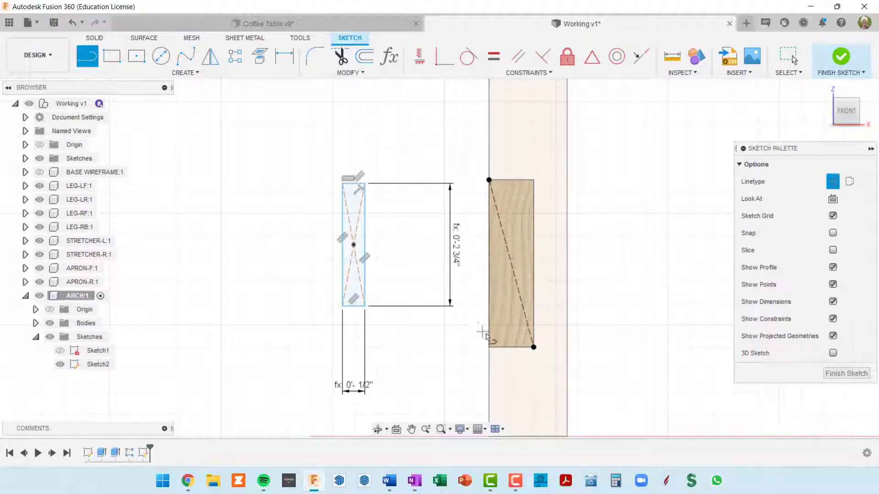
click(489, 347)
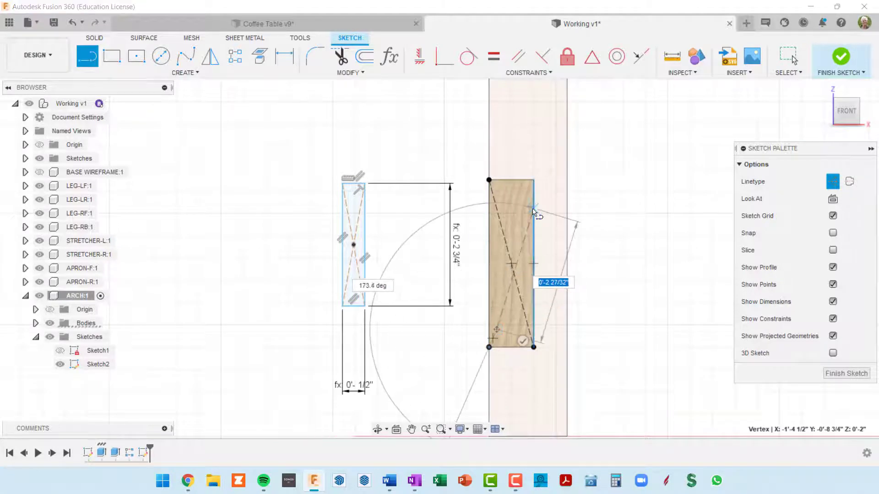
click(534, 180)
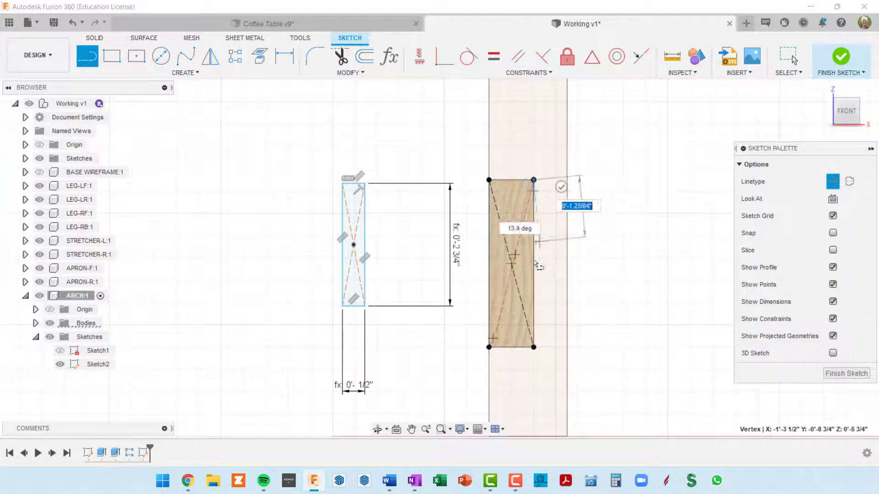
scroll(540, 279, up, 3)
scroll(540, 284, up, 2)
key(Escape)
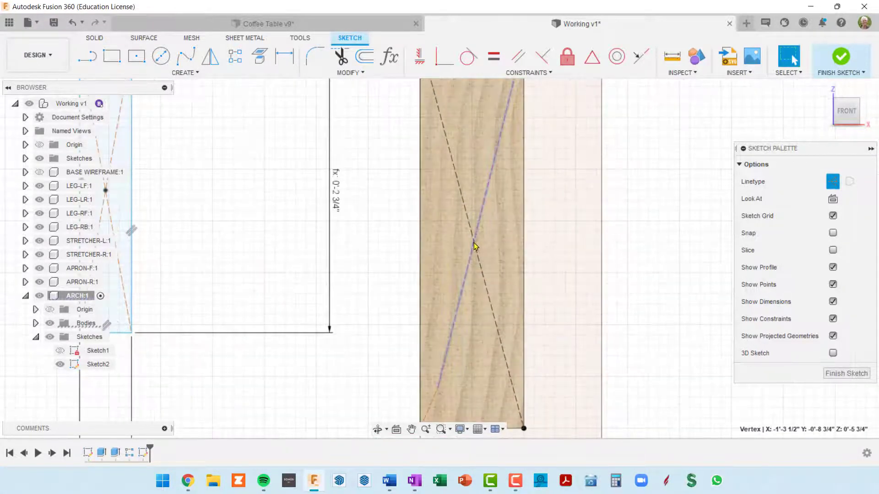
Place a sketch point where the two construction diagonals cross on the arch end face
scroll(476, 248, down, 3)
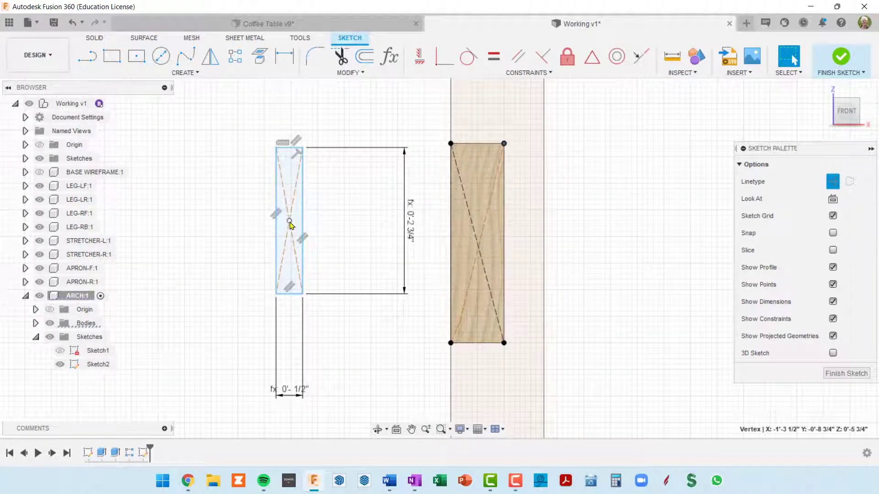
click(184, 72)
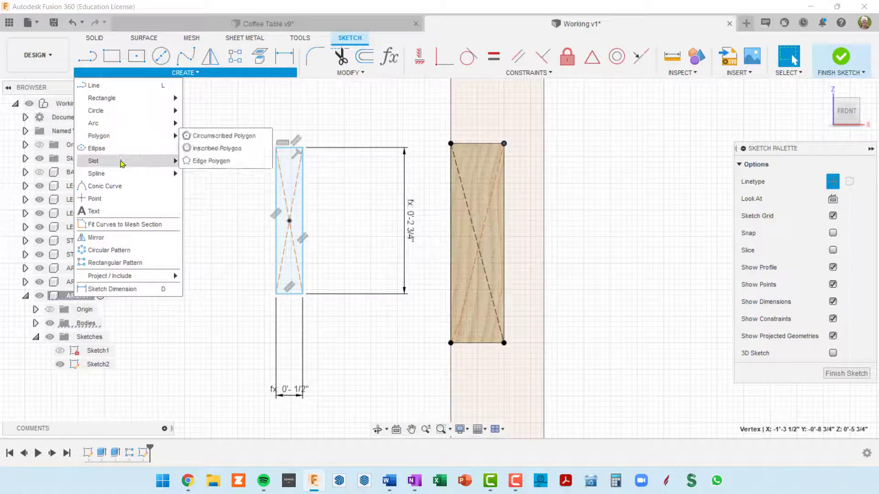
mouse_move(118, 174)
click(95, 199)
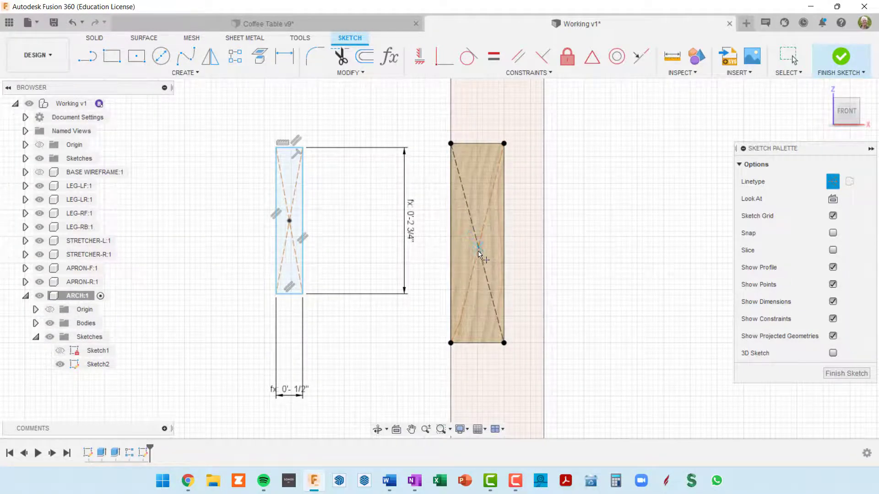
scroll(480, 249, up, 3)
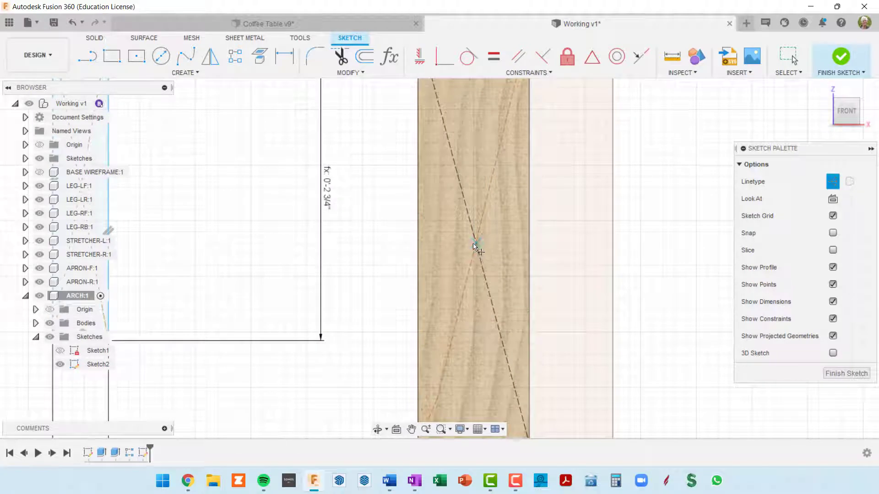
click(476, 246)
scroll(552, 325, down, 3)
middle_drag(553, 325, 547, 238)
scroll(534, 257, down, 2)
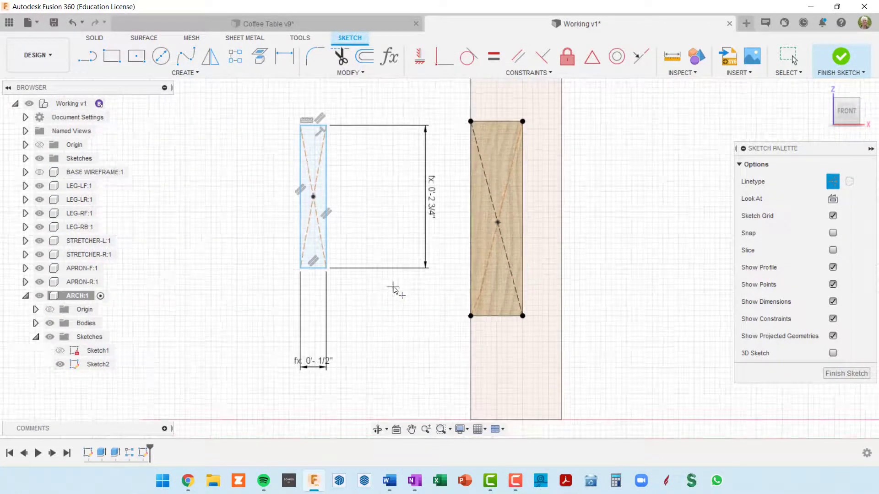
key(Escape)
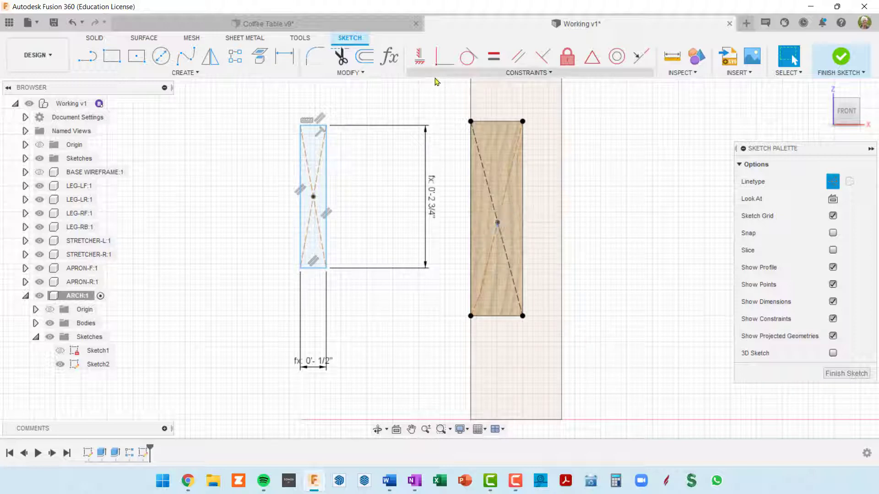
Make the tenon rectangle's center point coincident with the point at the crossing of the arch end-face diagonals, and finish the sketch
click(439, 63)
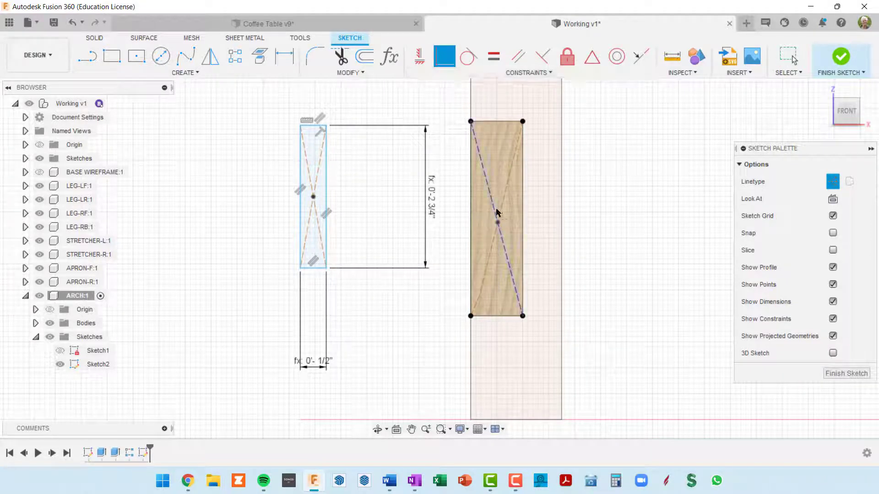
click(498, 223)
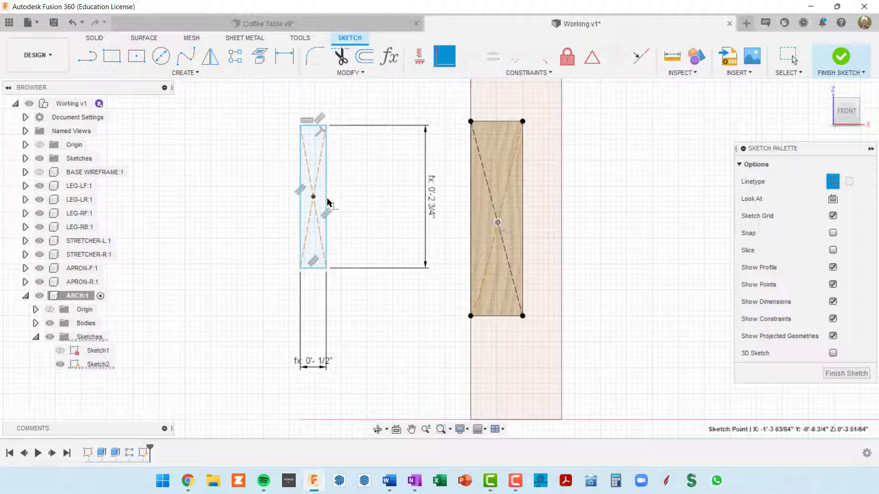
click(313, 197)
scroll(577, 247, up, 3)
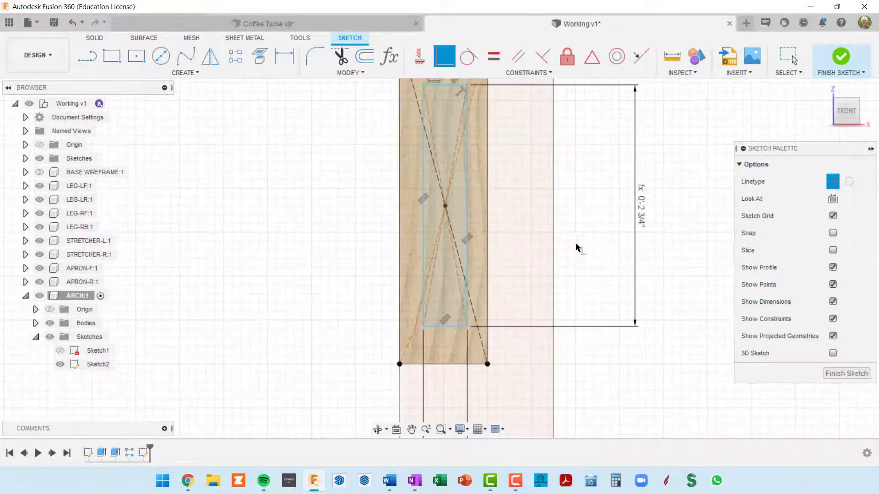
scroll(570, 246, down, 2)
shift+middle_drag(565, 245, 572, 249)
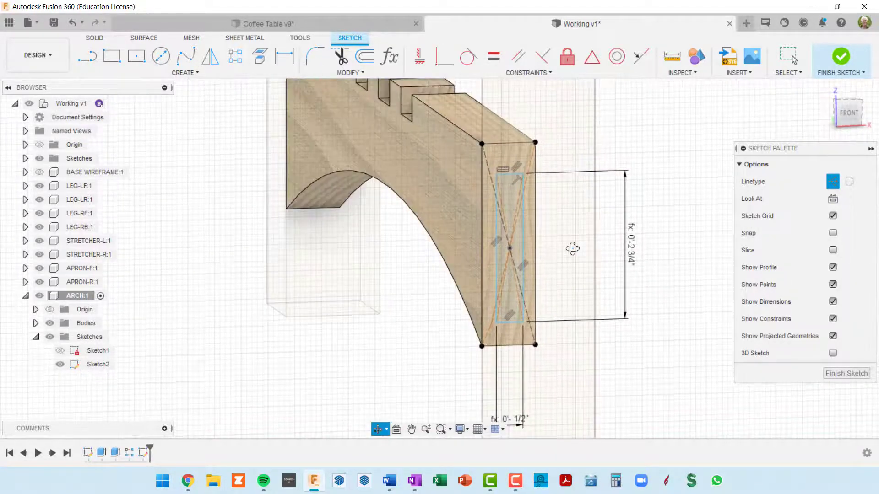
scroll(533, 253, up, 2)
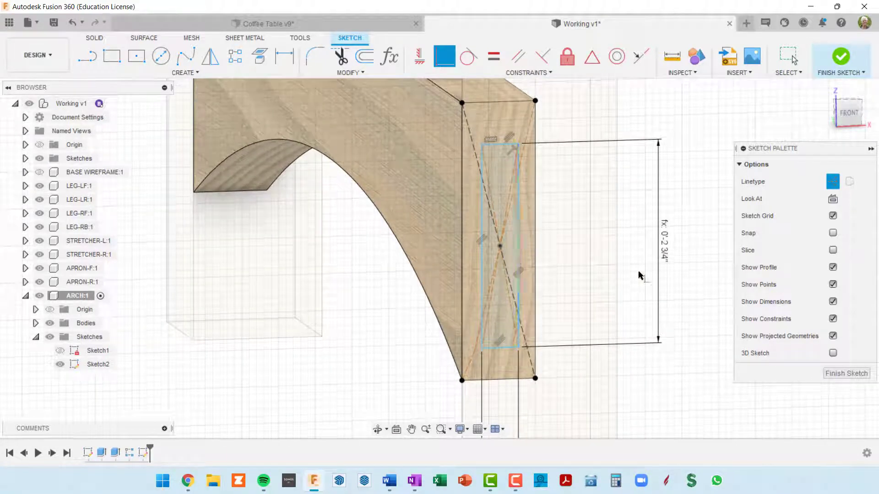
scroll(498, 169, down, 2)
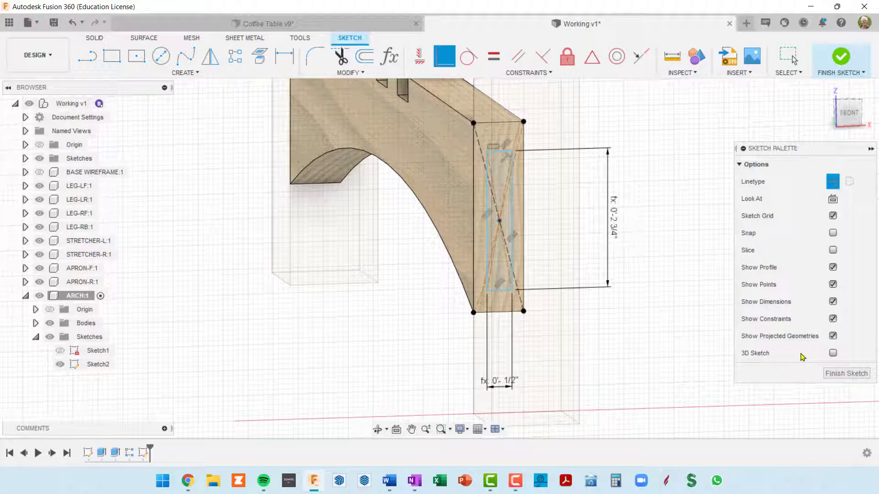
click(840, 374)
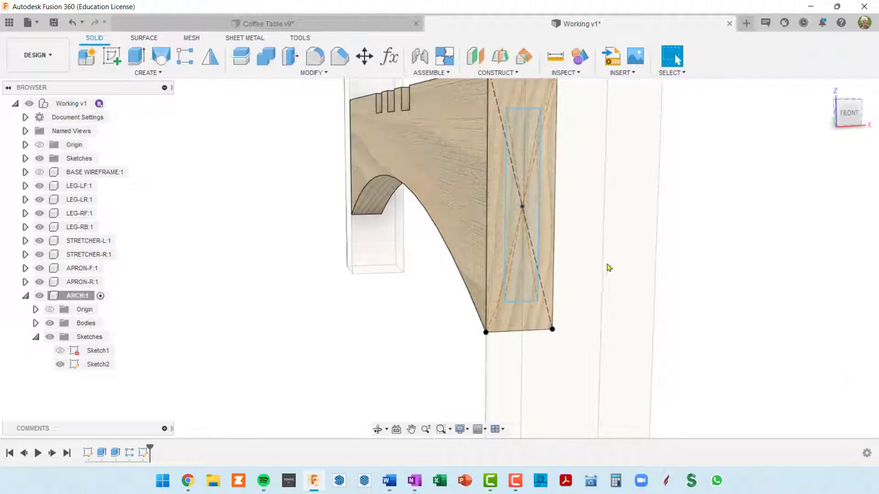
scroll(522, 218, up, 3)
click(516, 219)
scroll(530, 238, down, 5)
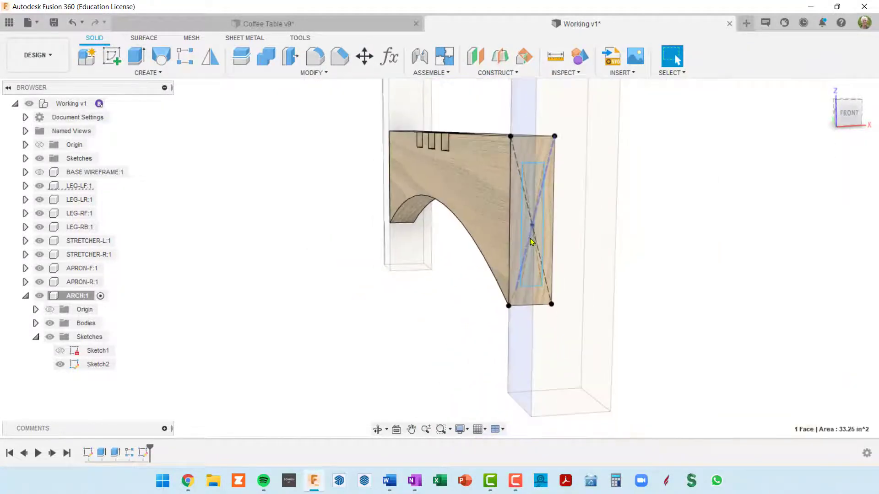
scroll(541, 177, down, 2)
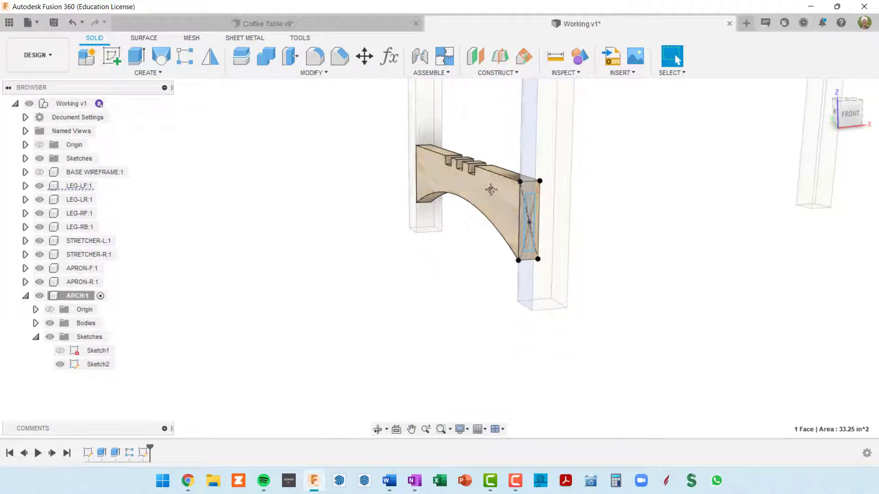
scroll(515, 177, up, 4)
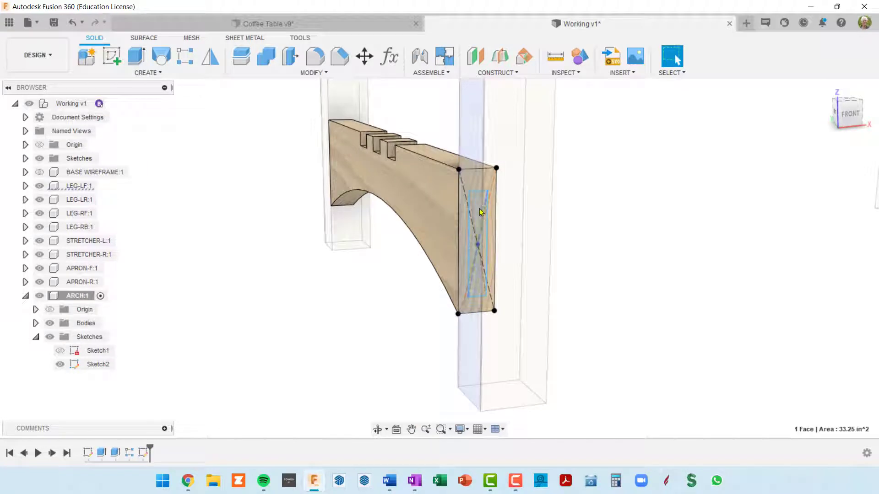
Extrude the tenon rectangle profile outward from the arch end by the user parameter archTenonLen, using the Join operation
click(478, 208)
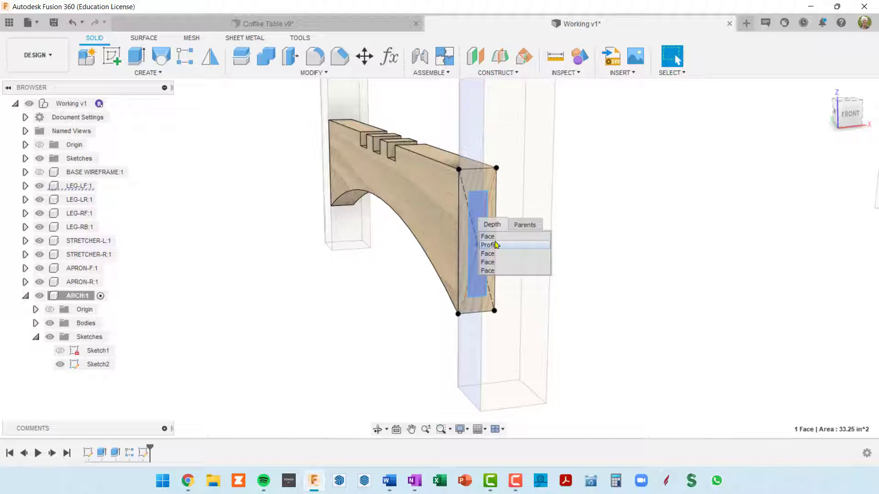
drag(515, 225, 586, 214)
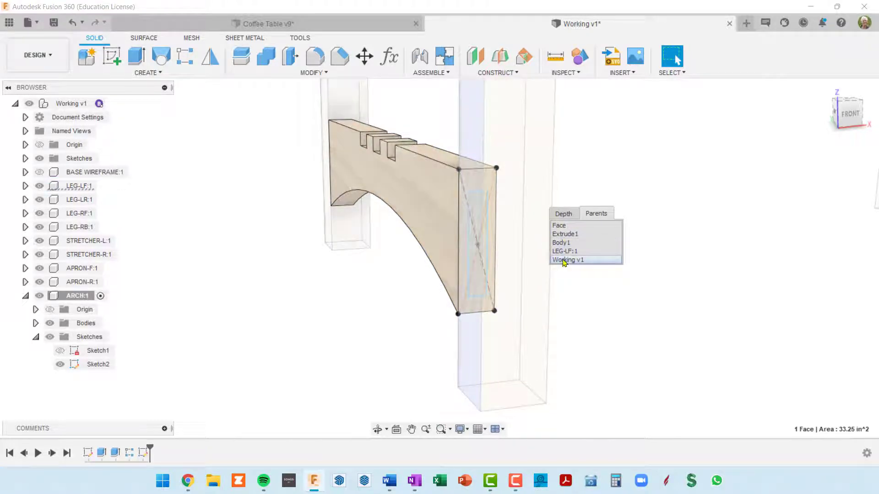
click(570, 213)
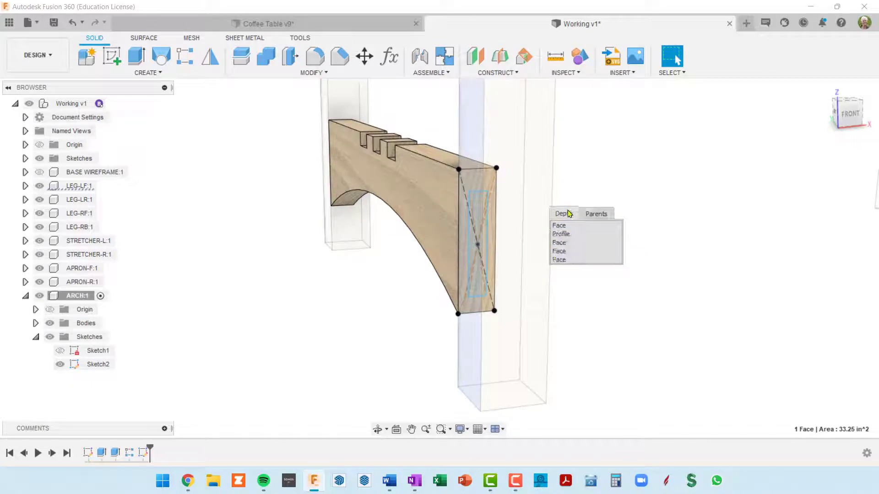
click(561, 235)
shift+middle_drag(494, 266, 498, 267)
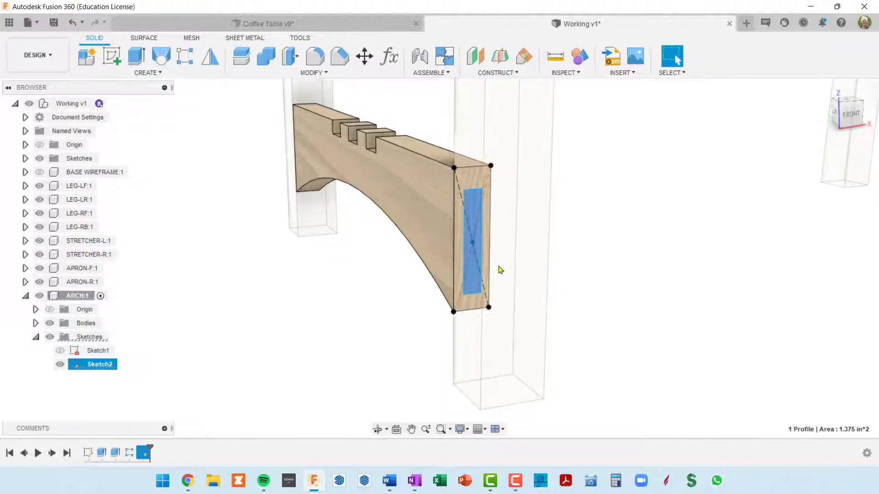
key(e)
drag(475, 245, 500, 257)
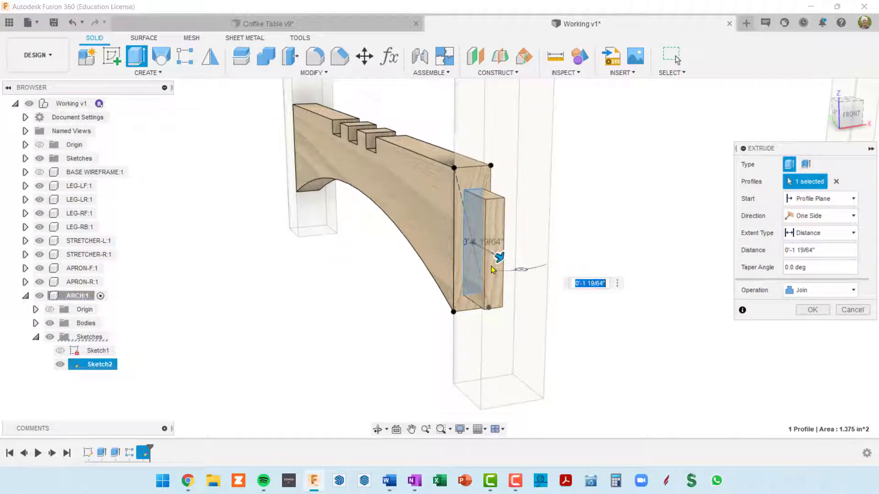
shift+middle_drag(483, 284, 515, 280)
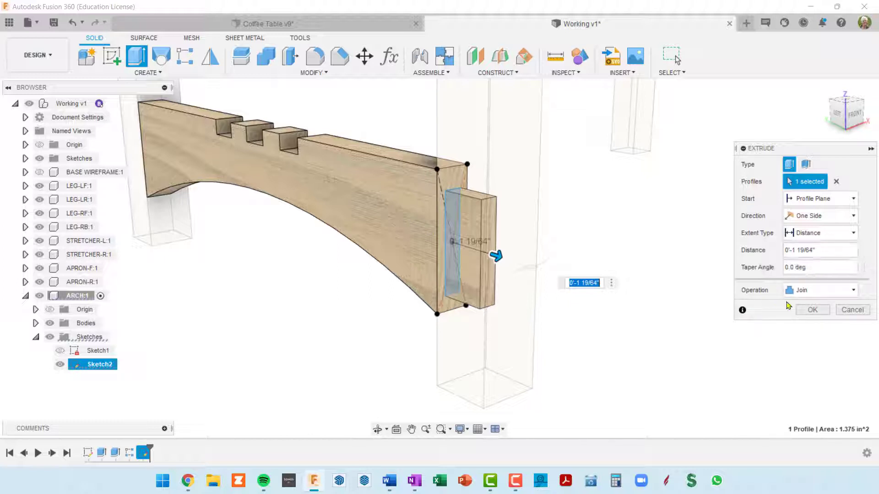
drag(822, 251, 745, 251)
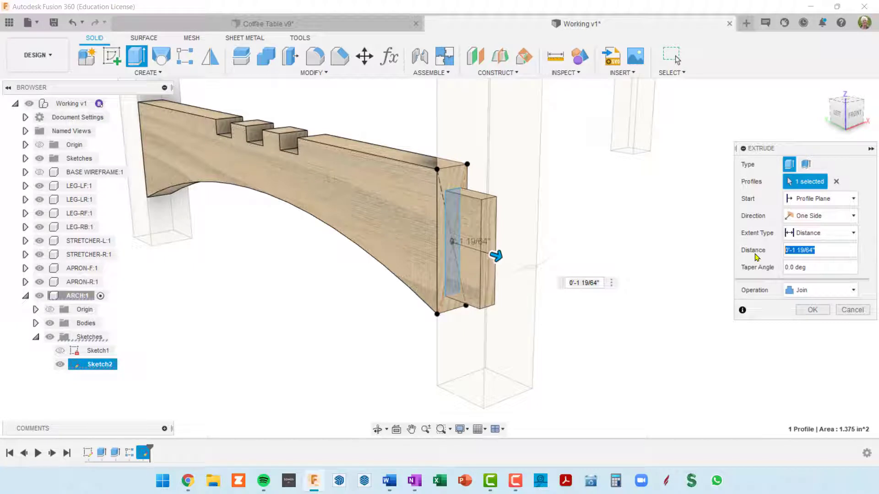
text(arch)
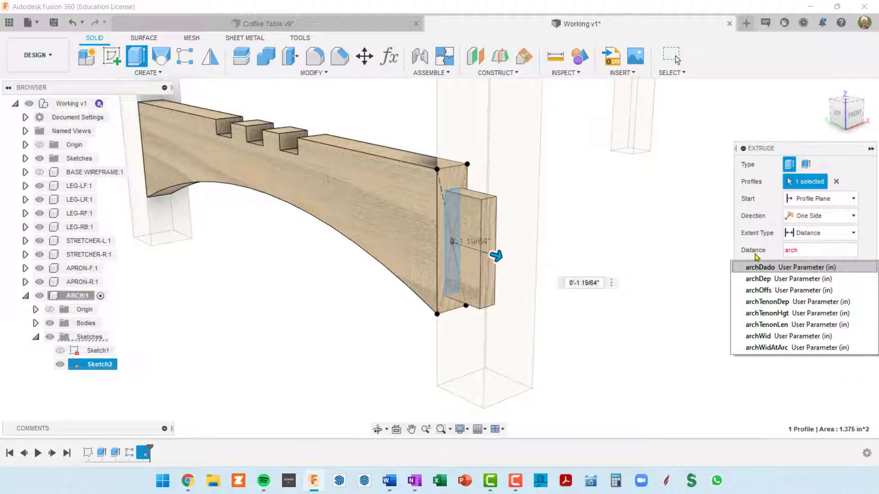
click(769, 328)
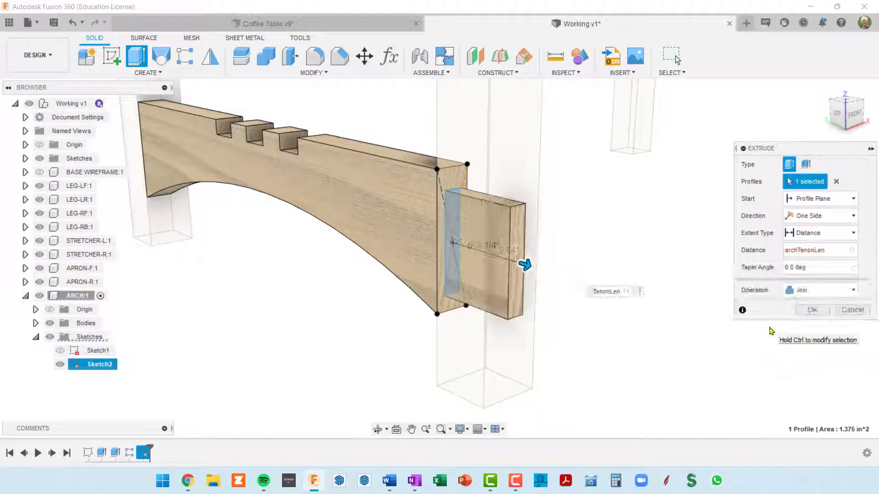
key(Return)
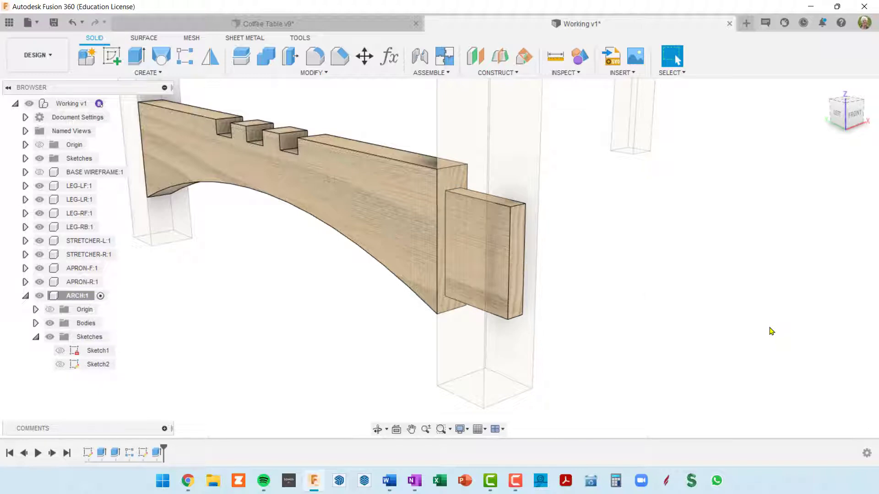
Examine the extruded tenon and how it sits inside the leg from several angles
shift+middle_drag(295, 160, 352, 146)
shift+middle_drag(470, 182, 567, 204)
scroll(568, 204, down, 3)
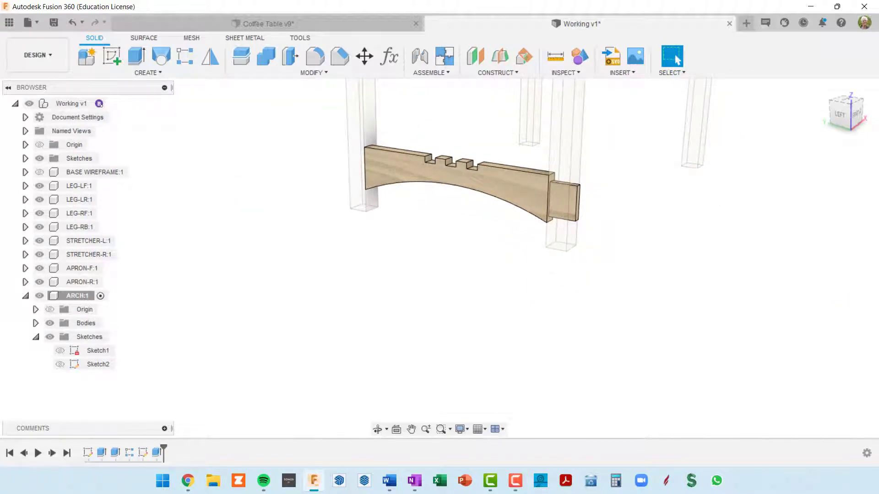
scroll(500, 174, up, 5)
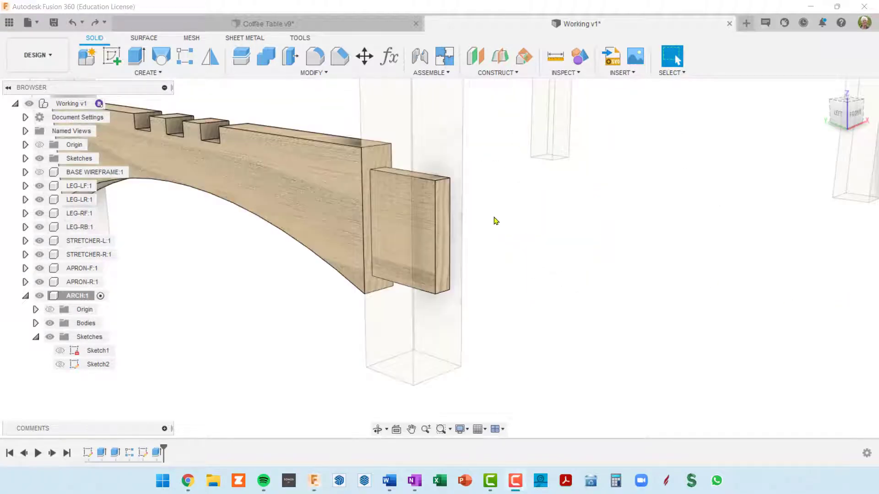
middle_drag(494, 217, 549, 218)
scroll(550, 218, down, 3)
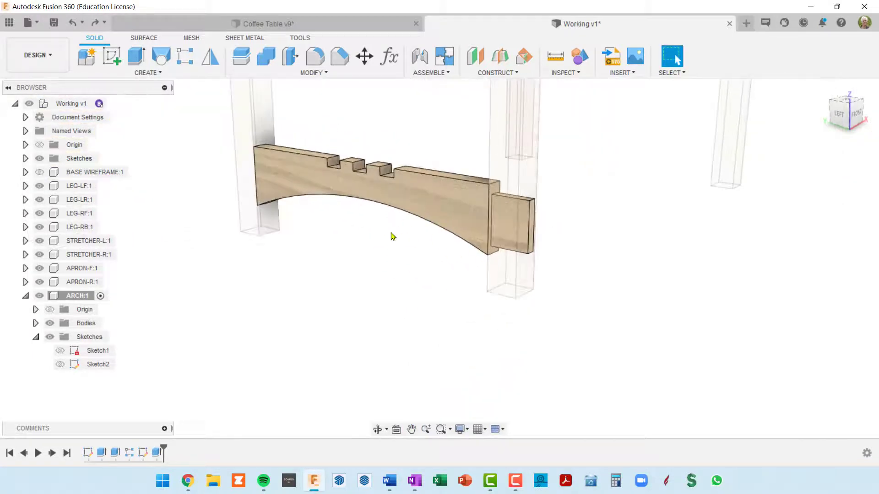
shift+middle_drag(391, 236, 373, 229)
scroll(499, 222, up, 3)
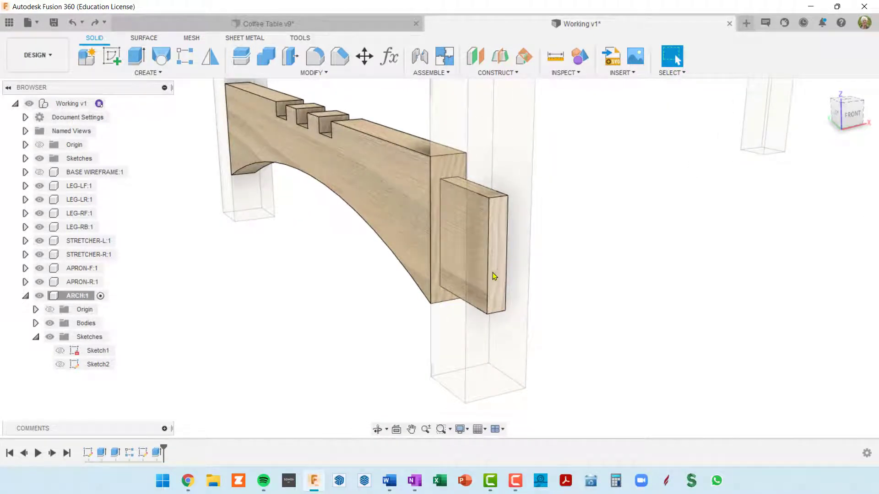
shift+middle_drag(494, 270, 493, 237)
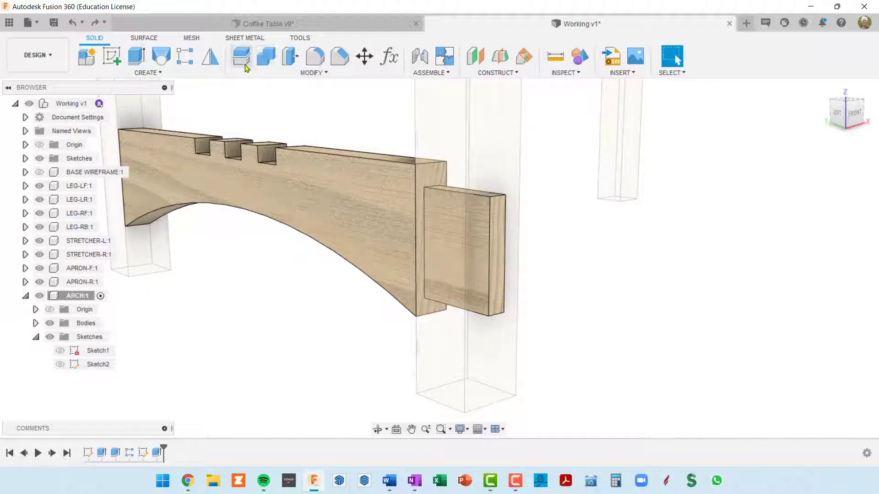
Set up a Distance and Angle chamfer on the arch tenon's end face with an angle of 30 degrees
click(339, 56)
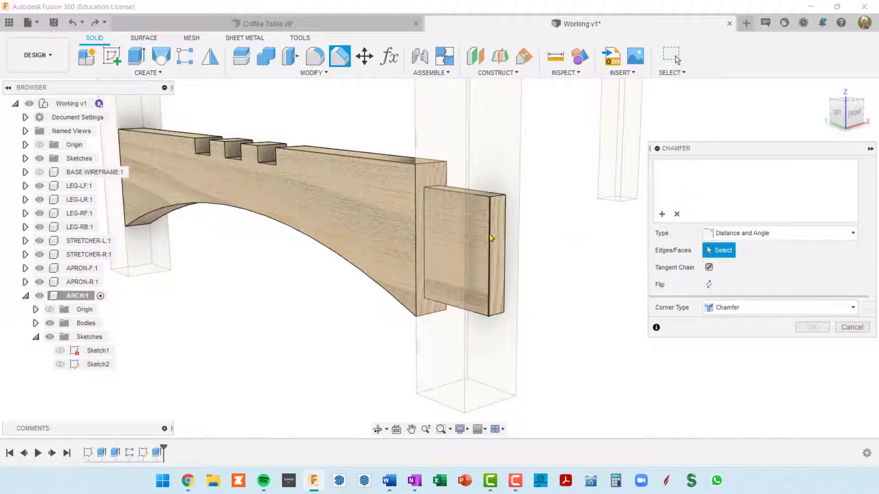
click(498, 200)
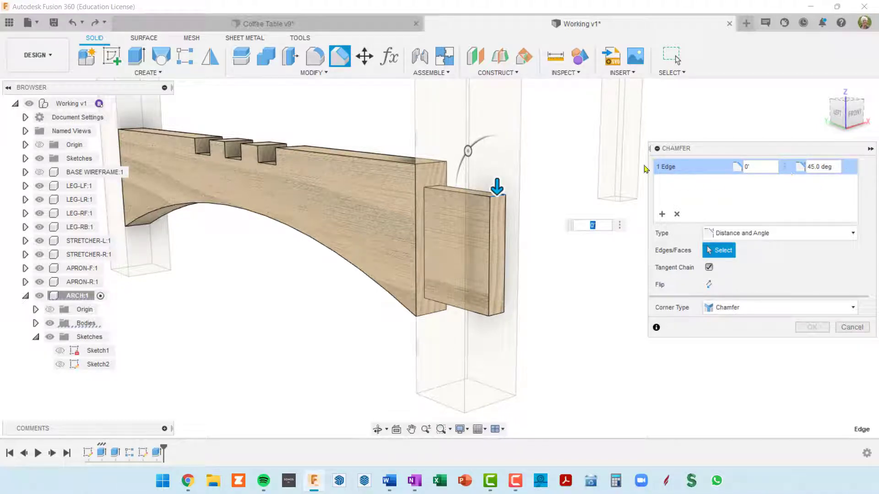
click(678, 215)
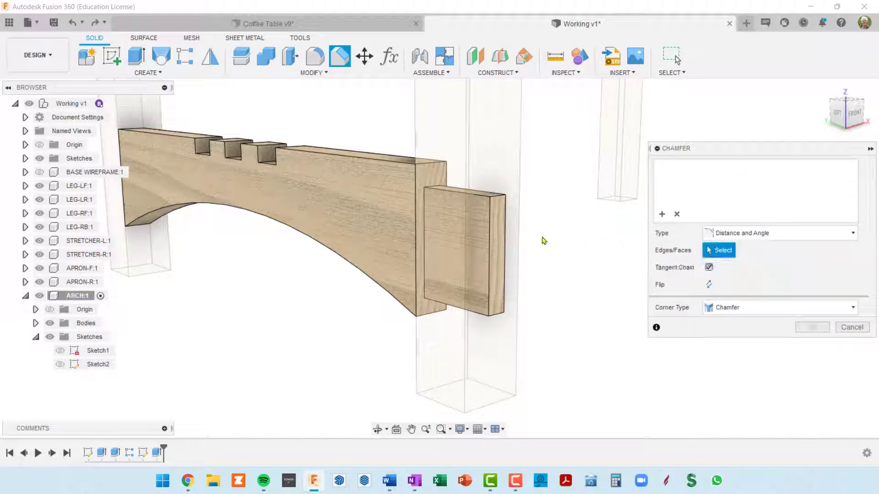
click(498, 233)
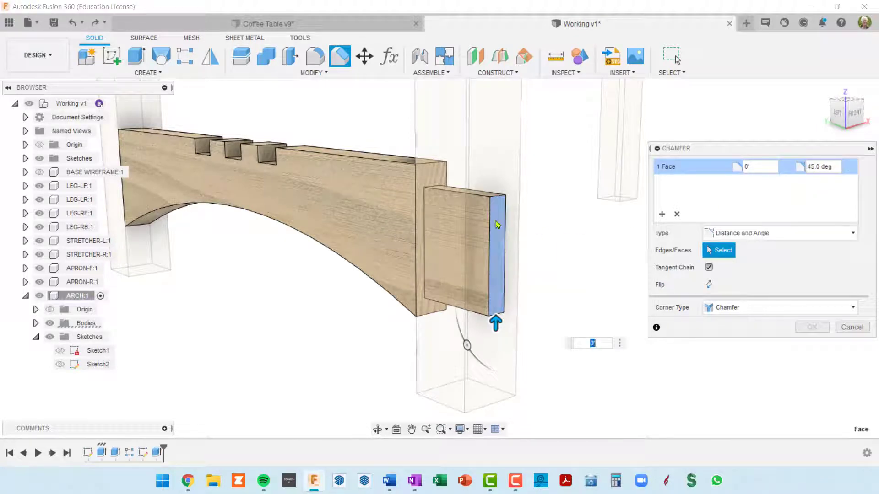
click(809, 166)
text(30)
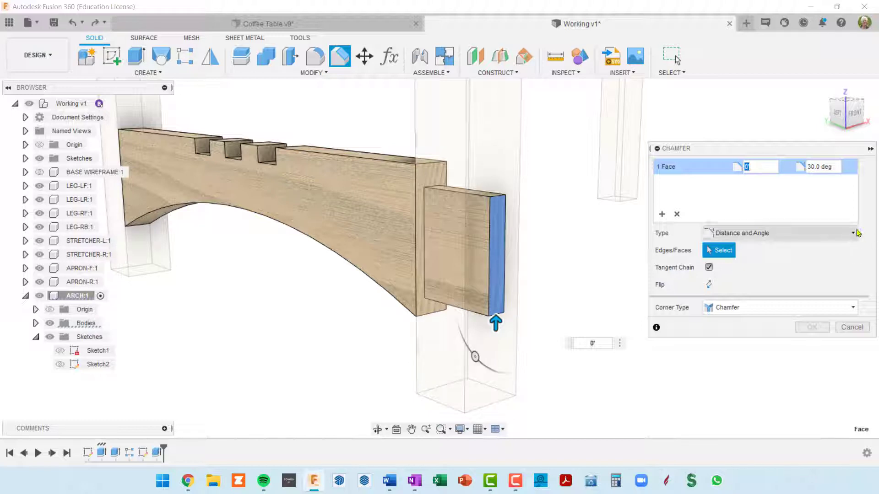
click(854, 233)
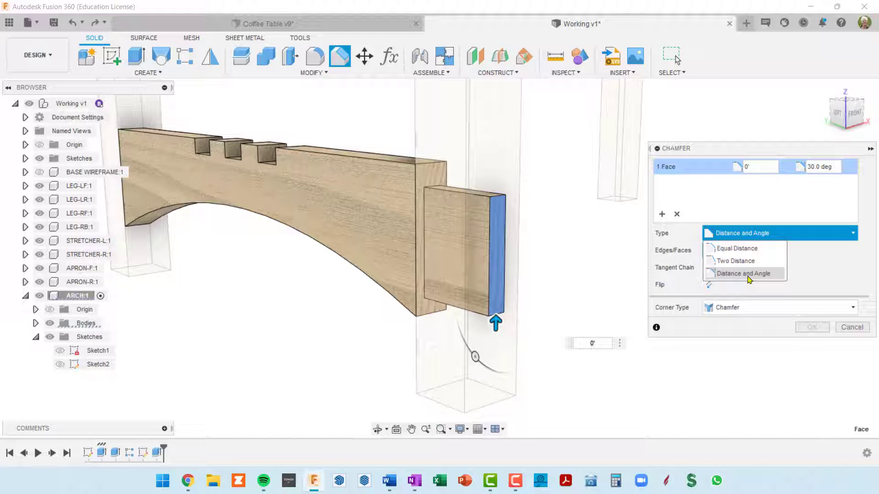
click(748, 274)
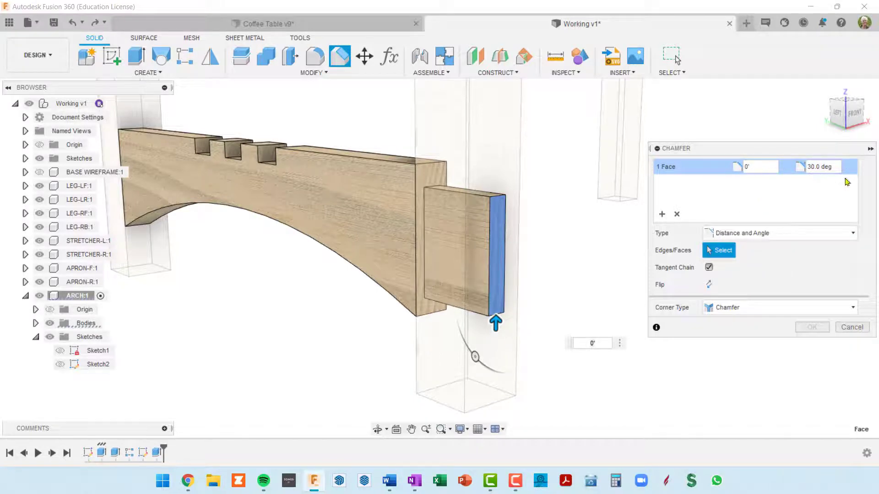
Set the tenon end chamfer's distance to archTenonDep/2 and apply the chamfer
click(762, 167)
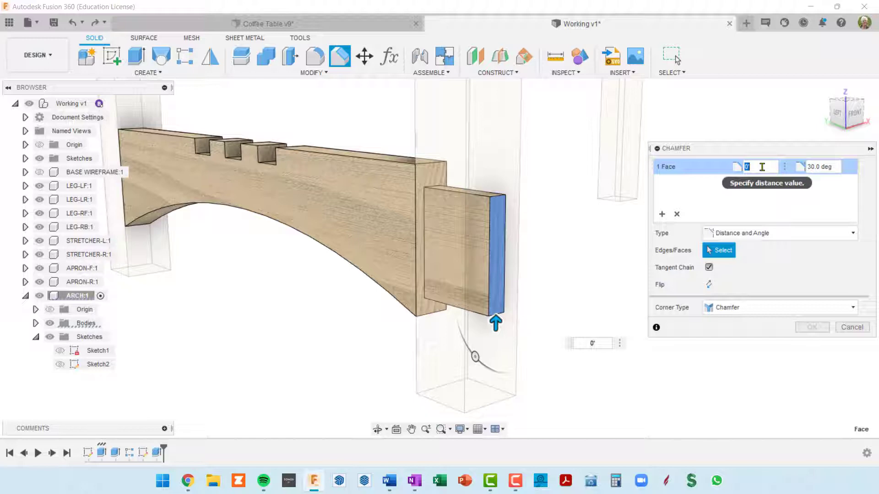
text(ARCH)
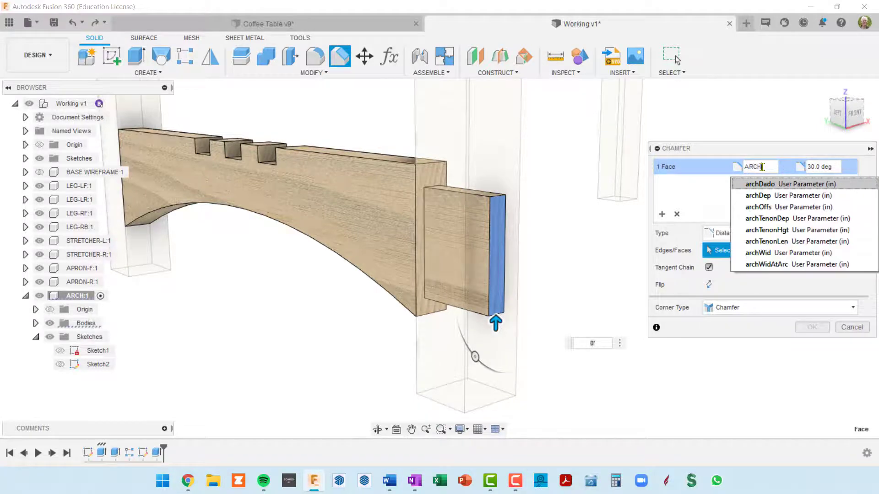
click(773, 220)
text(/2)
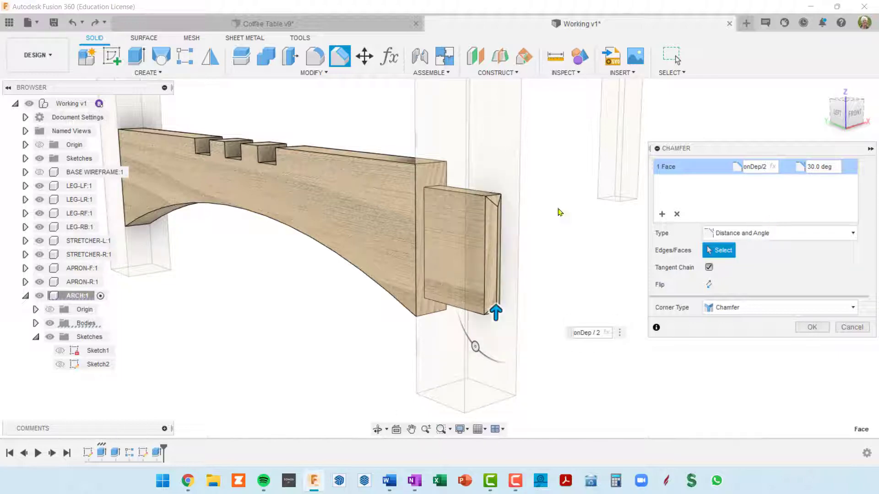
scroll(476, 269, up, 5)
shift+middle_drag(504, 270, 538, 295)
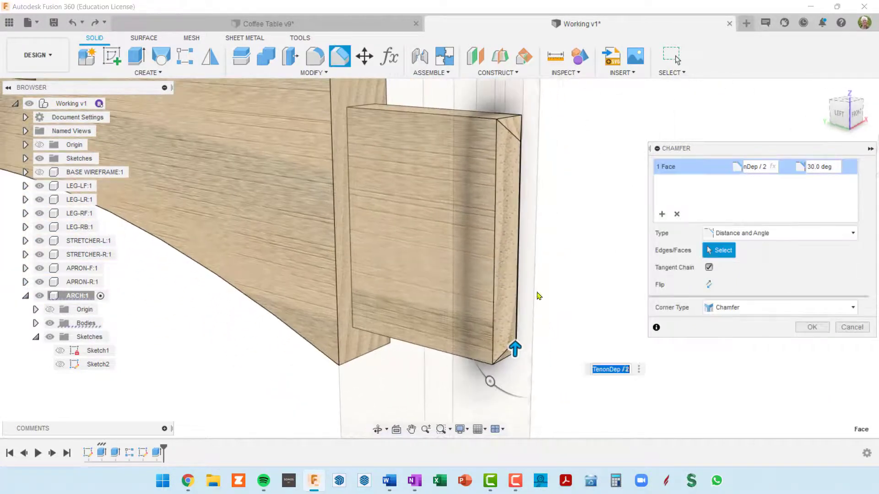
click(809, 328)
Set up a feature mirror with the tenon extrusion and its end chamfer as the objects
scroll(679, 323, down, 4)
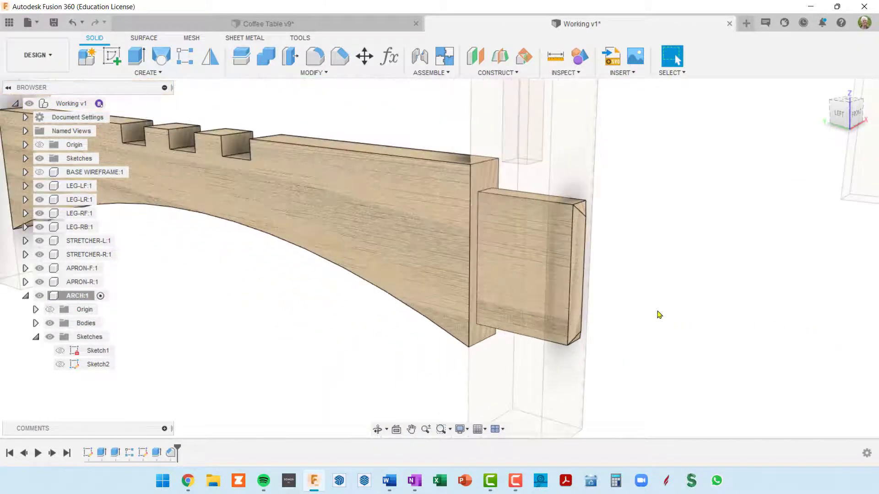
shift+middle_drag(558, 276, 520, 286)
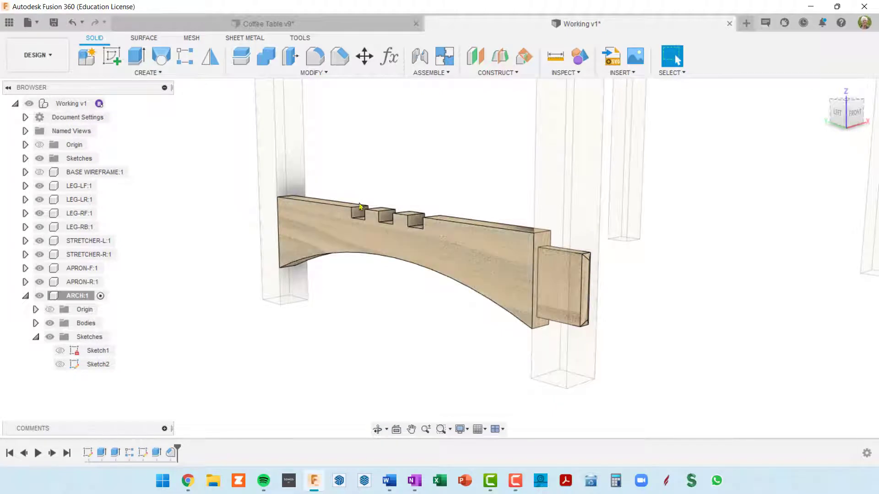
click(208, 61)
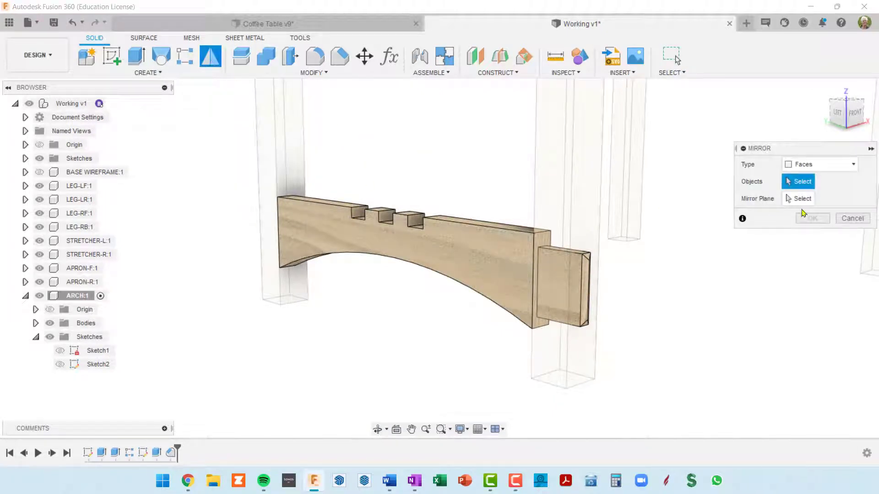
click(854, 165)
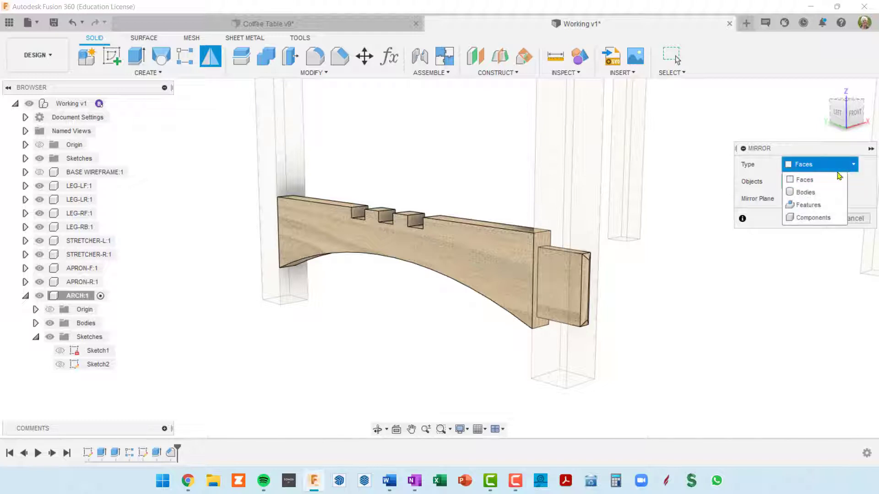
click(809, 204)
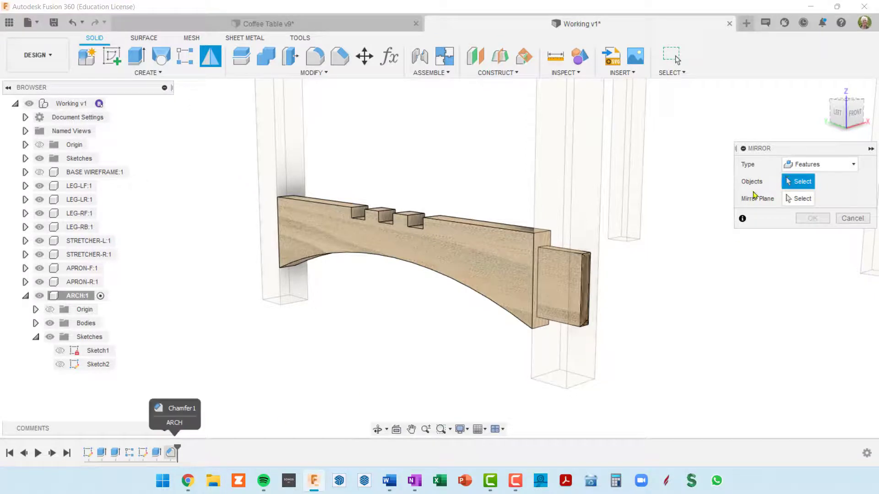
click(156, 453)
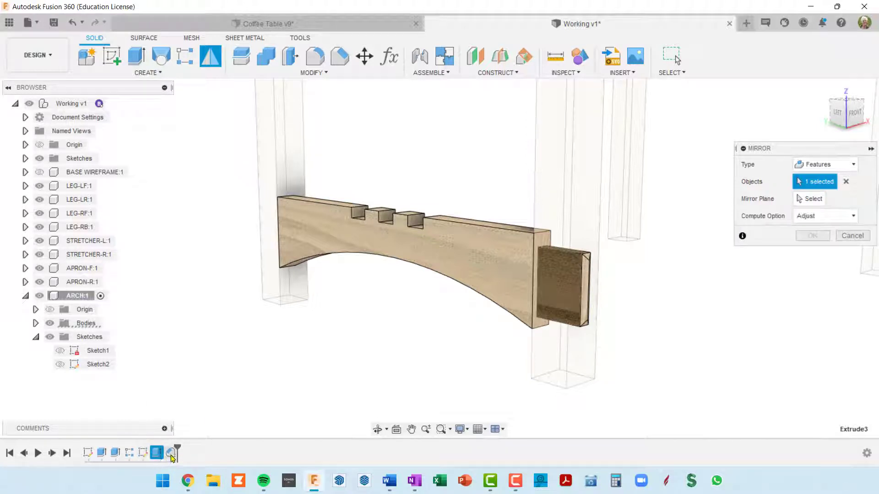
click(171, 454)
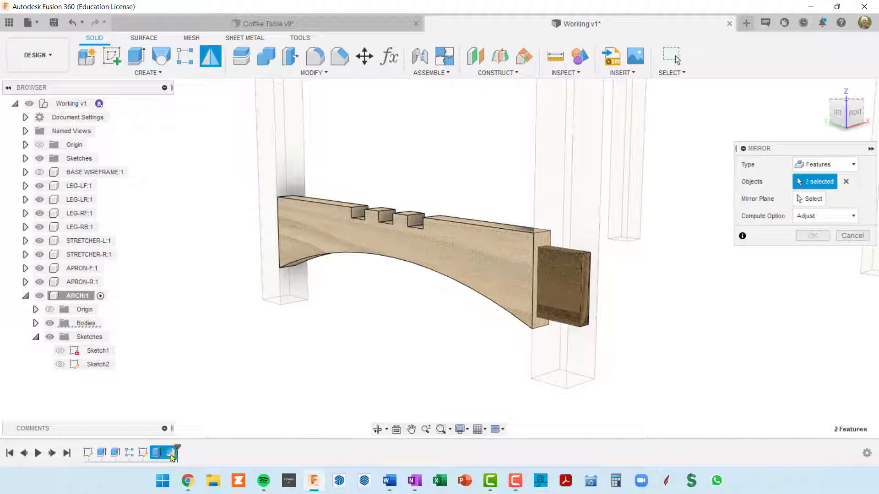
Mirror the tenon features across the XZ origin plane to the opposite end of the arch, using the Adjust compute option
click(811, 198)
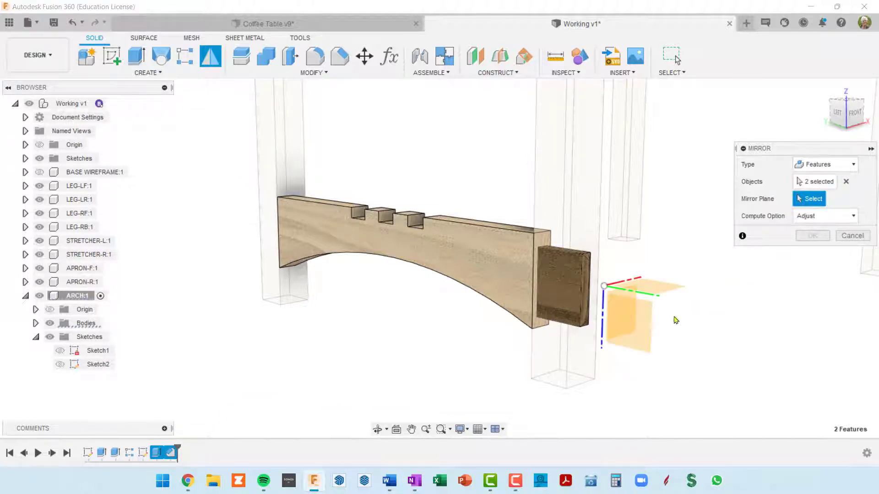
shift+middle_drag(680, 330, 704, 332)
click(705, 330)
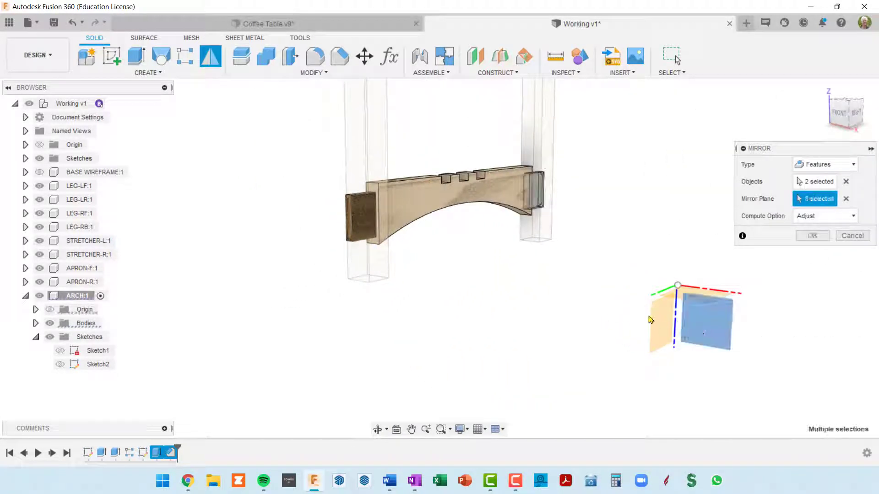
shift+middle_drag(694, 263, 579, 269)
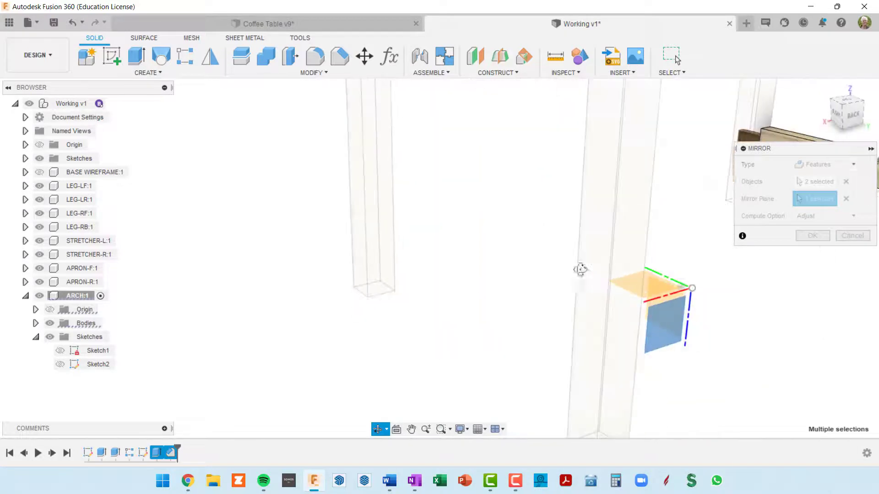
middle_drag(574, 236, 19, 237)
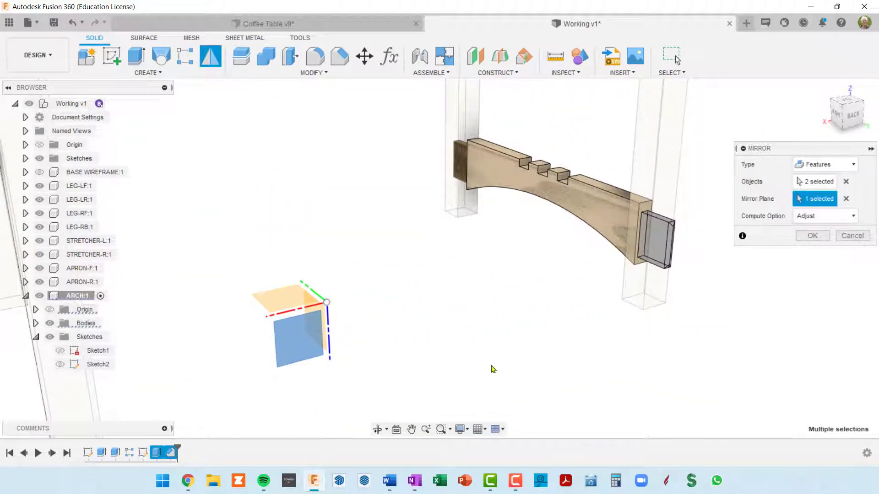
middle_drag(673, 361, 550, 367)
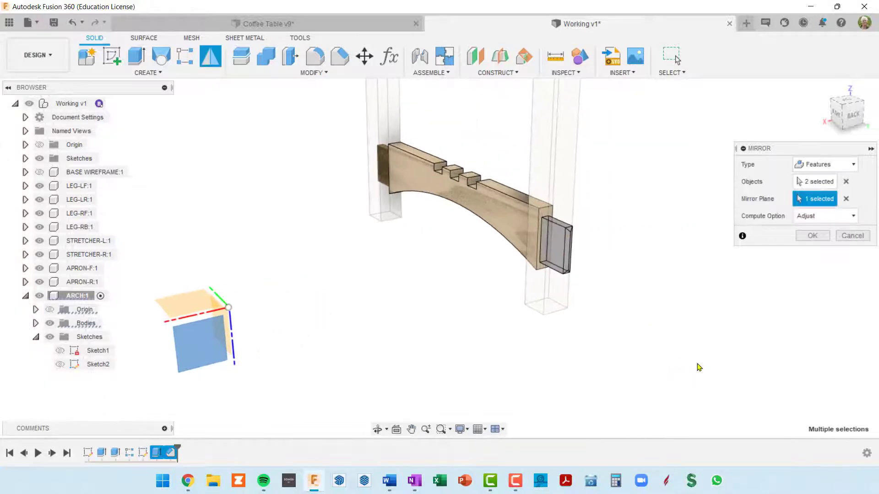
click(819, 239)
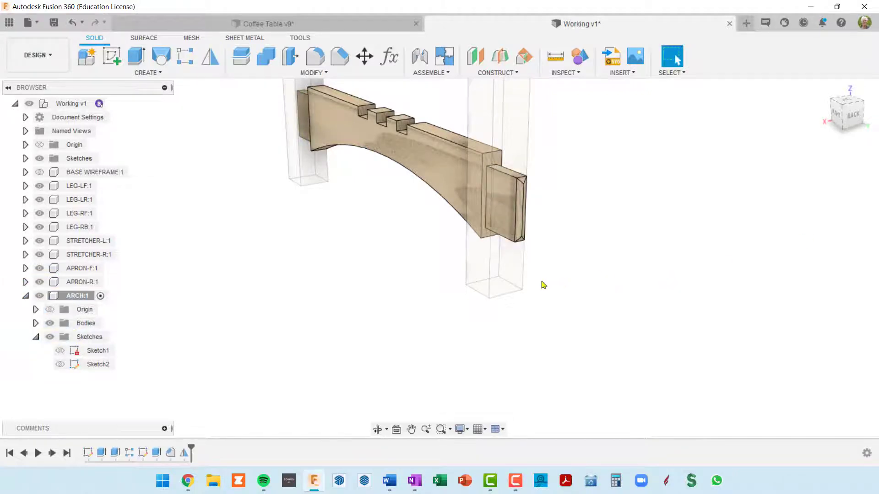
Set up a Distance and Angle chamfer on the four top edge segments along one long face of the notched arch
shift+middle_drag(542, 284, 670, 274)
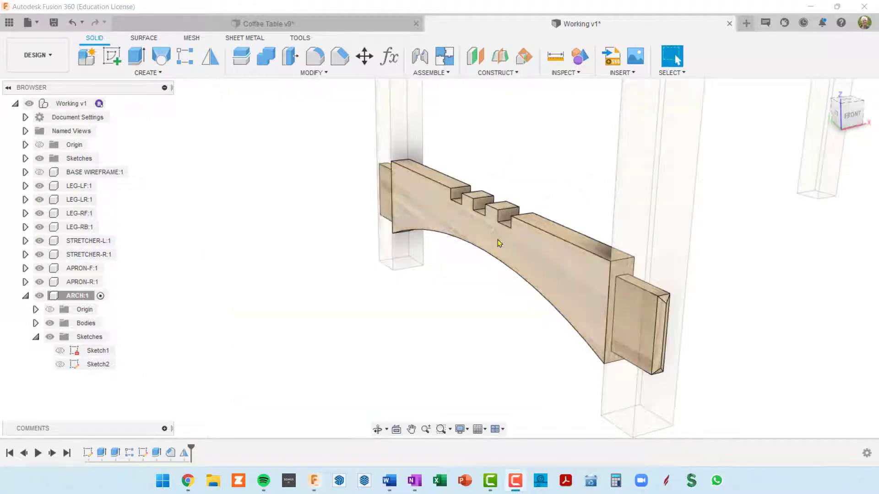
shift+middle_drag(526, 256, 540, 251)
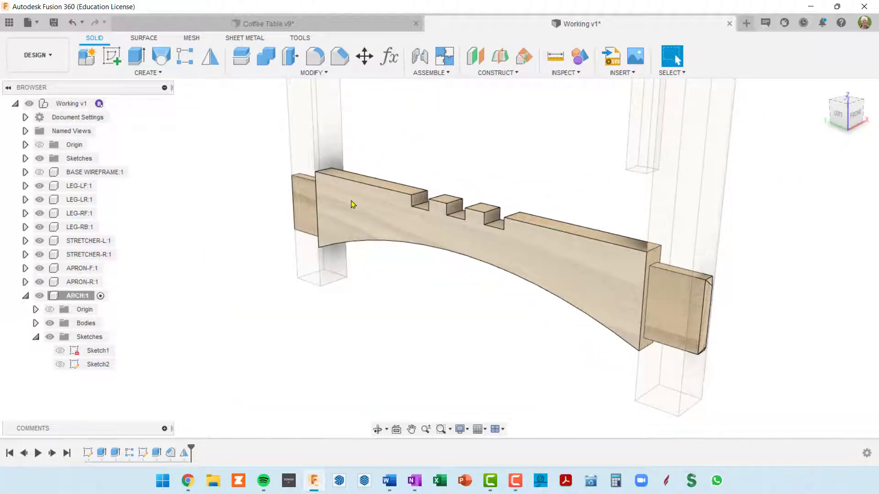
middle_drag(612, 188, 588, 199)
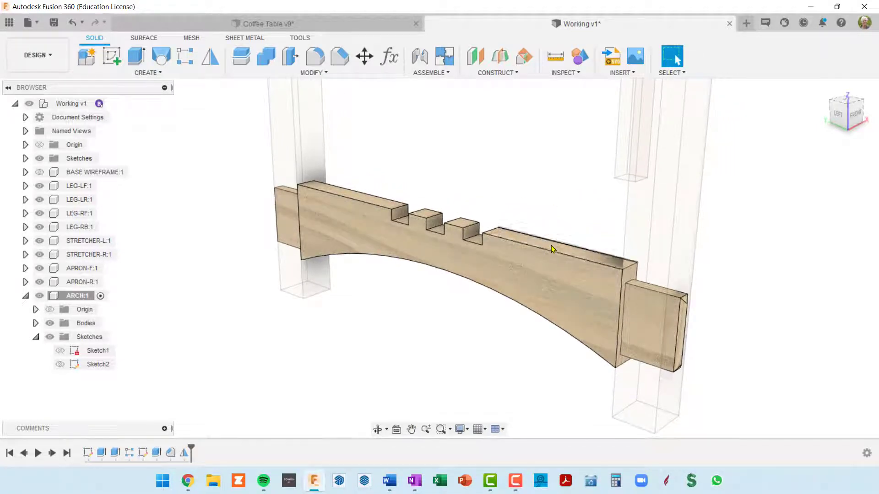
click(371, 205)
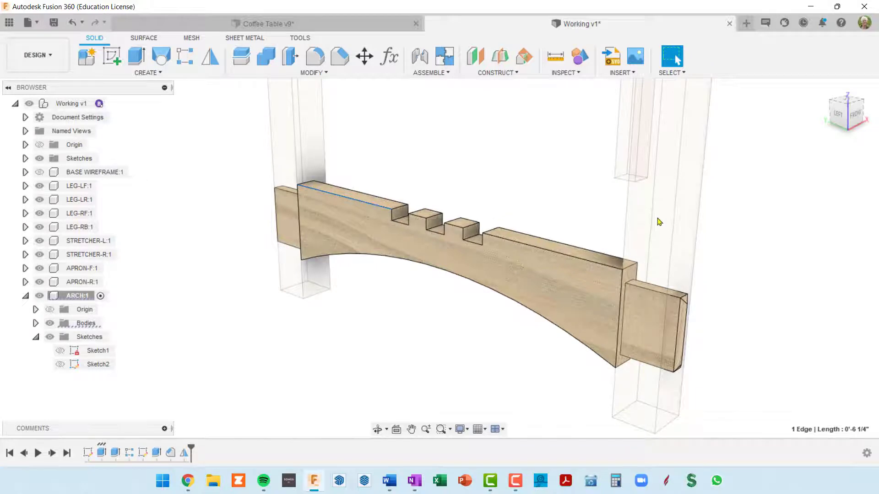
click(339, 64)
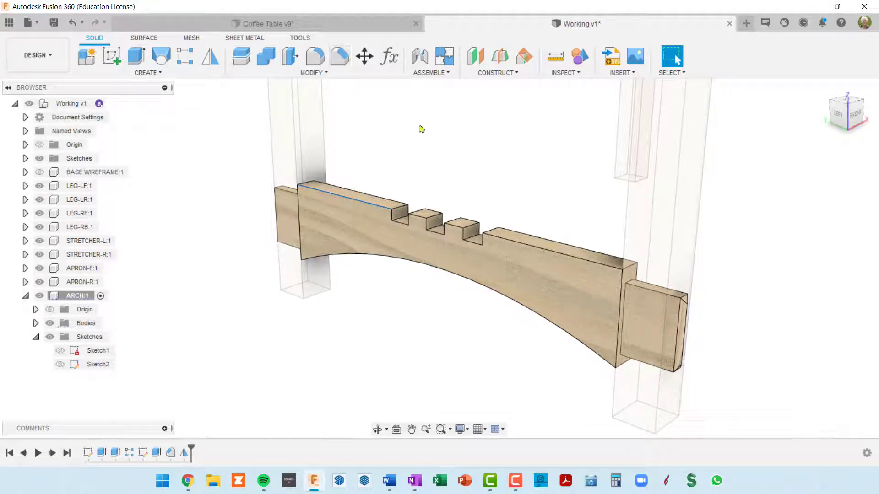
click(340, 57)
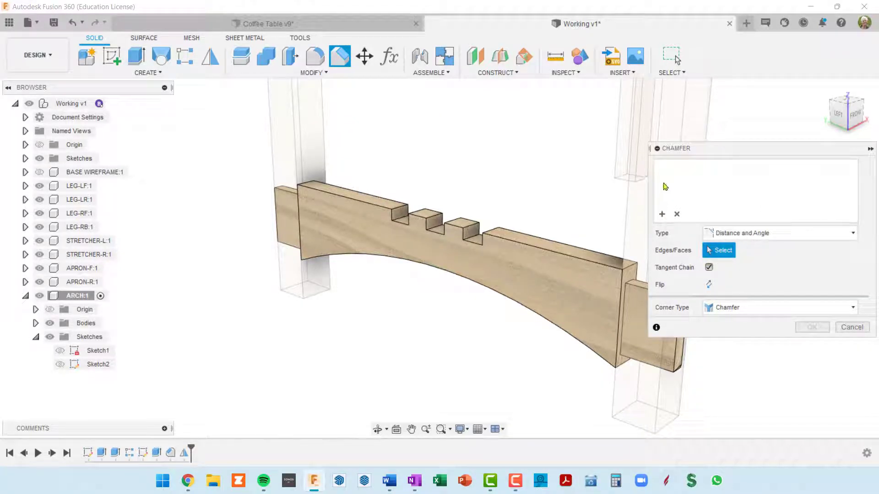
click(375, 205)
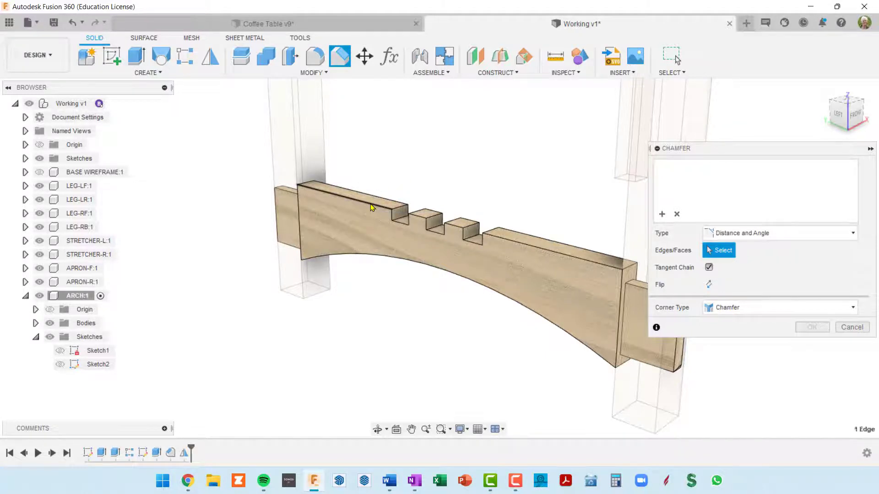
scroll(378, 219, up, 3)
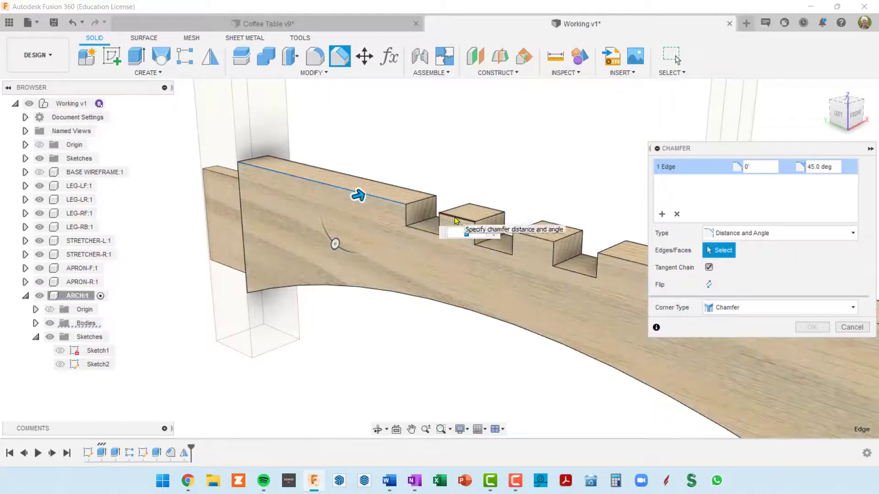
click(456, 221)
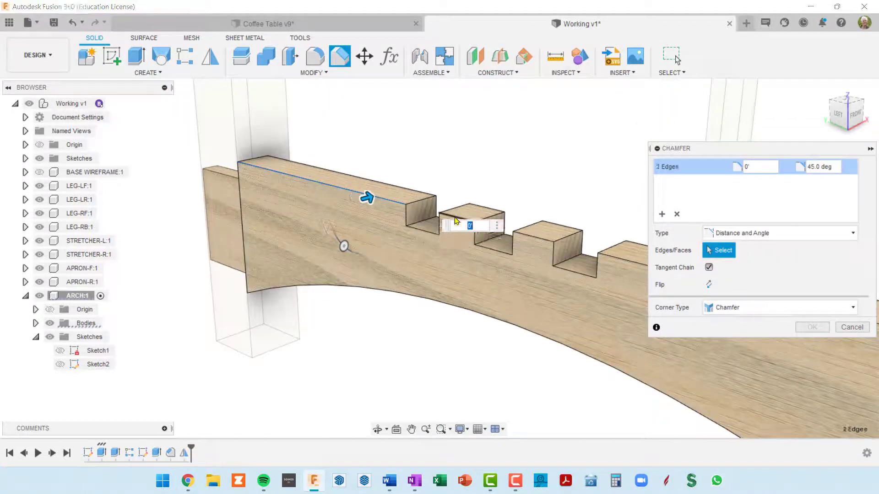
click(534, 240)
scroll(522, 237, down, 5)
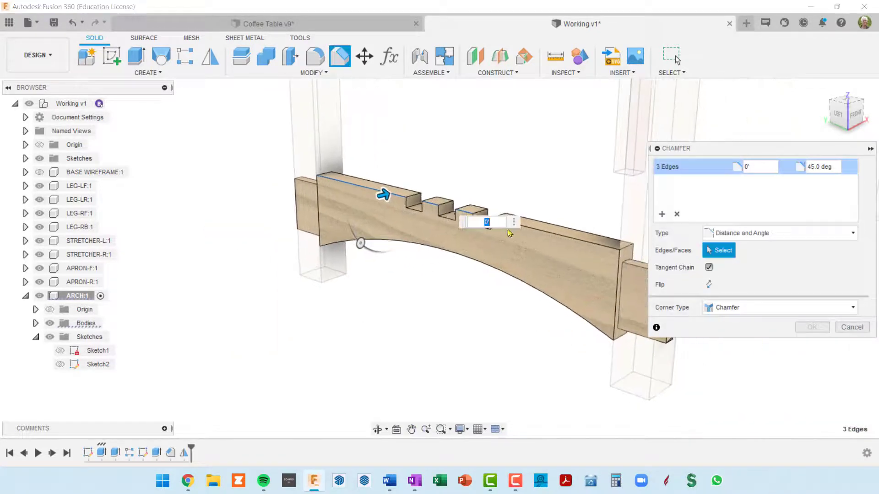
click(546, 232)
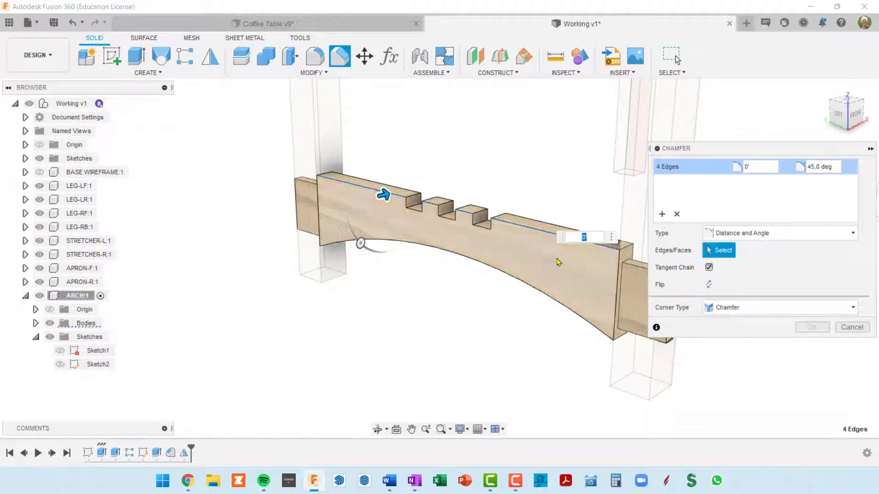
Set the chamfer distance for the four selected top edges to archDep/2
drag(756, 169, 705, 169)
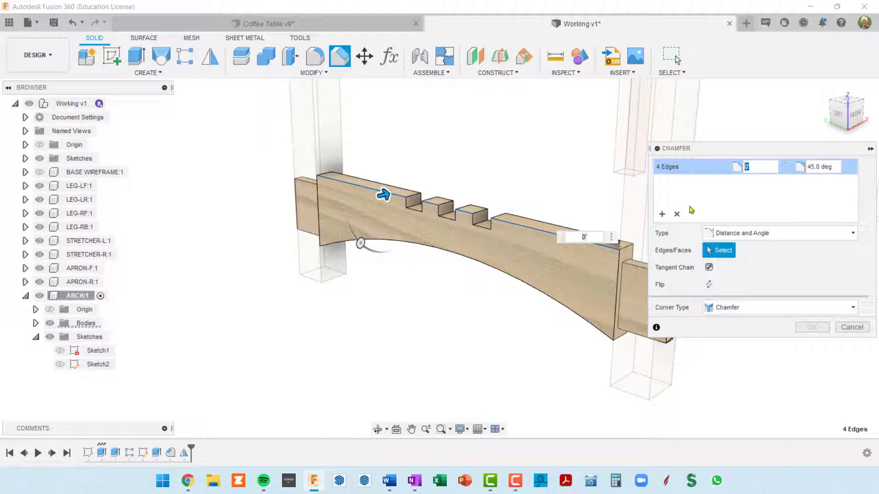
text(ARCH)
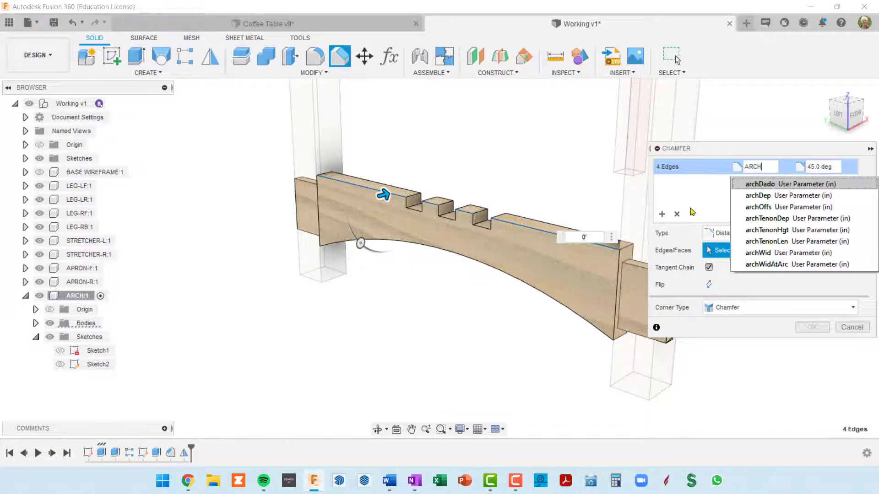
key(Down)
key(Down)
key(Up)
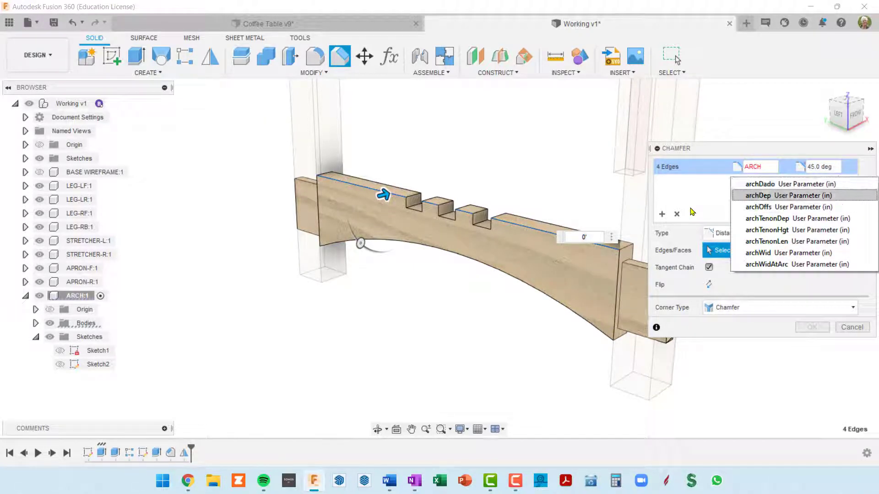
key(Return)
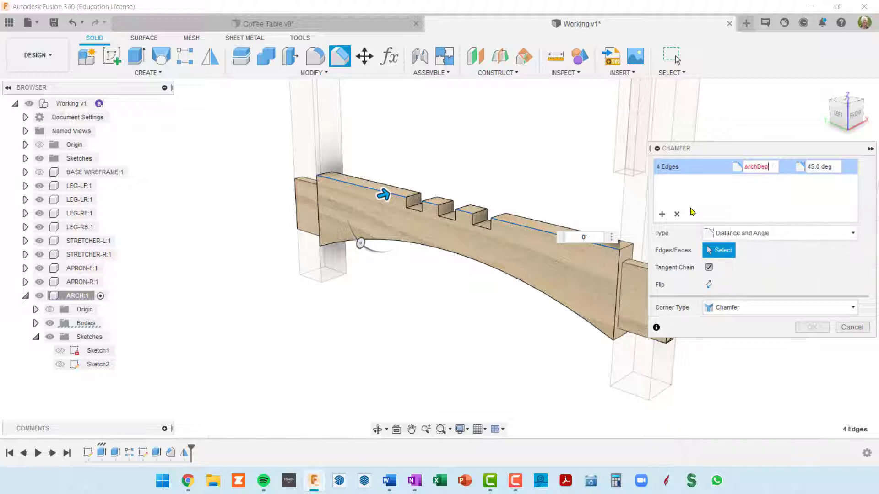
text(/)
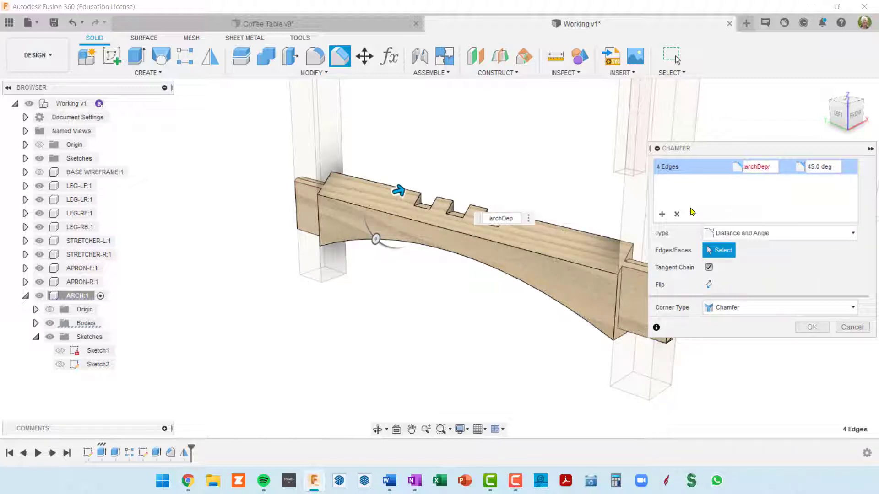
text(2)
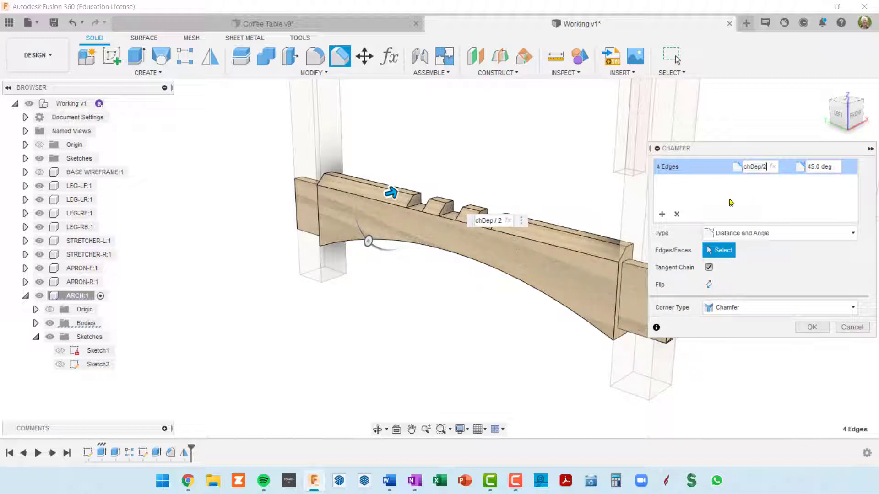
shift+middle_drag(547, 225, 563, 220)
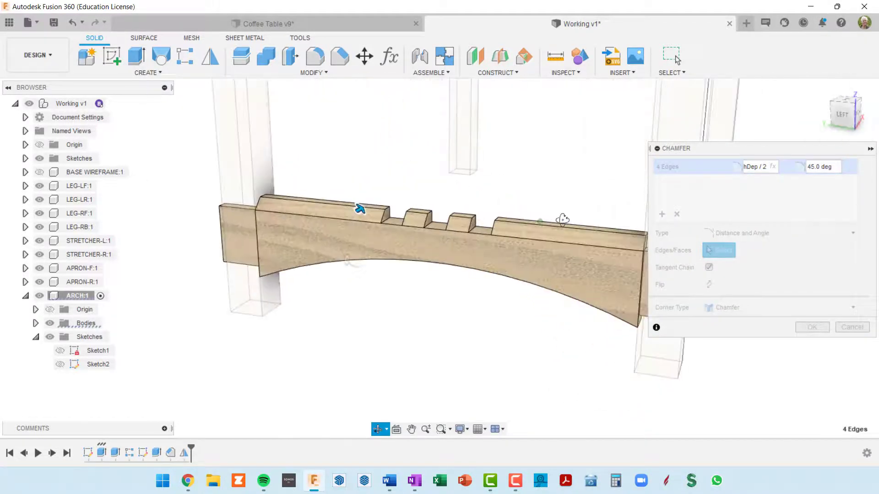
Set the first edge set's chamfer angle to 30 degrees and check the chamfer profile from the arch's end
click(812, 167)
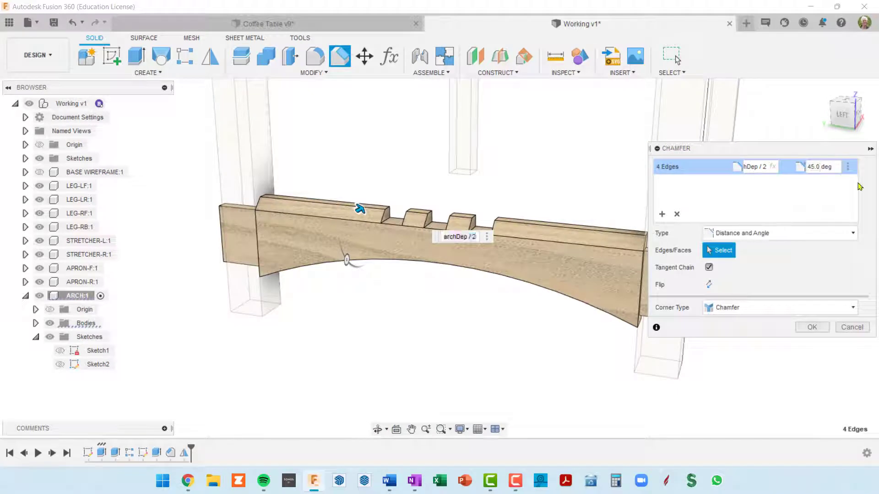
key(Delete)
key(Delete)
text(30)
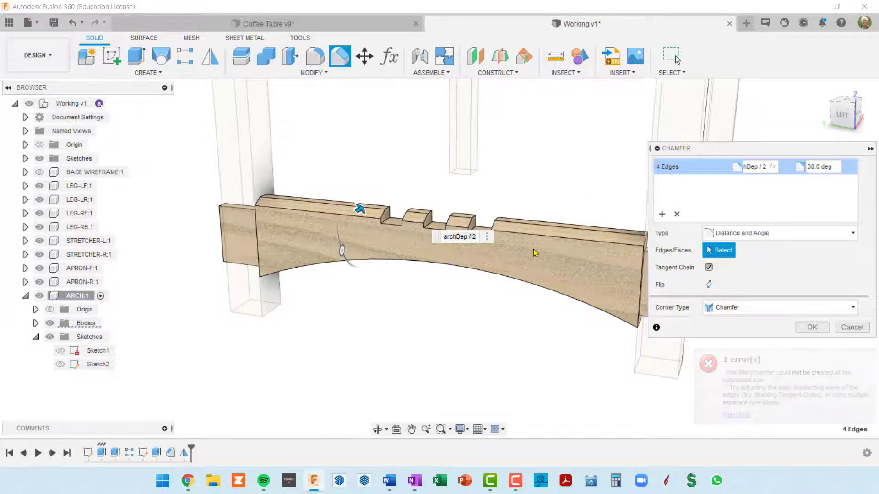
shift+middle_drag(534, 253, 467, 252)
scroll(549, 215, up, 5)
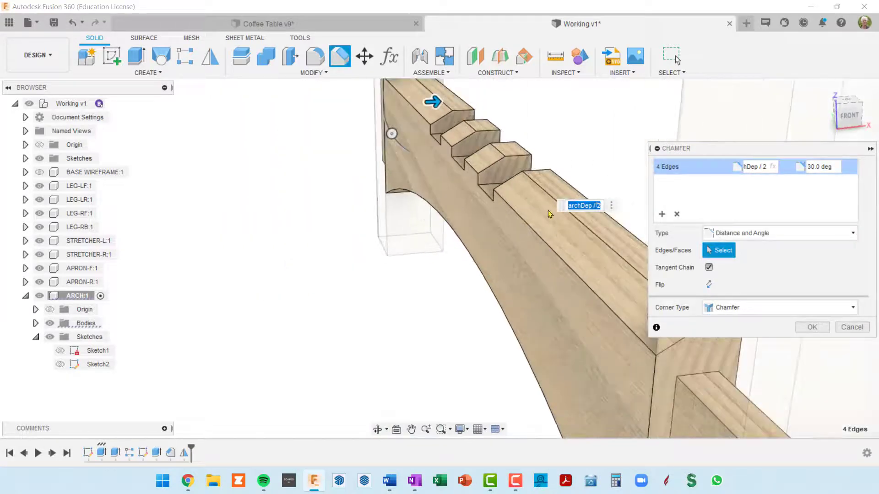
scroll(516, 187, down, 5)
shift+middle_drag(515, 187, 500, 186)
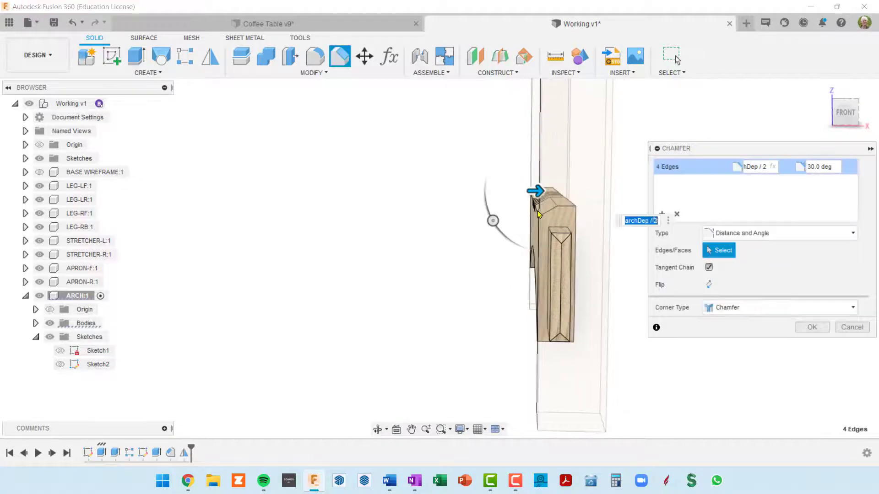
shift+middle_drag(536, 212, 524, 191)
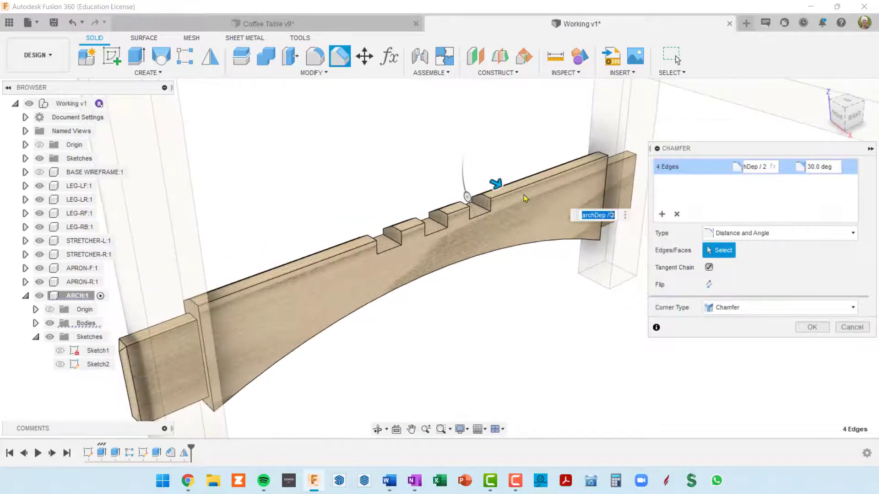
Add a second selection set to the chamfer with the four top edge segments on the arch's opposite face
click(662, 214)
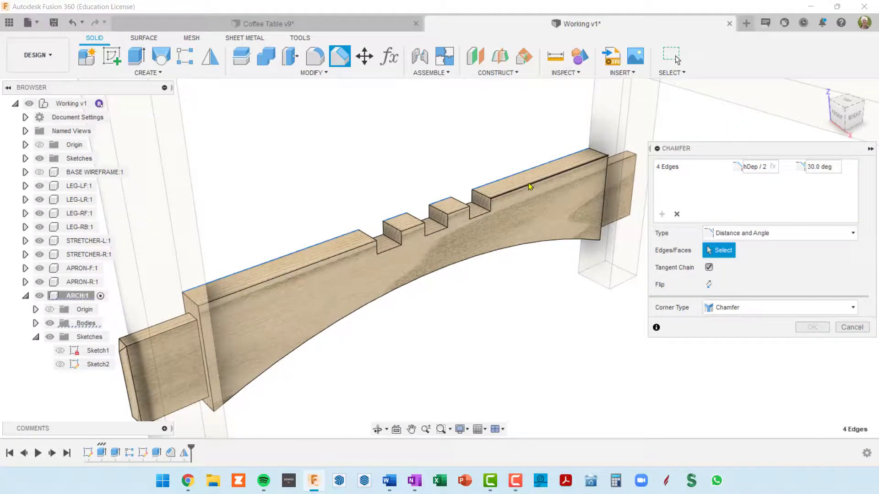
click(519, 195)
click(453, 211)
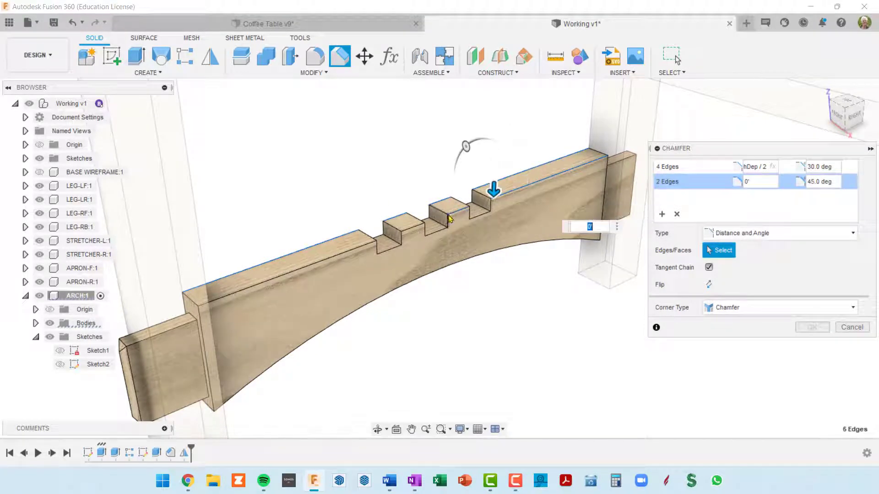
click(421, 232)
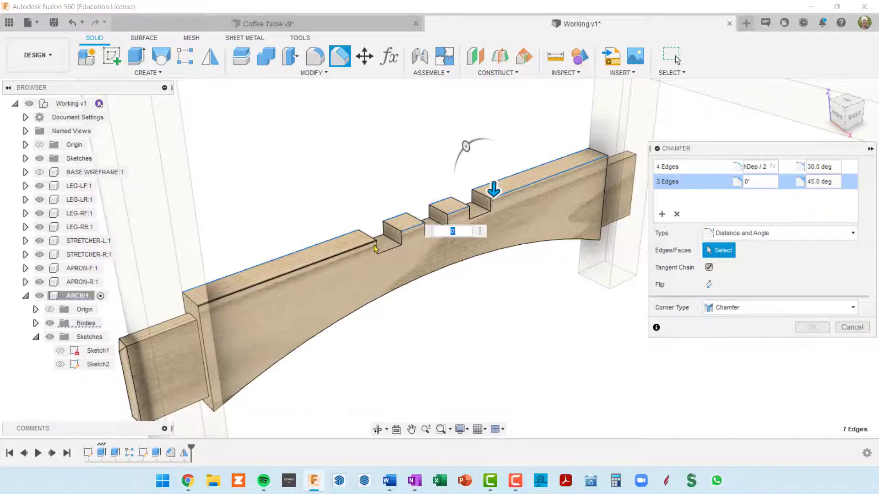
click(358, 251)
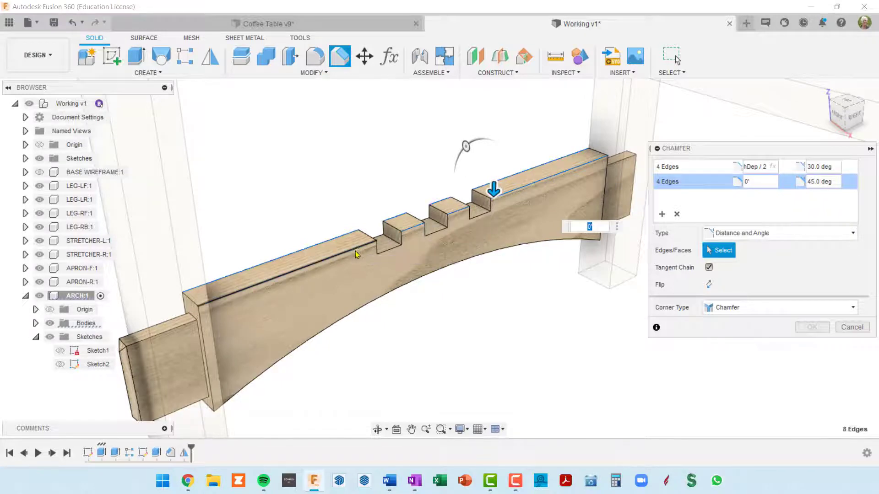
Give the second edge set a chamfer distance of archDep/2 and an angle of 30 degrees
click(758, 181)
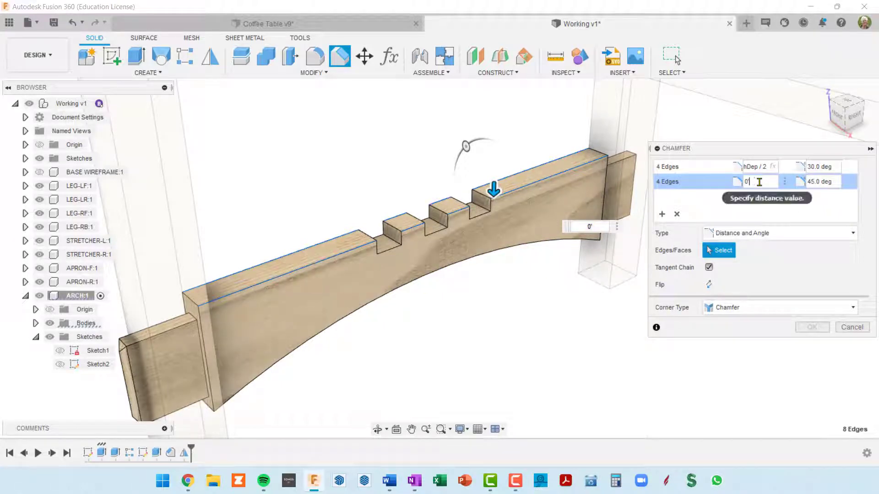
text(archDep / 2)
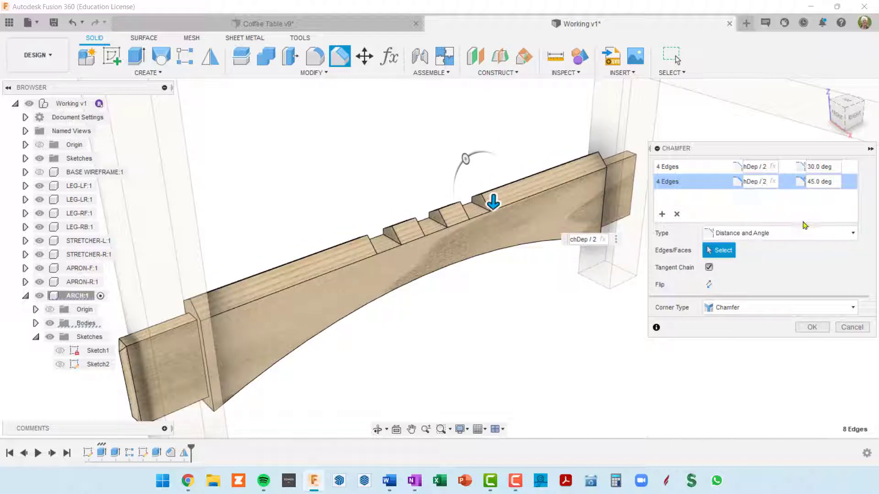
shift+middle_drag(488, 237, 531, 221)
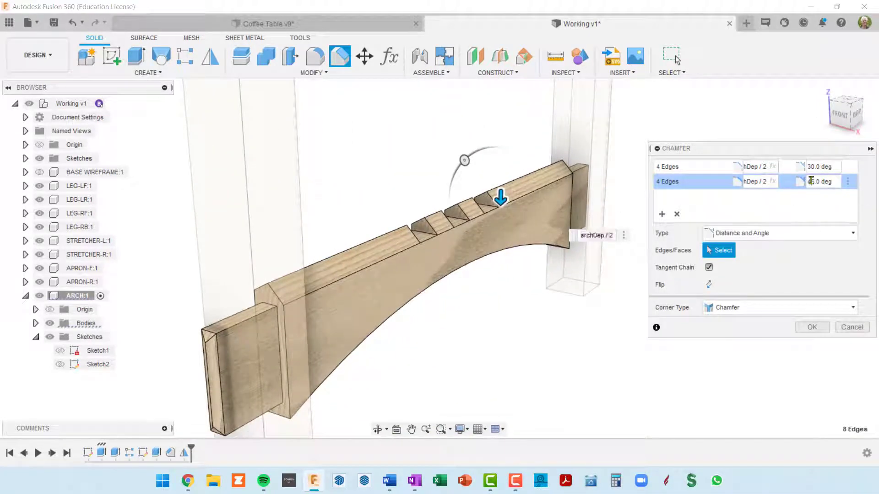
click(820, 186)
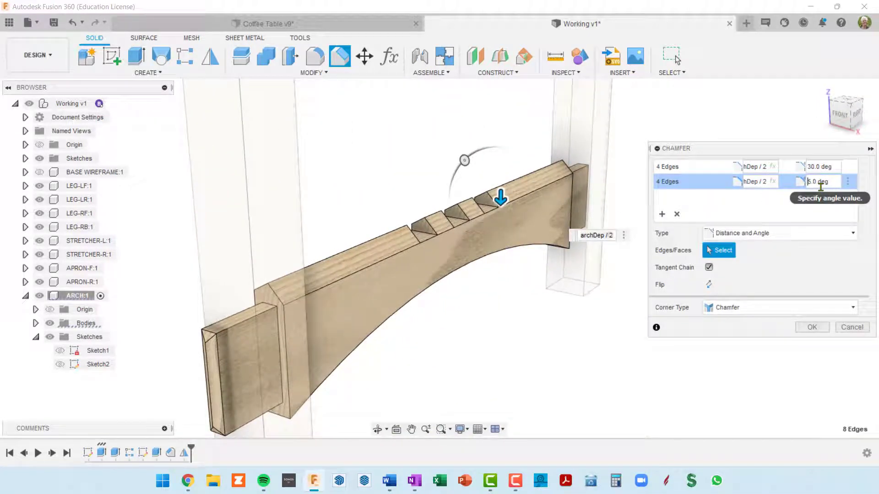
key(Delete)
key(Delete)
text(30)
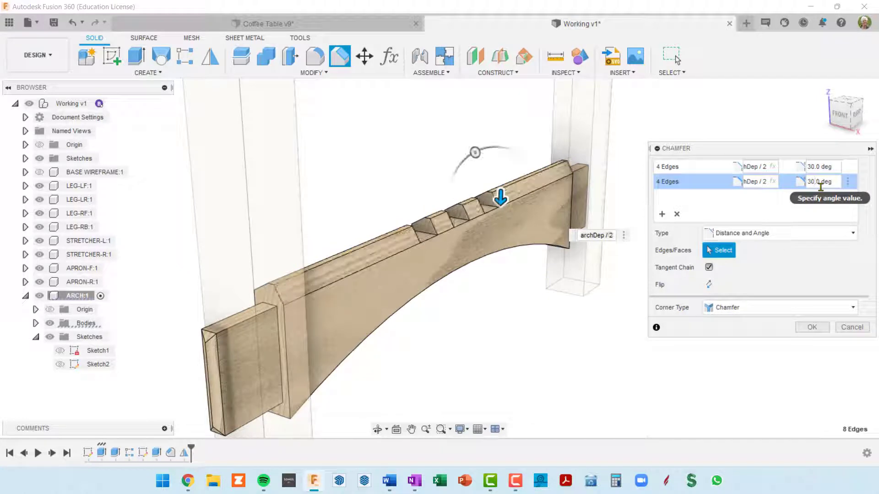
shift+middle_drag(490, 236, 524, 249)
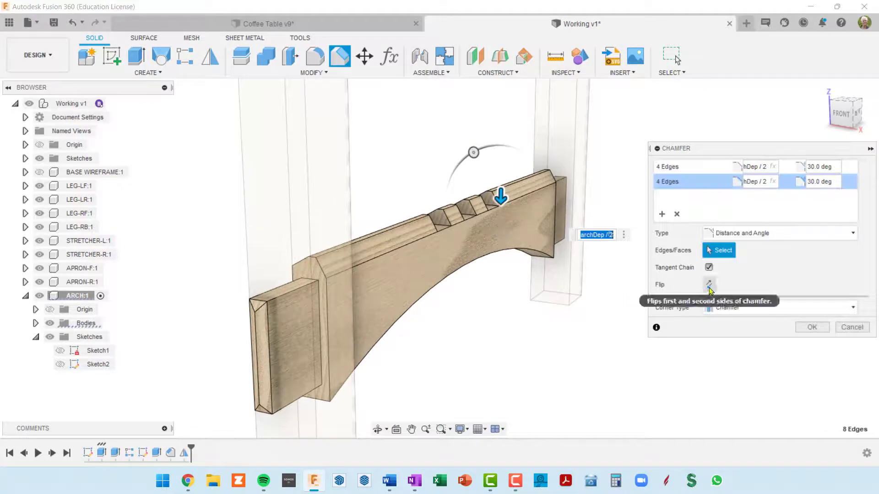
Flip the sides of the second edge set's chamfer and apply the chamfer to the arch's top edges
click(709, 285)
shift+middle_drag(423, 289, 459, 293)
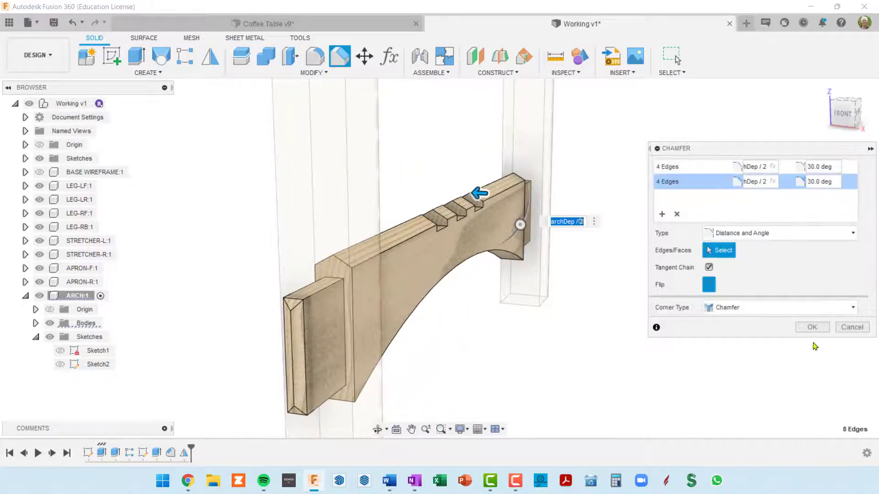
click(811, 328)
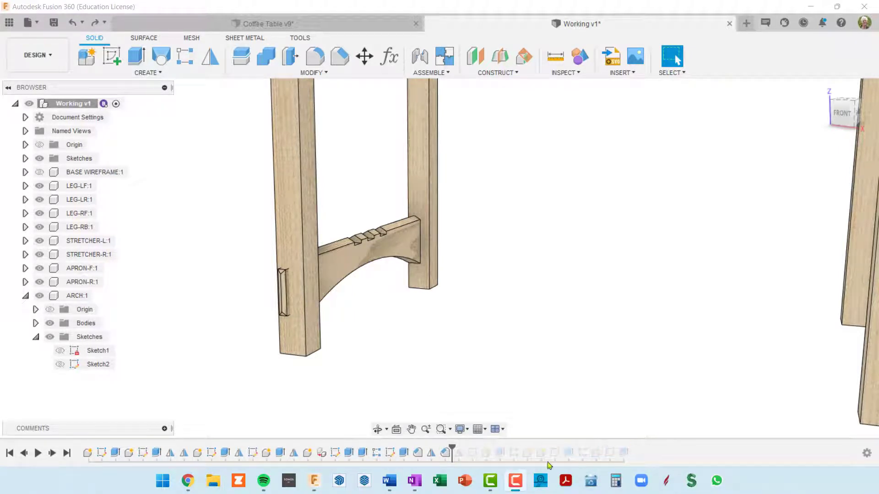
Roll the history marker forward to the end of the timeline and inspect the complete table with its rails
drag(452, 447, 632, 442)
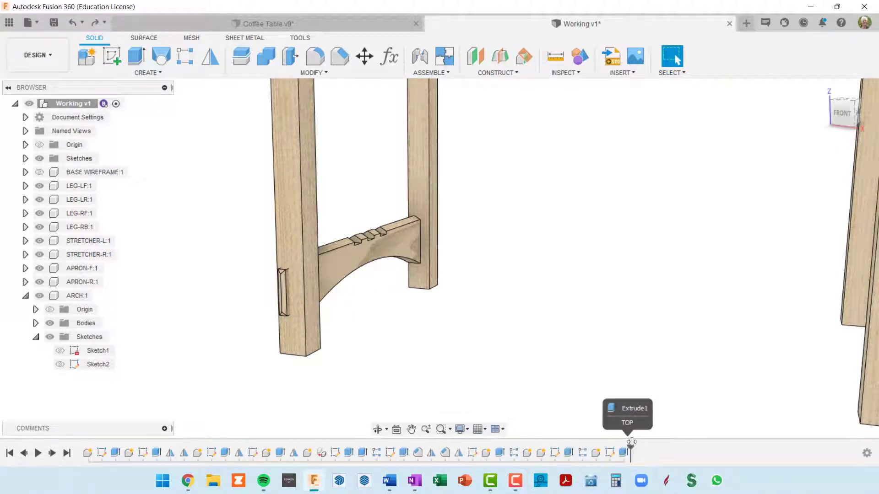
shift+middle_drag(641, 333, 759, 303)
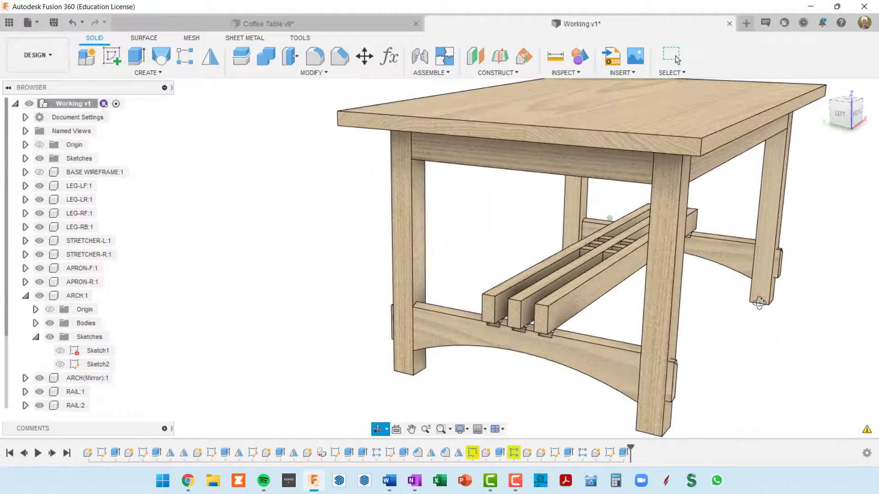
mouse_move(563, 286)
middle_down()
mouse_move(498, 254)
mouse_move(507, 255)
middle_up()
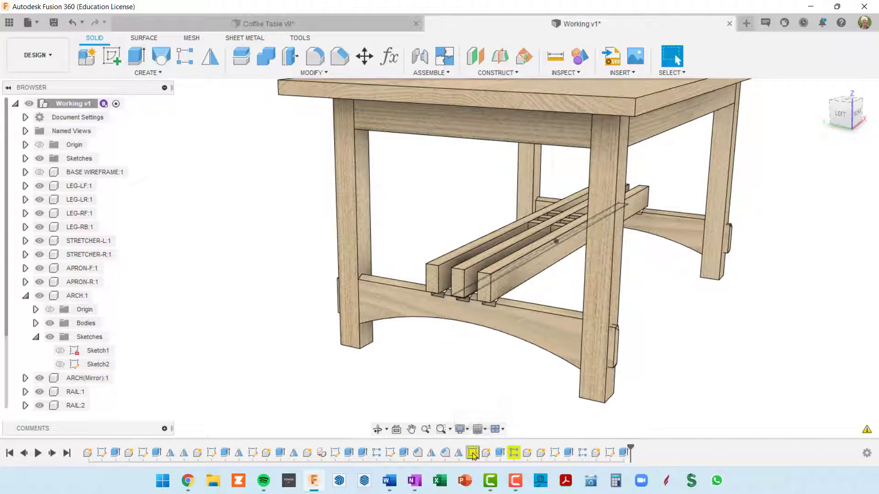
Review the warning on the flagged rail sketch, Sketch2, in the timeline and dismiss it
right_click(473, 453)
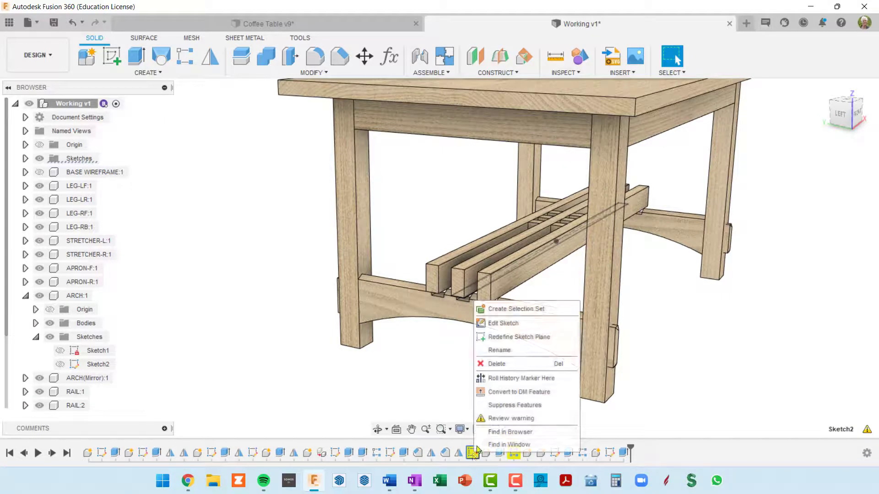
click(510, 418)
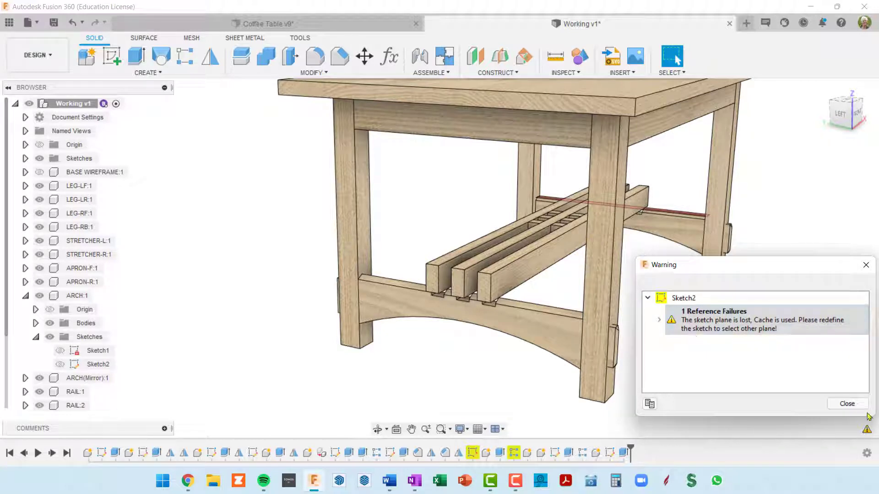
click(848, 405)
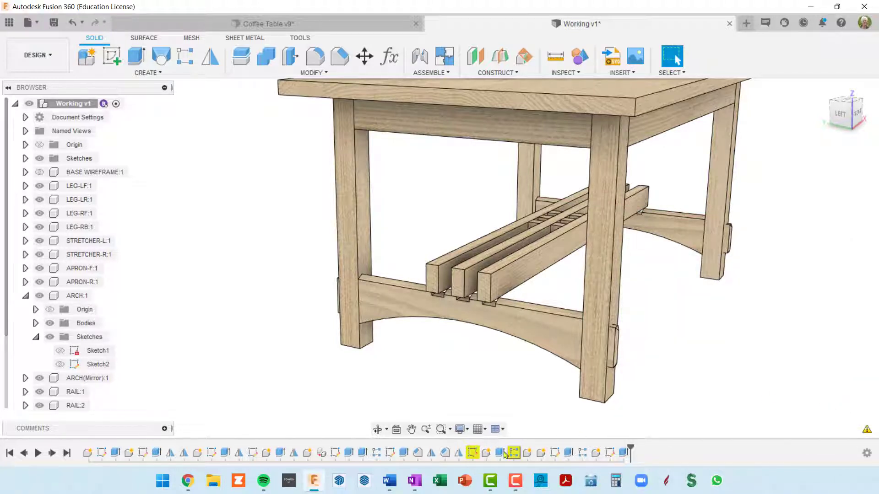
Open the flagged rail sketch, Sketch2, for editing and examine how its plane and profile sit against the arch's middle notch and chamfered top
right_click(473, 453)
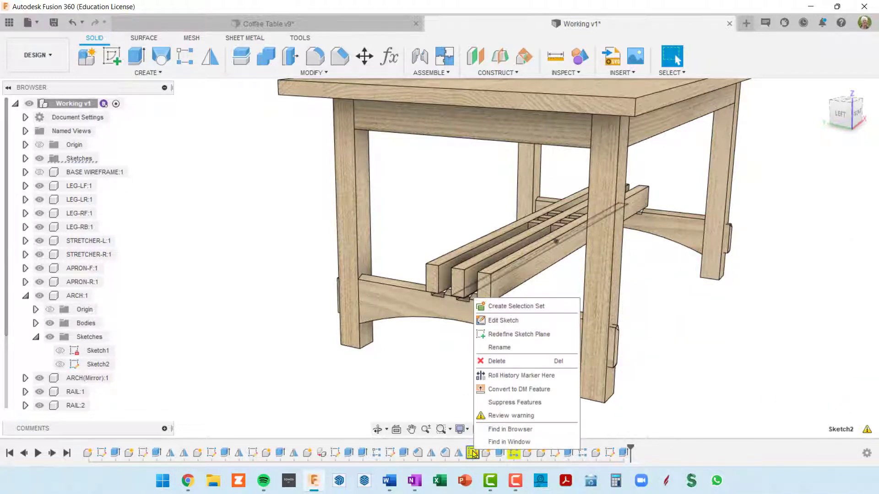
click(508, 321)
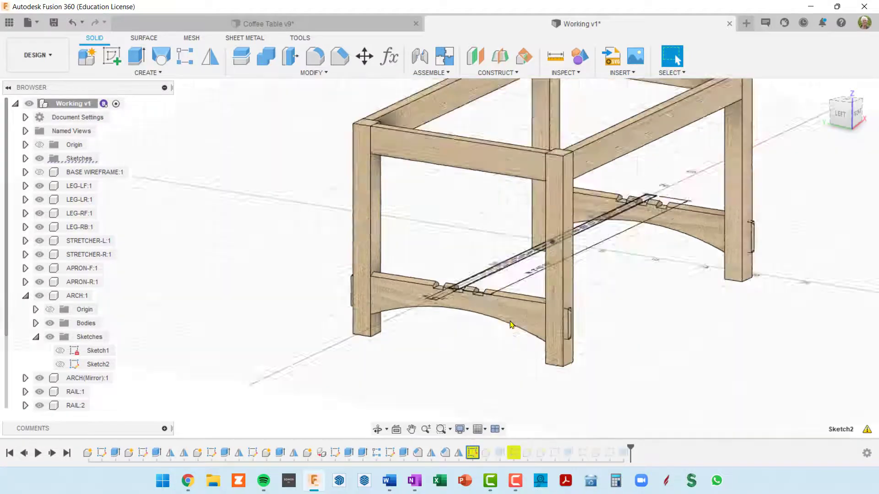
scroll(467, 334, up, 1)
middle_drag(467, 333, 504, 279)
shift+middle_drag(491, 325, 535, 282)
middle_drag(434, 380, 478, 300)
scroll(436, 353, up, 5)
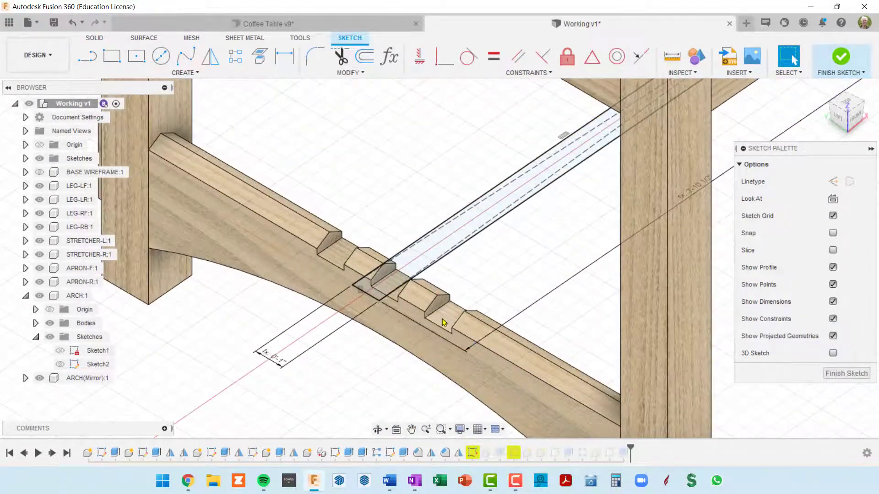
mouse_move(445, 323)
shift+middle_down()
mouse_move(463, 295)
mouse_move(413, 298)
shift+middle_up()
scroll(415, 298, up, 5)
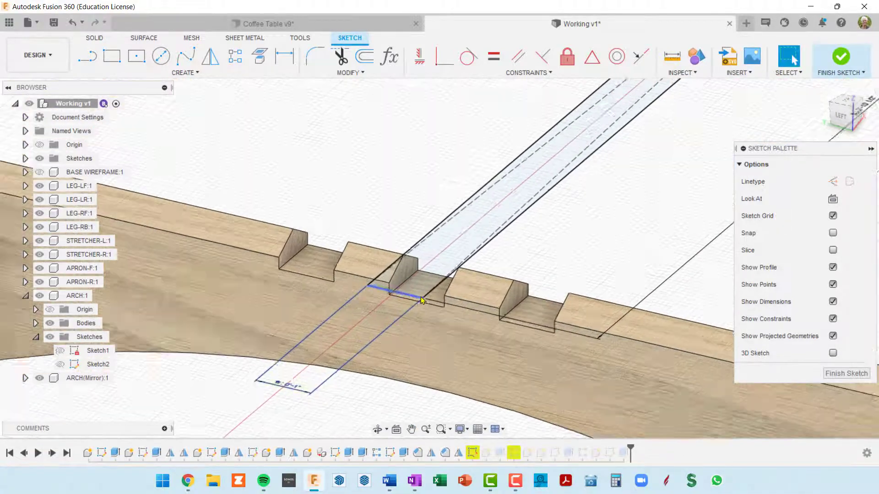
scroll(419, 292, down, 3)
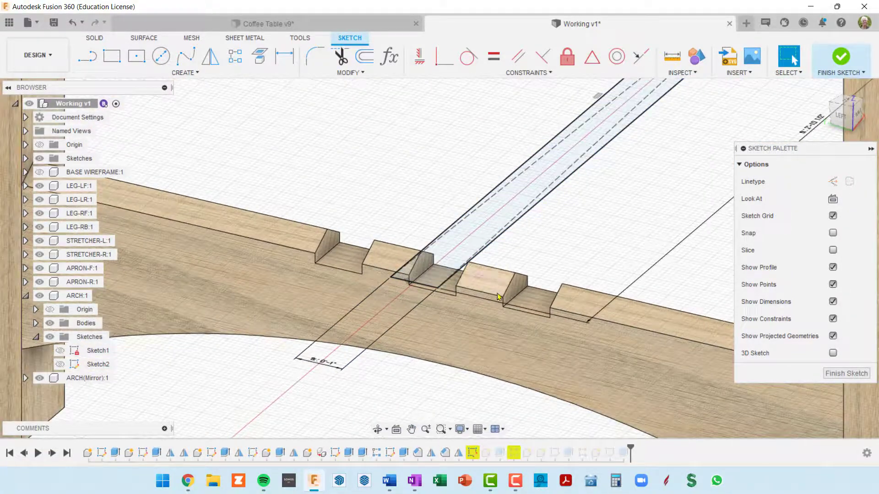
scroll(456, 307, up, 3)
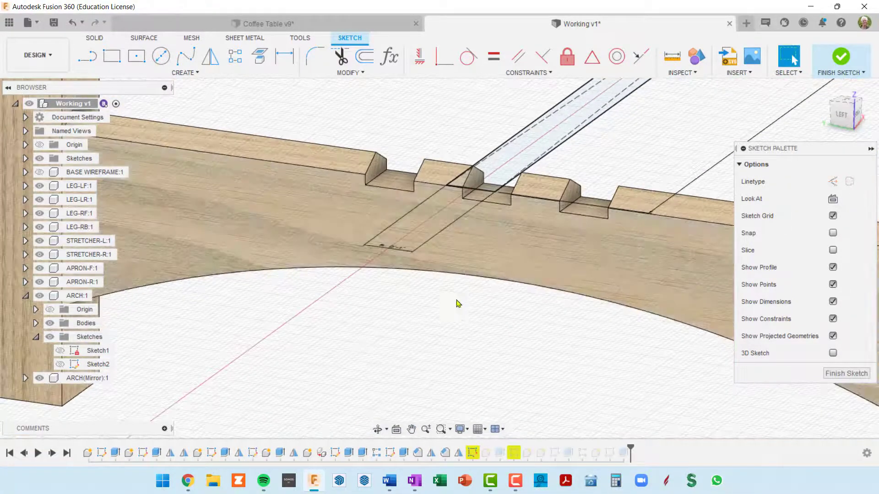
scroll(457, 302, up, 3)
scroll(497, 176, up, 2)
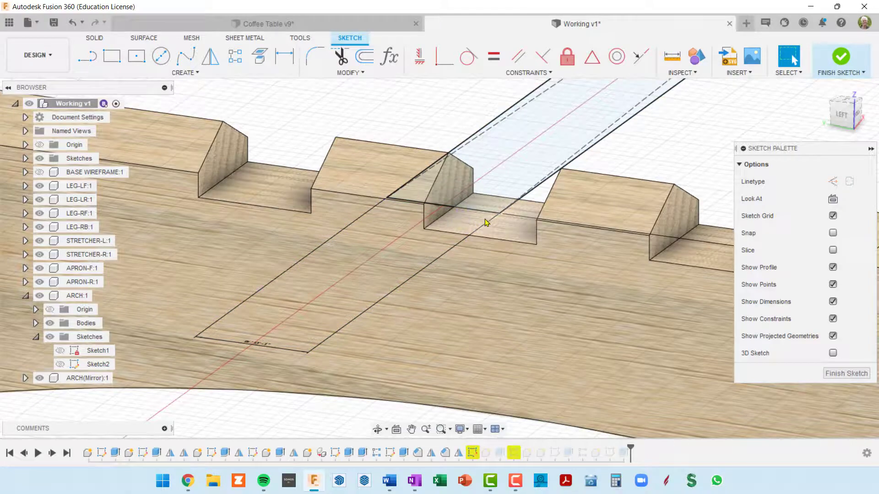
scroll(623, 216, down, 2)
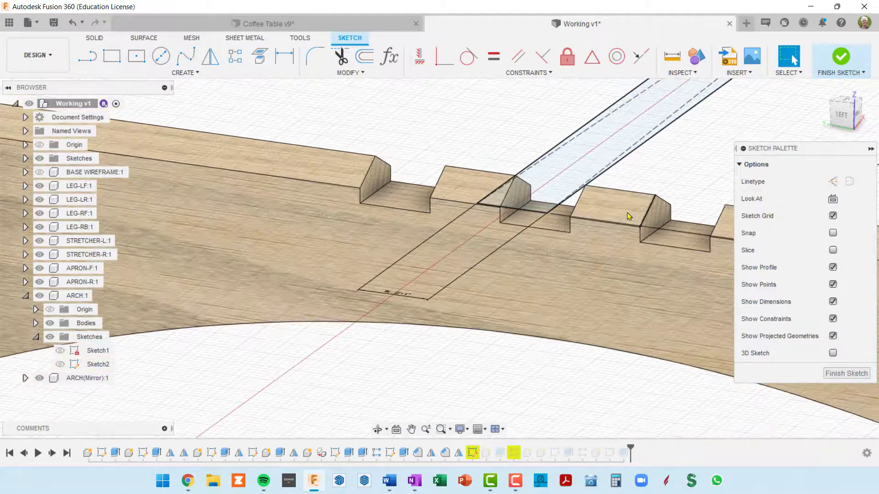
scroll(627, 213, down, 3)
scroll(514, 210, up, 3)
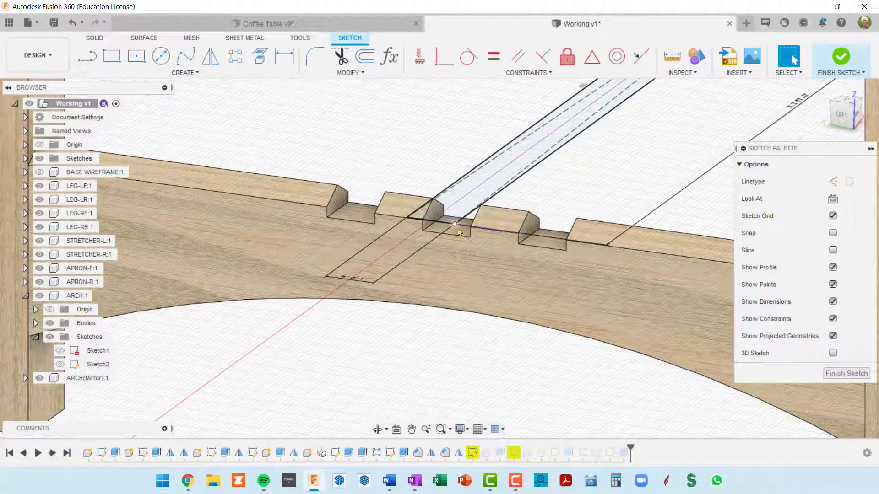
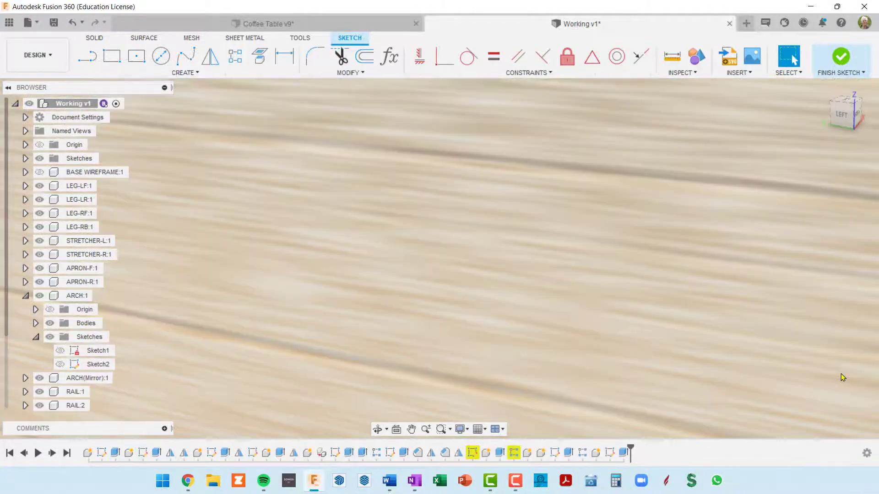
Close the rail sketch, Sketch2, and redefine its sketch plane to the floor of the arch's middle notch
click(842, 375)
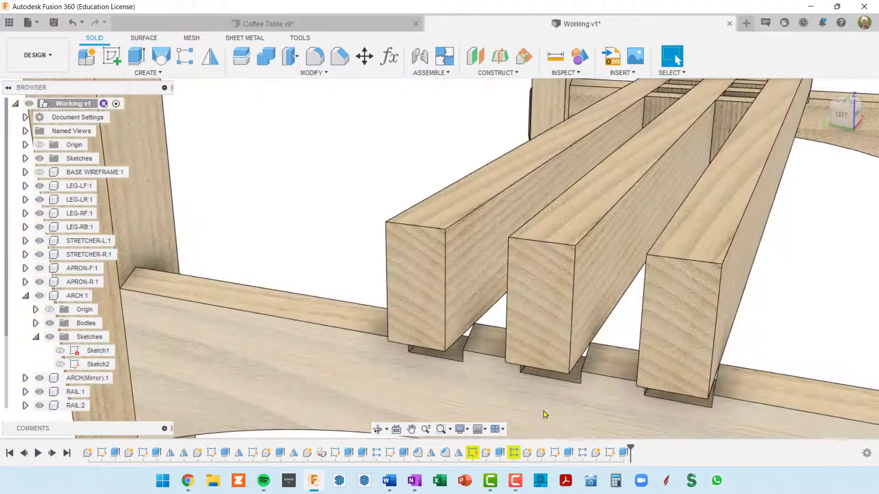
middle_drag(525, 368, 463, 270)
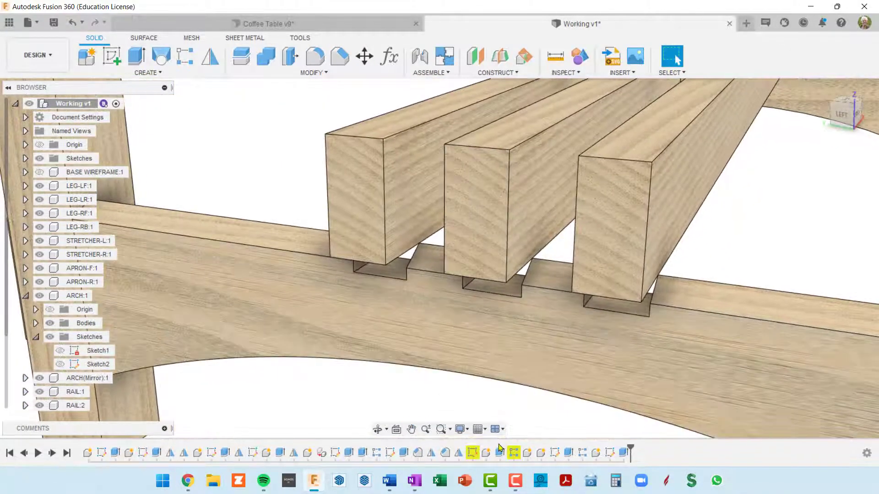
right_click(473, 455)
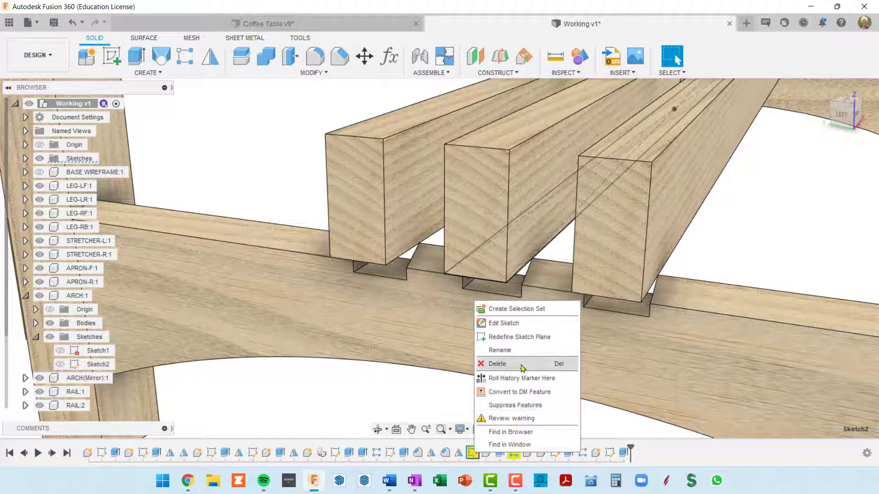
click(519, 337)
scroll(499, 310, up, 3)
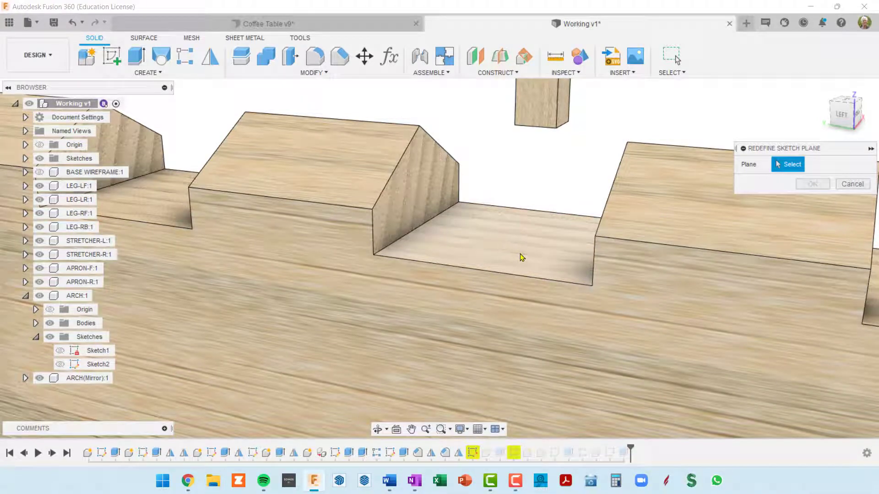
click(520, 254)
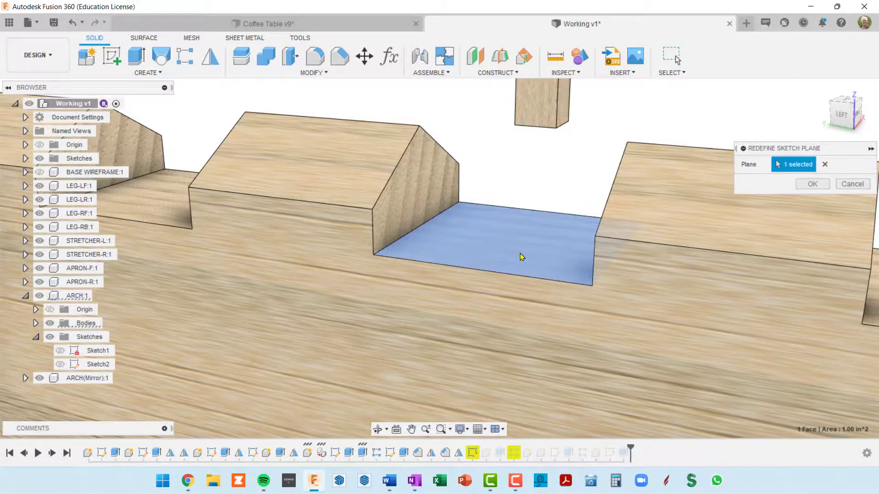
click(813, 184)
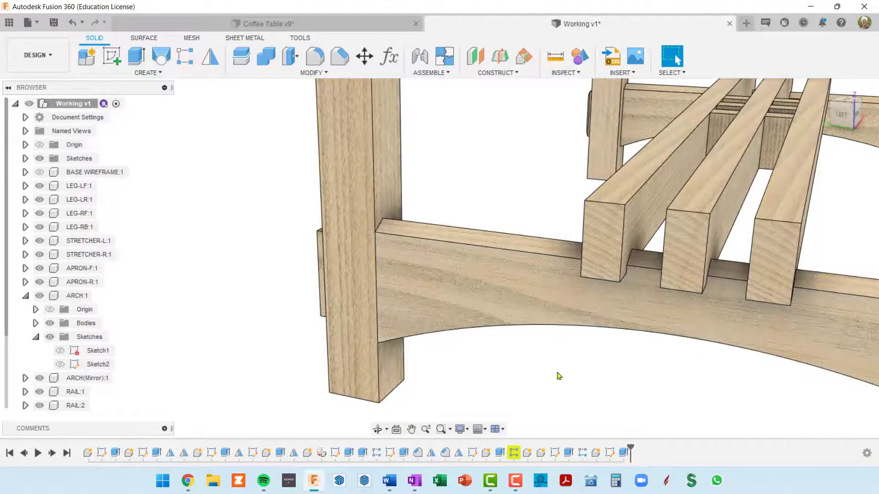
Check how the rails sit in the arch notches, and review and dismiss the warning on the rail pattern, R-Pattern1
middle_drag(527, 299, 401, 289)
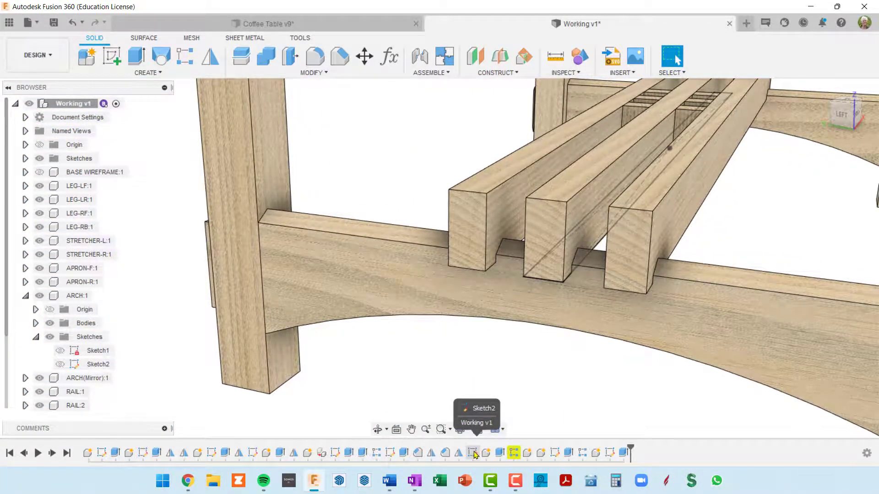
shift+middle_drag(508, 348, 514, 255)
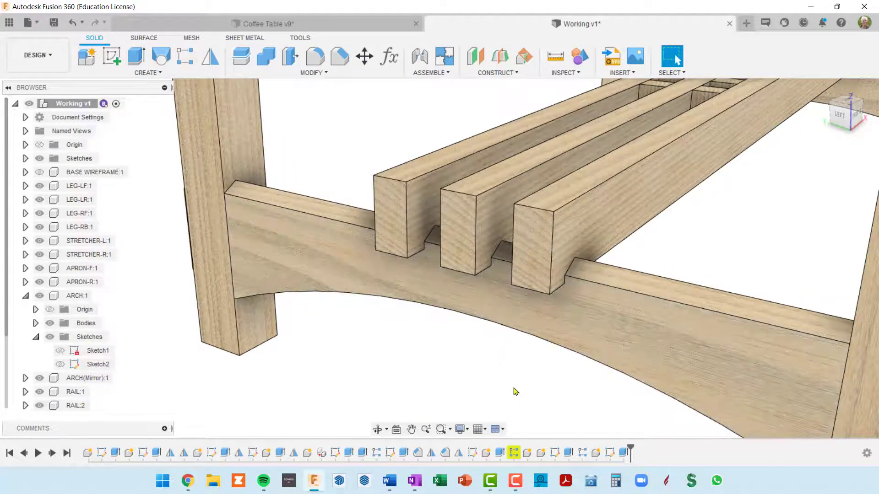
shift+middle_drag(529, 370, 544, 349)
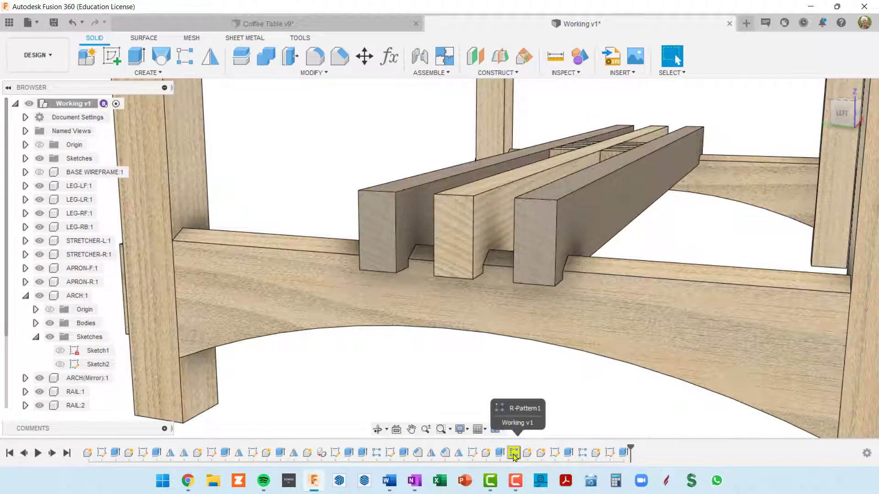
right_click(513, 454)
click(551, 419)
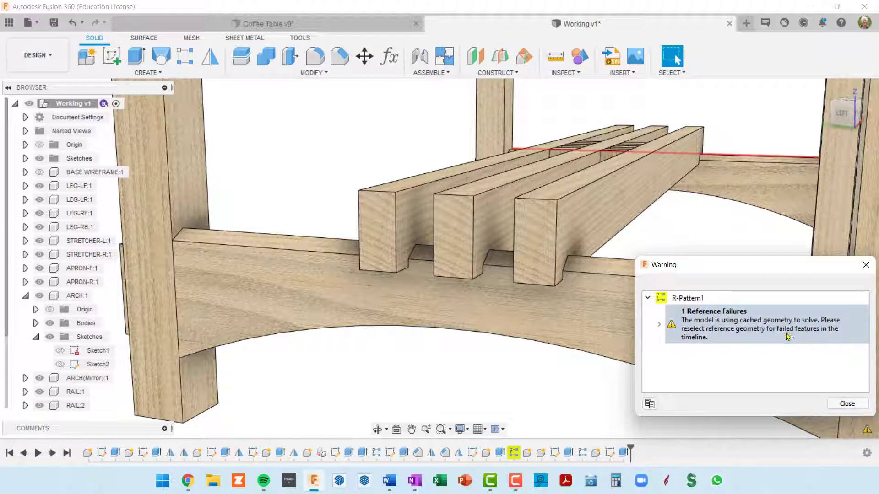
click(847, 404)
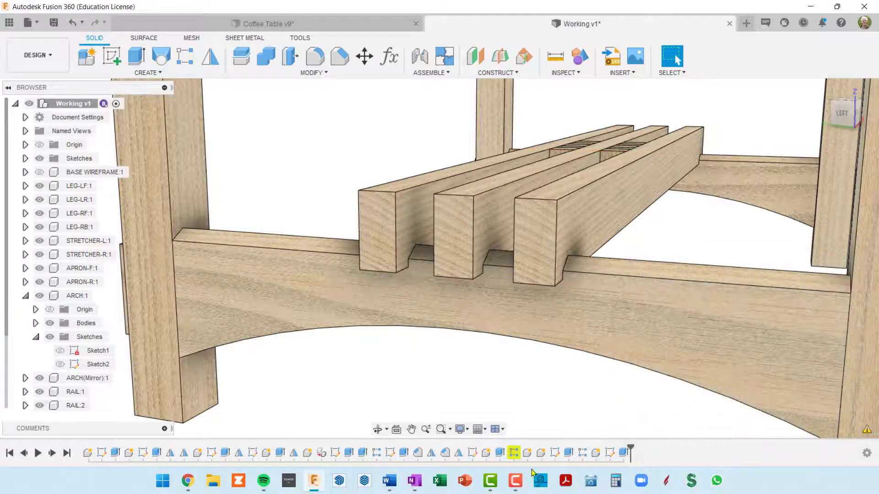
Edit R-Pattern1 and replace its missing direction with the long chamfer edge on the arch's front face
right_click(514, 453)
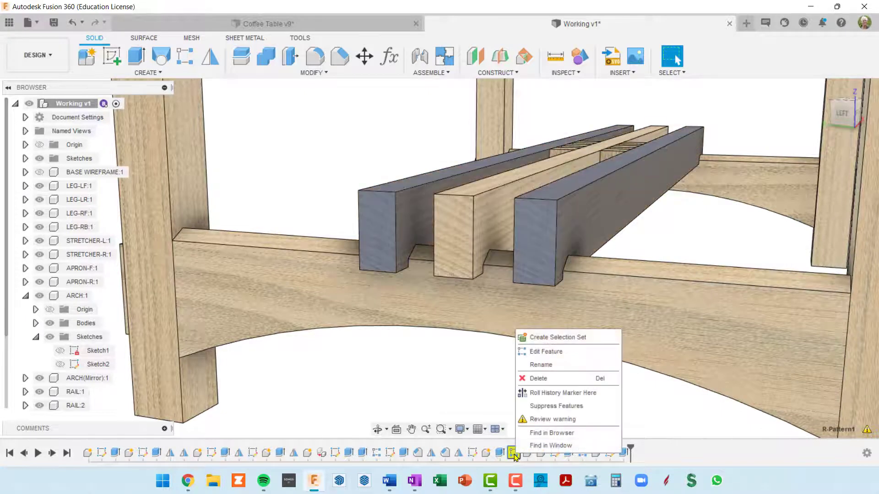
click(547, 351)
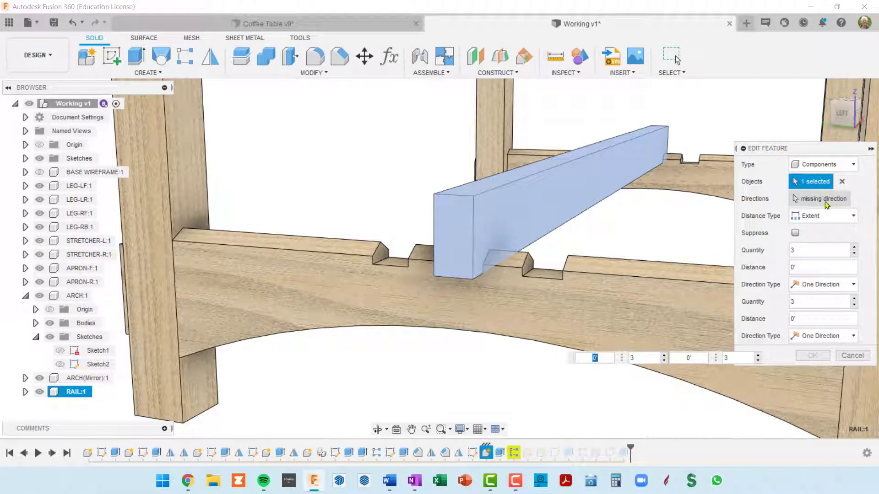
shift+middle_drag(623, 229, 567, 210)
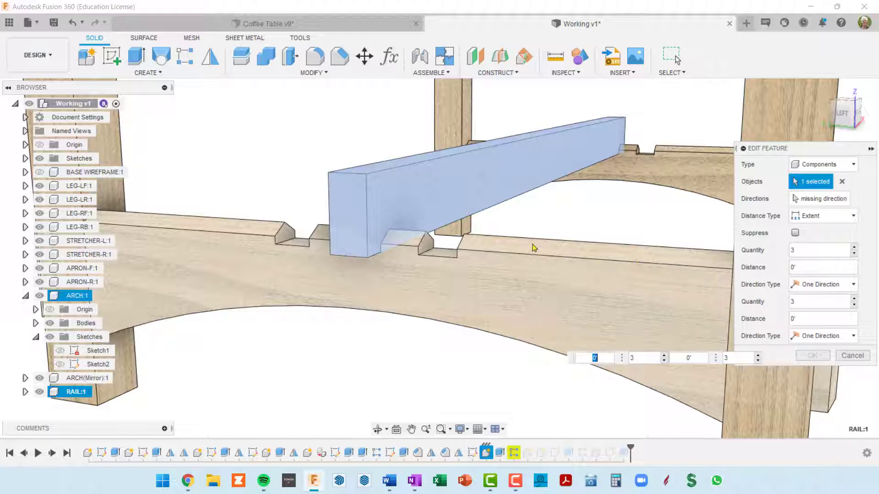
mouse_move(578, 277)
shift+middle_down()
mouse_move(580, 314)
mouse_move(581, 289)
shift+middle_up()
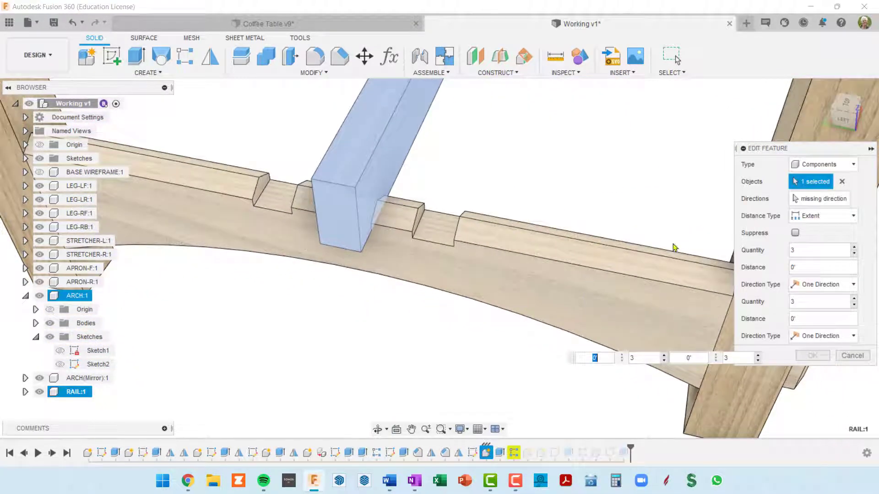
click(820, 200)
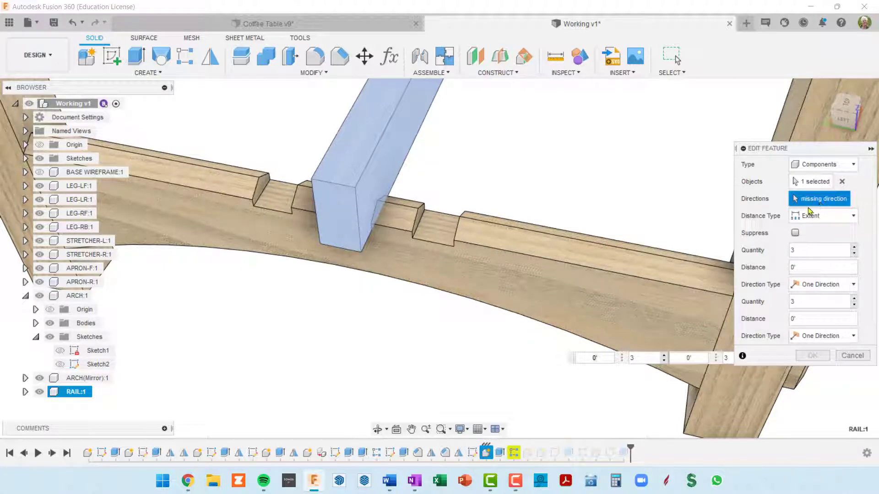
click(653, 279)
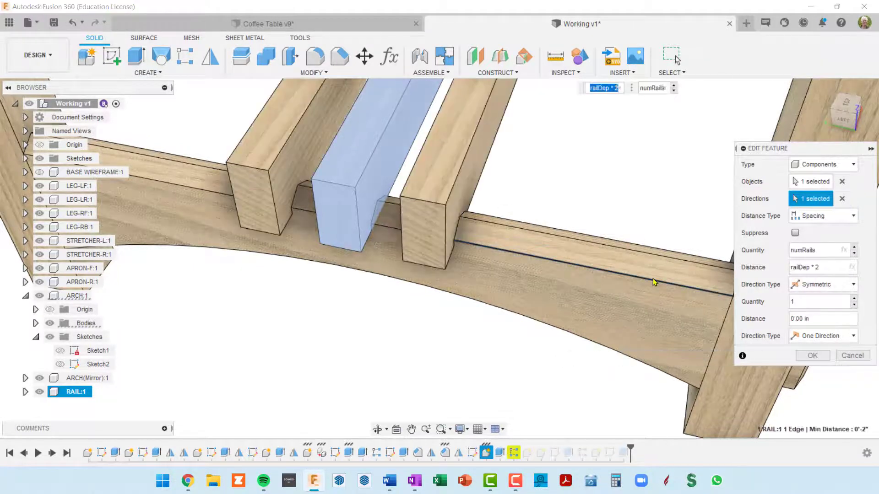
click(820, 358)
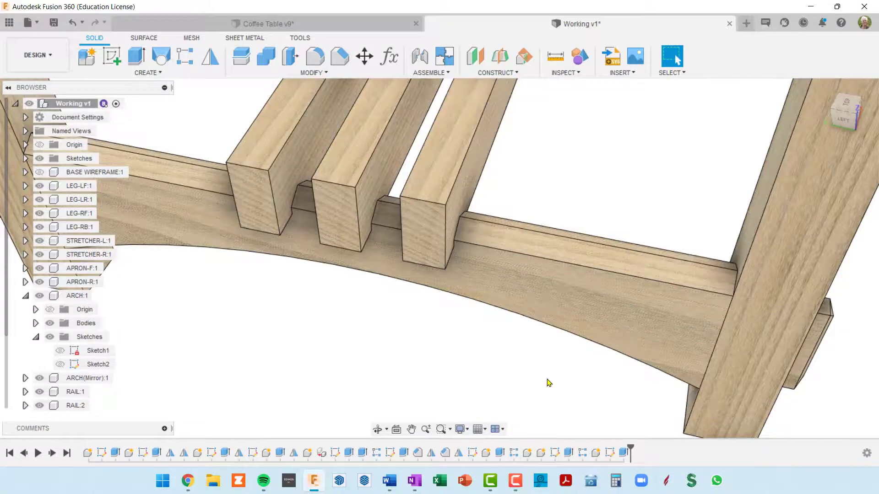
Examine the repaired rails and their notches in the arches from both ends of the table
shift+middle_drag(547, 379, 524, 352)
scroll(557, 353, down, 4)
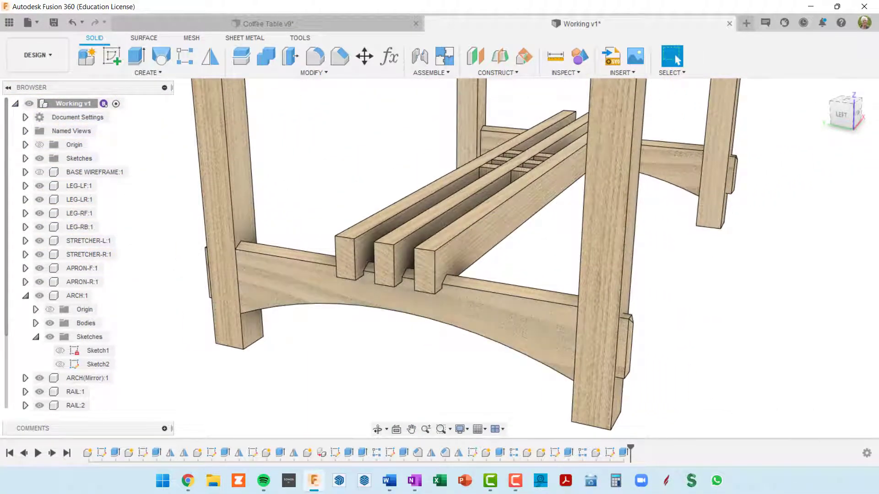
key(alt+Tab)
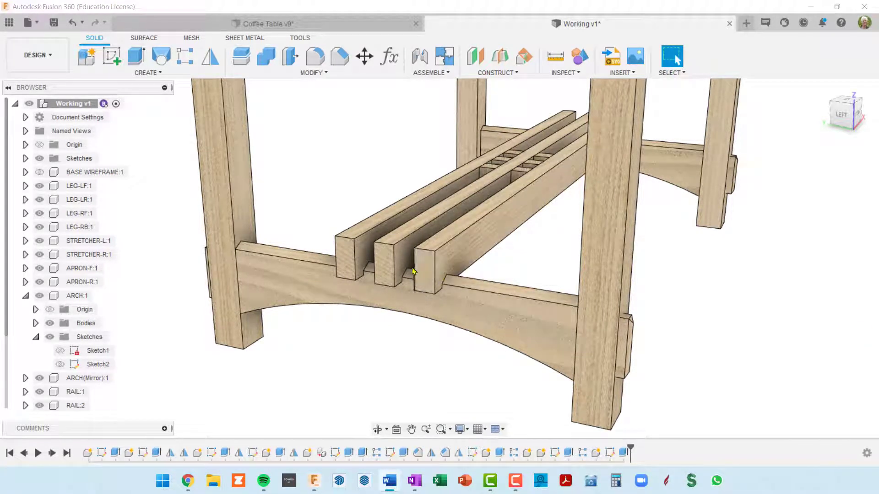
scroll(417, 257, down, 2)
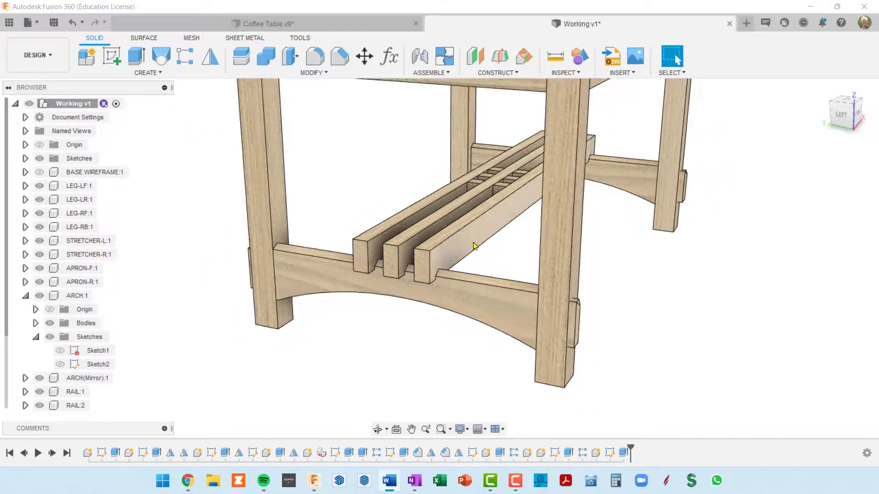
shift+middle_drag(474, 245, 488, 268)
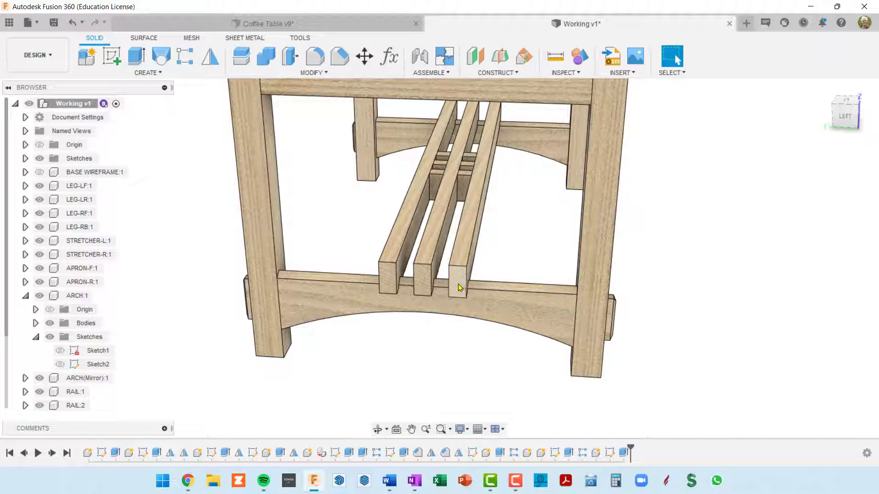
shift+middle_drag(659, 291, 421, 270)
middle_drag(746, 280, 252, 153)
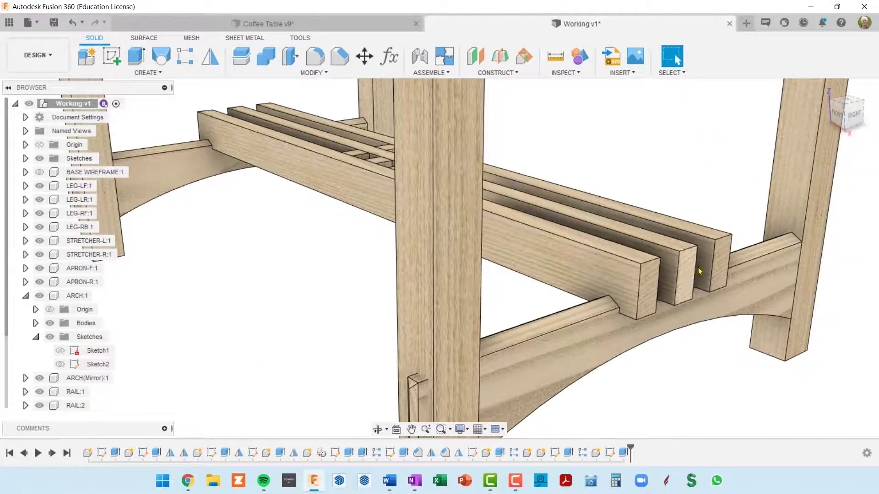
scroll(699, 271, down, 4)
mouse_move(600, 276)
shift+middle_down()
mouse_move(747, 292)
mouse_move(705, 269)
mouse_move(627, 256)
mouse_move(583, 277)
shift+middle_up()
scroll(583, 278, up, 4)
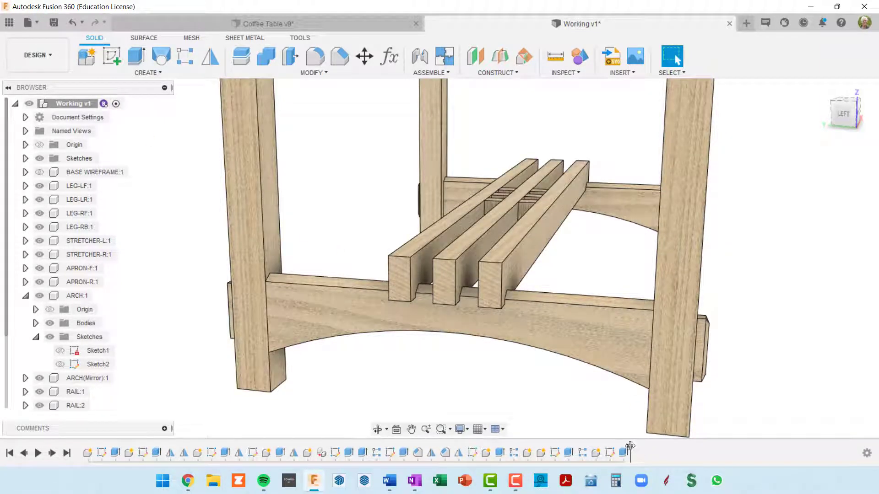
Roll the history marker back to just after the first rail's extrusion, before the rail pattern
drag(631, 446, 465, 446)
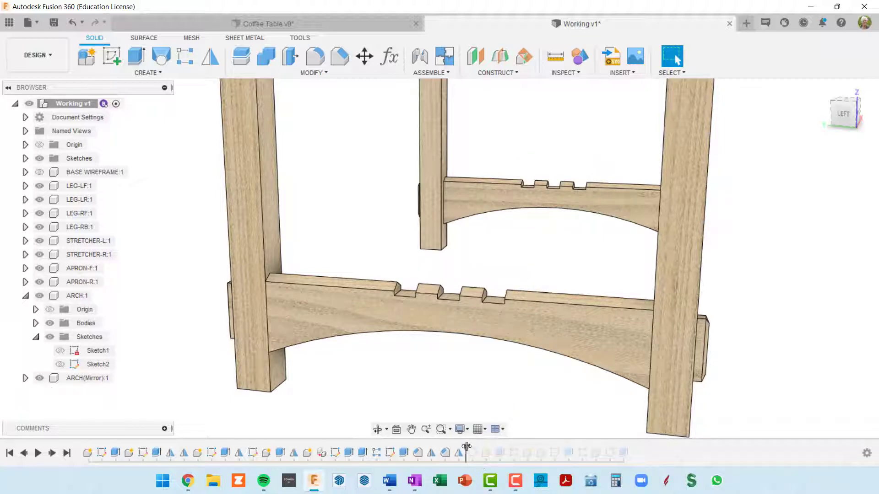
drag(465, 446, 511, 447)
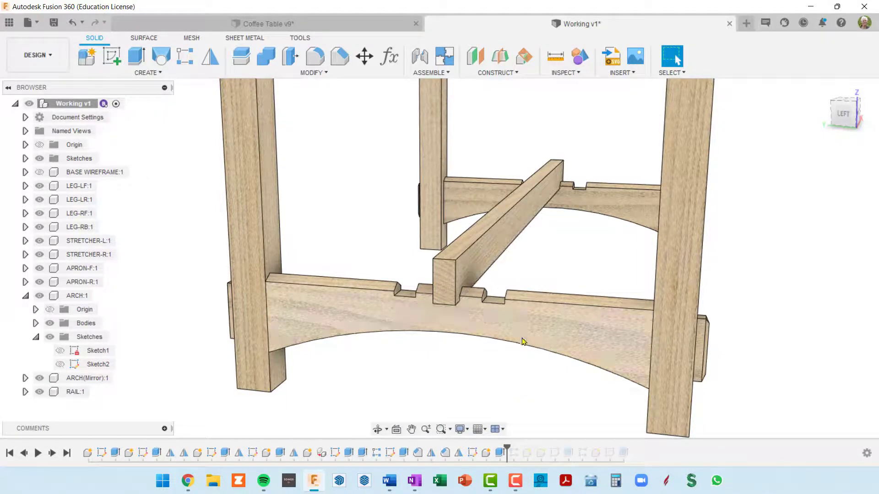
mouse_move(506, 444)
mouse_down()
mouse_move(517, 448)
mouse_move(502, 444)
mouse_up()
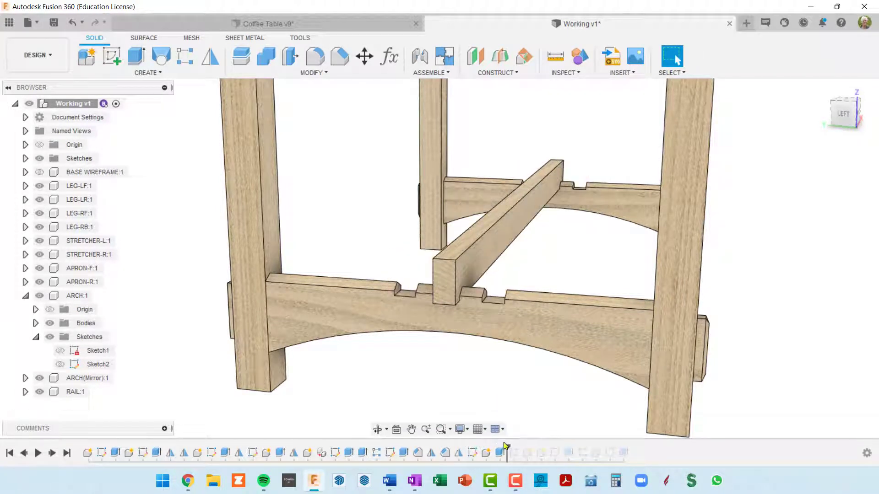
shift+middle_drag(442, 286, 442, 295)
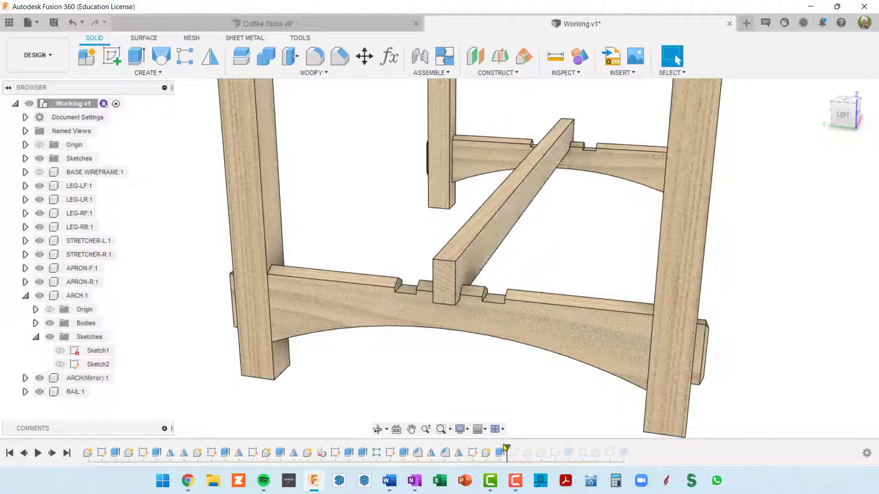
scroll(455, 276, up, 4)
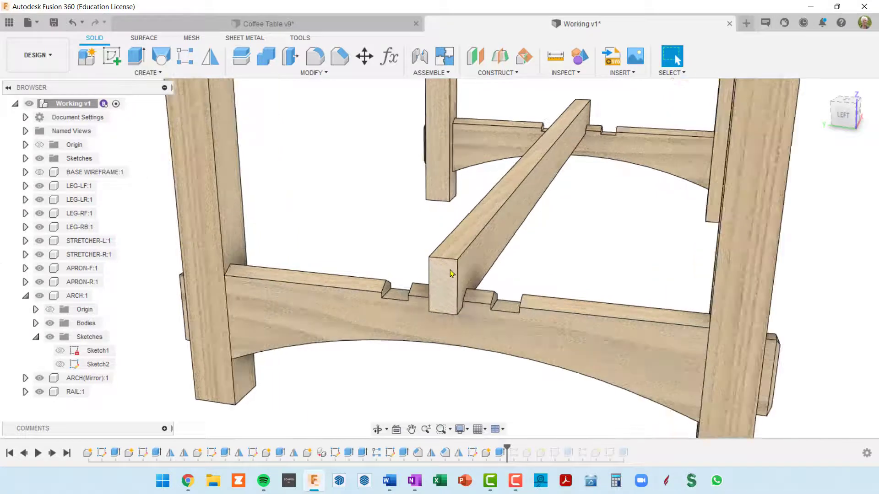
scroll(455, 280, down, 5)
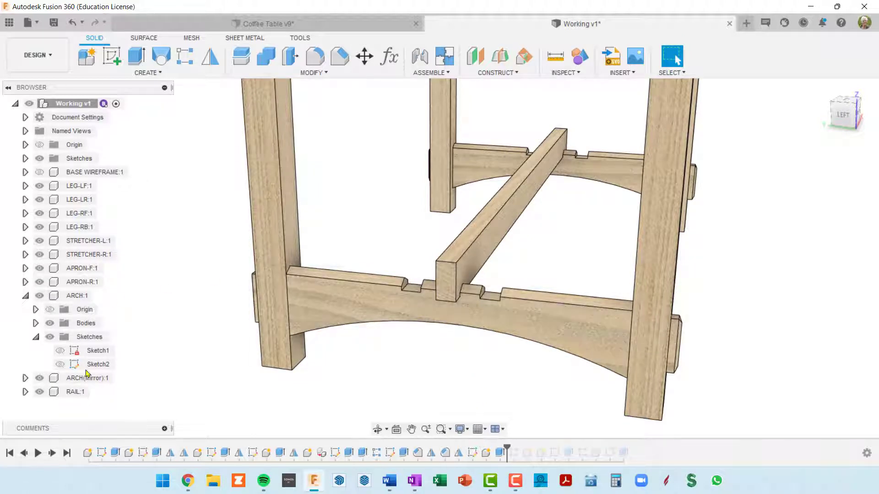
Activate the RAIL:1 component for editing and clear the selection
click(89, 396)
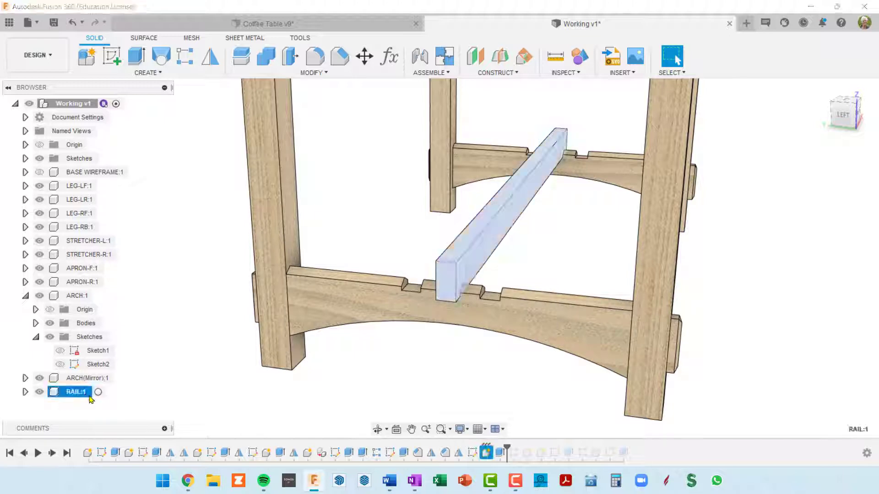
click(98, 392)
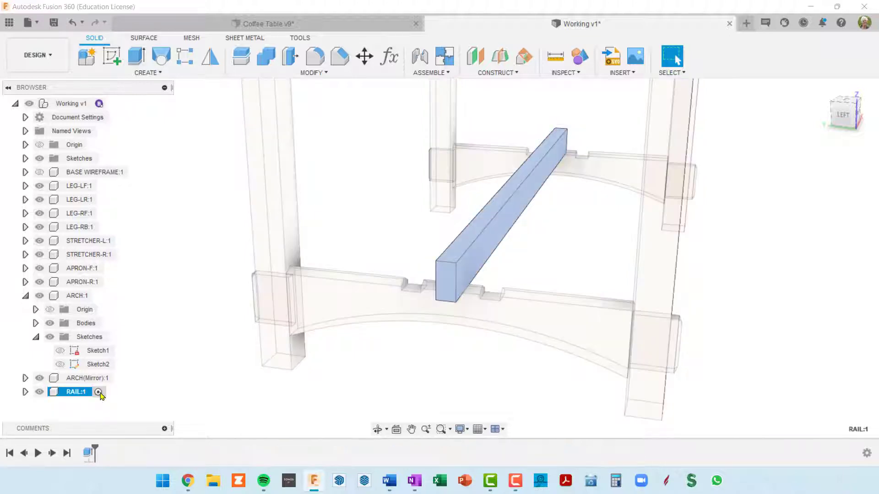
scroll(350, 302, down, 4)
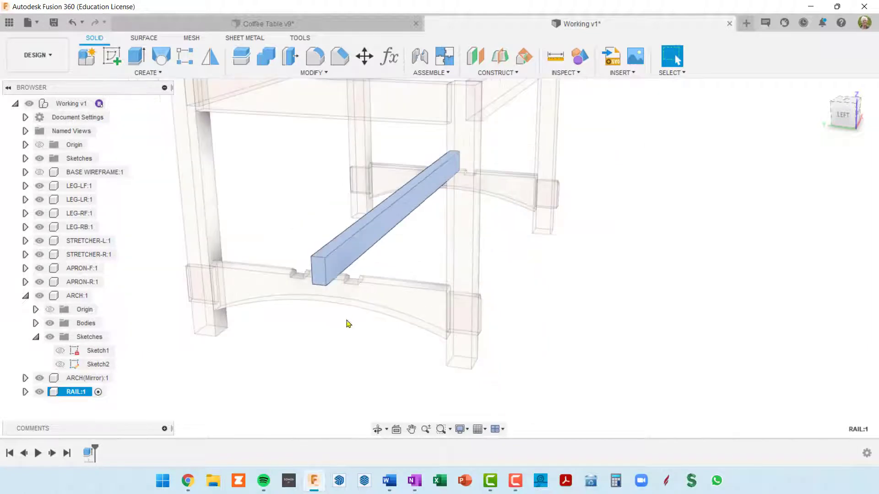
scroll(348, 323, up, 3)
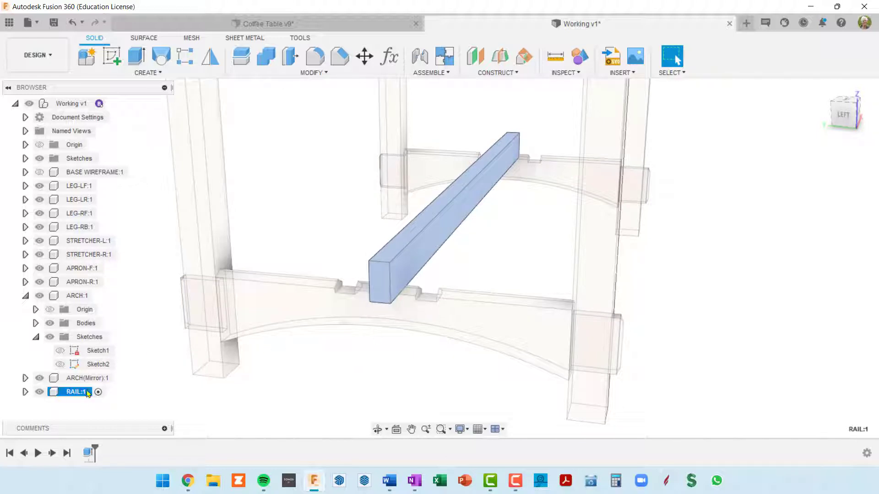
click(371, 393)
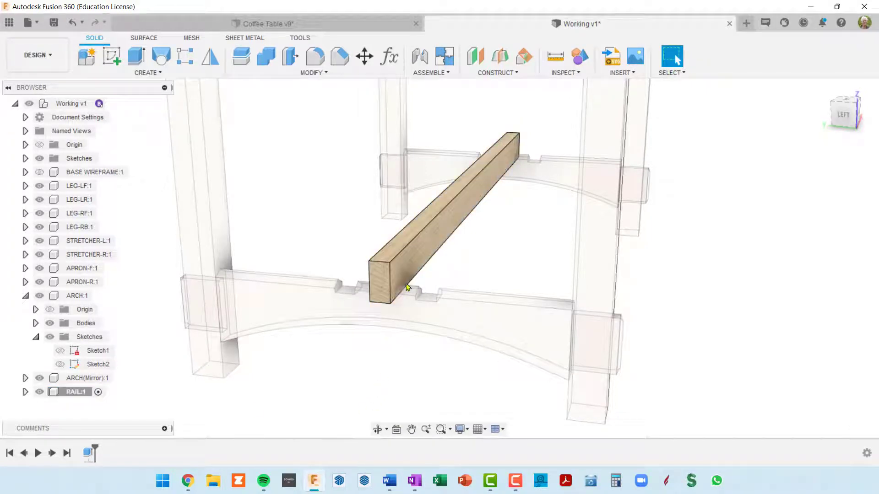
Start a distance-and-angle chamfer on the rail and select both of its end faces
click(340, 62)
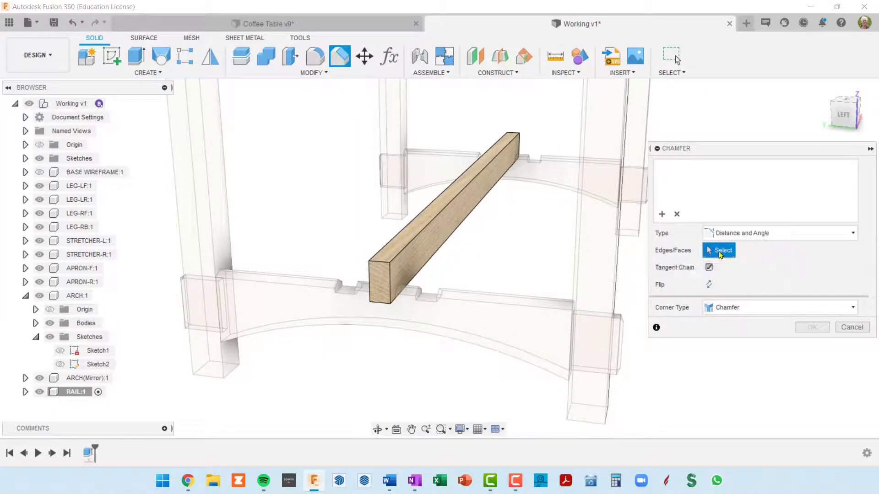
click(380, 279)
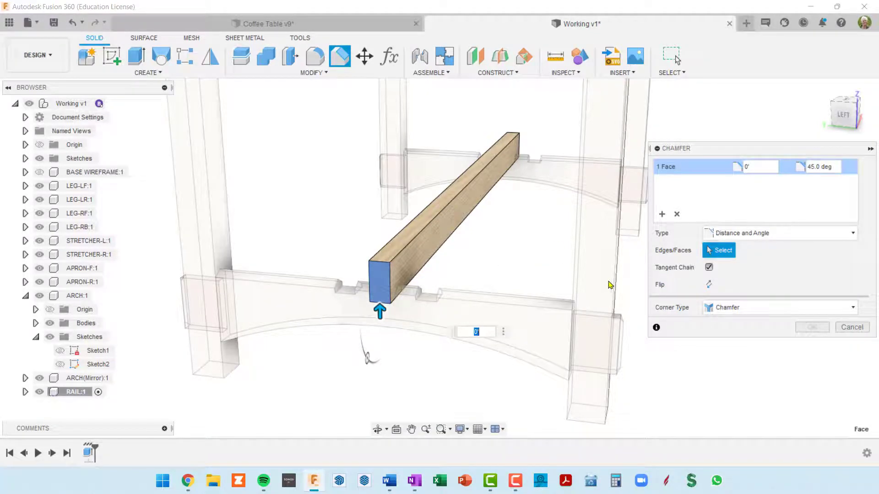
shift+middle_drag(609, 284, 467, 275)
middle_drag(573, 277, 219, 254)
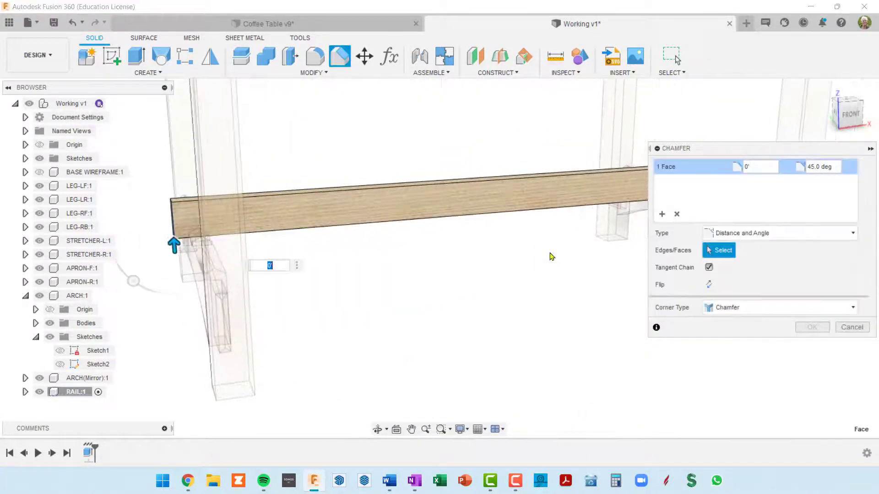
shift+middle_drag(552, 256, 439, 252)
scroll(484, 250, down, 4)
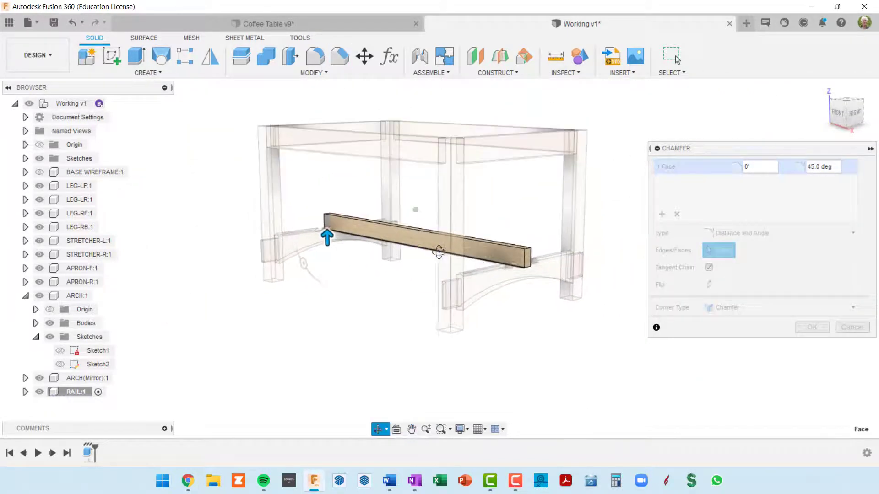
scroll(439, 252, up, 5)
click(575, 252)
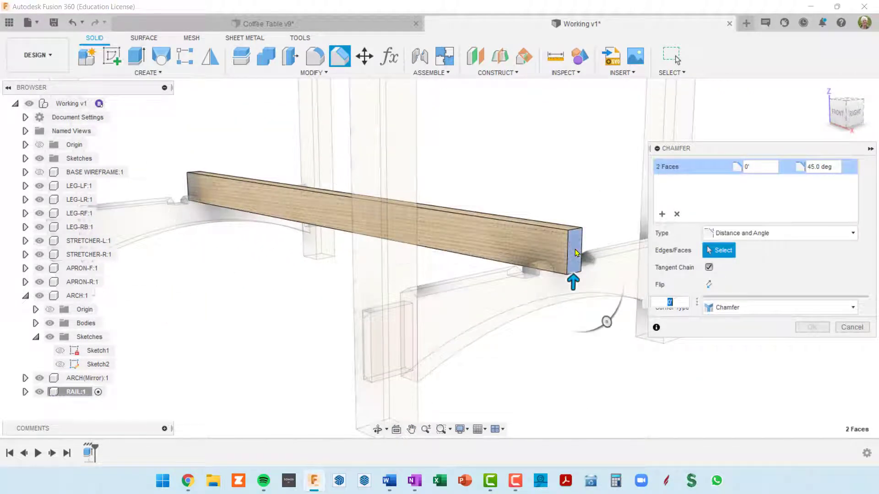
scroll(577, 255, down, 5)
mouse_move(576, 256)
shift+middle_down()
mouse_move(558, 271)
mouse_move(568, 268)
shift+middle_up()
scroll(506, 275, up, 8)
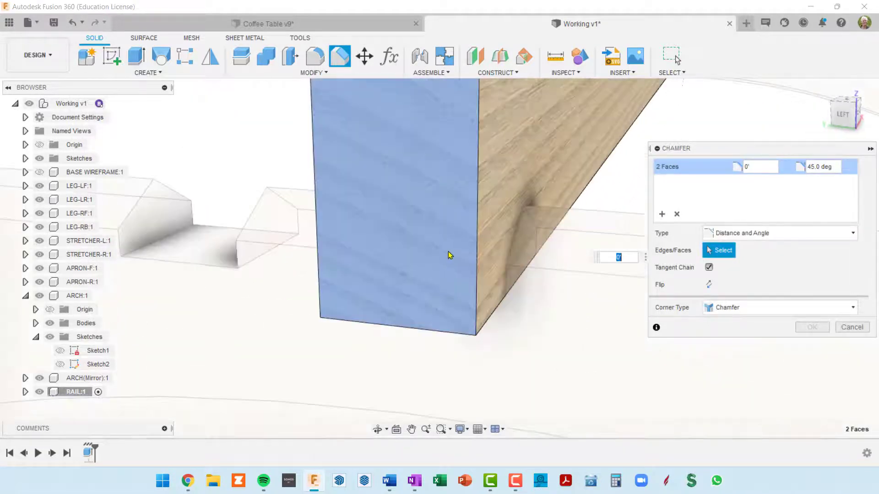
scroll(450, 255, down, 6)
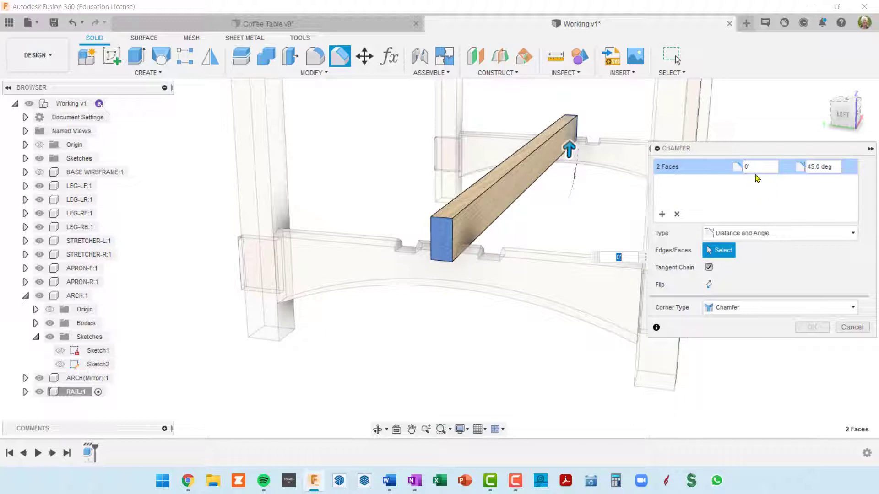
Set the end chamfer's angle to 30 degrees and its distance to railDep/2
click(808, 167)
key(BackSpace)
key(Delete)
text(30)
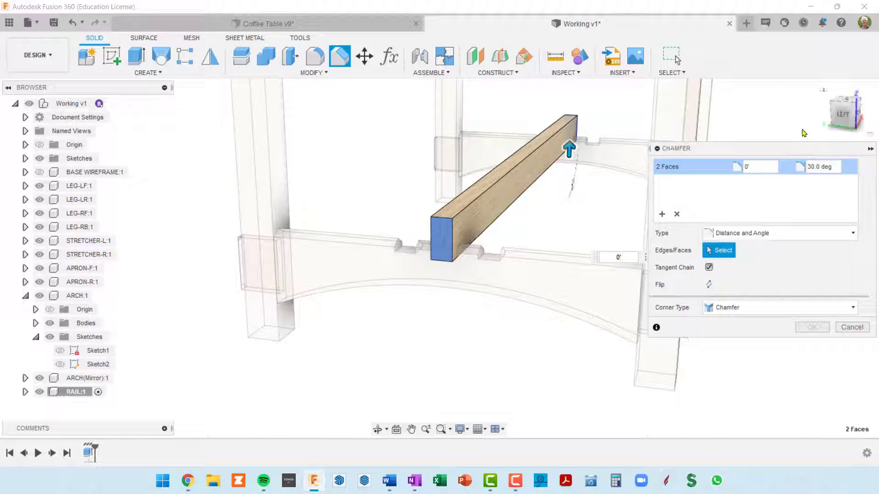
click(759, 166)
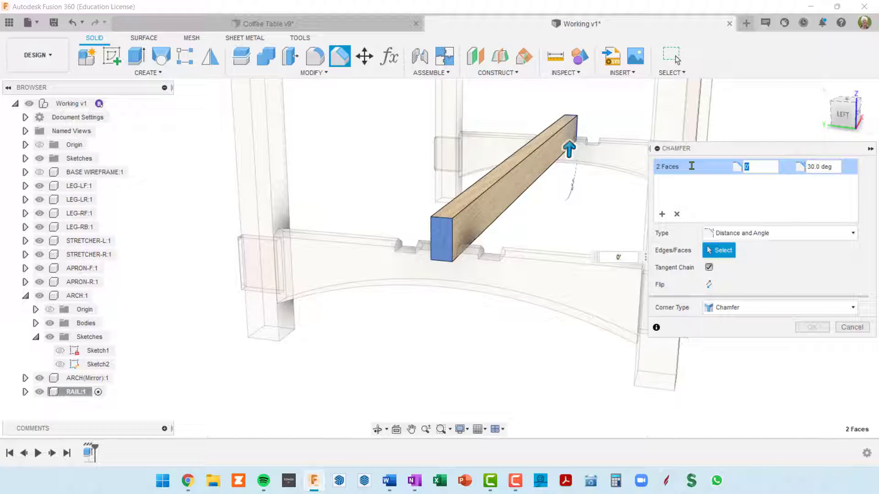
text(rail)
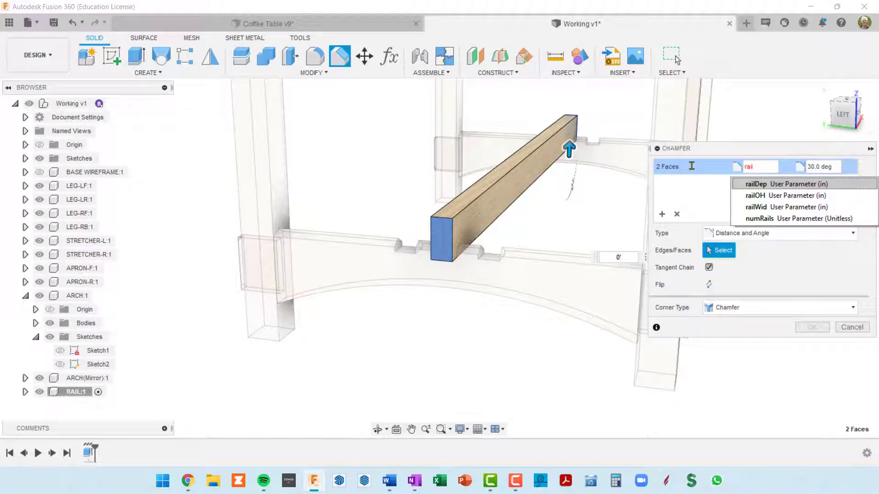
click(756, 187)
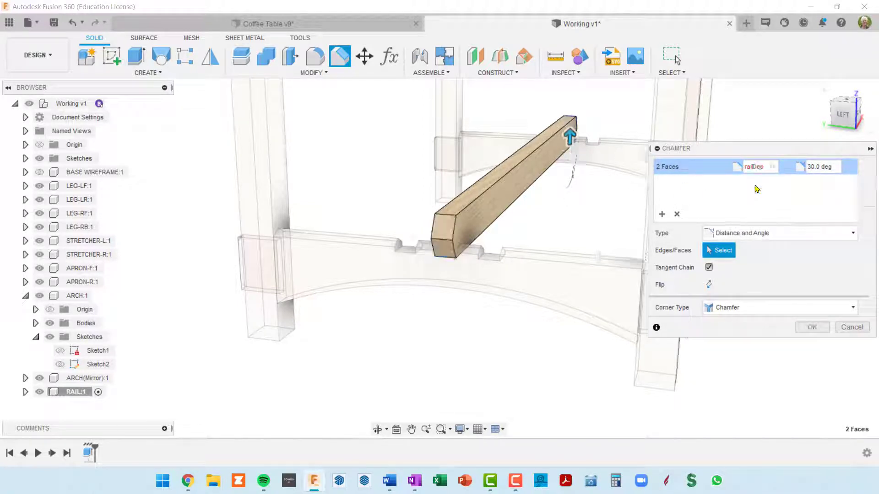
text(/2)
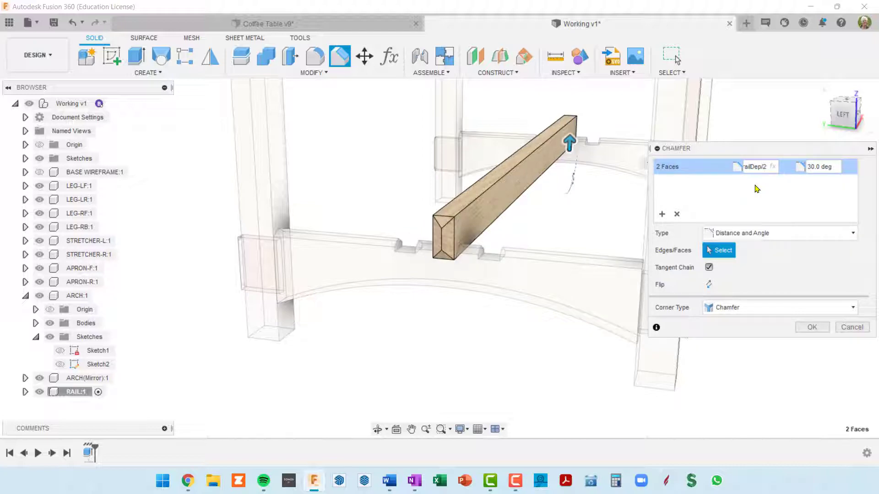
Check the chamfer preview on both ends of the rail and apply it
scroll(448, 268, up, 3)
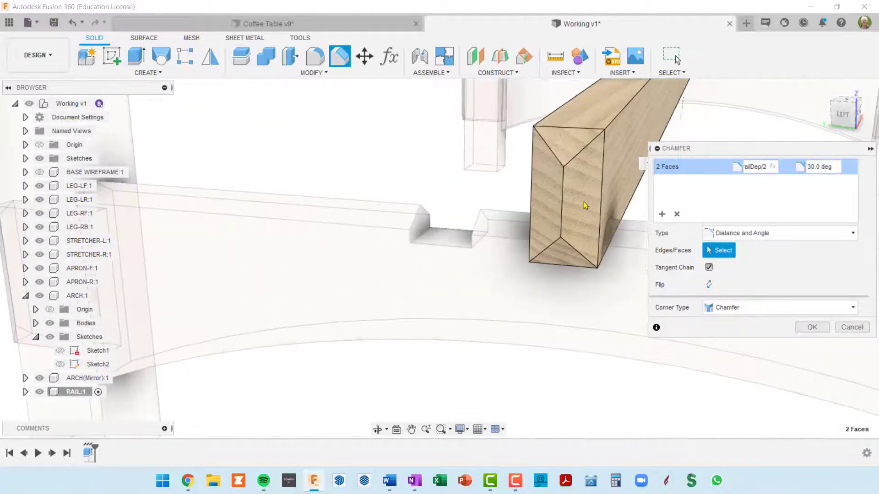
scroll(586, 203, down, 3)
shift+middle_drag(579, 219, 508, 243)
scroll(558, 243, down, 4)
middle_drag(596, 251, 433, 277)
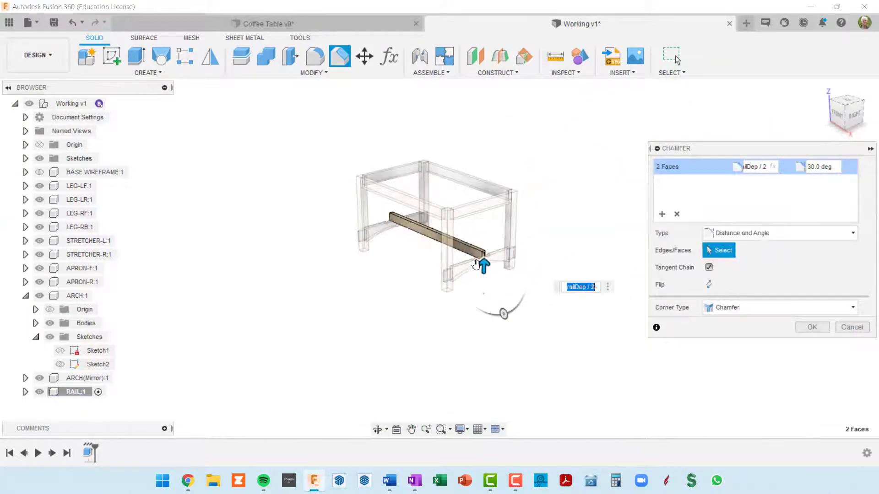
scroll(487, 263, up, 5)
scroll(471, 247, down, 6)
shift+middle_drag(470, 247, 549, 247)
scroll(433, 242, up, 5)
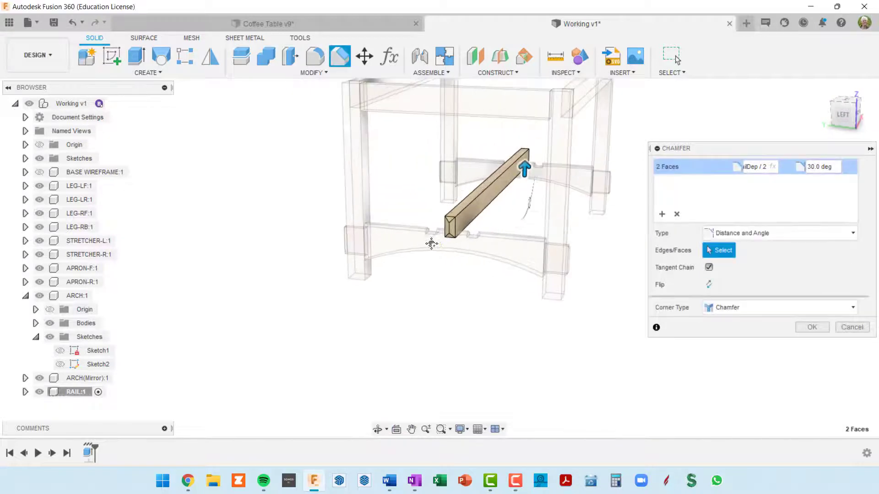
click(812, 328)
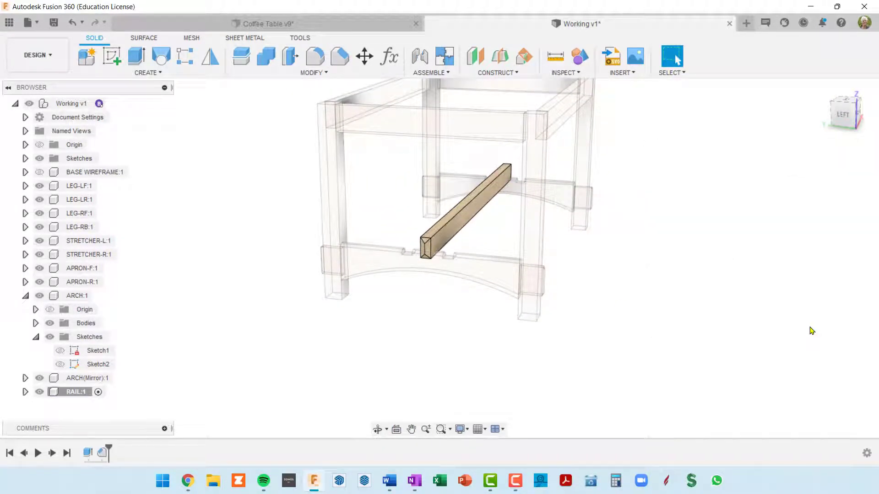
Activate the top-level assembly, advance the history marker past the rail pattern, and inspect the chamfered ends of all rails
mouse_move(98, 104)
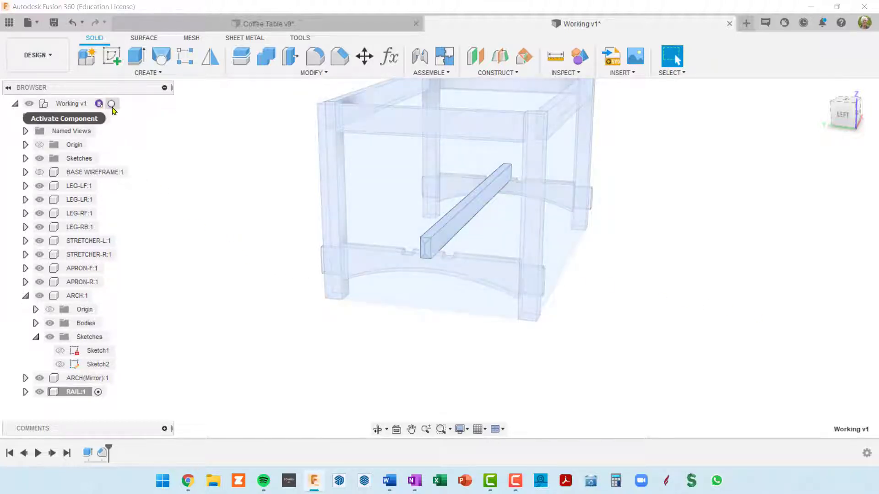
click(112, 104)
click(692, 366)
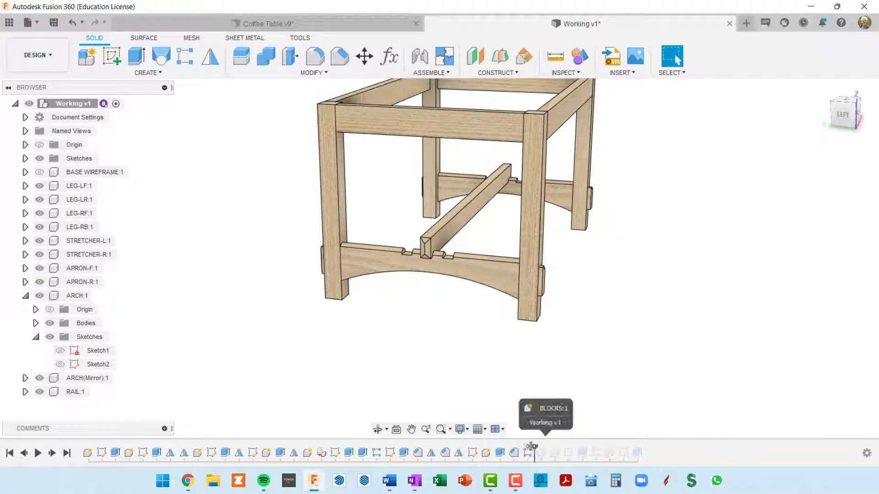
drag(520, 446, 532, 446)
scroll(443, 249, up, 6)
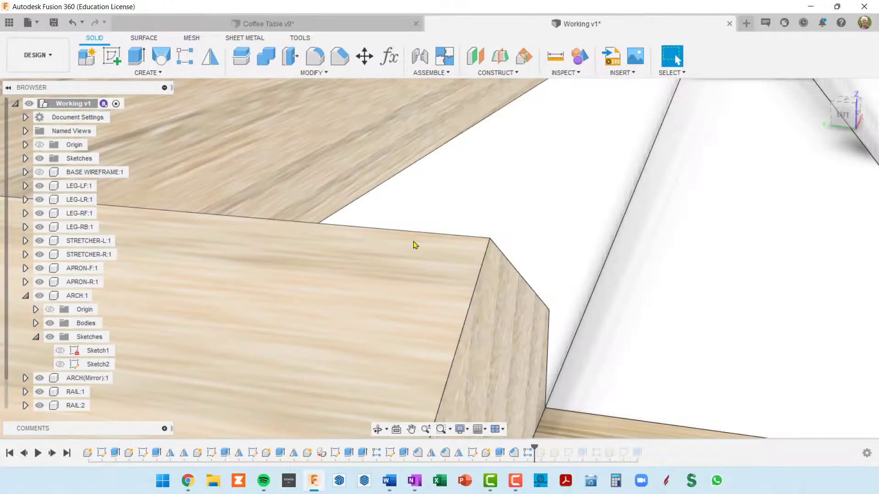
scroll(415, 244, down, 2)
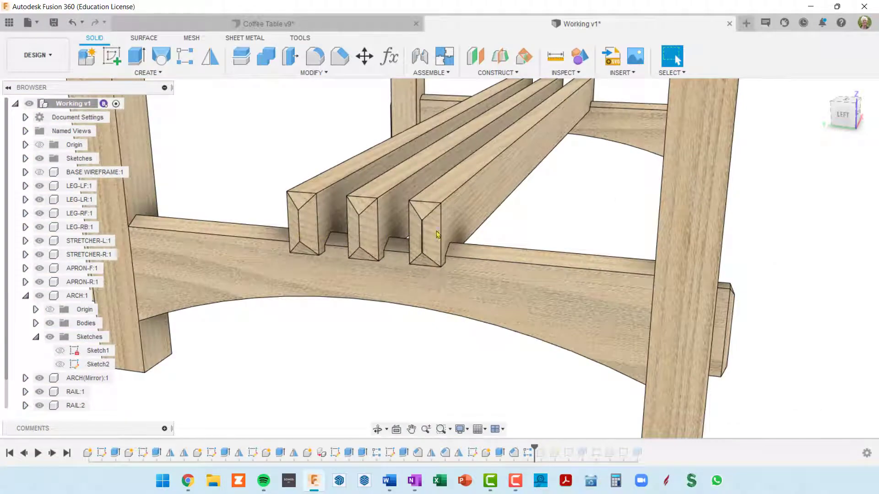
scroll(444, 232, down, 3)
shift+middle_drag(460, 252, 439, 238)
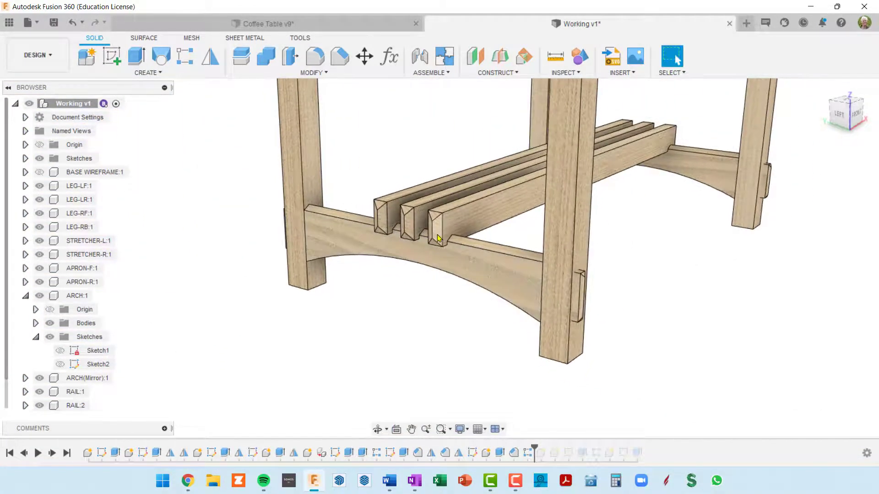
scroll(439, 237, up, 3)
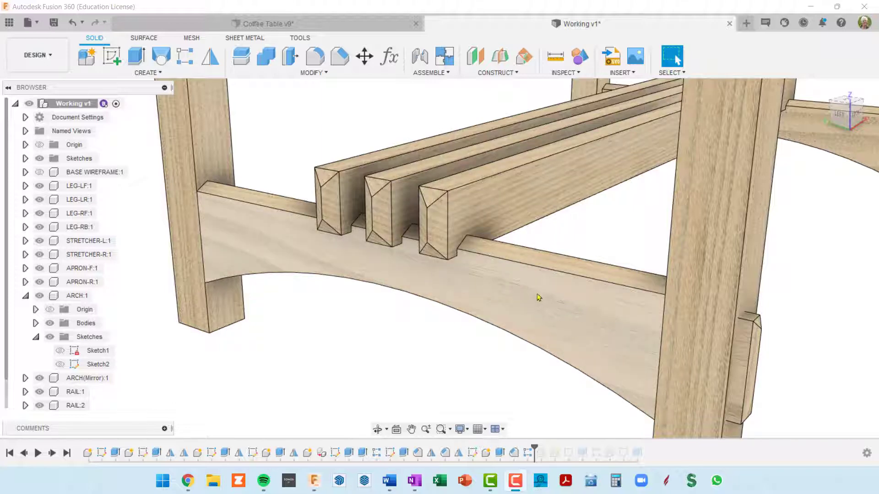
scroll(539, 297, down, 2)
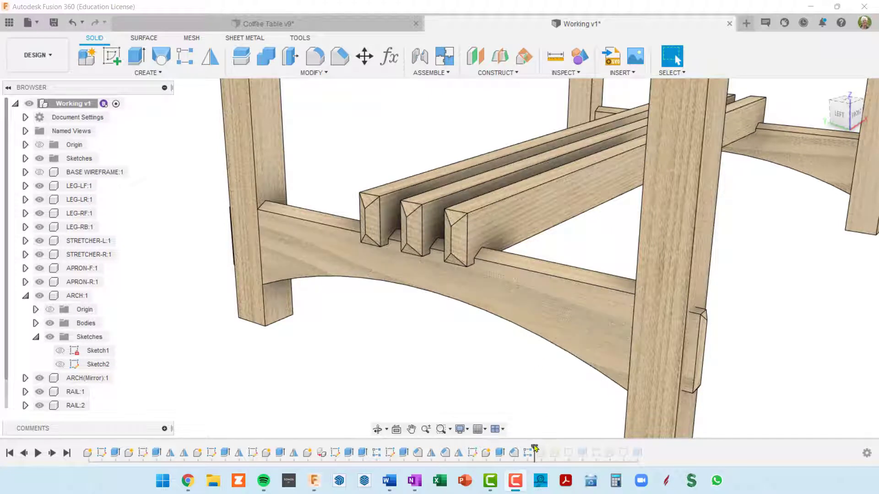
Roll the history marker back to before the rail pattern and activate the RAIL:1 component, expanding its contents
drag(533, 440, 516, 439)
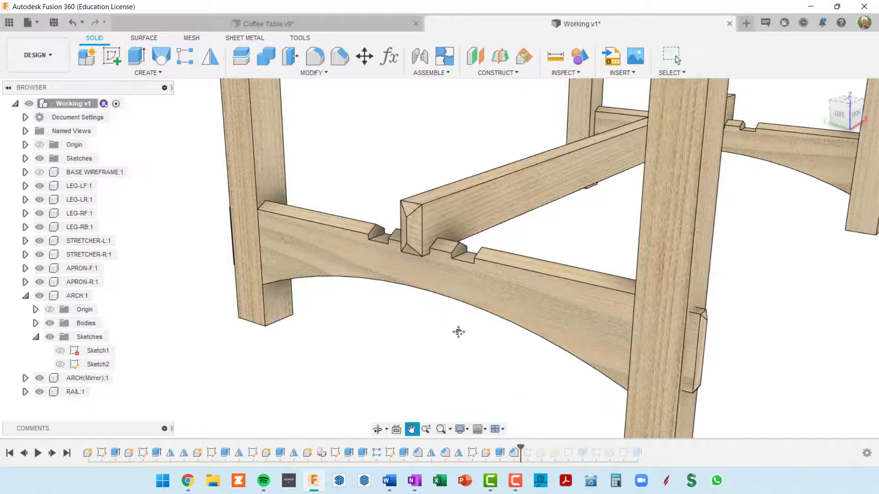
middle_drag(457, 334, 492, 344)
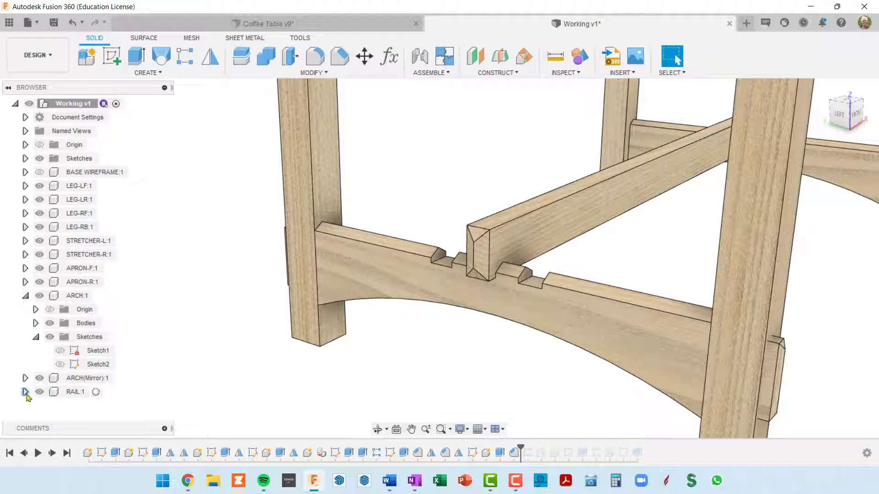
click(96, 393)
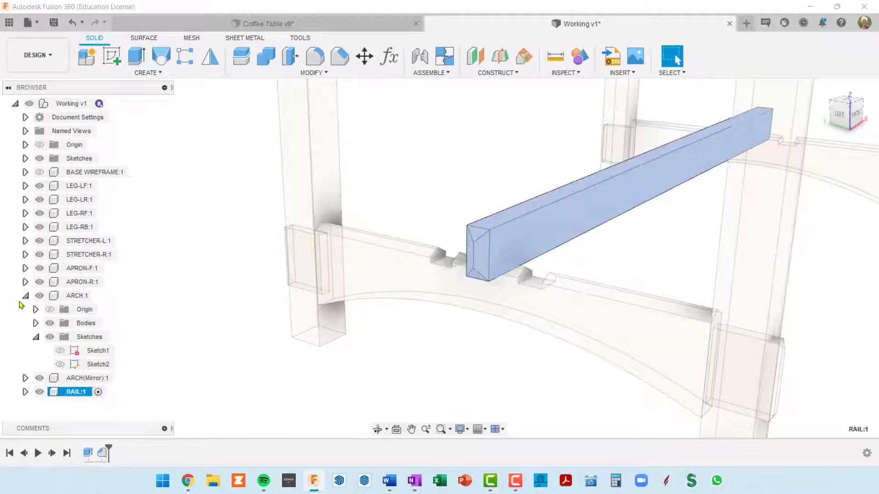
click(25, 296)
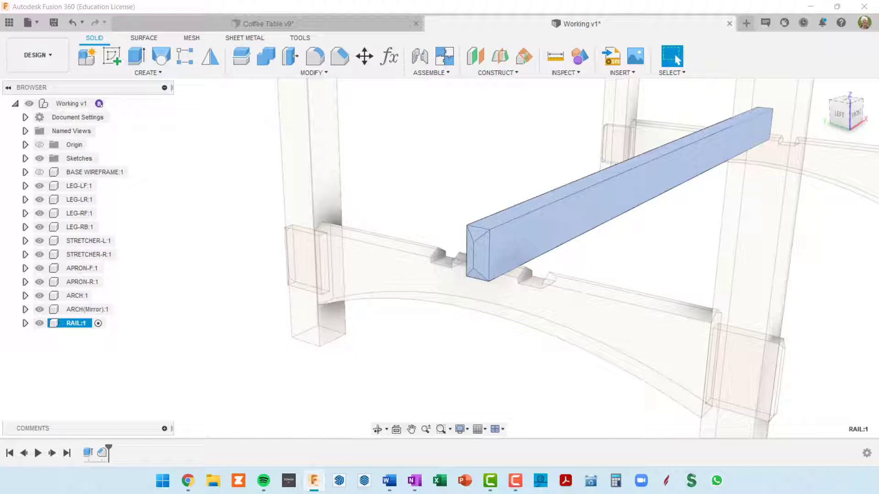
click(25, 323)
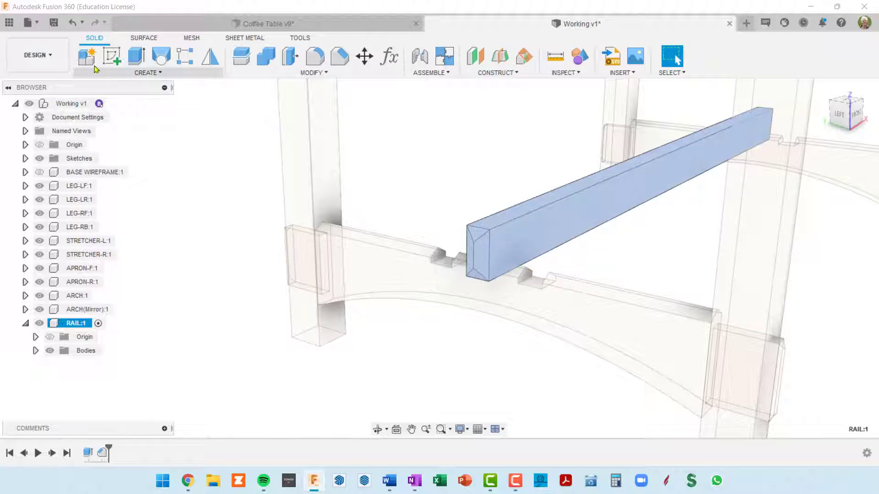
Create a sketch on the rail's long front side face, framing the area where it crosses the arch
click(115, 60)
click(516, 252)
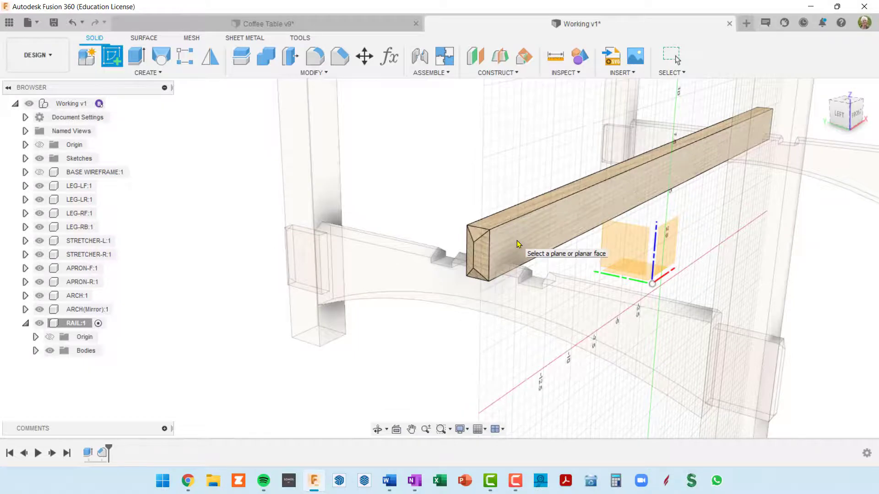
click(517, 243)
scroll(432, 284, up, 5)
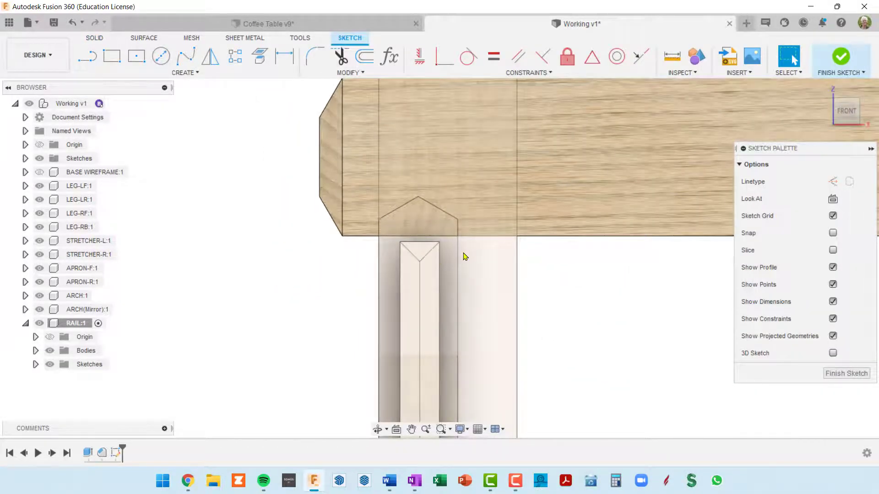
mouse_move(533, 268)
middle_down()
mouse_move(686, 308)
mouse_move(639, 318)
mouse_move(575, 300)
middle_up()
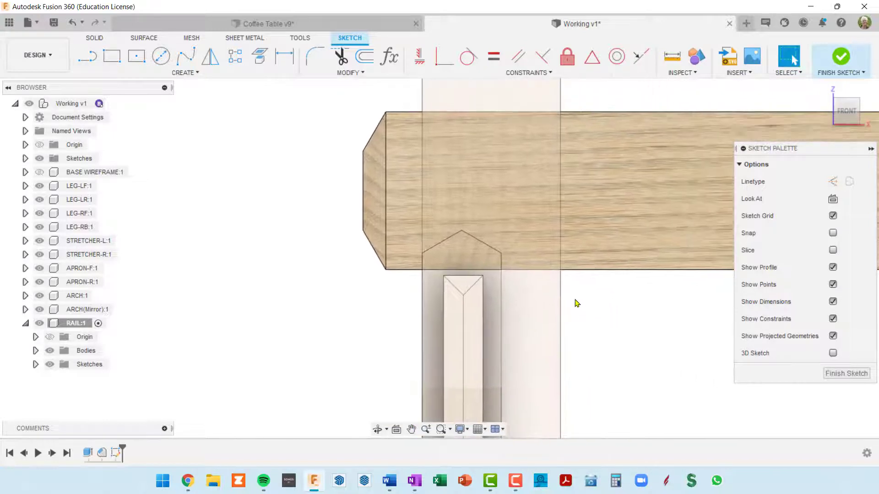
scroll(577, 304, down, 5)
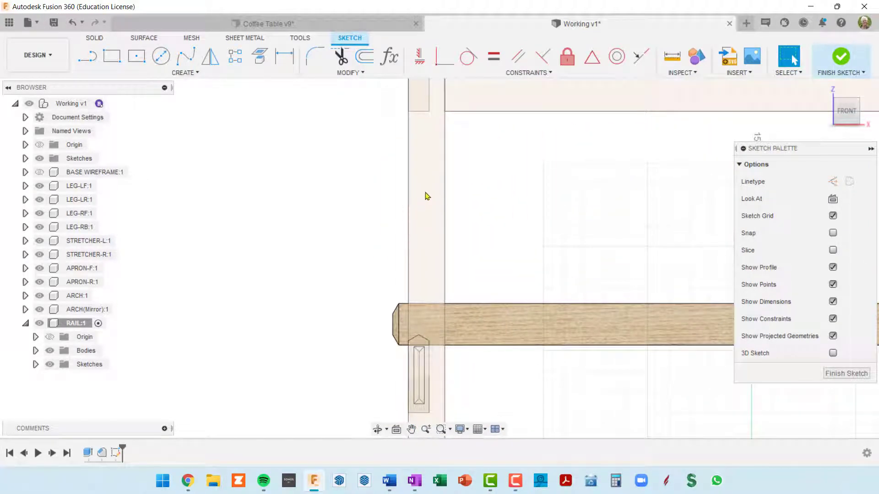
click(39, 213)
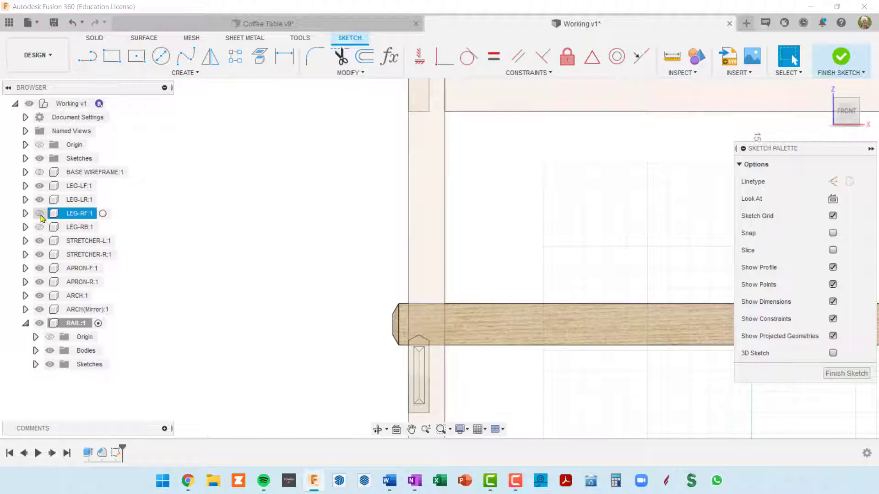
click(40, 214)
click(40, 227)
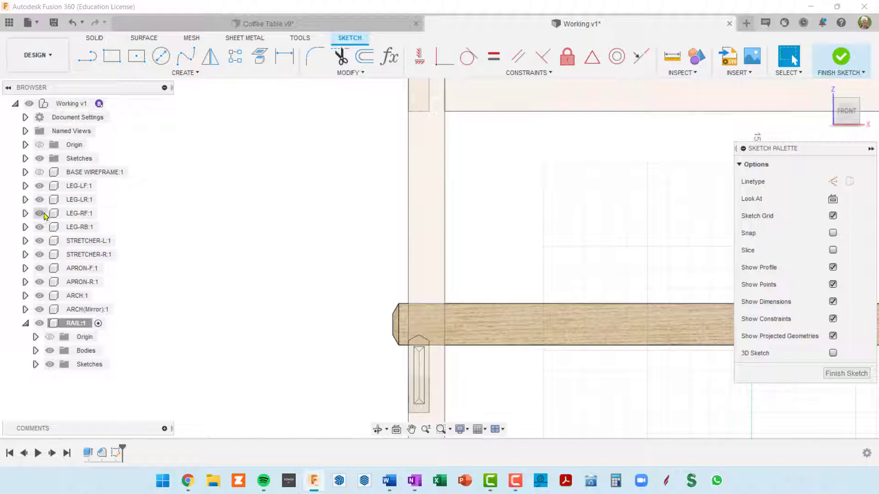
Hide the LEG-LF:1 component and frame the rail's end where it crosses the arch
click(40, 186)
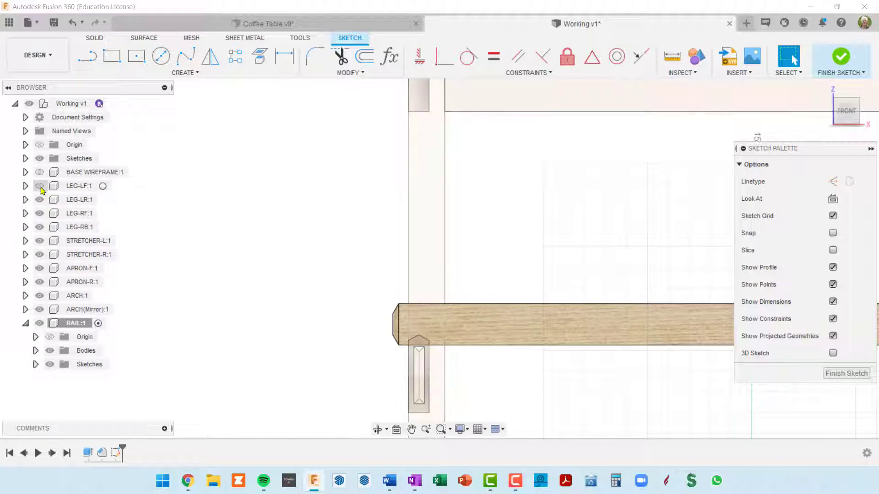
scroll(421, 314, up, 1)
scroll(428, 314, down, 2)
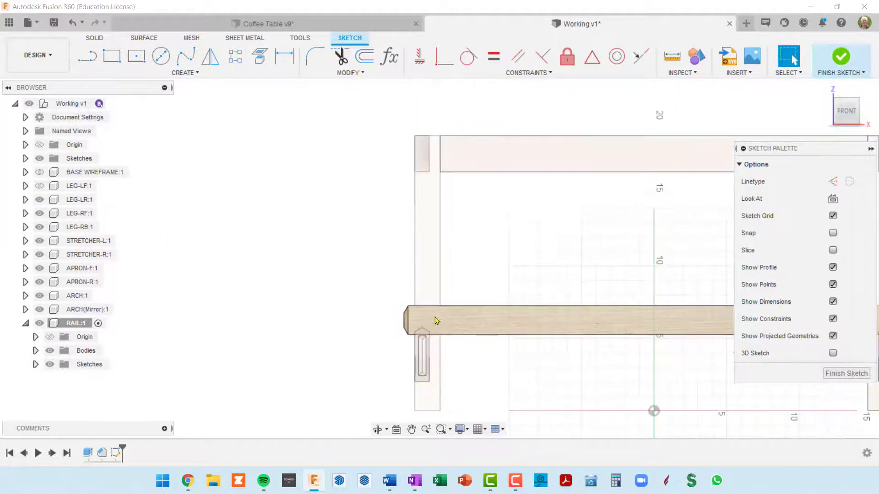
scroll(435, 323, up, 1)
scroll(432, 321, up, 1)
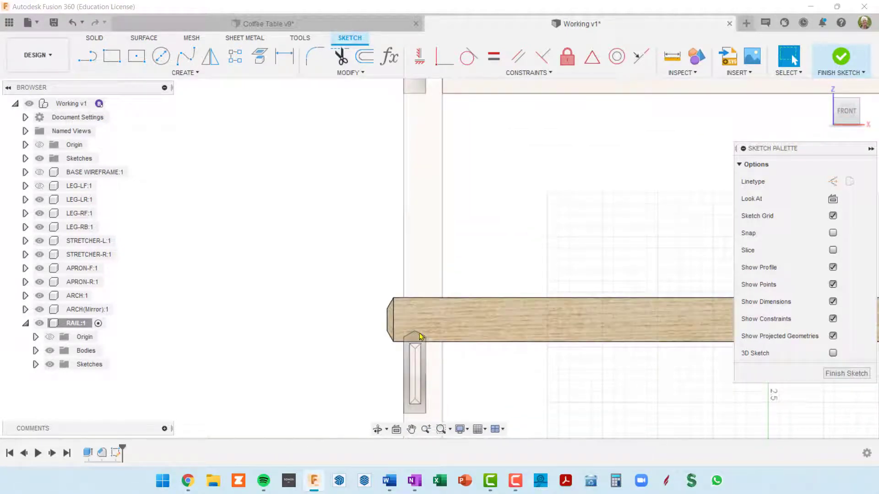
scroll(405, 343, up, 2)
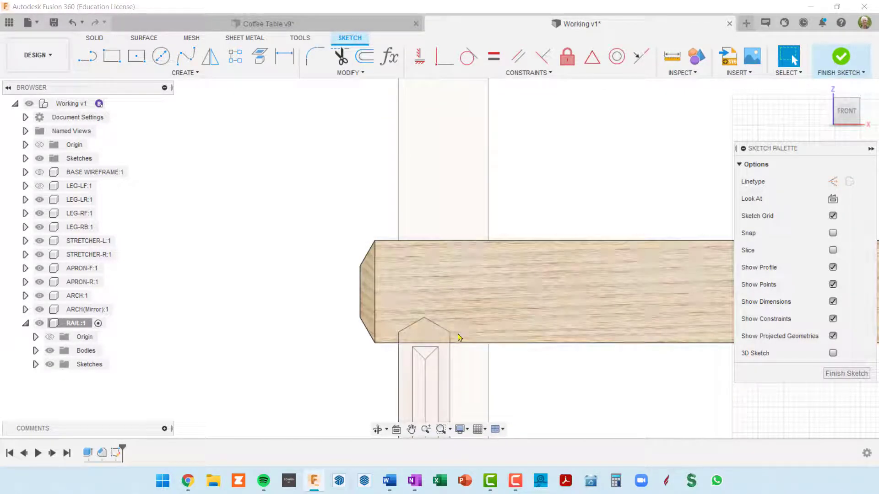
scroll(457, 352, down, 2)
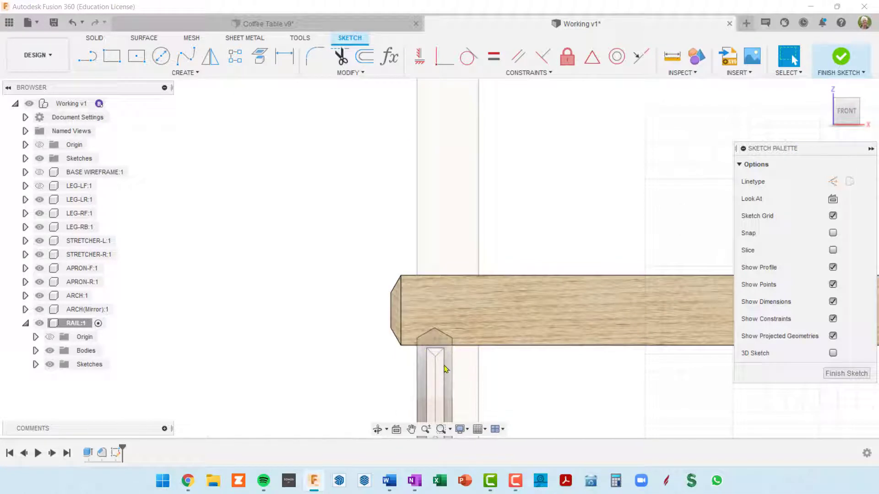
middle_drag(444, 369, 412, 293)
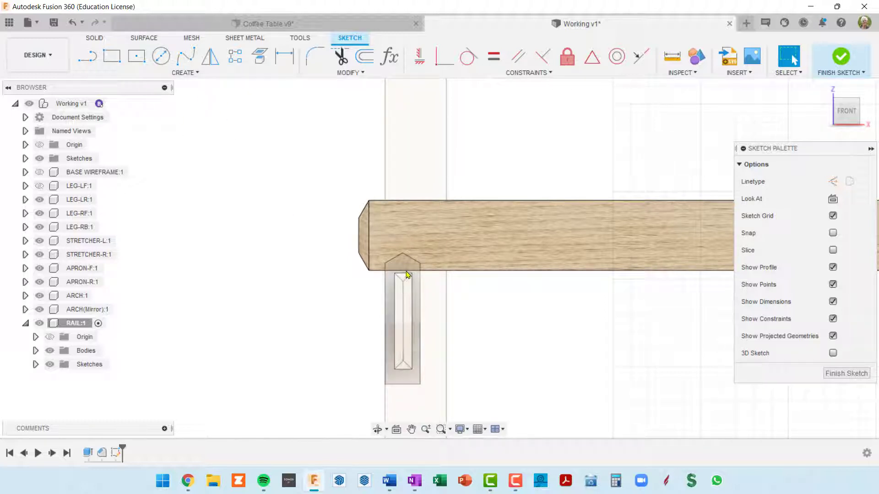
click(112, 57)
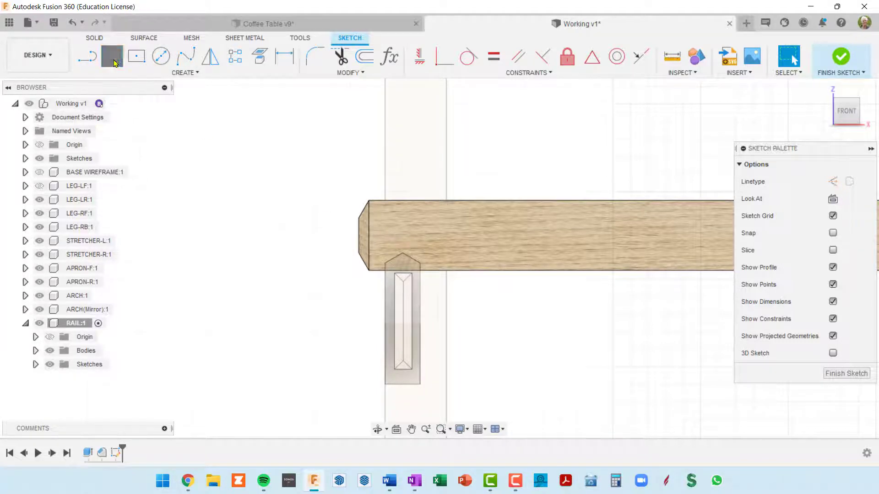
click(216, 173)
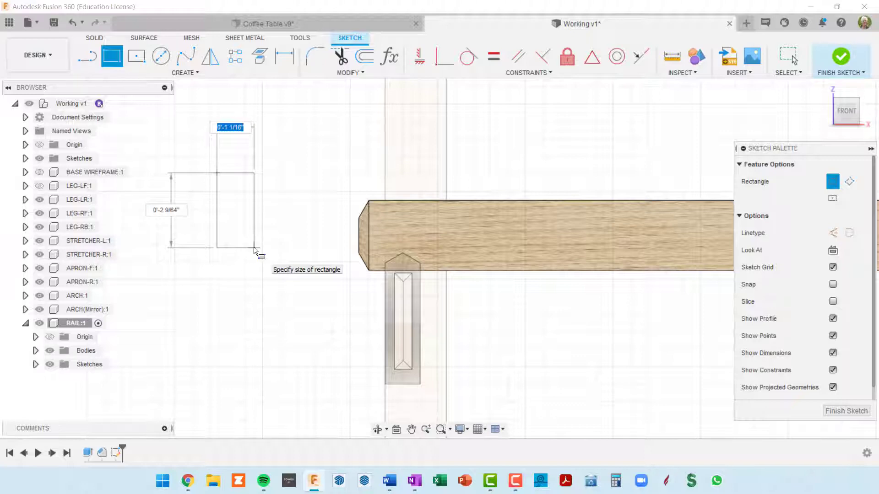
key(Escape)
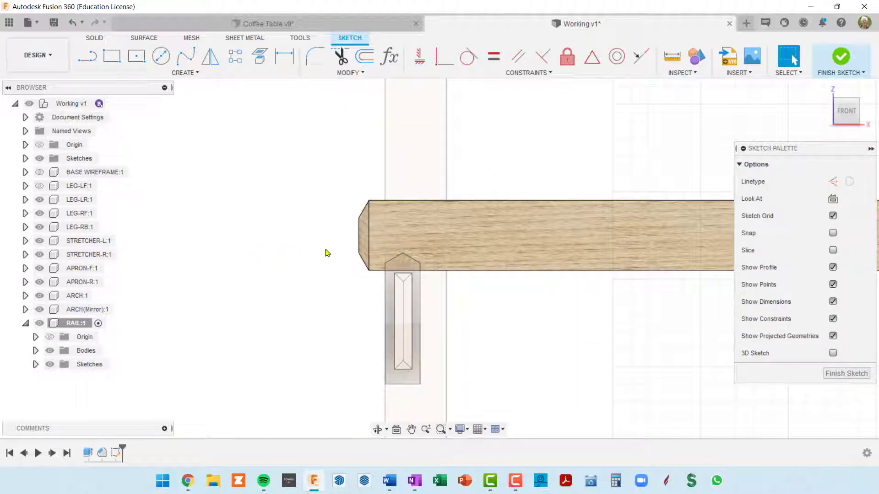
Add a user parameter named railDadoDep in inches with the expression 1
key(shift+p)
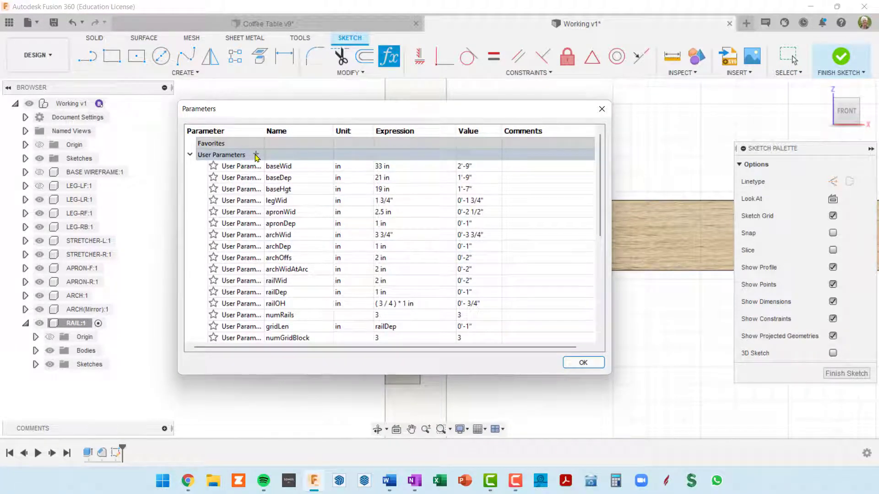
click(256, 155)
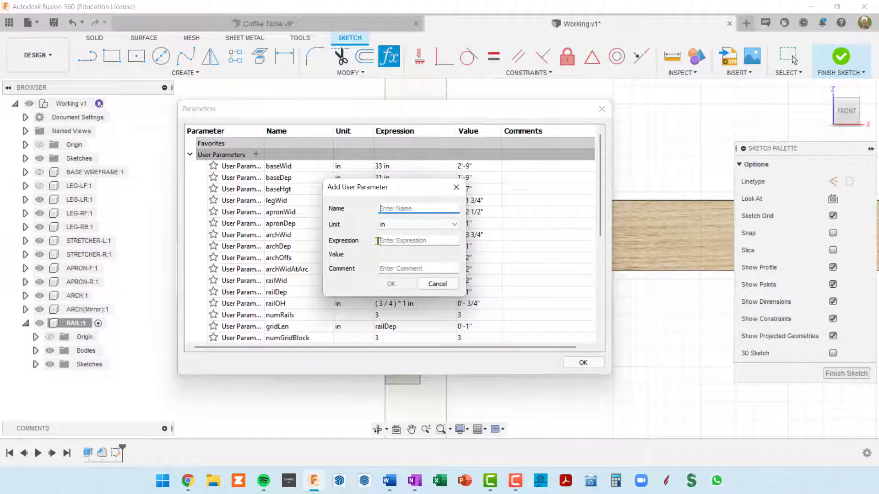
text(rai)
key(Tab)
key(Tab)
text(1)
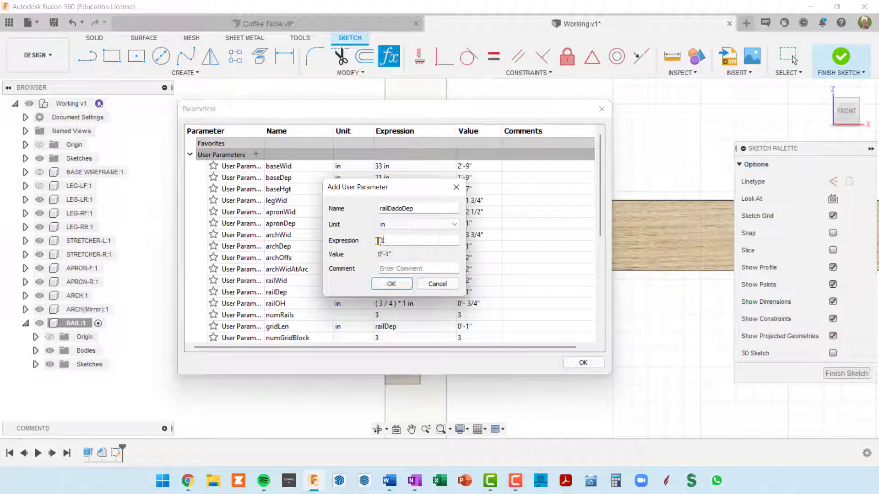
click(392, 284)
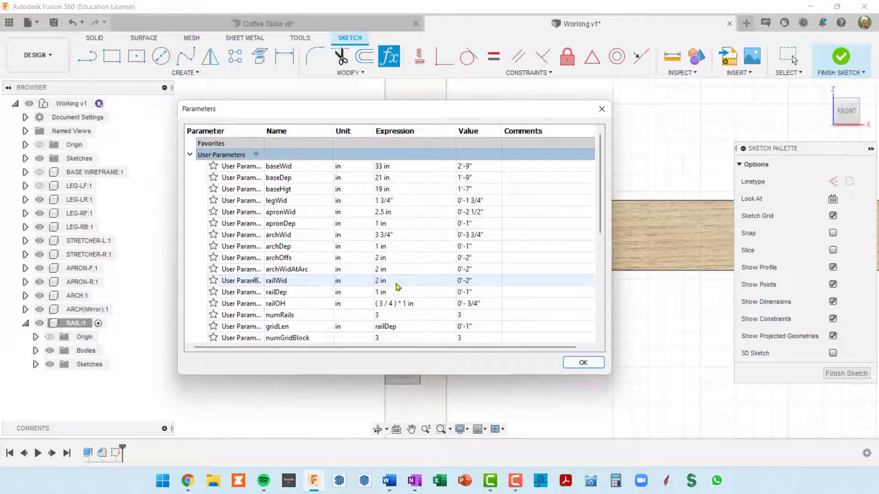
click(581, 362)
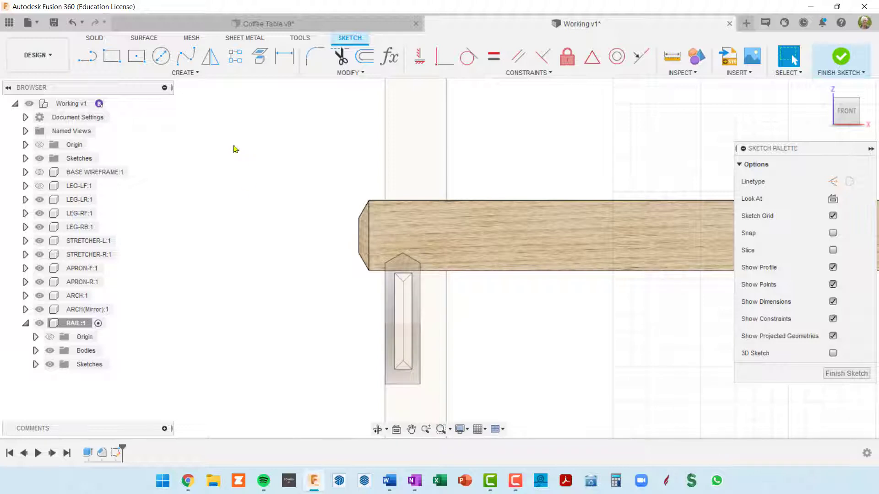
Sketch a rectangle archDep wide and railDadoDep high in the empty space beside the rail's end, and move it closer to the rail
click(112, 56)
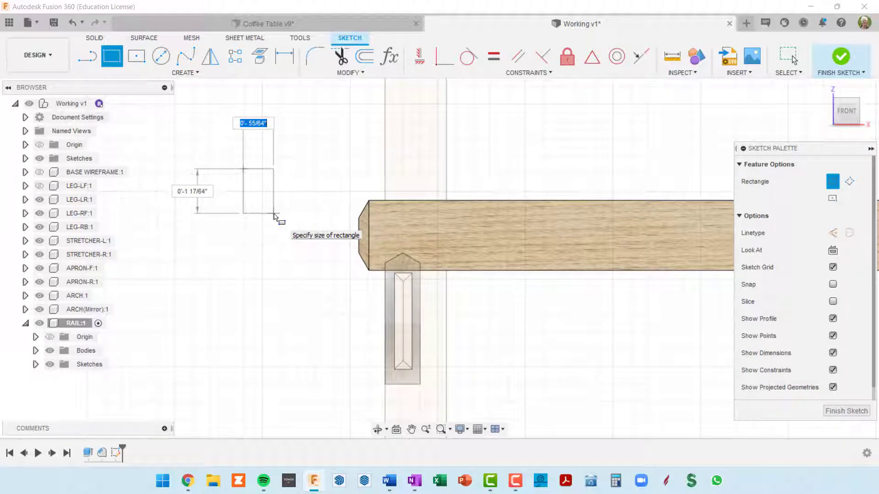
text(arch)
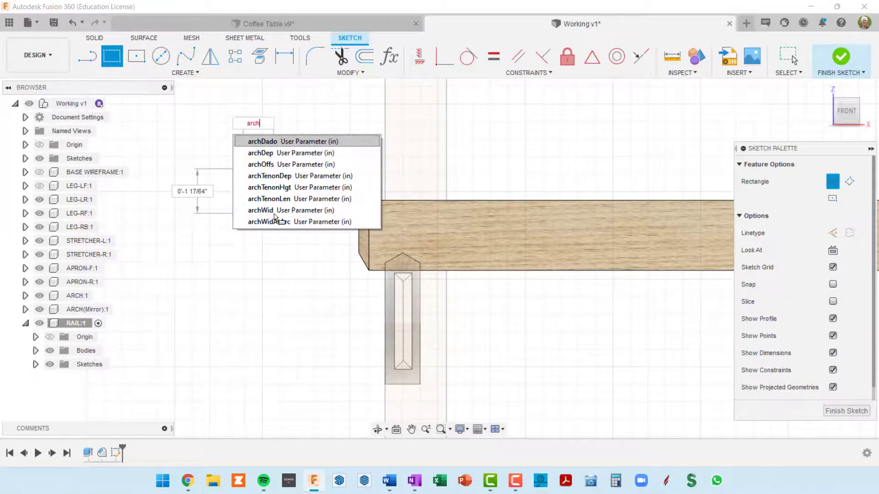
key(Down)
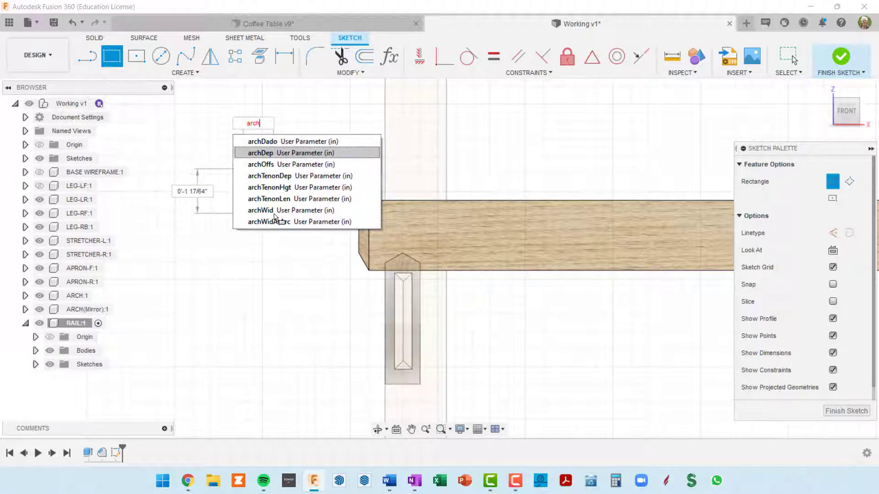
key(Tab)
key(Tab)
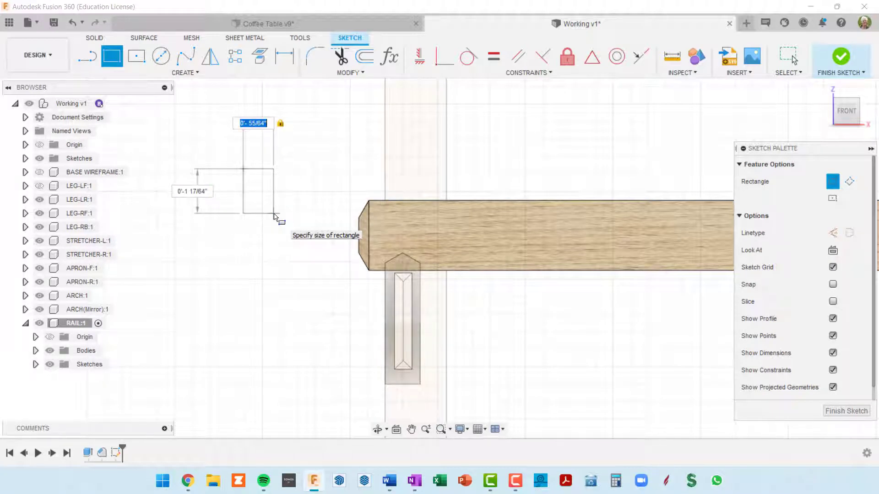
text(arch)
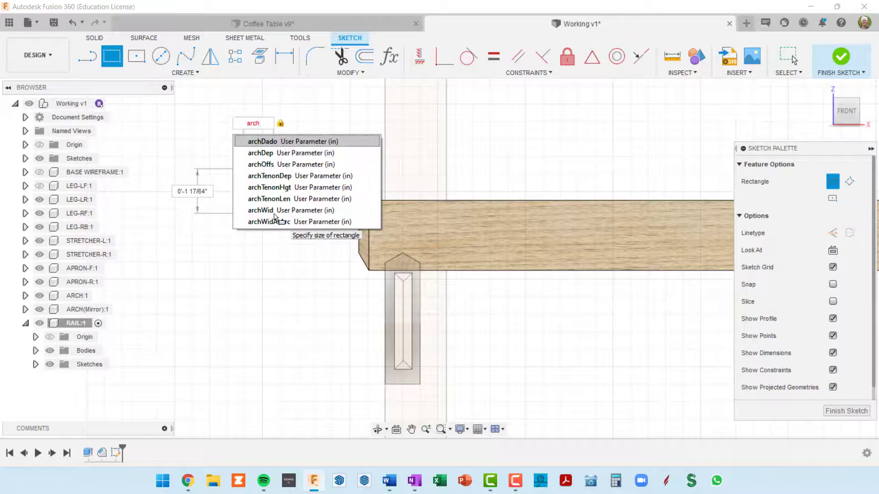
click(268, 154)
key(Tab)
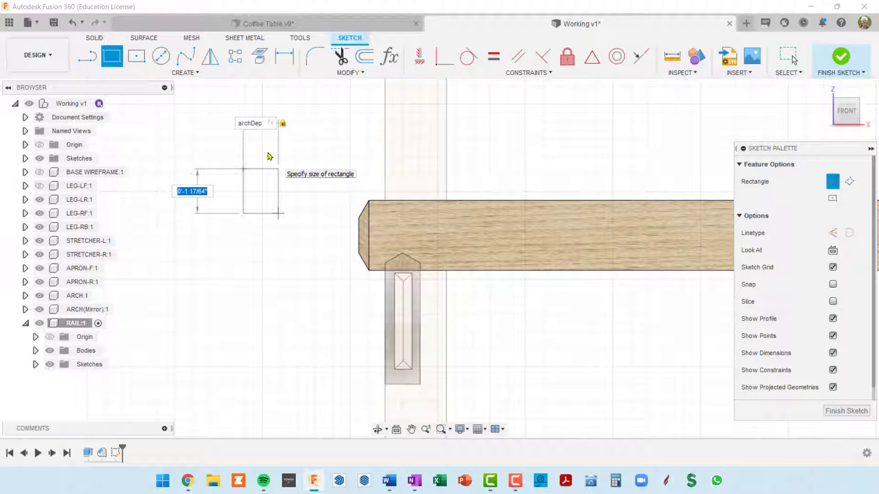
text(rai)
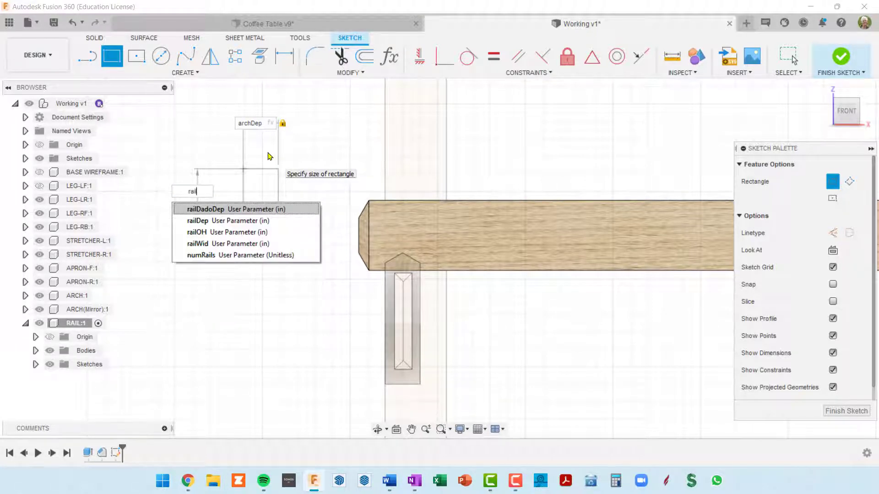
click(220, 210)
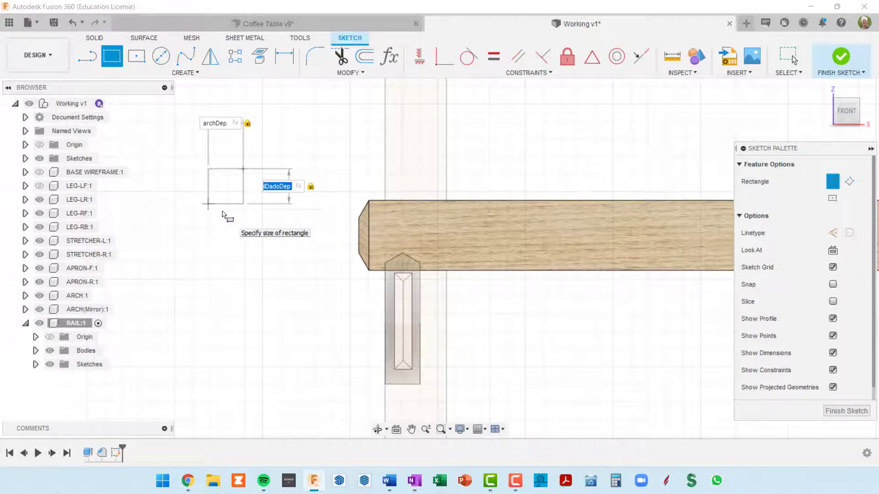
key(Return)
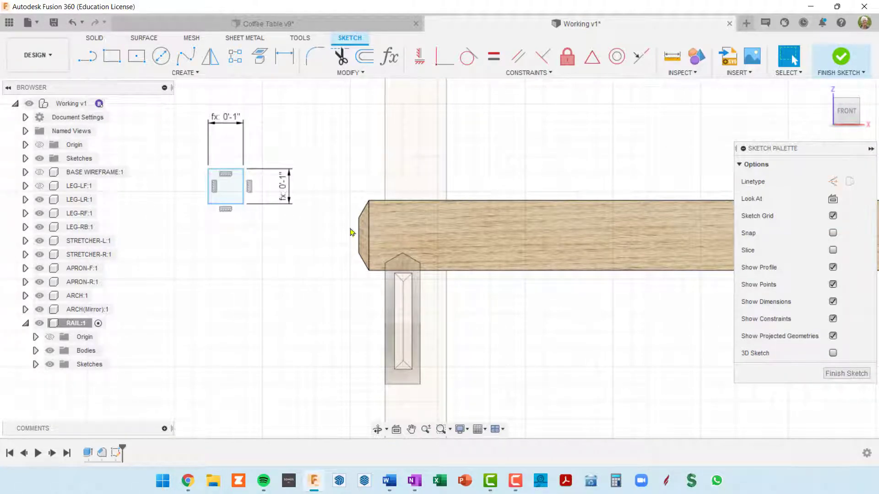
mouse_move(237, 173)
mouse_down()
mouse_move(362, 148)
mouse_move(411, 237)
mouse_move(416, 218)
mouse_move(410, 210)
mouse_move(289, 204)
mouse_up()
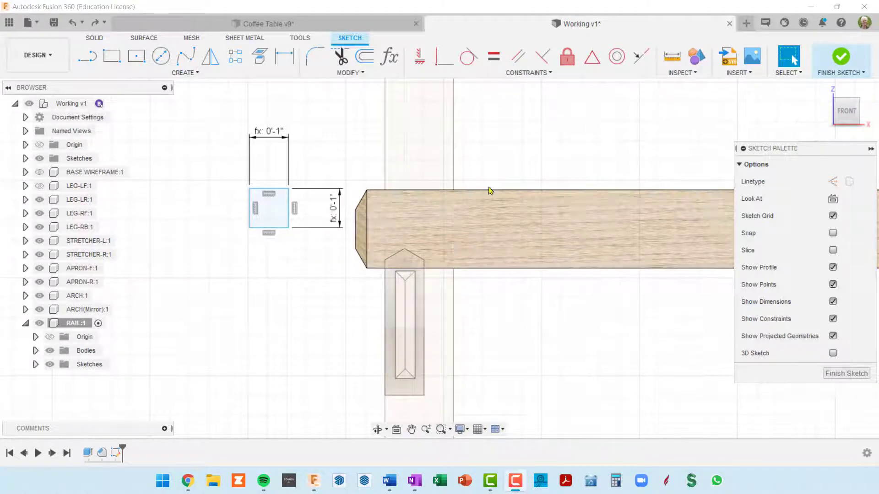
Draw a vertical construction line from the midpoint of the arch's width on the rail's lower edge to above the rail's upper edge
click(87, 57)
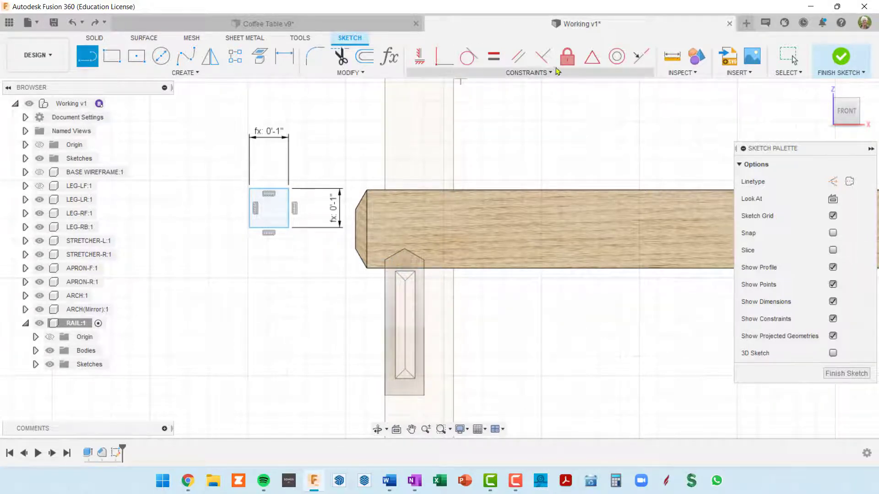
click(591, 62)
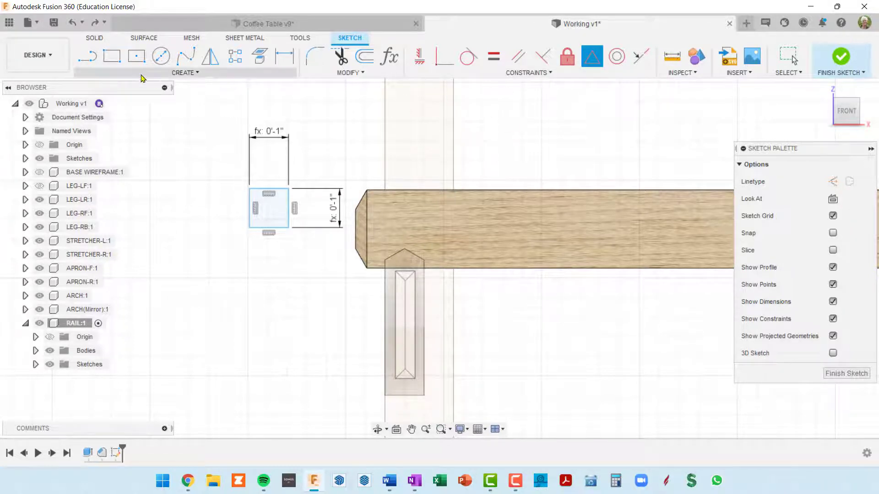
click(88, 58)
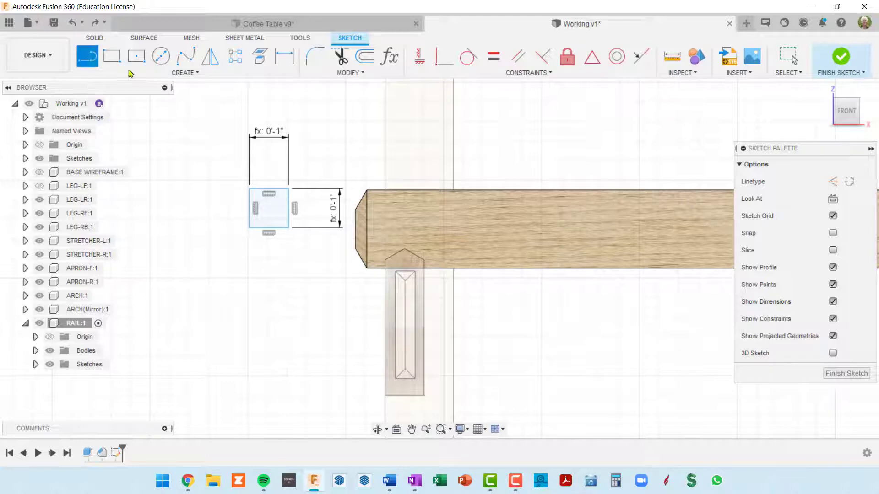
click(833, 183)
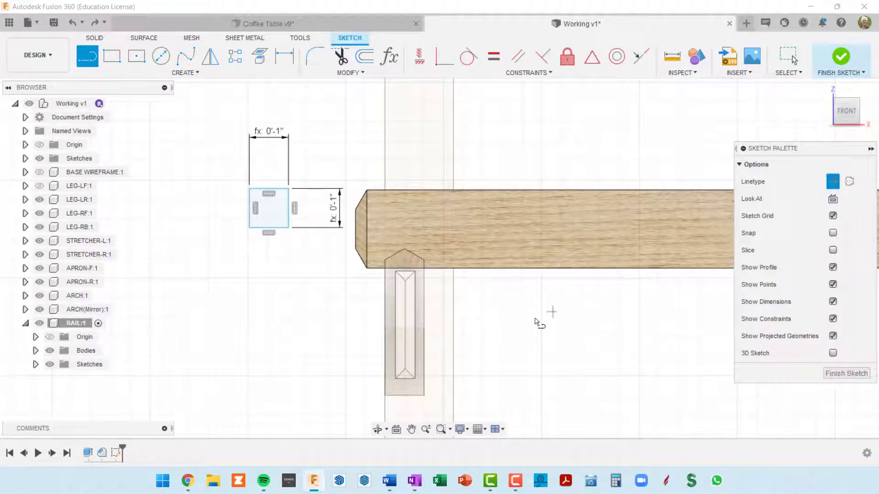
click(404, 270)
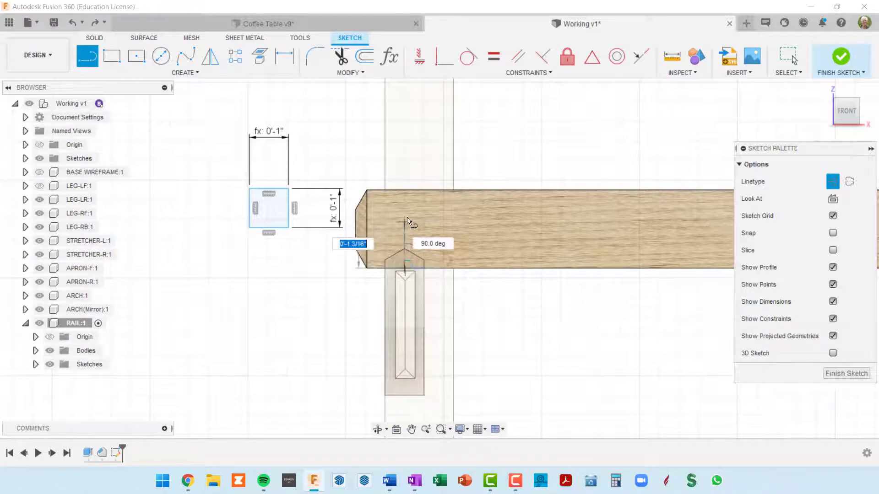
click(404, 165)
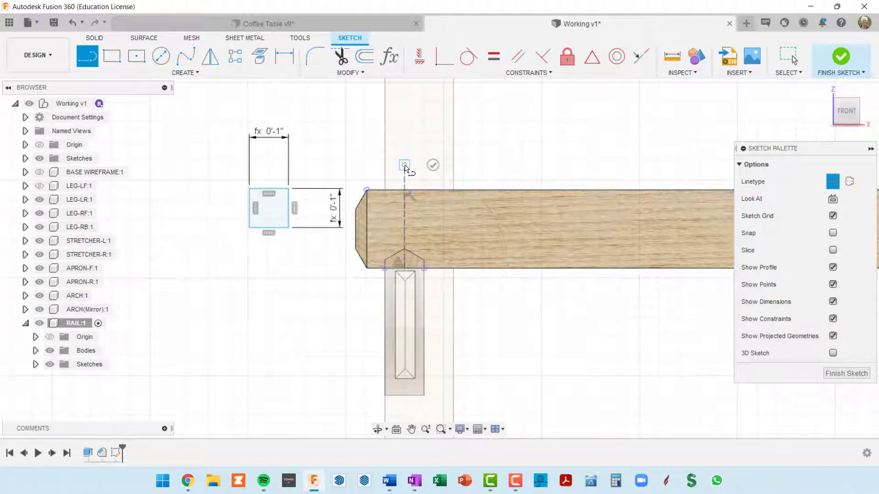
click(433, 165)
scroll(469, 296, up, 1)
scroll(469, 297, up, 1)
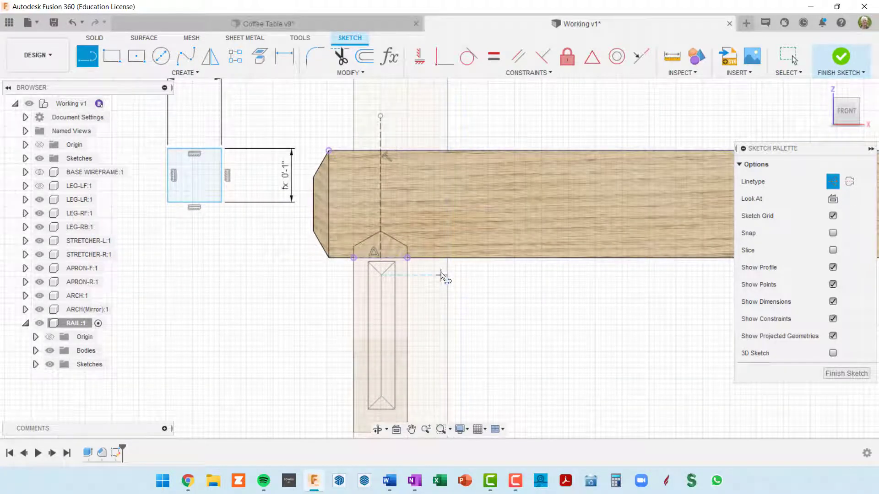
key(Escape)
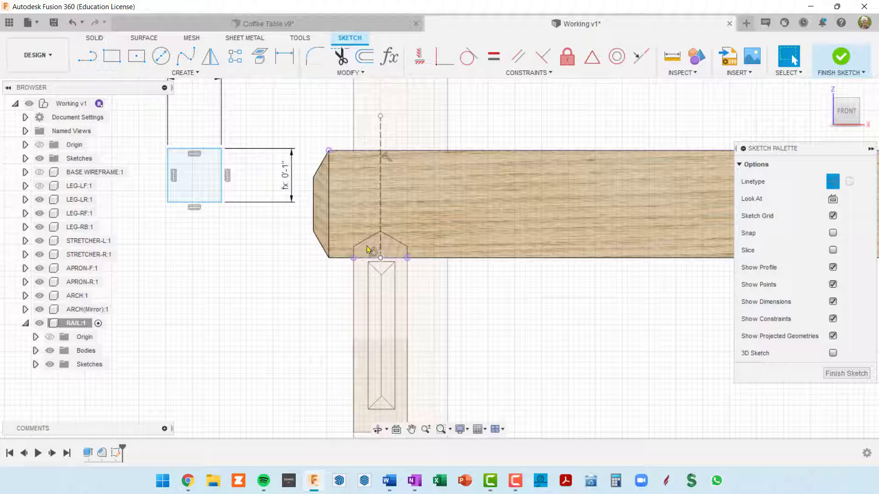
Constrain the midpoint of the rectangle's lower edge to the construction line's lower endpoint on the rail and finish the sketch
scroll(415, 156, down, 2)
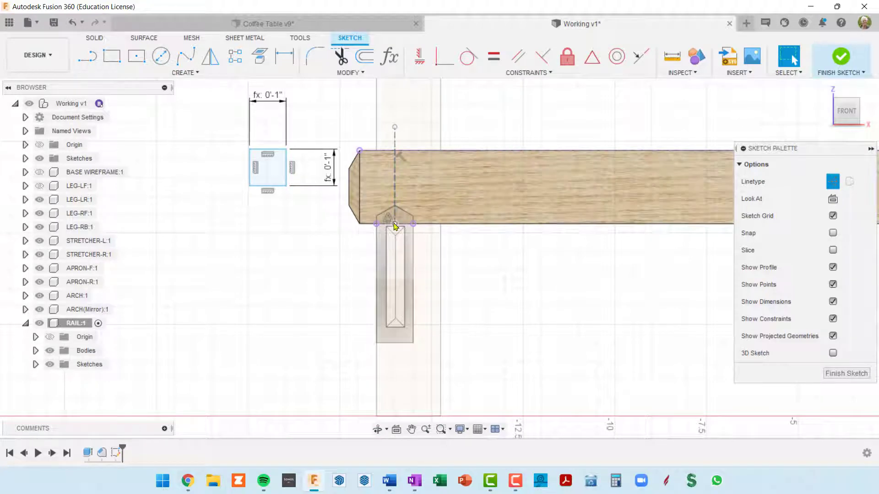
click(592, 57)
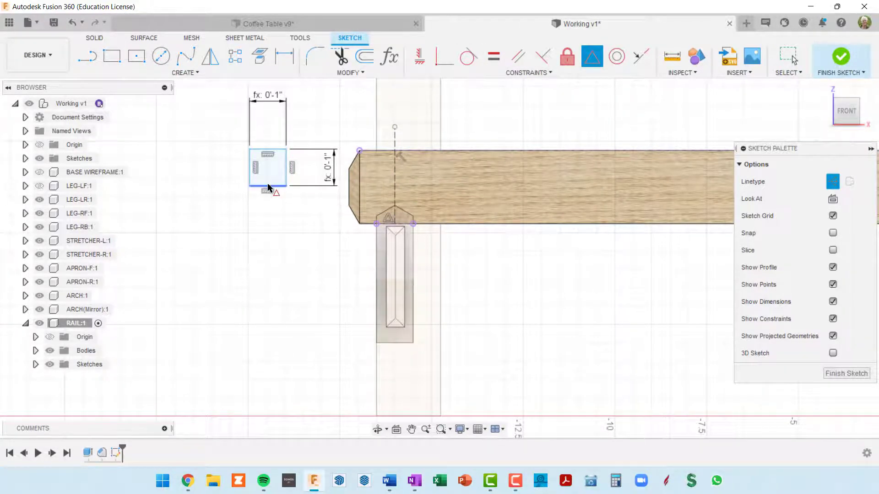
click(395, 223)
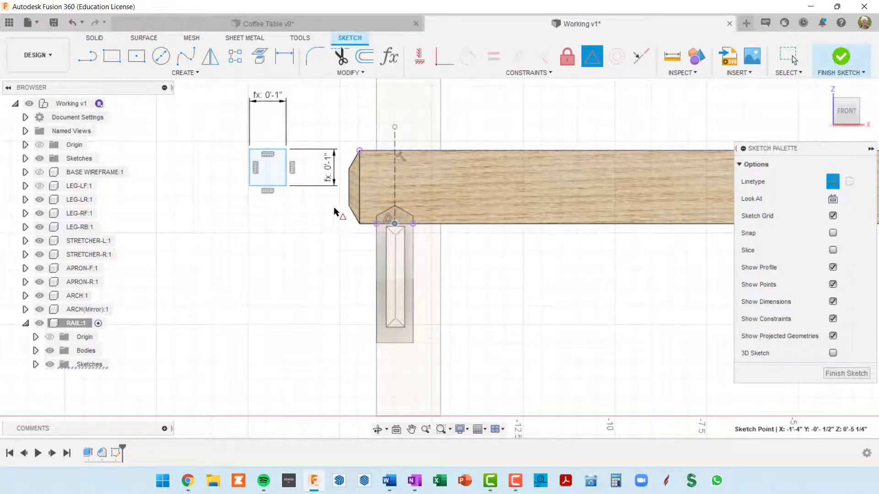
click(266, 186)
scroll(422, 236, up, 2)
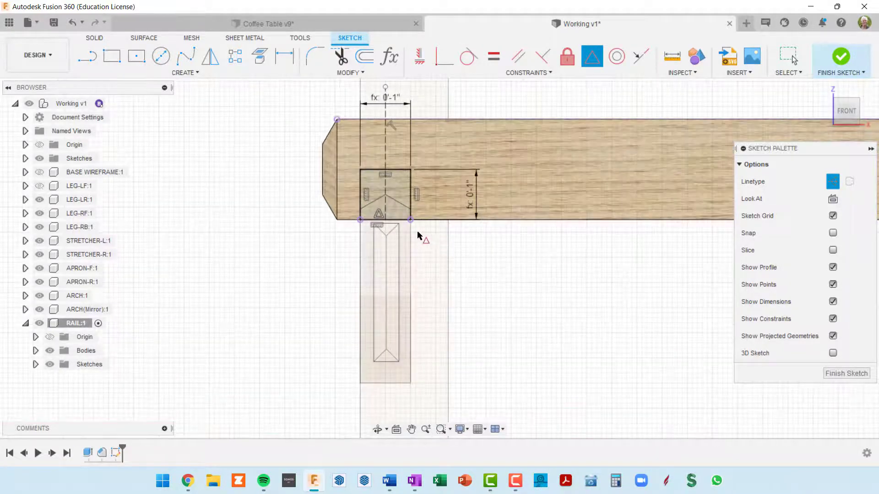
scroll(408, 232, up, 2)
scroll(464, 251, down, 2)
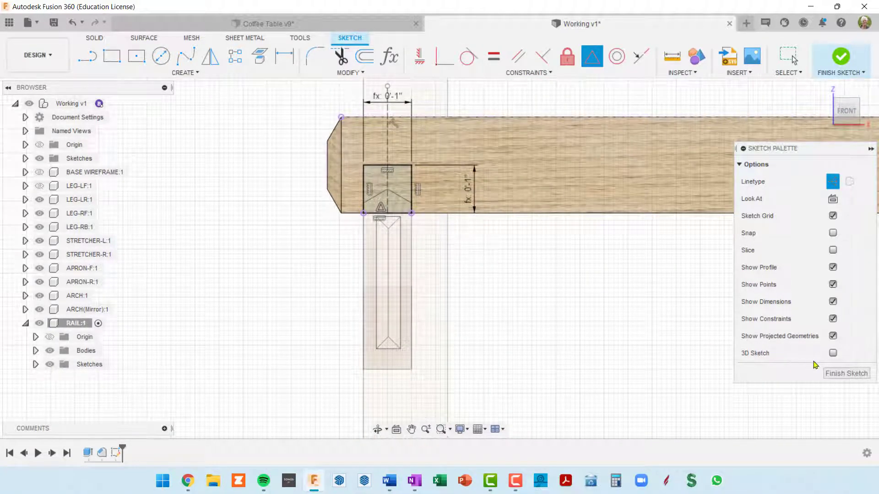
click(841, 373)
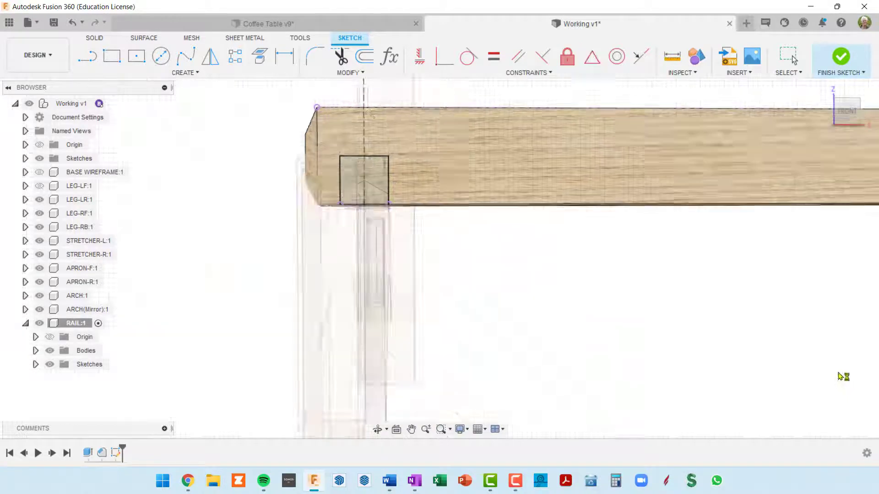
Set up an Extrude of the dado rectangle into the rail as a Cut with the extent type All
scroll(534, 276, up, 3)
scroll(499, 256, down, 4)
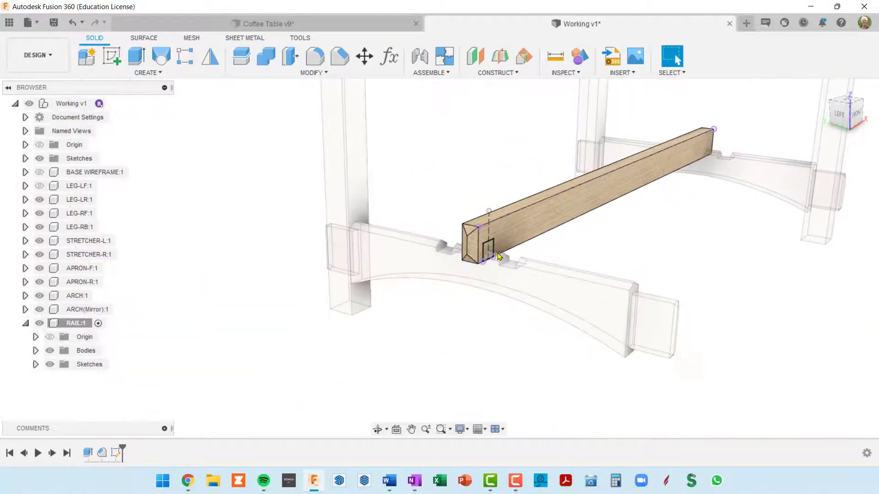
scroll(494, 259, up, 1)
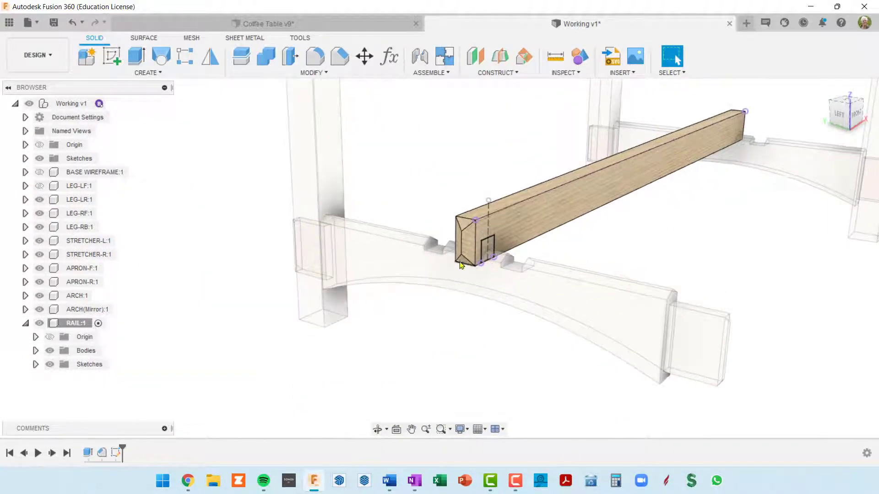
key(e)
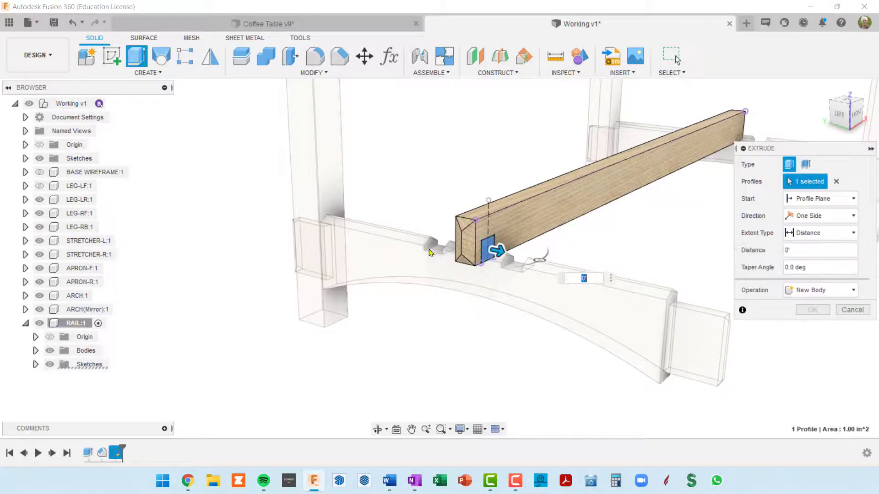
scroll(550, 259, up, 3)
scroll(550, 260, down, 2)
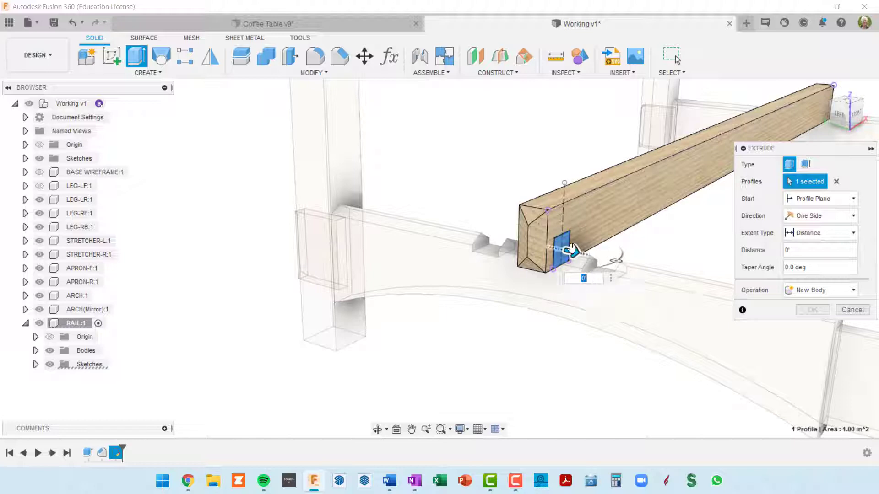
click(854, 291)
click(807, 318)
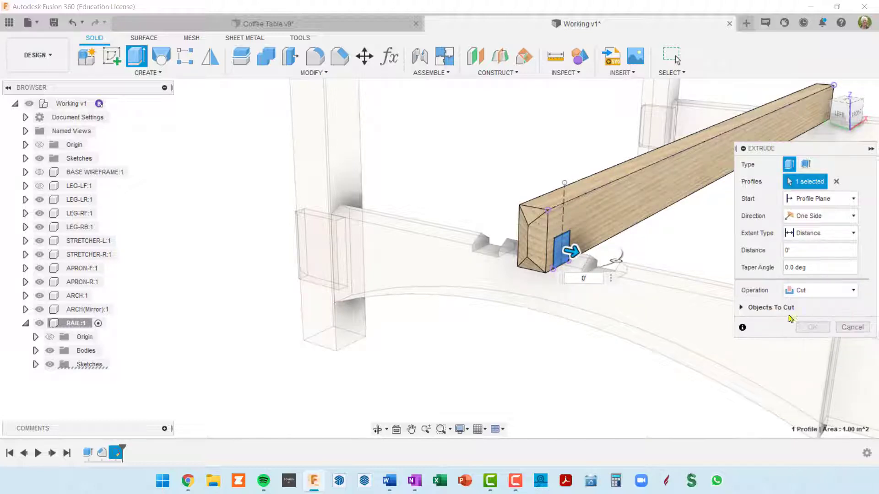
drag(572, 252, 557, 250)
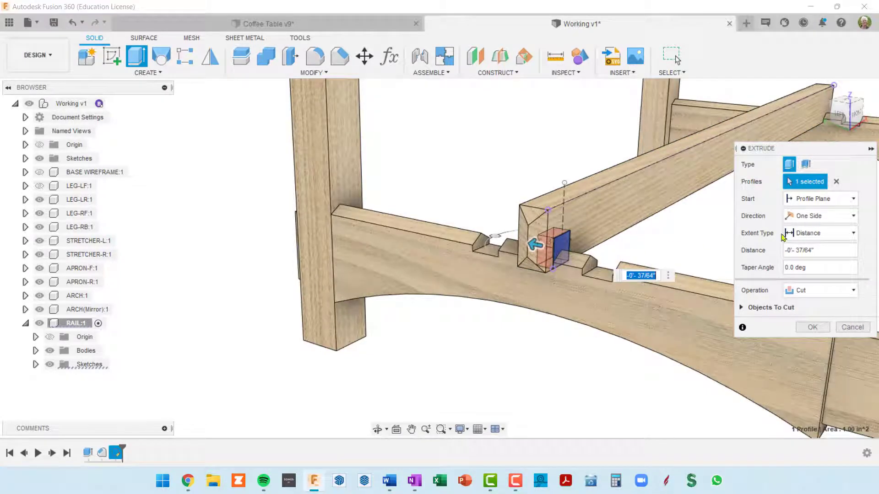
click(854, 234)
click(802, 275)
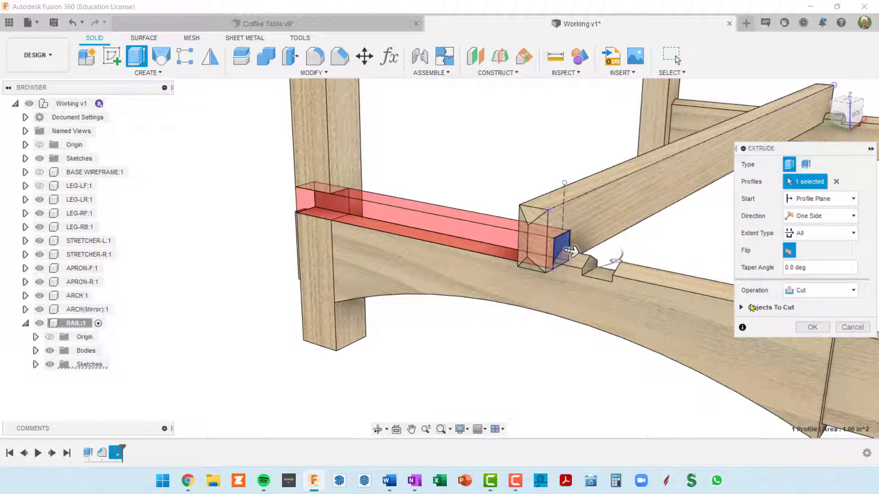
Exclude the LEG-LR and ARCH bodies from the objects to cut so only RAIL is cut, and complete the extrusion
click(741, 309)
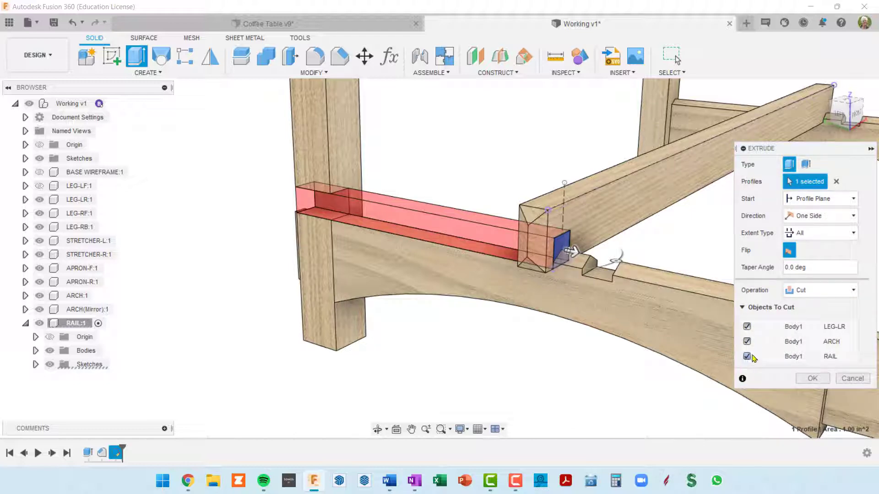
click(746, 342)
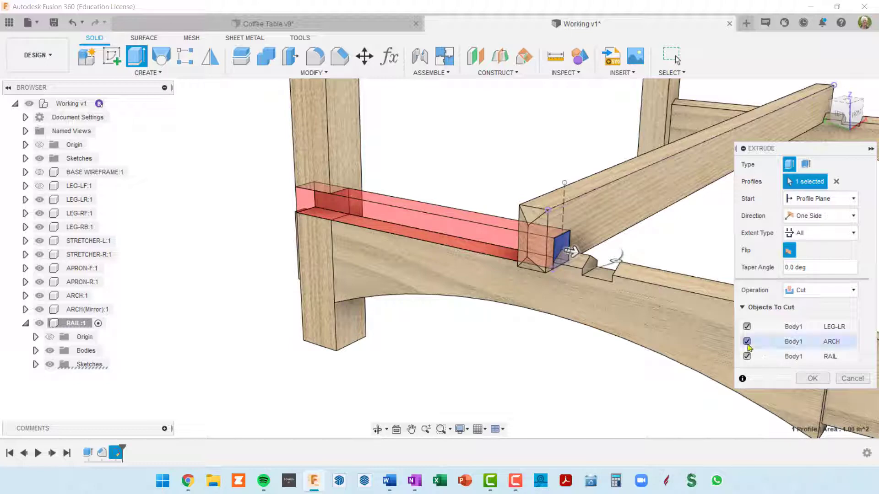
click(747, 327)
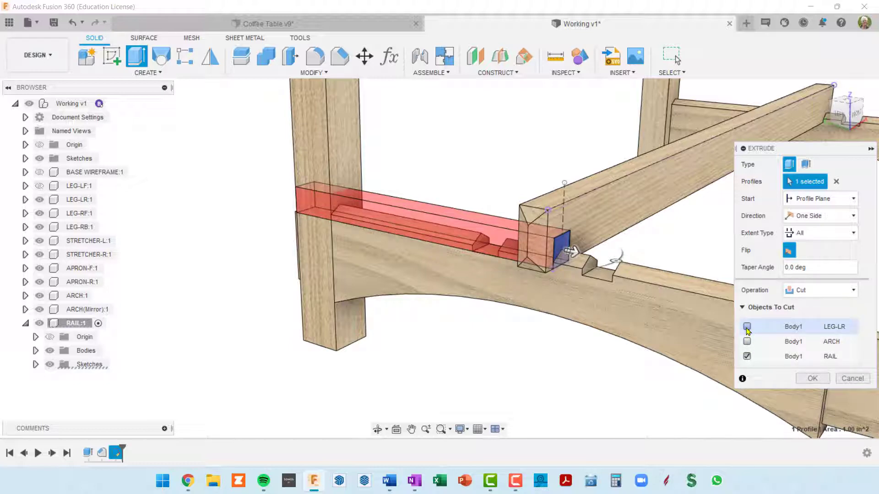
click(810, 384)
click(814, 378)
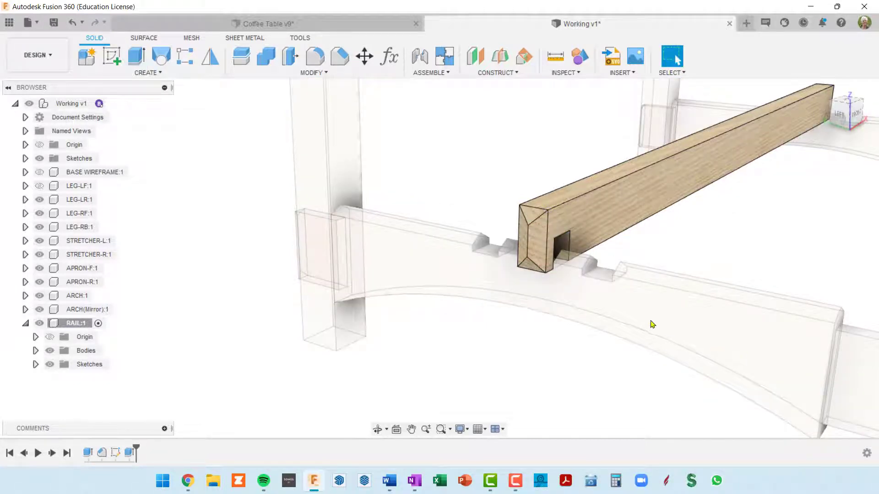
Reopen the rail's dado sketch for editing
shift+middle_drag(617, 280, 609, 273)
scroll(630, 279, down, 3)
shift+middle_drag(691, 284, 500, 241)
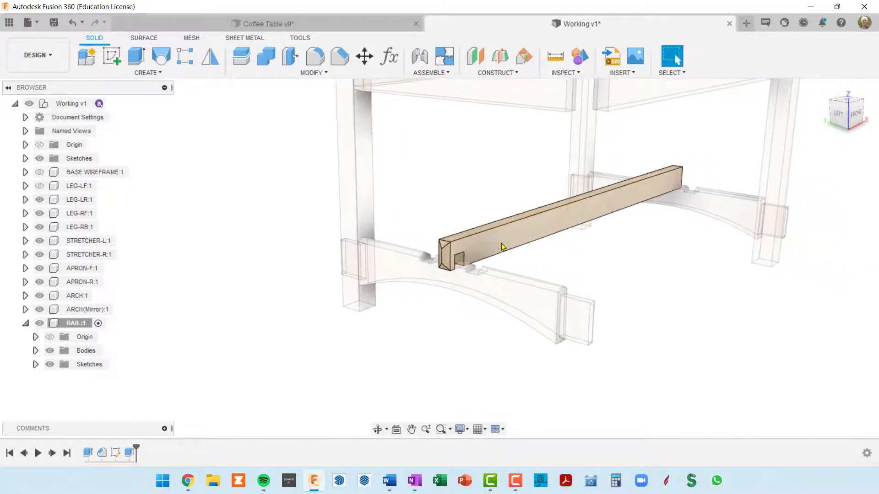
shift+middle_drag(661, 232, 677, 202)
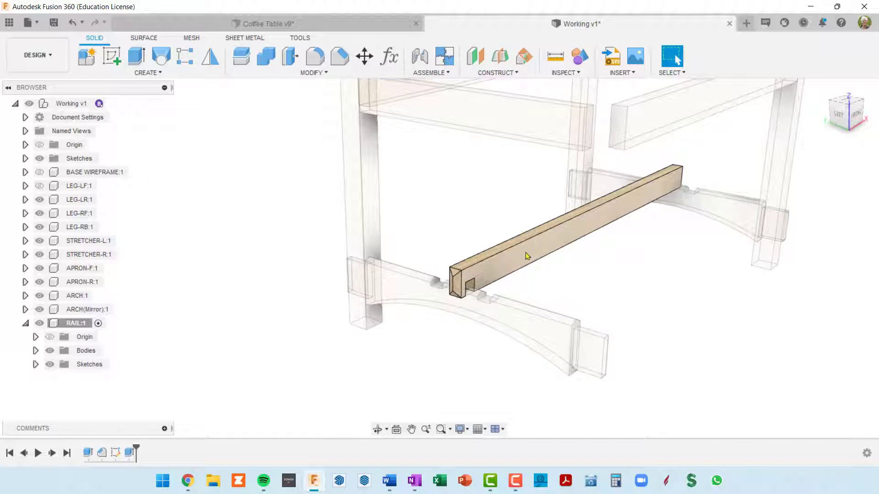
shift+middle_drag(552, 239, 522, 204)
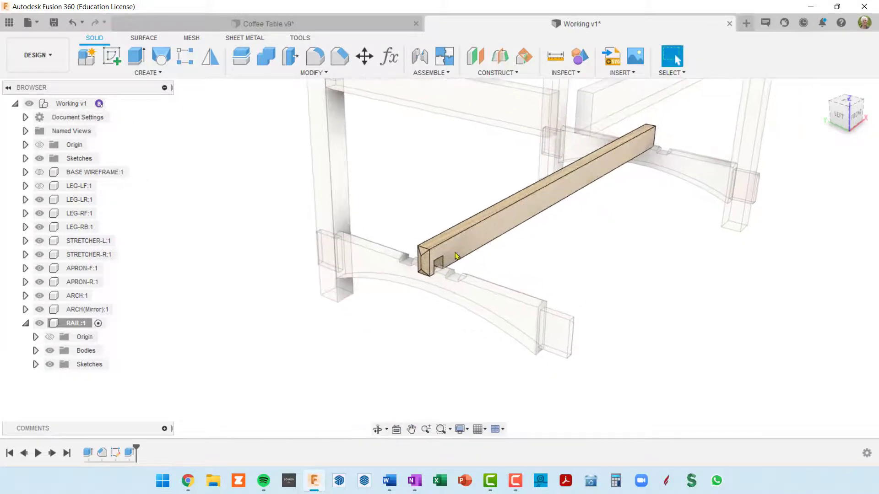
right_click(115, 453)
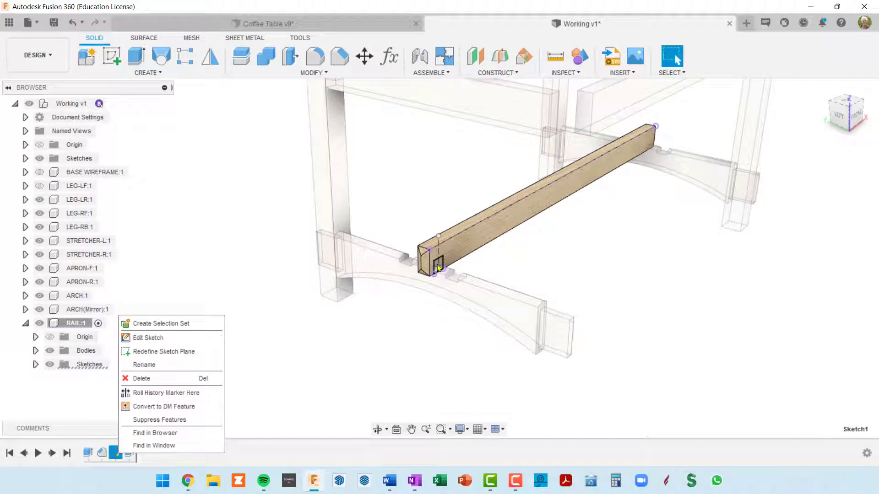
click(163, 339)
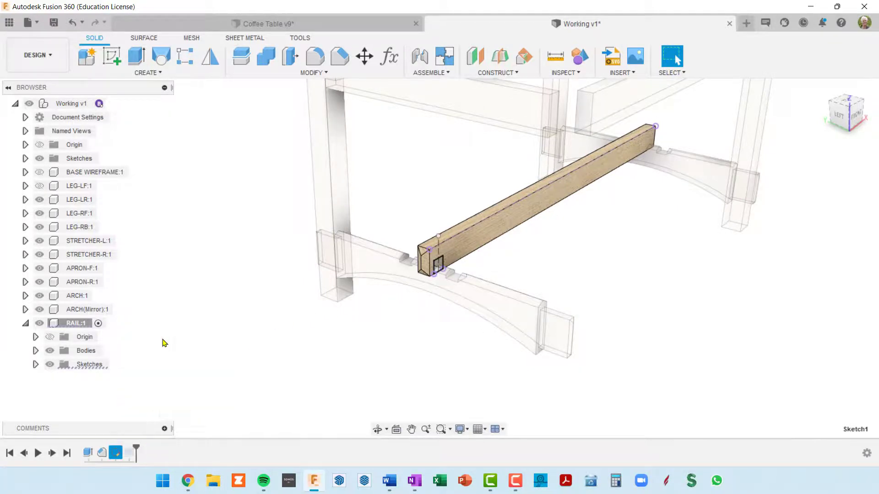
scroll(348, 244, up, 5)
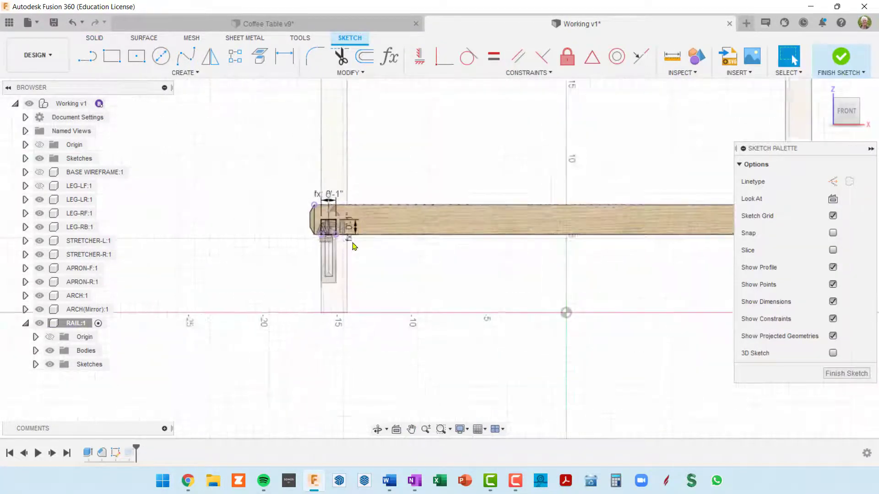
scroll(345, 243, up, 2)
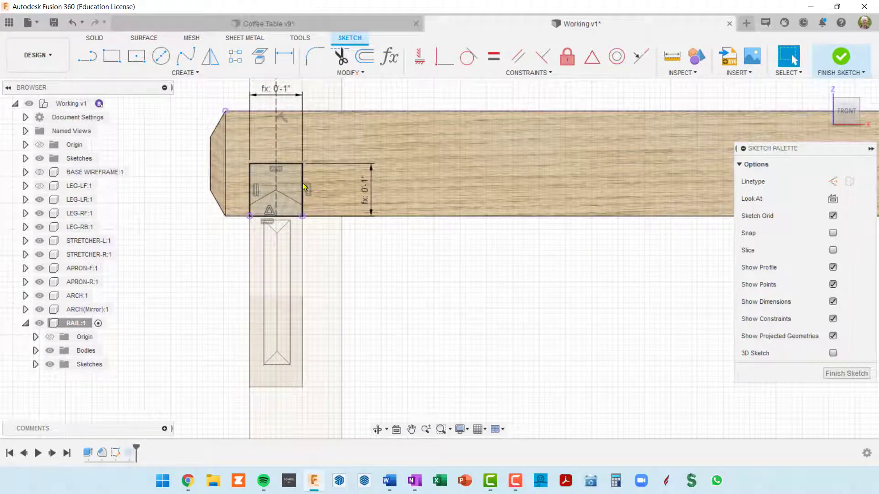
Show the origin planes and mirror the dado rectangle's four lines to the rail's other end about the origin plane crossing its midlength
double_click(302, 182)
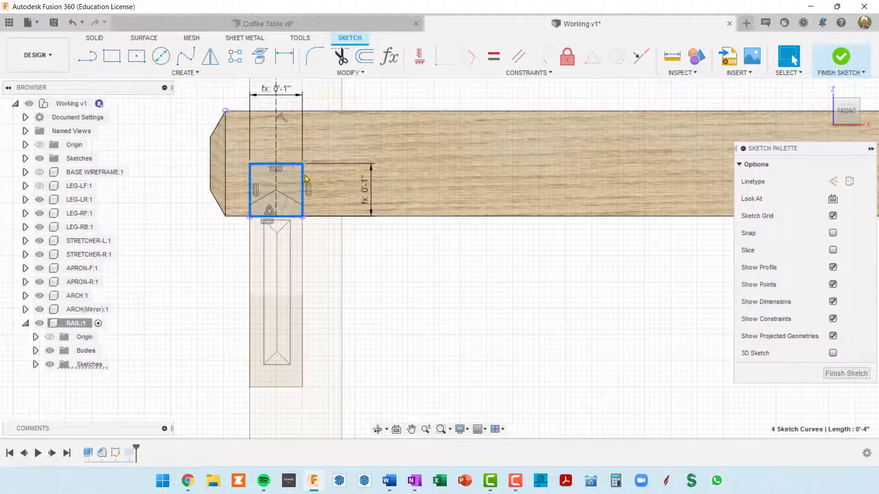
scroll(371, 257, down, 5)
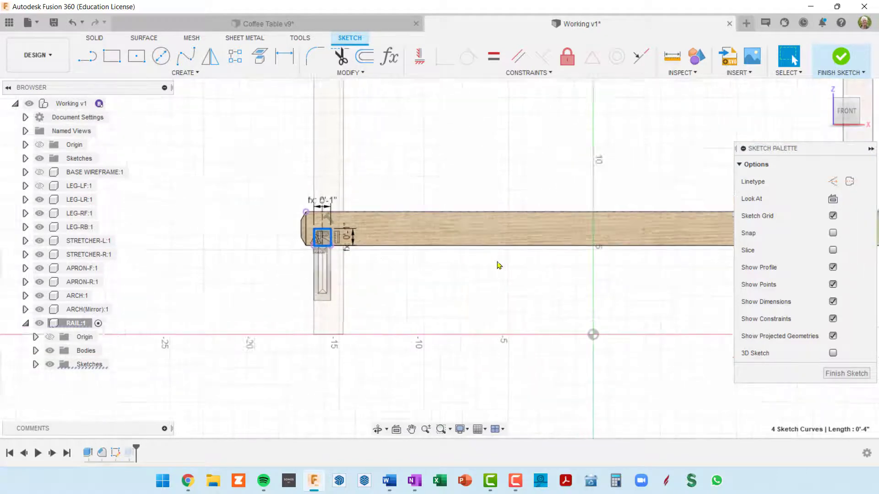
scroll(340, 247, down, 2)
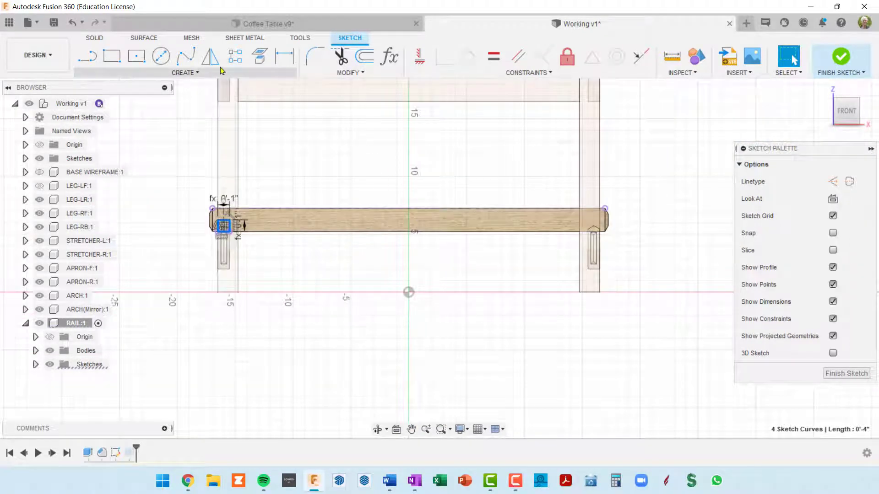
click(211, 56)
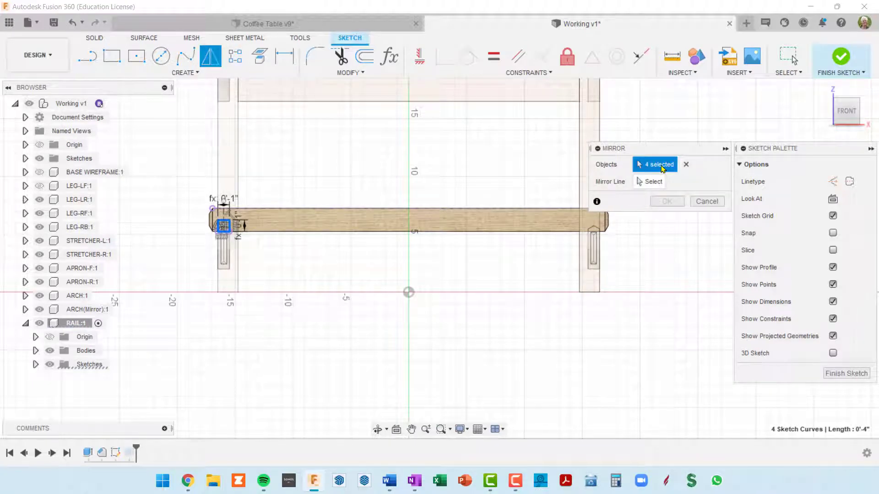
click(653, 182)
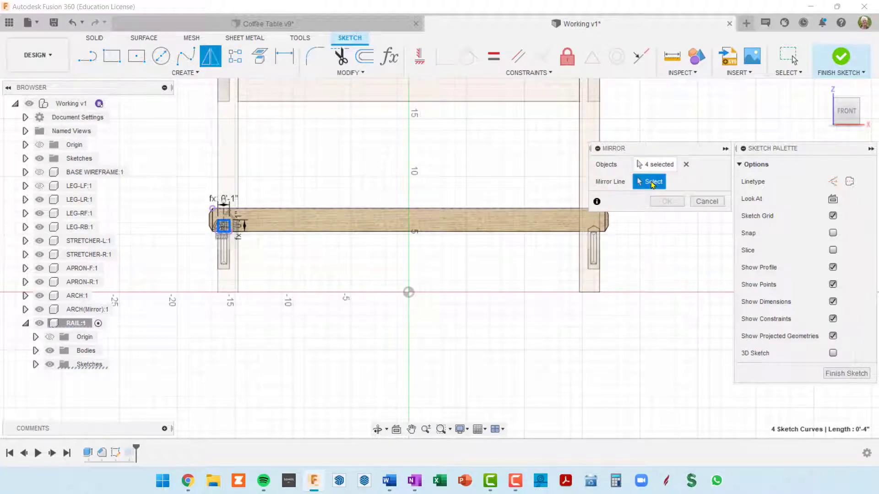
shift+middle_drag(466, 197, 435, 227)
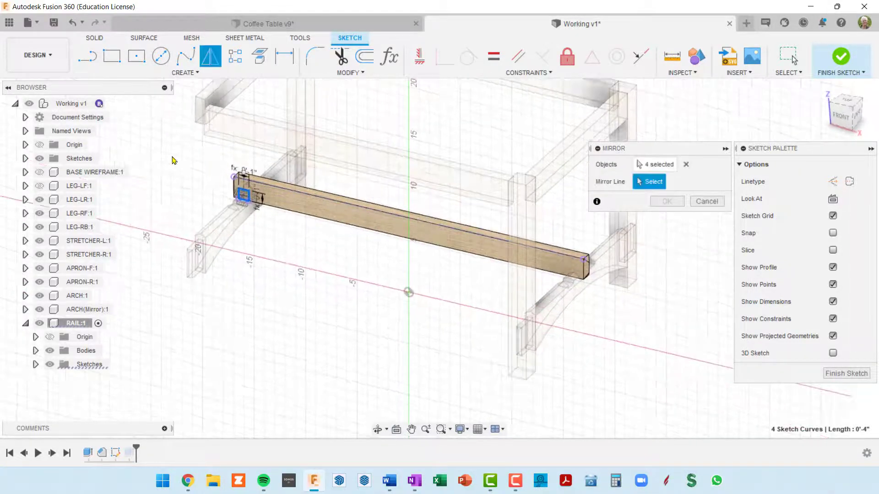
click(39, 147)
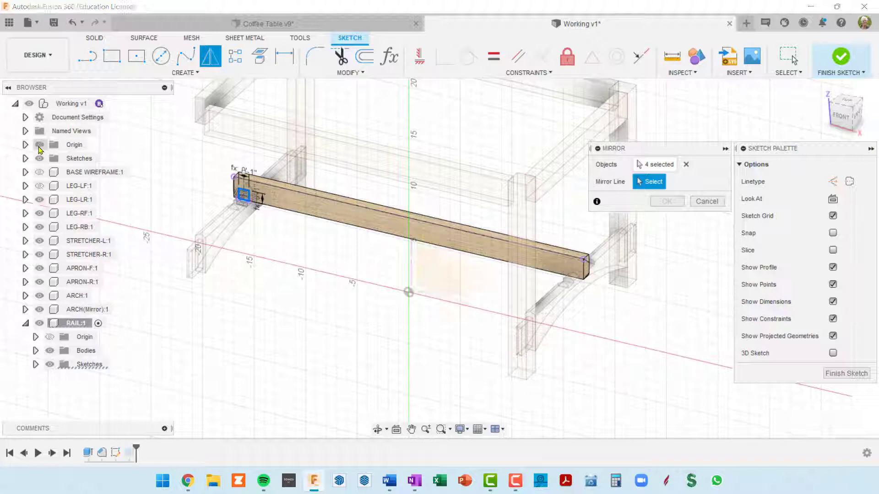
shift+middle_drag(333, 273, 326, 260)
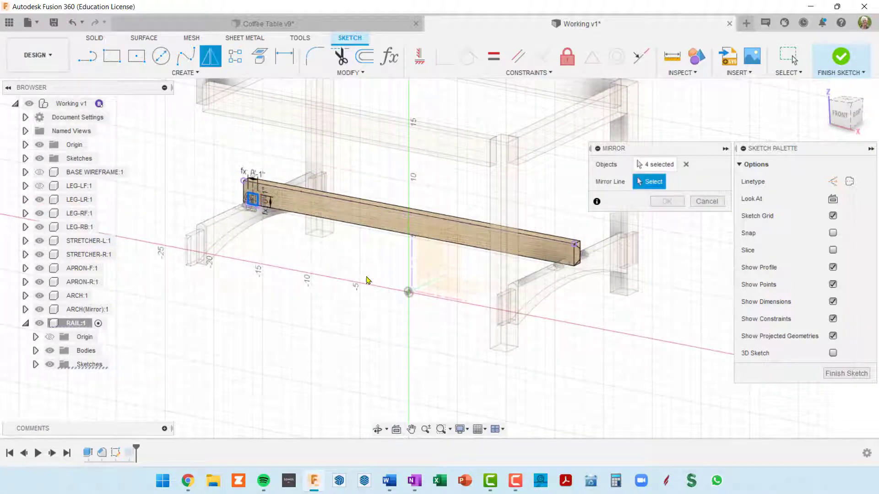
click(430, 266)
scroll(567, 251, up, 5)
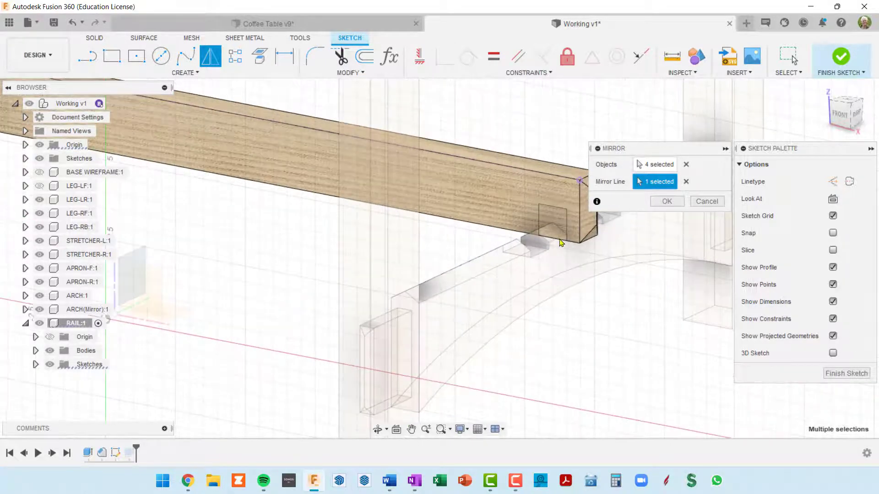
middle_drag(554, 229, 455, 213)
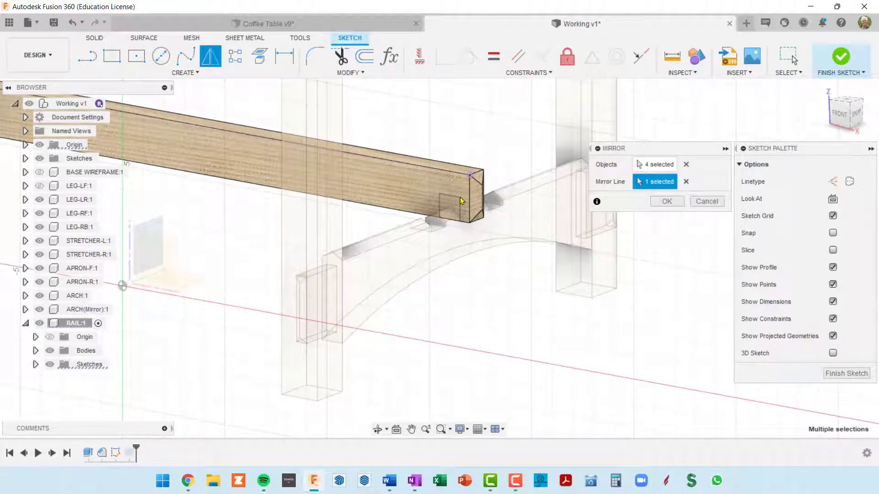
click(668, 206)
scroll(525, 299, down, 3)
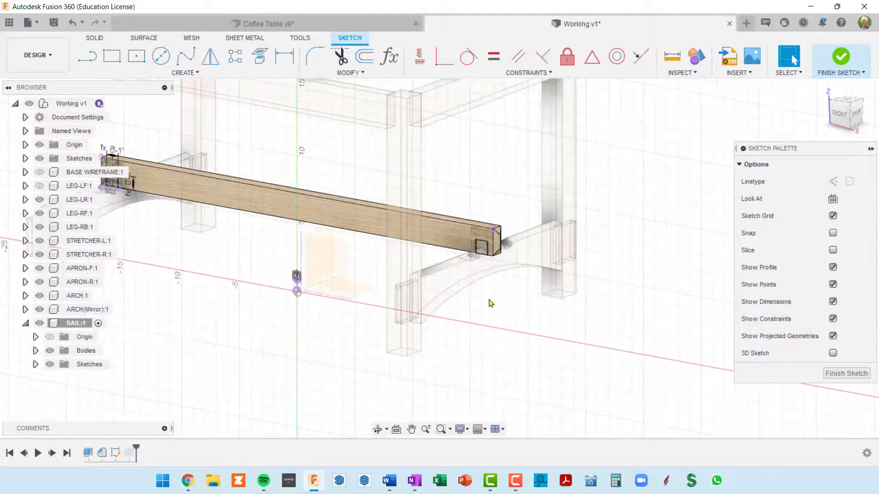
Finish the rail's dado sketch and make it visible again in the RAIL component
shift+middle_drag(489, 299, 569, 289)
middle_drag(455, 254, 484, 260)
shift+middle_drag(484, 260, 490, 265)
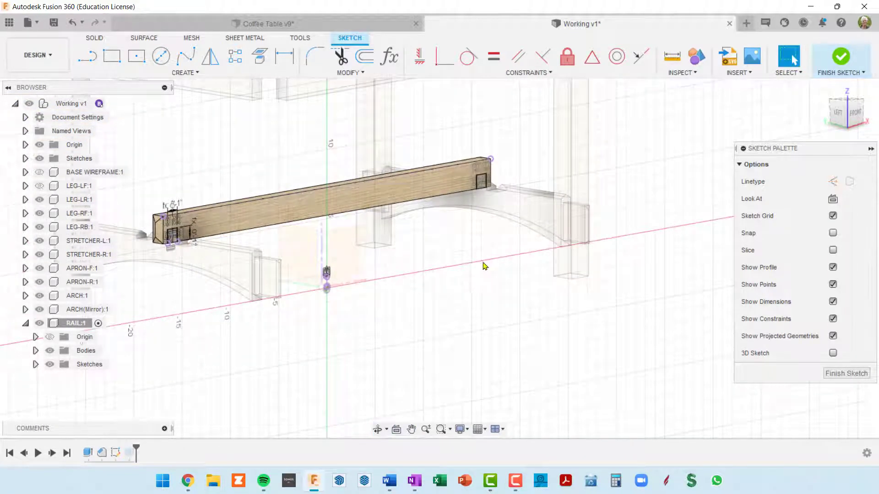
click(839, 374)
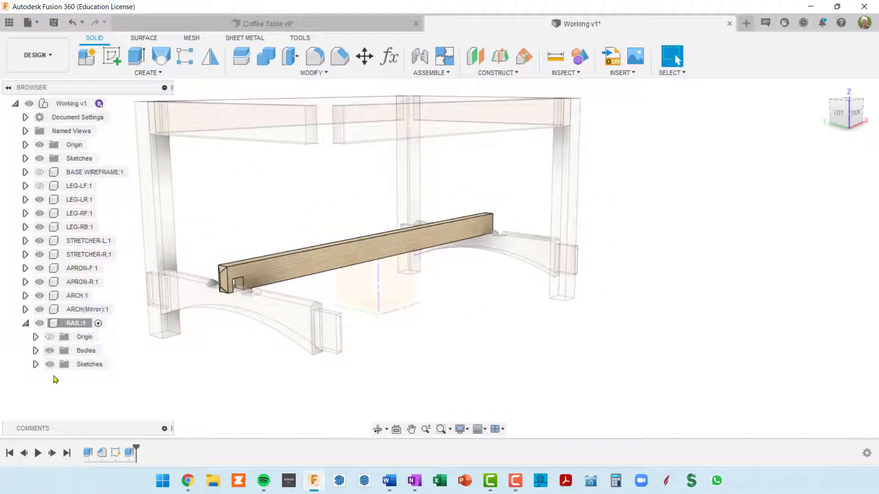
click(35, 364)
click(59, 378)
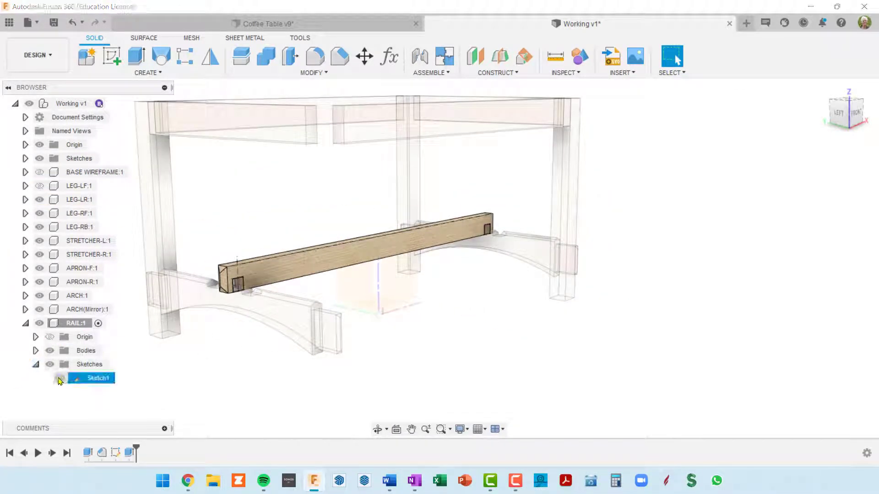
Edit the rail's dado cut extrusion and add the mirrored rectangle at the rail's other end as a second profile
scroll(426, 215, up, 5)
scroll(491, 256, down, 6)
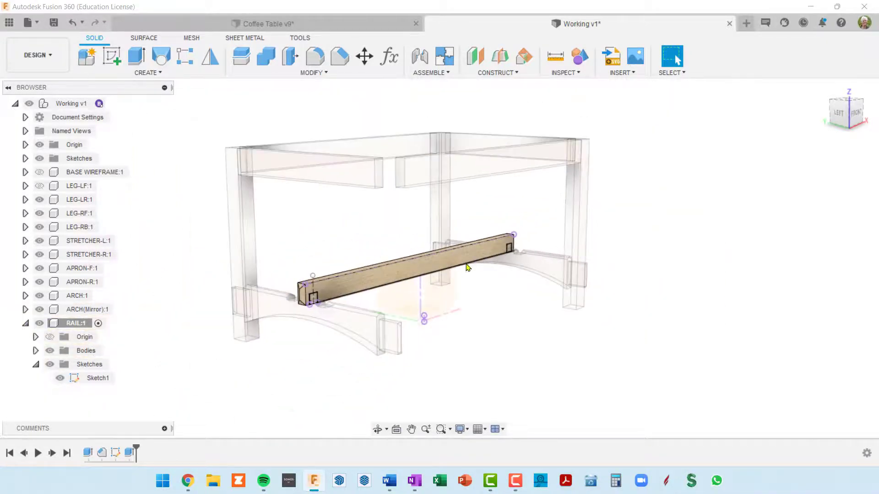
scroll(467, 268, up, 1)
middle_drag(467, 268, 505, 212)
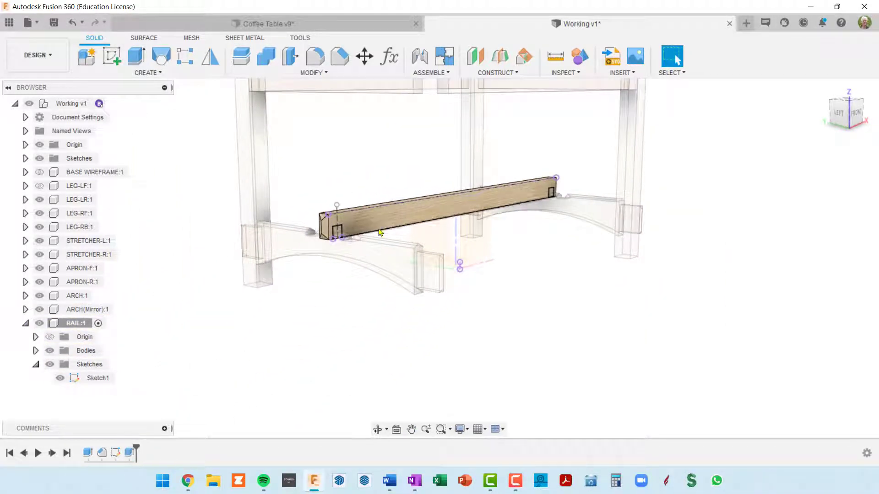
right_click(129, 453)
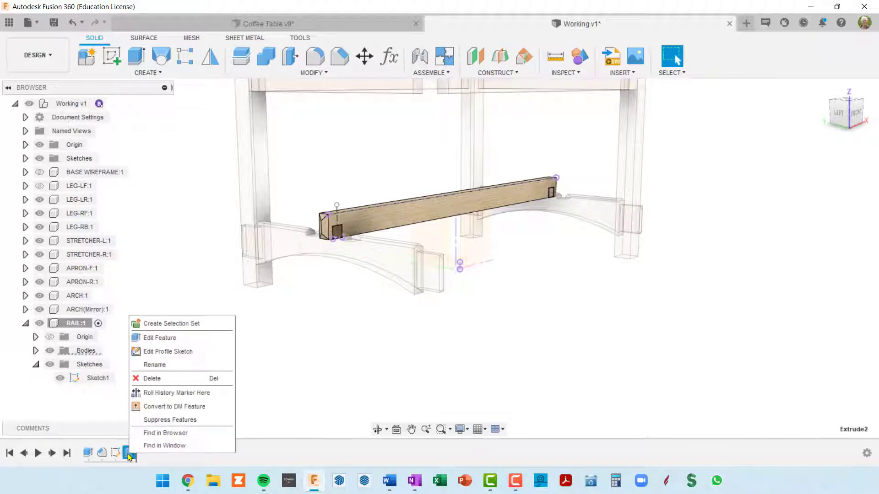
click(170, 343)
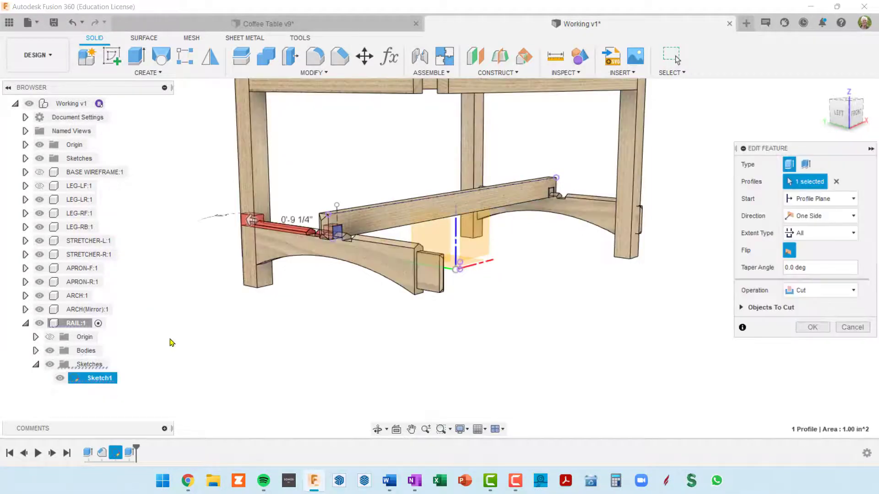
scroll(567, 206, up, 4)
scroll(150, 316, down, 2)
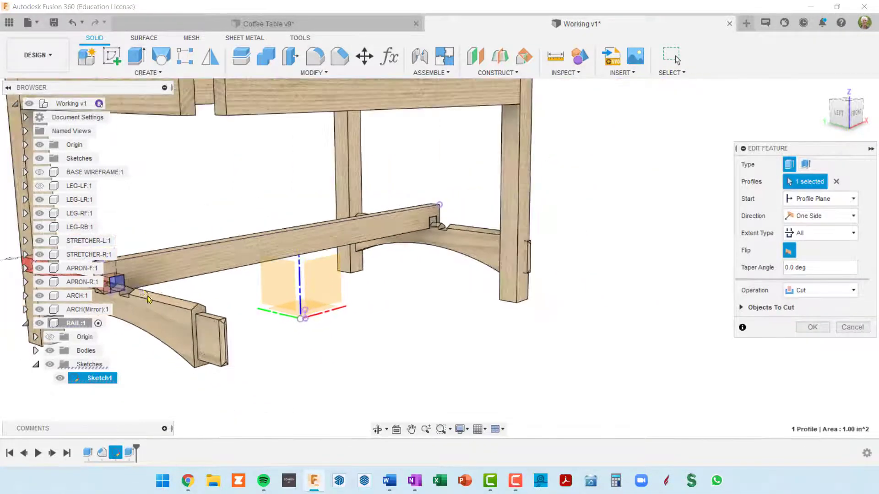
scroll(149, 296, down, 1)
middle_drag(176, 286, 247, 297)
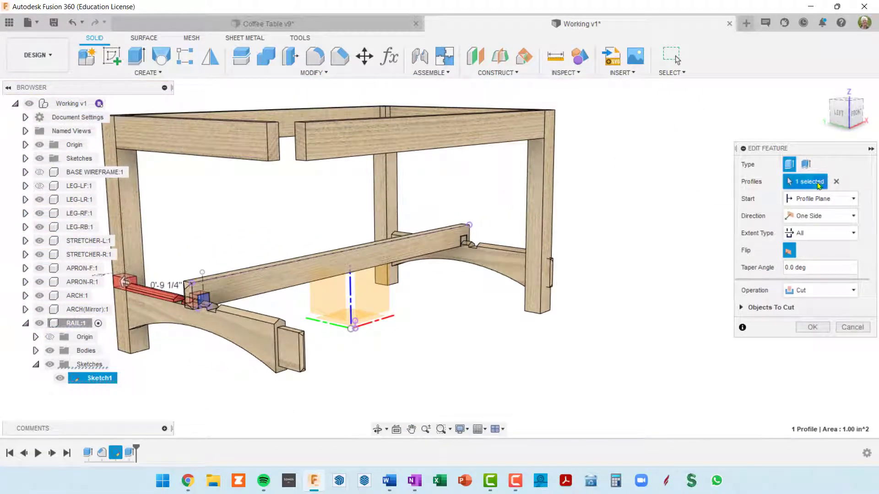
scroll(416, 249, up, 4)
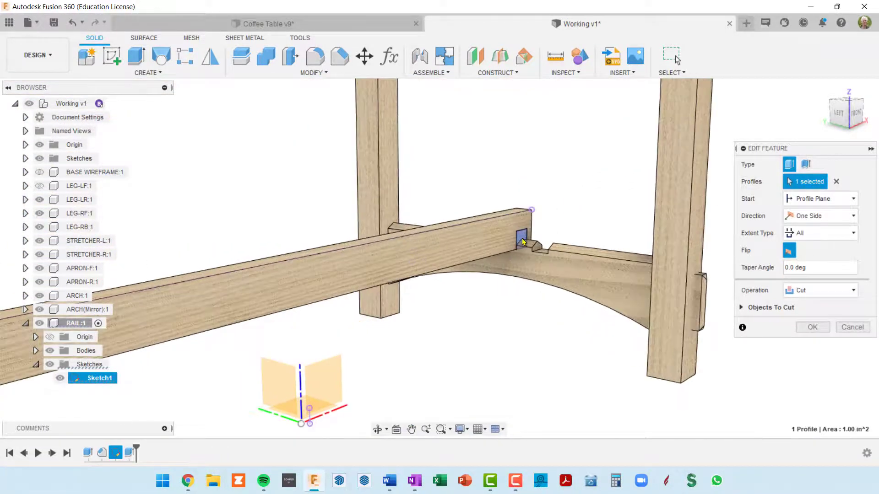
click(522, 238)
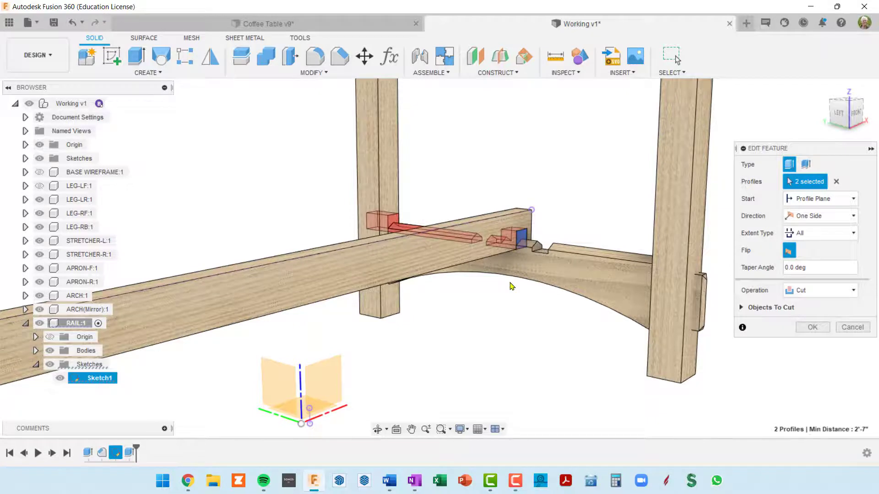
scroll(512, 286, down, 6)
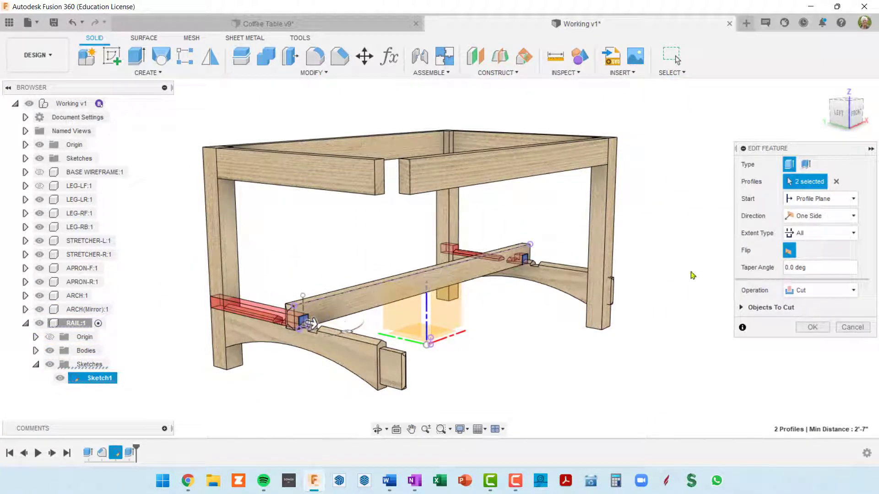
Change the cut's extent type to Distance, set the distance to -railDep, and complete the edit
click(854, 234)
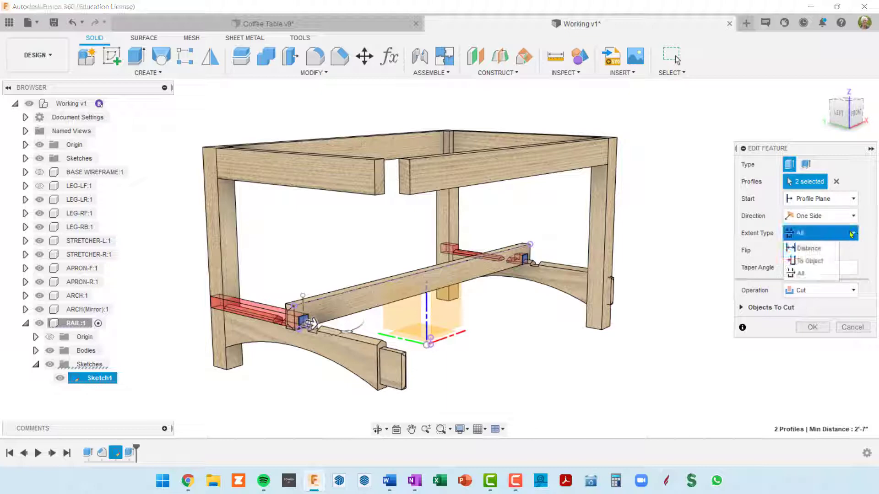
click(818, 249)
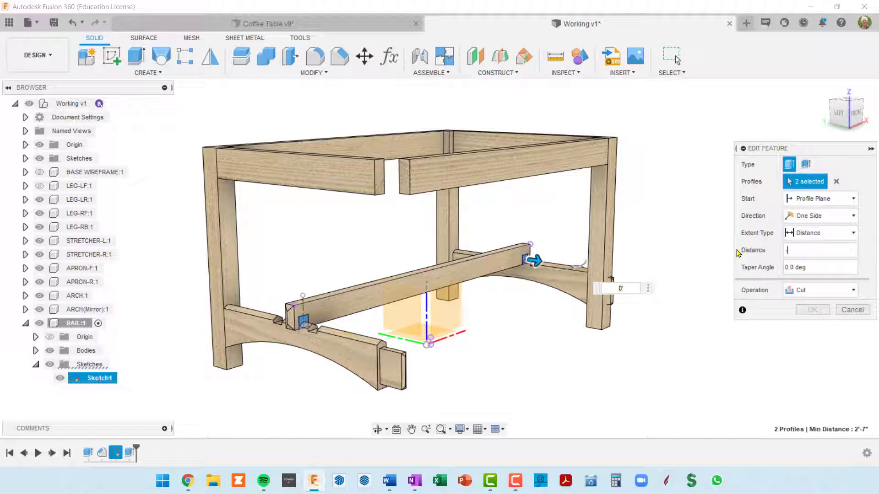
text(-)
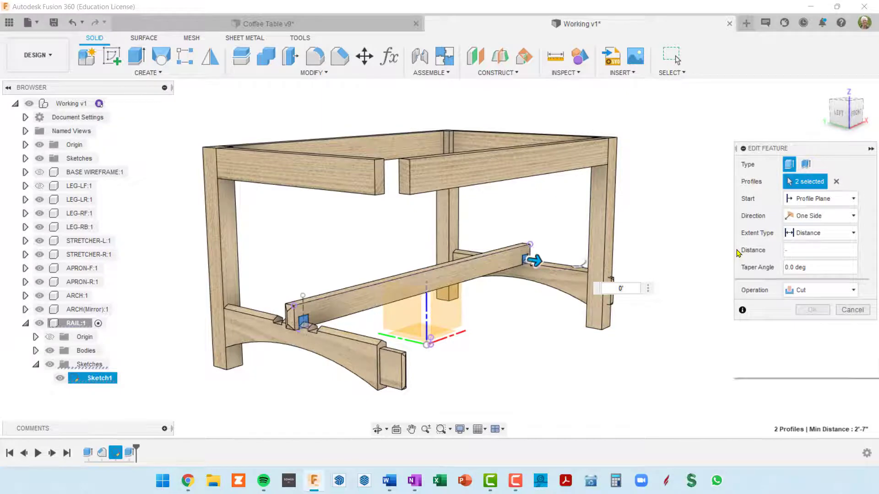
text(raik)
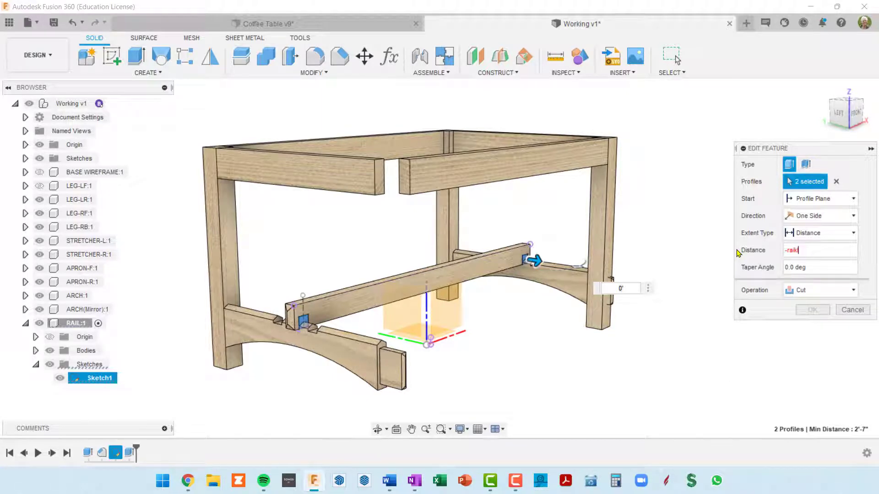
key(BackSpace)
key(BackSpace)
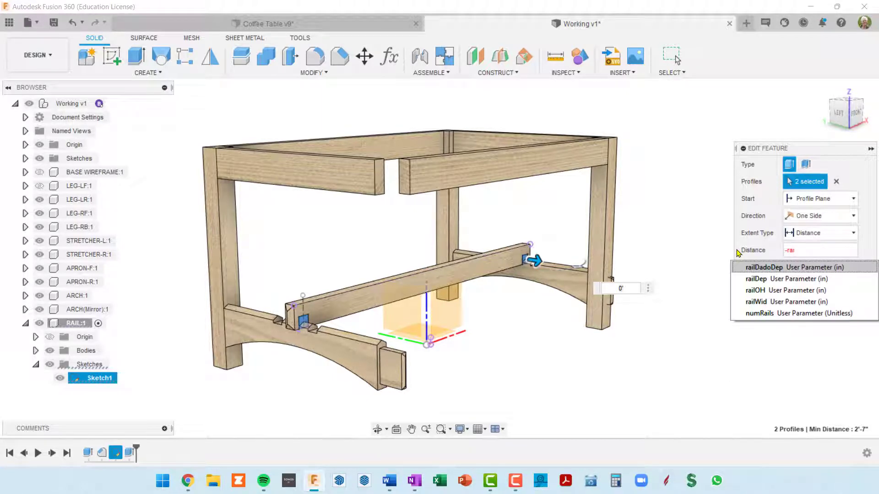
click(772, 279)
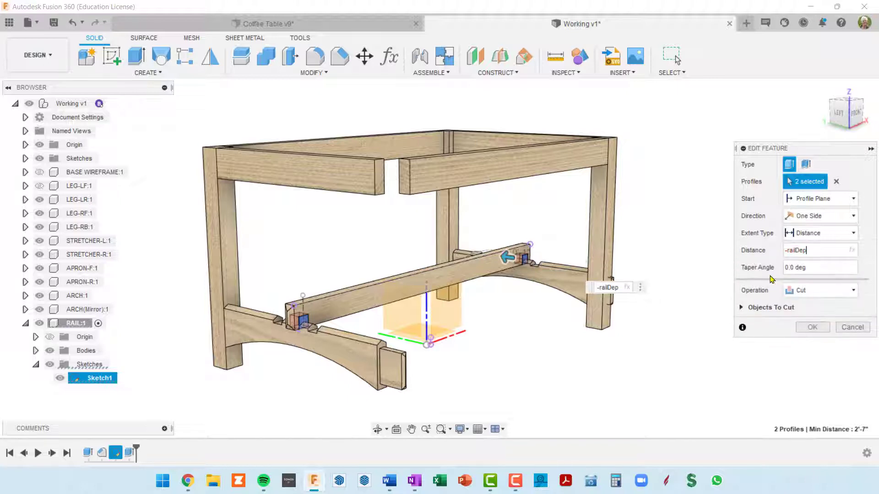
click(806, 329)
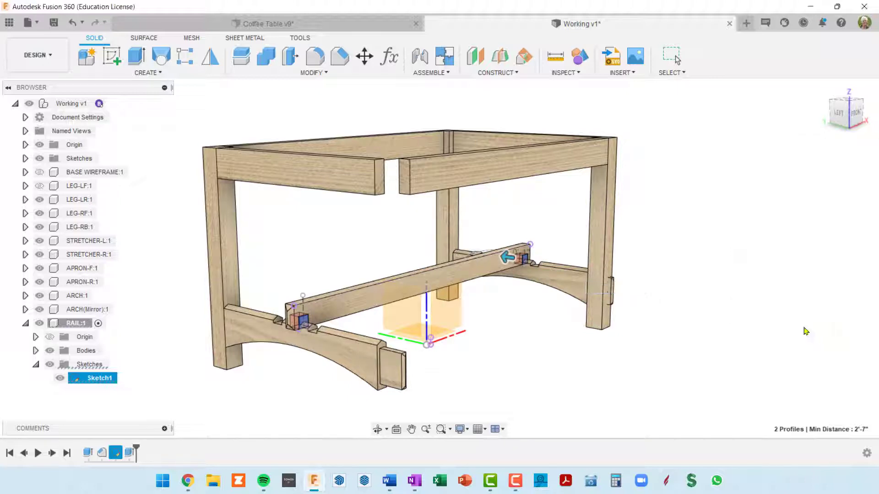
Hide the RAIL component's sketches and examine the dados at both ends of the rail
scroll(489, 292, up, 3)
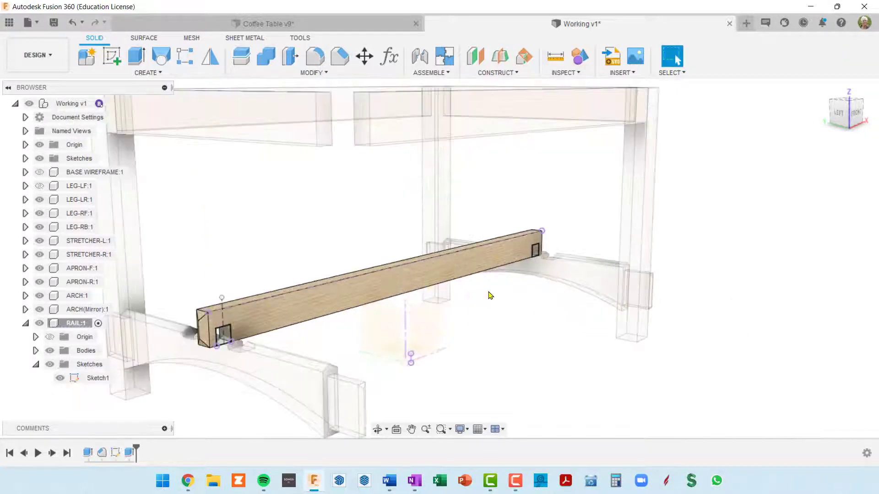
shift+middle_drag(488, 296, 435, 292)
shift+middle_drag(362, 297, 415, 303)
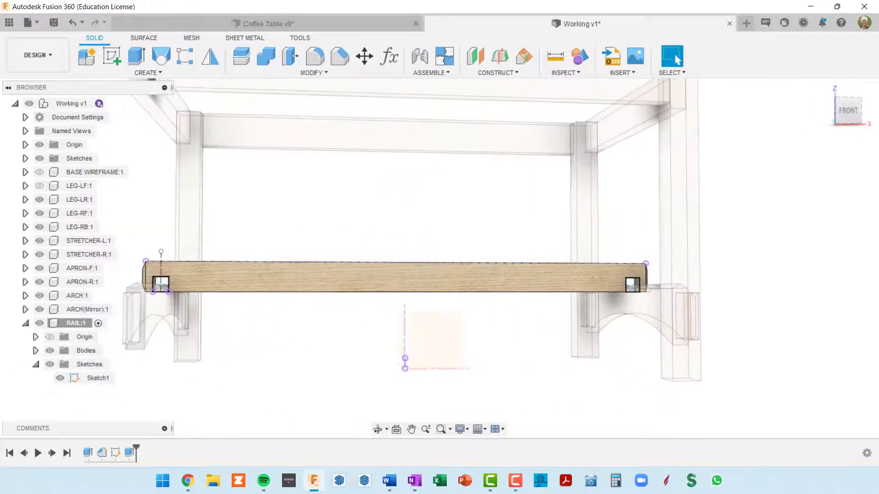
click(50, 364)
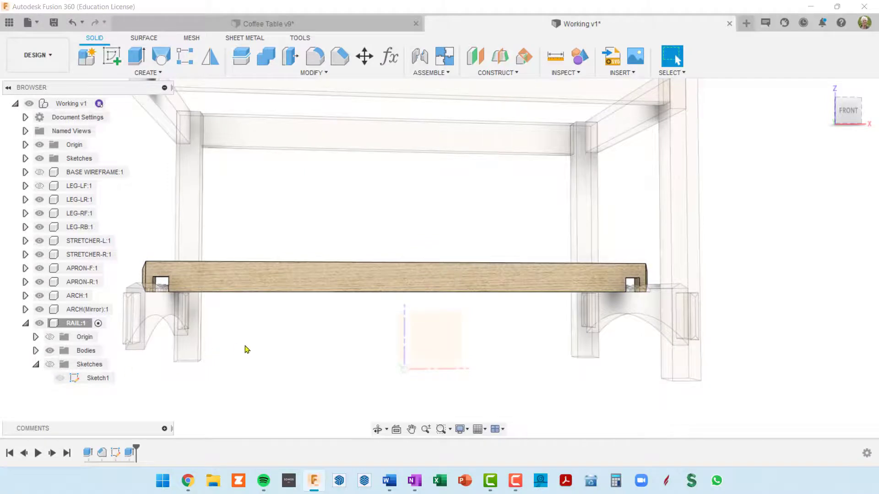
mouse_move(245, 349)
shift+middle_down()
mouse_move(300, 351)
mouse_move(431, 294)
shift+middle_up()
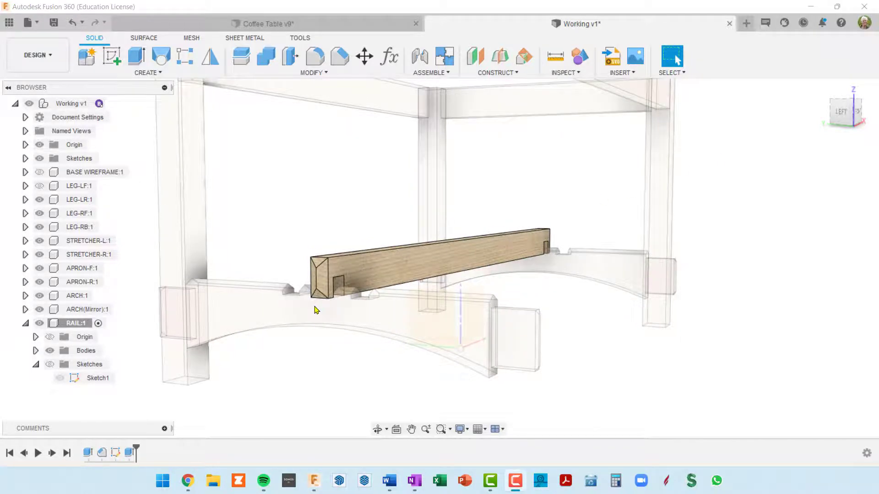
Pin the Align command to the toolbar and place it directly after Move/Copy
scroll(316, 310, up, 5)
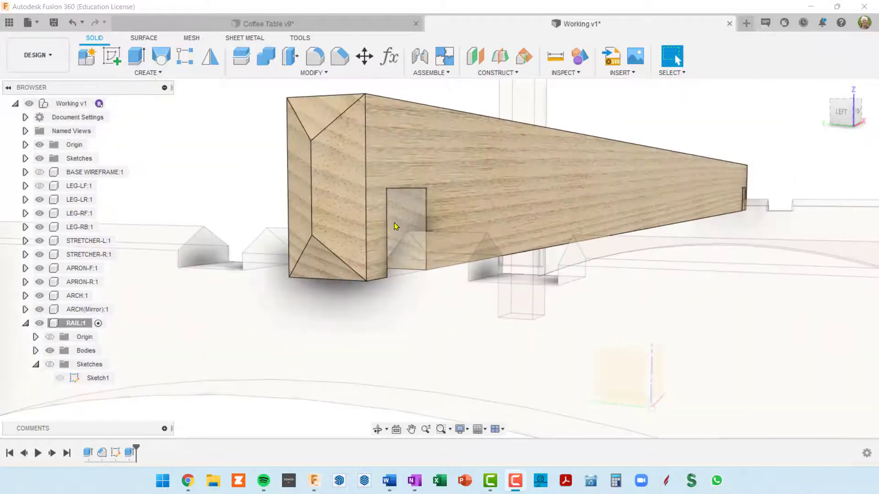
scroll(397, 286, down, 2)
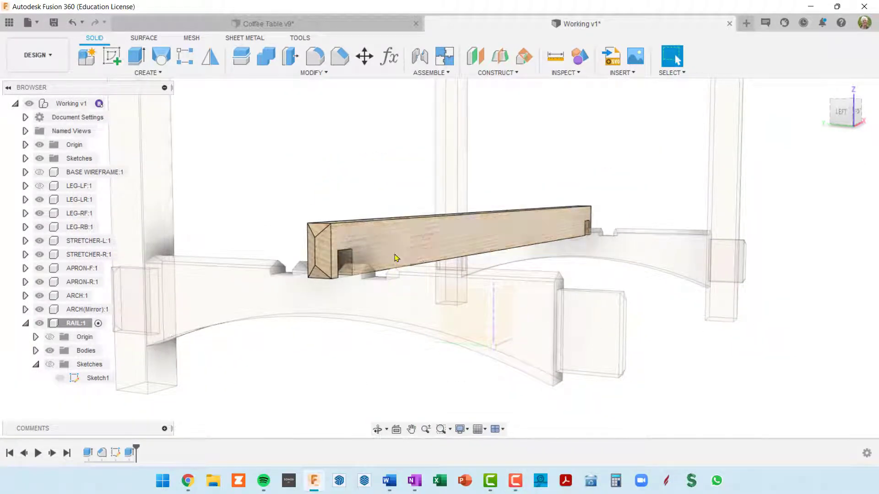
scroll(341, 260, up, 5)
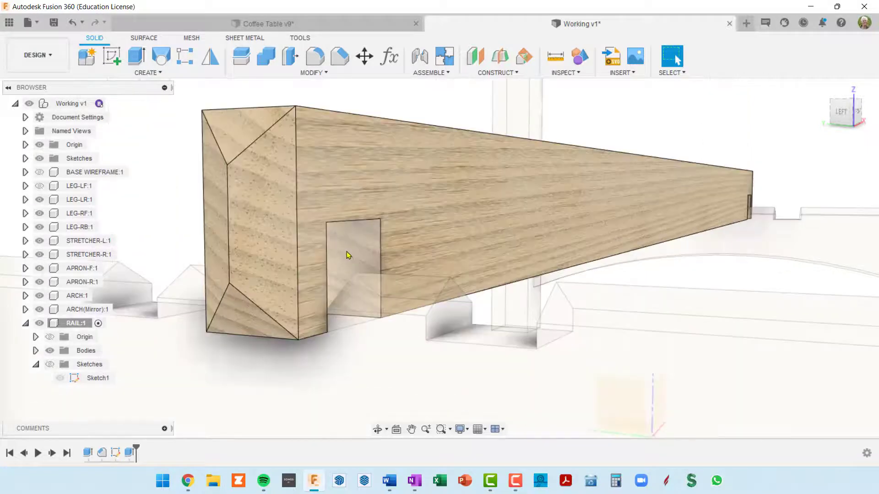
scroll(347, 255, down, 3)
scroll(352, 248, up, 1)
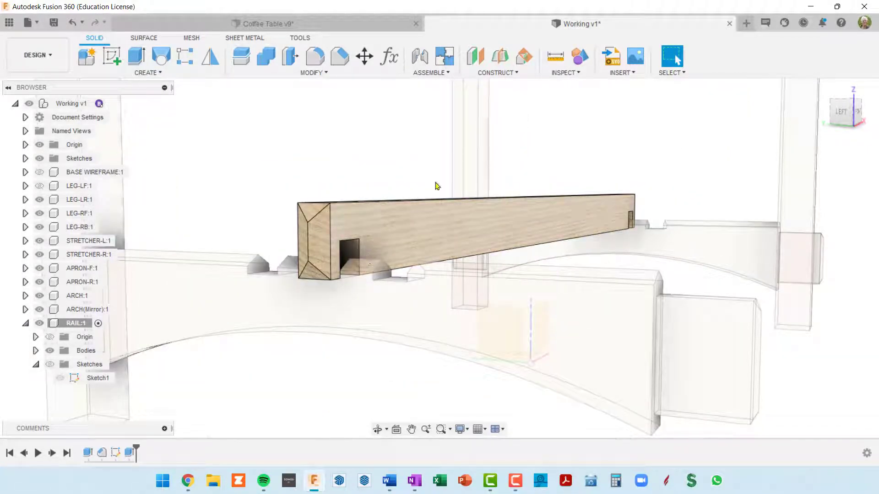
click(322, 74)
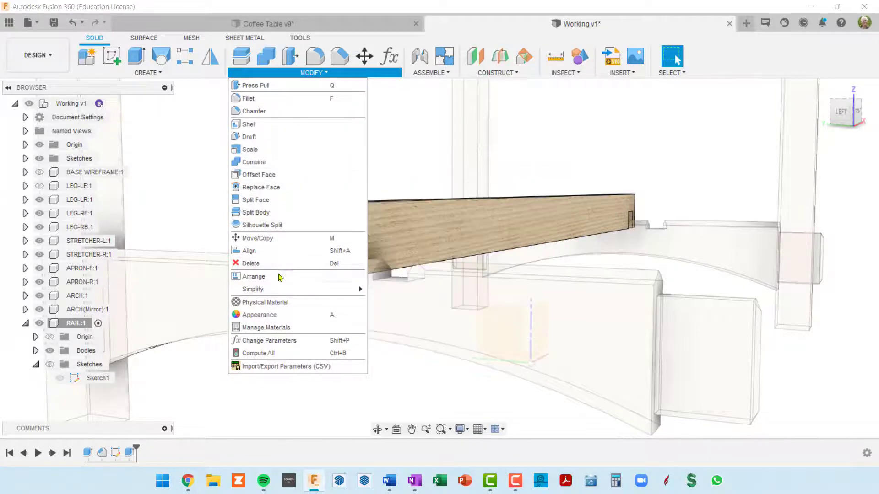
mouse_move(275, 291)
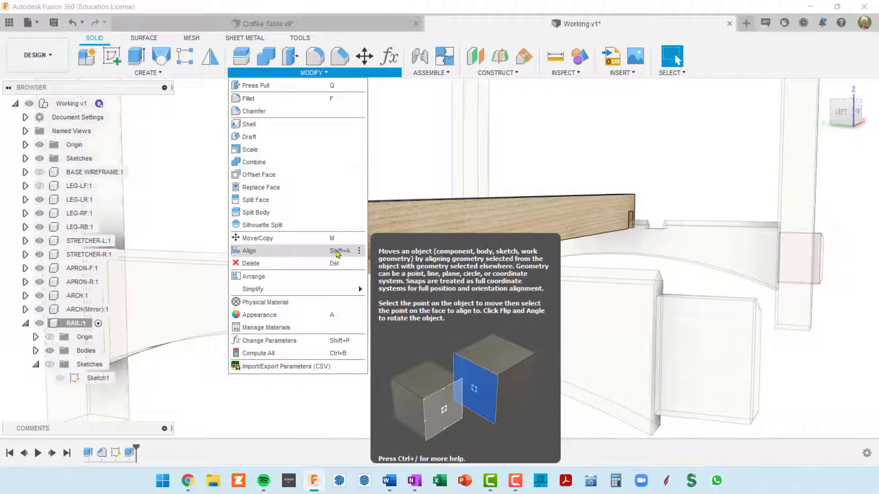
click(360, 252)
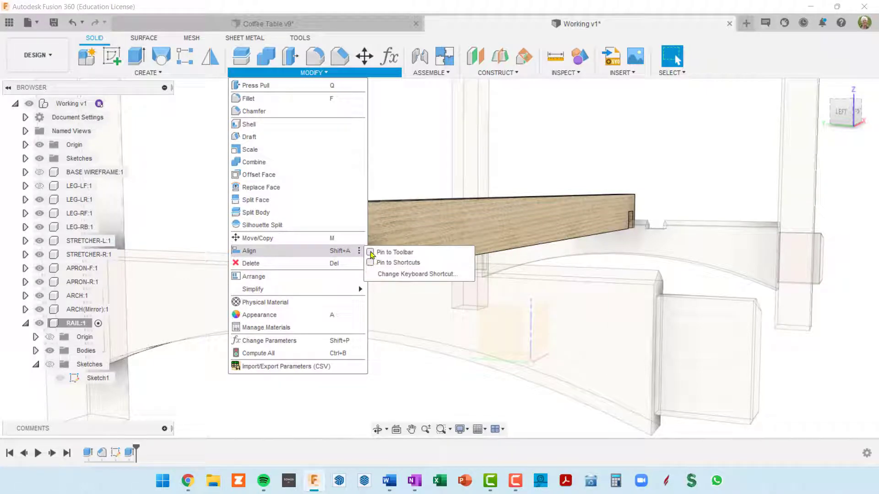
click(370, 252)
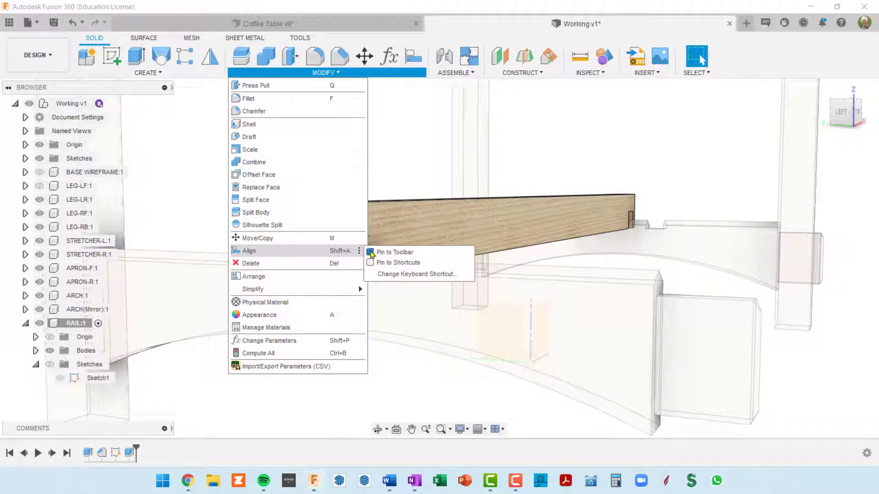
click(414, 63)
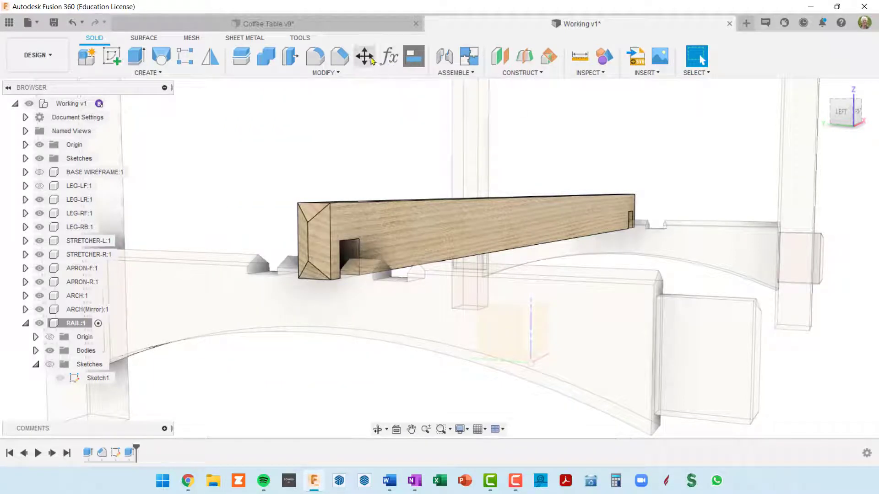
drag(414, 58, 377, 60)
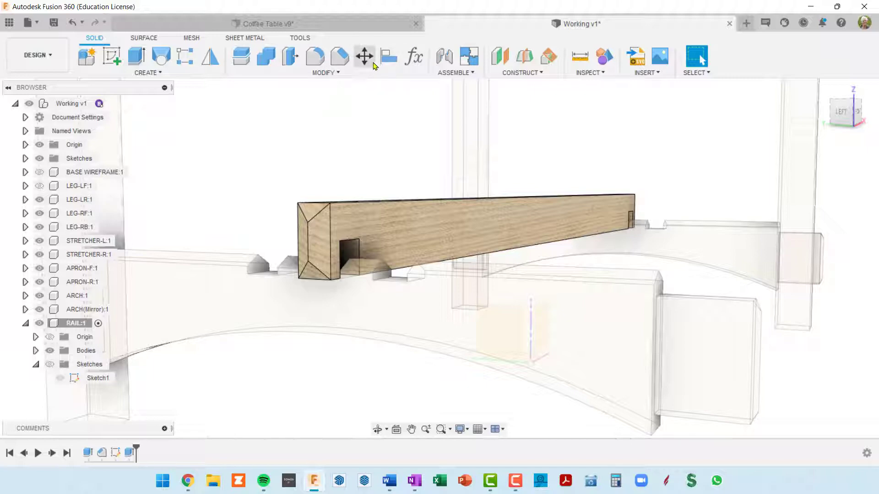
Start aligning the RAIL component, using the horizontal inner face of its near-end dado as the face to align from
scroll(350, 249, up, 3)
scroll(350, 249, down, 4)
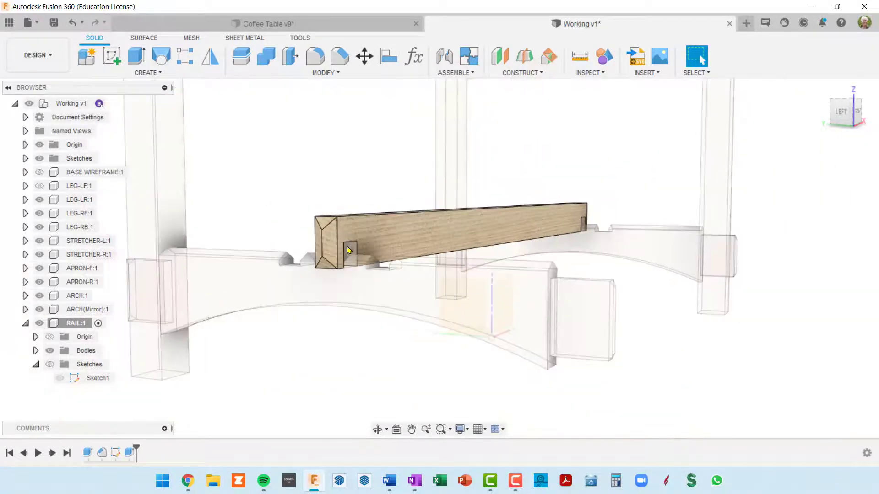
click(389, 57)
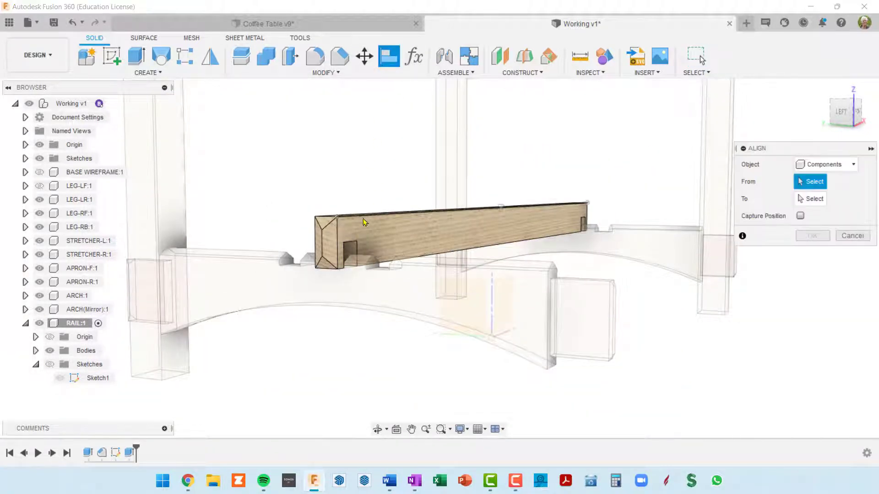
shift+middle_drag(367, 224, 362, 195)
scroll(358, 228, up, 5)
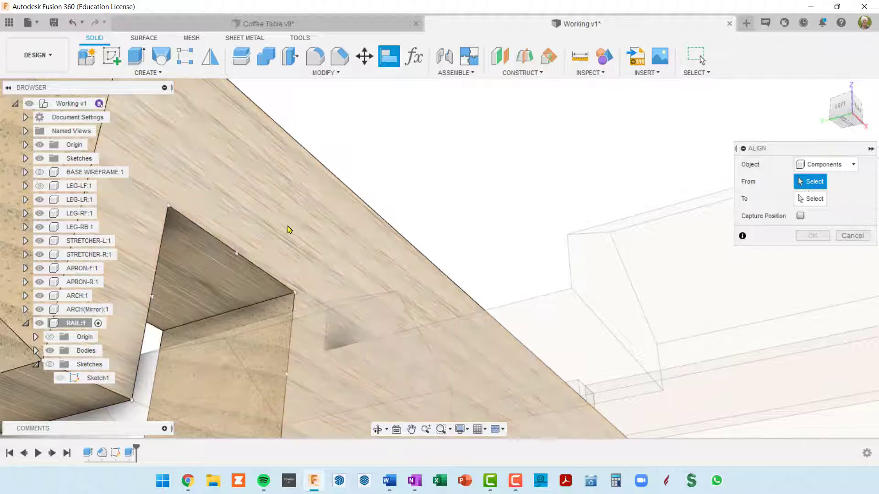
click(218, 283)
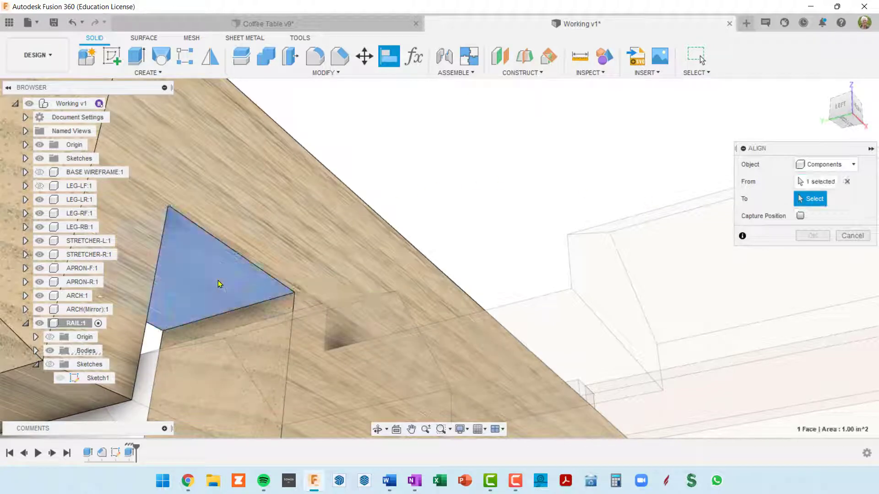
Choose the face of ARCH:1 beneath the dado as the alignment target and complete the rail's alignment
scroll(217, 288, down, 10)
shift+middle_drag(218, 291, 215, 353)
scroll(224, 284, up, 5)
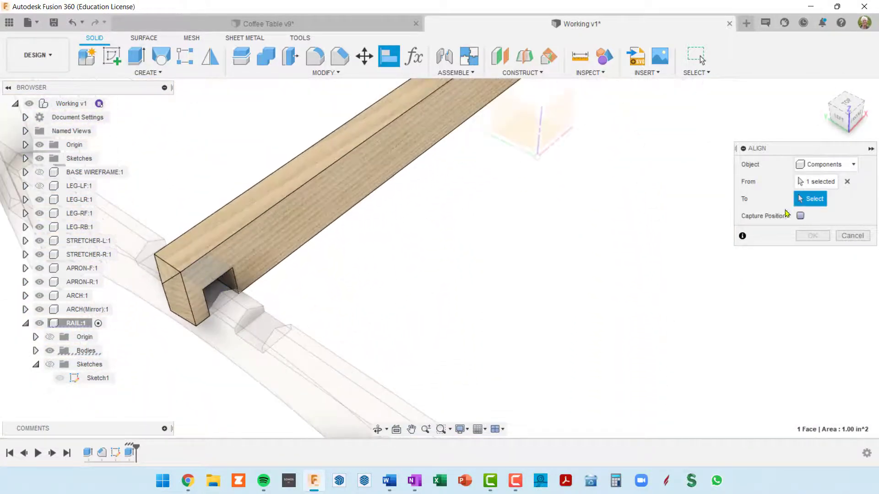
middle_drag(284, 214, 318, 196)
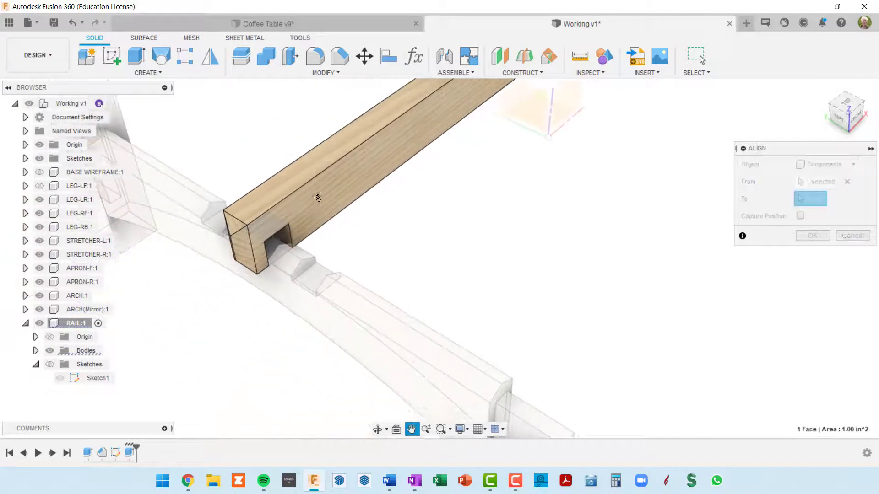
scroll(273, 251, up, 5)
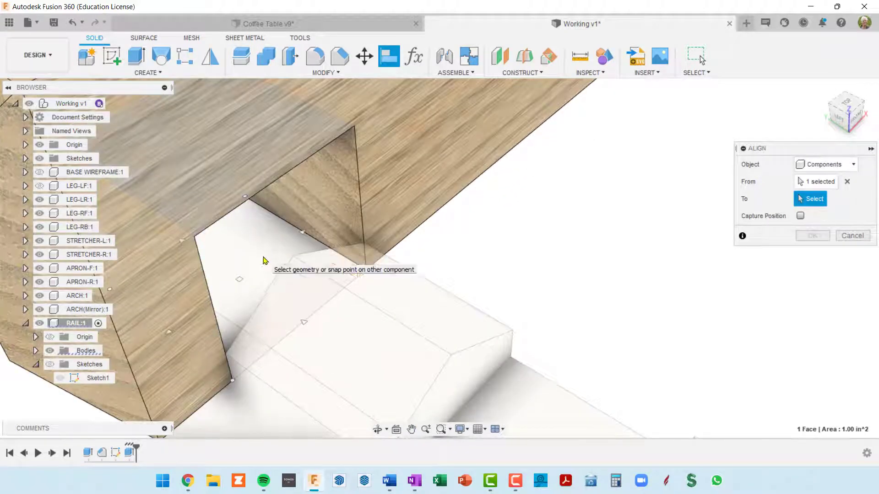
click(264, 258)
scroll(270, 261, down, 5)
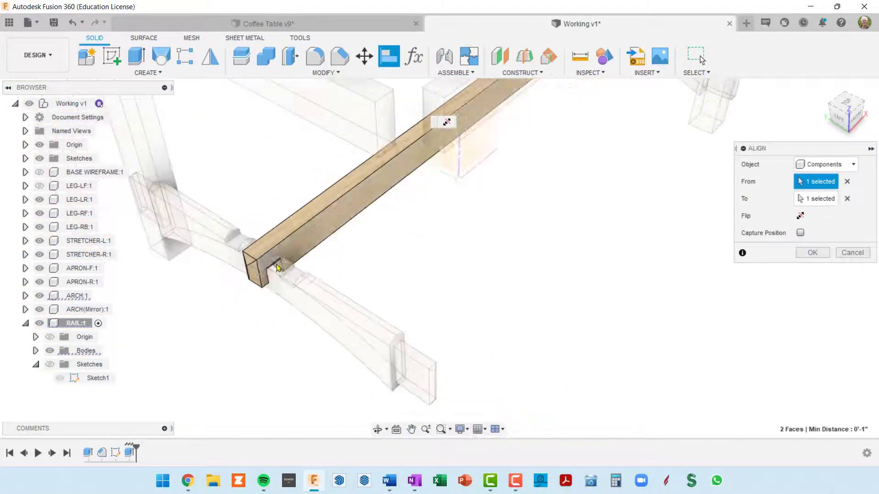
shift+middle_drag(304, 279, 446, 121)
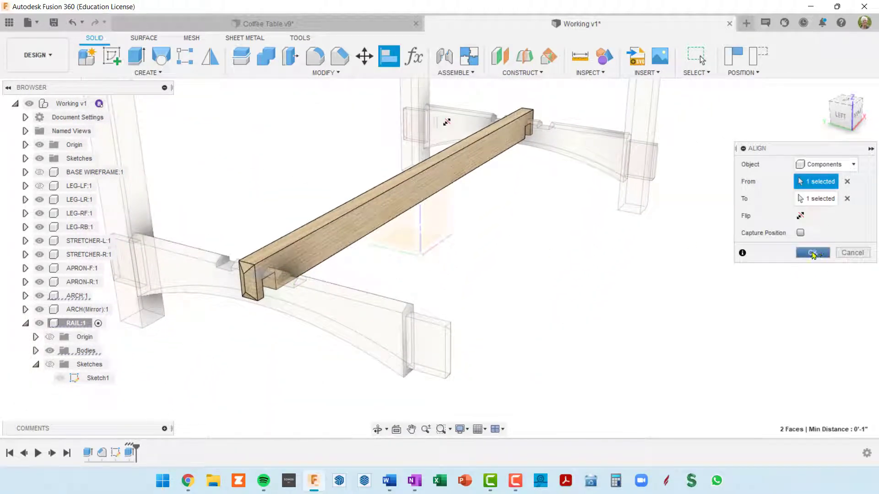
click(813, 255)
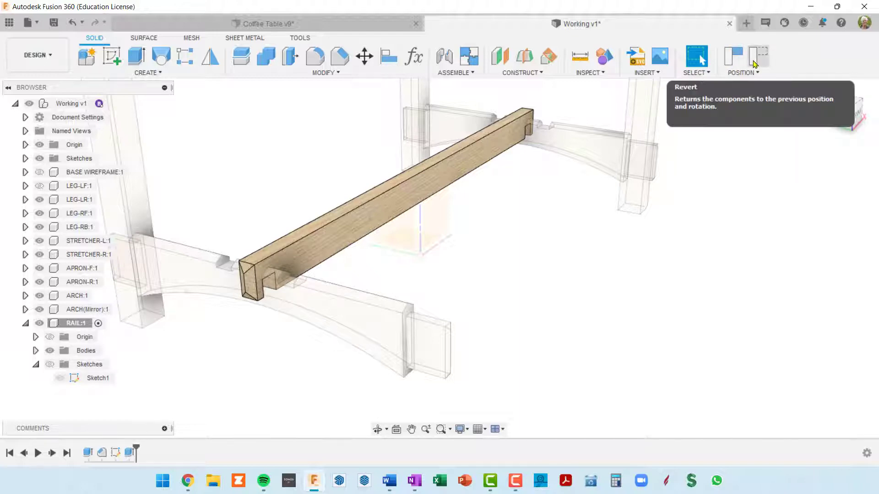
Capture the rail's aligned position and activate the top-level Working v1 component
click(729, 62)
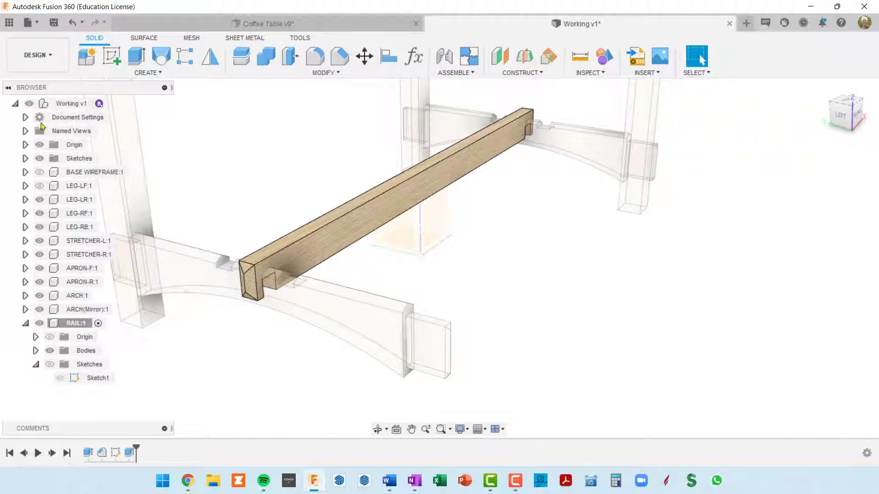
click(60, 104)
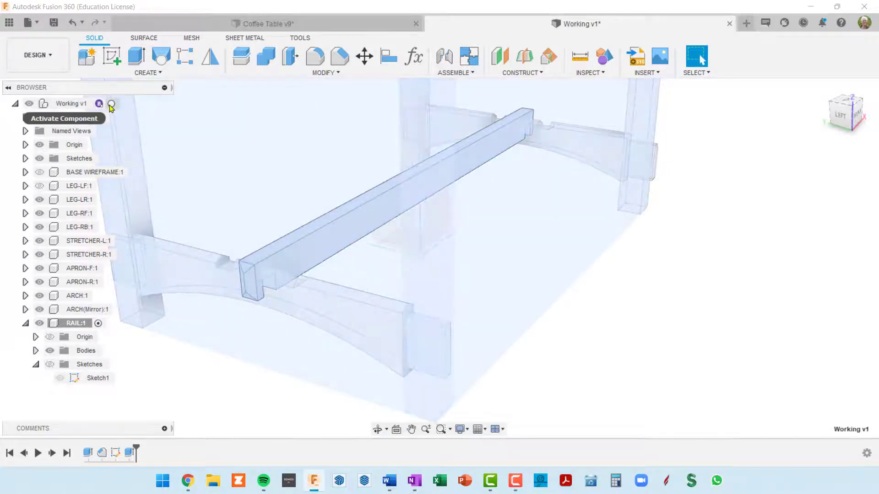
click(111, 104)
click(617, 341)
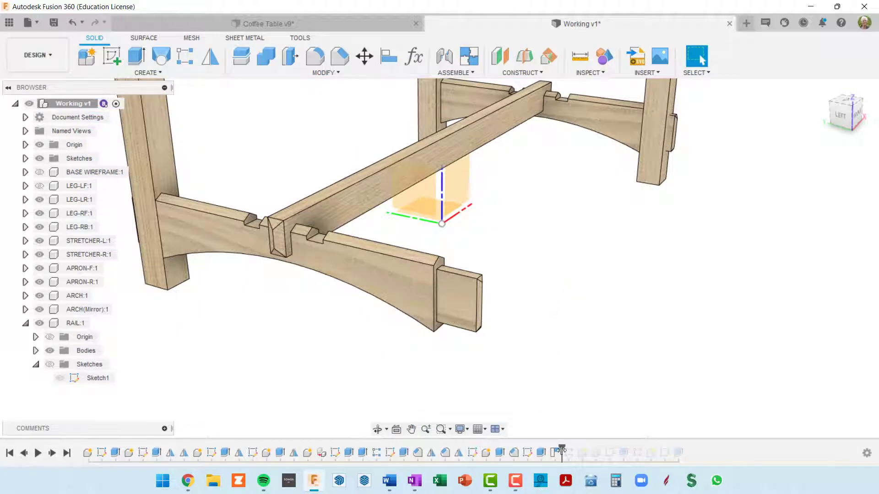
Roll the history marker forward past the rails' rectangular pattern and examine how the three rails sit on the arches
drag(562, 449, 568, 450)
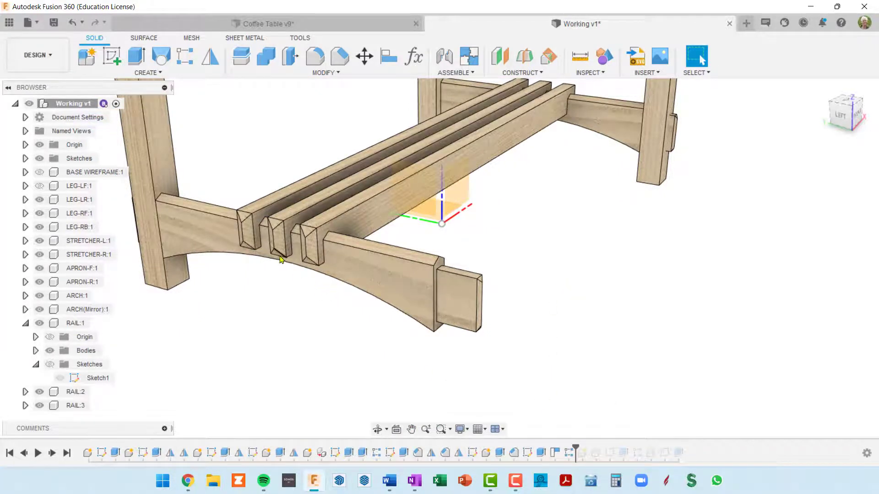
scroll(280, 250, up, 5)
scroll(277, 231, down, 3)
shift+middle_drag(278, 229, 311, 210)
scroll(283, 219, down, 6)
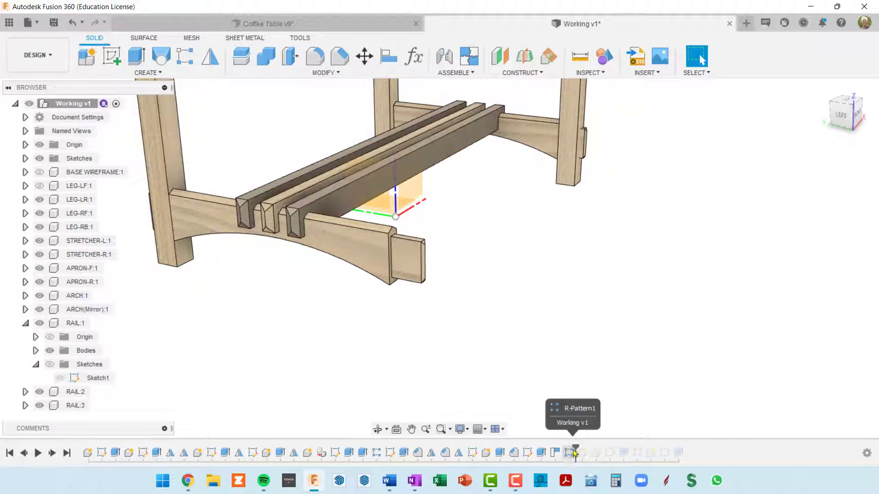
Roll the history marker to the end of the timeline and examine the rails and the blocks between them
drag(576, 448, 683, 441)
shift+middle_drag(494, 206, 418, 154)
scroll(339, 187, up, 6)
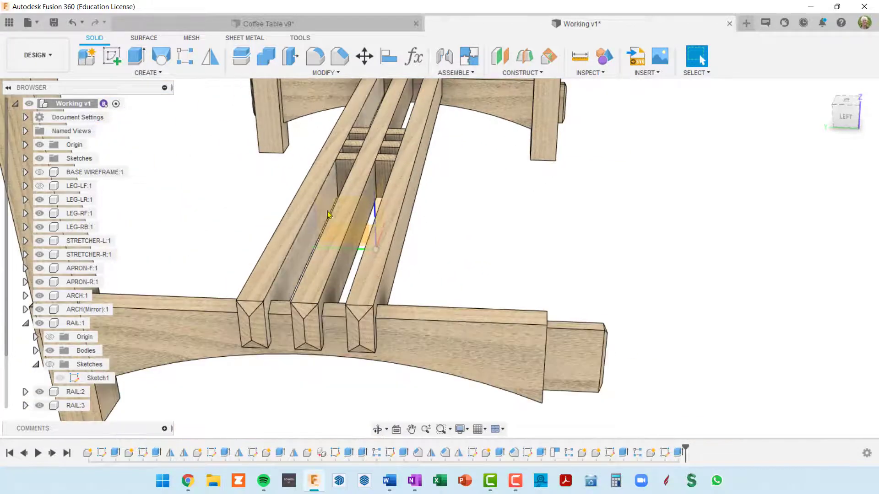
shift+middle_drag(377, 244, 343, 237)
scroll(344, 237, down, 5)
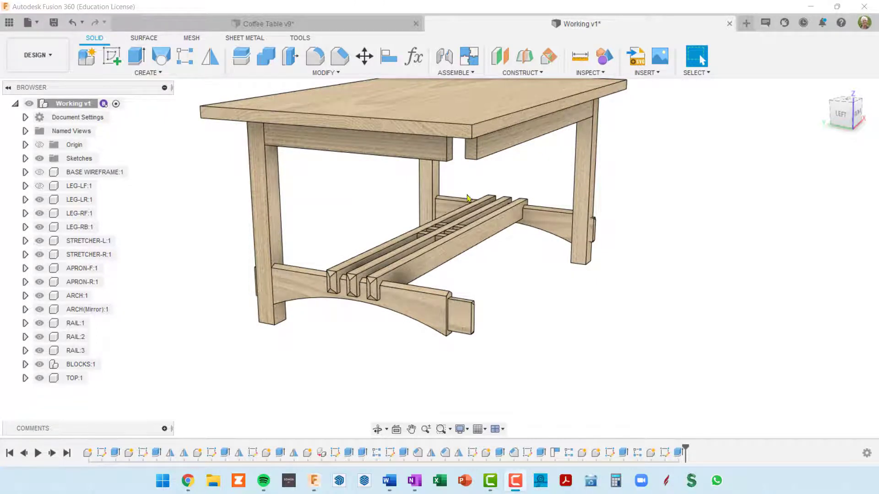
Examine the complete table from several angles, including the stretcher and apron ends at the open front corner
scroll(453, 215, down, 5)
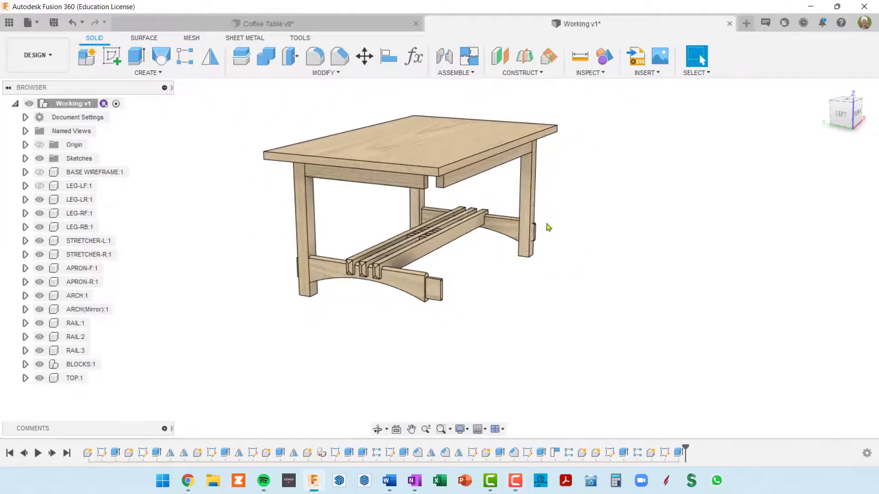
mouse_move(561, 210)
shift+middle_down()
mouse_move(459, 201)
mouse_move(553, 202)
shift+middle_up()
scroll(425, 181, up, 3)
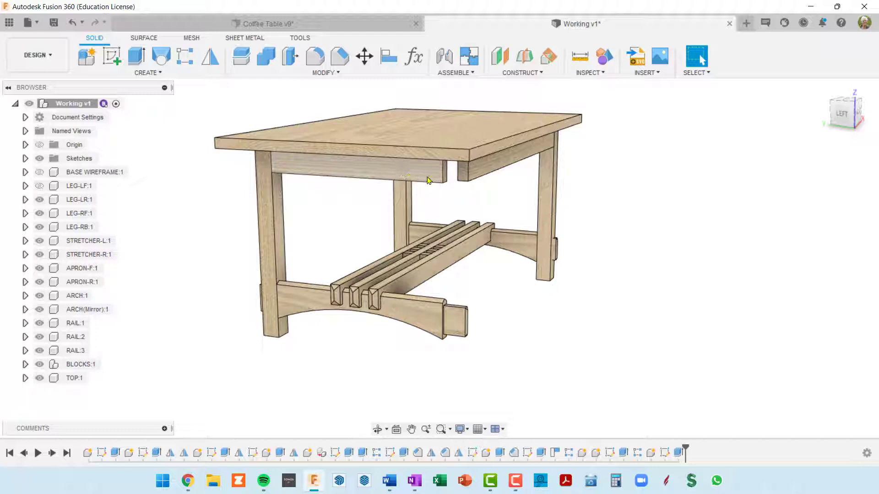
shift+middle_drag(561, 240, 520, 166)
scroll(451, 196, down, 3)
shift+middle_drag(451, 196, 396, 199)
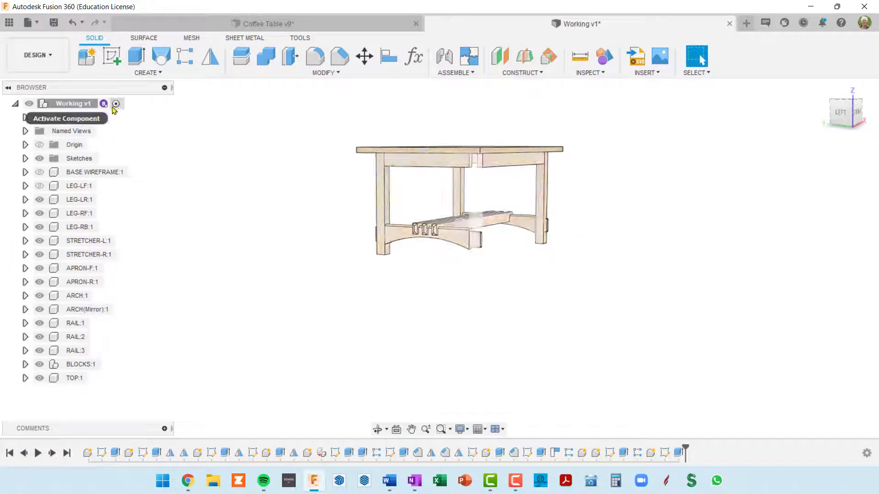
shift+middle_drag(597, 297, 598, 312)
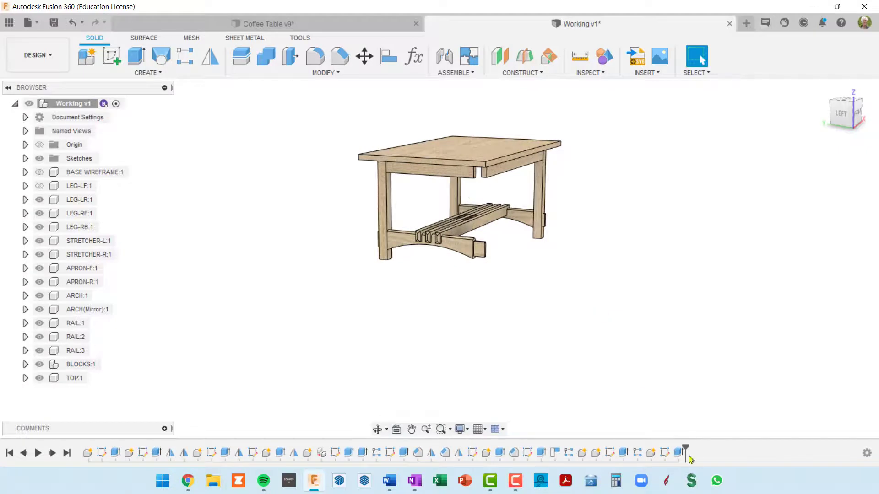
Roll the history marker back to directly after the STRETCHER-L extrusion, before the stretcher is mirrored
drag(685, 447, 287, 451)
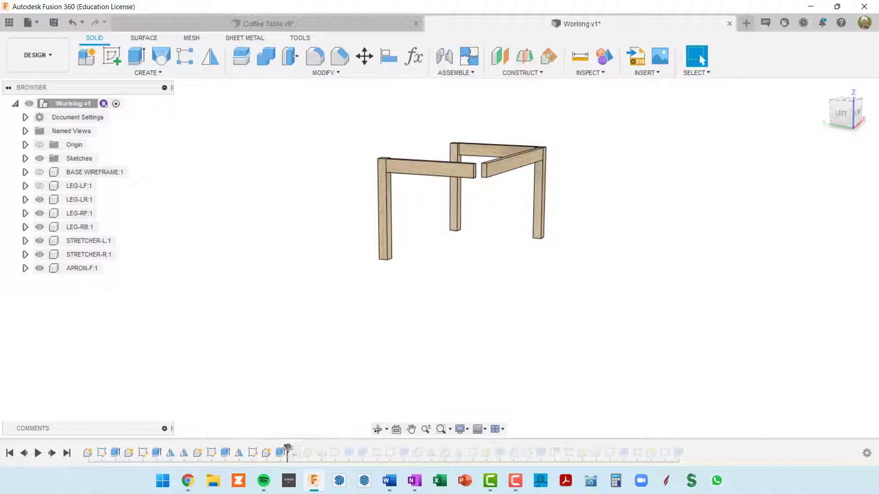
mouse_move(279, 446)
mouse_down()
mouse_move(231, 447)
mouse_move(241, 450)
mouse_up()
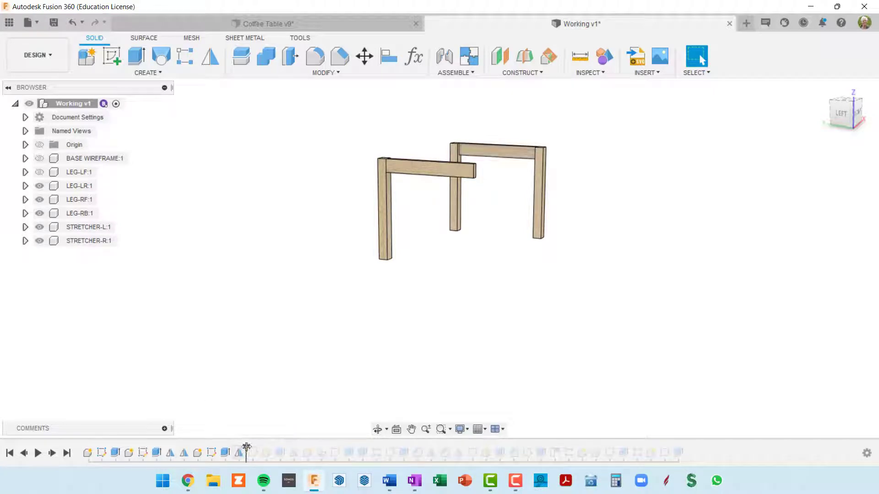
drag(246, 446, 231, 447)
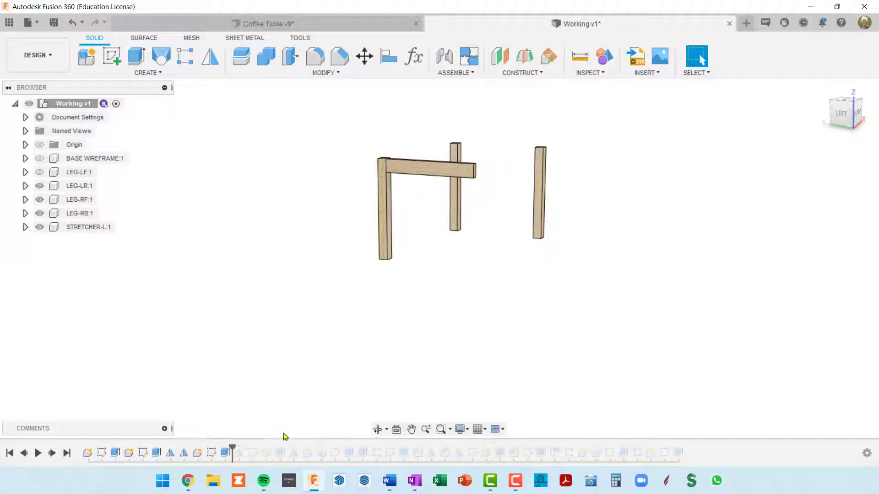
shift+middle_drag(420, 280, 412, 296)
scroll(477, 202, up, 3)
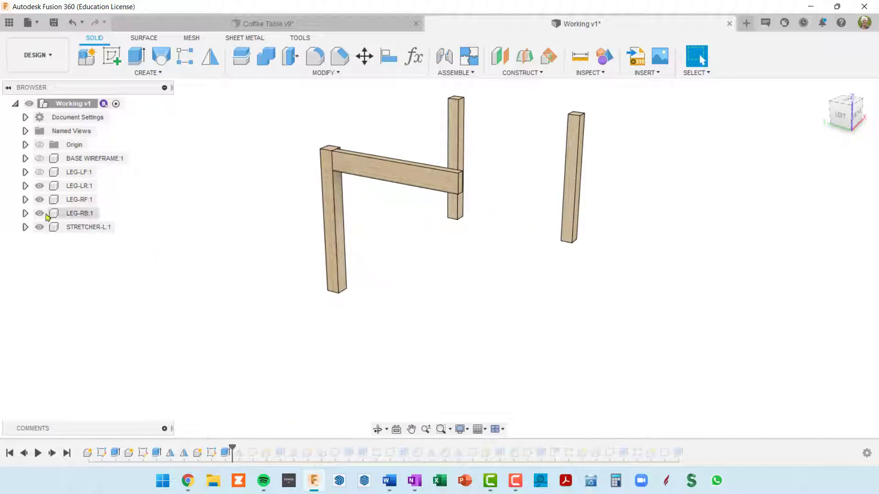
Make the hidden LEG-LF:1 component visible again
click(64, 172)
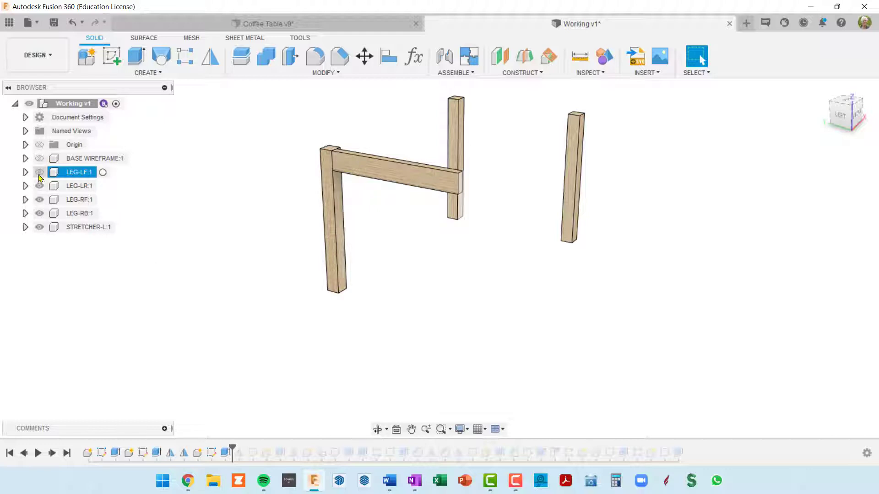
click(40, 173)
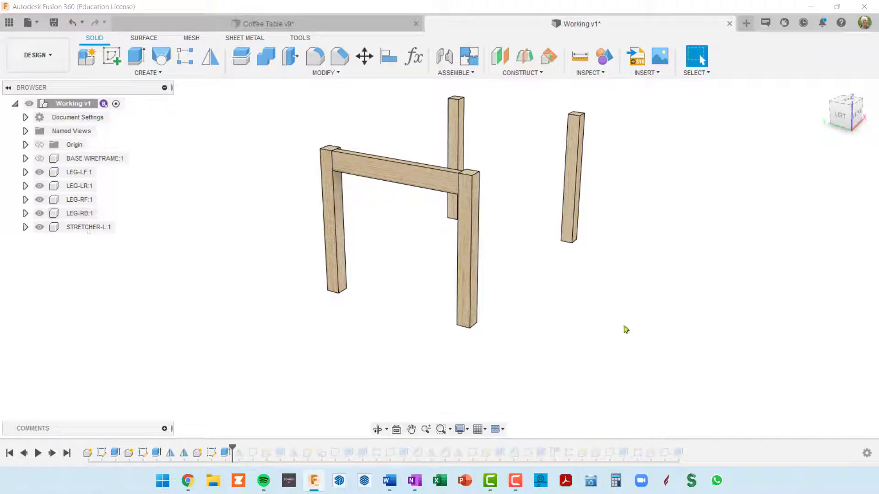
middle_drag(559, 311, 538, 322)
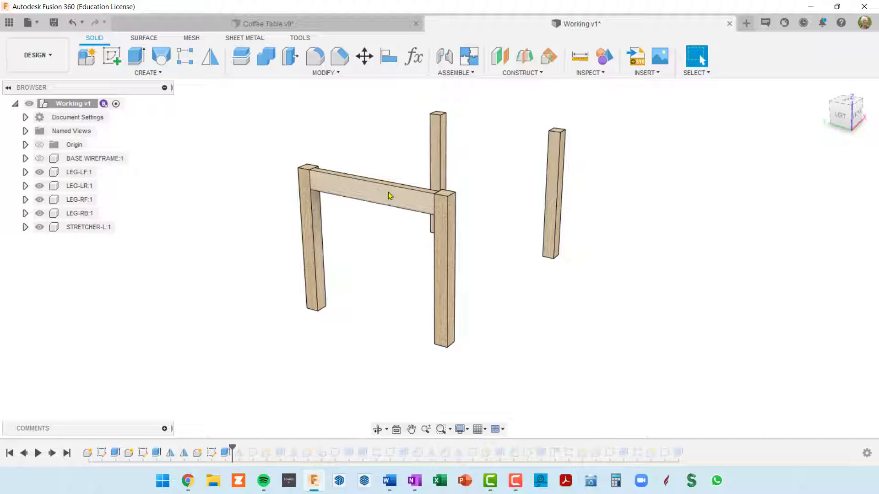
Activate the STRETCHER-L:1 component for editing
click(89, 229)
click(127, 229)
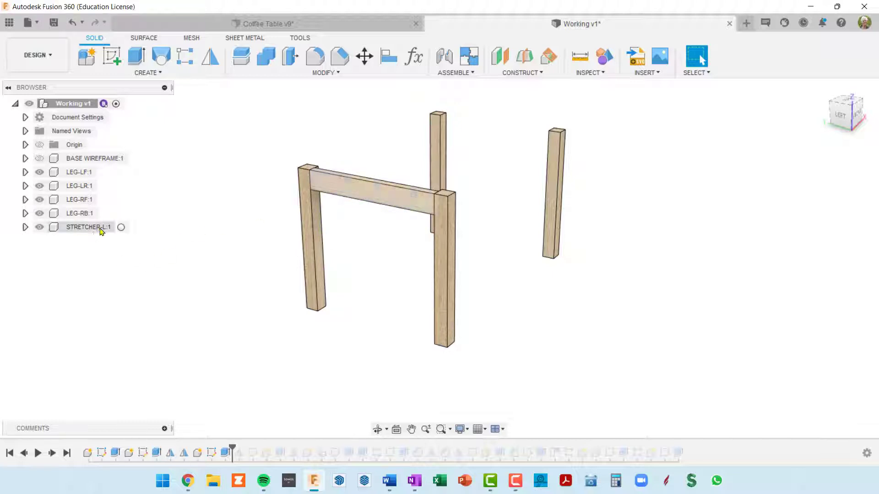
click(103, 229)
click(125, 228)
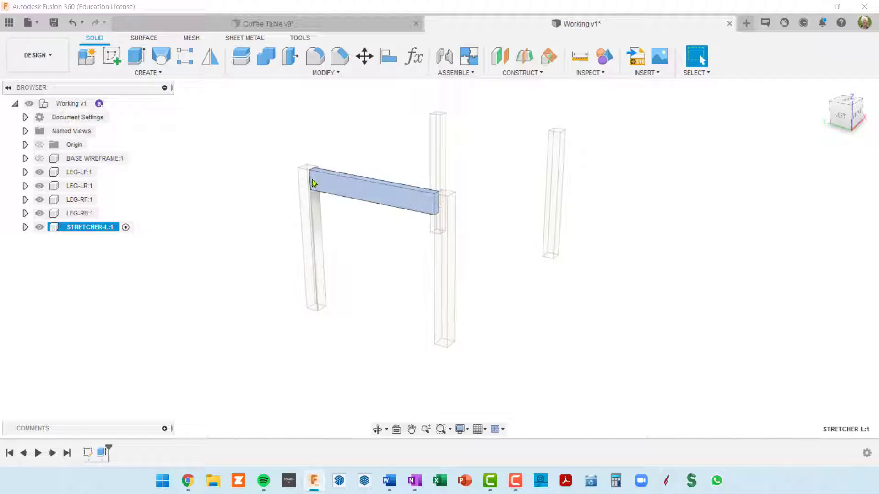
Edit the stretcher's profile sketch and draw a centre rectangle about 3/4 by 2 inches in the empty space beside the profile
right_click(88, 453)
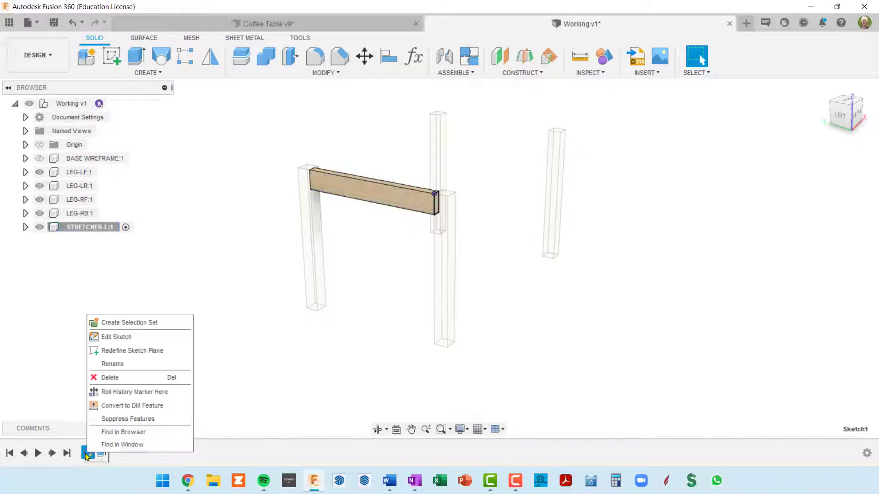
click(128, 337)
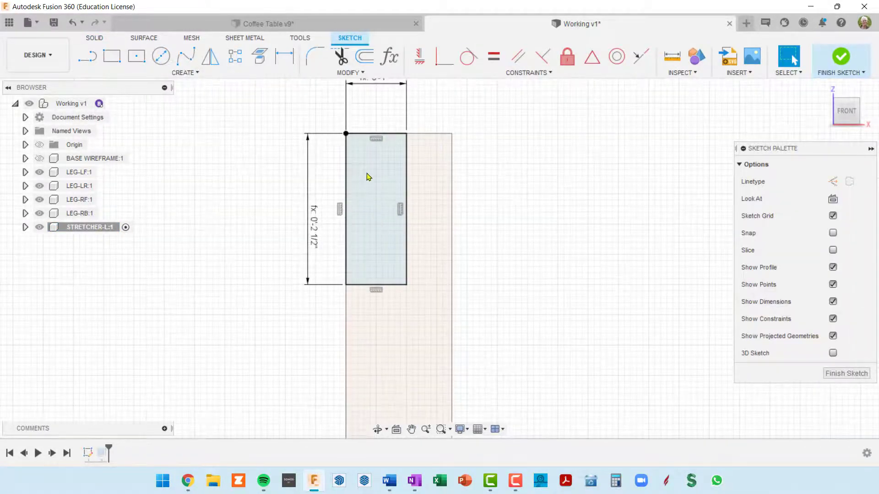
scroll(388, 218, down, 2)
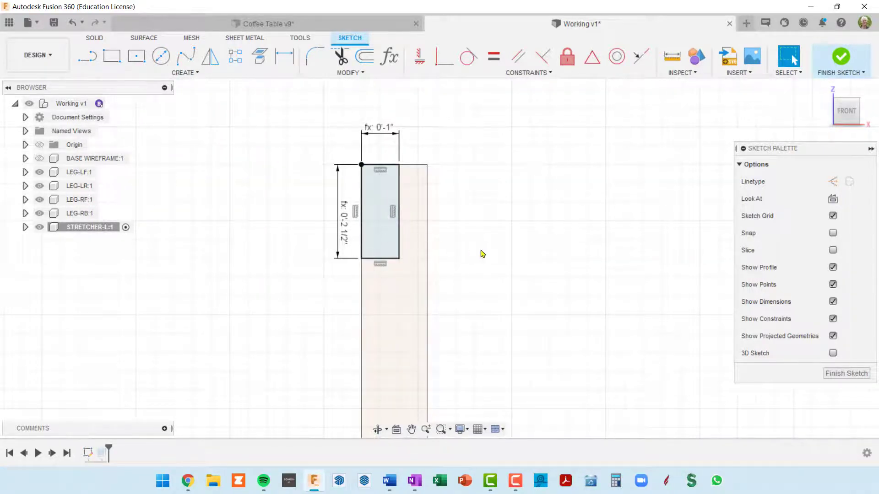
middle_drag(481, 254, 409, 283)
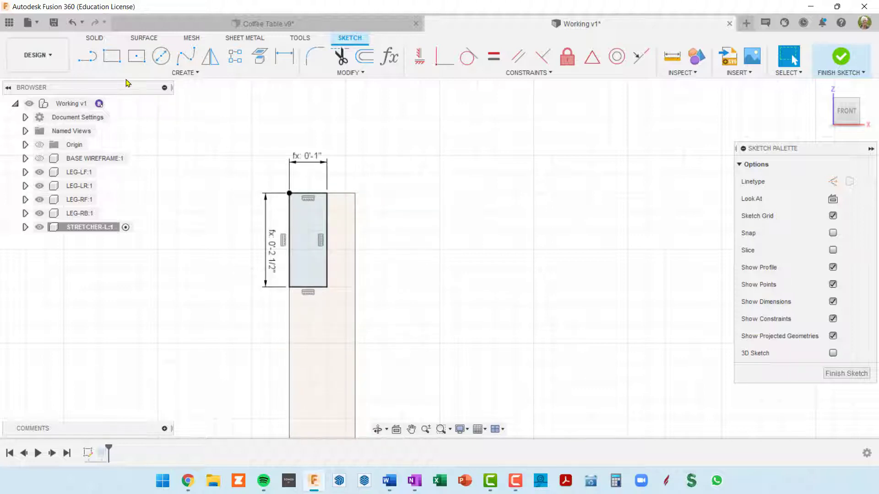
click(136, 56)
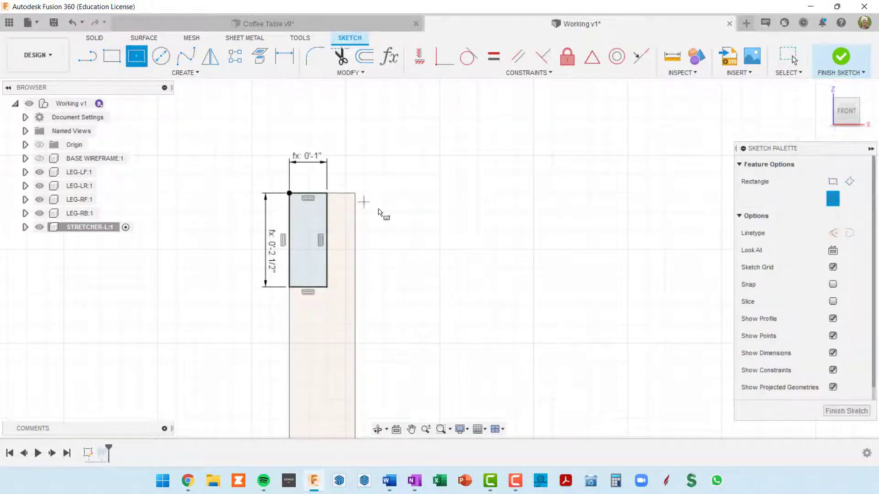
click(447, 177)
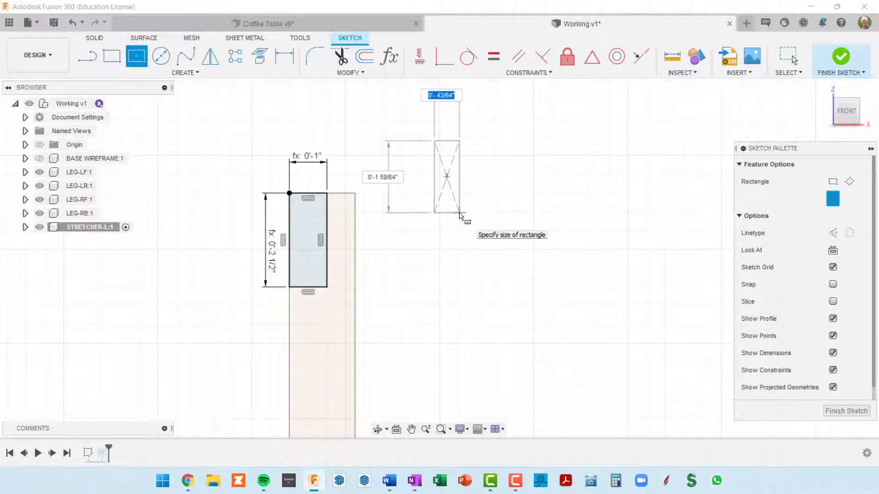
click(461, 214)
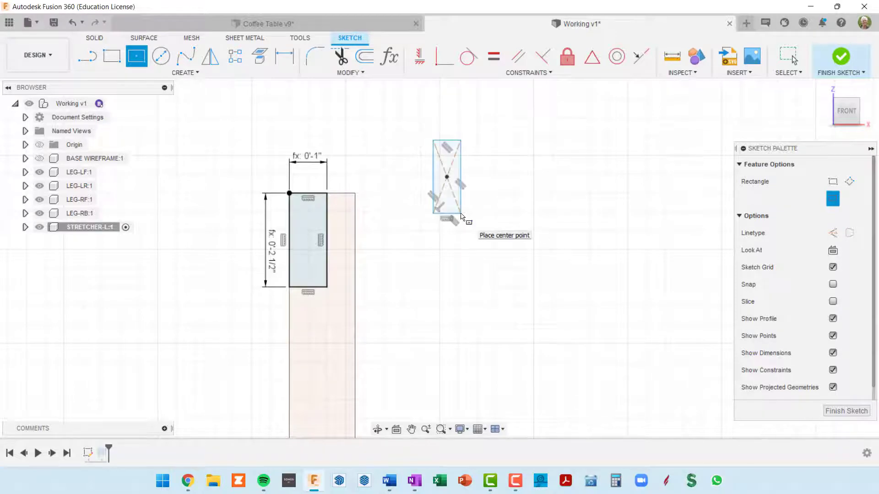
middle_drag(455, 189, 476, 227)
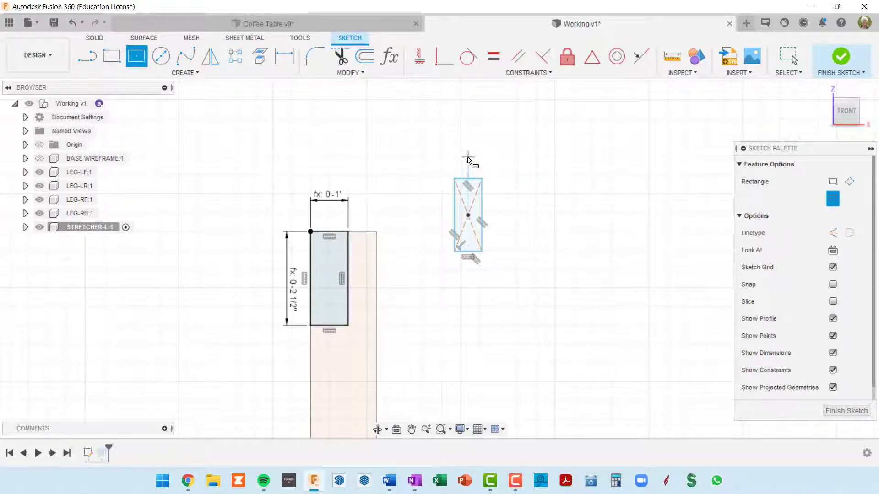
Dimension the small rectangle's width as half the stretcher profile's width, using the expression d15/2
key(d)
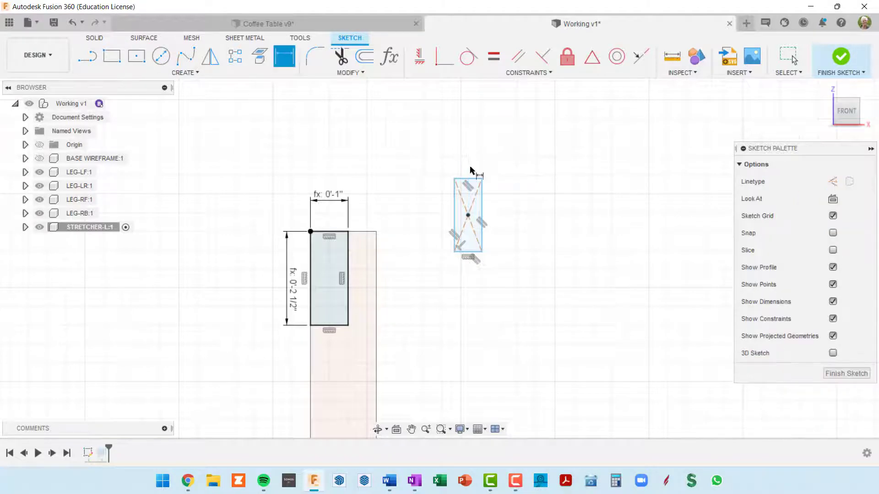
scroll(469, 176, up, 1)
click(467, 179)
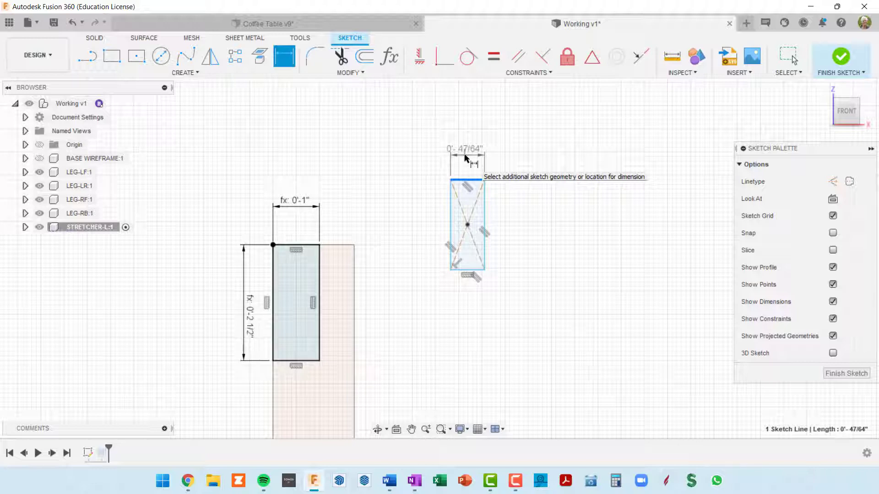
click(466, 157)
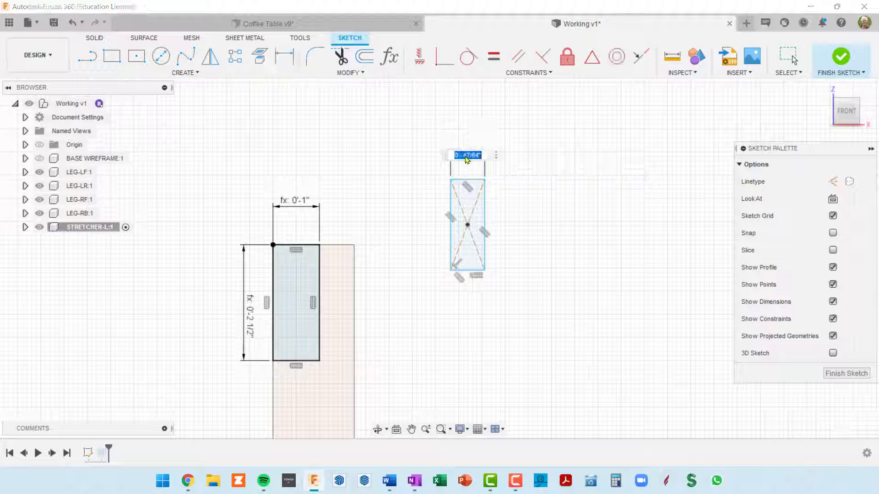
click(297, 207)
text(/2)
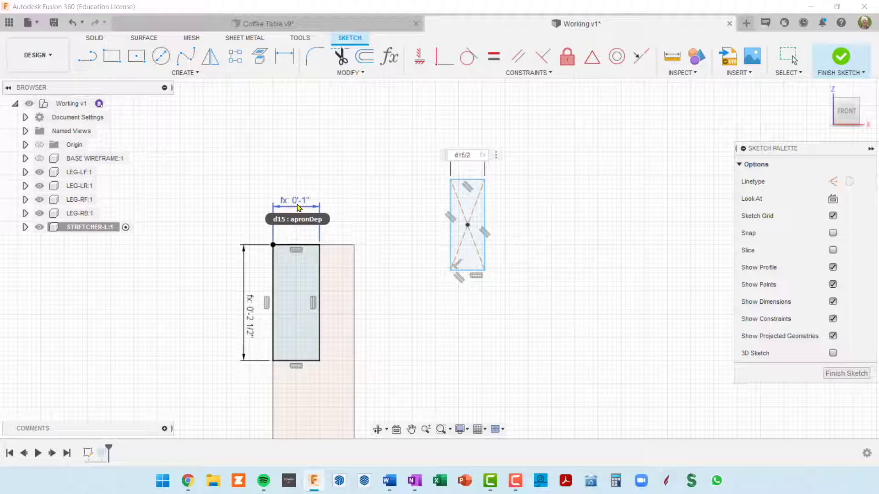
key(Return)
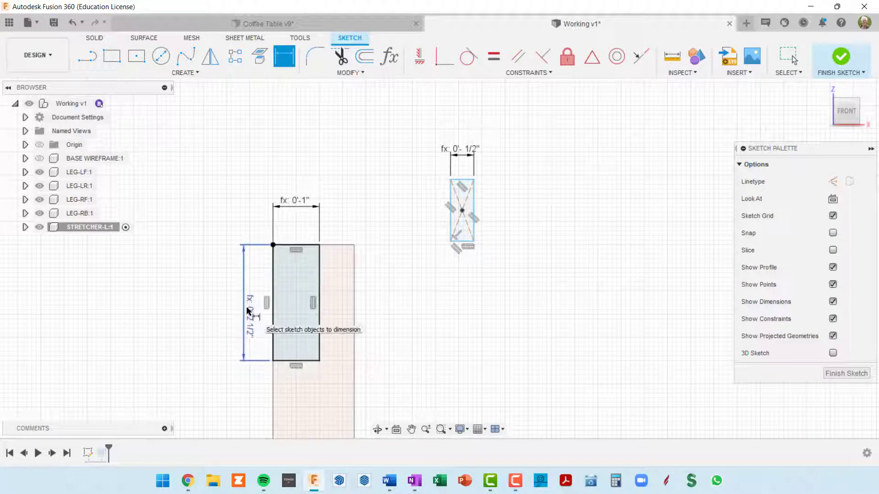
Dimension the small rectangle's height as half the stretcher profile's height, using the expression d16/2
click(475, 211)
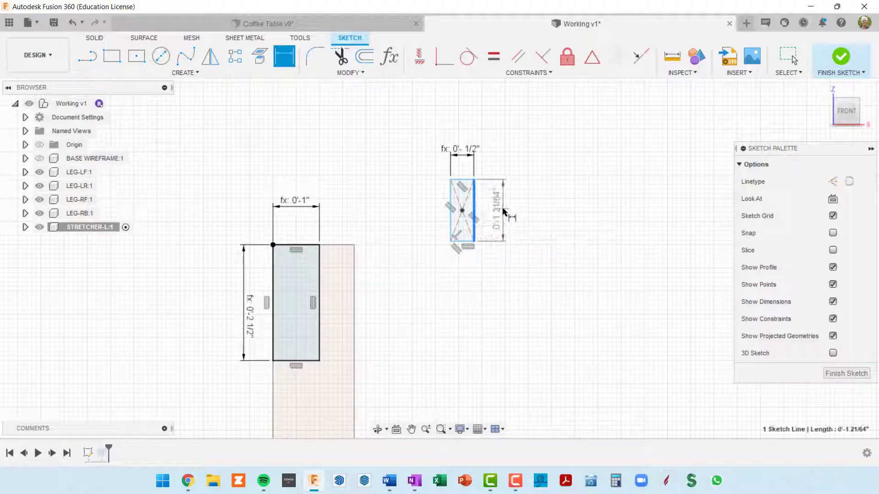
click(503, 212)
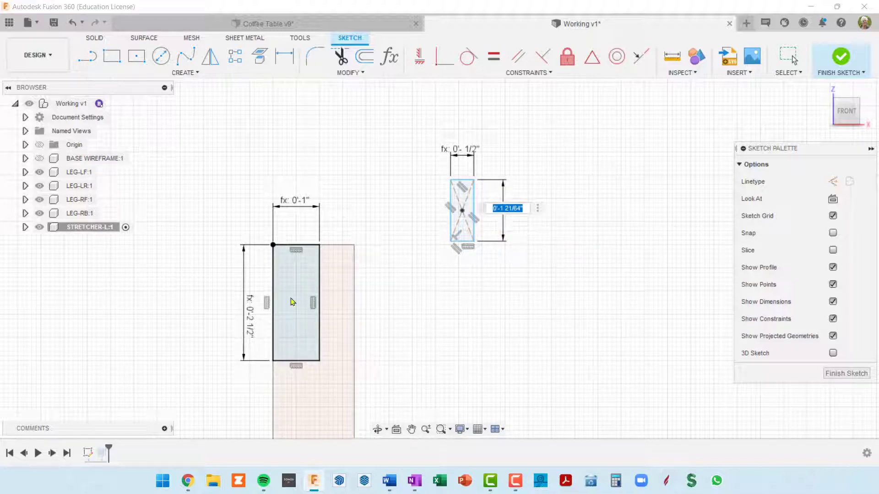
text(d16/2)
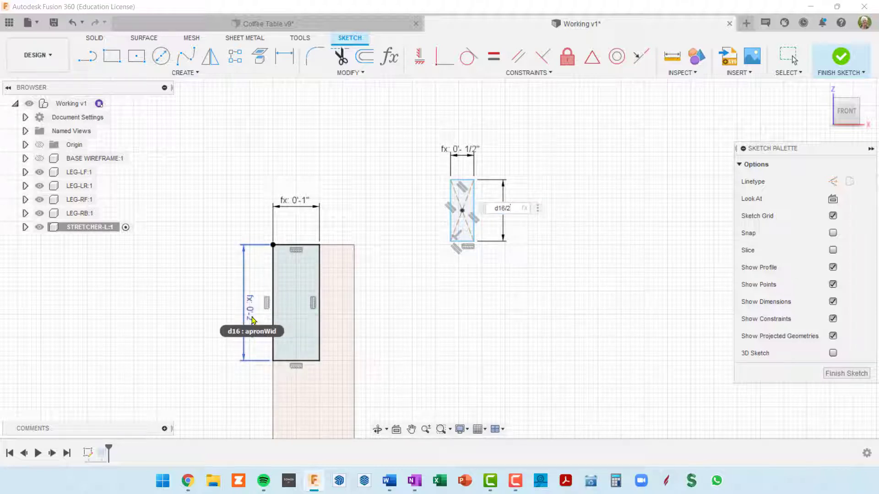
key(Return)
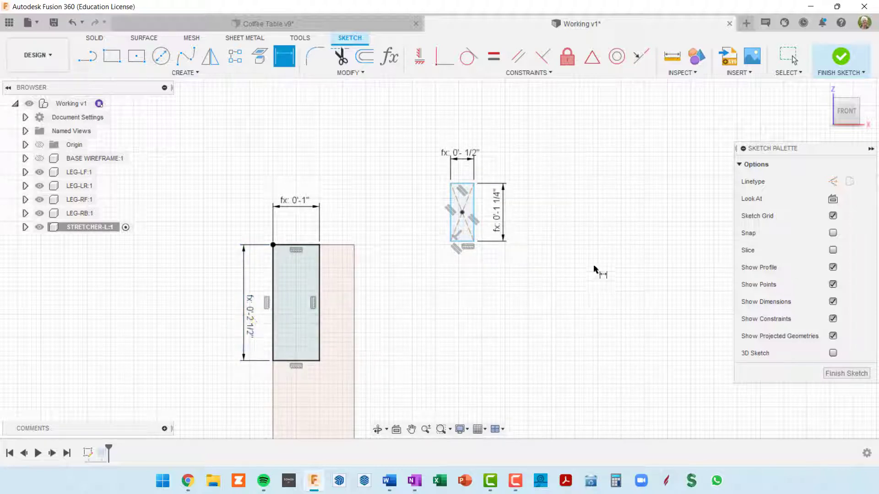
scroll(459, 183, up, 1)
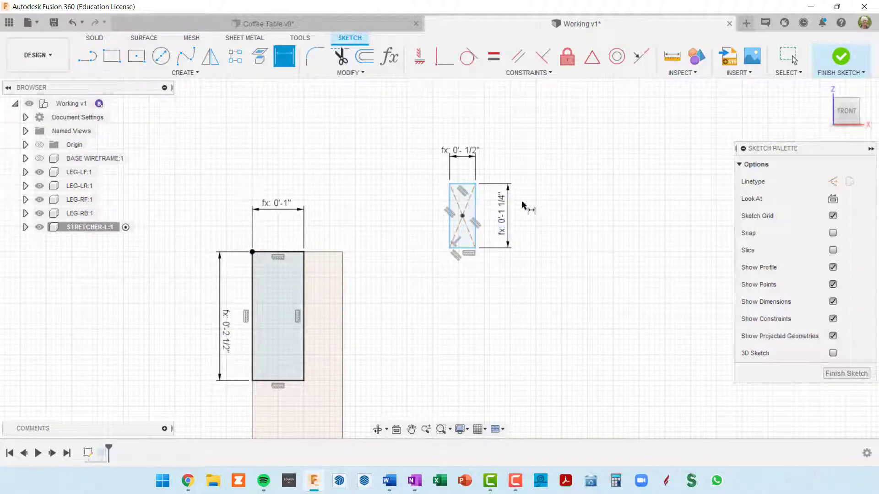
key(Escape)
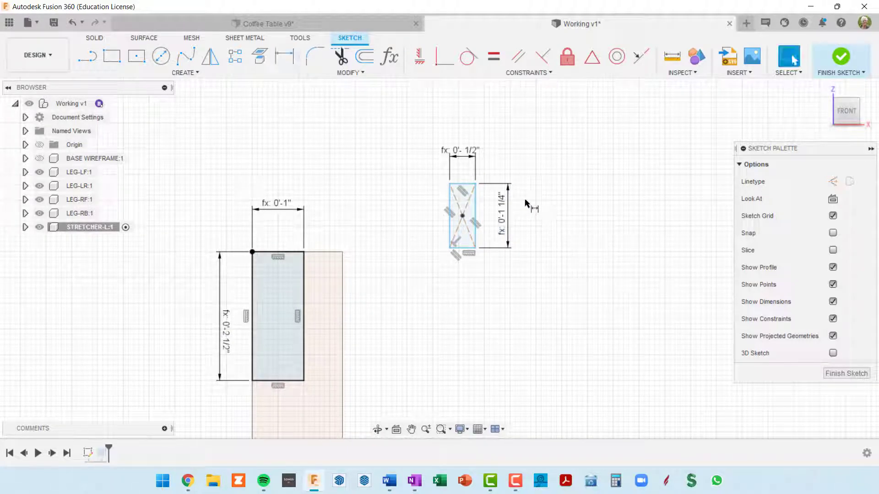
Select the small rectangle's whole outline and move it slightly lower and closer to the stretcher profile
double_click(459, 185)
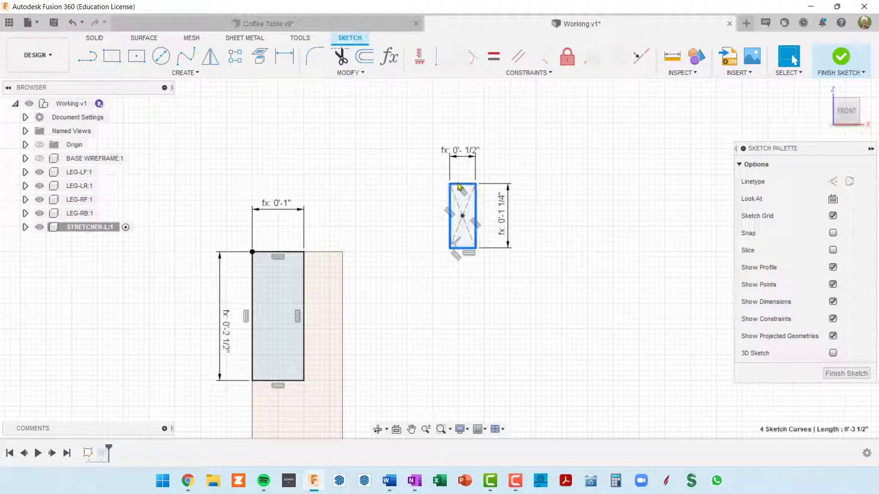
drag(463, 188, 439, 234)
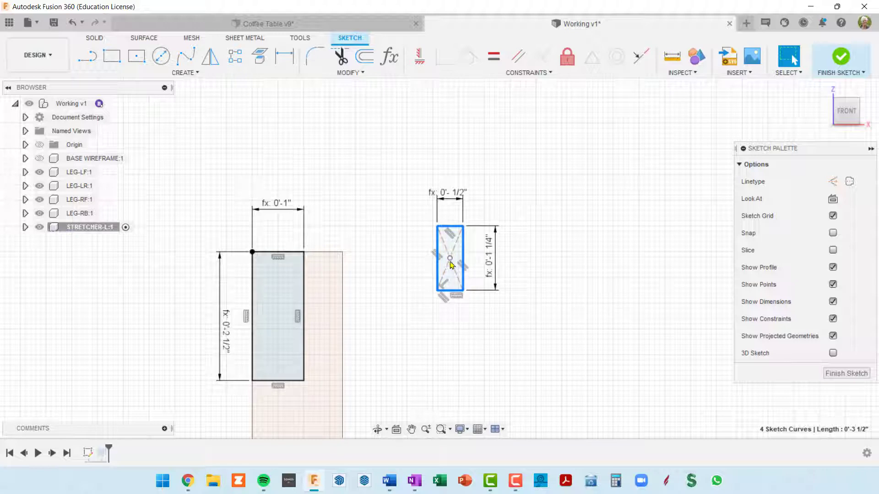
scroll(452, 255, up, 4)
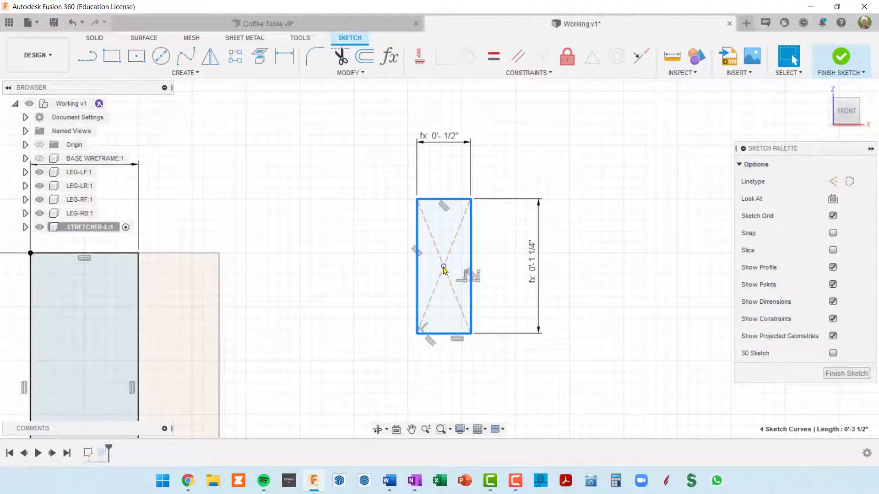
scroll(443, 268, down, 2)
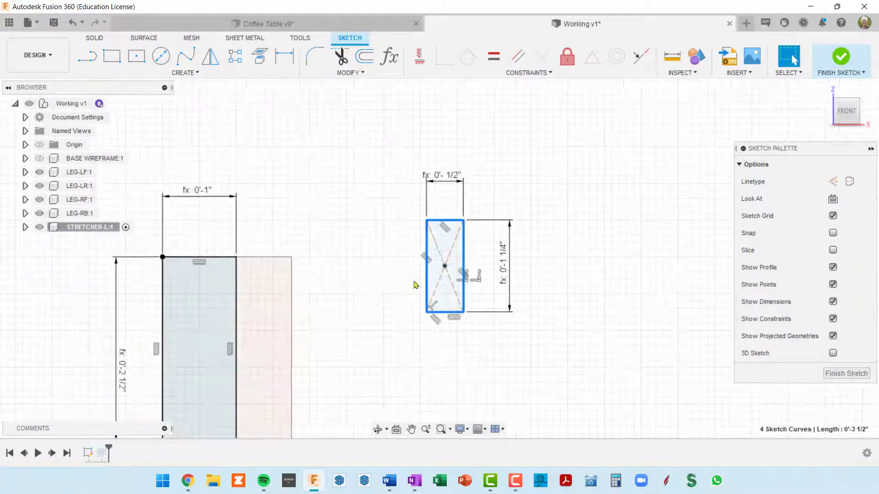
Draw two construction lines joining the opposite corners of the stretcher profile as diagonals
middle_drag(395, 271, 477, 182)
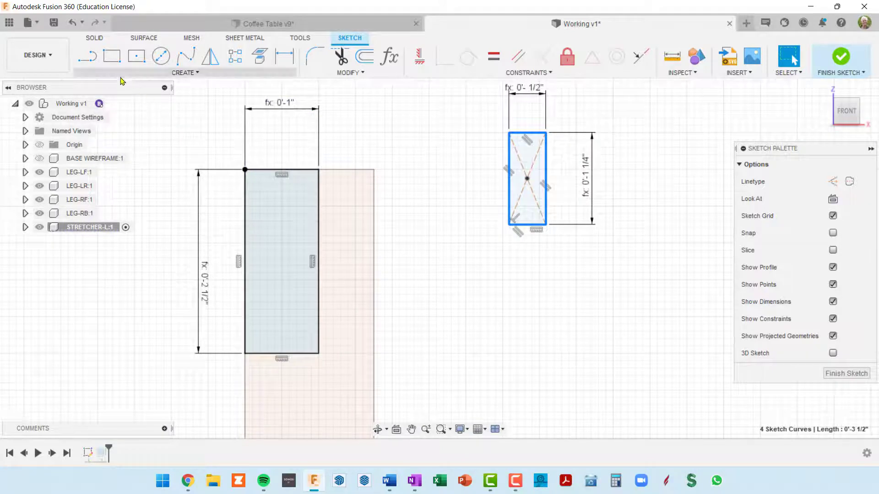
click(90, 59)
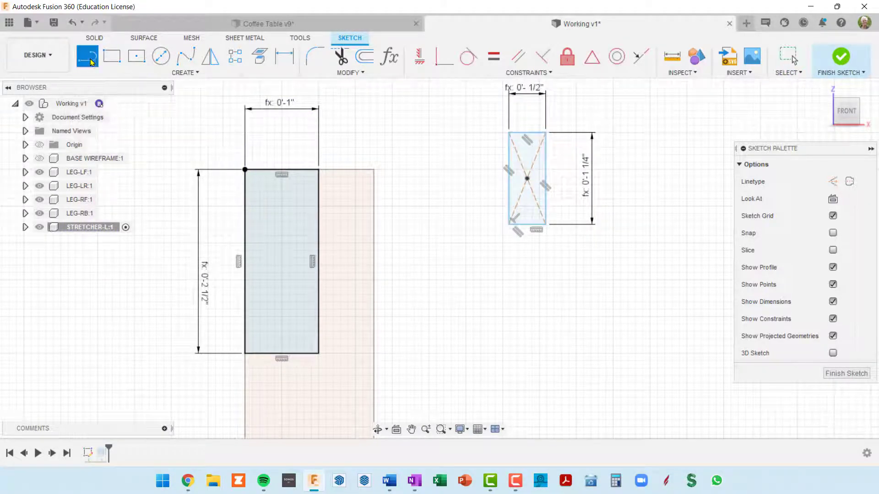
click(833, 182)
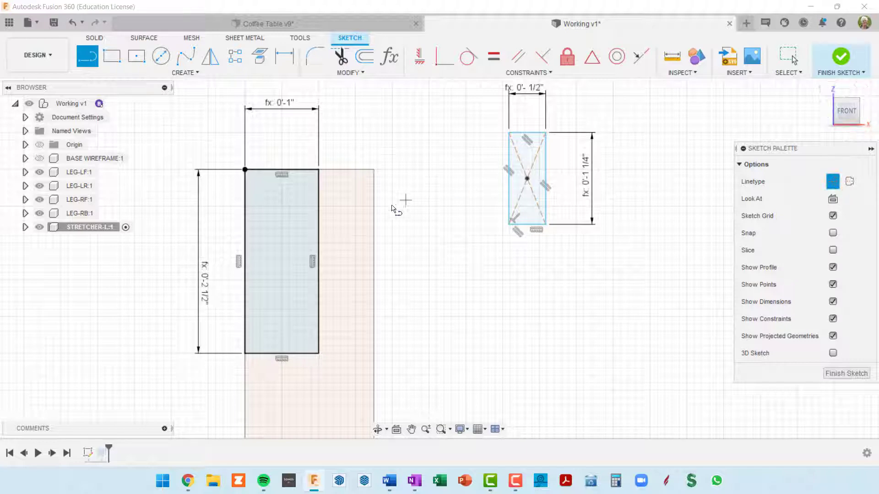
click(245, 170)
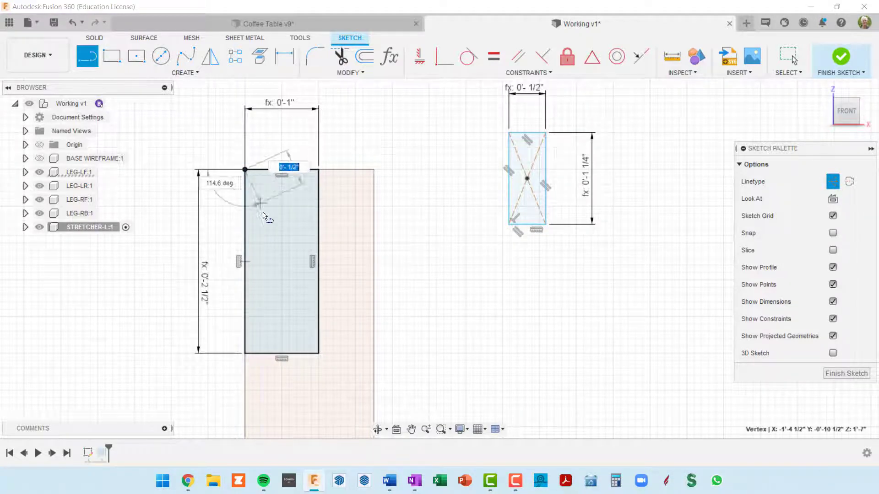
double_click(319, 354)
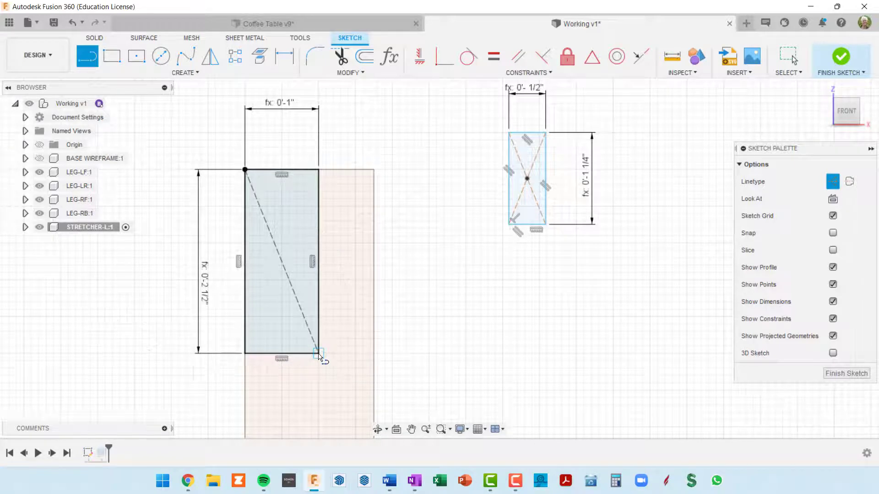
click(320, 170)
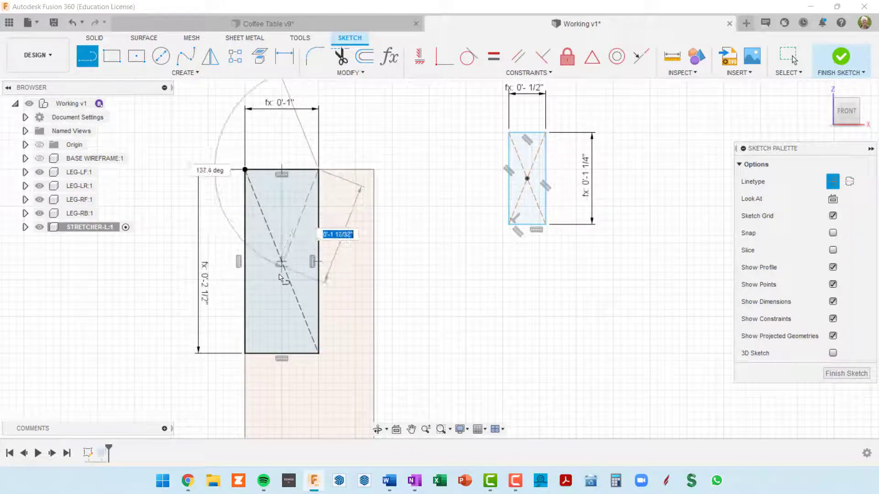
double_click(246, 354)
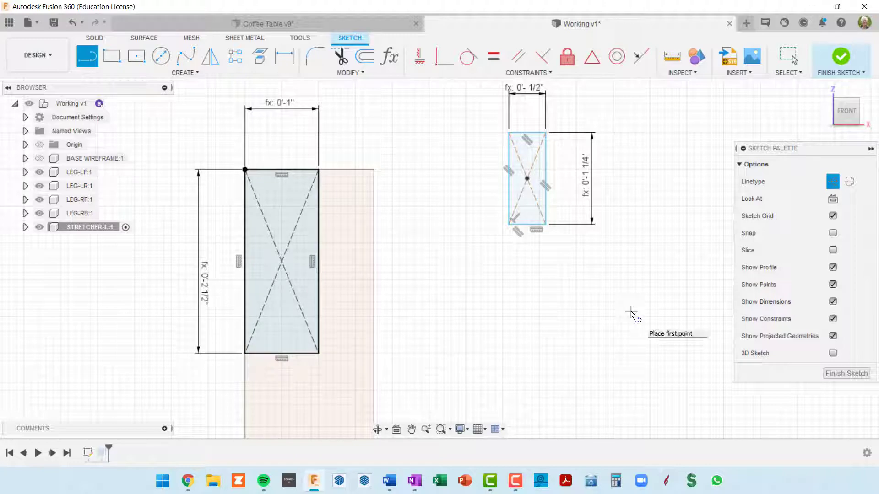
Place a sketch point where the two construction diagonals cross at the centre of the stretcher profile
click(176, 73)
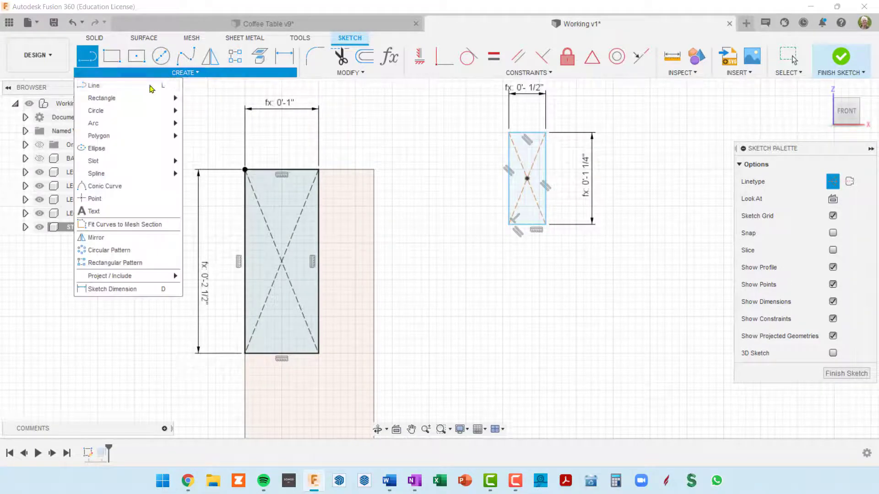
click(106, 198)
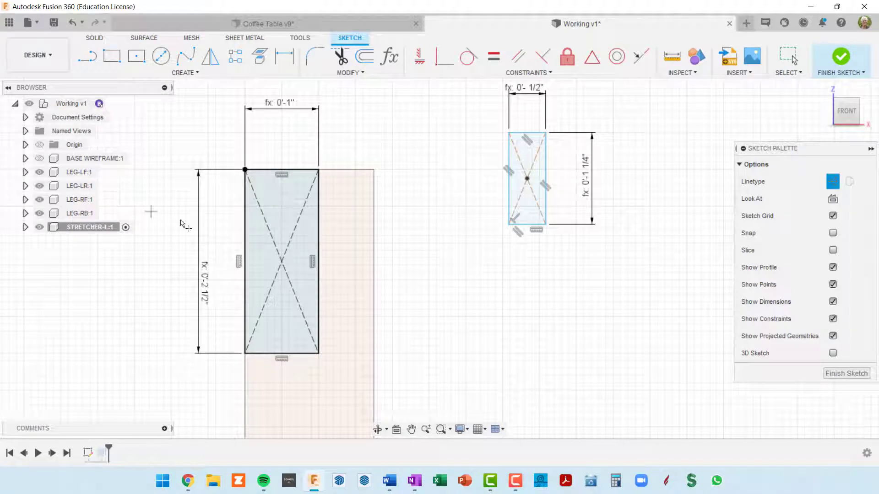
click(281, 261)
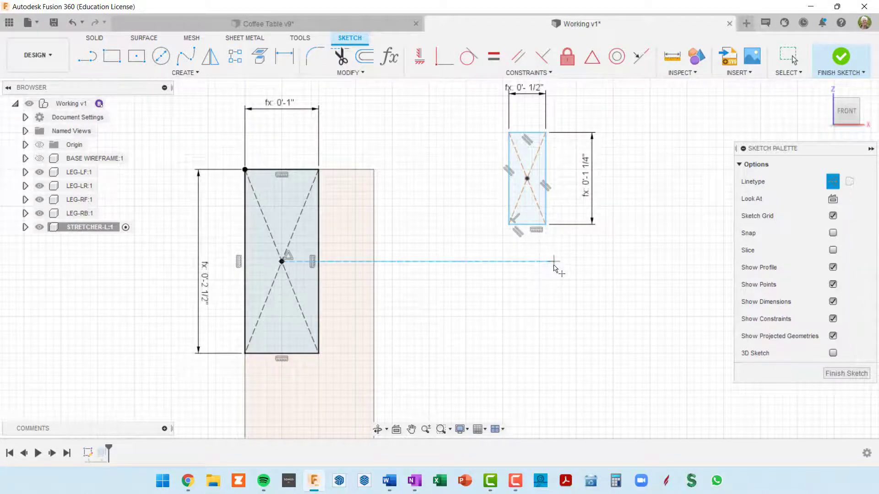
Constrain the small rectangle's centre point coincident with the centre point of the stretcher profile and finish the sketch
scroll(551, 265, down, 2)
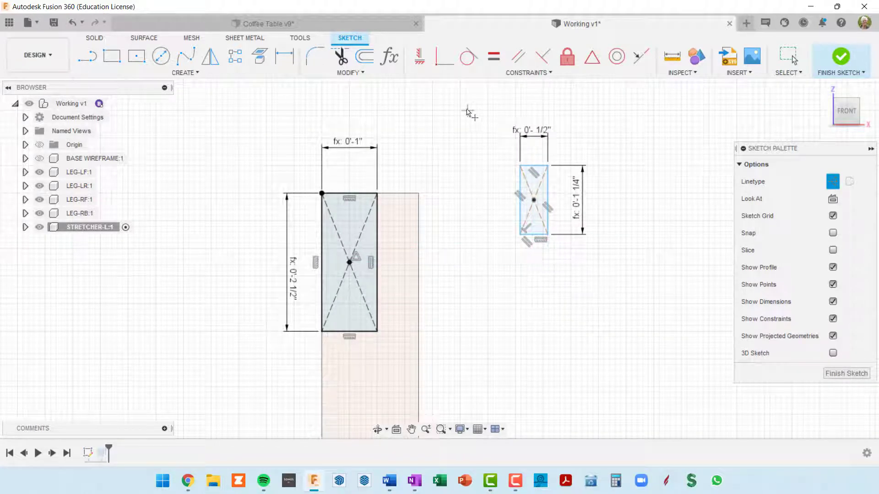
click(447, 68)
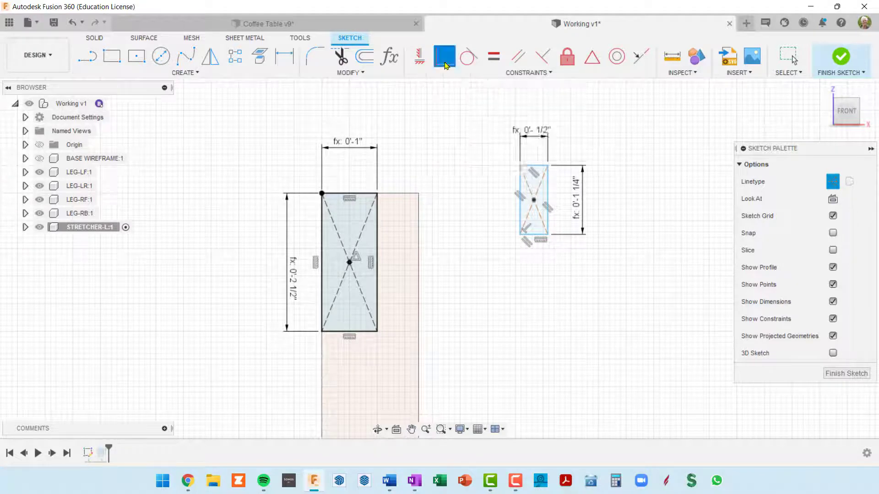
click(349, 263)
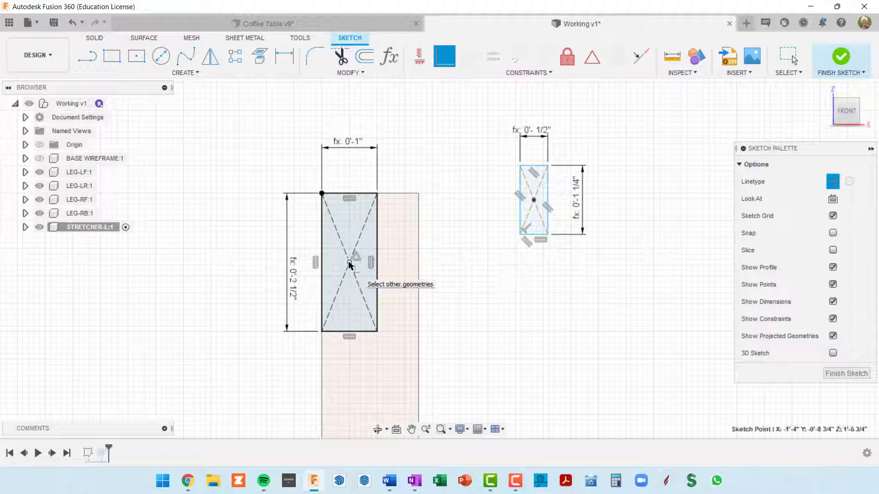
click(534, 200)
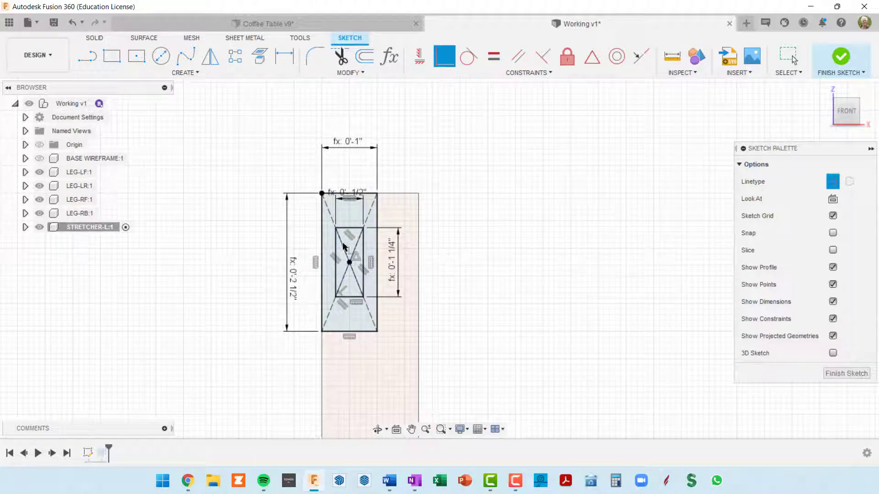
scroll(371, 281, up, 6)
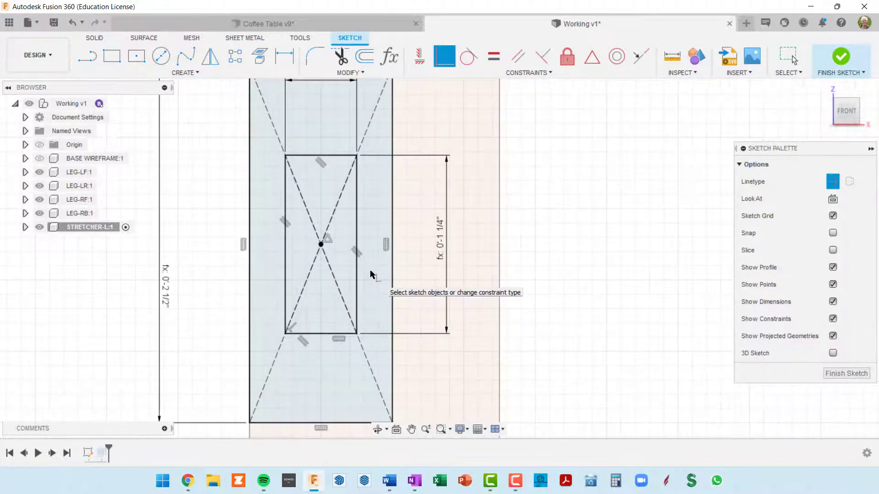
scroll(377, 272, down, 4)
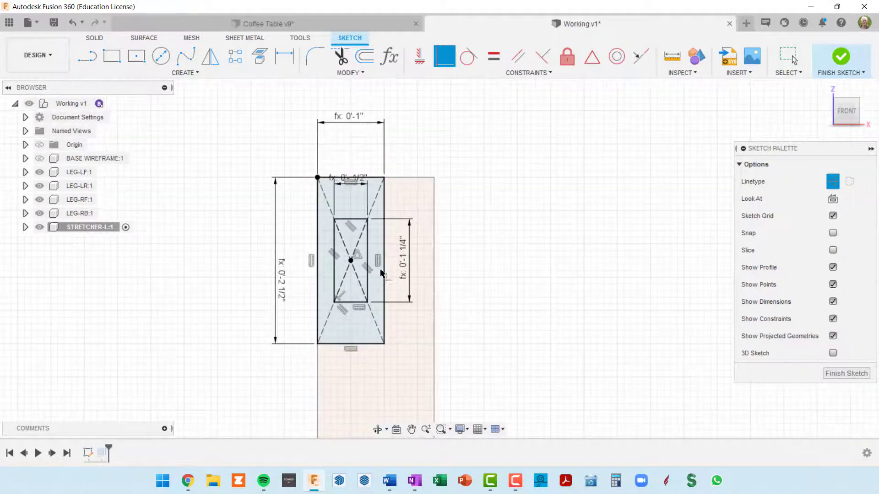
click(832, 375)
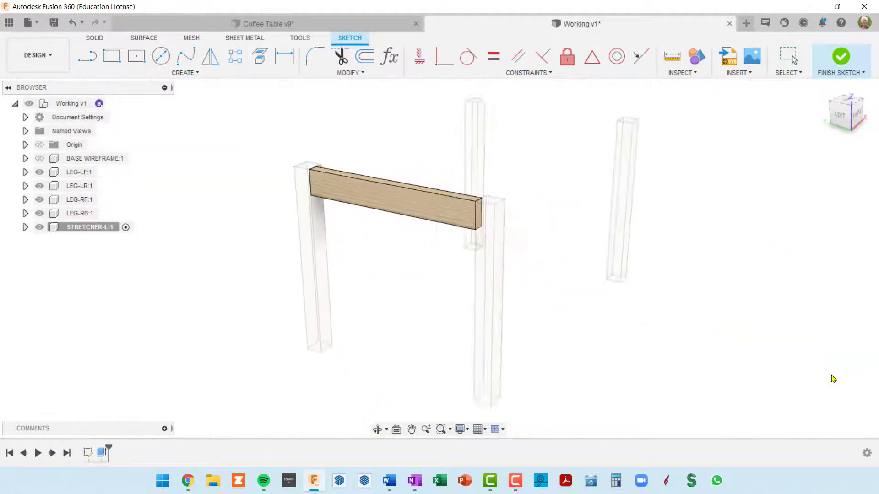
Expand the STRETCHER-L component and show its Sketch1 so the tenon profile appears on the stretcher's end face
scroll(456, 209, up, 3)
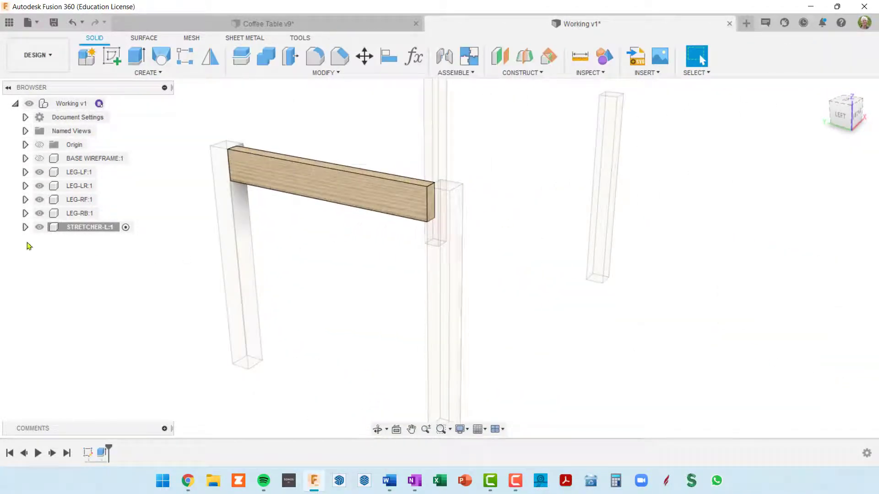
click(25, 227)
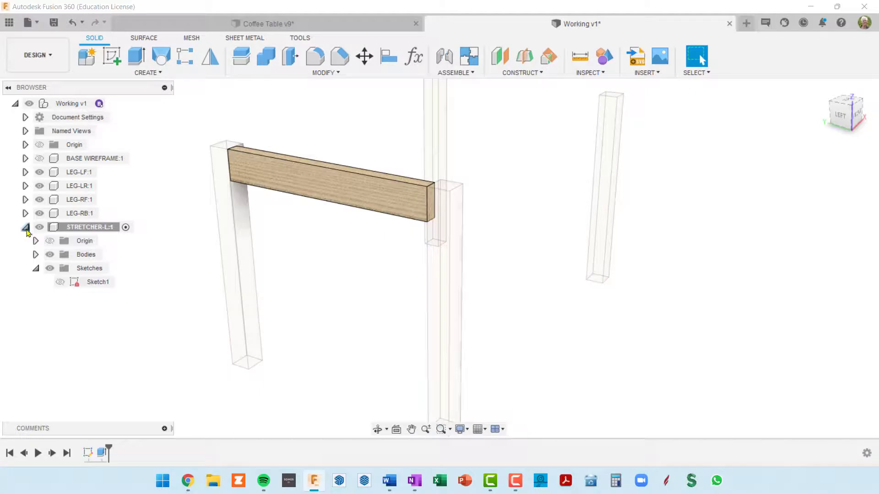
click(60, 282)
scroll(472, 192, up, 5)
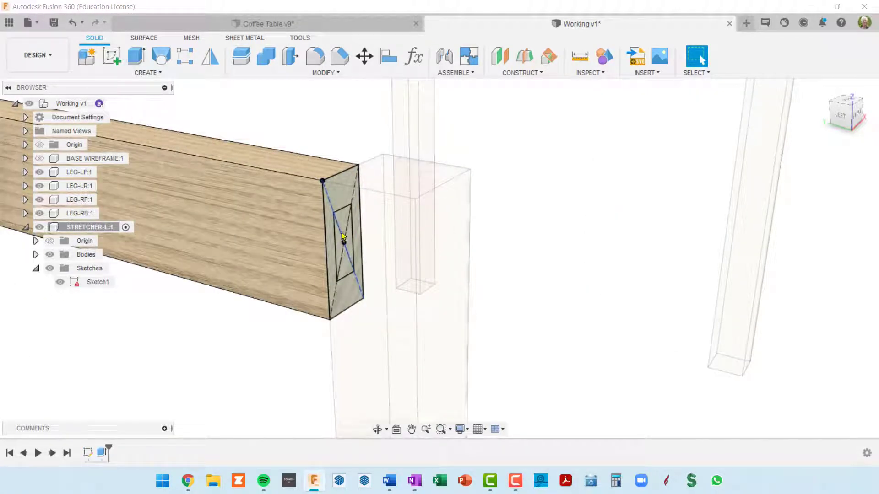
scroll(341, 233, down, 3)
scroll(343, 242, down, 3)
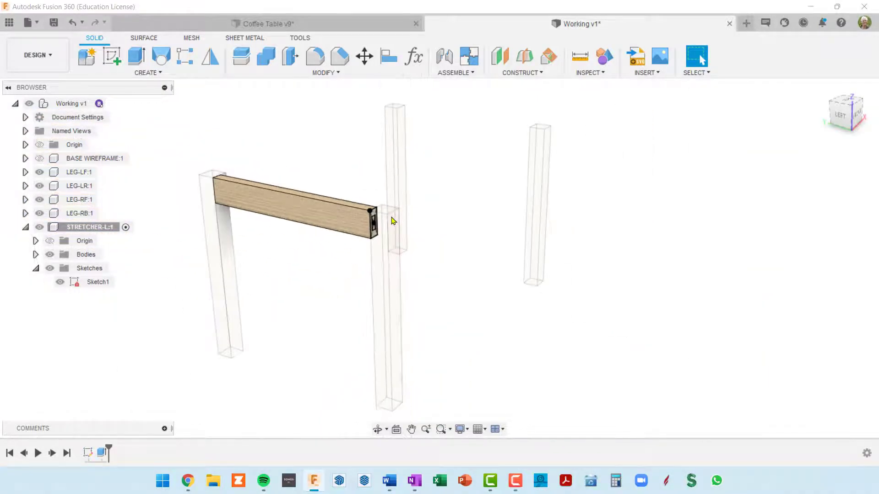
scroll(372, 209, up, 2)
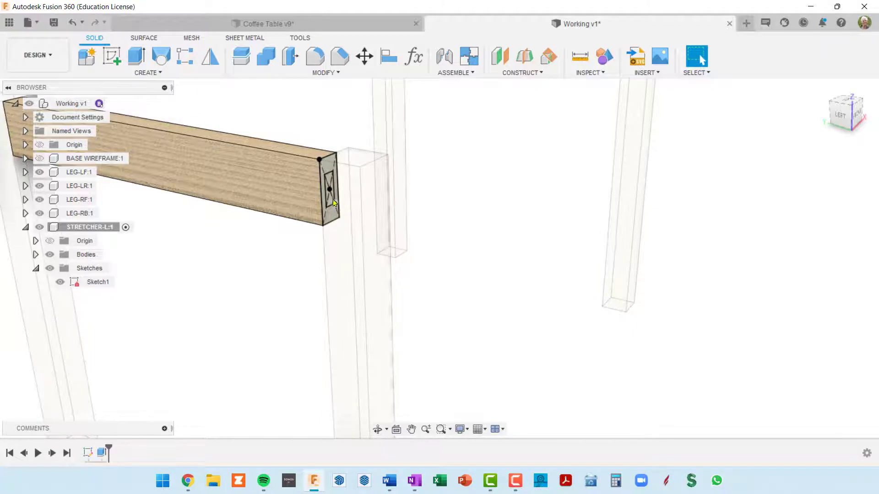
scroll(333, 198, up, 1)
scroll(333, 198, up, 2)
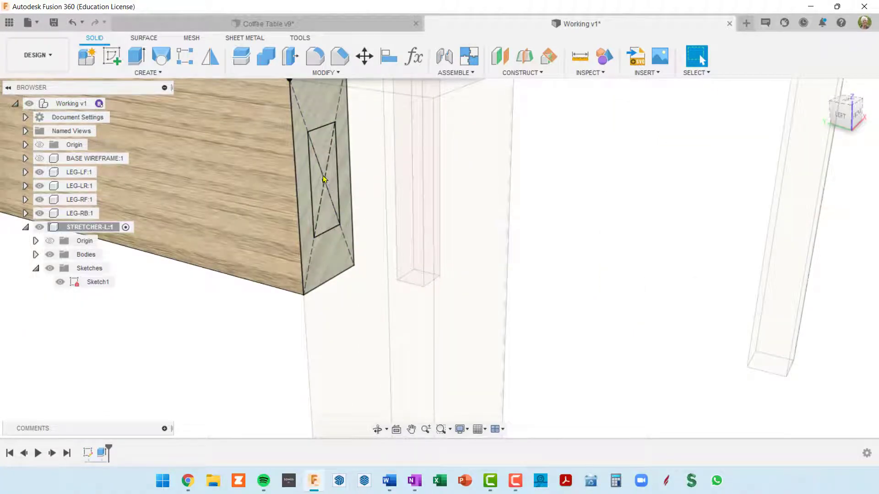
scroll(326, 183, down, 4)
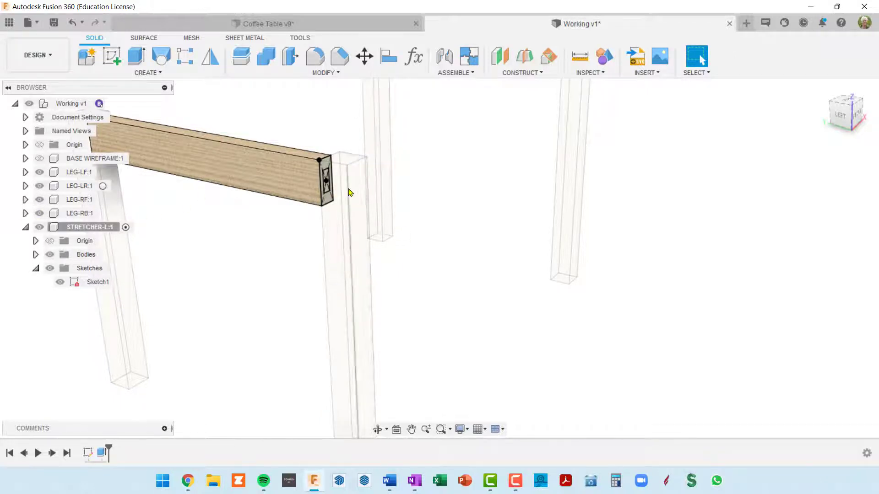
scroll(348, 190, up, 3)
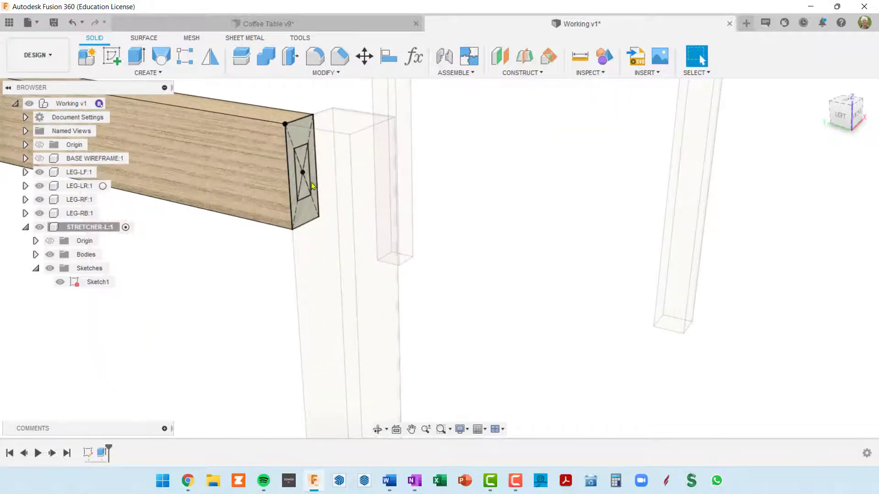
Extrude the inner tenon profile outward from the stretcher's end by -legWid/2, joined to the stretcher
click(302, 157)
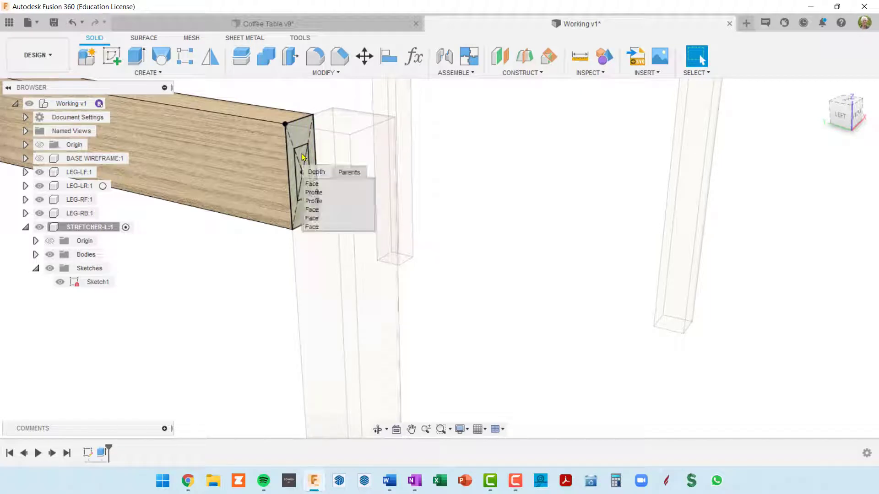
click(332, 202)
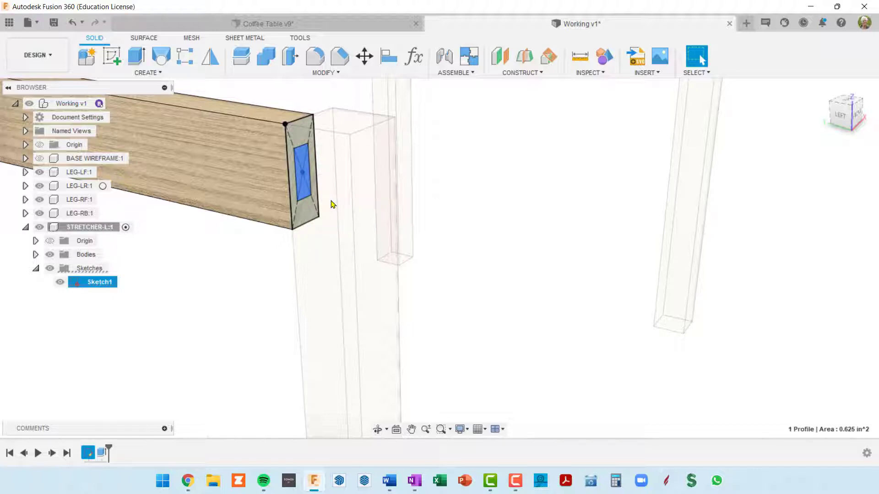
key(e)
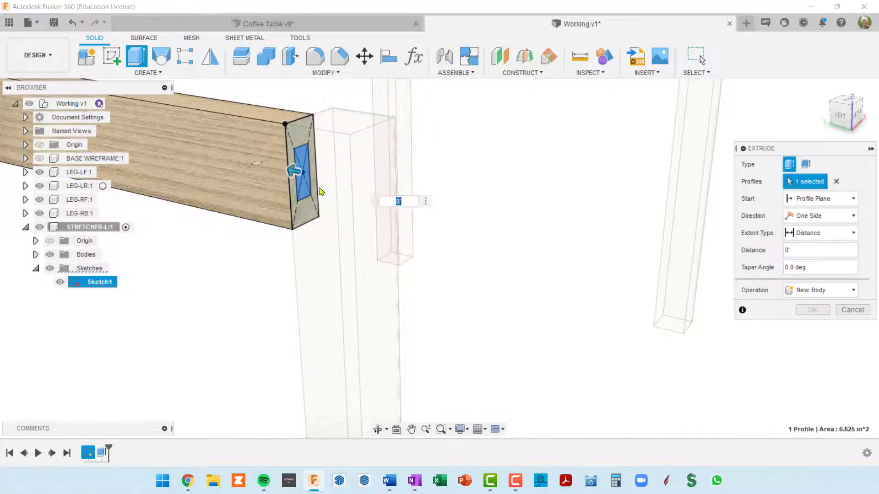
drag(298, 172, 343, 182)
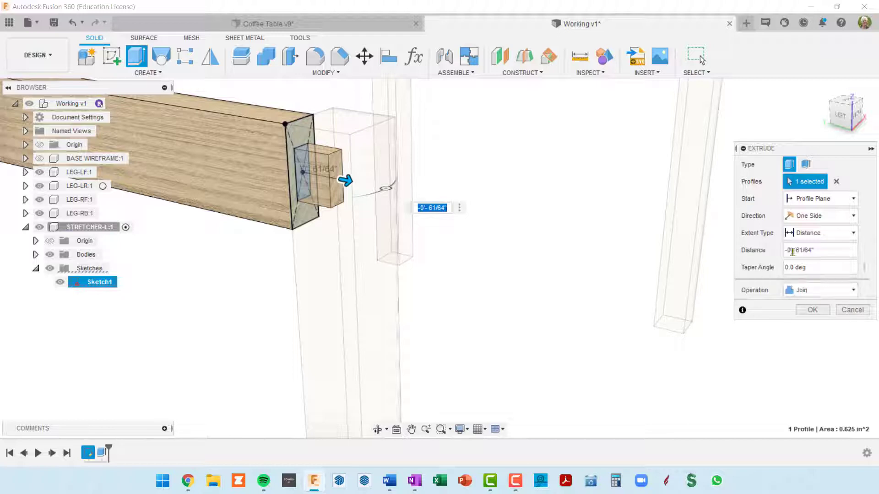
drag(791, 250, 852, 248)
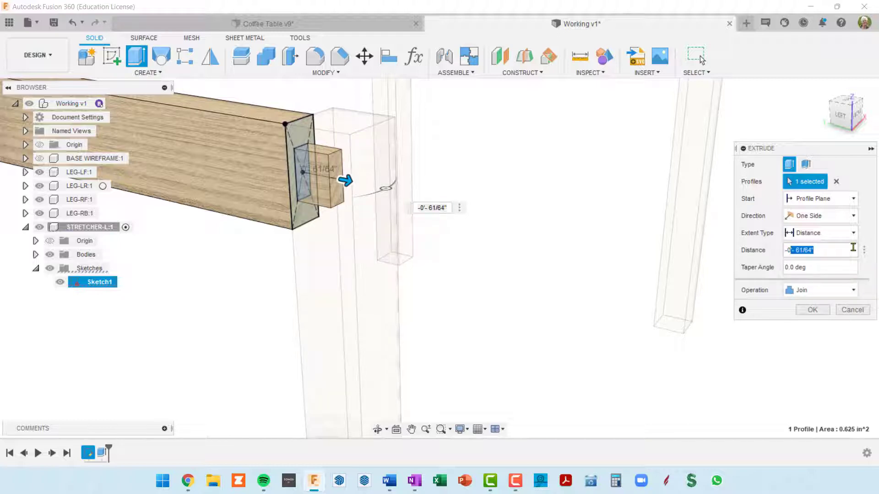
key(BackSpace)
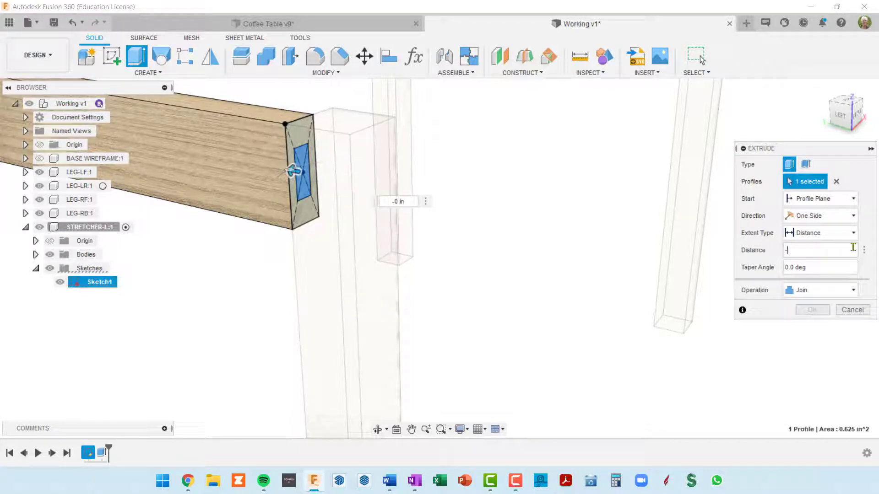
text(leg)
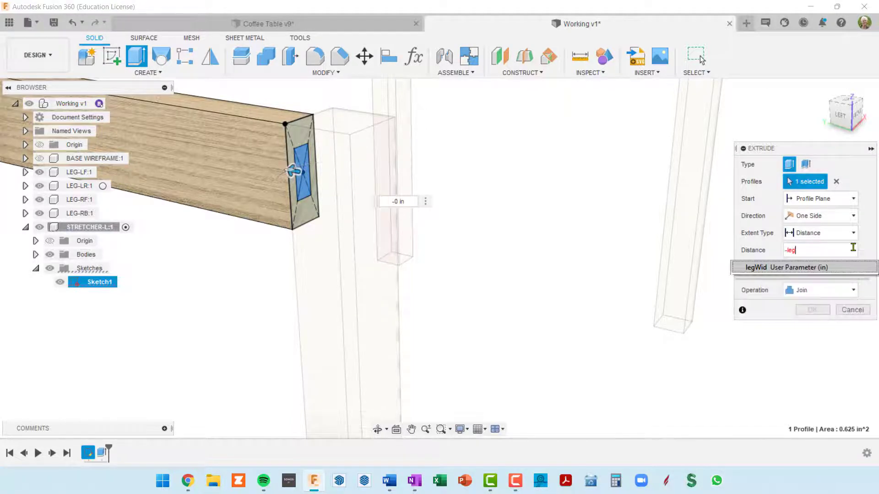
text(Wid)
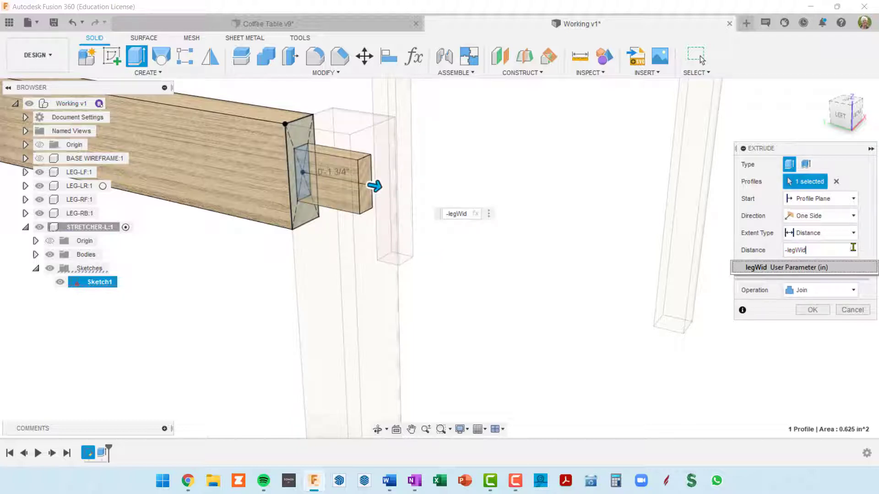
text(/2)
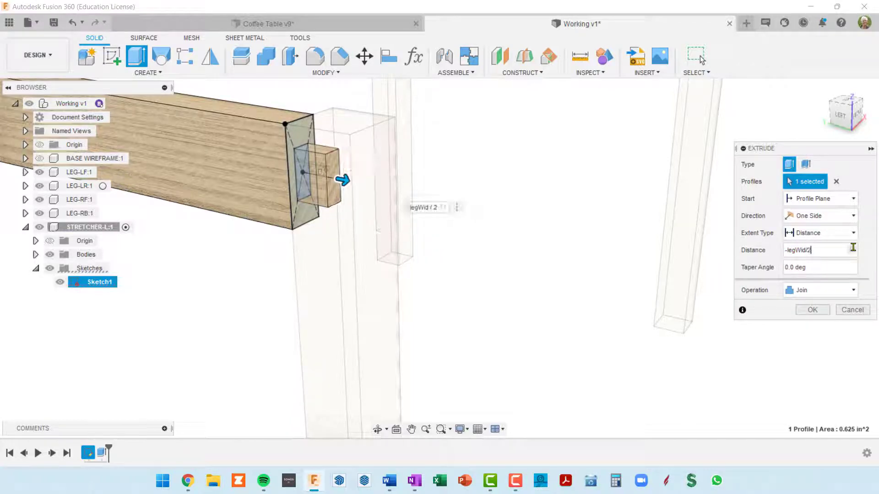
key(Return)
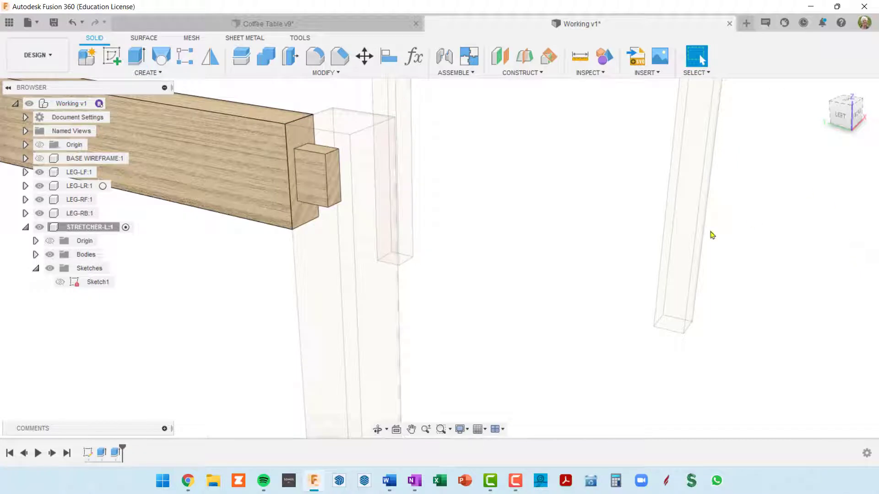
Mirror the tenon extrusion feature across the vertical XZ origin plane to the opposite end of the stretcher
shift+middle_drag(280, 174, 545, 200)
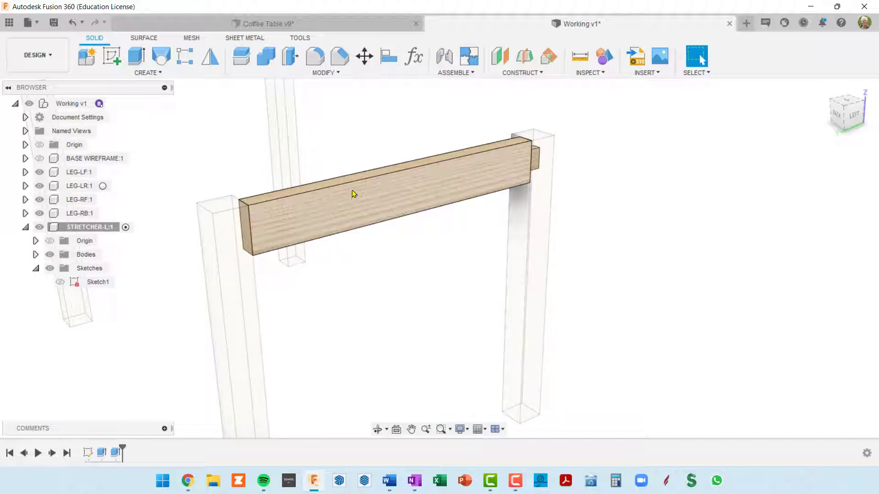
click(211, 60)
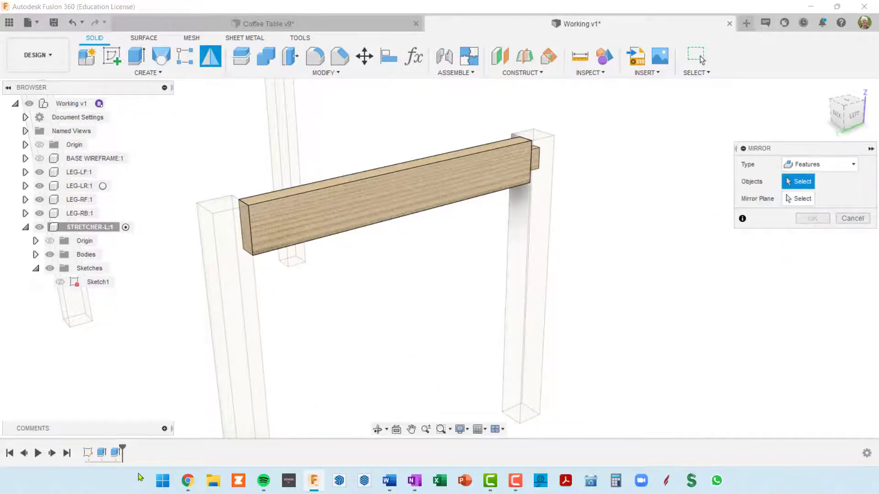
click(116, 453)
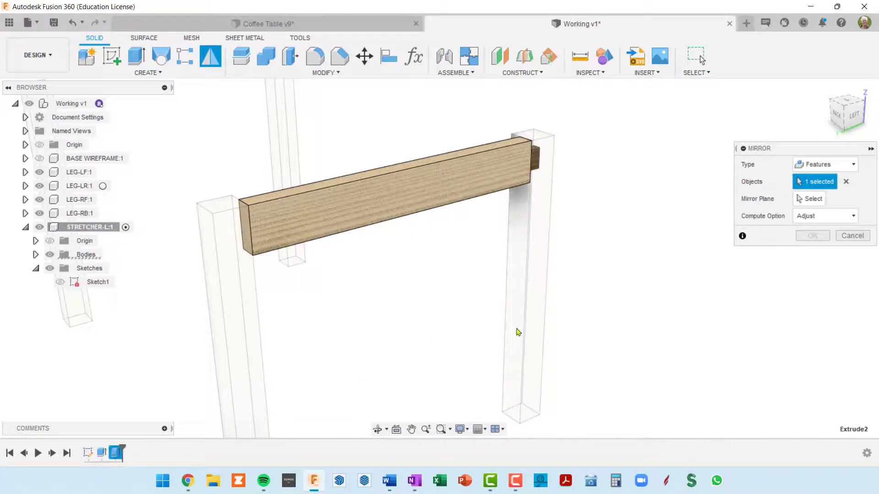
shift+middle_drag(627, 246, 566, 285)
shift+middle_drag(653, 276, 364, 239)
shift+middle_drag(347, 241, 545, 185)
scroll(404, 241, down, 5)
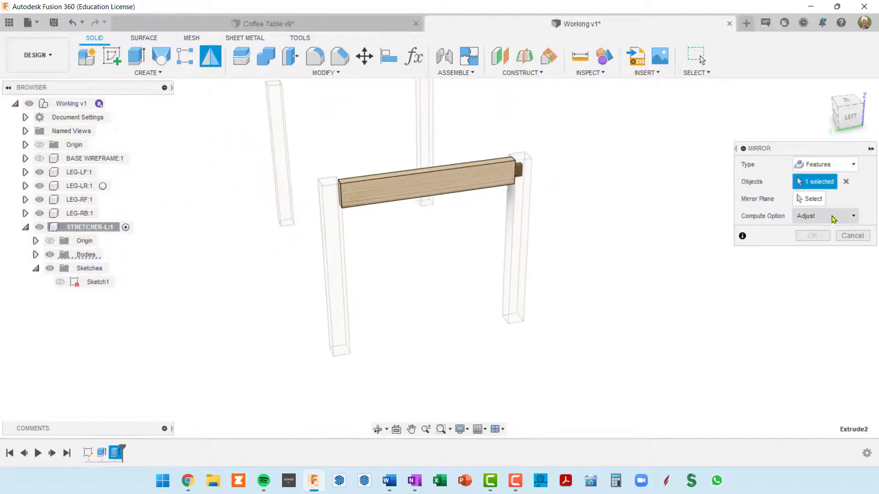
click(813, 200)
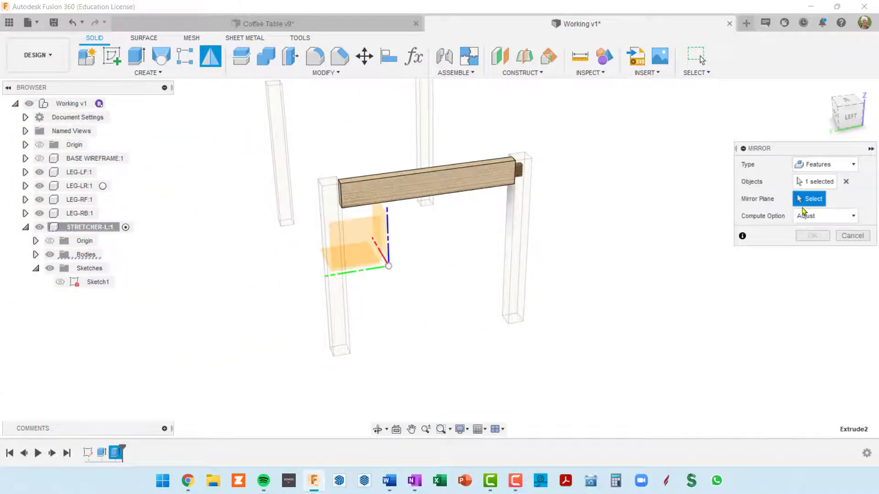
shift+middle_drag(467, 278, 520, 265)
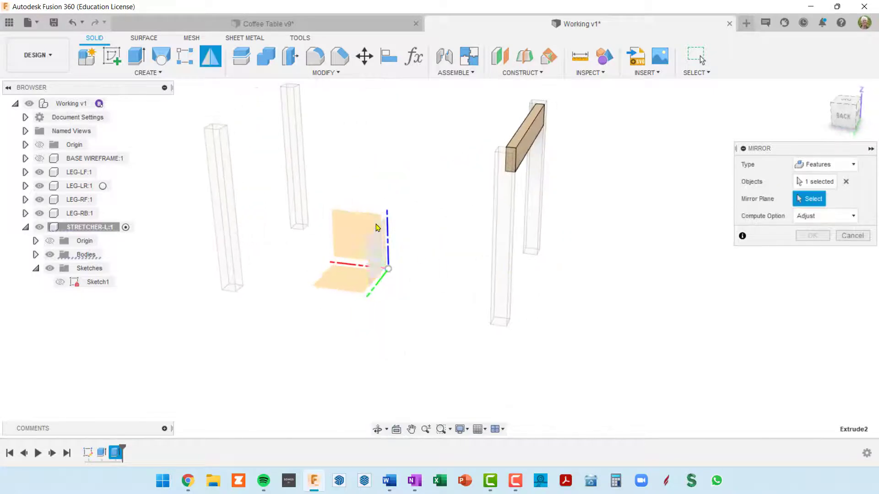
click(349, 232)
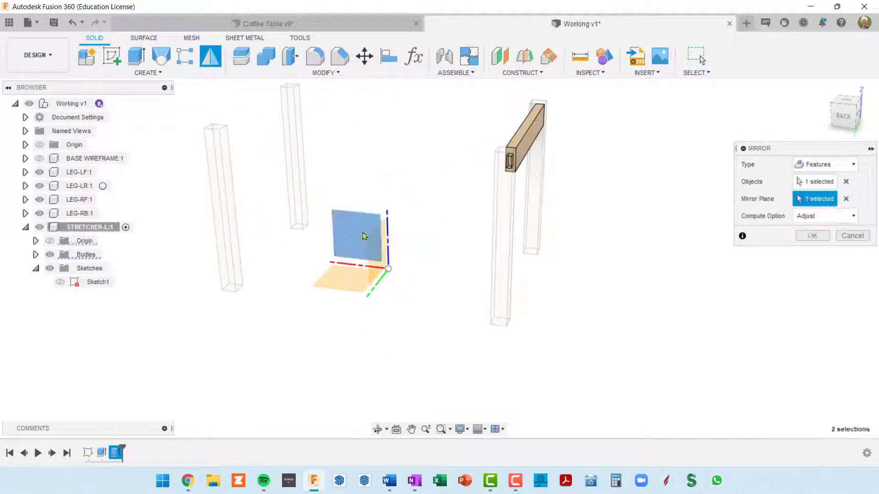
shift+middle_drag(518, 237, 469, 243)
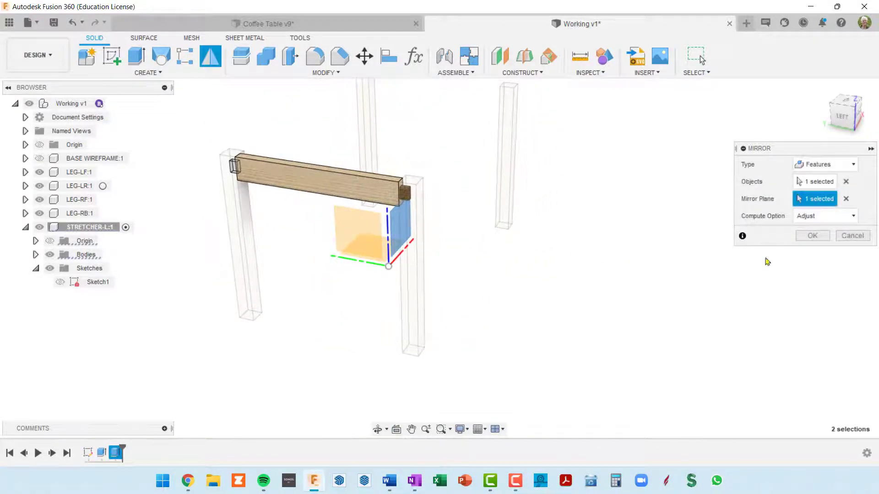
click(812, 236)
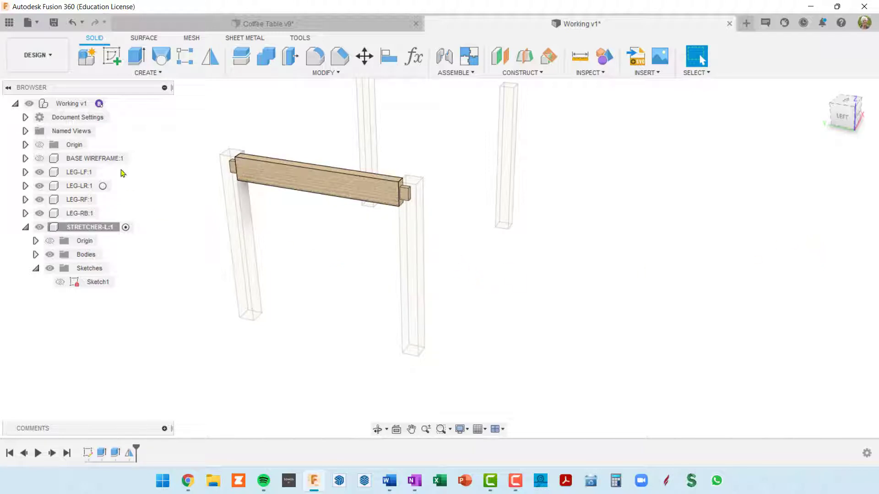
Activate the top-level Working component and roll the timeline forward past the mirror feature that creates the opposite stretcher
click(69, 103)
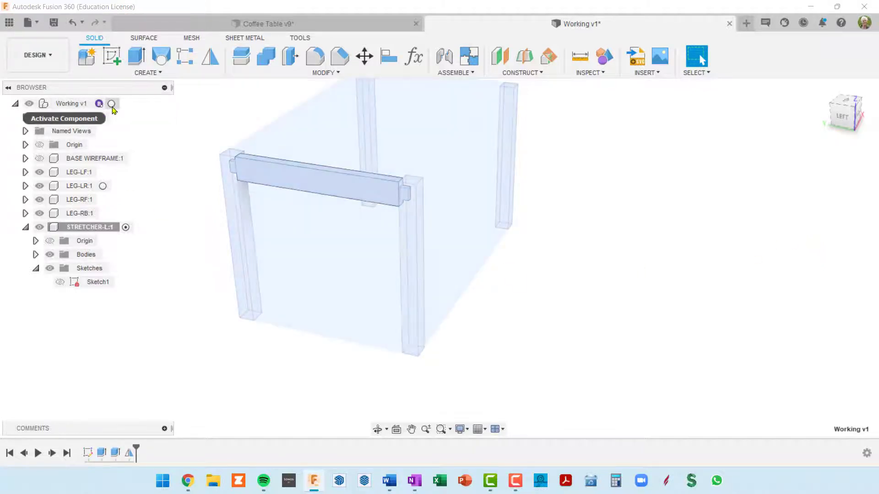
click(116, 104)
click(637, 373)
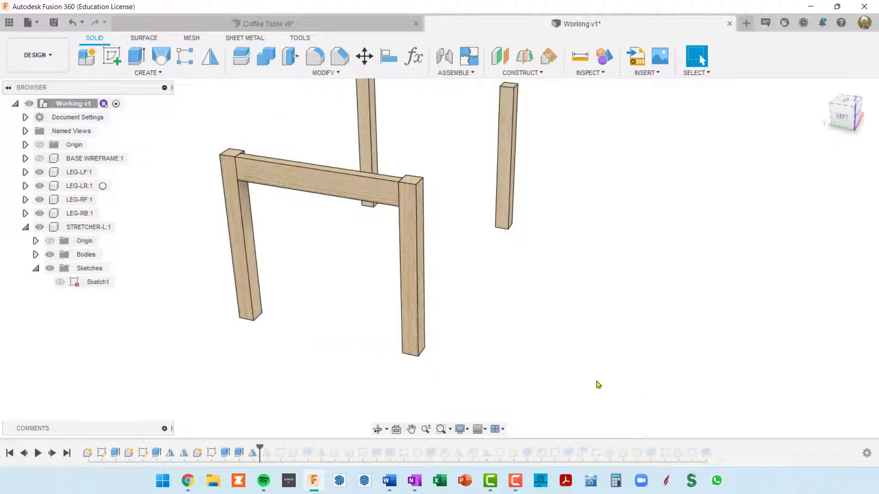
mouse_move(599, 384)
shift+middle_down()
mouse_move(589, 379)
mouse_move(591, 387)
shift+middle_up()
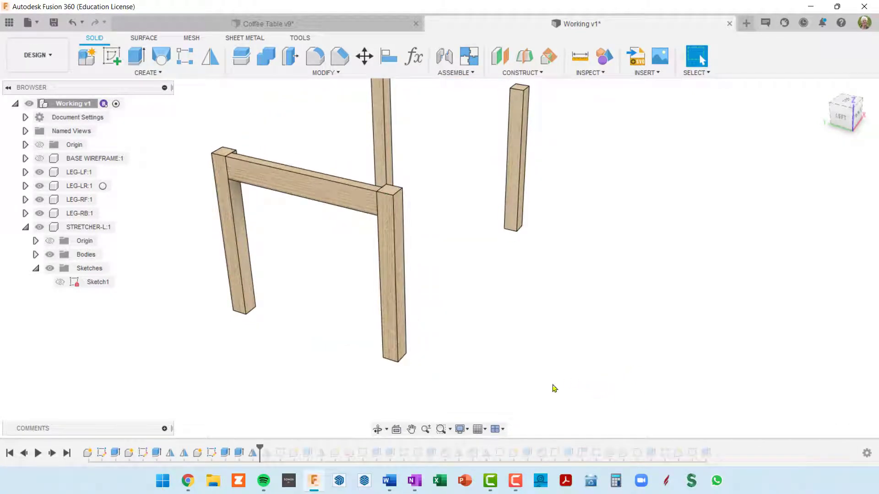
drag(260, 447, 274, 448)
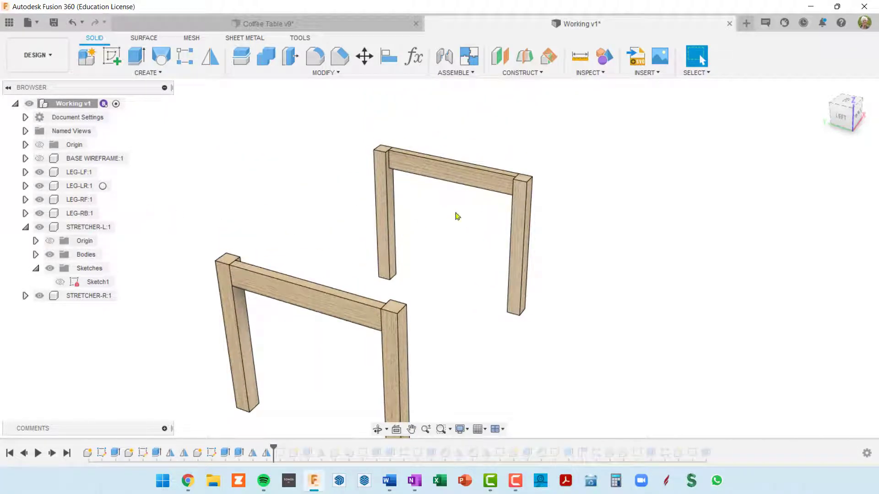
Locate the LEG-RF component in the browser and hide both LEG-RF and LEG-RB to inspect the tenons on STRETCHER-R
right_click(517, 211)
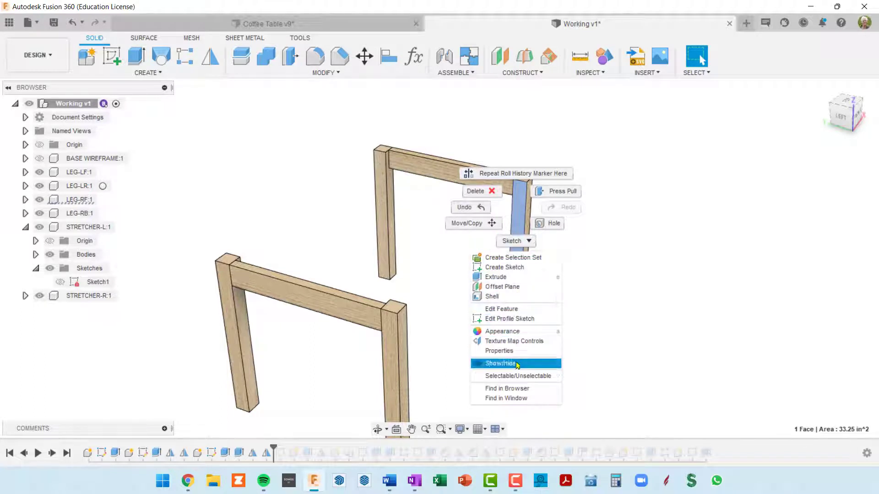
click(506, 388)
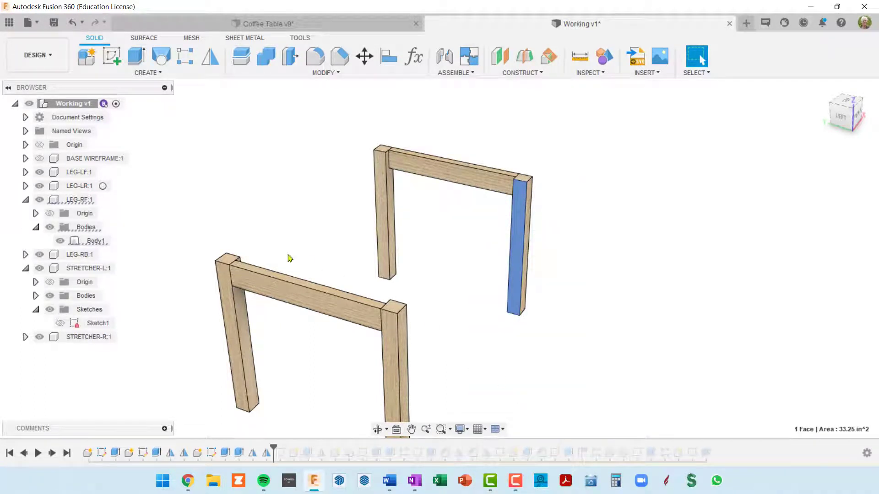
click(39, 200)
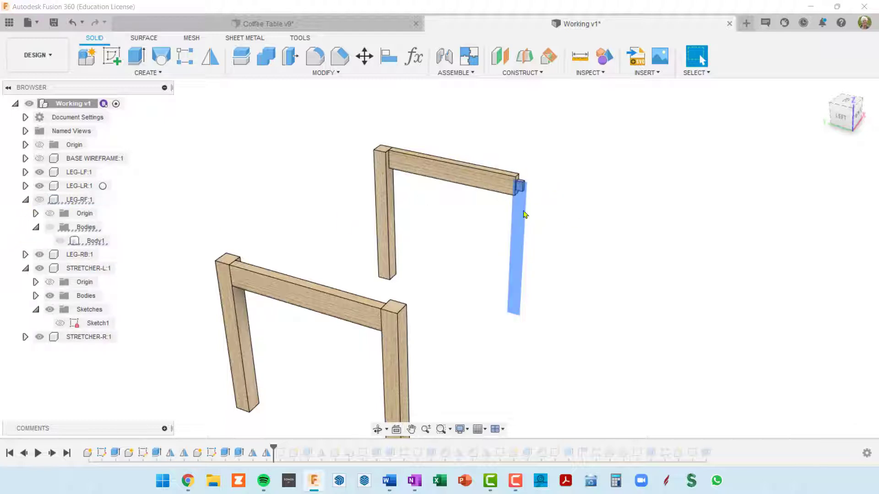
mouse_move(547, 207)
middle_down()
mouse_move(537, 217)
mouse_move(535, 200)
middle_up()
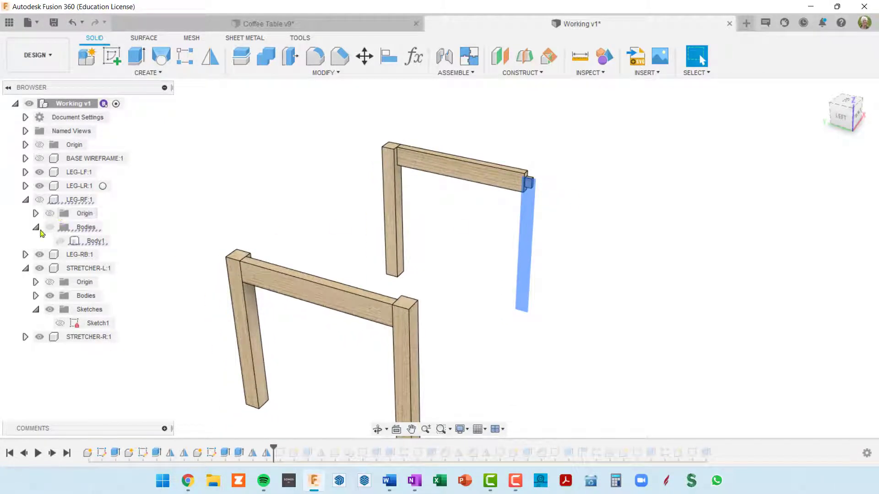
click(40, 255)
middle_drag(367, 220, 405, 236)
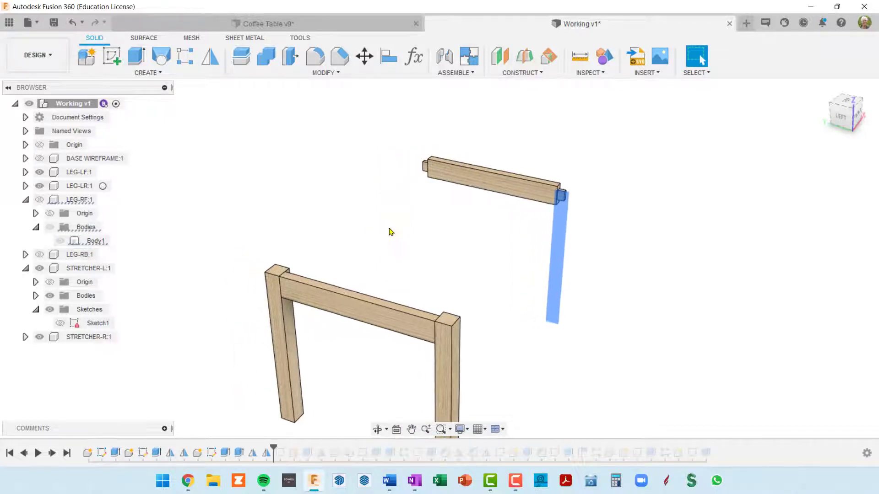
shift+middle_drag(461, 235, 400, 186)
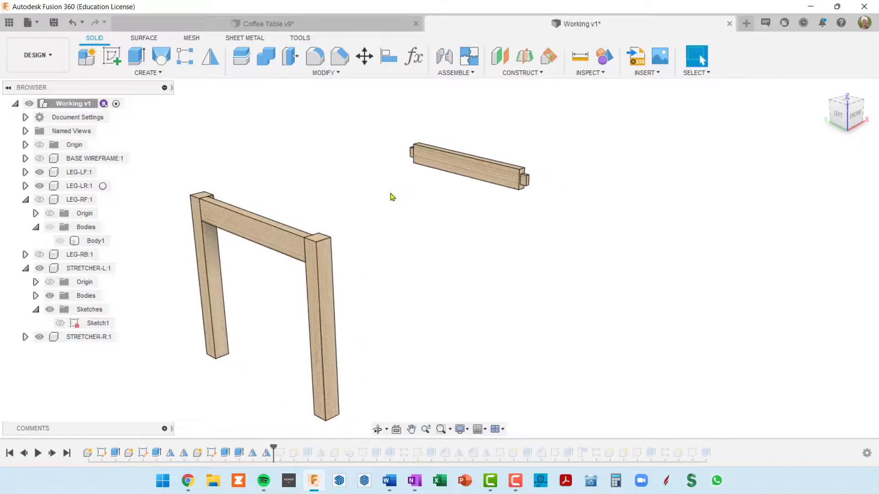
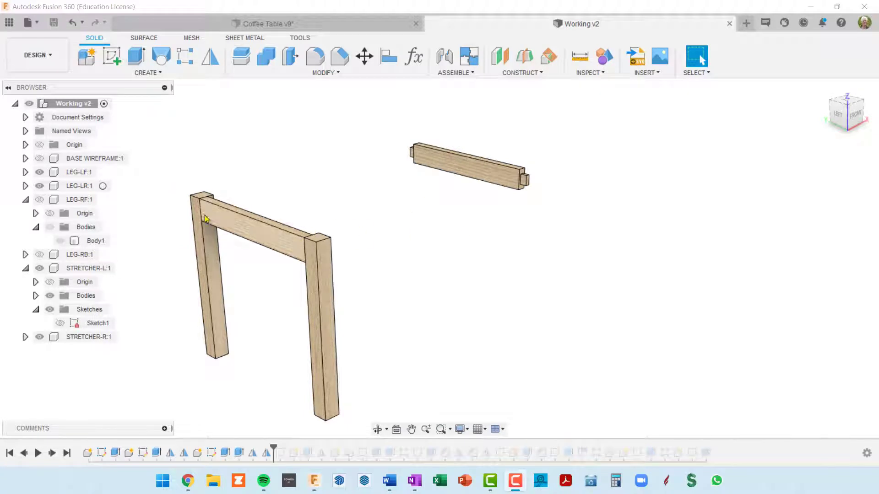
Show LEG-RF and LEG-RB again and collapse the expanded leg and STRETCHER-L entries in the browser
click(37, 201)
click(39, 200)
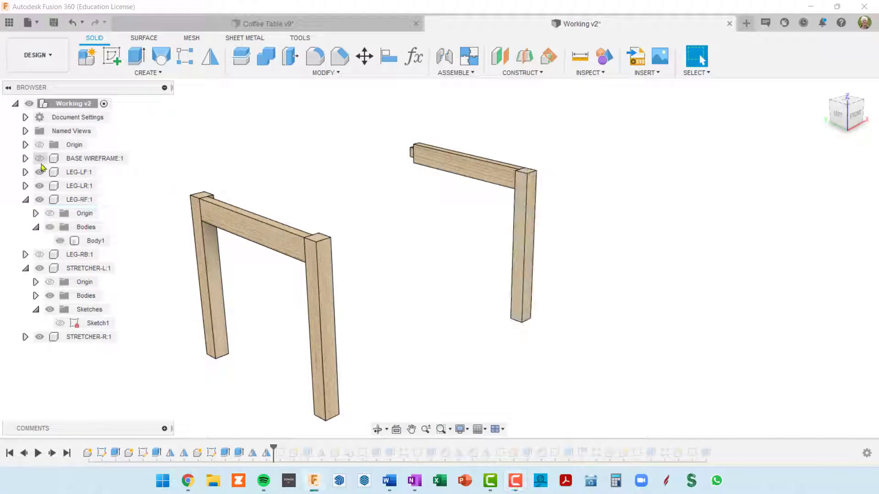
click(26, 199)
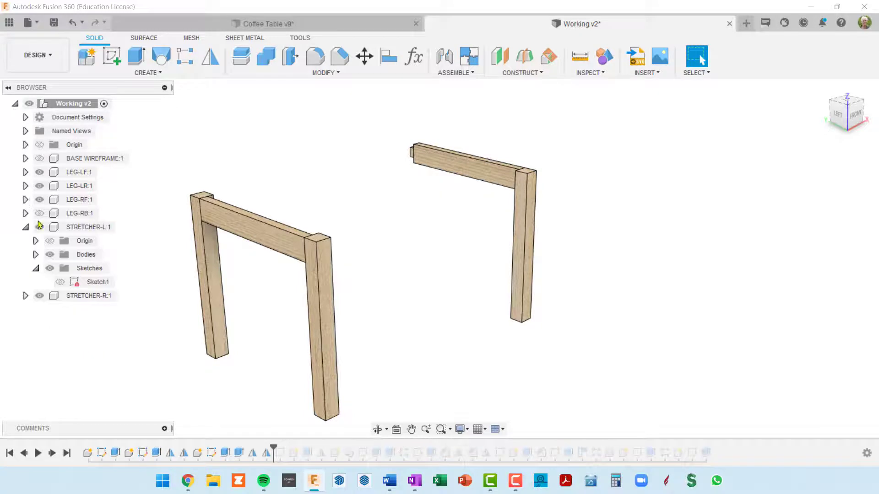
click(39, 213)
click(26, 213)
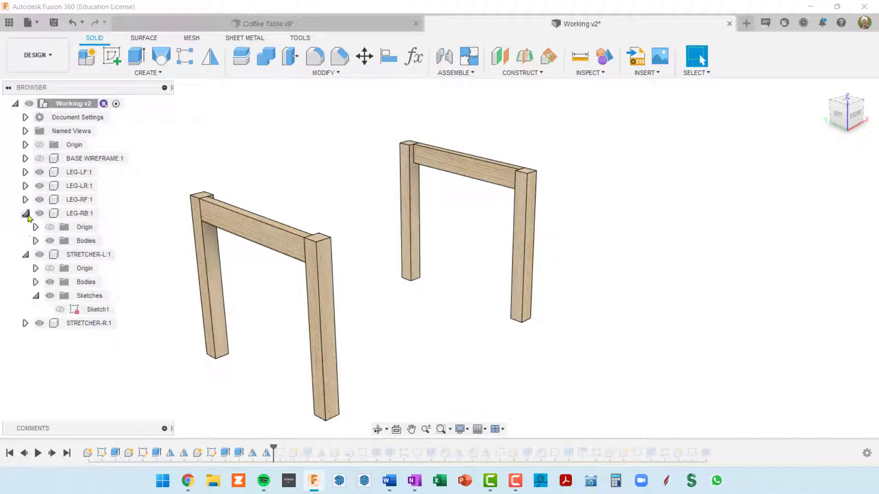
click(25, 213)
click(26, 227)
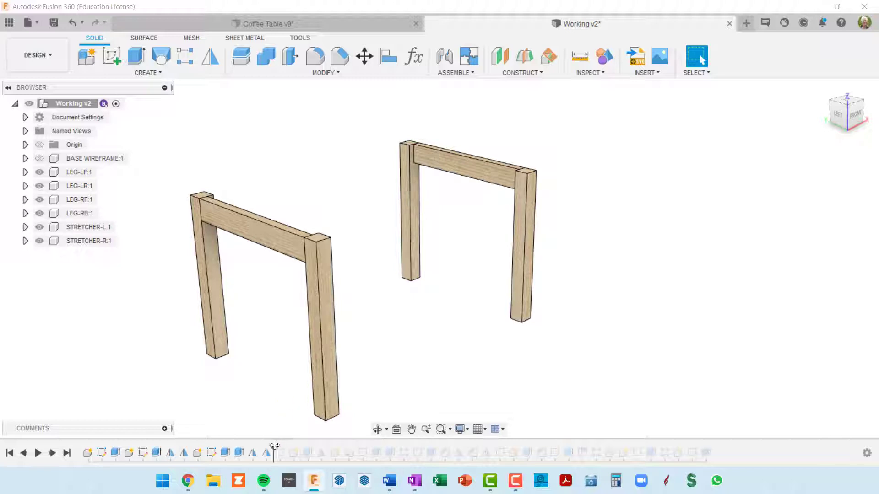
Roll the timeline forward past the extrusion that creates the front apron and activate the APRON-F component
mouse_move(274, 446)
mouse_down()
mouse_move(370, 449)
mouse_move(315, 446)
mouse_up()
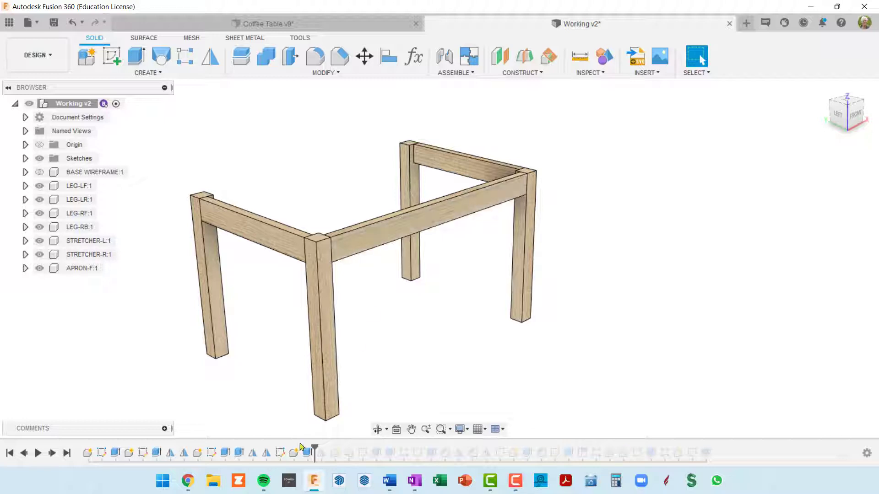
mouse_move(313, 445)
mouse_down()
mouse_move(327, 447)
mouse_move(311, 443)
mouse_up()
click(83, 268)
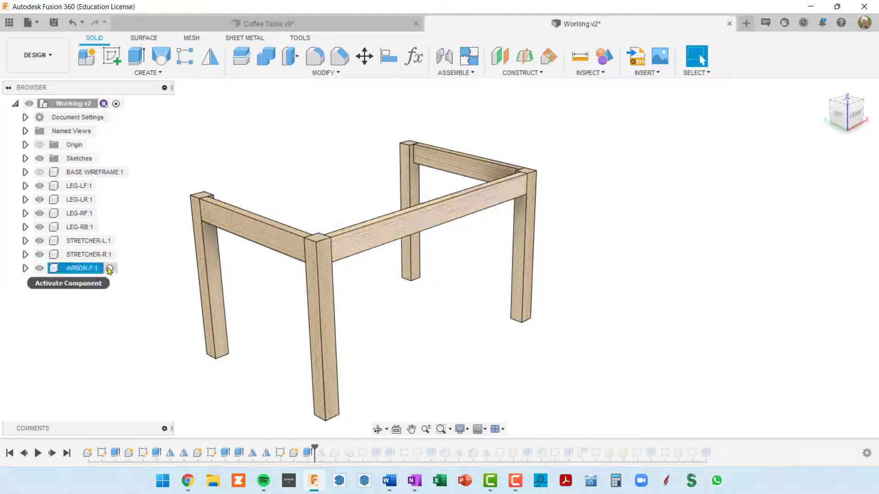
click(110, 268)
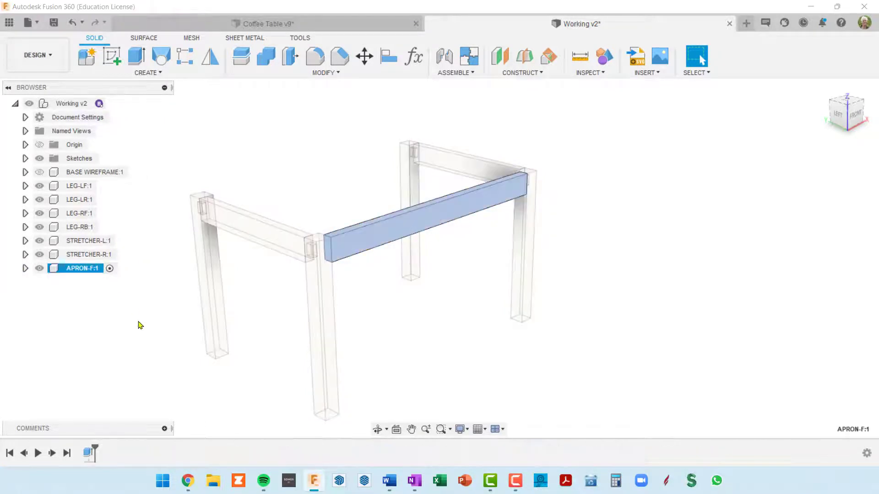
click(25, 269)
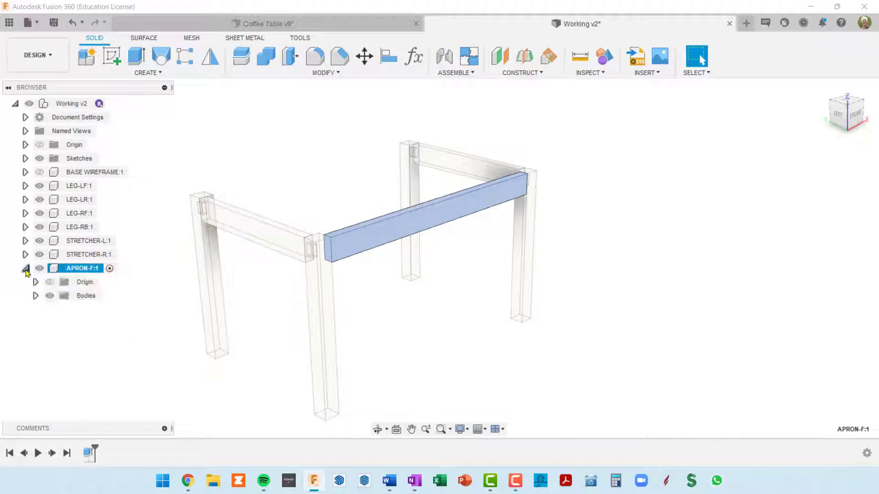
click(36, 296)
click(35, 296)
Create a new sketch on the left end face of the front apron within the active APRON-F component
scroll(314, 255, up, 1)
scroll(314, 255, up, 1)
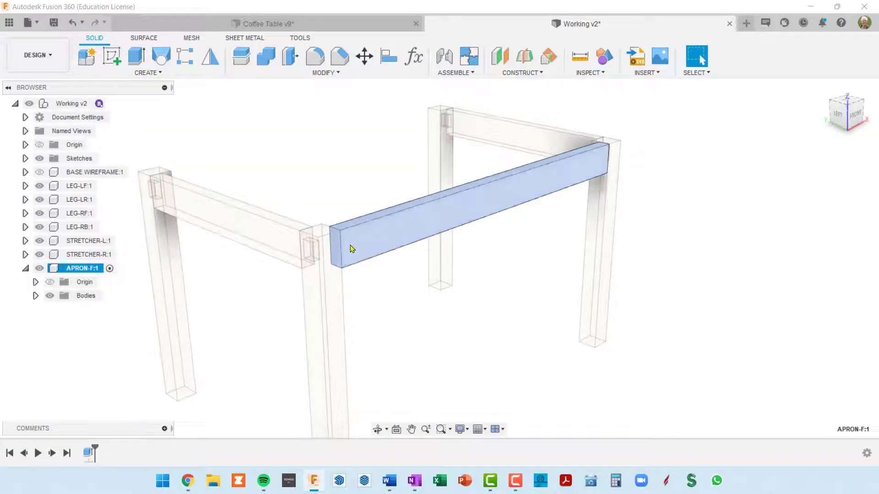
click(502, 284)
scroll(299, 250, up, 2)
scroll(356, 263, down, 4)
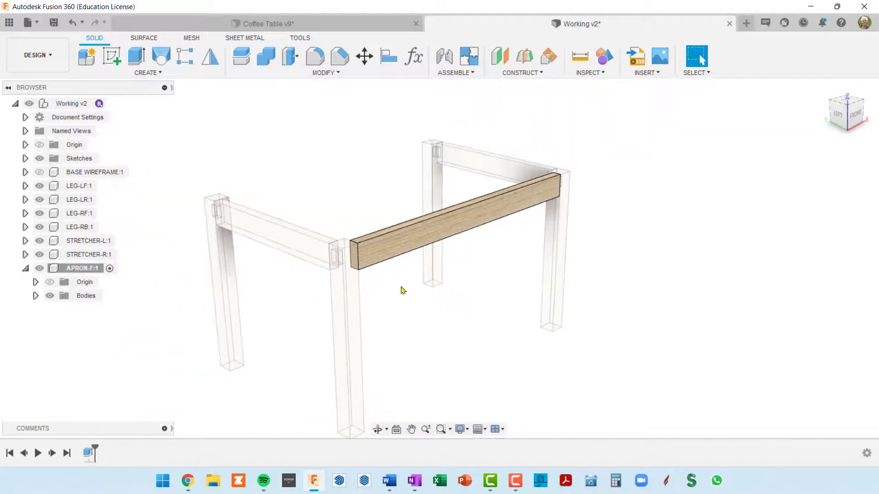
shift+middle_drag(406, 286, 412, 225)
scroll(398, 225, up, 3)
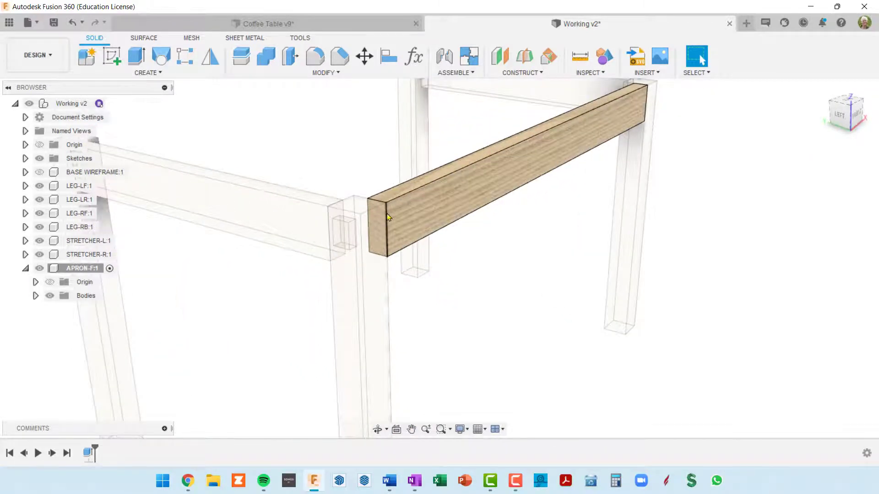
scroll(381, 213, down, 3)
scroll(381, 214, up, 2)
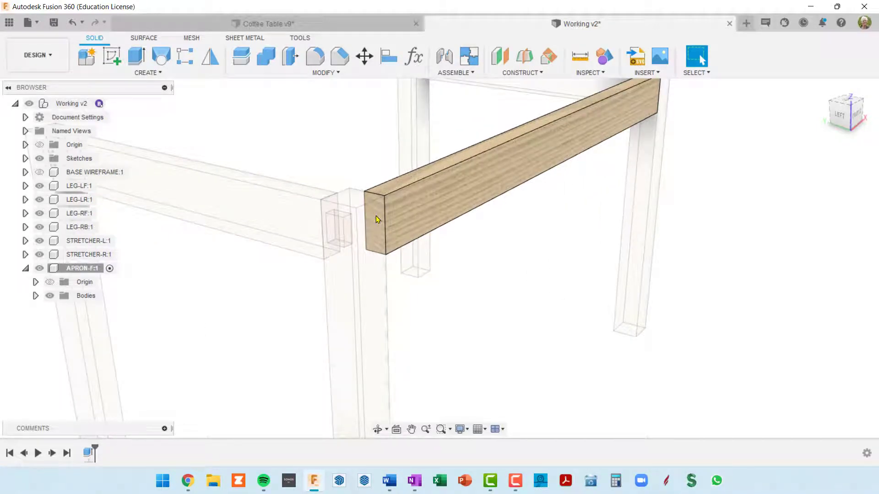
click(377, 220)
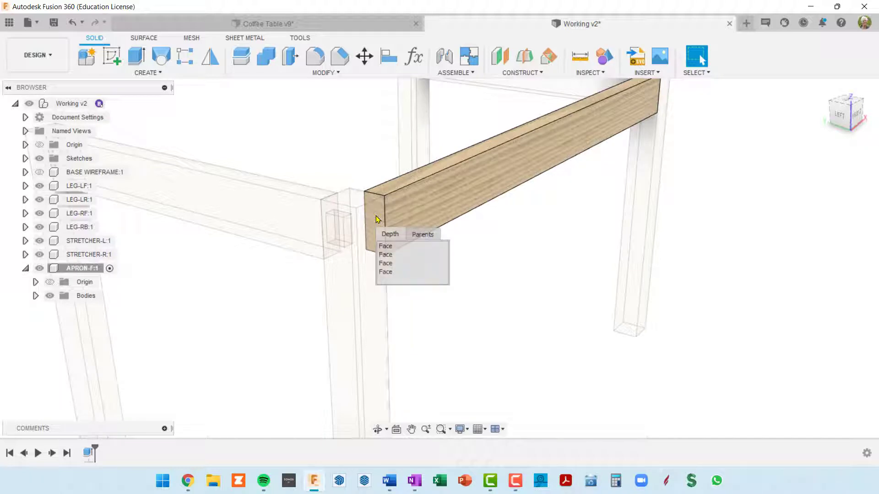
click(388, 254)
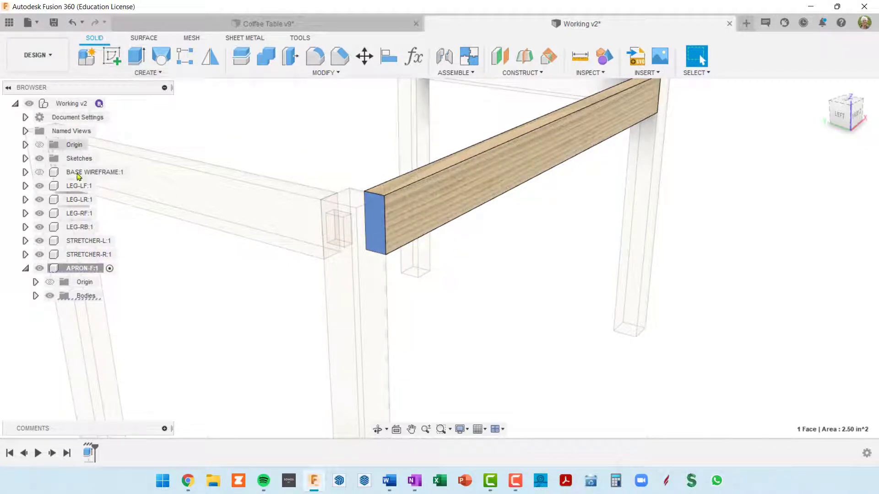
click(110, 268)
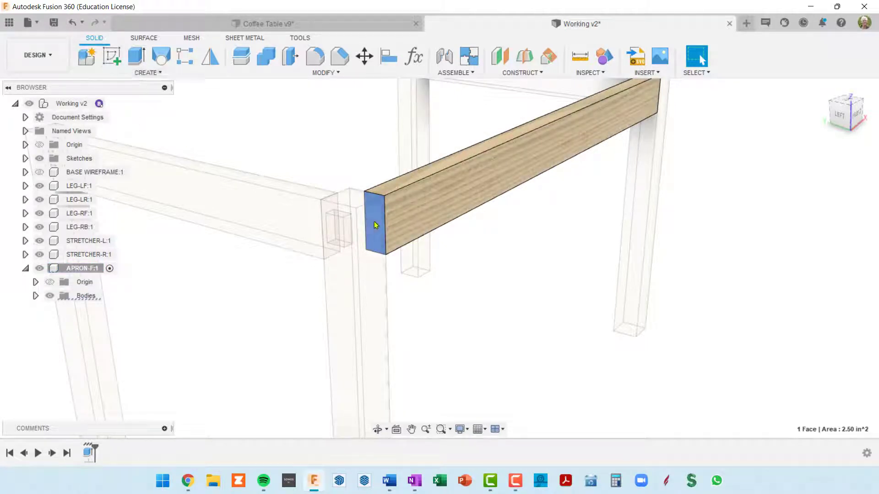
click(114, 55)
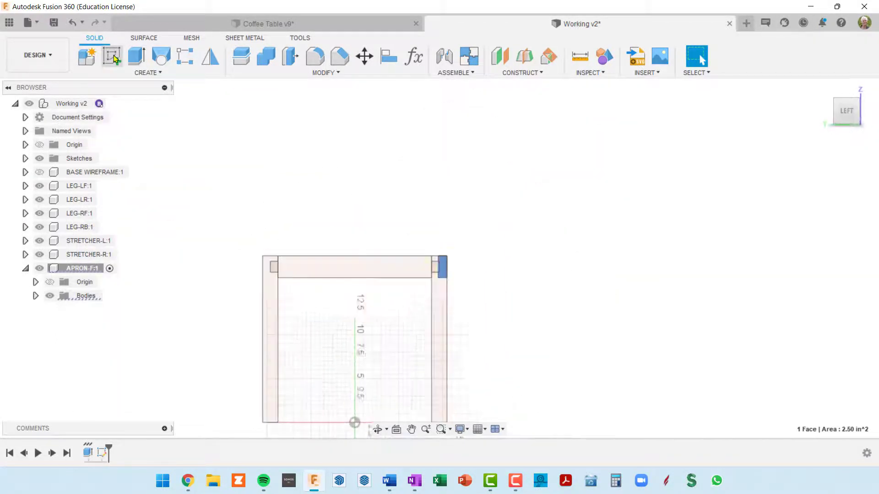
Draw a center rectangle about 27/32" wide and 1 15/16" tall in the empty space beside the apron's end face
scroll(469, 298, up, 5)
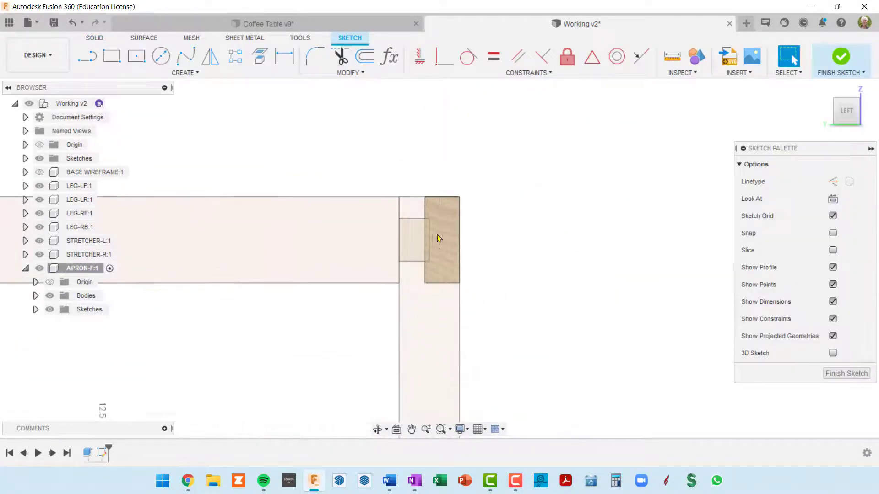
scroll(458, 239, up, 2)
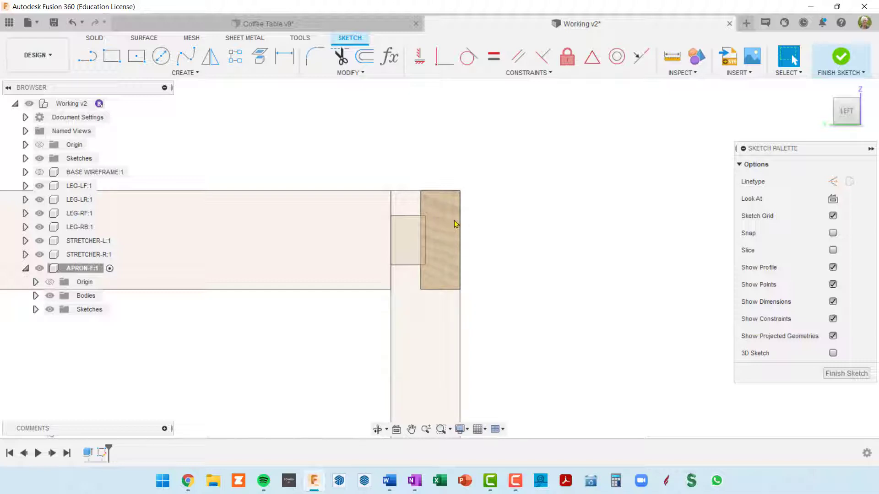
click(139, 61)
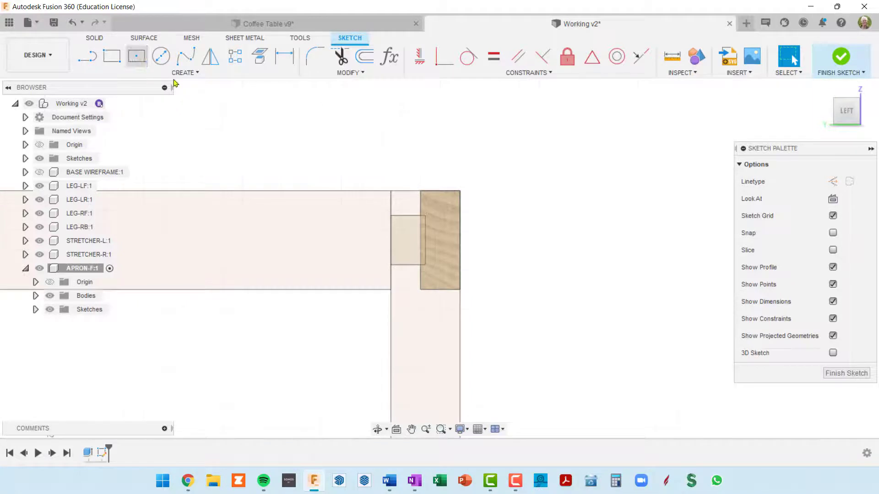
click(515, 188)
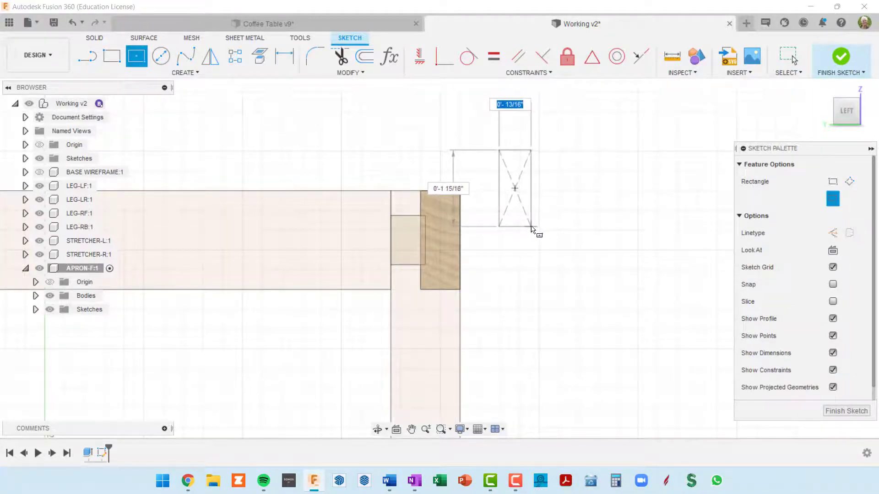
click(531, 227)
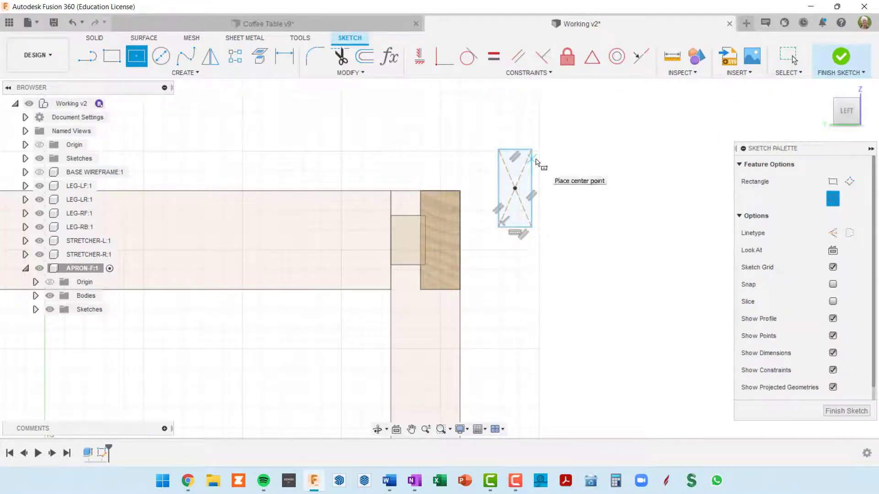
Dimension the rectangle's width with the parametric expression apronDep/2
key(d)
click(514, 152)
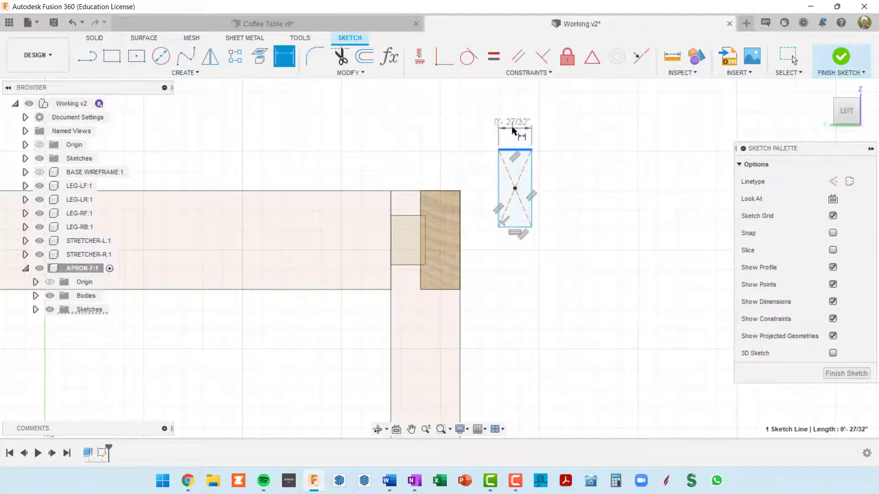
click(516, 124)
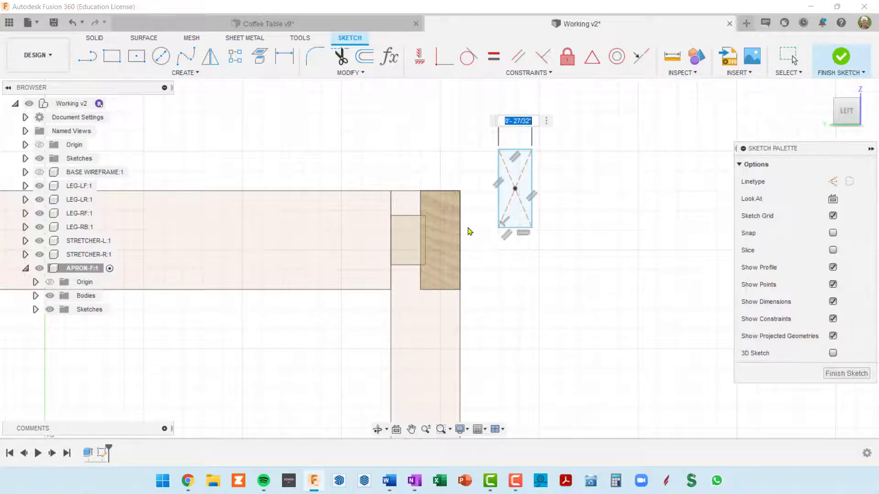
middle_drag(458, 222, 448, 242)
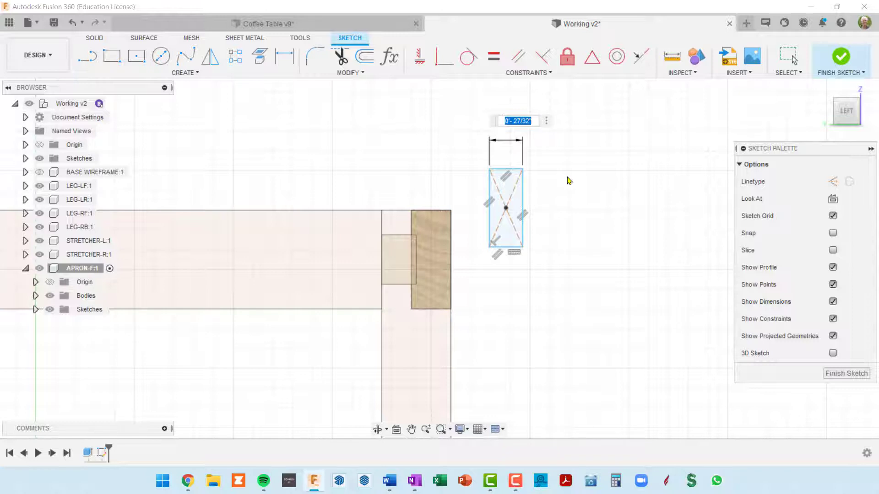
text(arc)
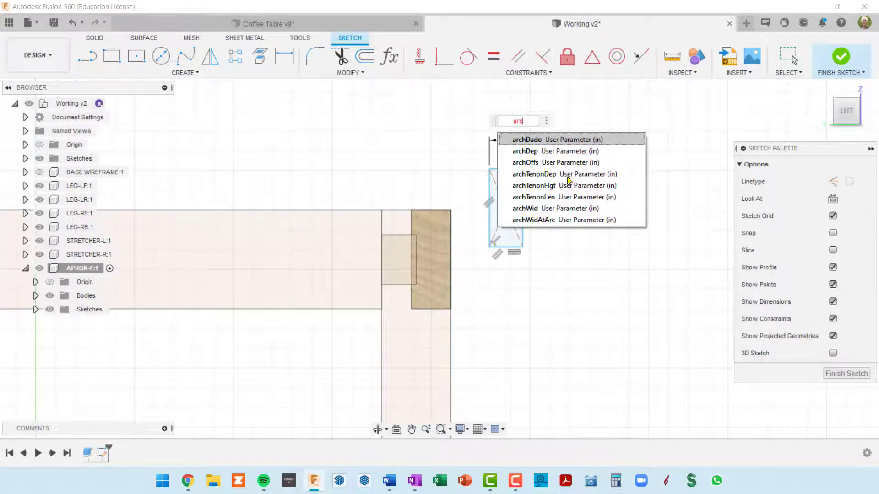
key(BackSpace)
key(BackSpace)
text(p)
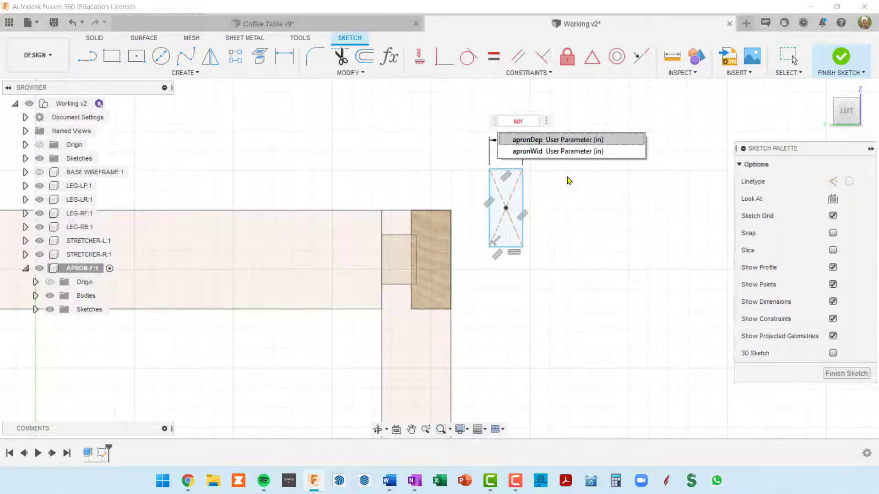
text(r)
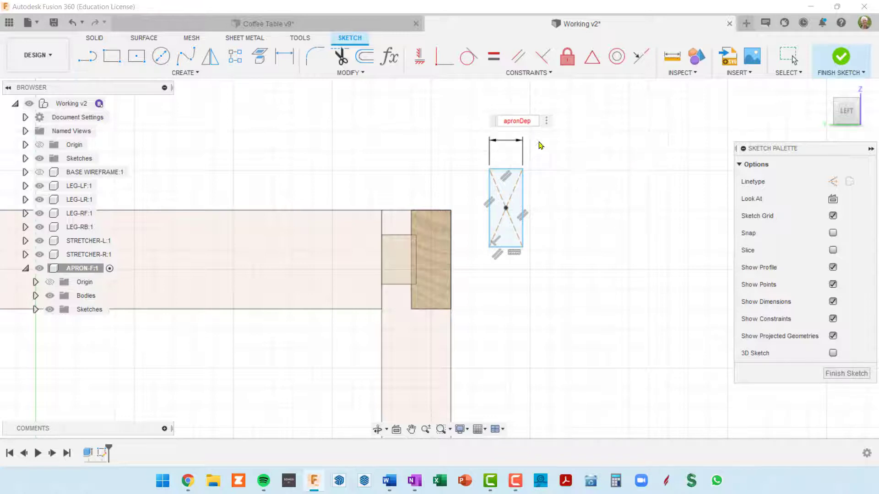
click(540, 140)
text(/2)
key(Return)
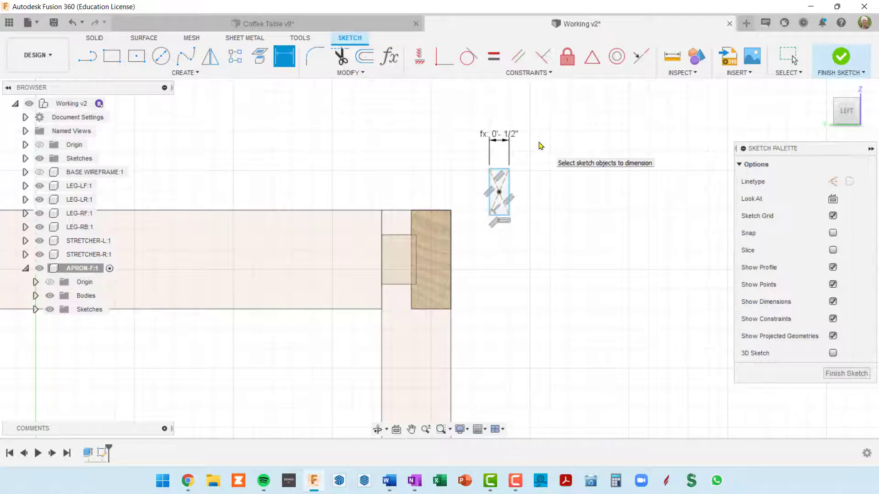
Dimension the rectangle's height as apronWid/2 and move the rectangle down so it sits directly beside the apron's end face
click(508, 185)
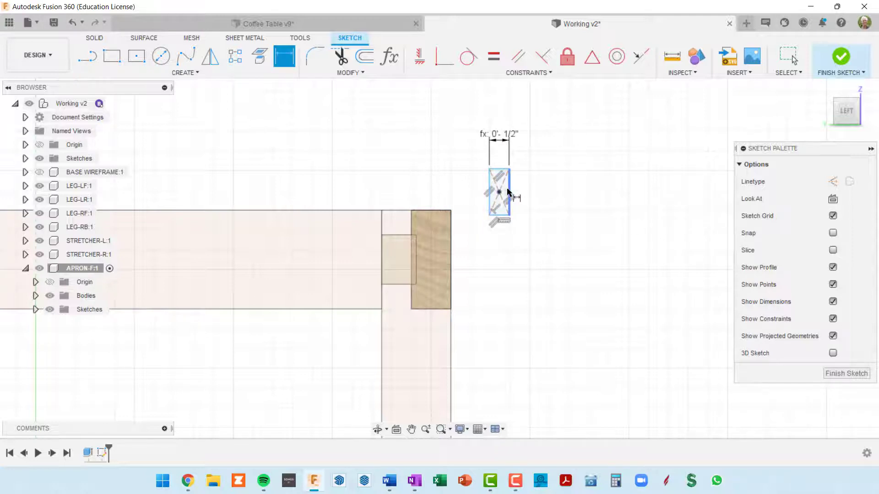
click(533, 193)
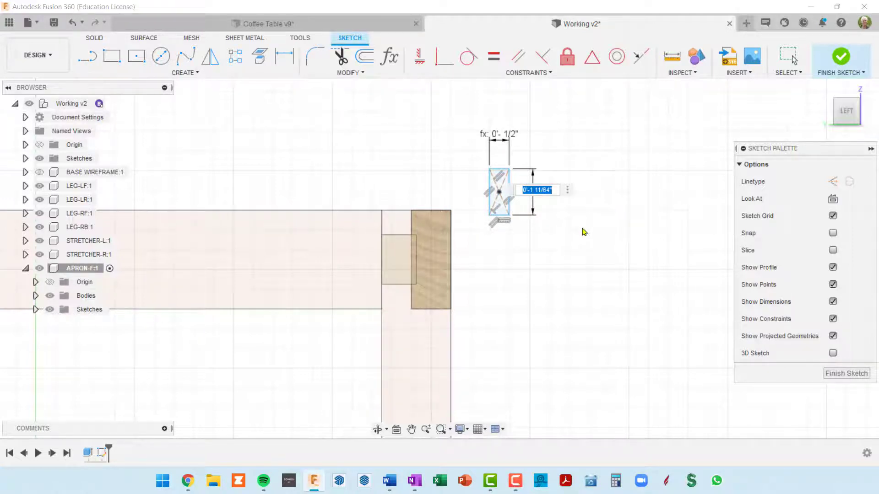
text(apr)
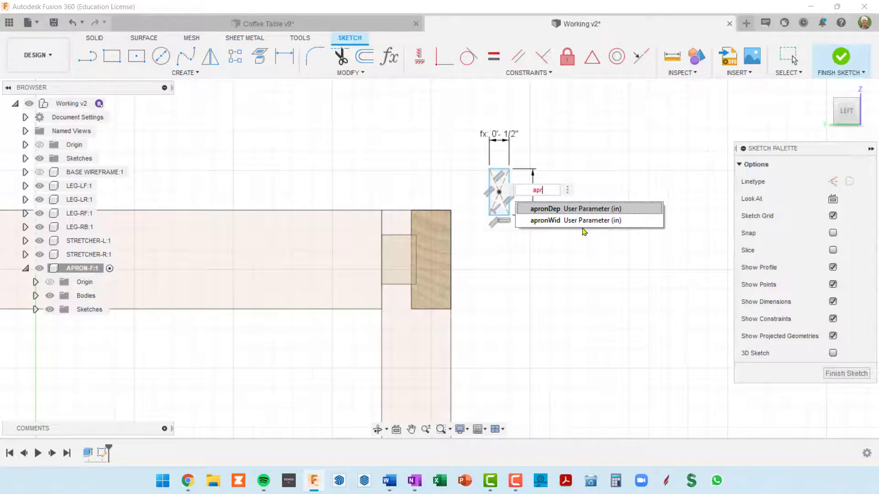
click(550, 221)
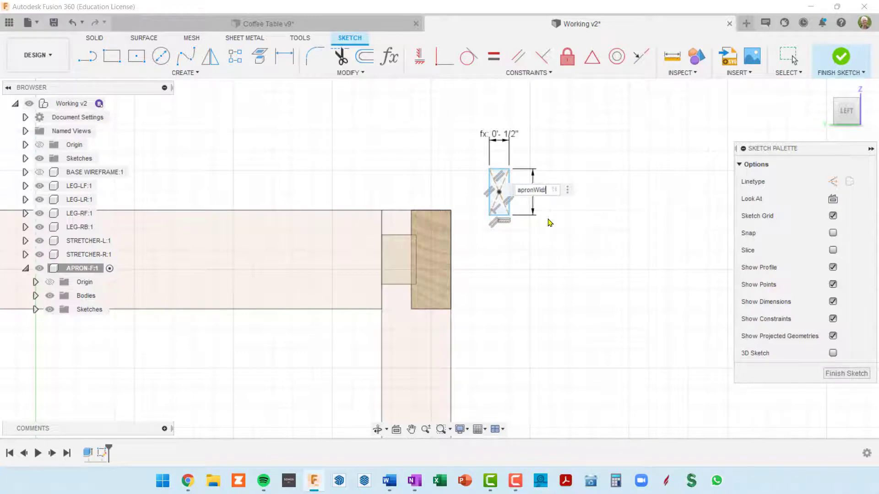
key(Return)
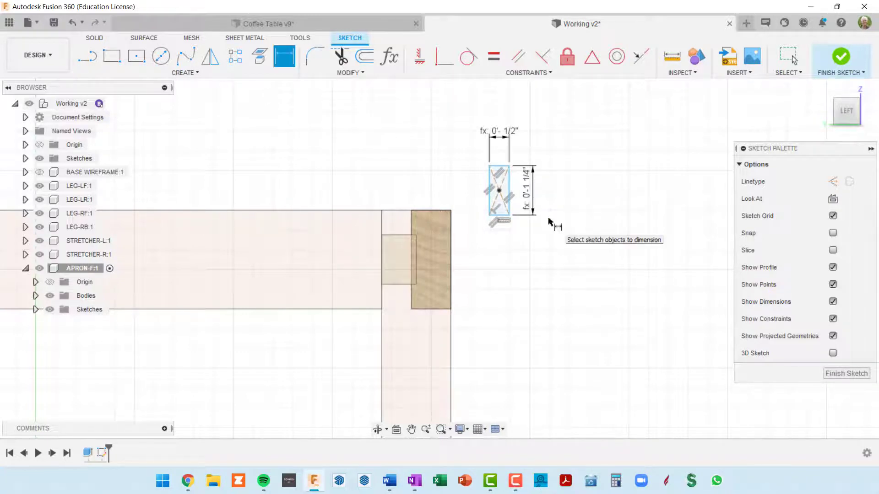
key(Escape)
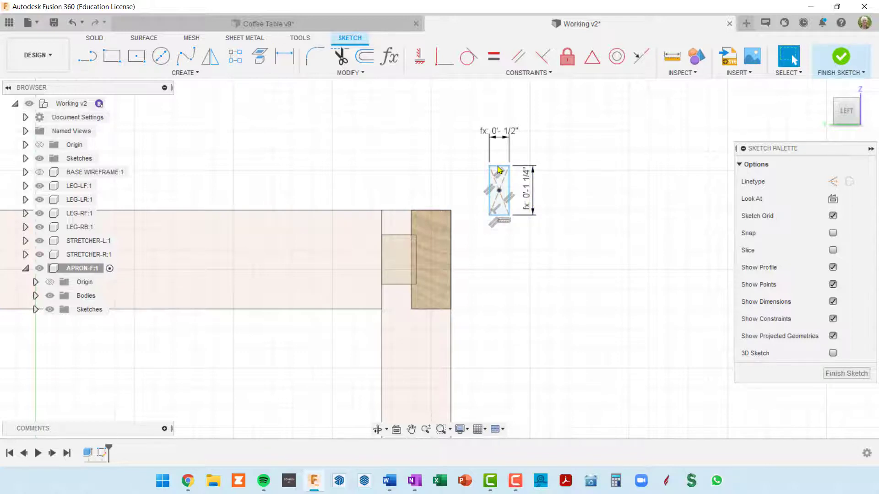
mouse_move(497, 166)
mouse_down()
mouse_move(422, 228)
mouse_move(432, 239)
mouse_move(514, 241)
mouse_up()
scroll(466, 248, up, 1)
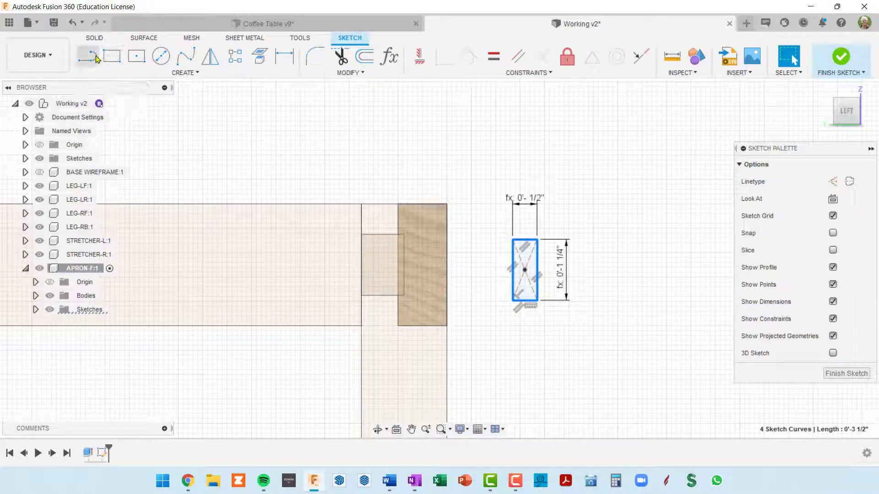
Draw a construction-line diagonal across the apron's end face, from its upper inner corner to the opposite lower corner
click(91, 56)
click(833, 181)
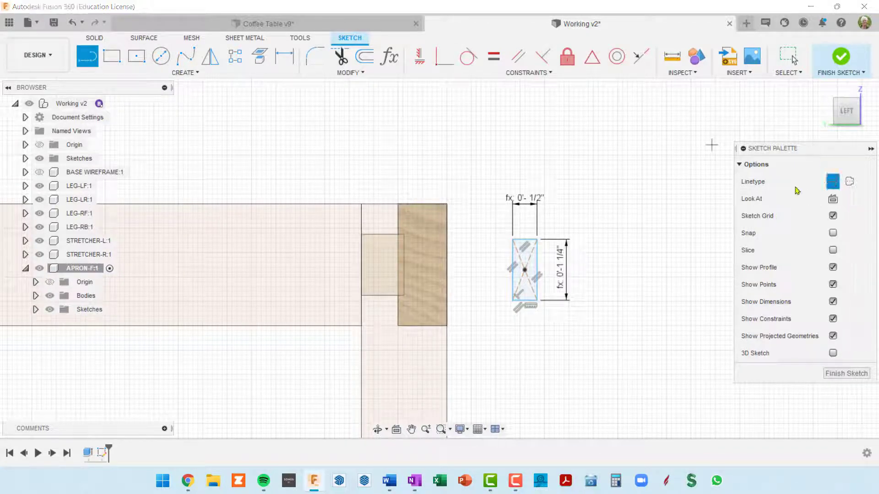
click(398, 204)
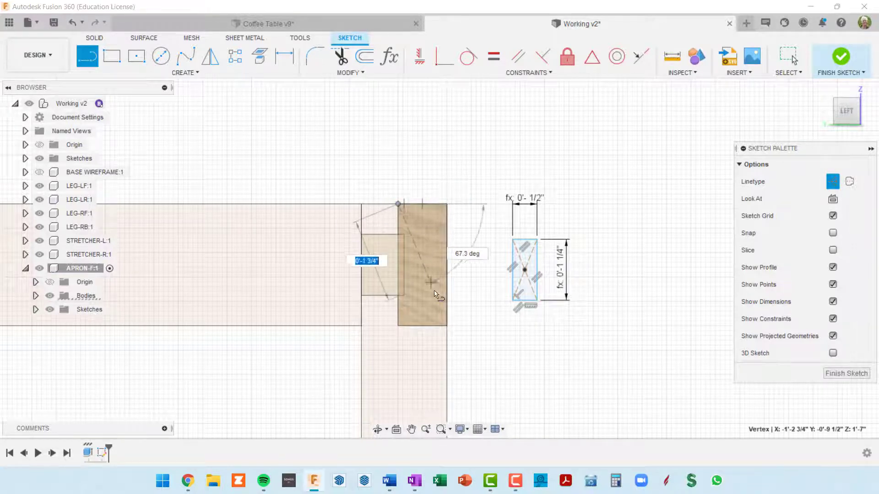
click(447, 326)
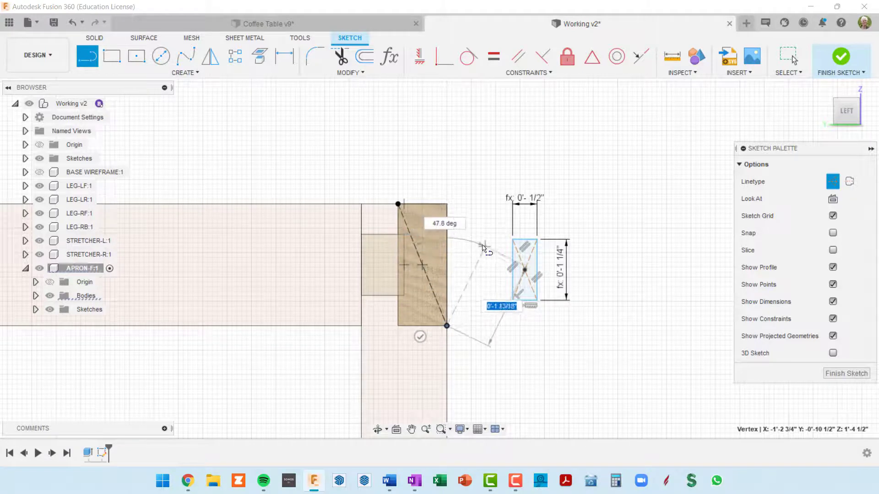
key(Escape)
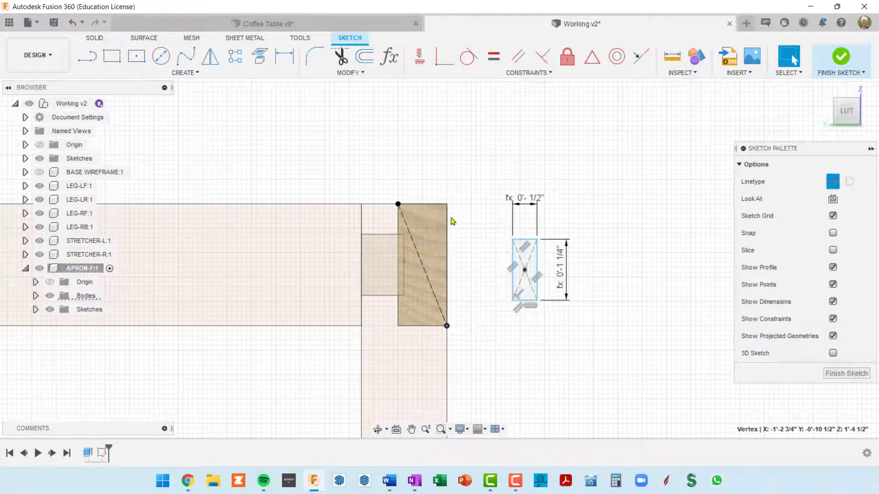
click(87, 56)
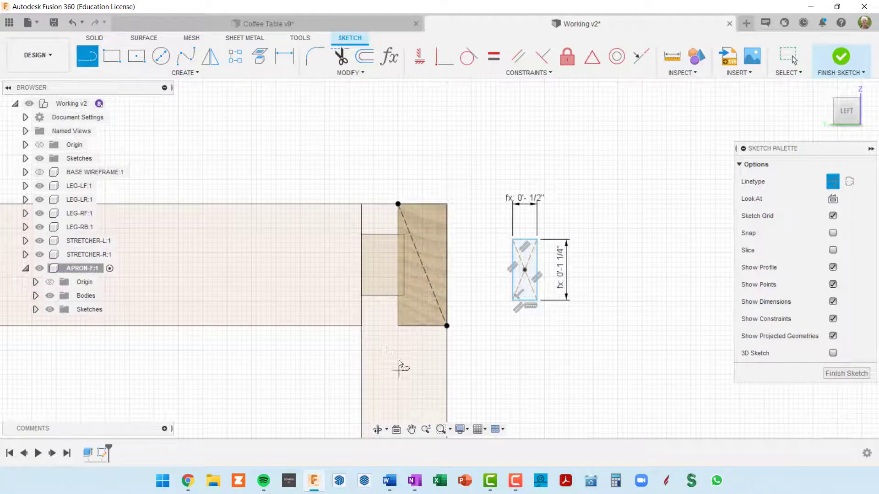
click(397, 326)
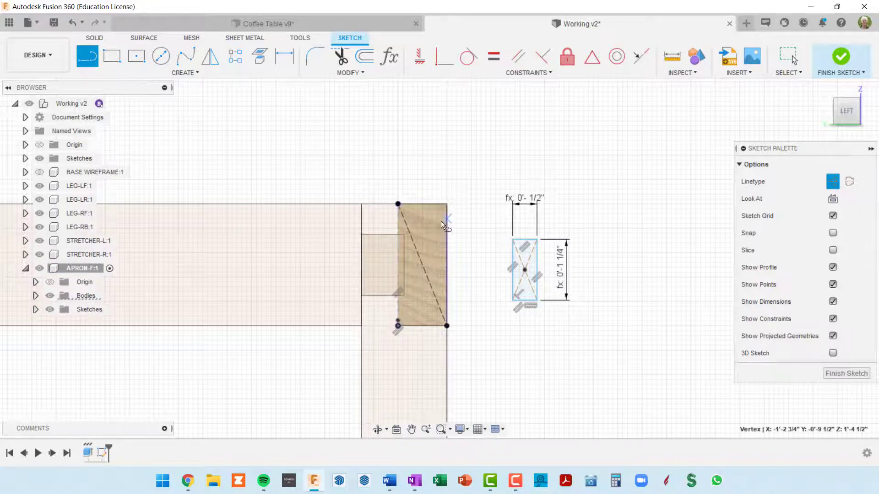
scroll(399, 328, up, 5)
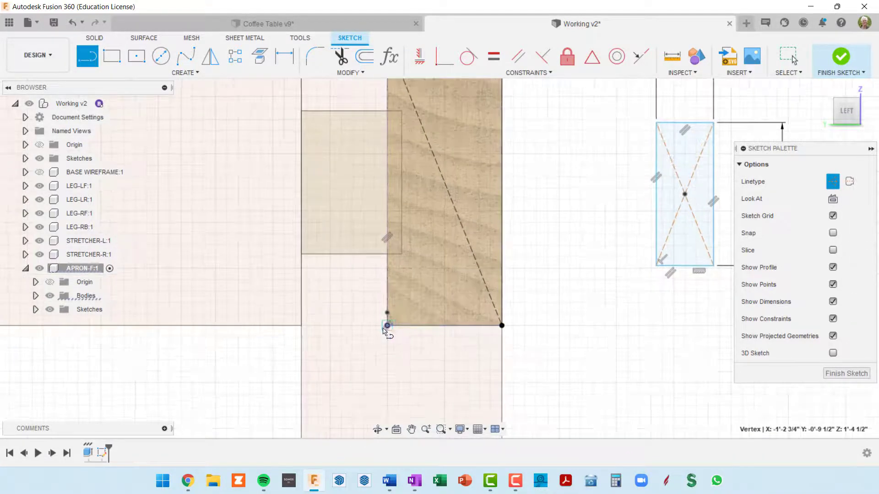
scroll(384, 328, up, 2)
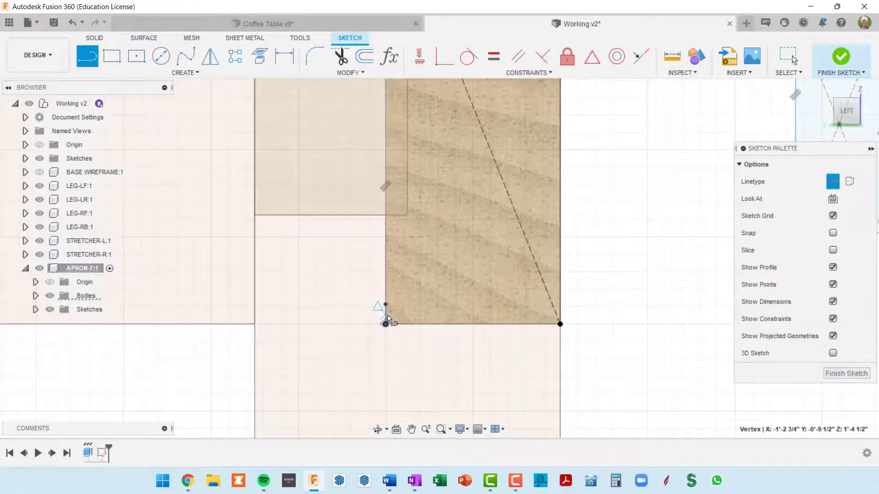
key(Escape)
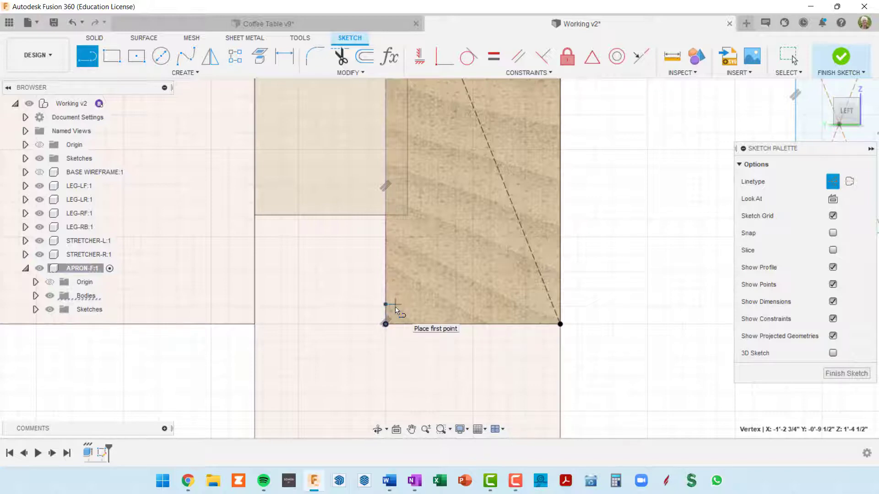
key(Escape)
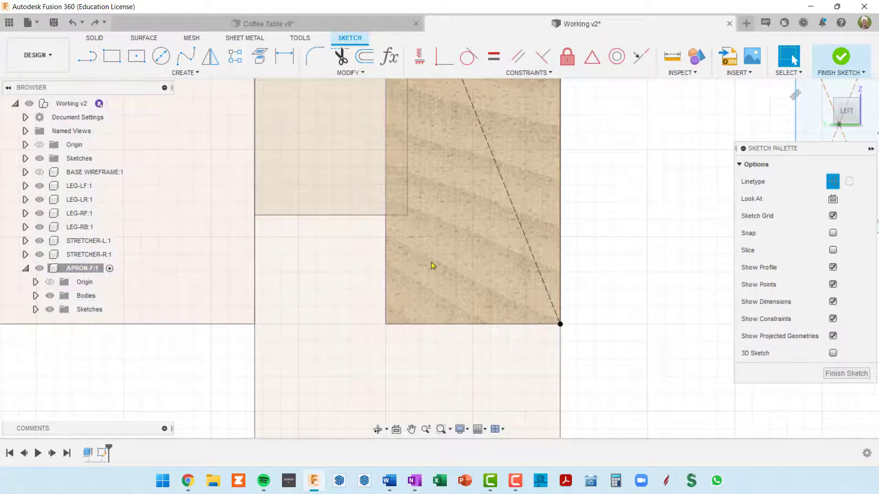
Draw the second construction-line diagonal across the apron's end face, from the lower inner corner to the opposite upper corner
scroll(430, 271, down, 3)
key(l)
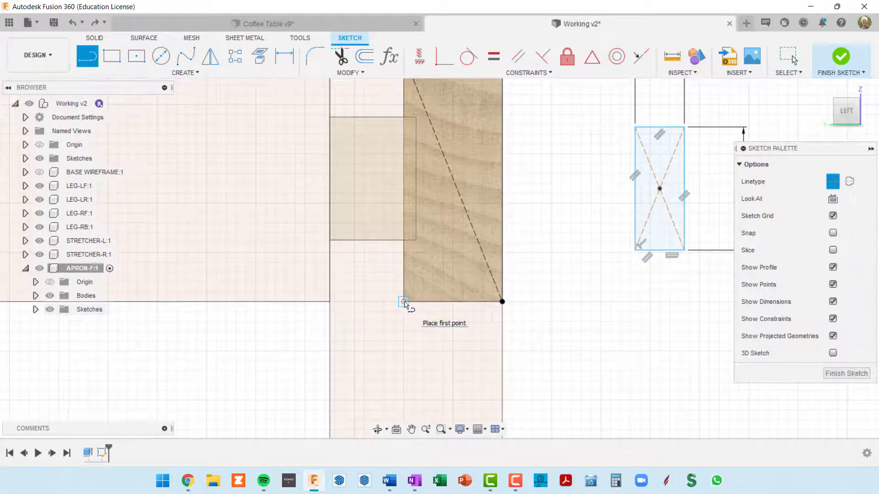
click(405, 303)
scroll(476, 236, down, 2)
middle_drag(482, 197, 477, 251)
click(489, 155)
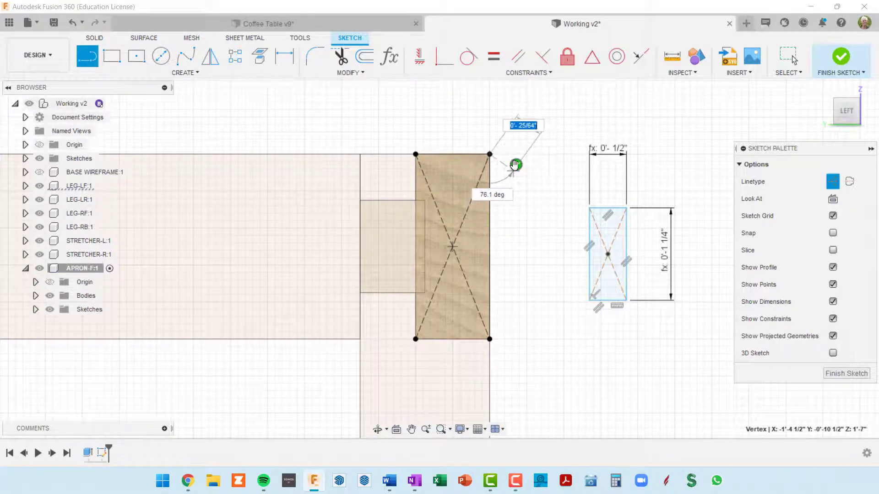
click(516, 164)
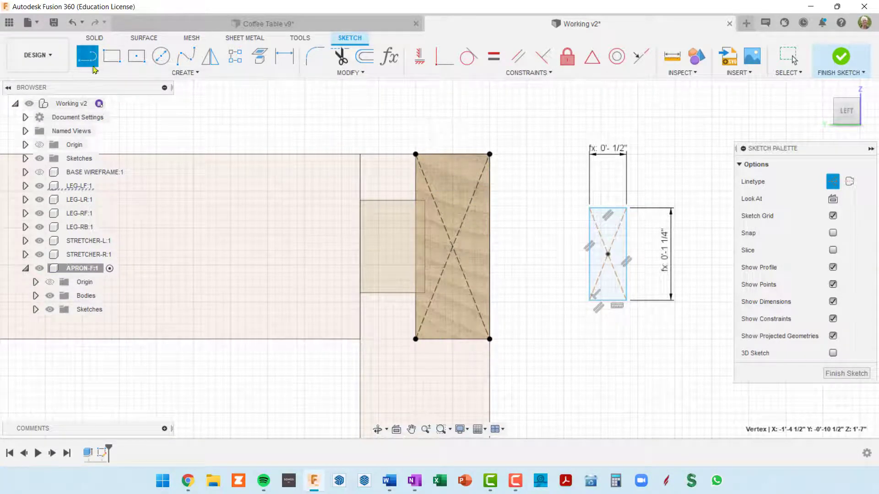
Place a sketch point at the intersection of the two construction diagonals on the apron's end face
click(183, 72)
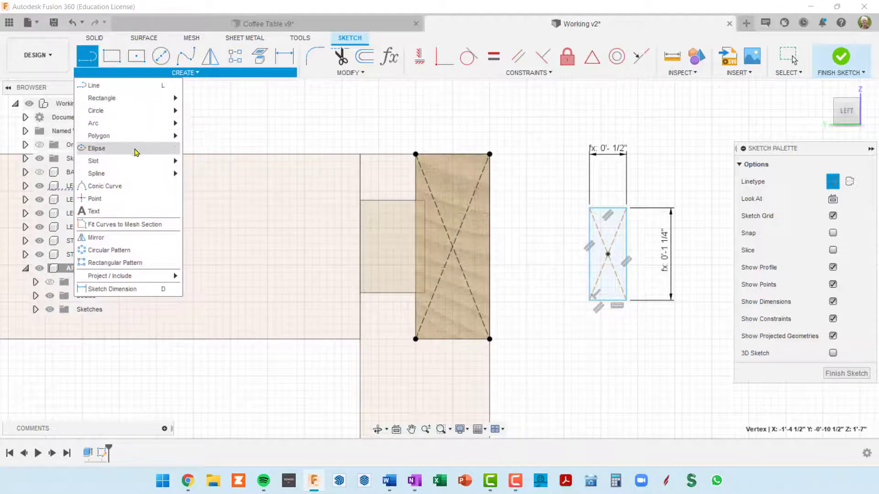
click(117, 199)
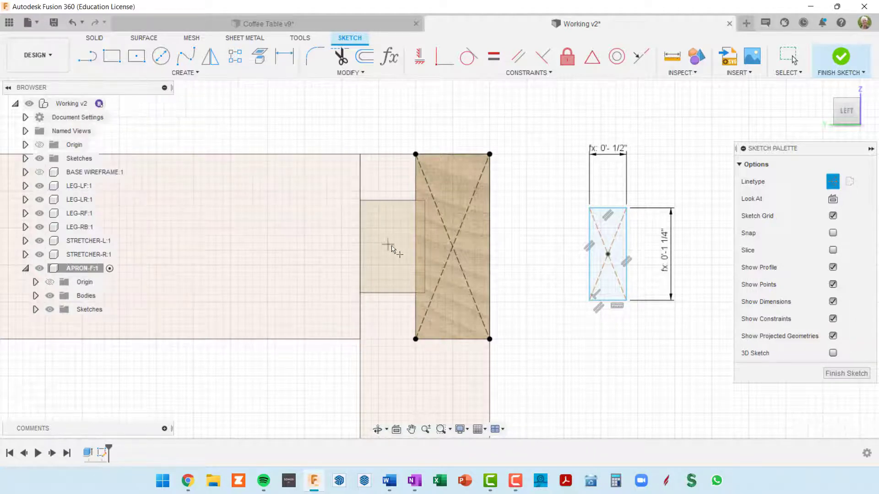
click(453, 247)
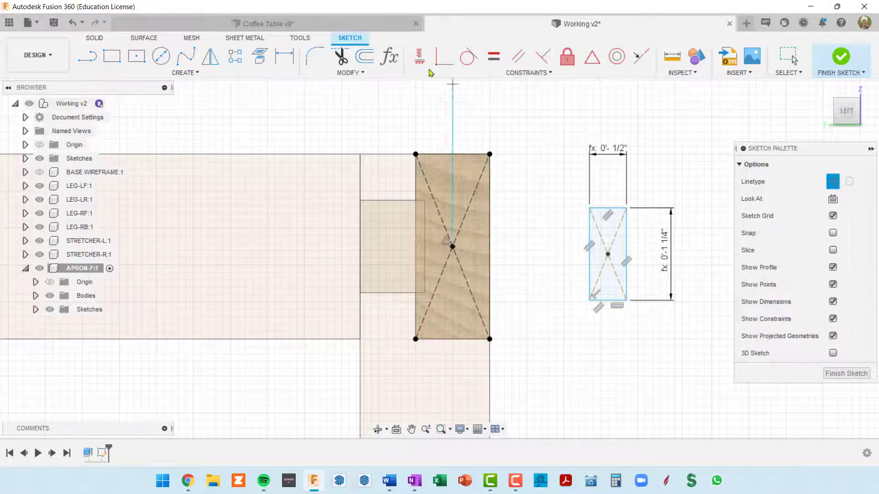
Constrain the tenon rectangle's center point coincident with the point at the end face's center, and finish the sketch
click(441, 58)
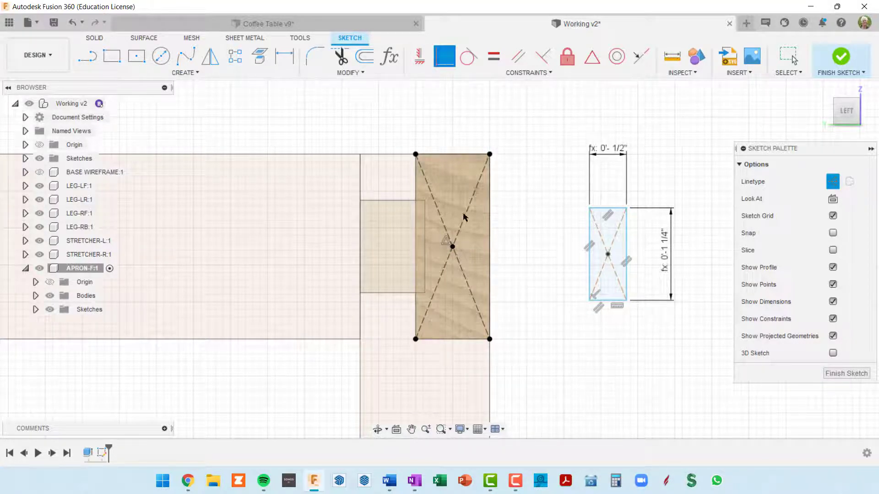
click(453, 246)
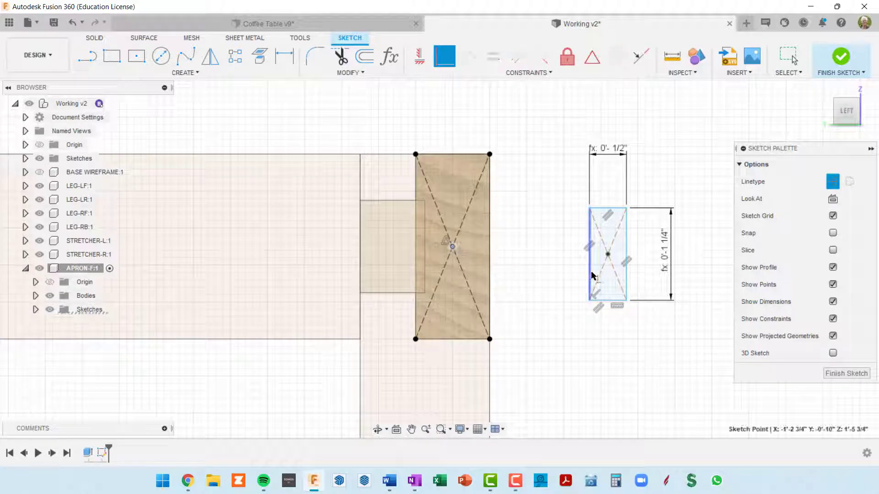
click(609, 256)
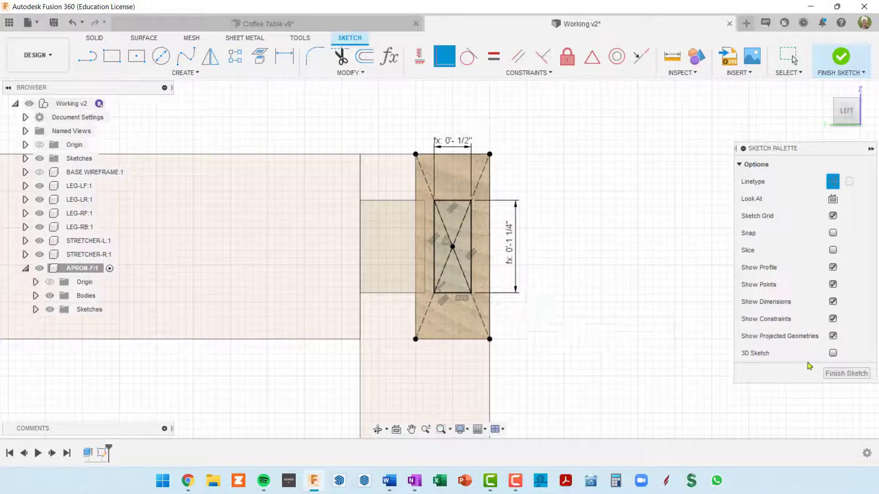
click(857, 377)
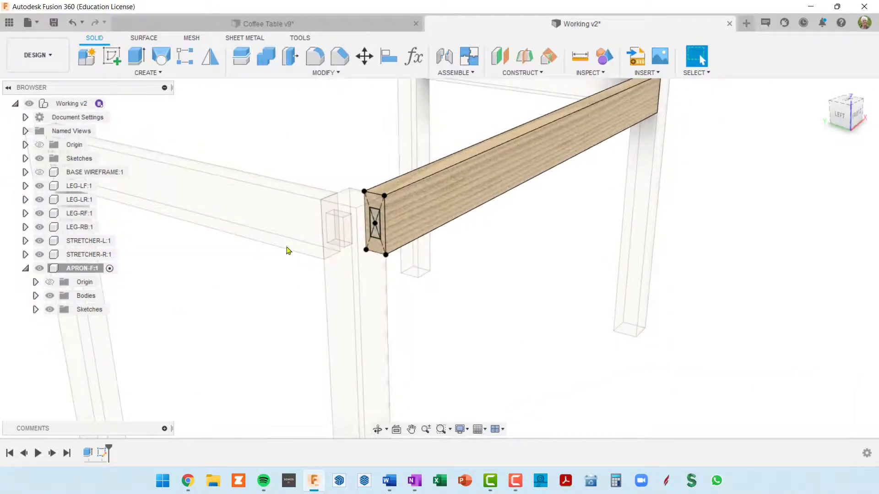
Extrude the small rectangular profile outward from the apron's end by legWid/2, joining it to the apron as a tenon
scroll(380, 231, up, 5)
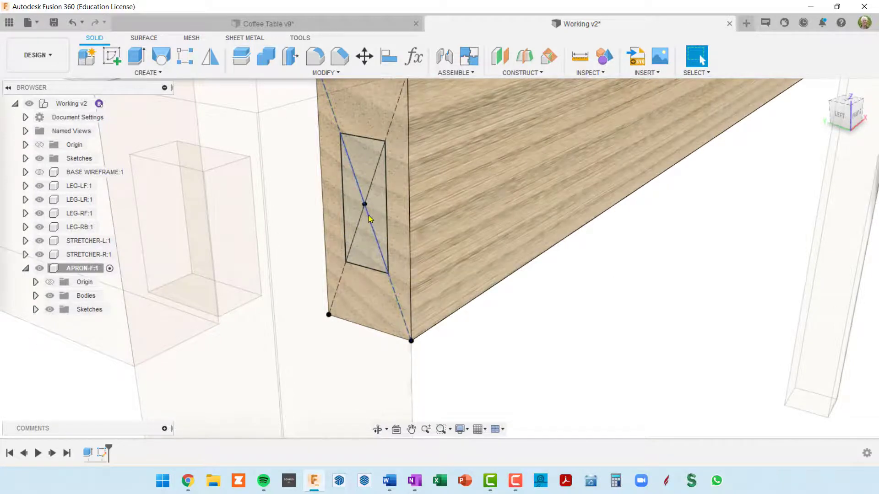
scroll(370, 219, down, 5)
scroll(372, 221, up, 5)
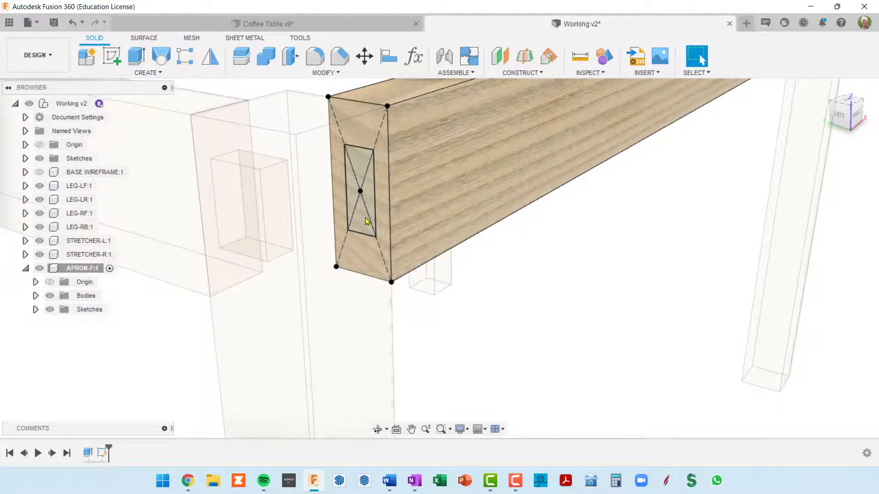
scroll(365, 211, down, 5)
scroll(365, 217, up, 5)
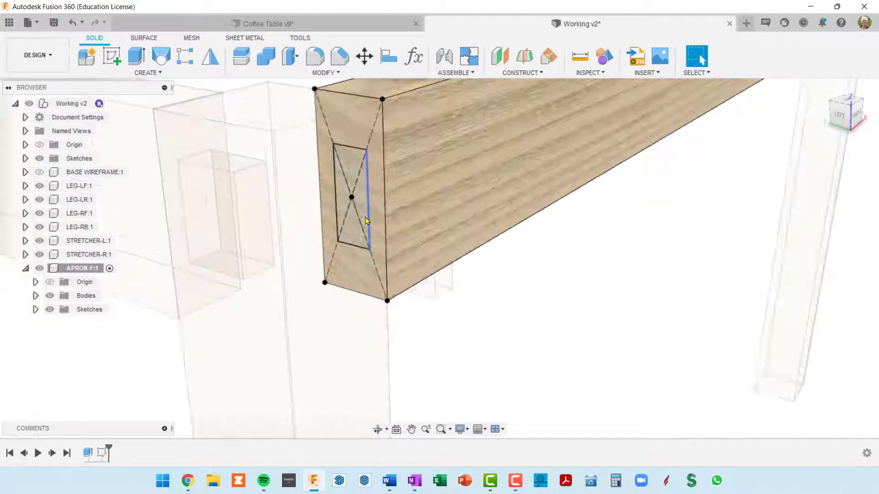
scroll(349, 193, down, 3)
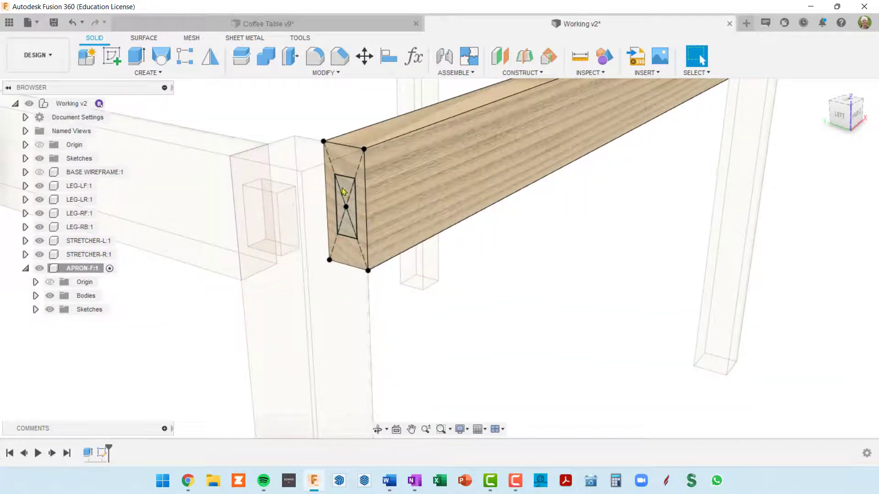
click(345, 232)
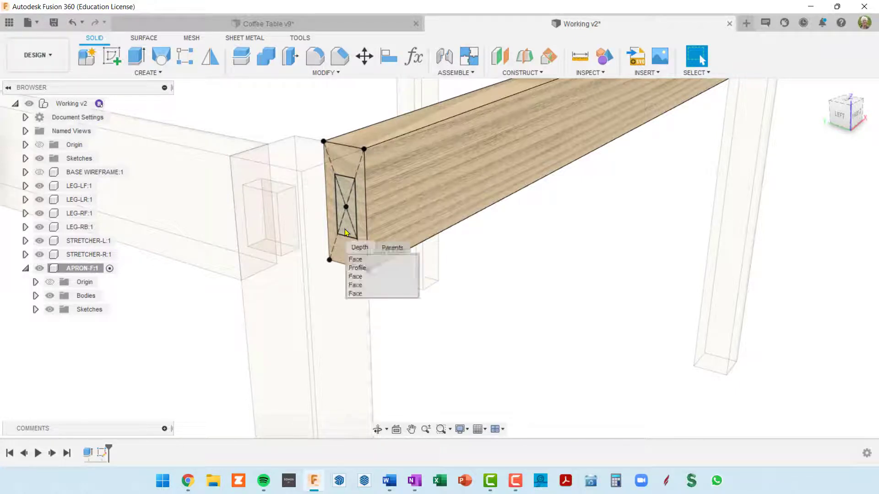
click(369, 269)
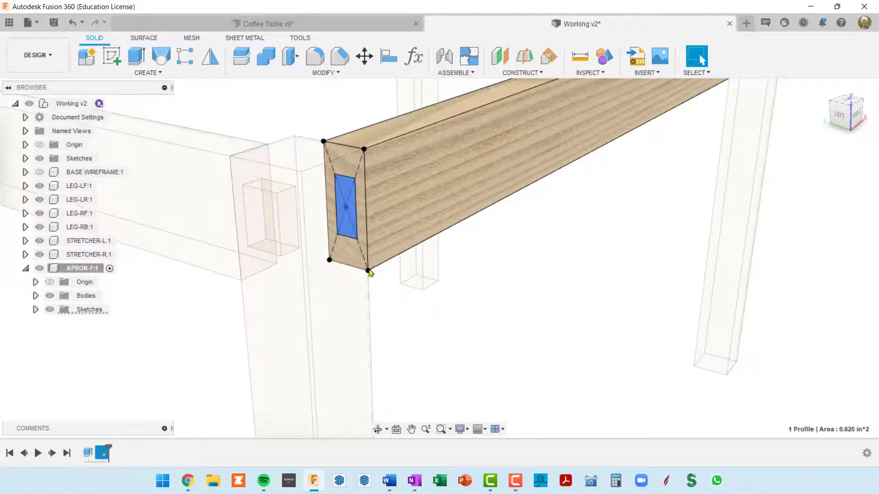
key(e)
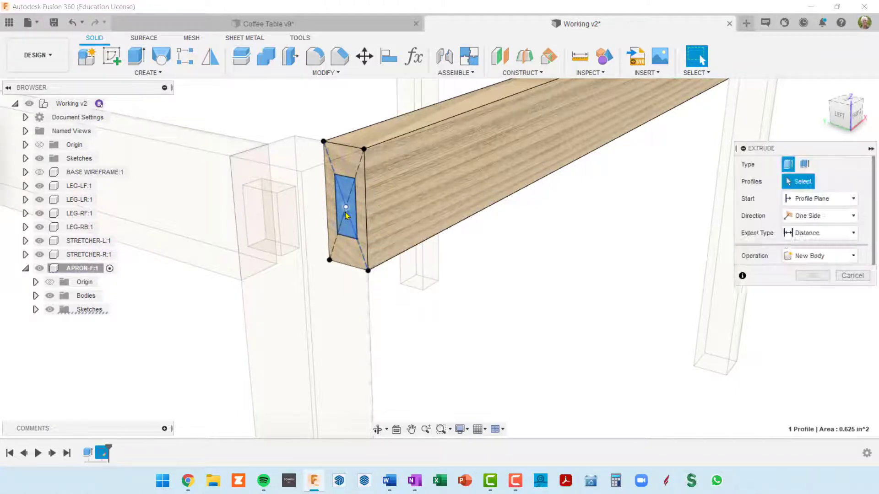
drag(329, 213, 309, 223)
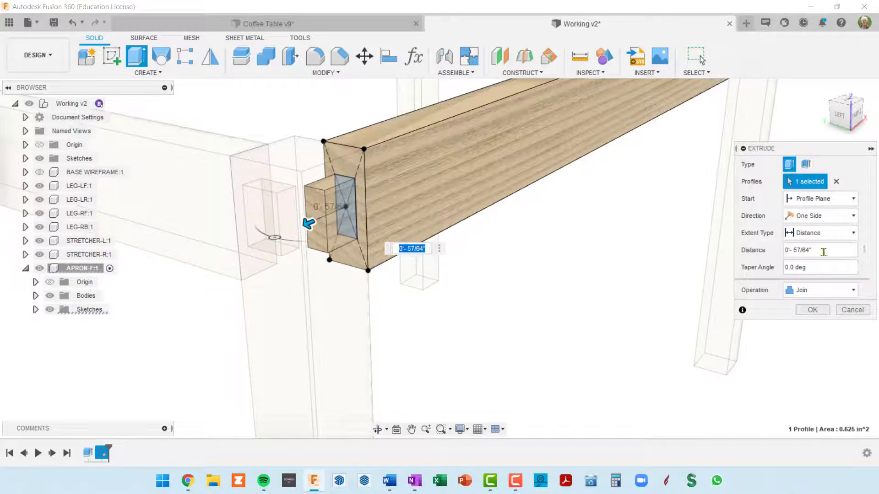
click(822, 250)
text(leg)
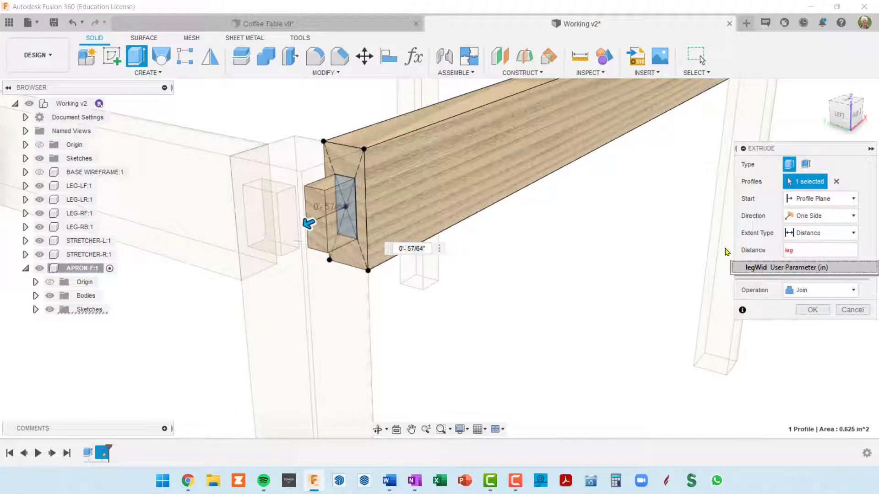
text(Wi)
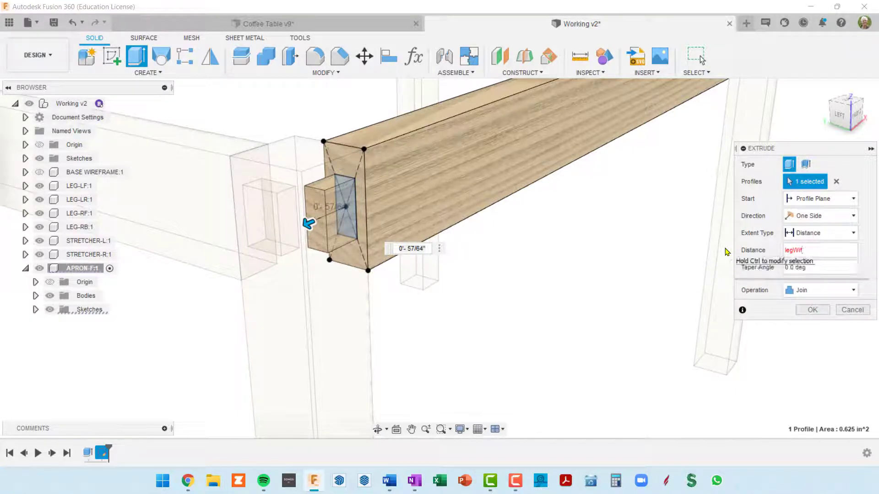
text(d/2)
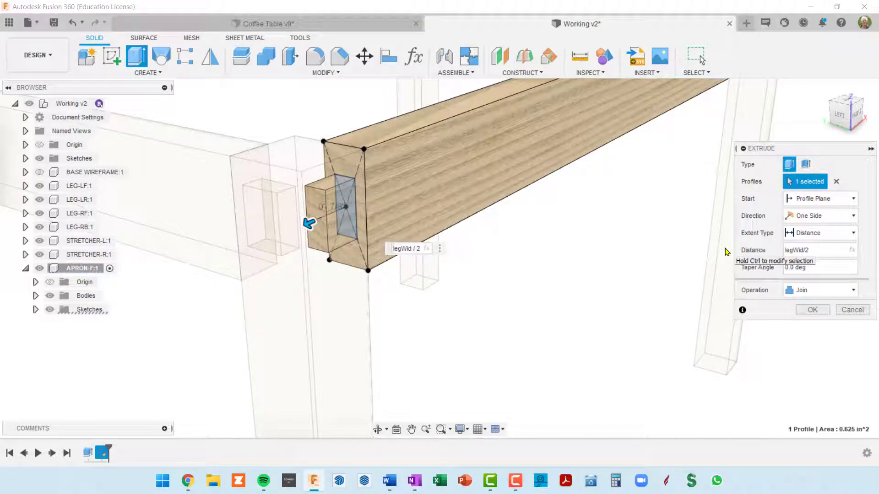
click(812, 310)
Mirror the front apron's tenon extrude feature across the origin plane midway along the apron's length, keeping the Adjust compute option
scroll(648, 275, down, 5)
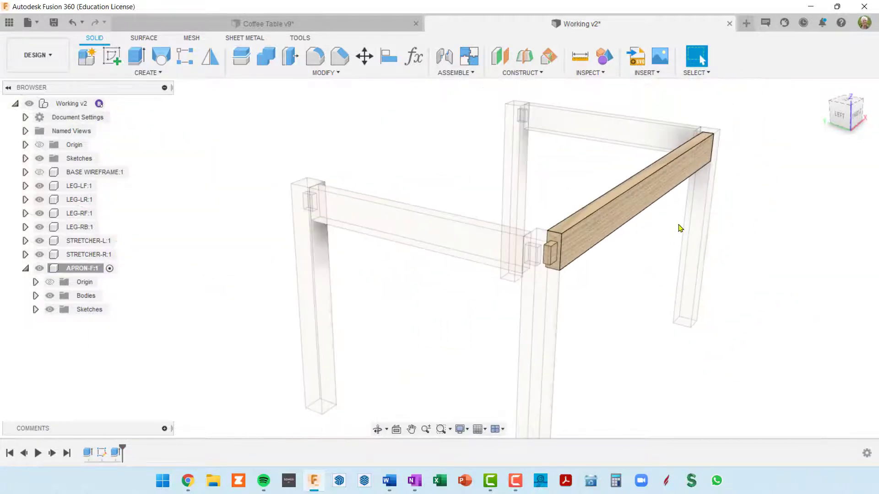
shift+middle_drag(680, 228, 568, 226)
shift+middle_drag(341, 185, 450, 208)
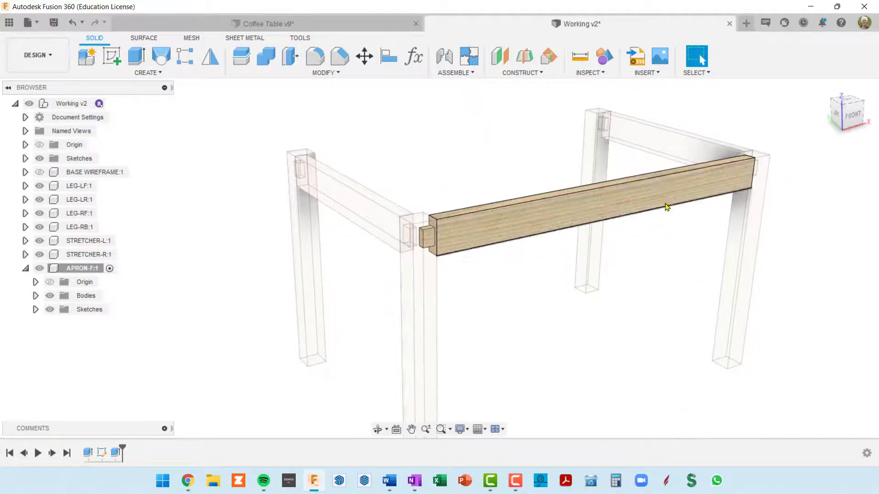
shift+middle_drag(429, 237, 405, 148)
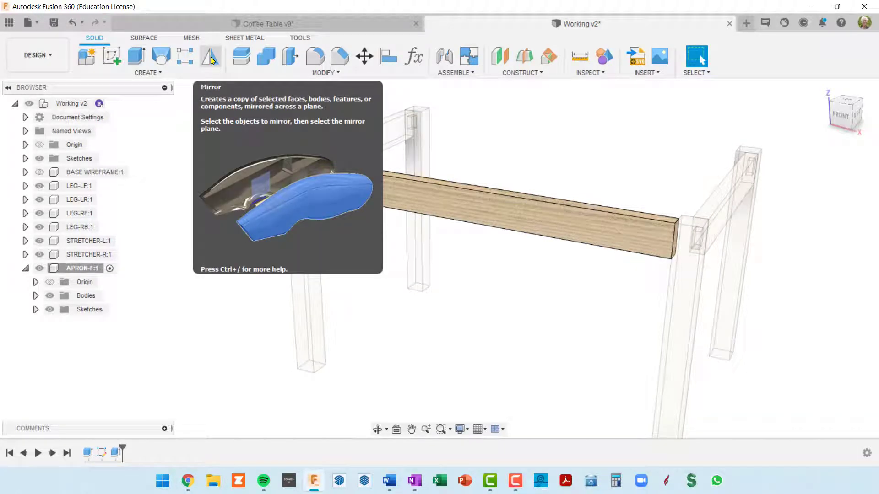
click(211, 57)
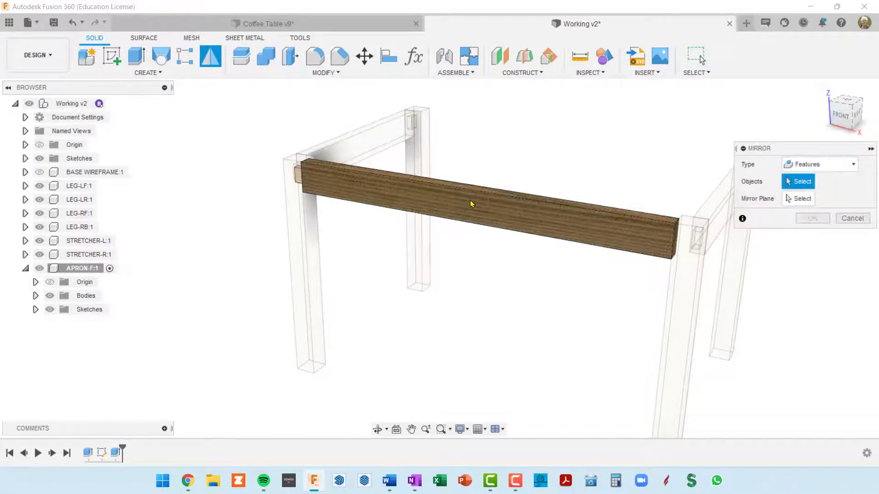
click(117, 452)
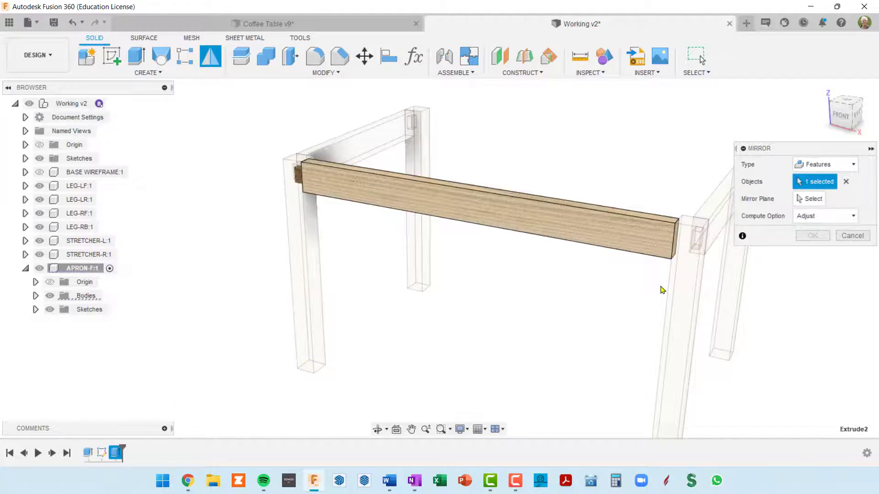
click(810, 200)
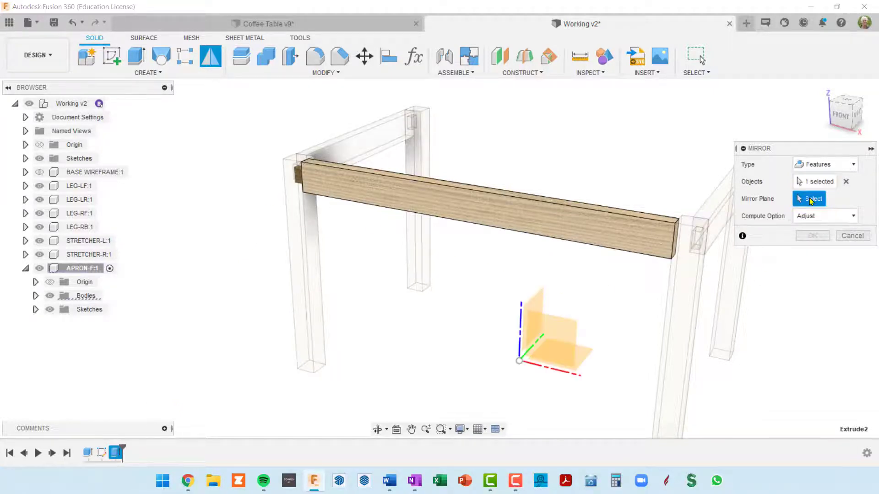
shift+middle_drag(565, 325, 556, 320)
scroll(554, 321, up, 3)
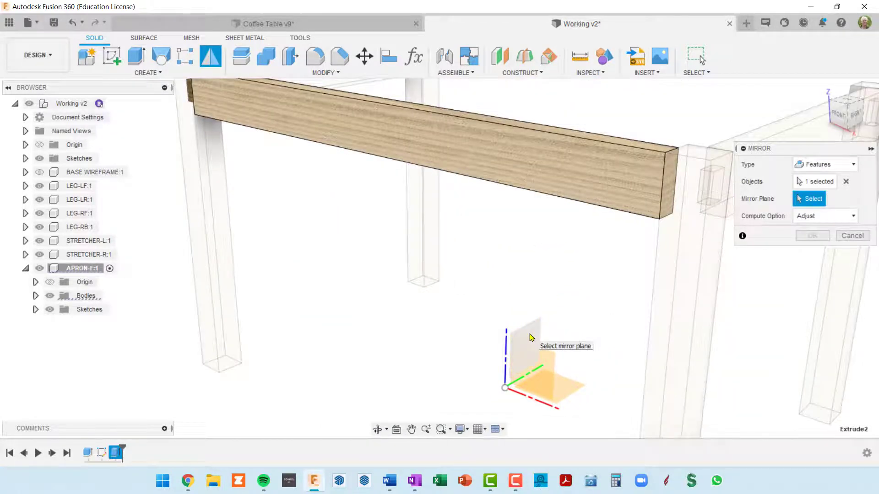
click(532, 337)
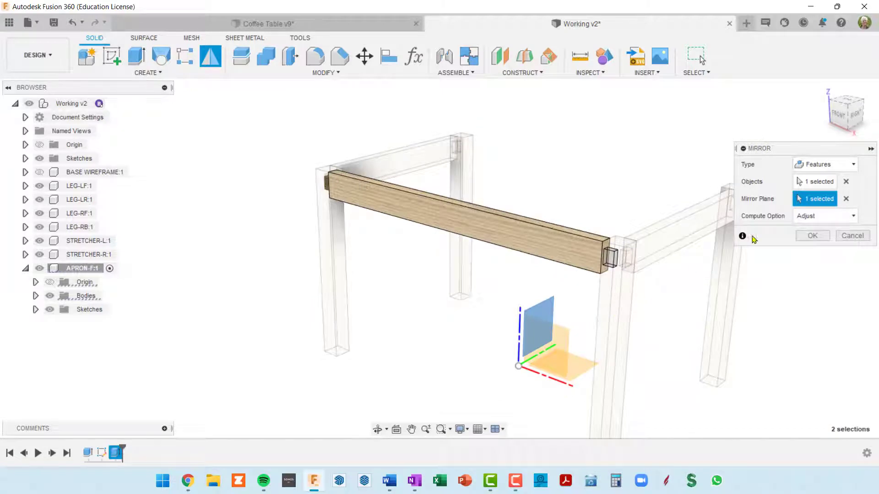
click(813, 236)
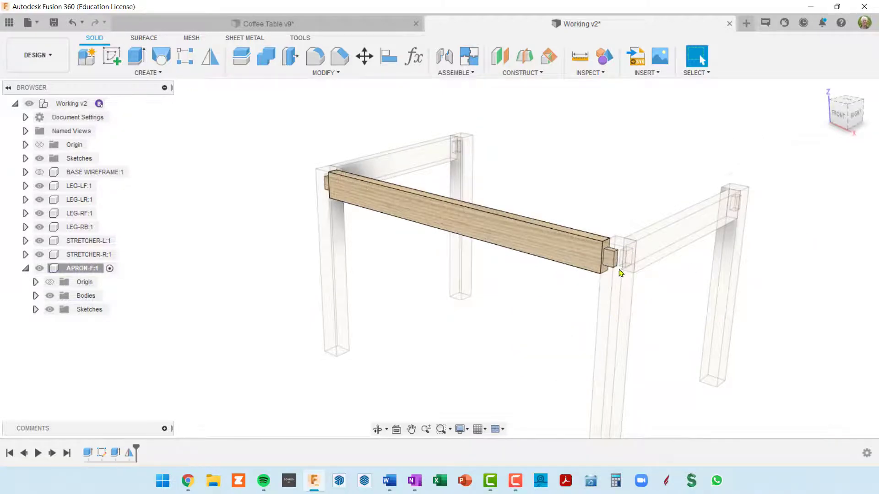
Activate the top-level Working v2 component and roll the timeline forward just past the feature that creates APRON-R
scroll(609, 261, up, 3)
scroll(609, 261, up, 2)
scroll(608, 263, down, 6)
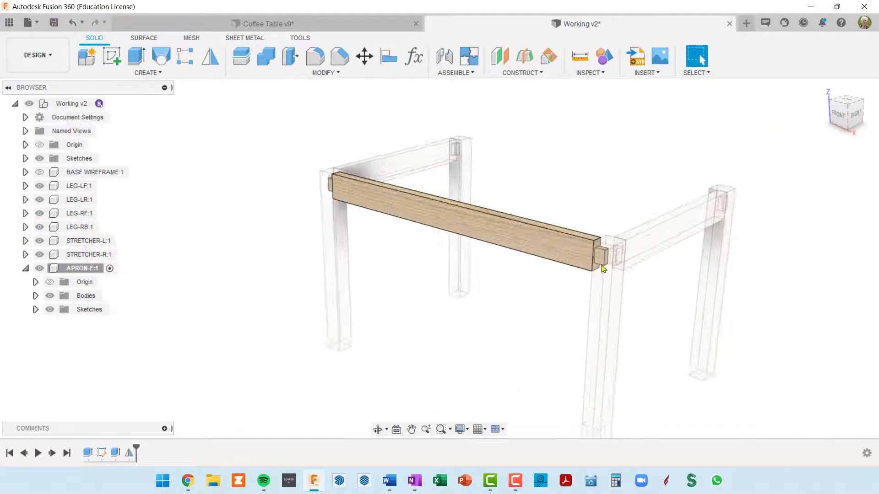
shift+middle_drag(552, 286, 653, 298)
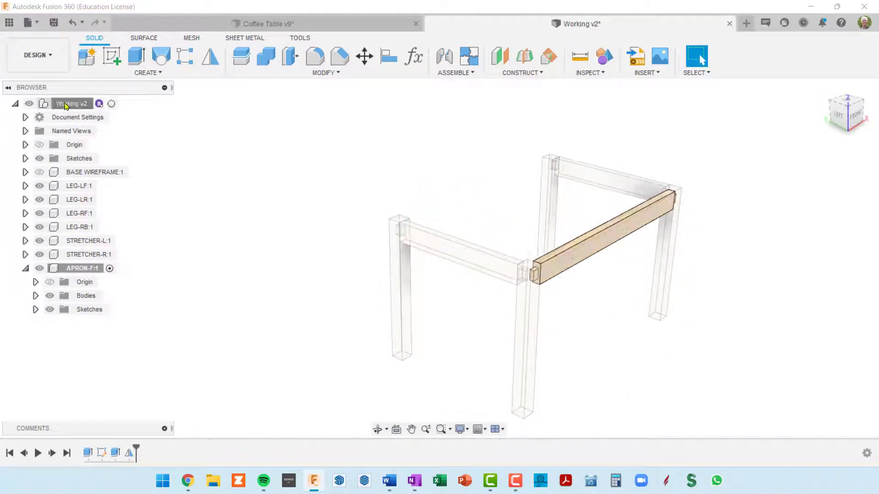
click(111, 104)
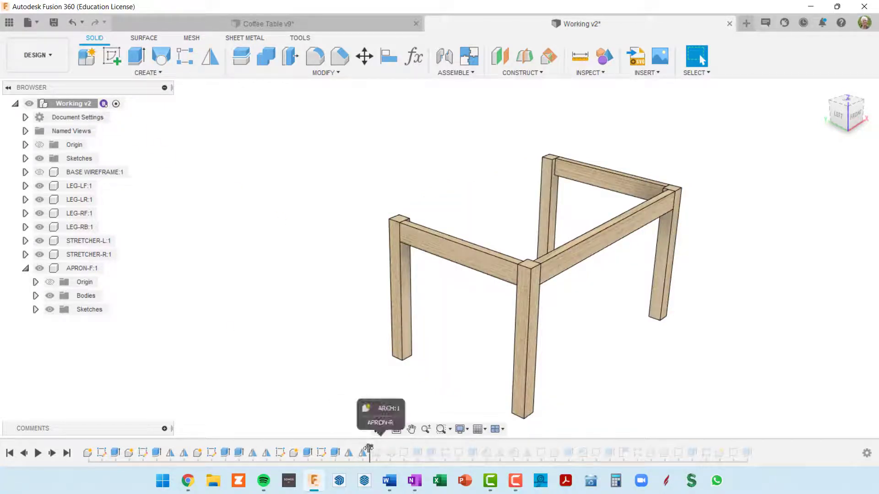
drag(357, 445, 368, 448)
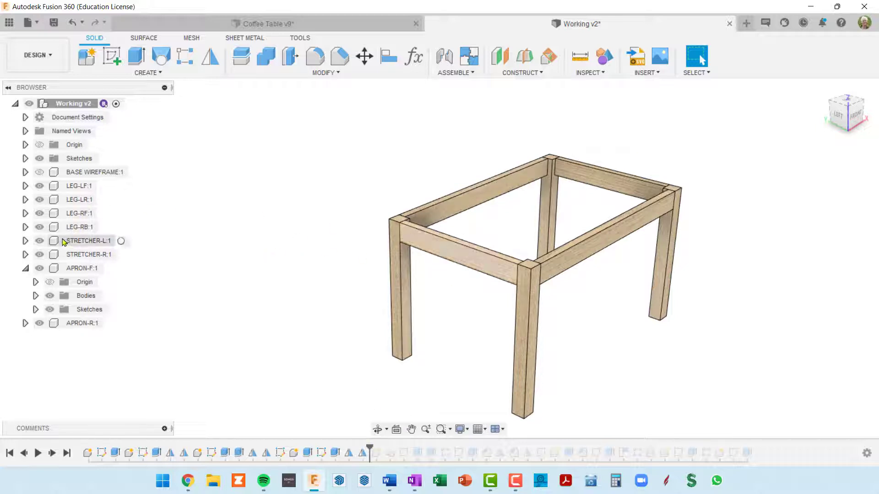
Locate the left rear leg in the component tree and hide all four legs to inspect the tenons on the stretchers and aprons
click(395, 272)
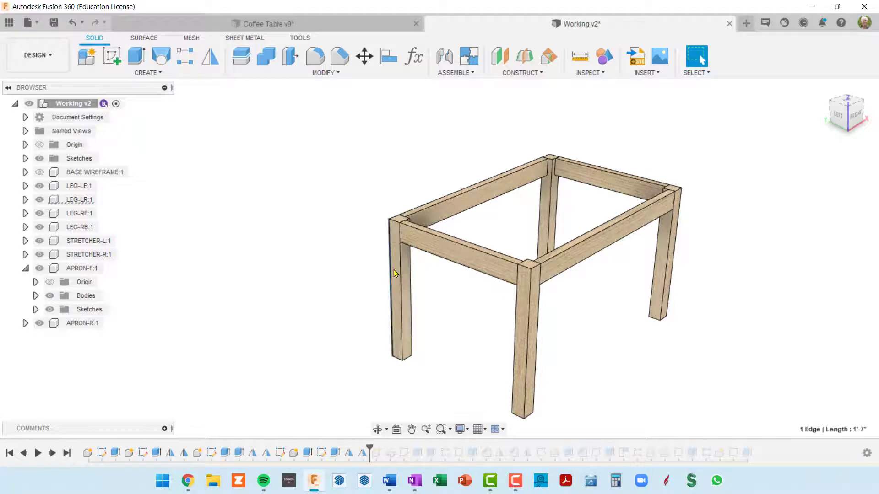
right_click(395, 272)
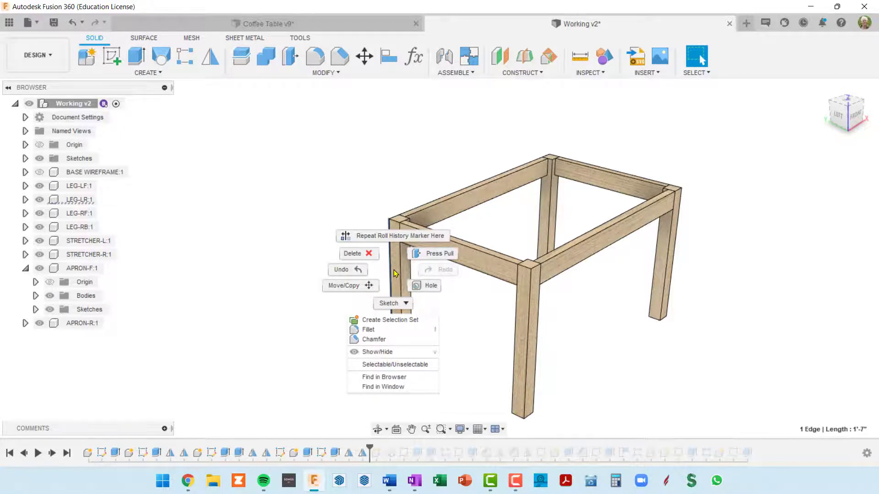
click(383, 378)
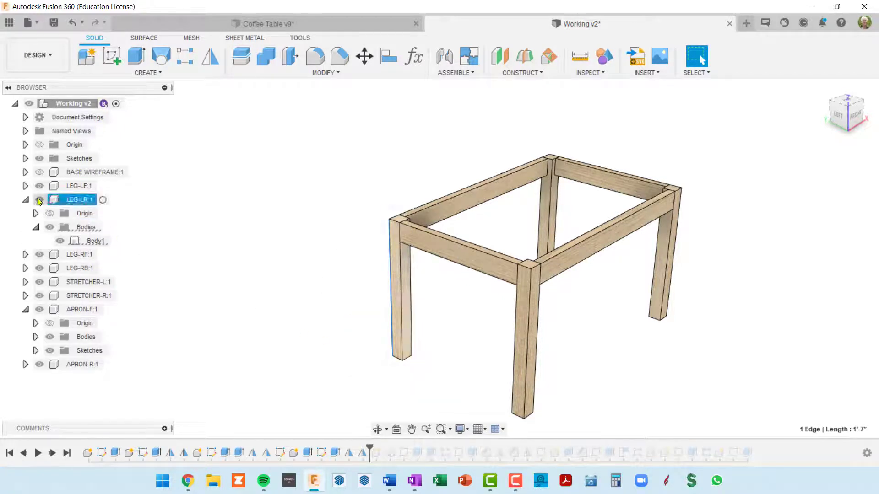
click(39, 199)
shift+middle_drag(367, 265, 482, 253)
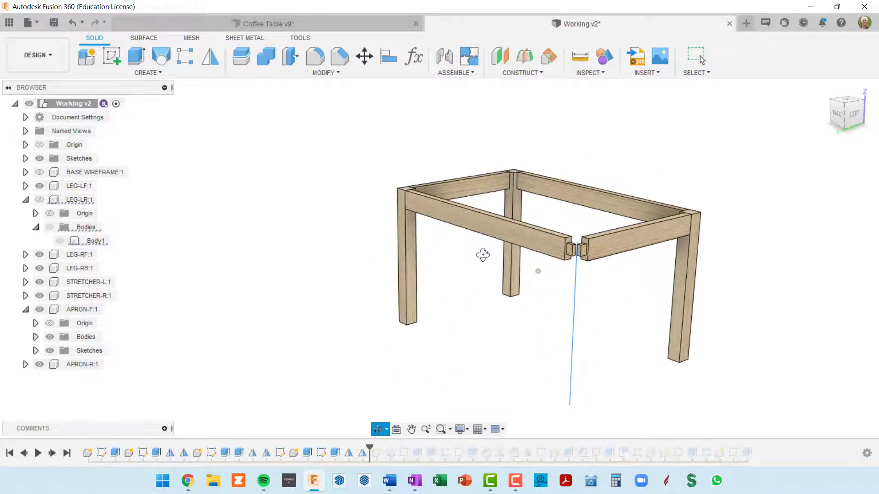
click(25, 200)
click(39, 186)
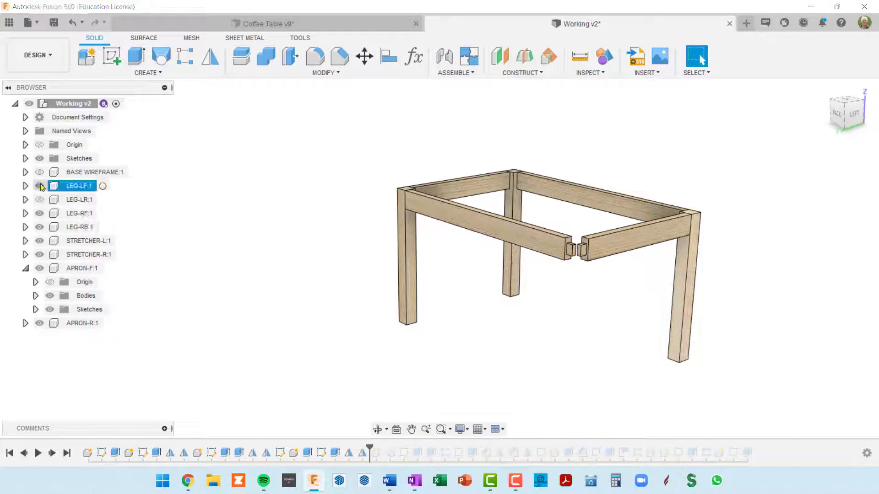
click(39, 213)
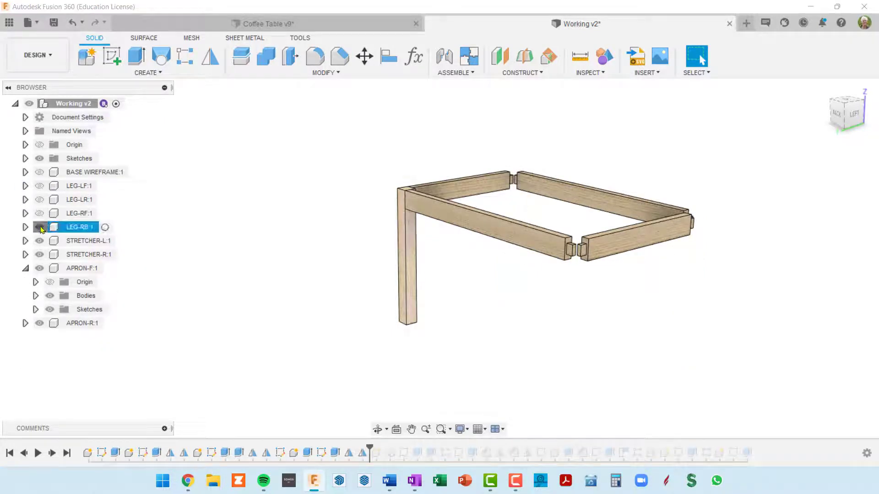
click(41, 227)
mouse_move(487, 307)
shift+middle_down()
mouse_move(614, 317)
mouse_move(606, 317)
mouse_move(653, 308)
mouse_move(475, 303)
shift+middle_up()
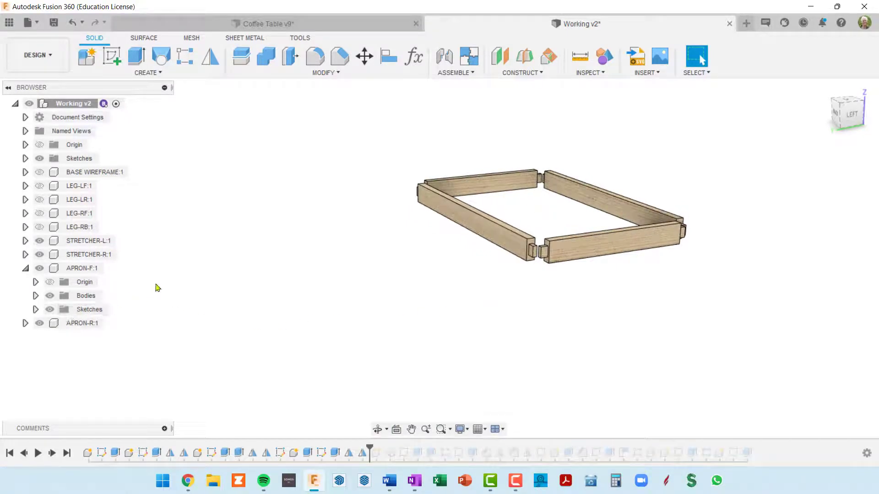
Show the four leg components LEG-LF, LEG-LR, LEG-RF and LEG-RB again
click(39, 186)
click(40, 200)
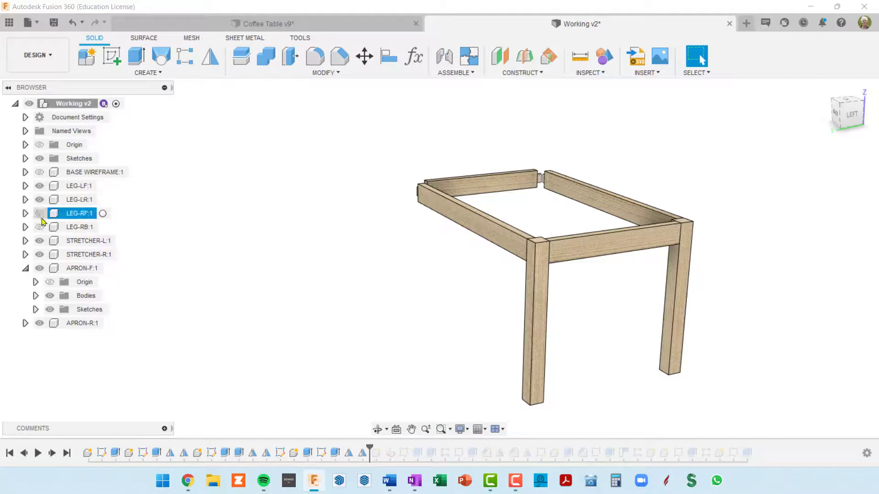
click(39, 213)
click(40, 227)
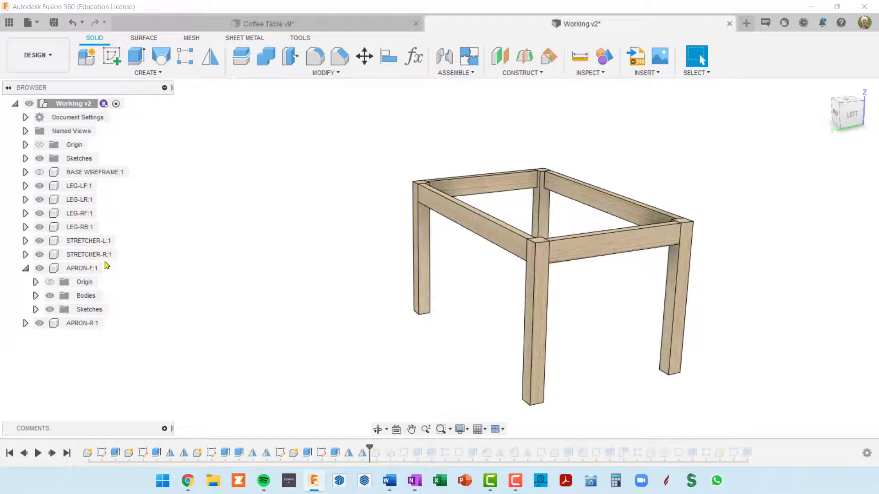
Roll the timeline to its end to restore the full table, and view the table from the front
click(67, 453)
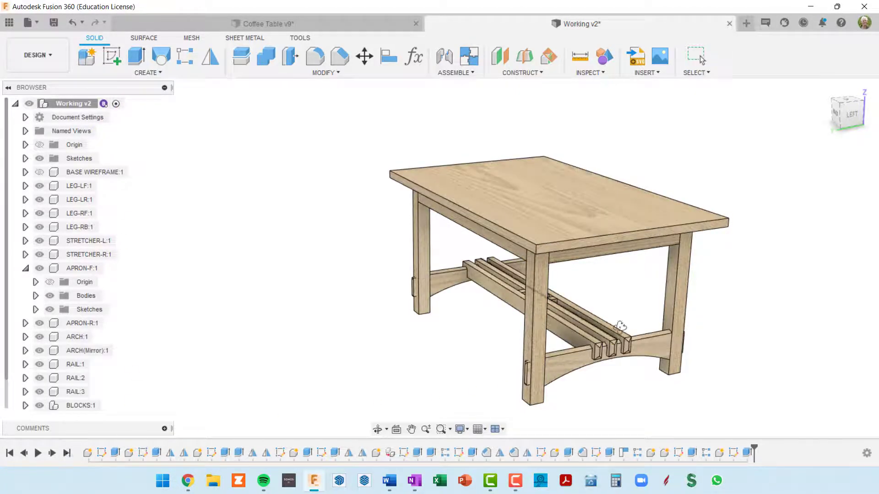
shift+middle_drag(619, 331, 511, 327)
key(Escape)
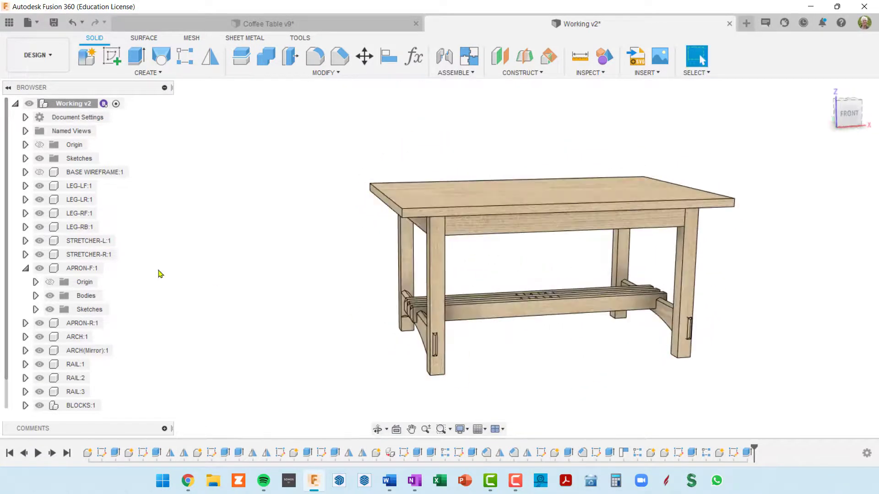
Collapse the APRON-F component's tree and hide the TOP component
click(25, 269)
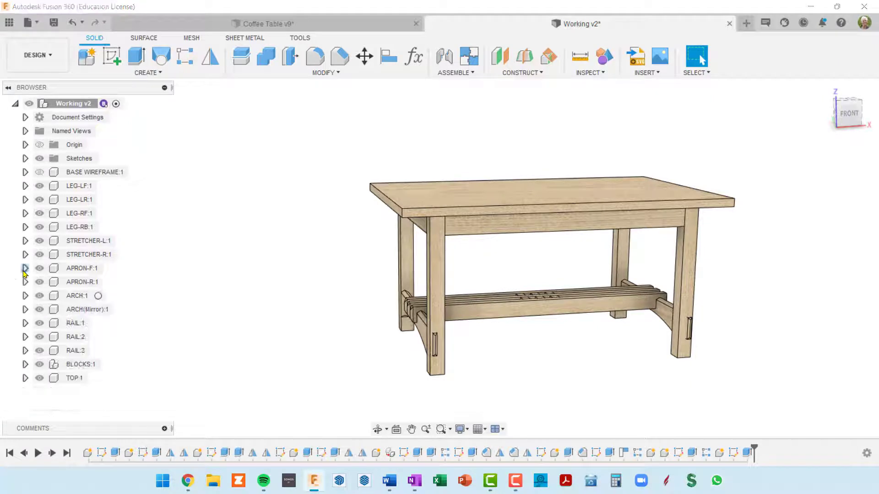
click(37, 381)
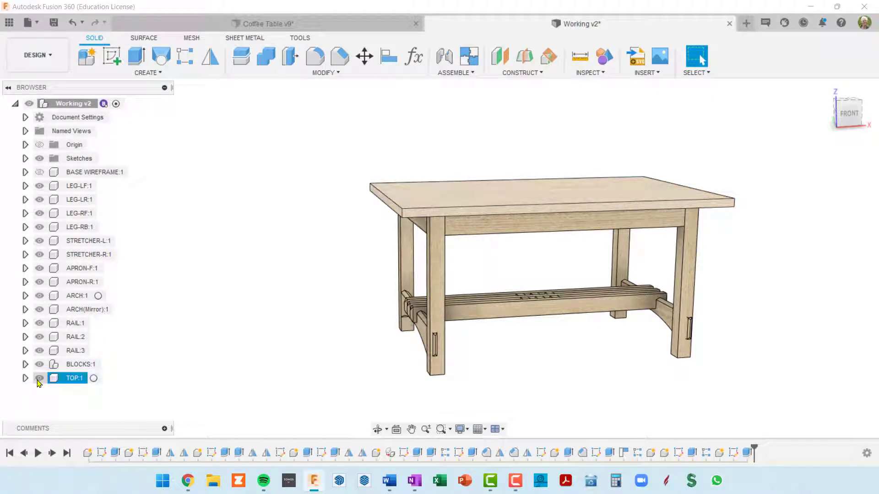
click(39, 380)
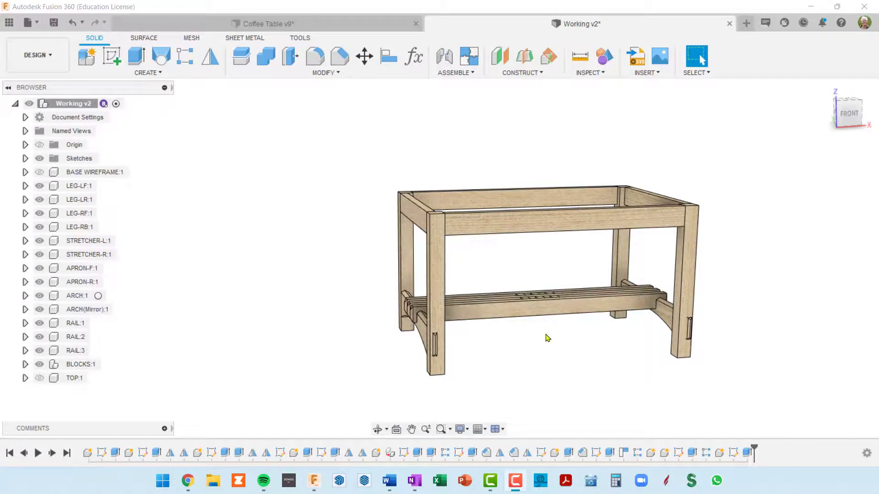
Combine LEG-LF as the target with APRON-F, STRETCHER-L and ARCH as tool bodies, using Cut and keeping the tools, to form its mortises
shift+middle_drag(555, 348, 531, 300)
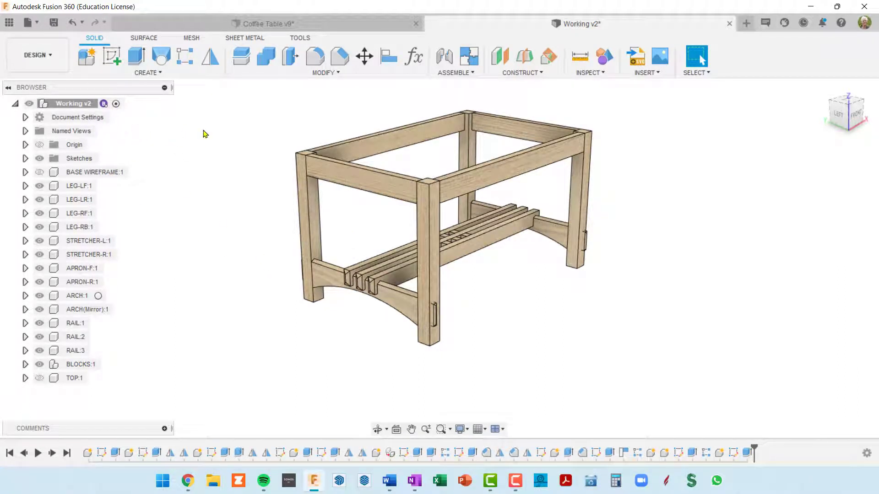
click(269, 58)
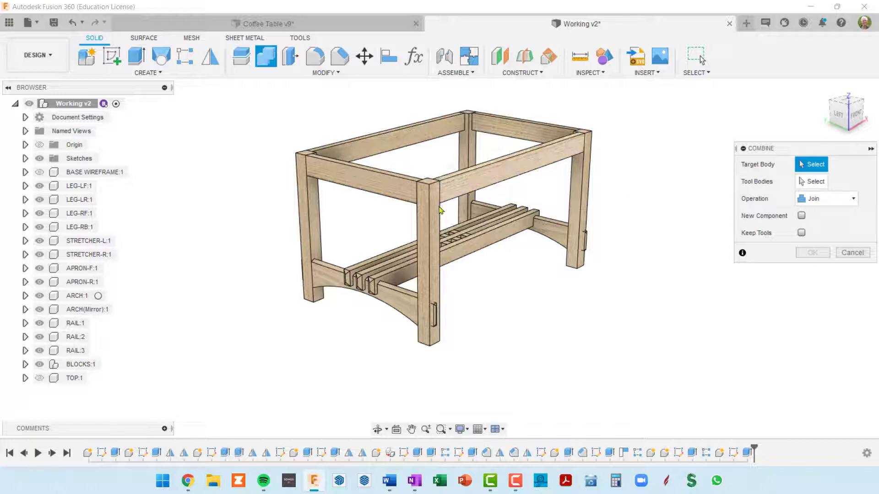
click(425, 232)
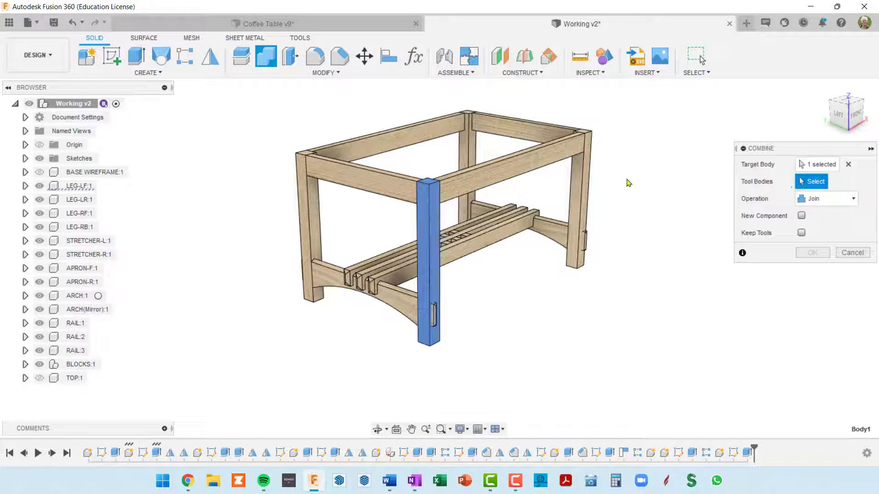
click(507, 176)
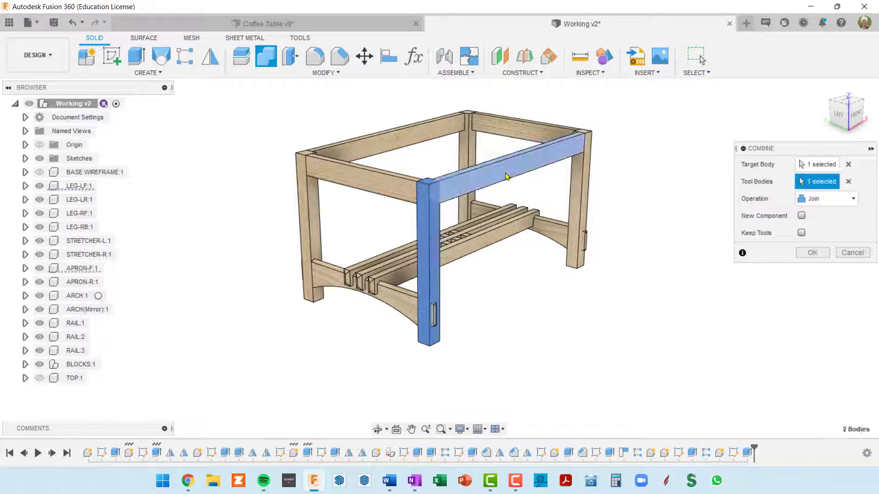
click(377, 183)
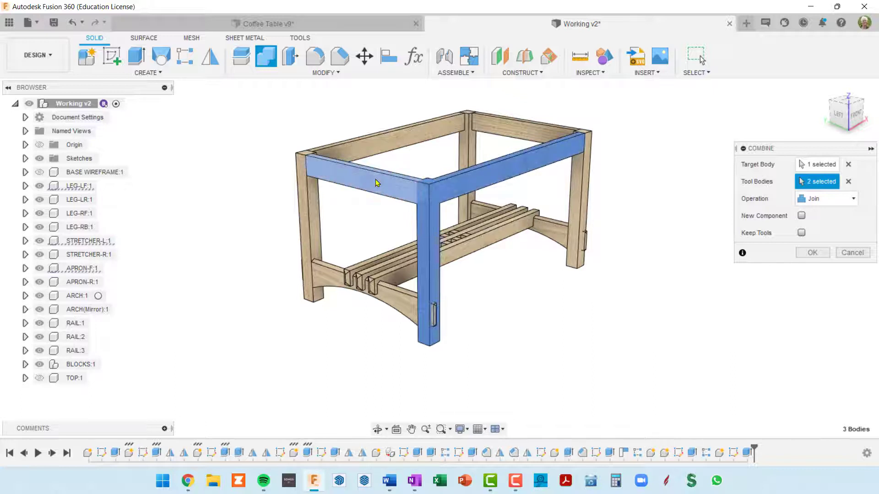
click(393, 304)
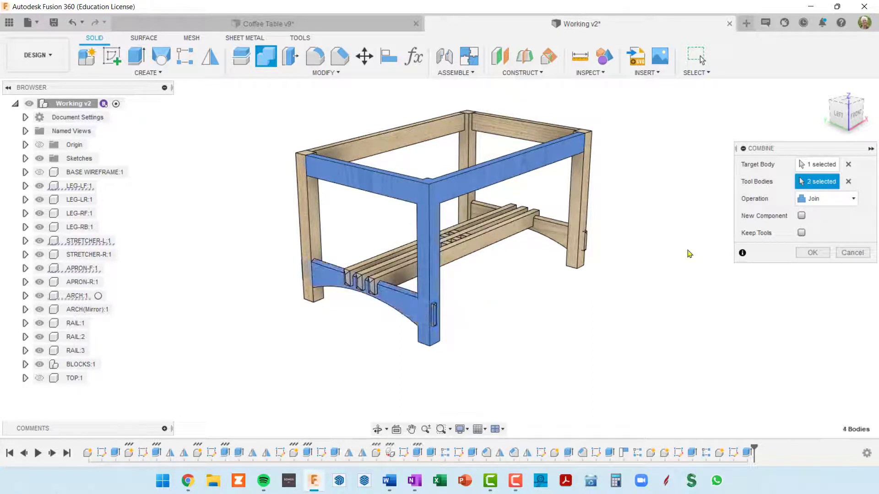
click(854, 200)
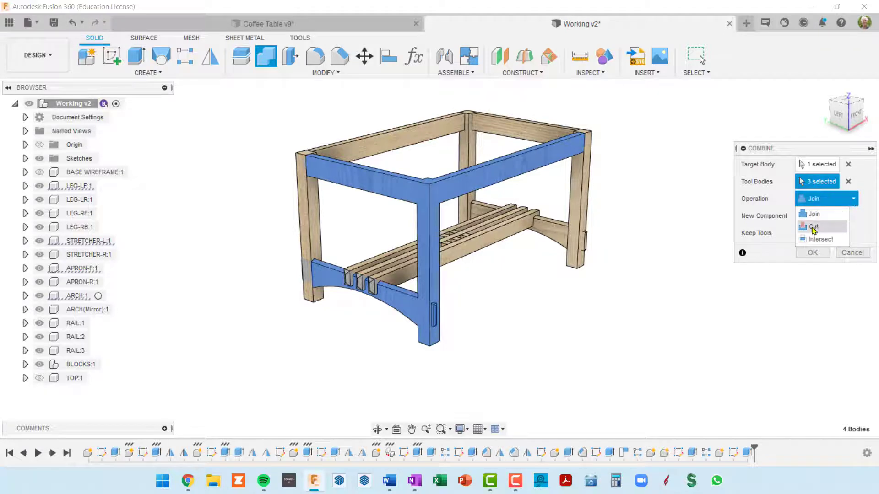
click(813, 228)
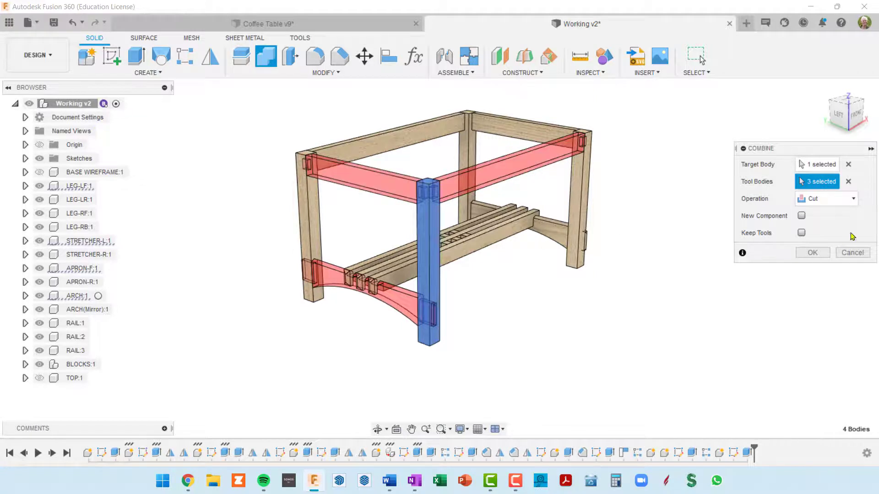
click(815, 254)
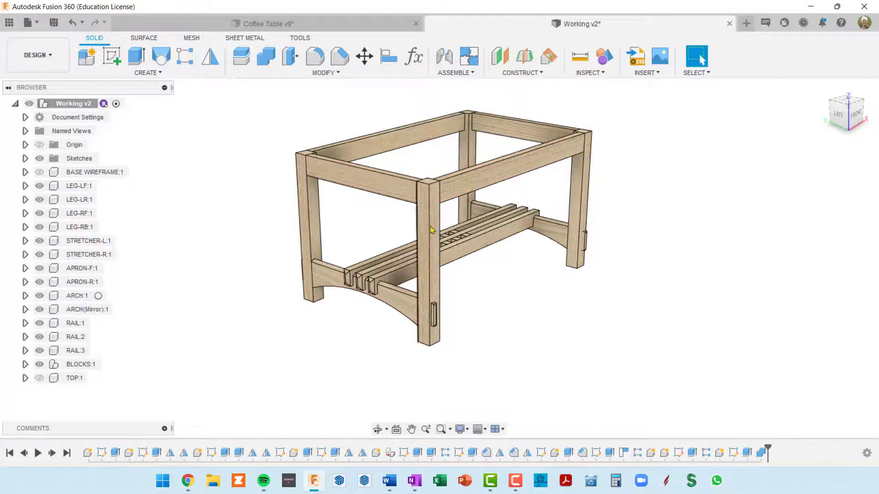
Hide STRETCHER-L, APRON-F and ARCH, and inspect the mortises in the upper and lower ends of LEG-LF
click(385, 193)
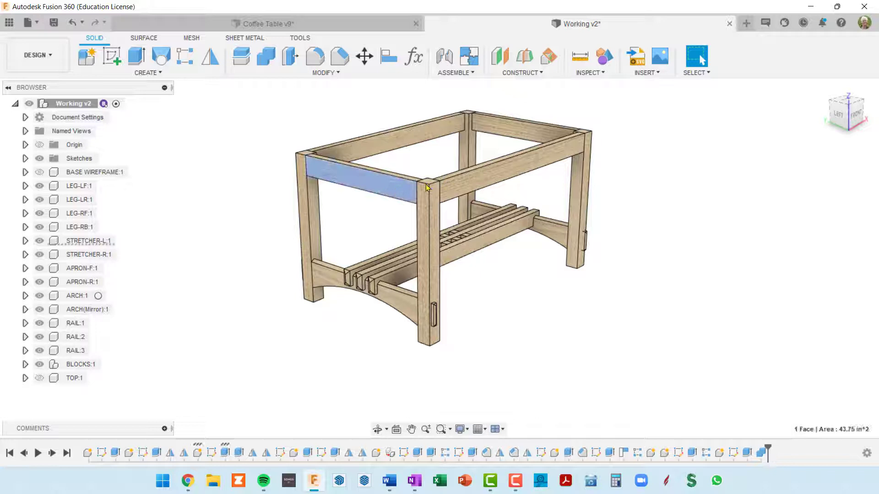
click(479, 188)
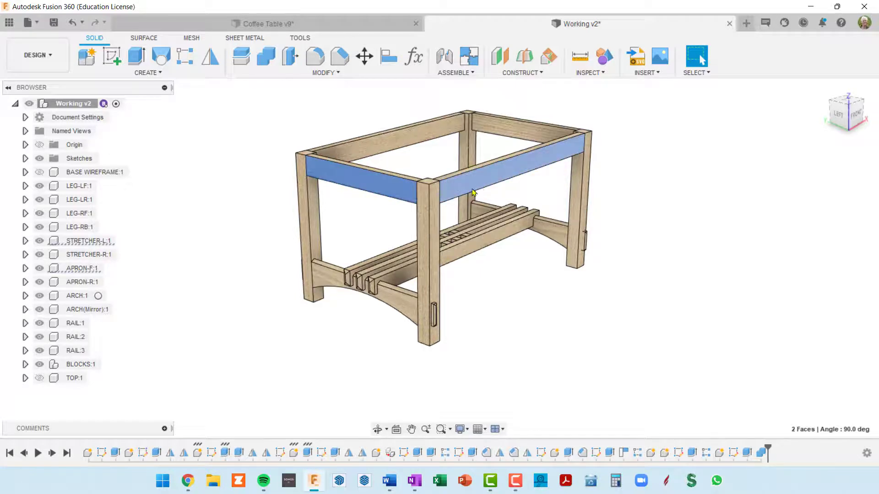
click(399, 302)
key(v)
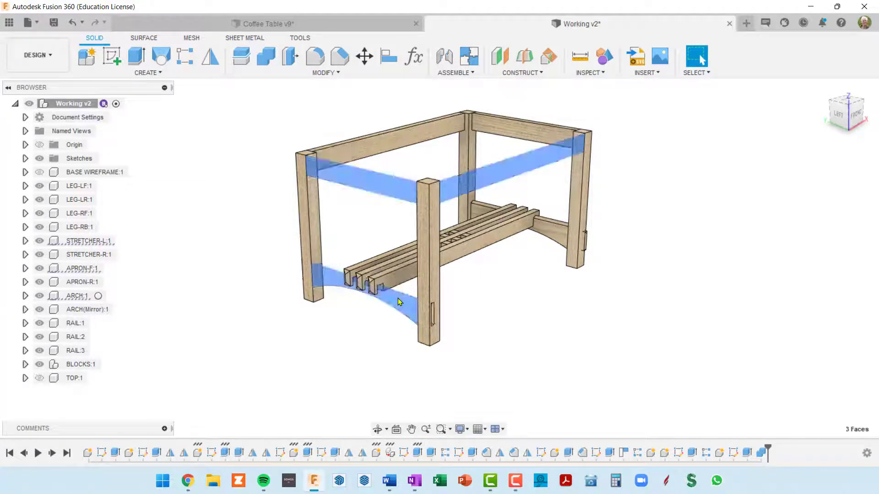
key(Escape)
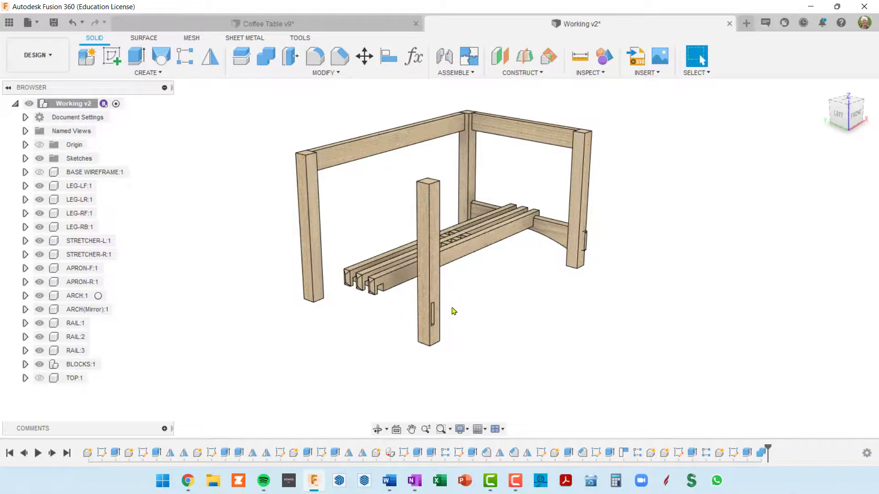
scroll(447, 312, up, 3)
shift+middle_drag(447, 311, 488, 386)
scroll(501, 179, up, 5)
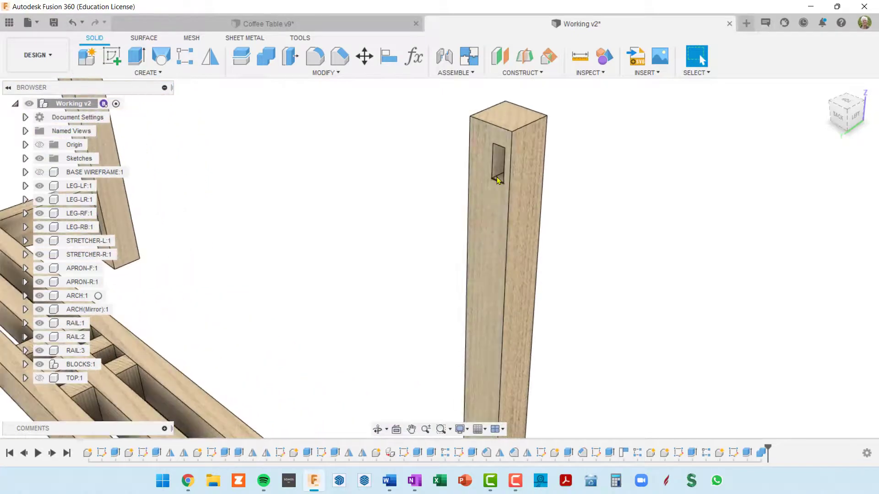
mouse_move(507, 173)
shift+middle_down()
mouse_move(532, 164)
mouse_move(593, 165)
mouse_move(616, 153)
mouse_move(616, 143)
mouse_move(504, 170)
shift+middle_up()
scroll(410, 167, down, 5)
shift+middle_drag(410, 167, 457, 237)
scroll(430, 189, down, 4)
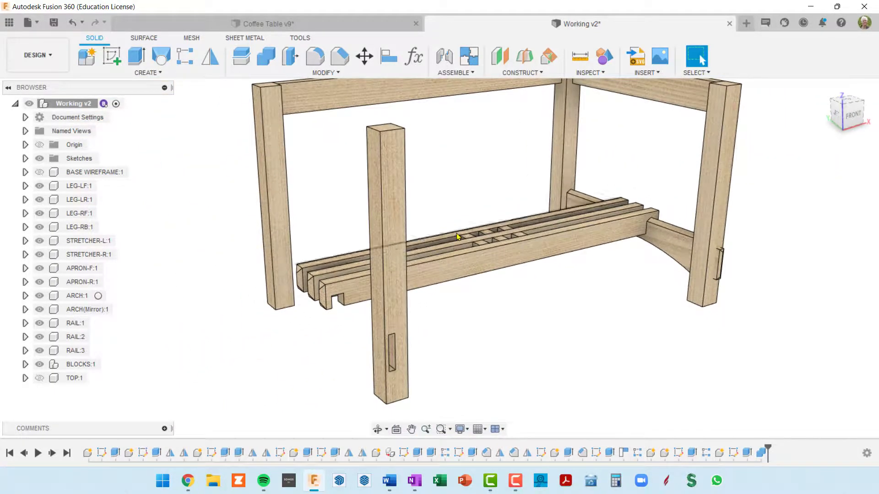
Show STRETCHER-L, APRON-F and ARCH again
scroll(460, 227, down, 3)
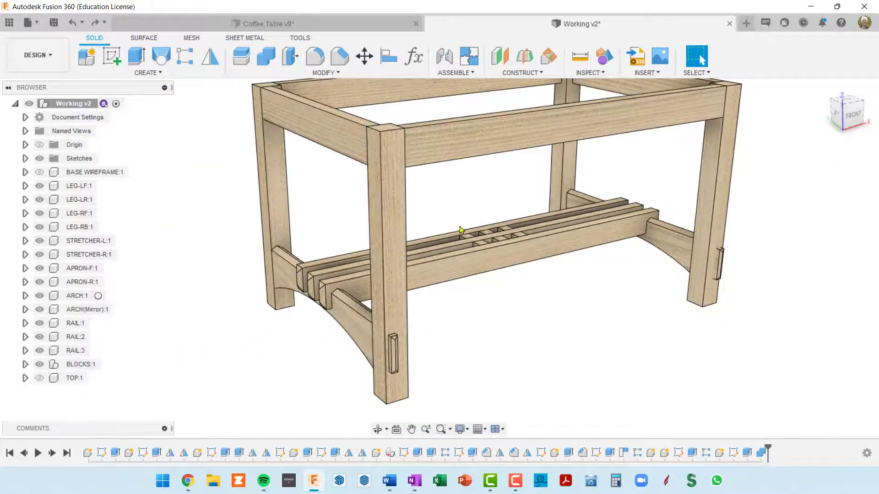
scroll(507, 231, down, 2)
shift+middle_drag(507, 231, 428, 220)
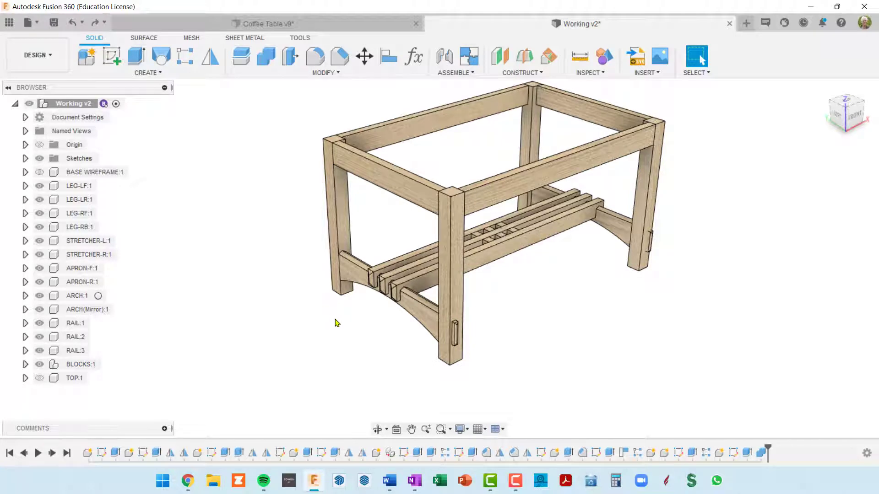
Cut the mortises in LEG-LR with Combine, using APRON-R, STRETCHER-L and ARCH as tool bodies and keeping the tools
shift+middle_drag(350, 329, 362, 327)
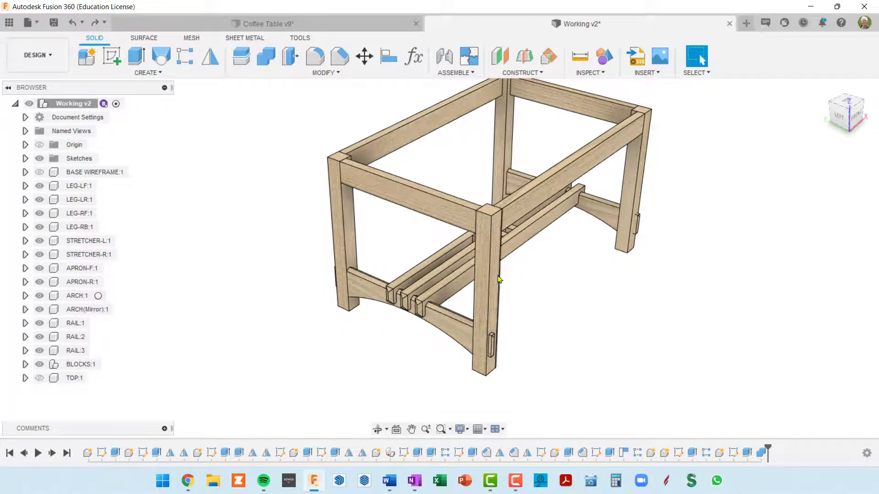
shift+middle_drag(463, 302, 455, 236)
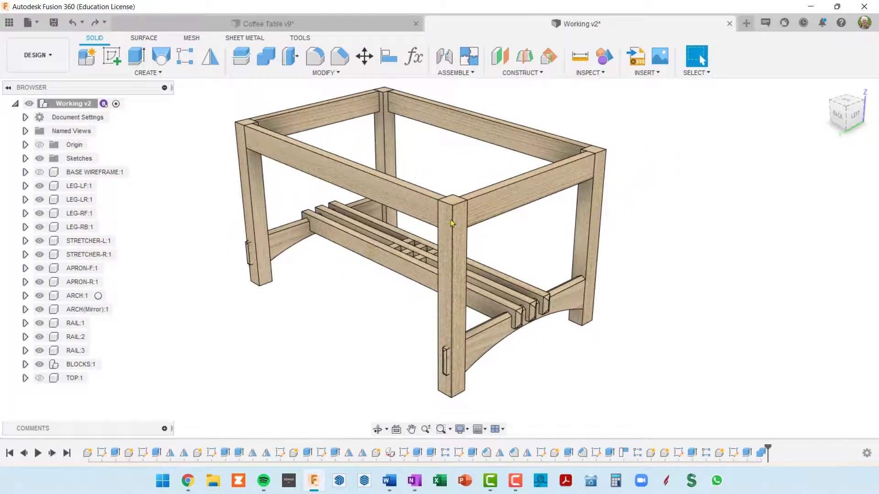
right_click(705, 199)
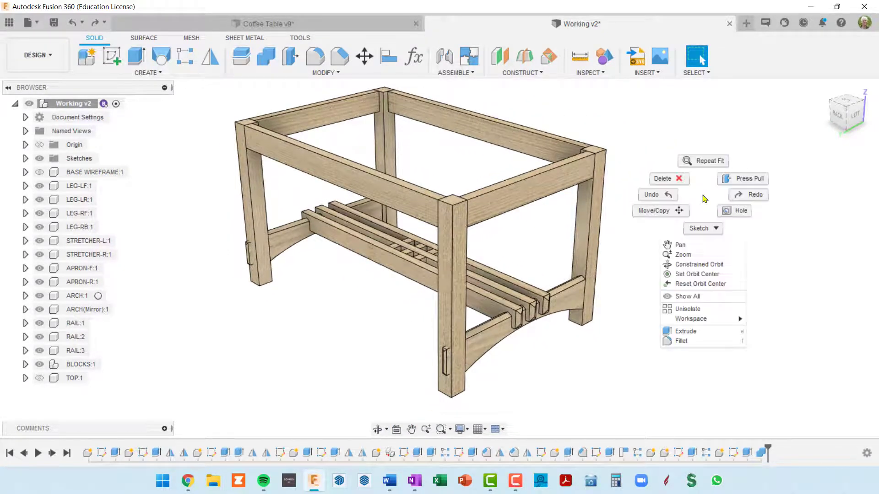
click(704, 164)
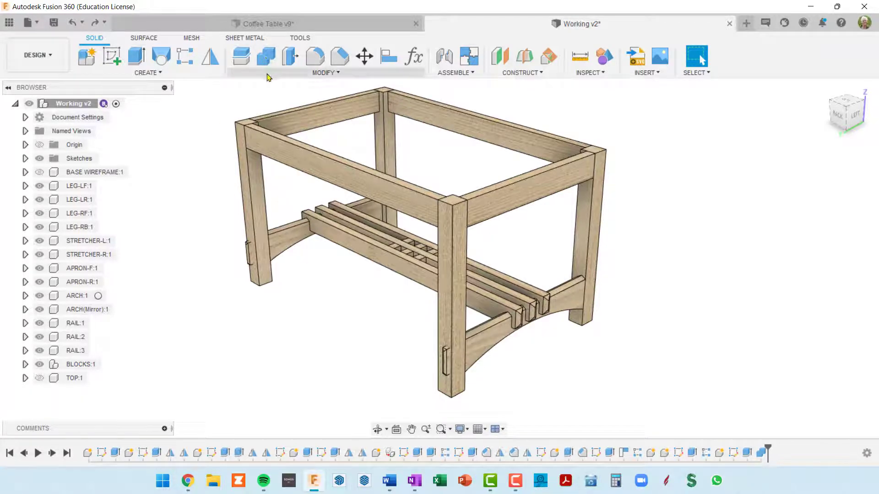
click(267, 58)
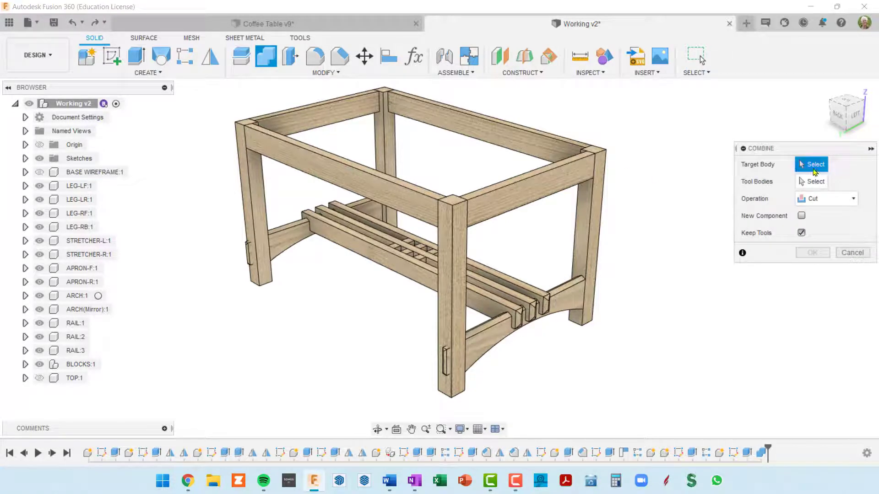
click(449, 262)
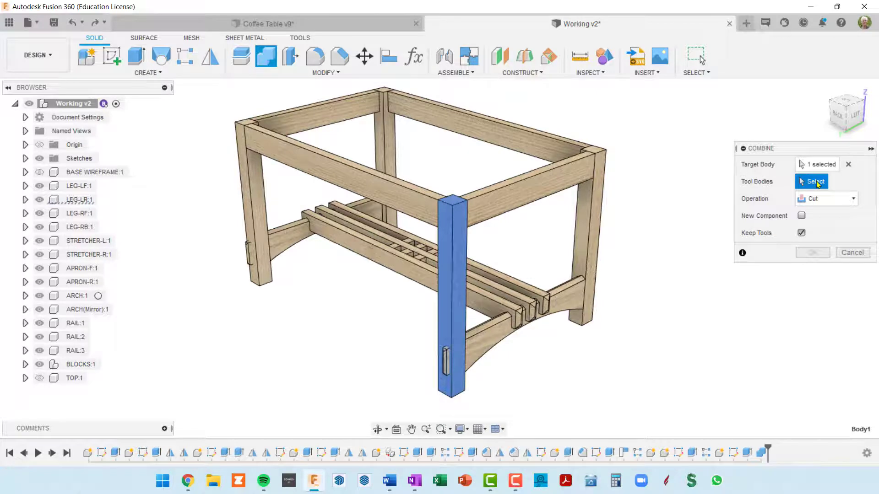
click(407, 201)
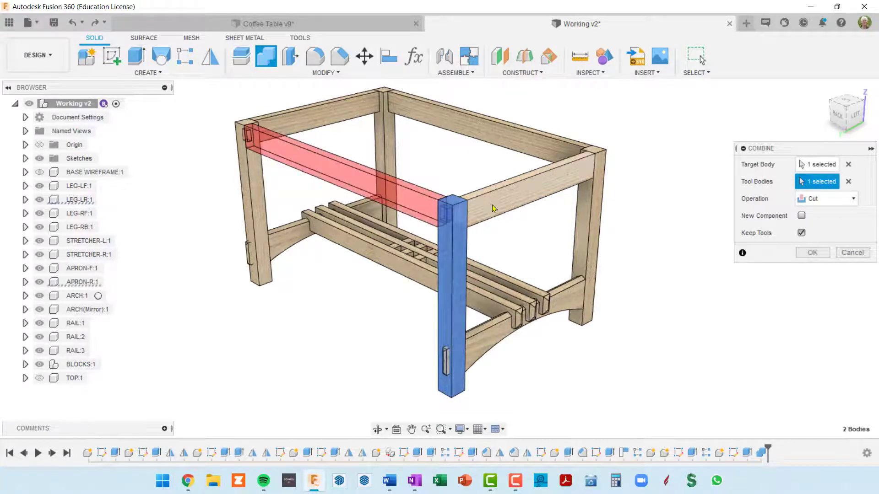
click(498, 207)
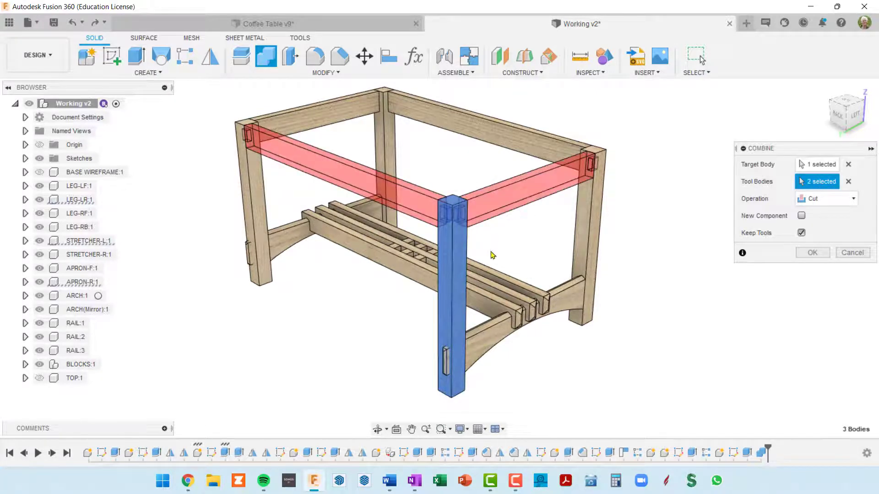
click(484, 350)
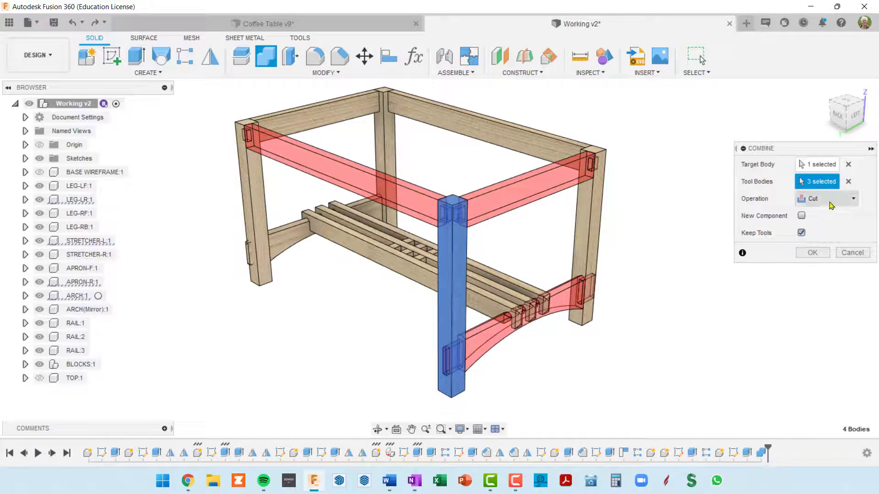
click(814, 252)
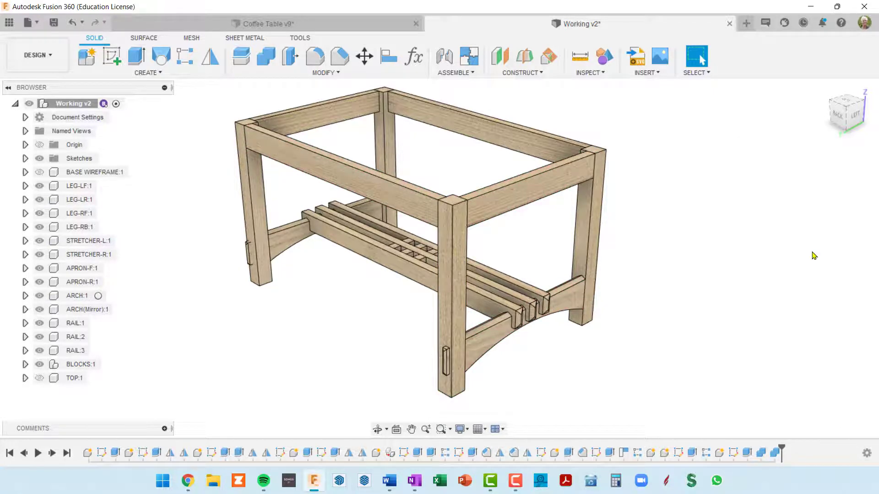
Cut the mortises in LEG-RB with Combine, using STRETCHER-R, APRON-R and ARCH(Mirror) as tool bodies and keeping the tools
shift+middle_drag(537, 251, 649, 245)
right_click(661, 218)
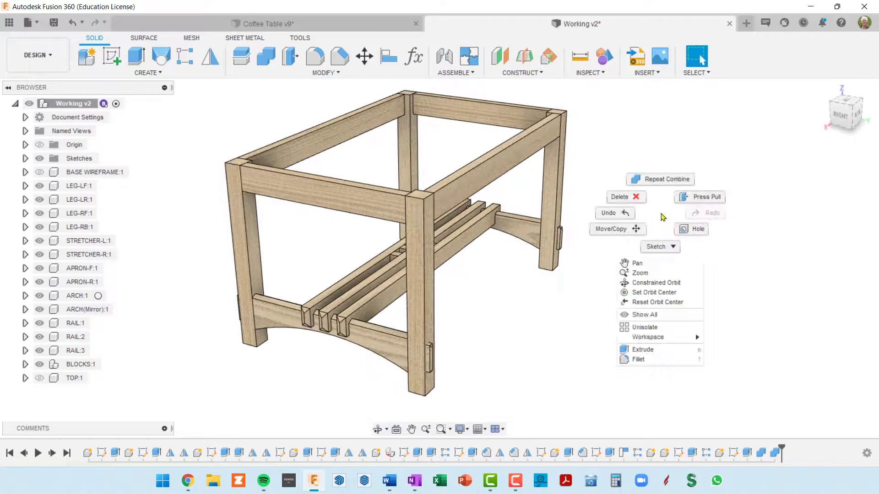
click(670, 180)
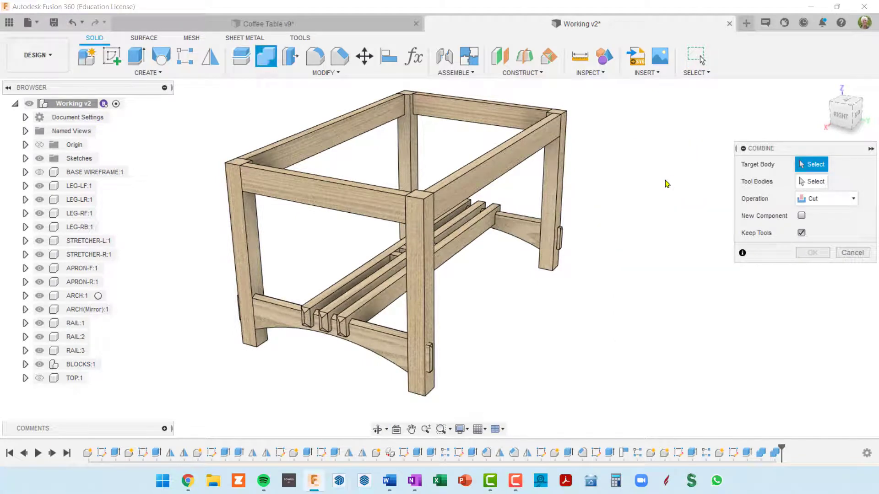
click(424, 244)
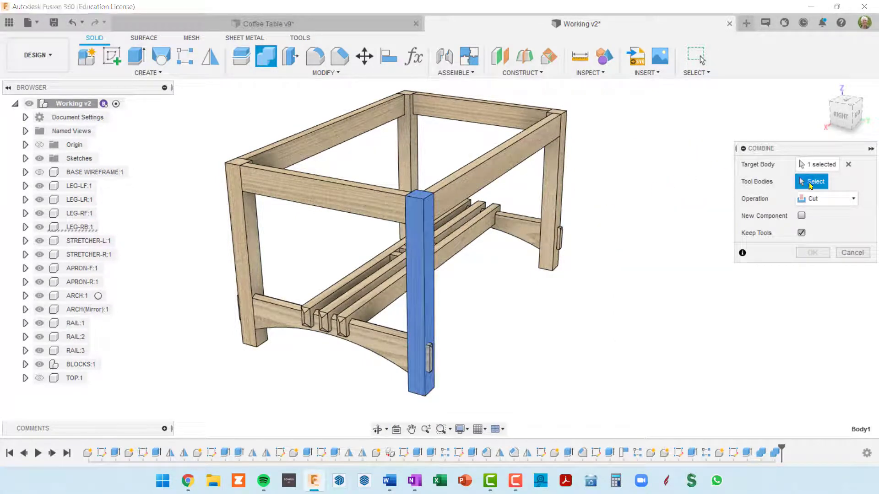
click(348, 208)
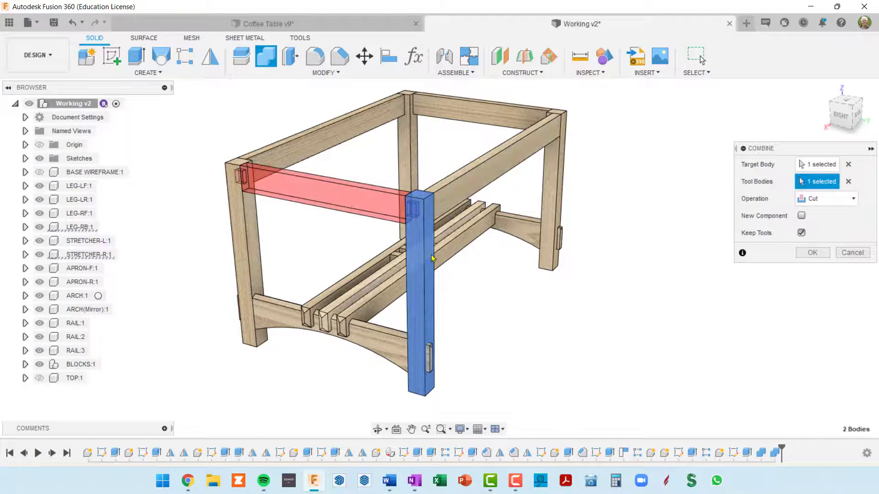
click(464, 189)
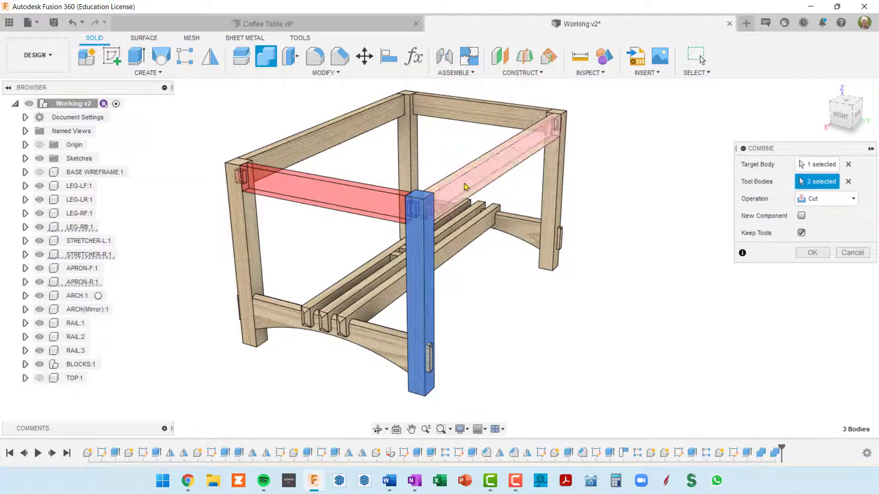
click(394, 346)
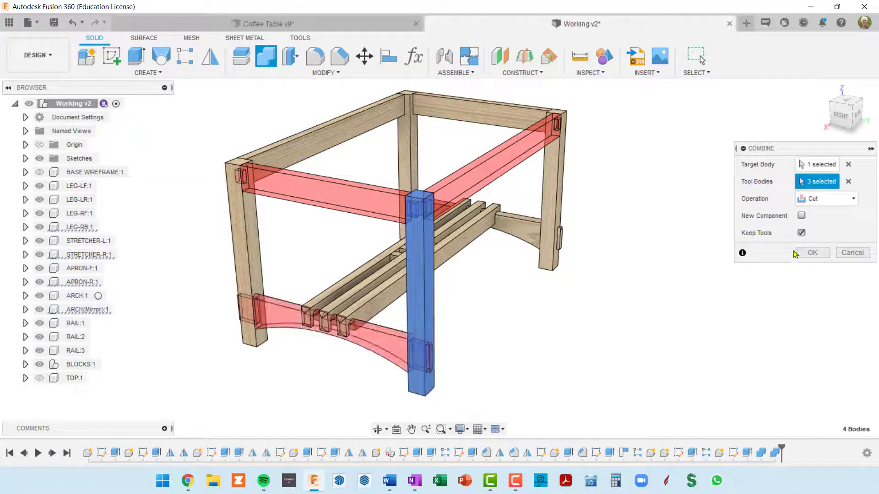
click(809, 253)
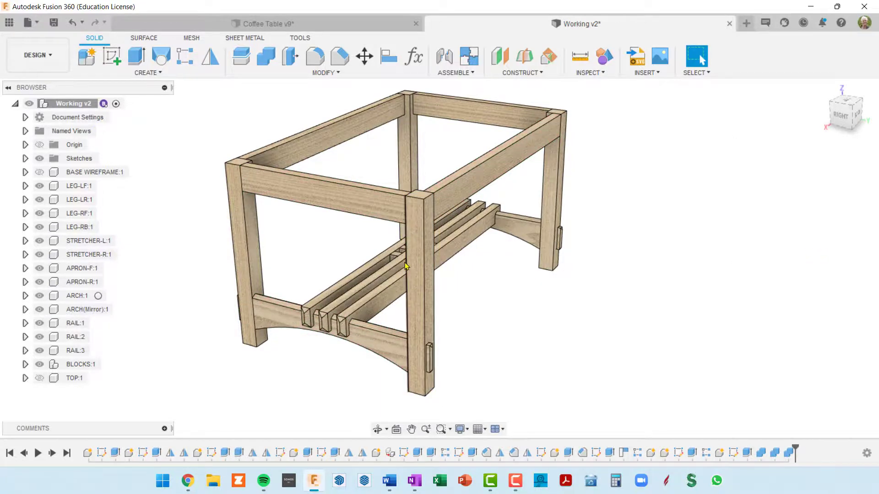
shift+middle_drag(405, 265, 414, 216)
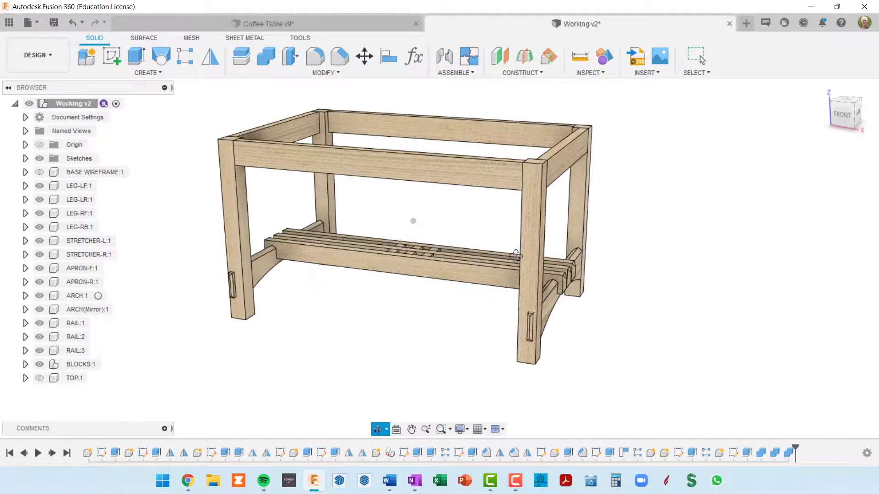
Cut the mortises in LEG-RF with Combine, using STRETCHER-R, APRON-F and ARCH(Mirror) as tool bodies and keeping the tools
right_click(656, 186)
click(655, 156)
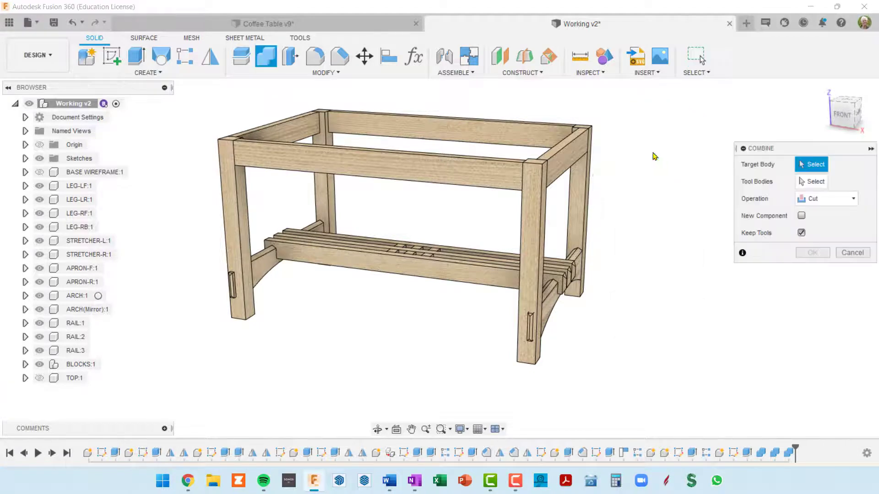
click(534, 227)
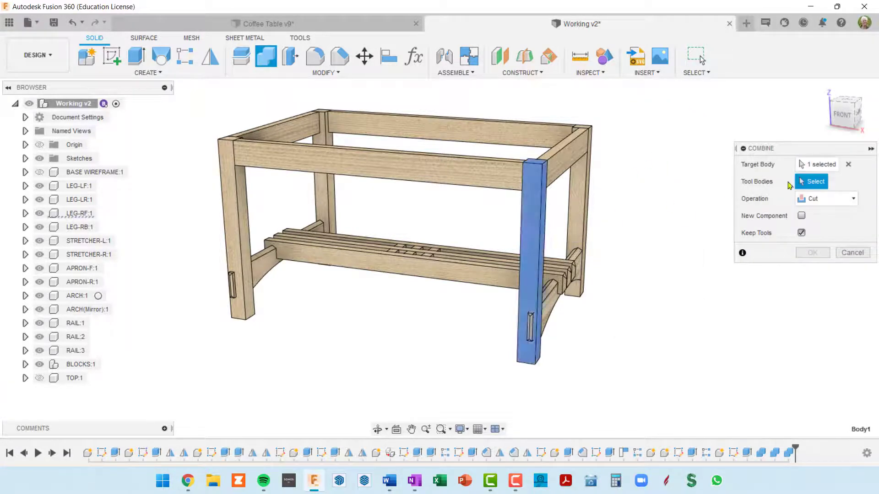
click(565, 158)
click(489, 174)
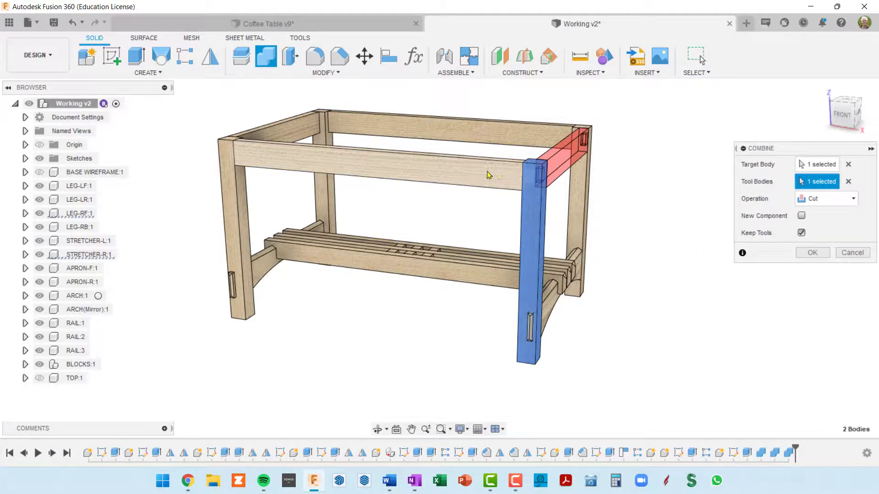
click(557, 312)
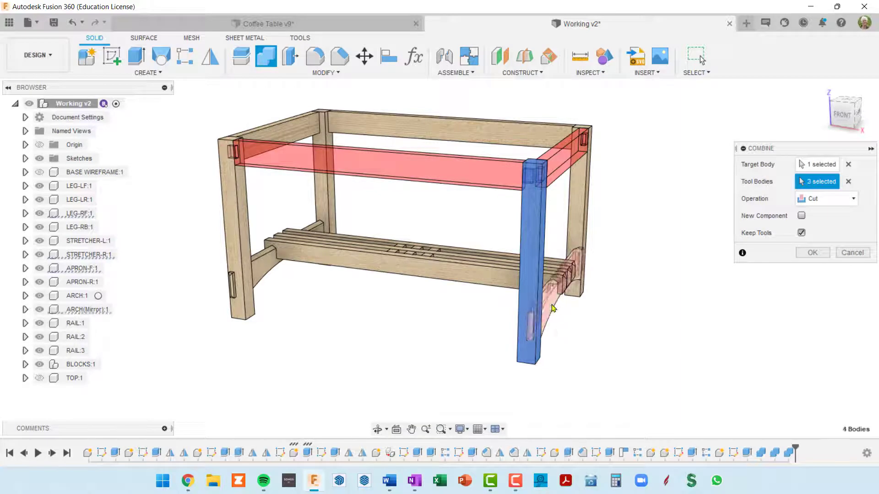
click(812, 253)
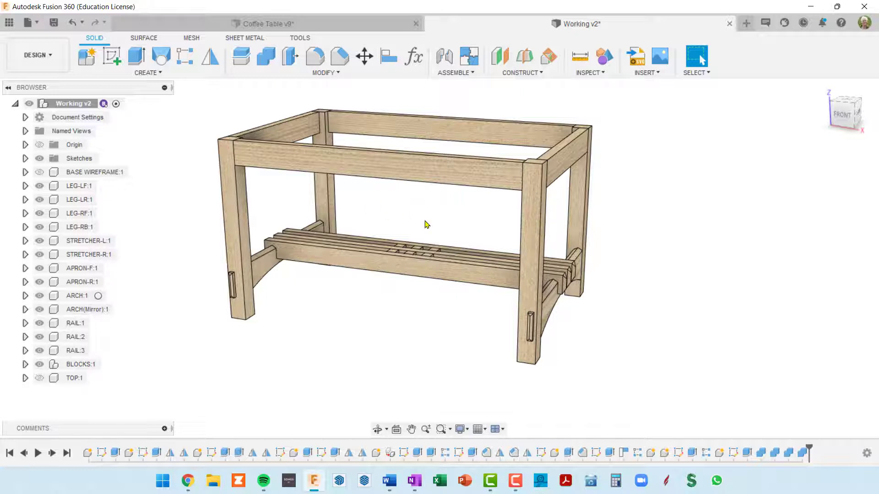
Switch the visual style to Wireframe with Hidden Edges and inspect the tenons and mortises inside the legs from several sides
shift+middle_drag(593, 273, 487, 245)
scroll(434, 236, down, 2)
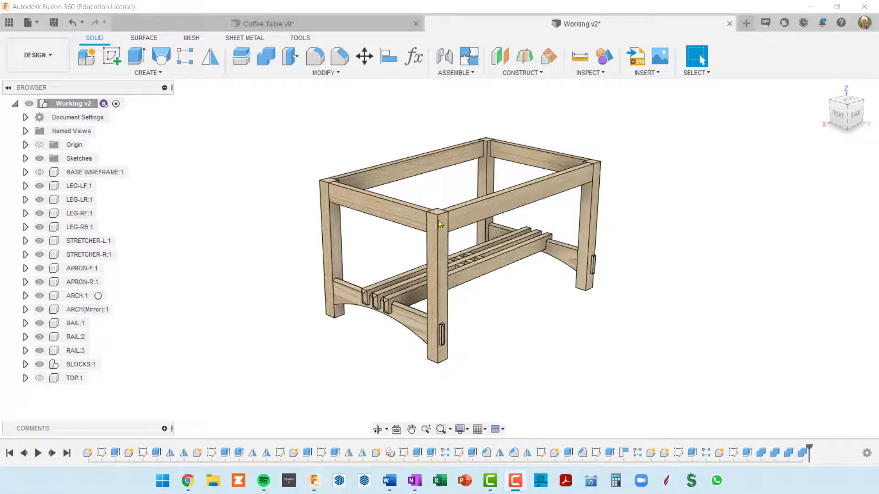
click(466, 429)
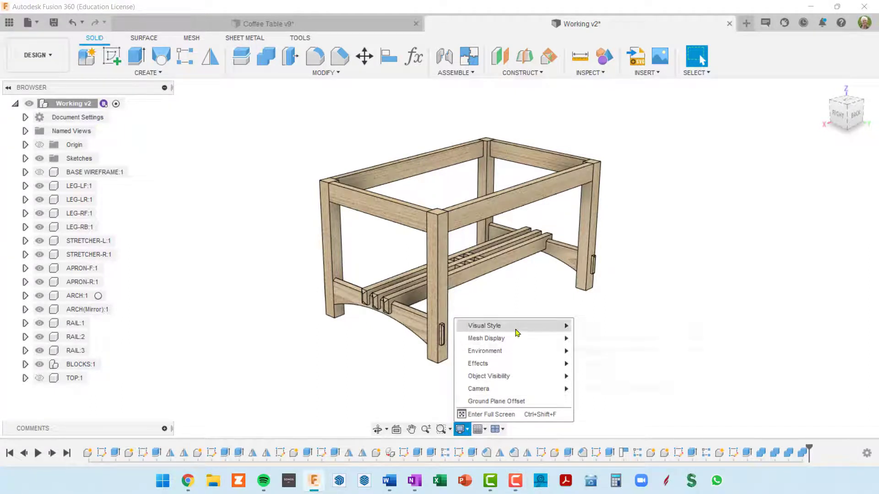
mouse_move(516, 329)
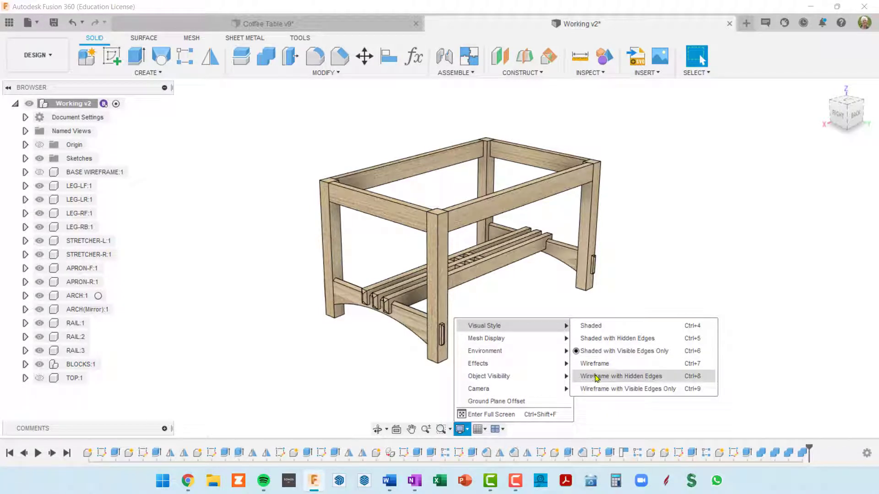
click(631, 376)
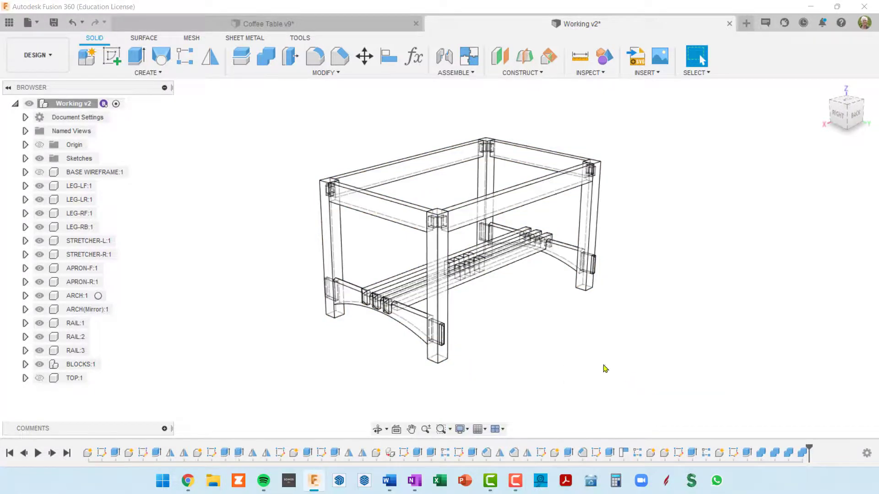
scroll(467, 213, up, 5)
scroll(439, 234, up, 4)
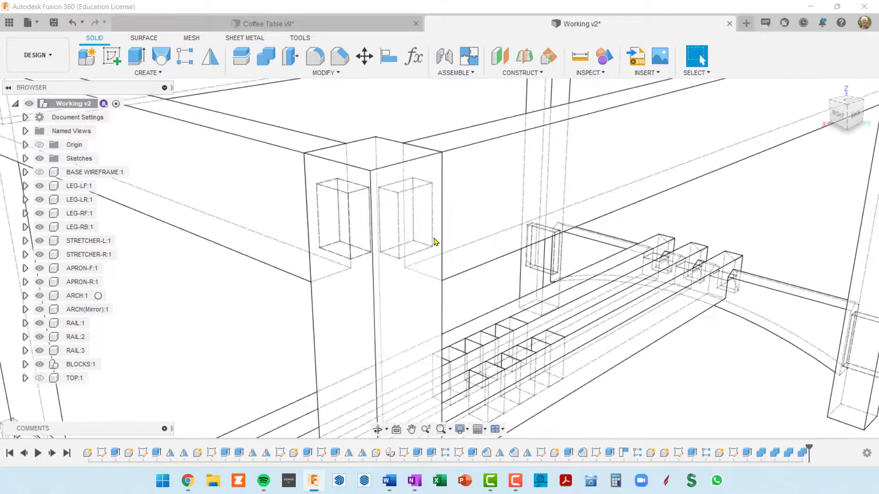
scroll(433, 242, down, 3)
shift+middle_drag(430, 266, 589, 250)
shift+middle_drag(634, 271, 510, 290)
scroll(526, 311, down, 3)
middle_drag(618, 302, 374, 220)
middle_drag(517, 248, 507, 230)
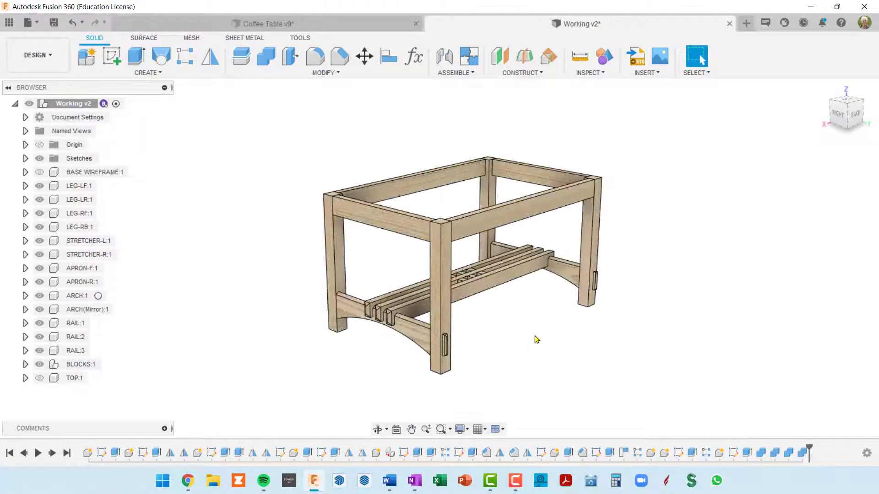
scroll(405, 220, up, 5)
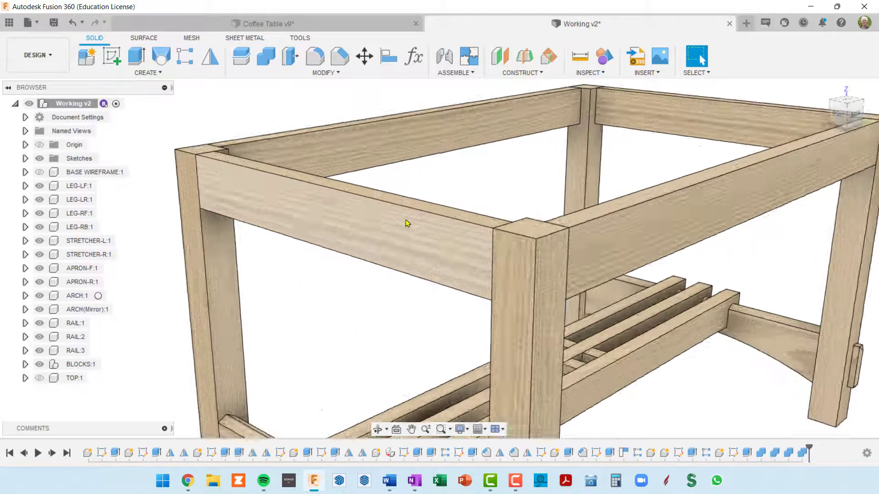
scroll(405, 220, down, 4)
middle_drag(568, 248, 492, 230)
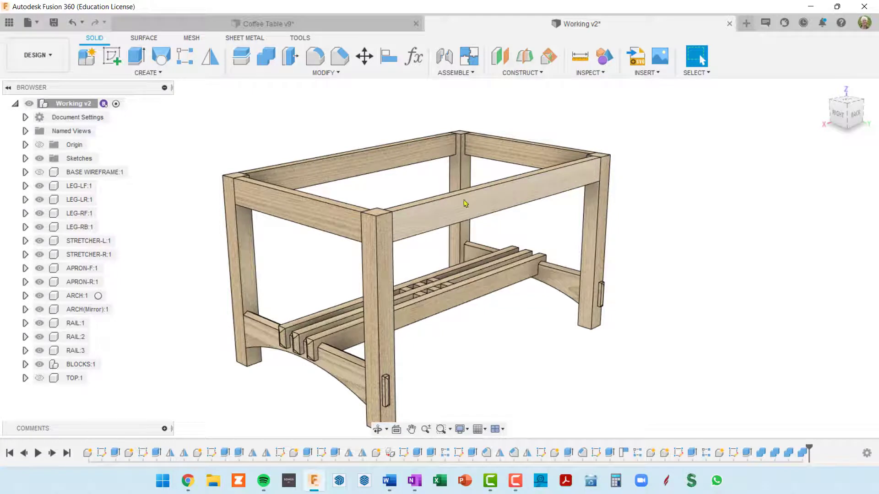
click(468, 432)
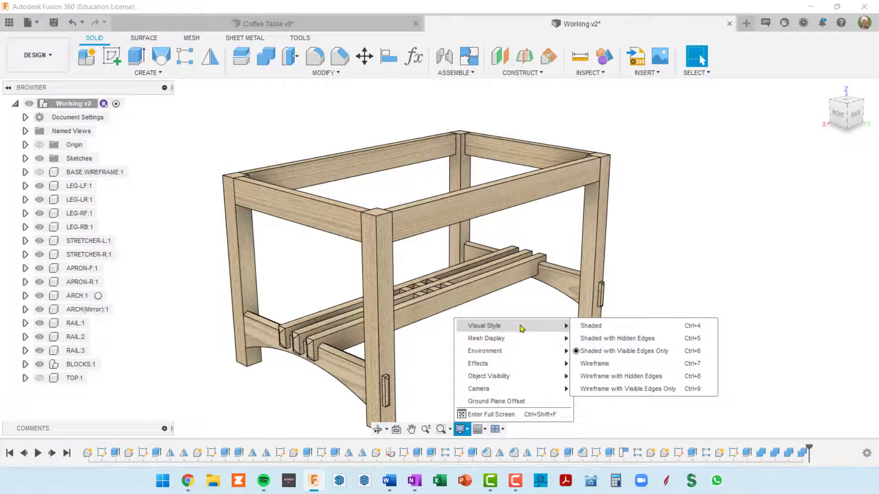
key(Escape)
shift+middle_drag(664, 313, 677, 275)
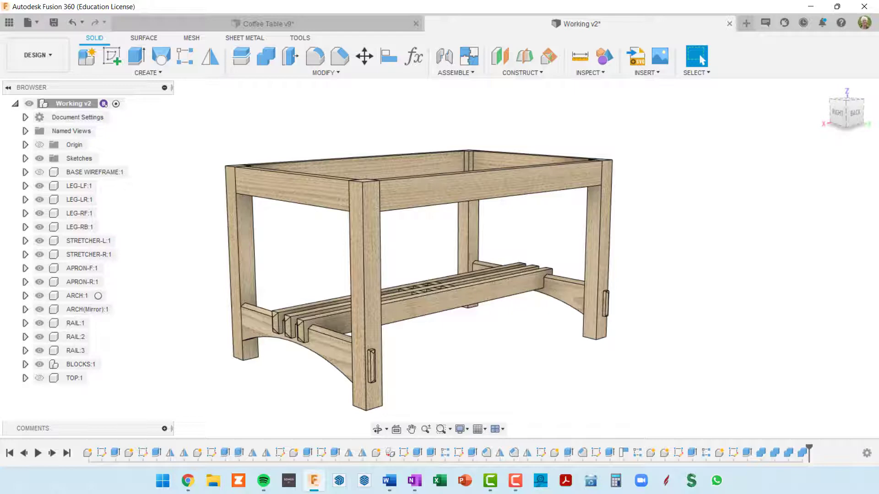
scroll(680, 216, down, 3)
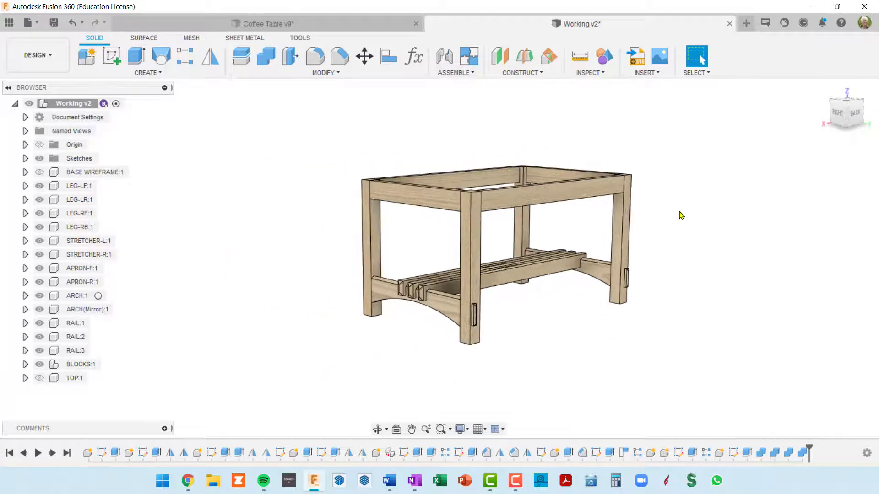
shift+middle_drag(681, 216, 669, 224)
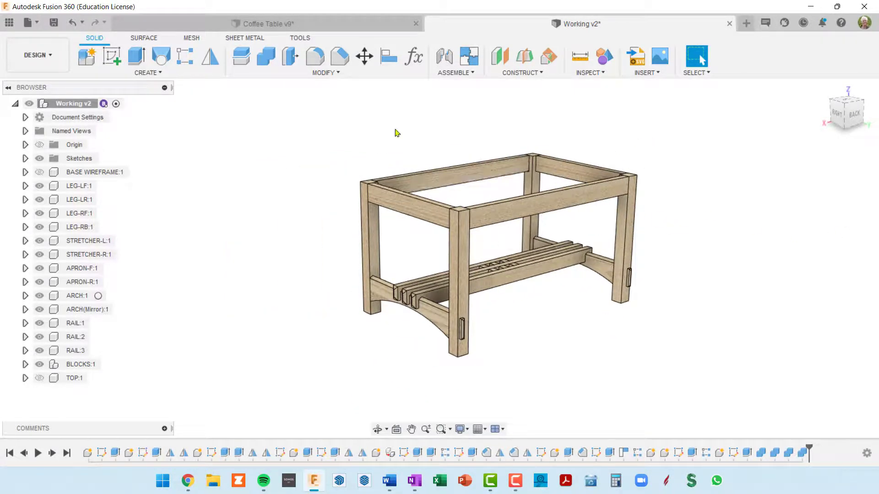
Switch to the Coffee Table v9 design, finish the open RAIL:1 sketch and activate the top-level component
click(315, 28)
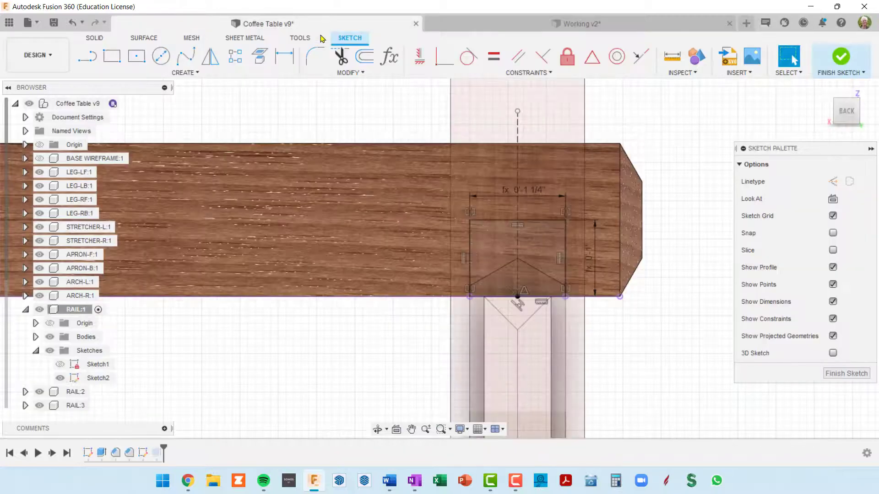
scroll(541, 220, down, 5)
click(845, 374)
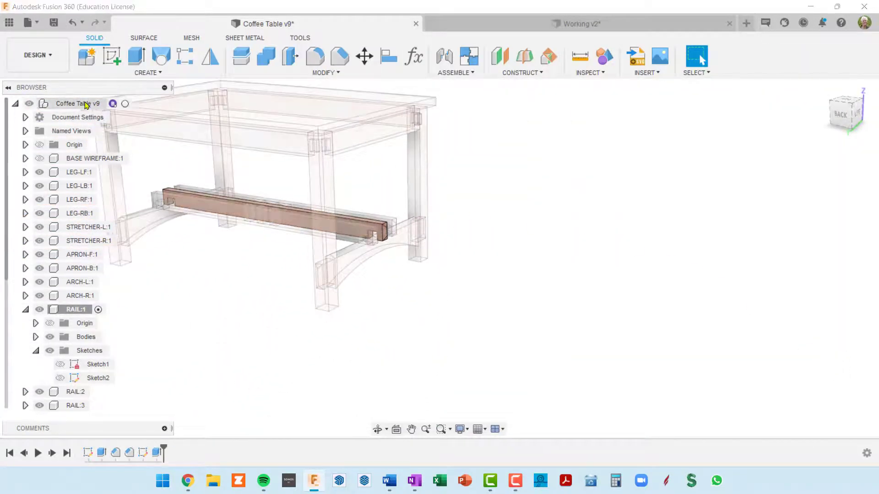
click(125, 103)
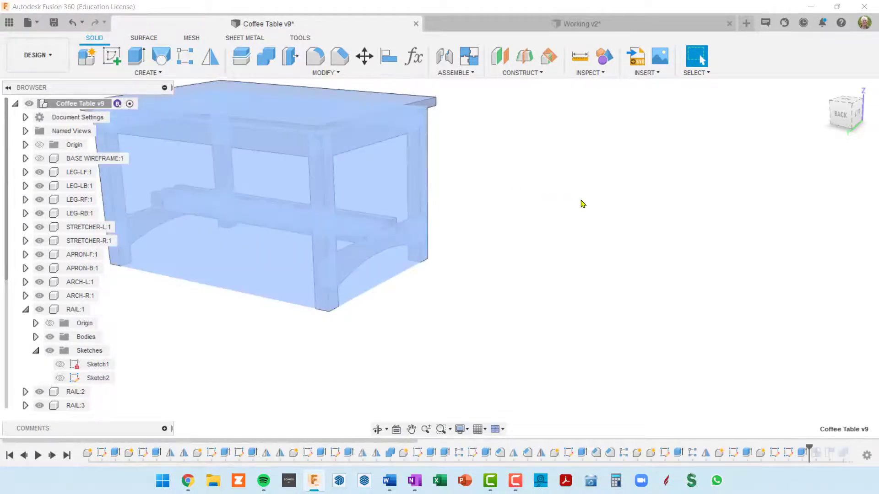
Collapse the TOP component in the browser and roll the design history forward to its end
shift+middle_drag(458, 233, 657, 228)
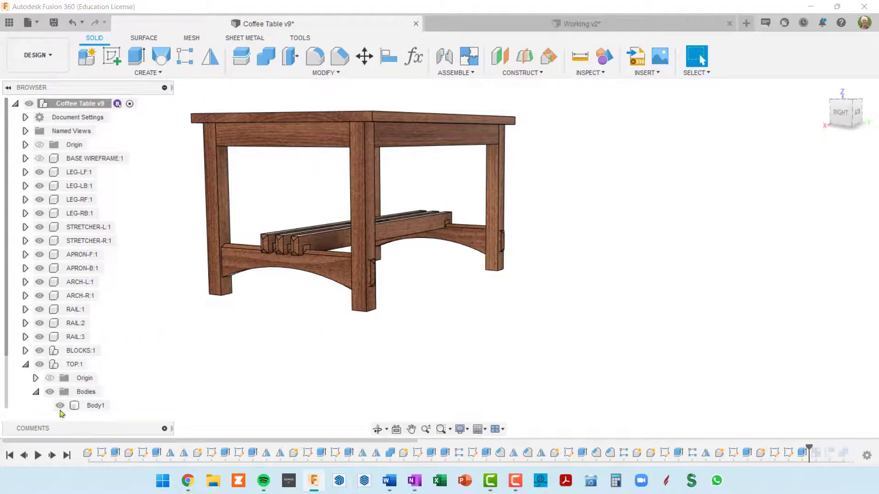
click(25, 365)
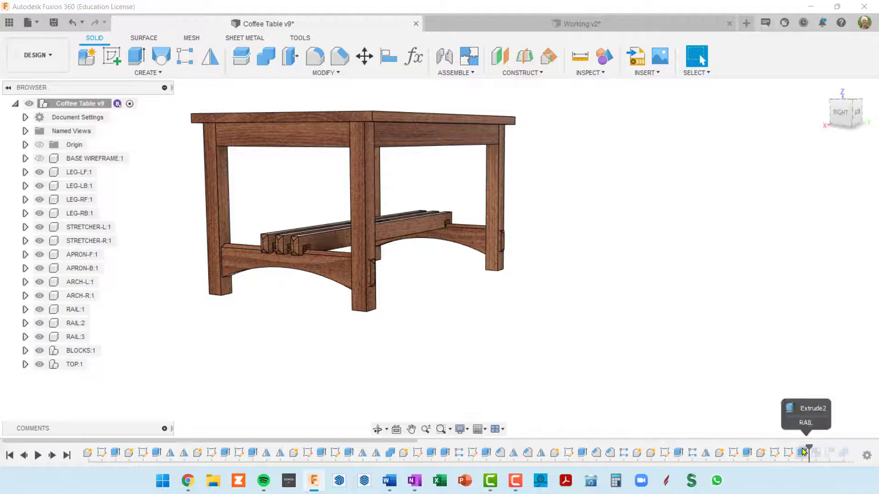
click(68, 455)
Examine the finished coffee table from several sides, including how the end boards meet the tabletop at the corners
shift+middle_drag(375, 327, 407, 357)
scroll(402, 274, up, 4)
shift+middle_drag(402, 274, 420, 262)
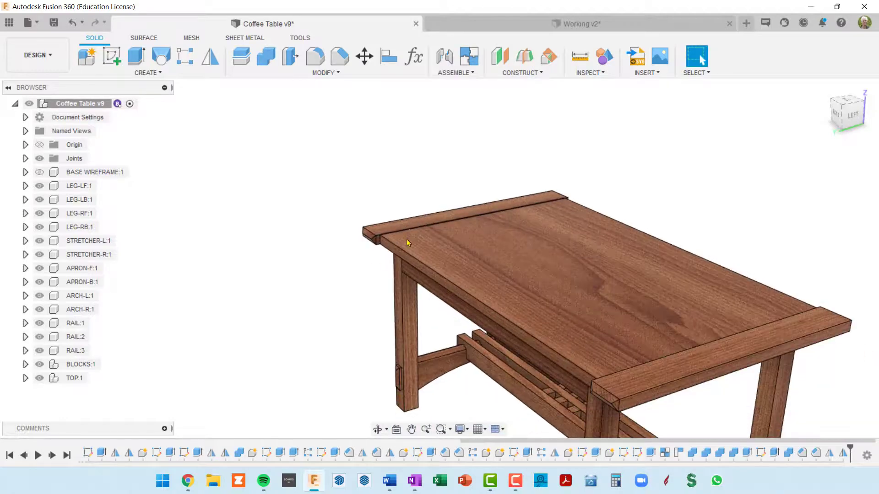
shift+middle_drag(567, 302, 657, 314)
scroll(751, 324, up, 6)
scroll(749, 323, down, 10)
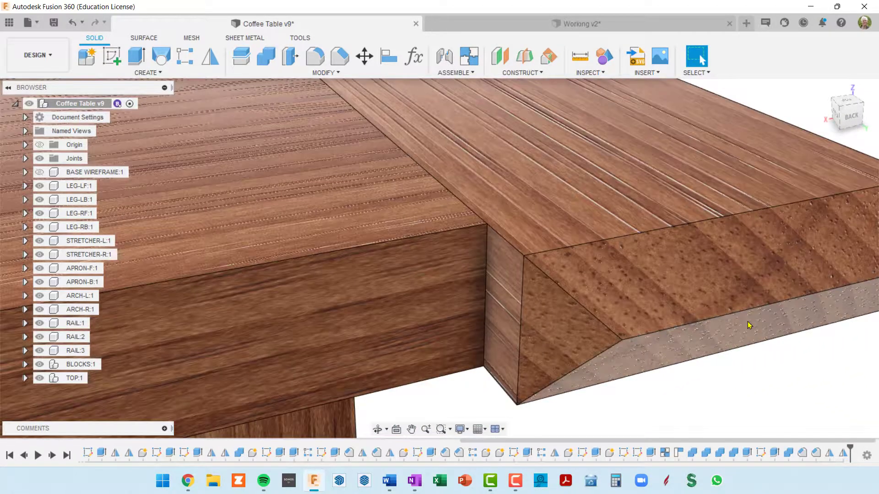
shift+middle_drag(749, 320, 480, 252)
scroll(501, 308, up, 6)
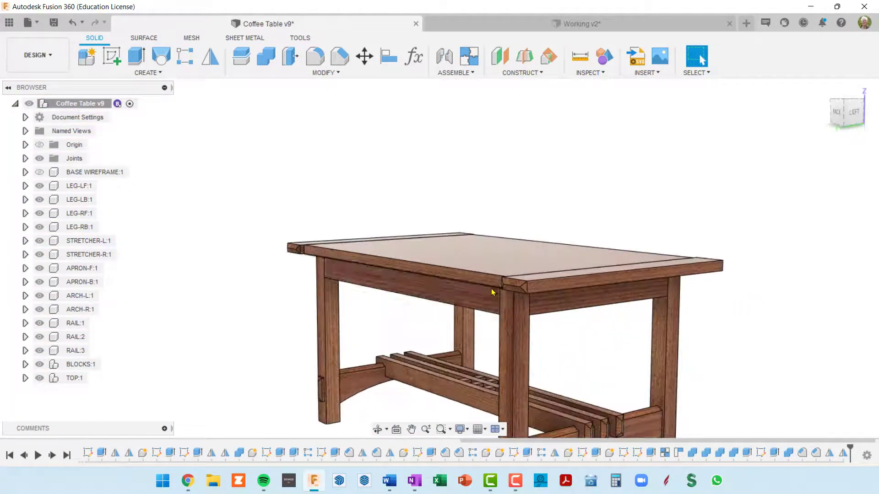
scroll(626, 294, down, 4)
scroll(626, 294, down, 4)
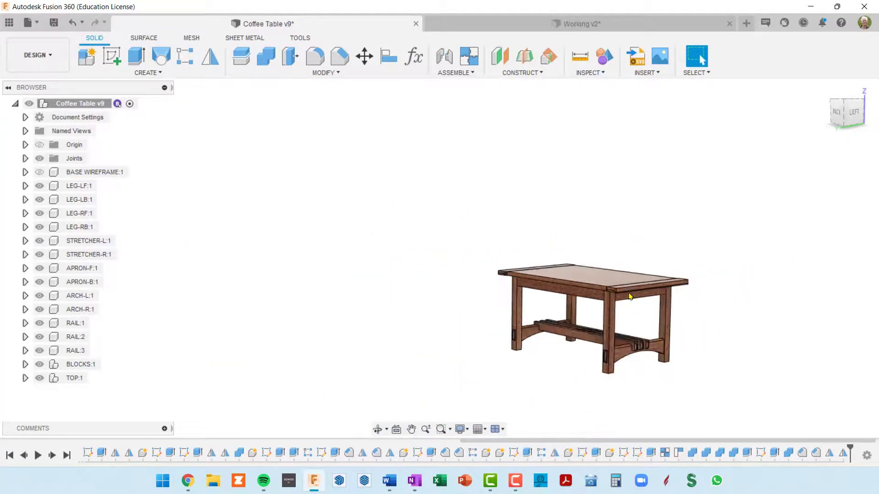
shift+middle_drag(627, 293, 640, 261)
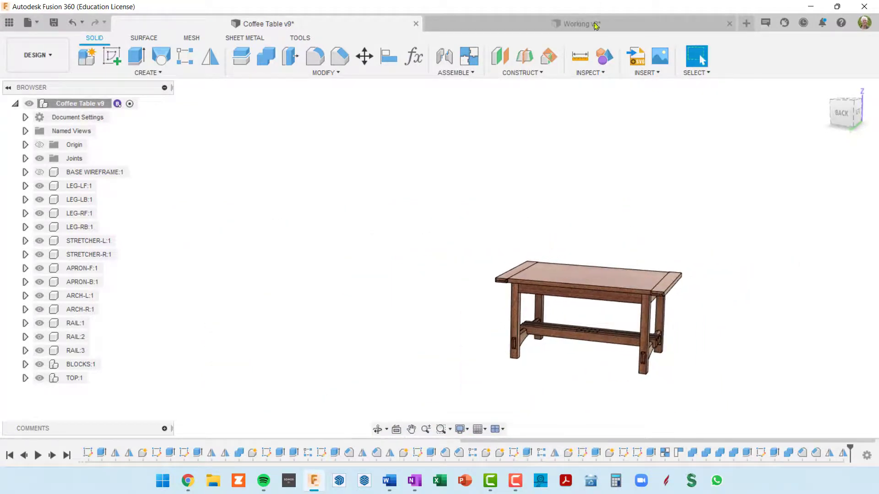
Return to the Working v2 design, show the TOP component and view the table from above and below
click(608, 27)
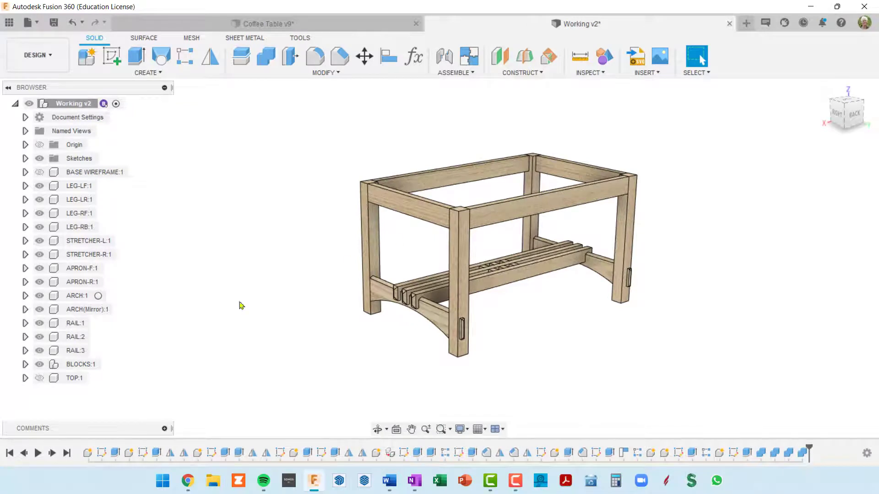
click(39, 378)
click(39, 378)
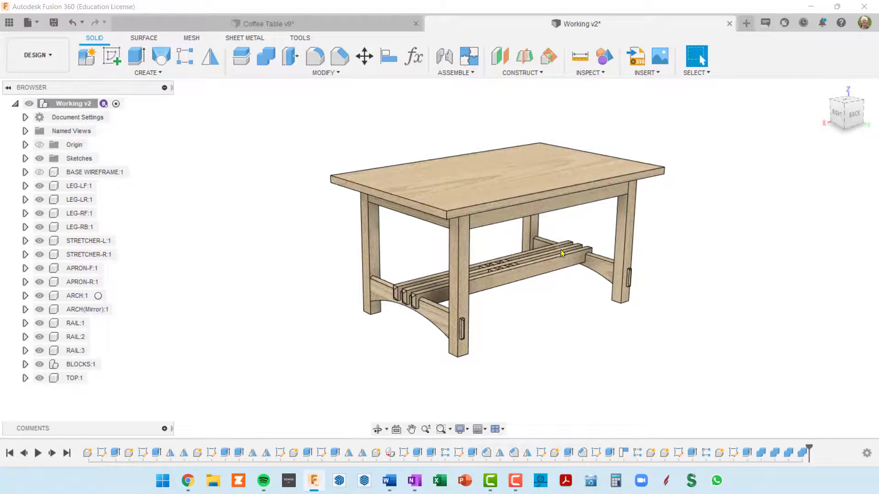
shift+middle_drag(480, 222, 564, 197)
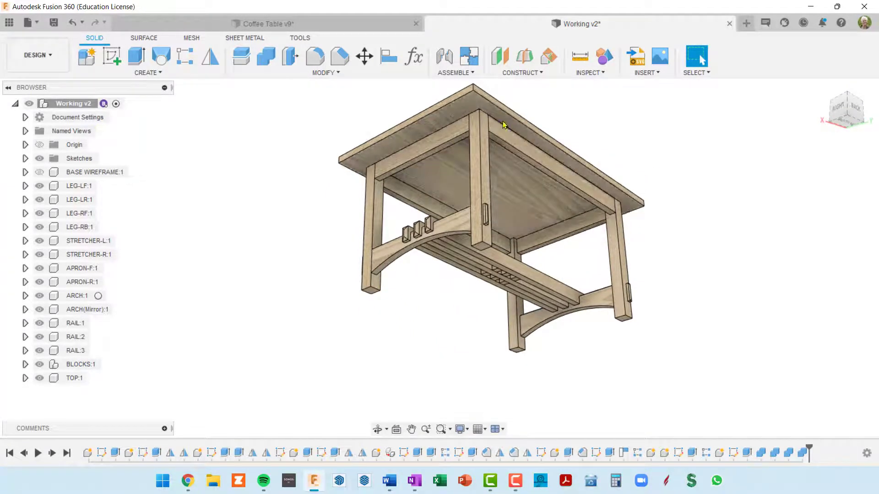
shift+middle_drag(503, 121, 500, 194)
Review the user parameters and set the tabletop width overhang topWidOH to 1.25 in
key(shift+p)
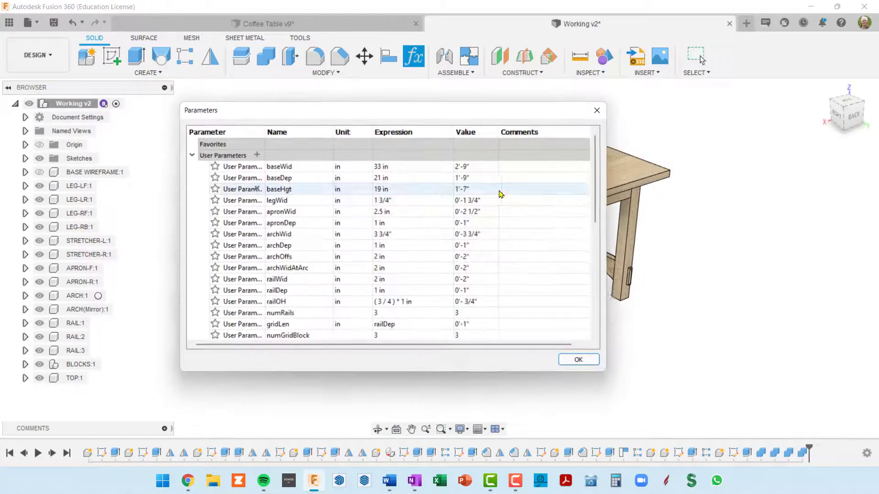
scroll(317, 222, down, 4)
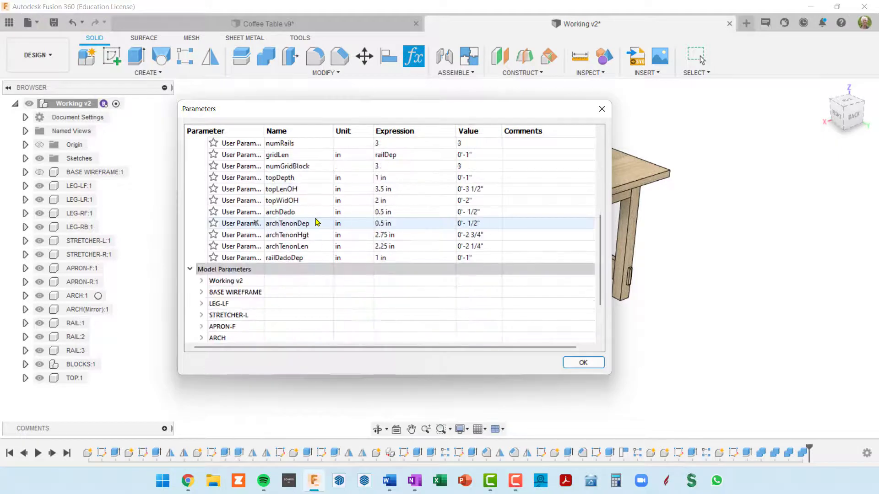
scroll(314, 225, up, 2)
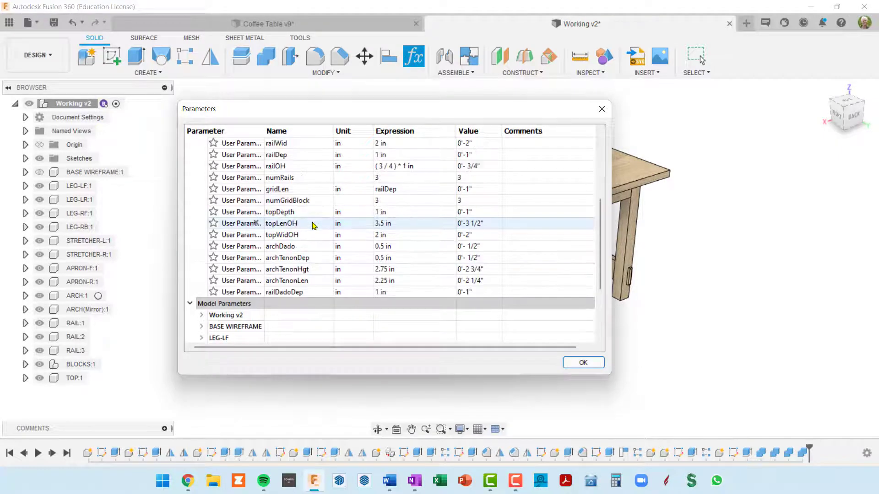
scroll(311, 226, down, 1)
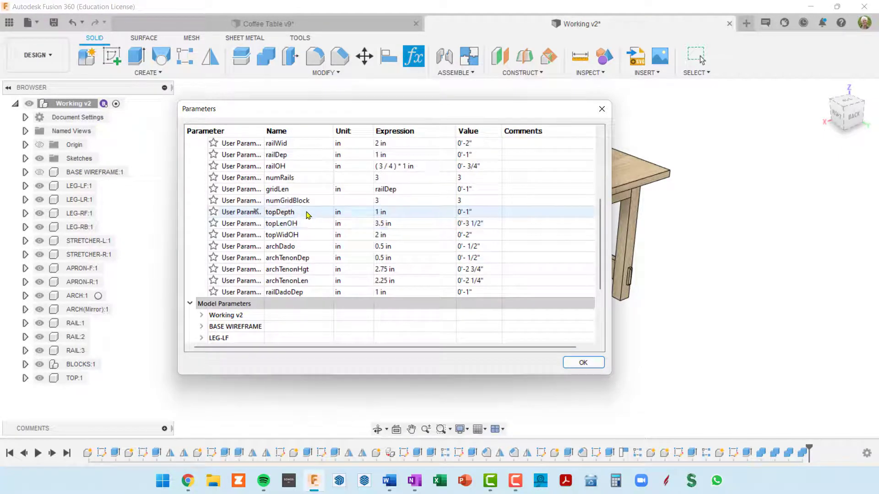
scroll(311, 217, up, 3)
scroll(313, 217, up, 1)
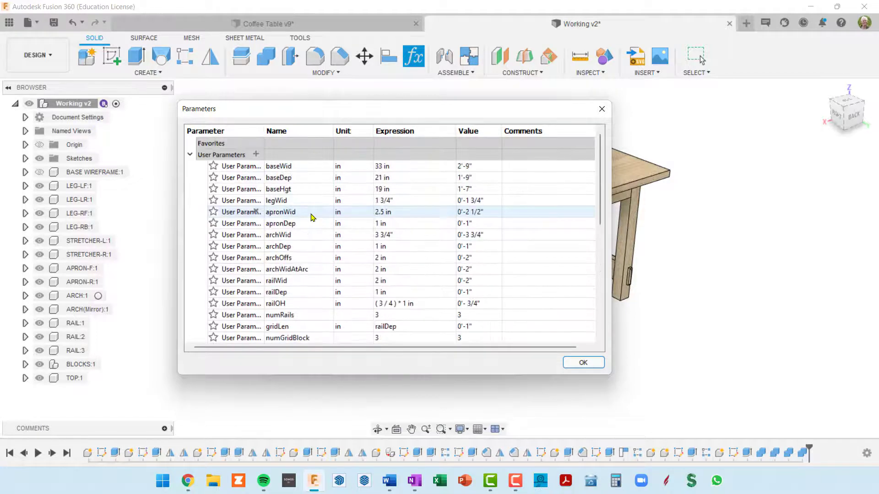
scroll(313, 218, down, 1)
scroll(311, 217, down, 1)
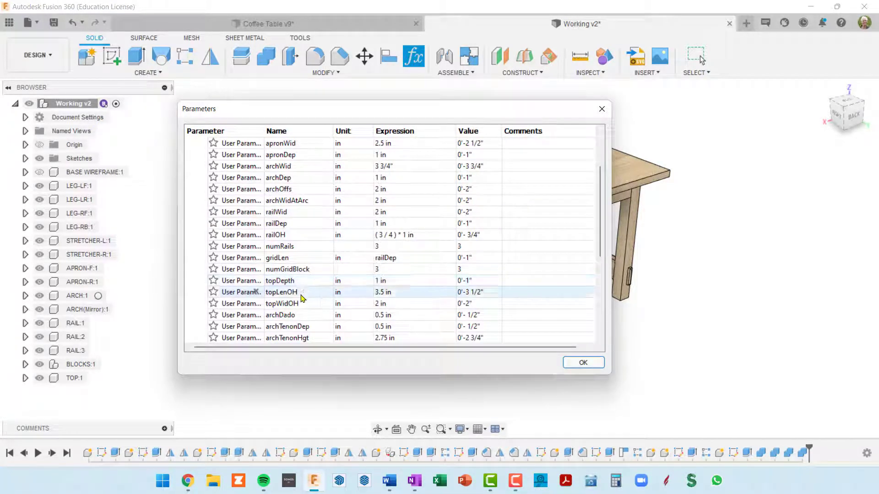
scroll(308, 295, down, 1)
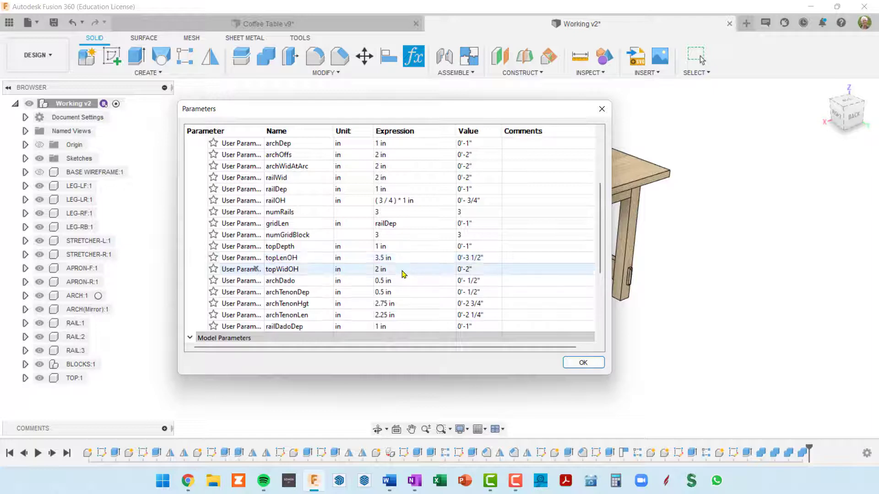
click(403, 273)
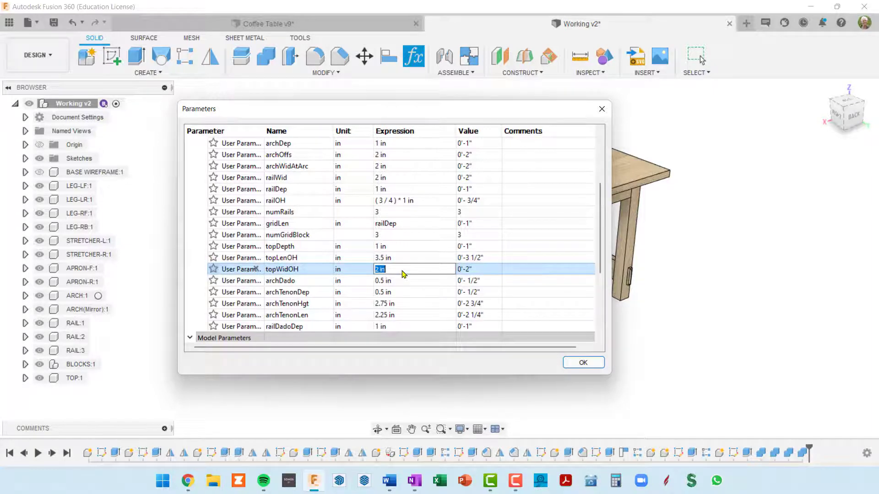
text(1.2)
text(5)
key(BackSpace)
text(5)
key(Return)
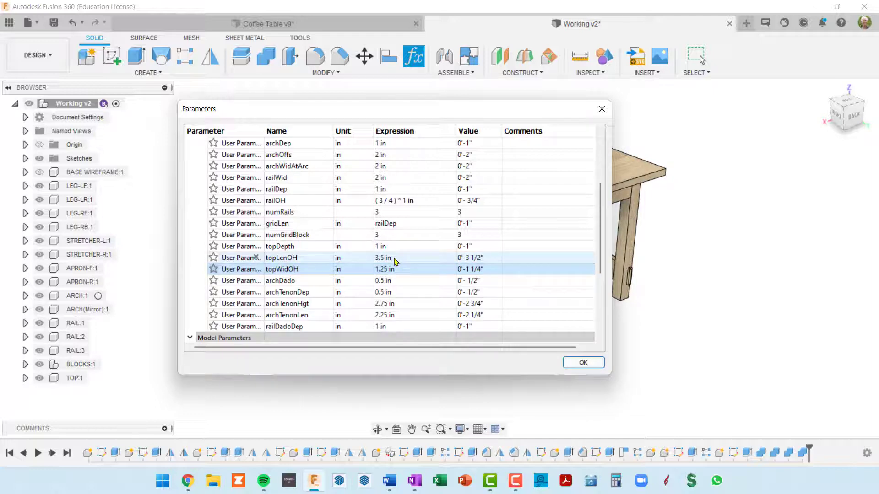
Set the tabletop length overhang topLenOH to 0.5 in, accept the parameters and inspect the table from the back
click(395, 261)
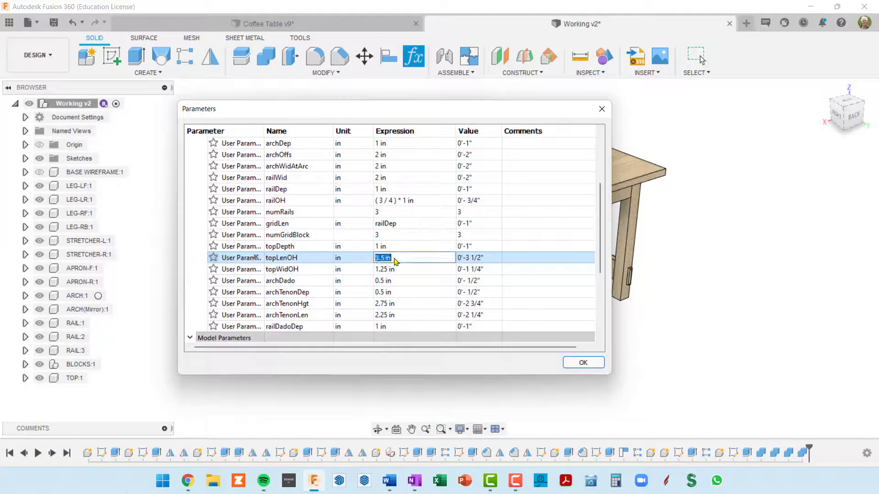
text(.5)
key(Return)
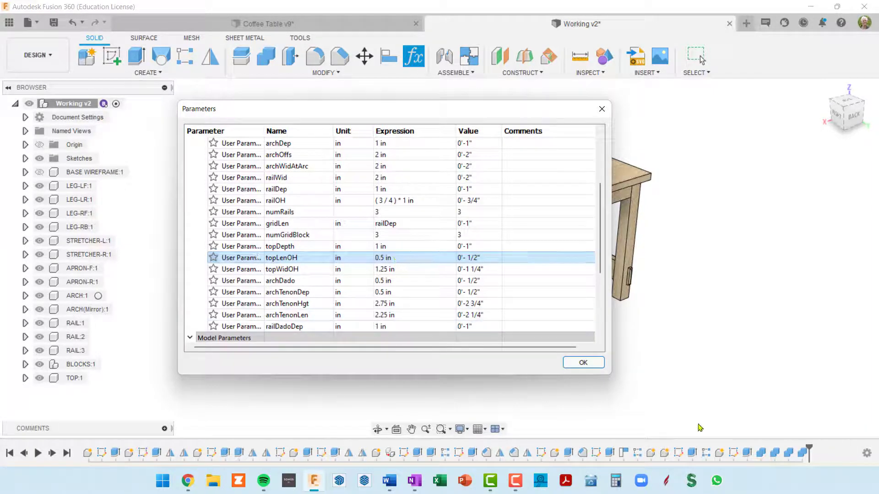
click(583, 363)
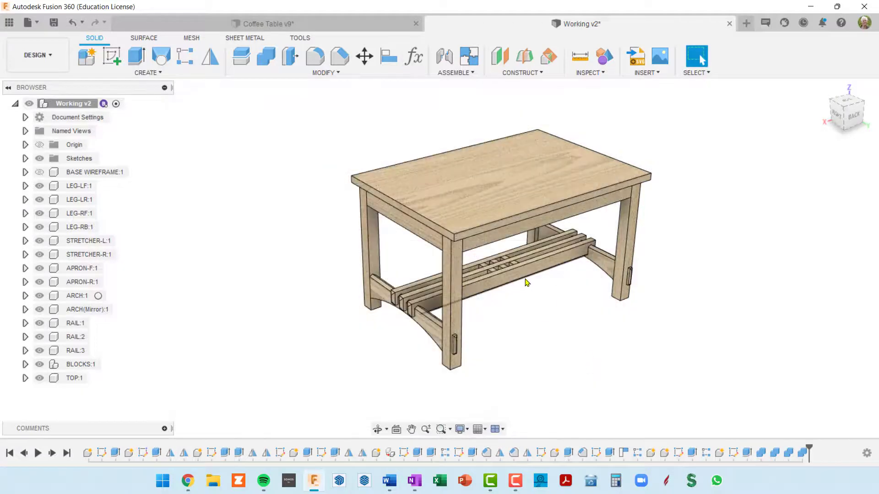
shift+middle_drag(526, 279, 578, 241)
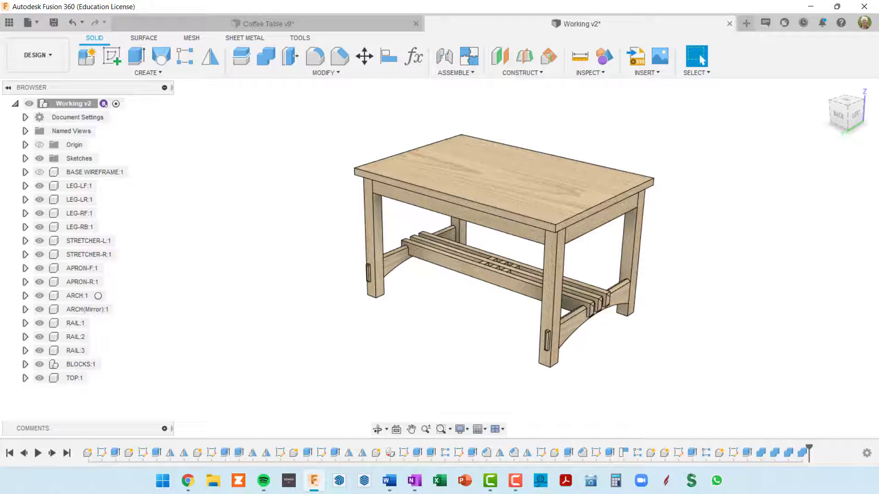
shift+middle_drag(677, 237, 593, 234)
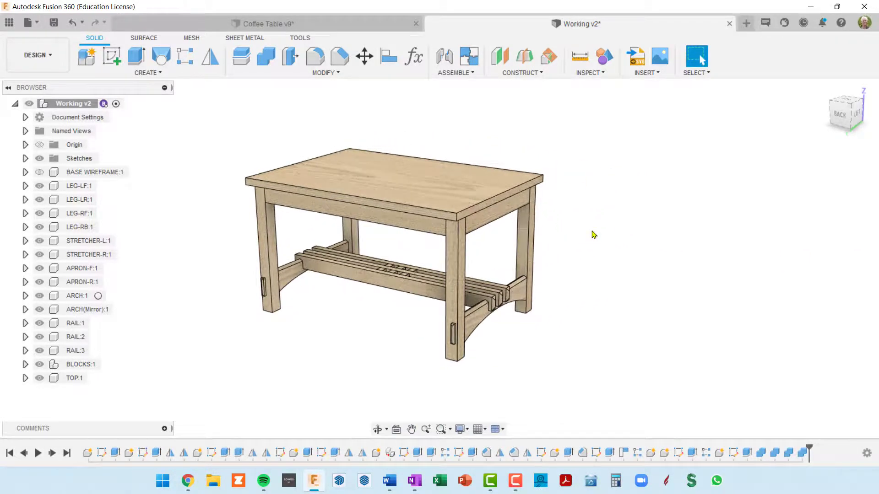
Add a user parameter named breadboardWid in inches with the expression 3
key(shift+p)
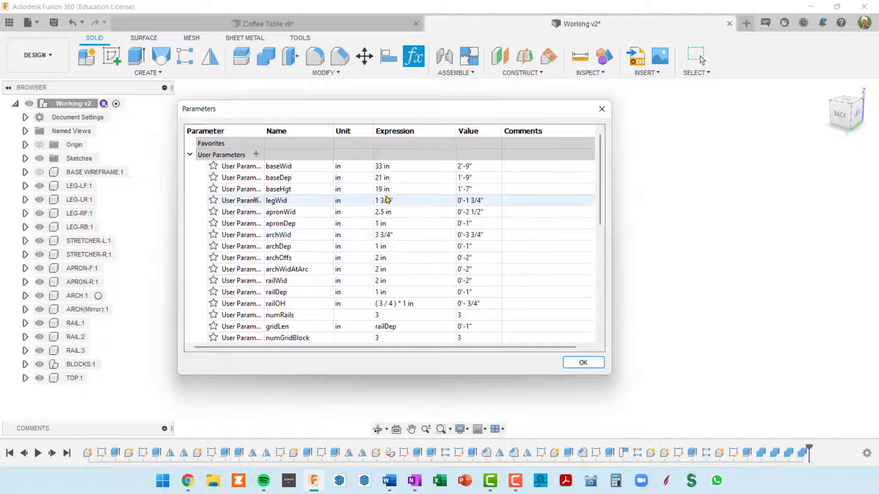
click(256, 155)
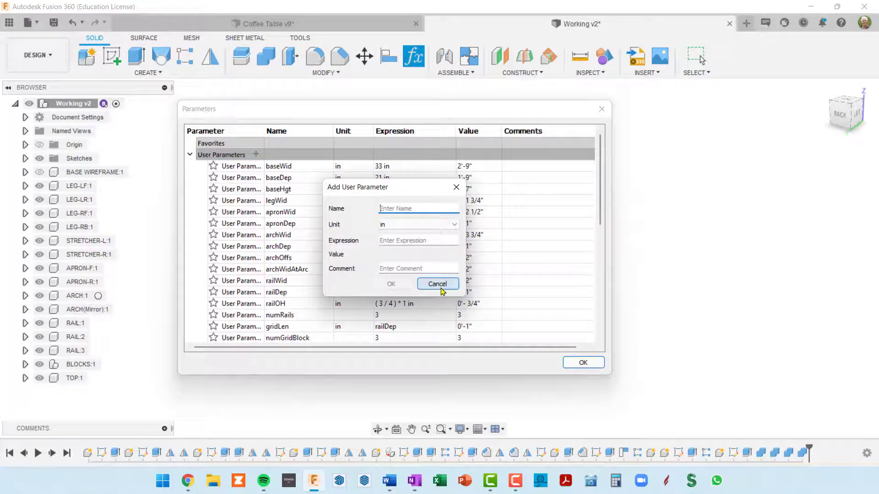
text(bread)
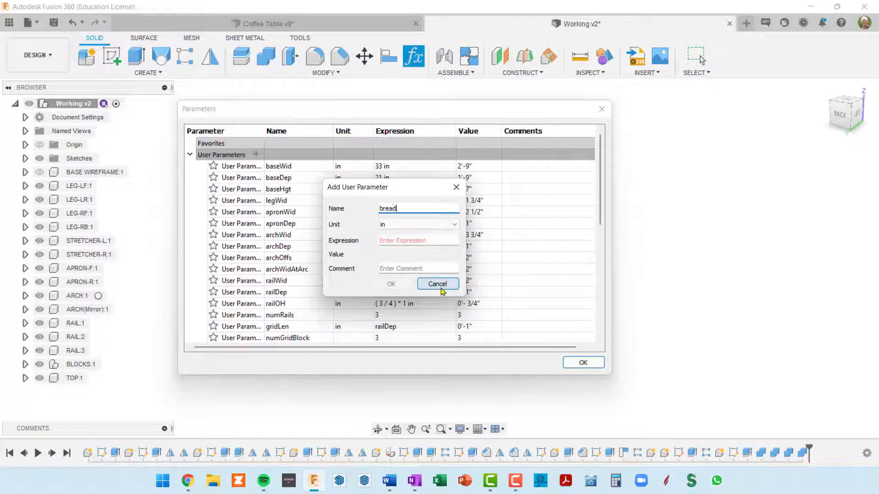
text(baordWid)
key(Home)
key(Right)
key(BackSpace)
text(a)
key(BackSpace)
text(ob)
key(Delete)
key(Delete)
key(Delete)
text(b)
key(Tab)
key(Tab)
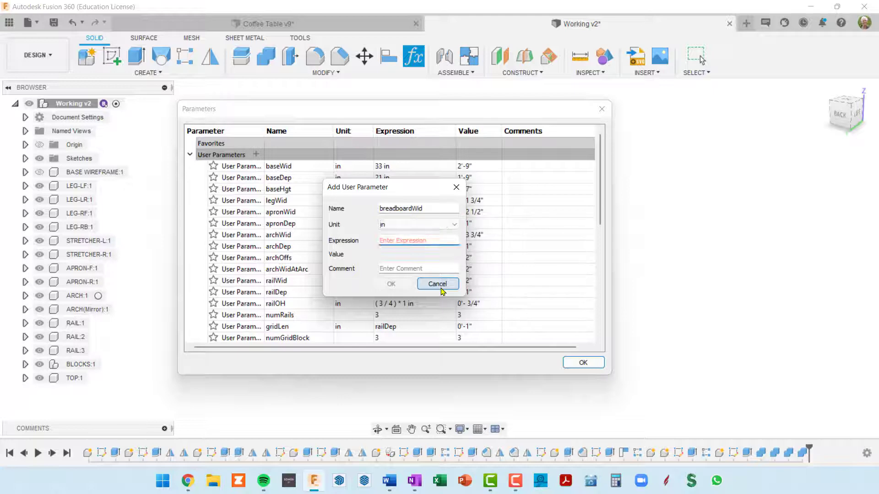
text(3)
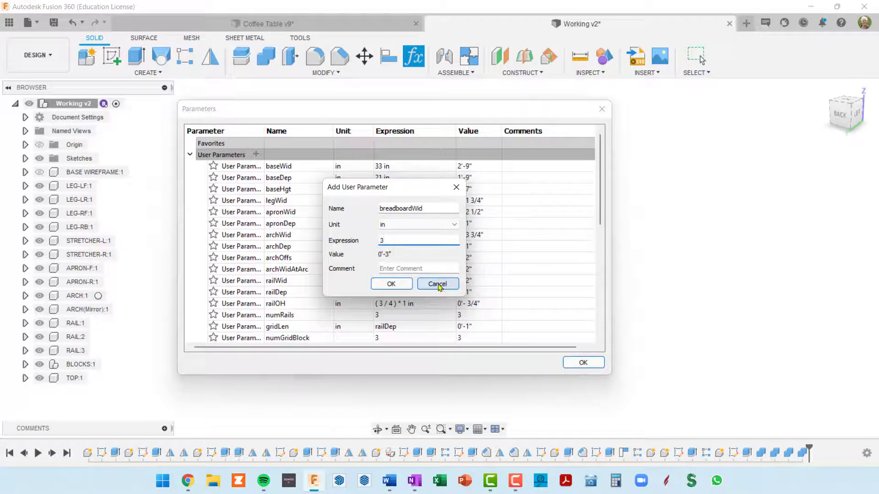
click(392, 284)
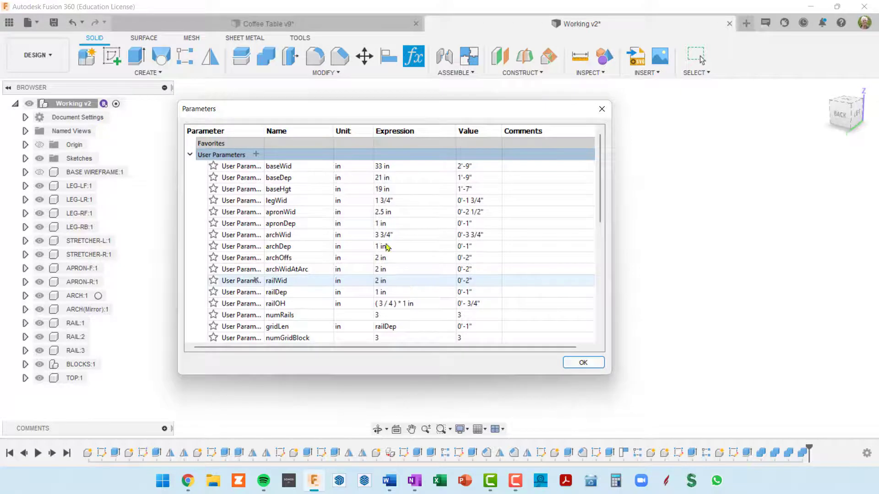
Add a user parameter named breadboardLenOH in inches with the expression 3/4 and accept the parameters
click(256, 154)
text(bre)
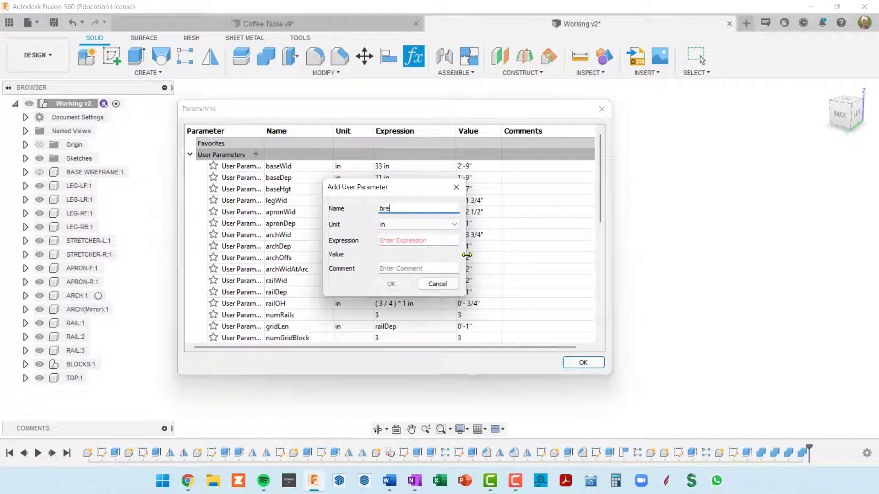
text(adboardLenOH)
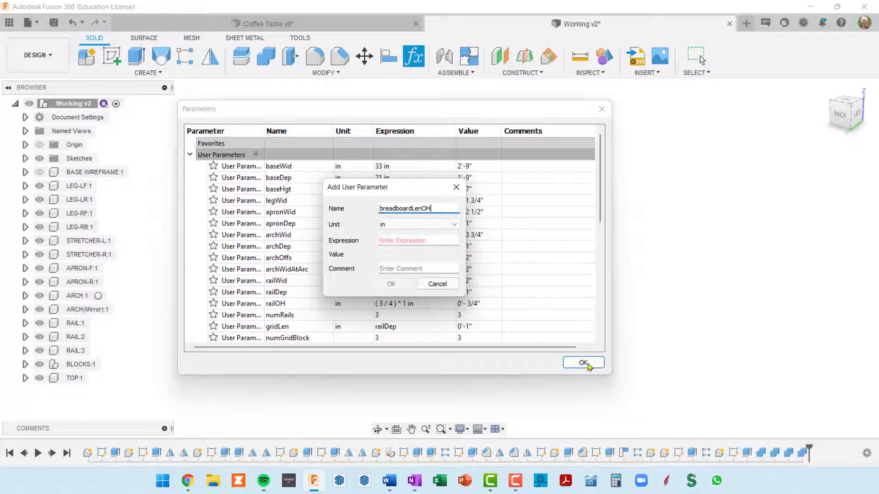
click(427, 241)
text(3/4)
key(Return)
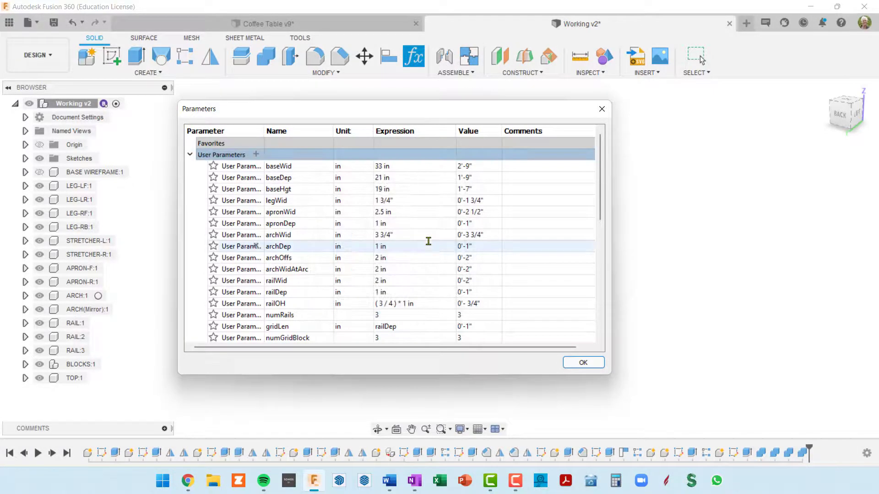
click(568, 365)
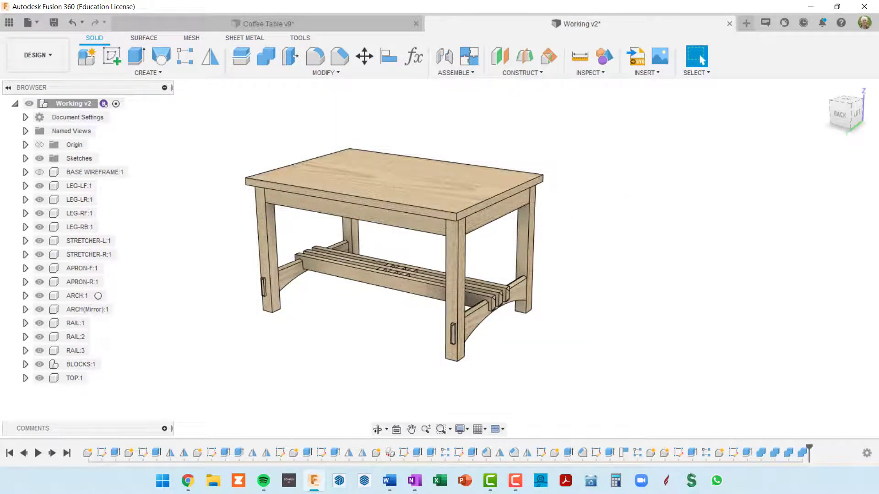
Activate the TOP component and bring the whole table into view
click(72, 378)
click(95, 378)
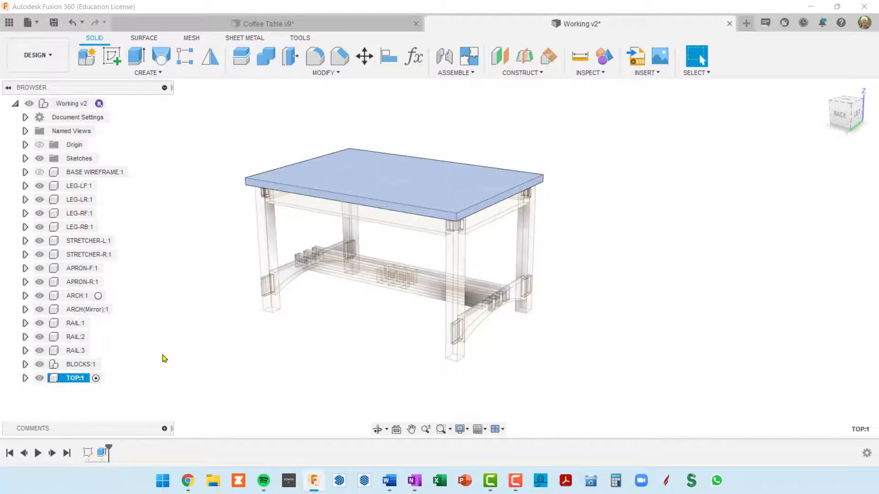
scroll(165, 358, down, 2)
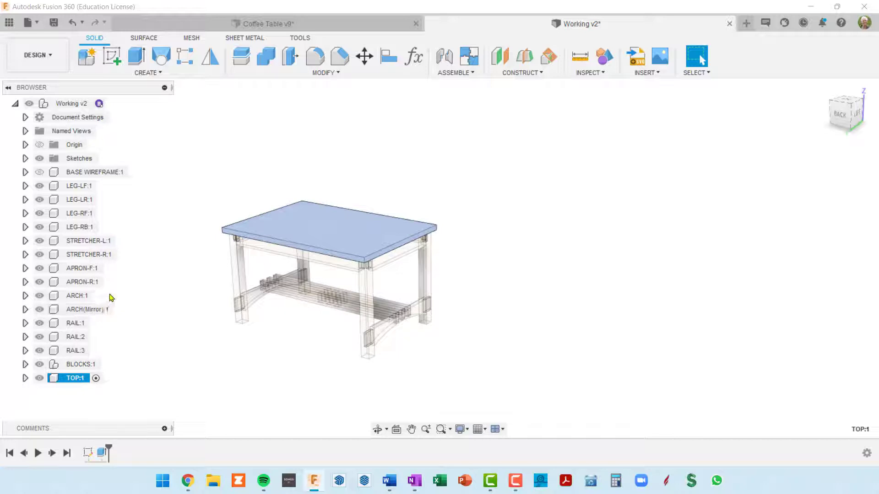
scroll(399, 255, up, 2)
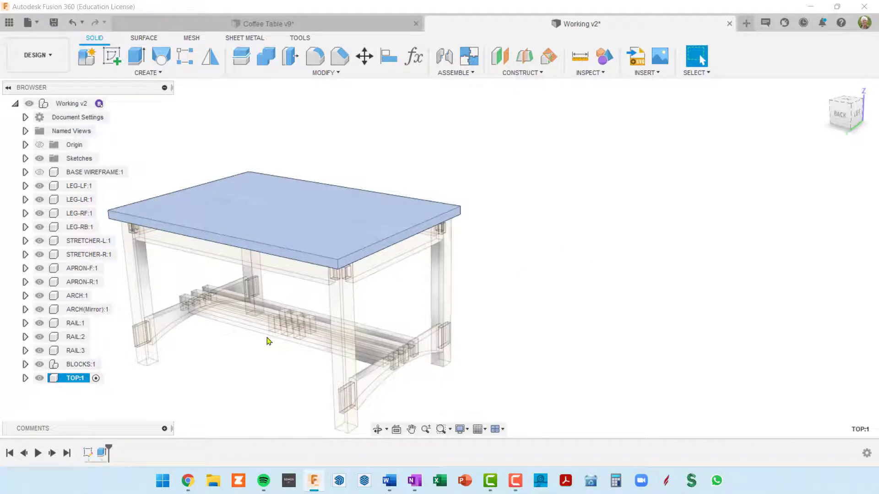
middle_drag(627, 276, 702, 248)
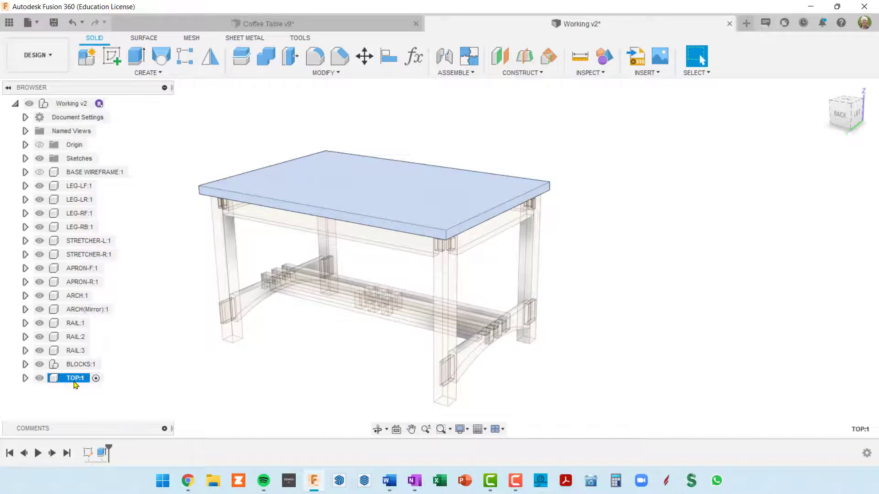
Create an internal standard component named BREADBOARD inside TOP, with activation enabled
click(86, 58)
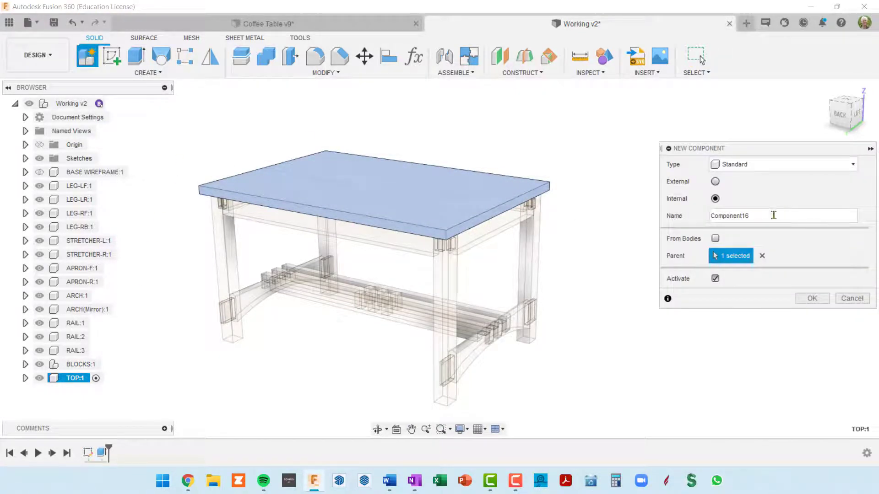
drag(773, 215, 648, 215)
text(BR)
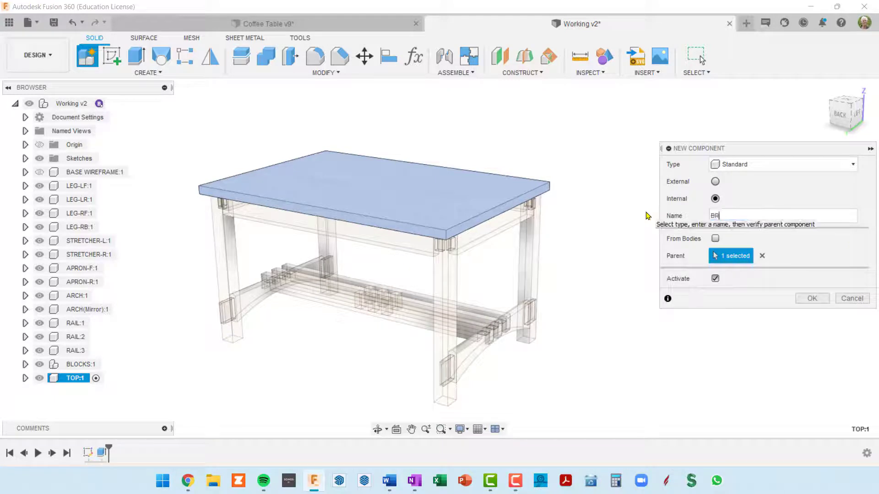
text(EADBOARD)
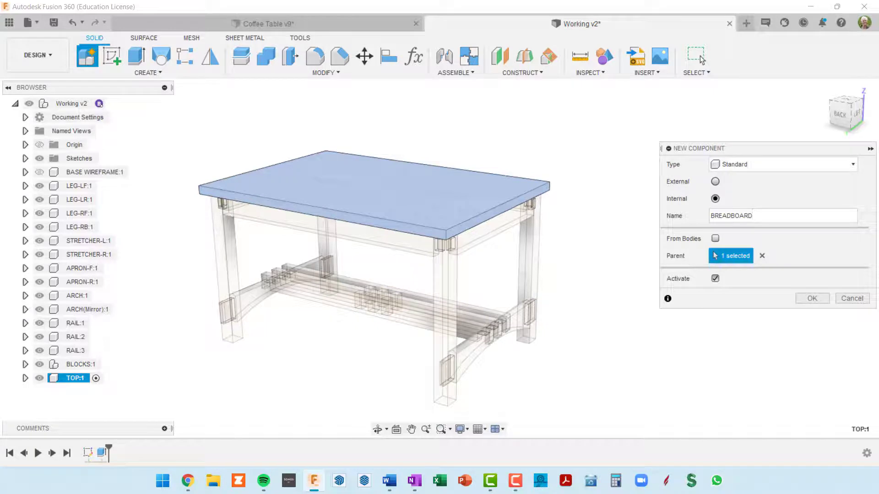
key(Return)
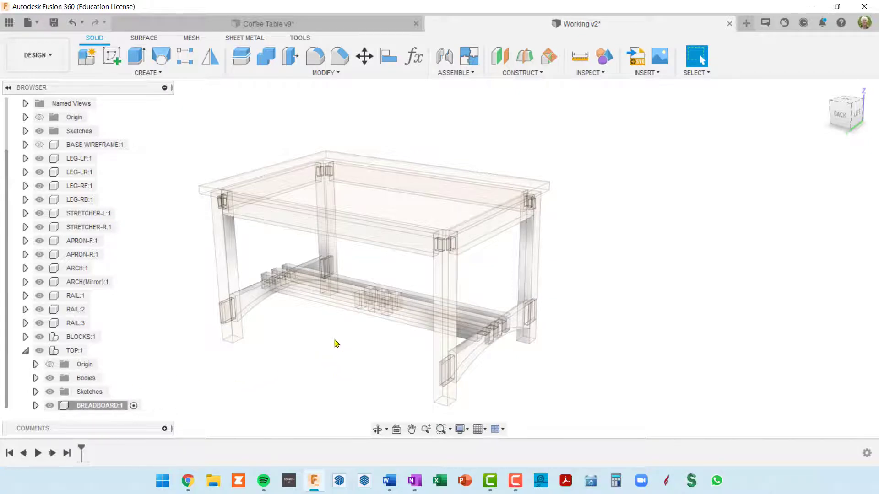
double_click(118, 406)
Start a sketch on the tabletop's end face for the BREADBOARD component
scroll(151, 363, down, 1)
scroll(151, 363, up, 1)
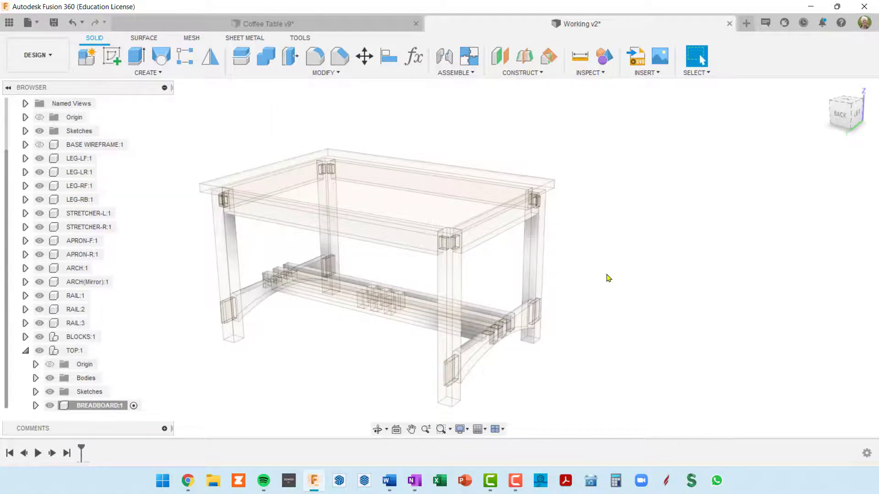
scroll(549, 200, up, 3)
scroll(549, 200, up, 2)
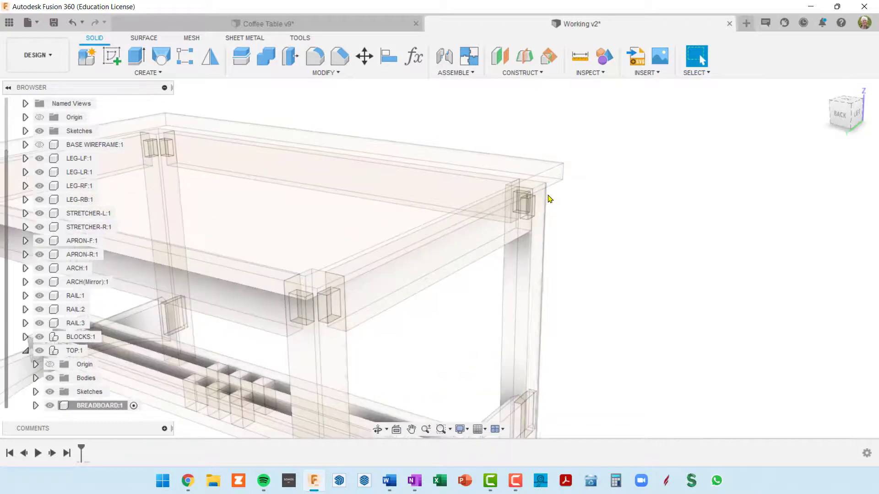
scroll(551, 185, up, 3)
scroll(552, 181, down, 2)
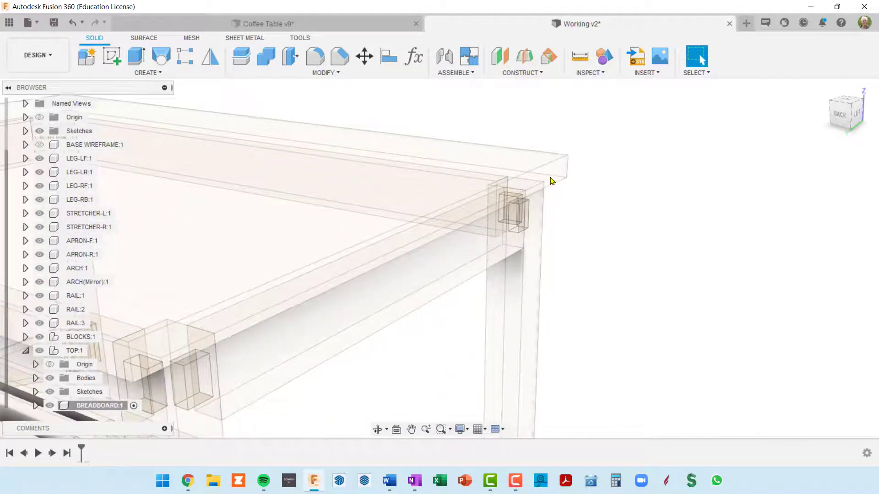
click(554, 178)
scroll(576, 261, down, 2)
scroll(575, 261, down, 3)
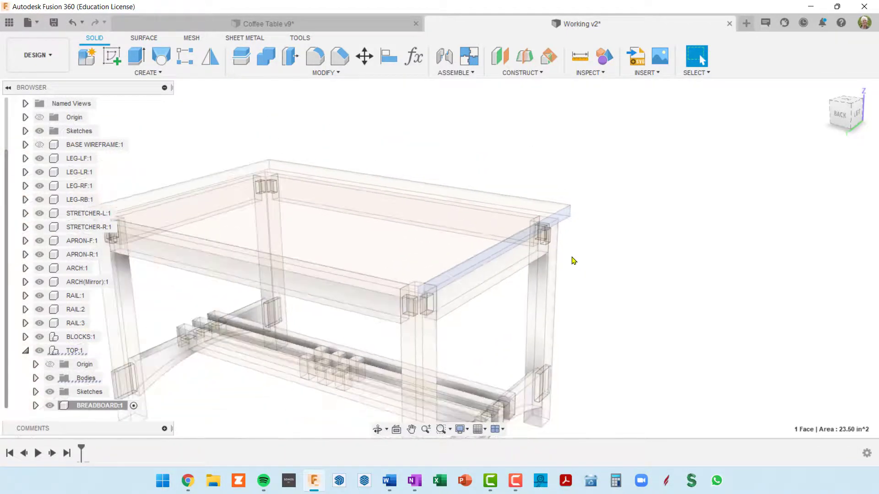
middle_drag(574, 259, 614, 208)
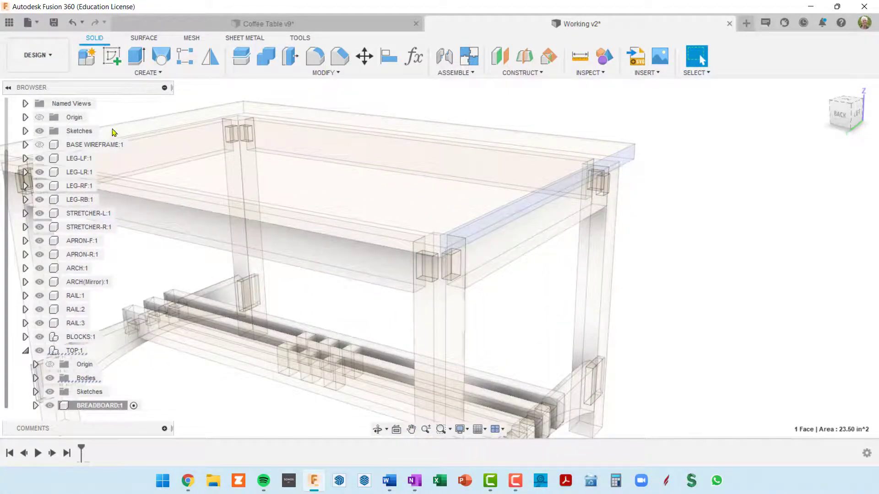
click(114, 58)
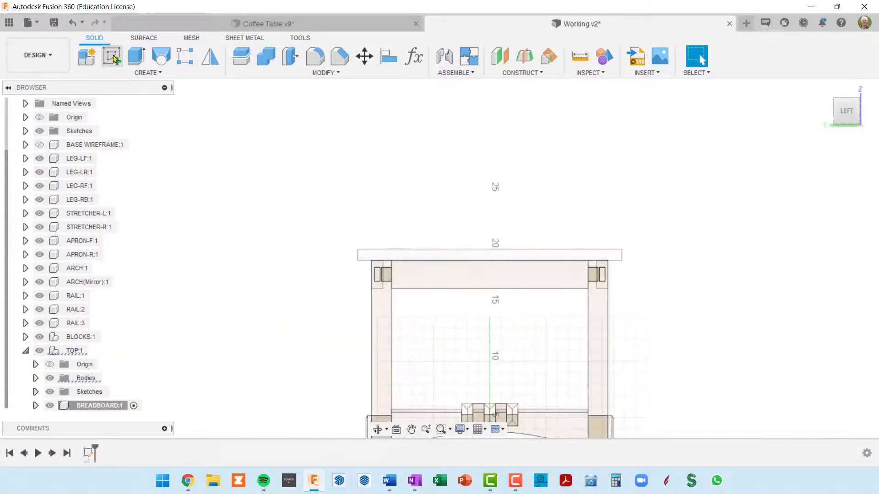
middle_drag(488, 234, 419, 184)
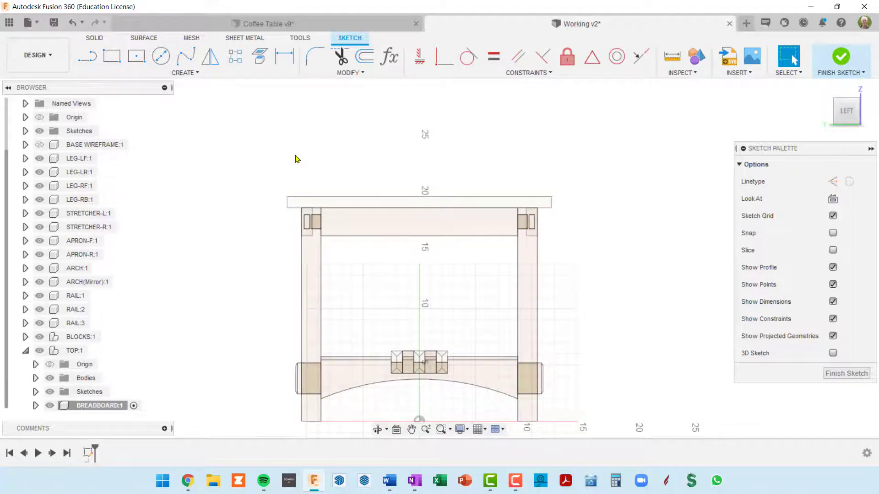
Start a two-point rectangle above the tabletop in the end view and set its height to topDepth
key(r)
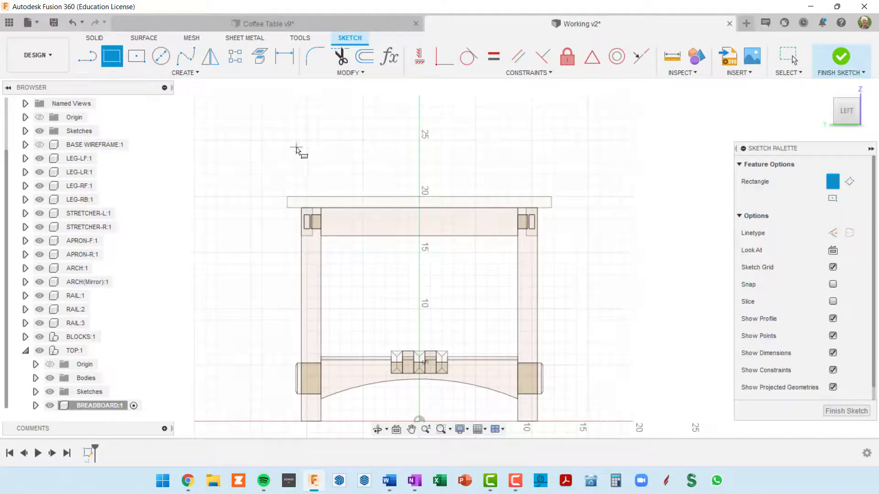
click(297, 147)
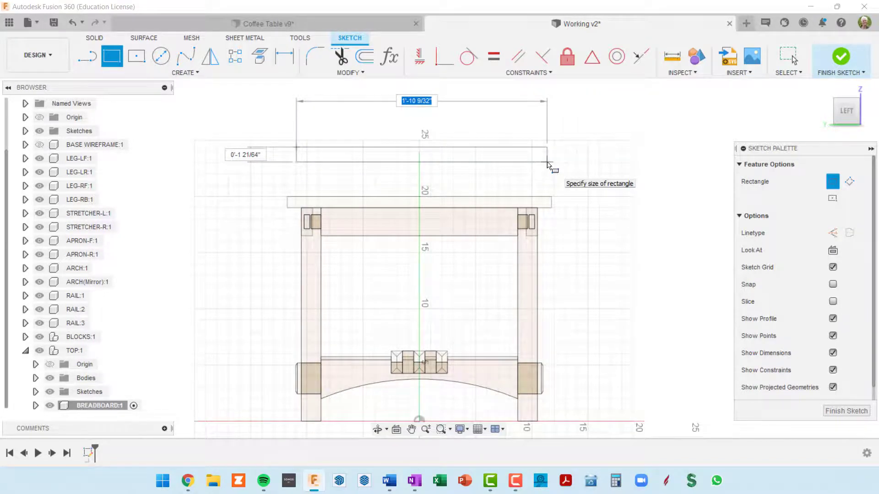
key(Tab)
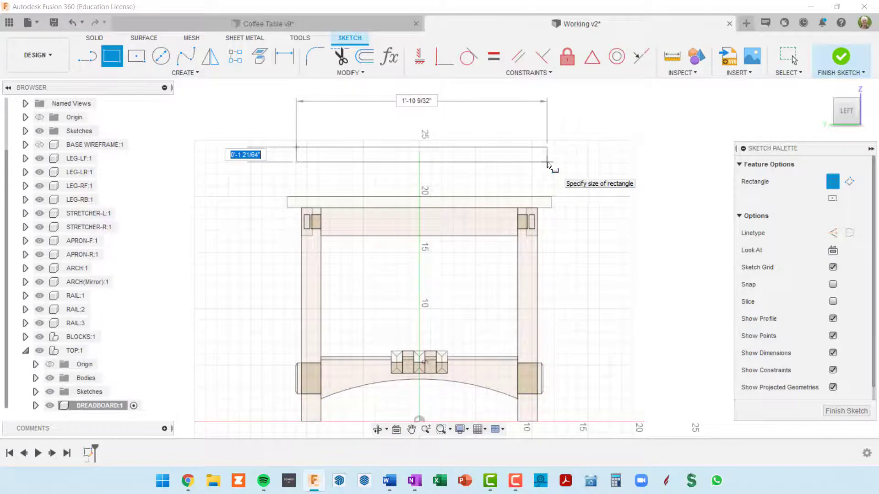
text(topDepth)
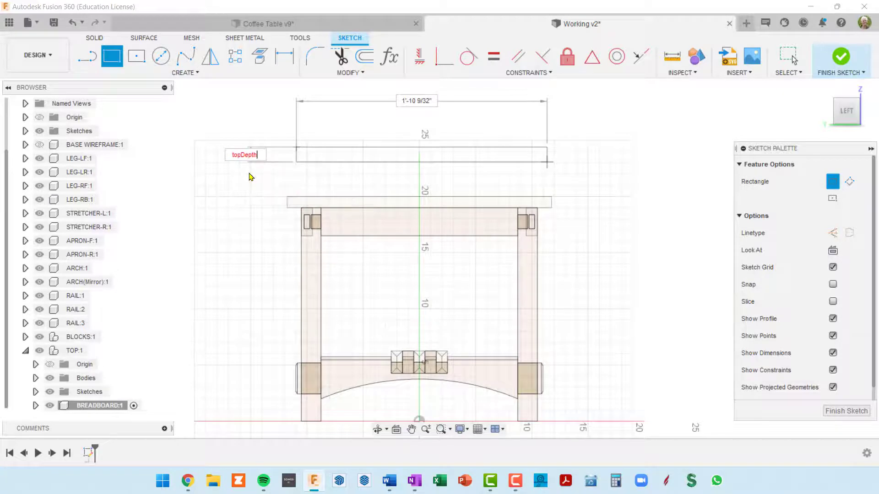
click(250, 175)
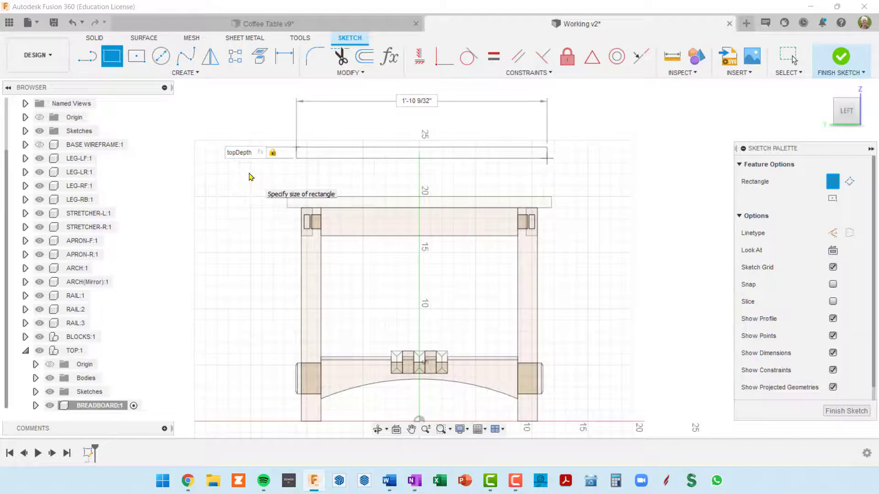
Enter baseDep+breadboardLenOH*2 as the beginning of the rectangle's width expression
key(Tab)
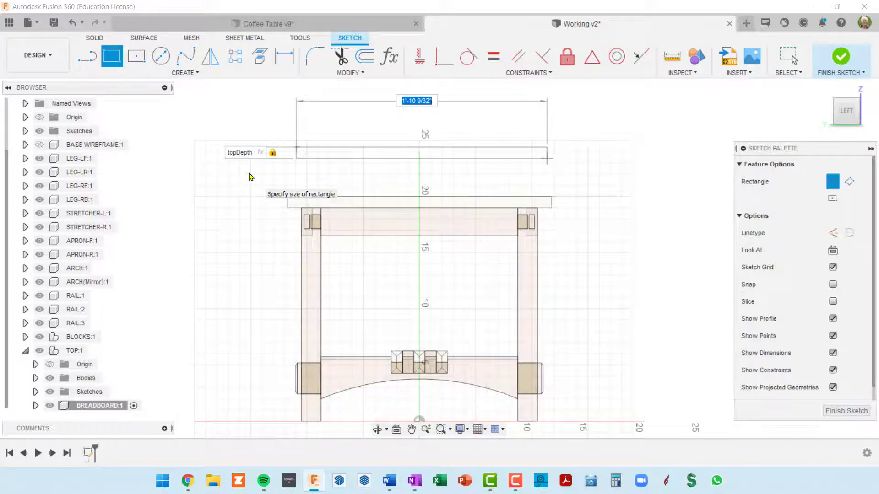
text(top)
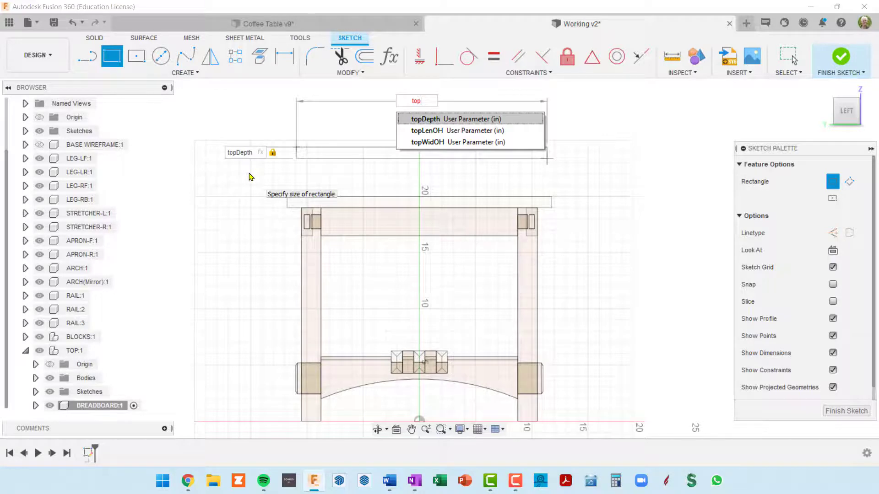
key(BackSpace)
key(BackSpace)
key(BackSpace)
text(base)
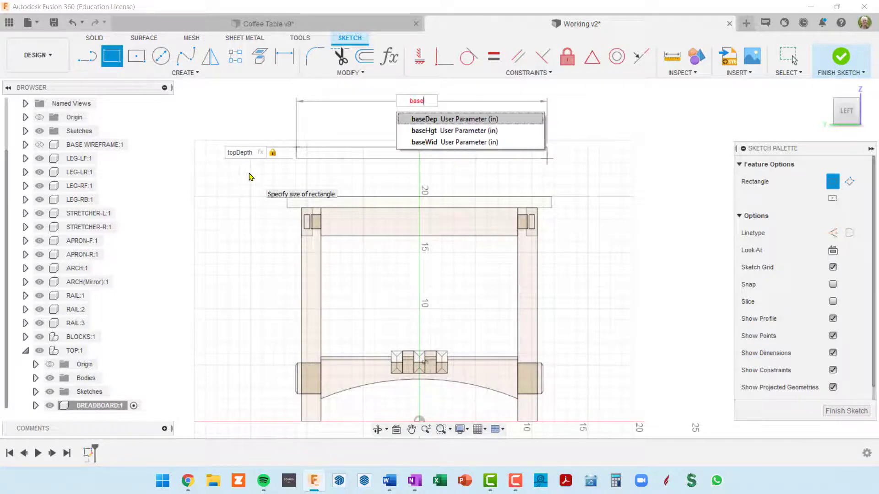
text(Dept)
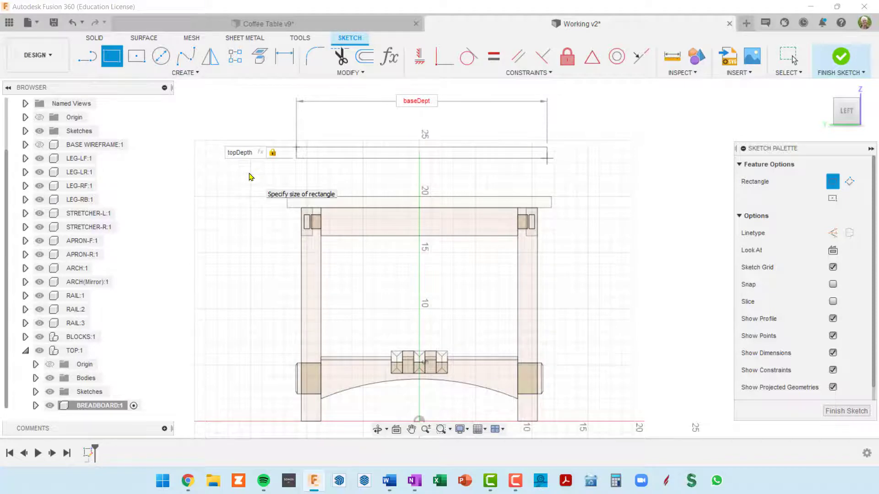
key(BackSpace)
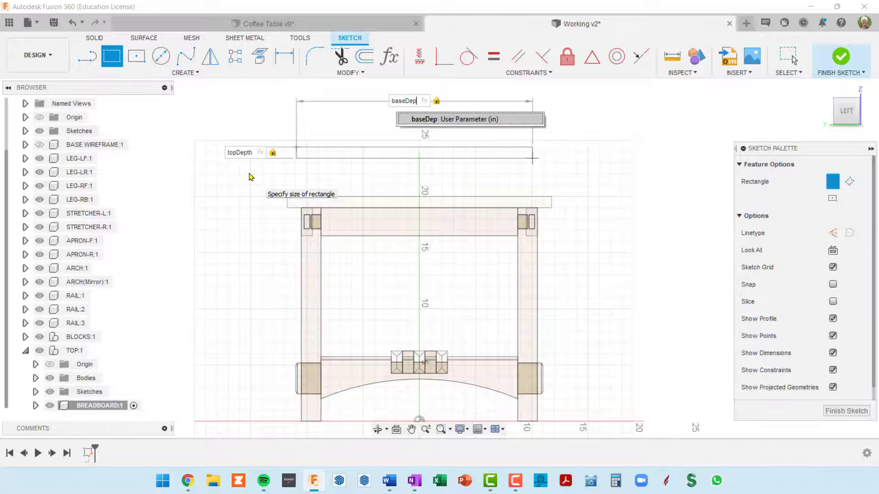
text(+)
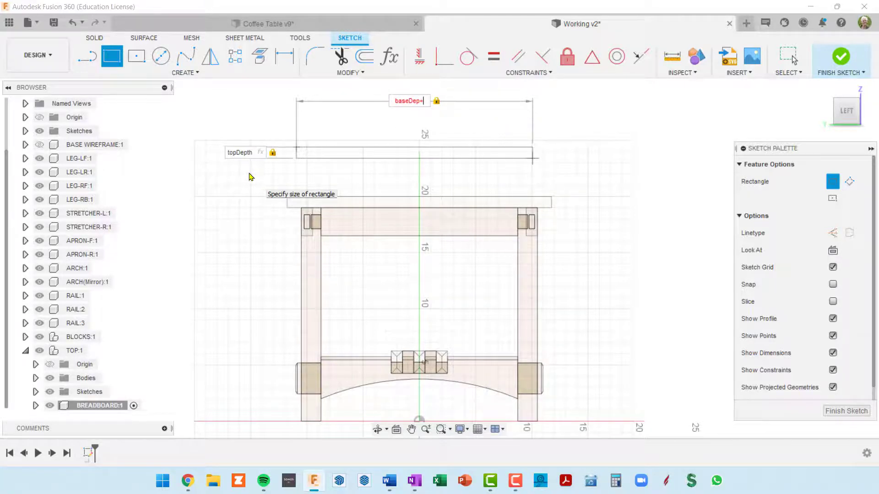
text(b)
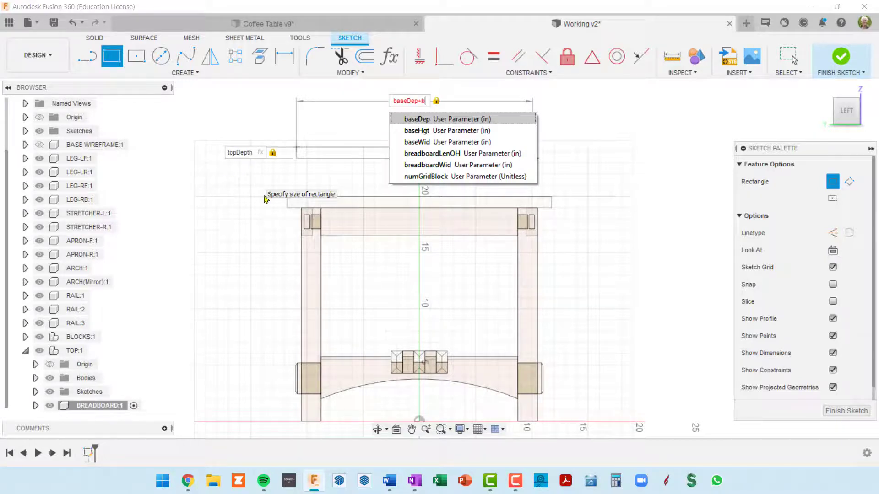
click(426, 154)
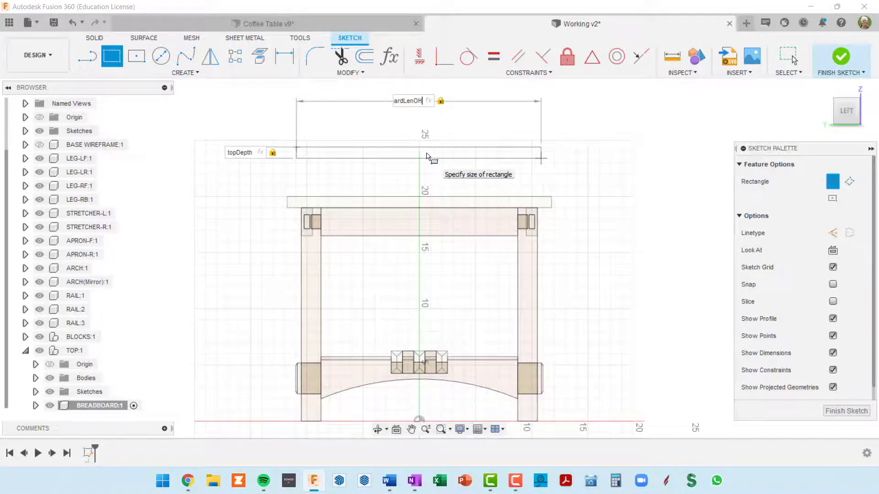
text(*2)
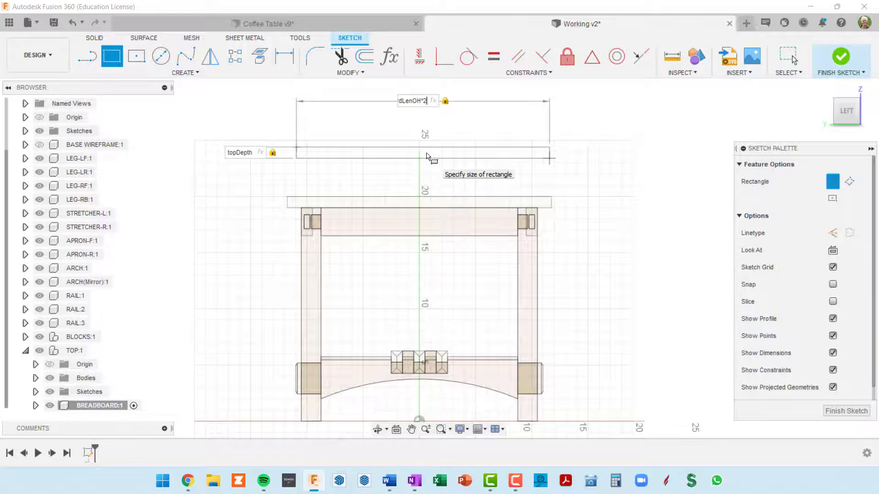
text(+)
Extend the rectangle's width expression with +topWidOH*2, then complete the rectangle and leave the command
text(OH)
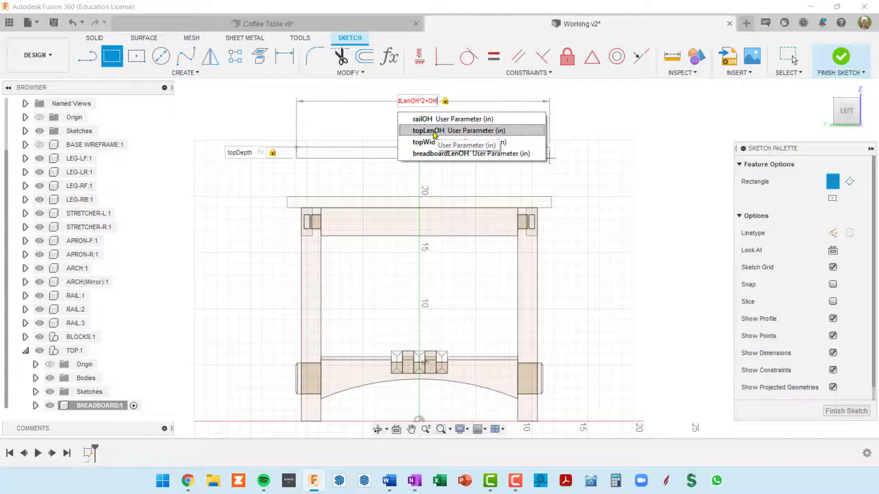
click(425, 143)
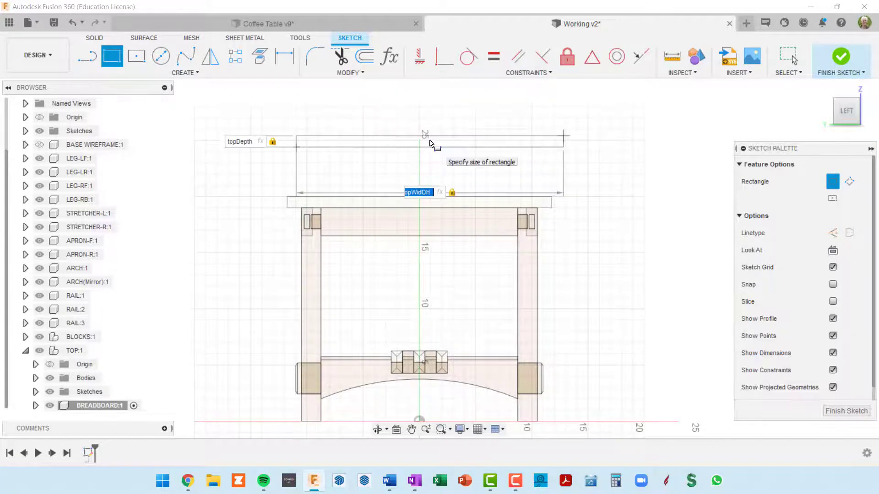
key(Right)
key(Return)
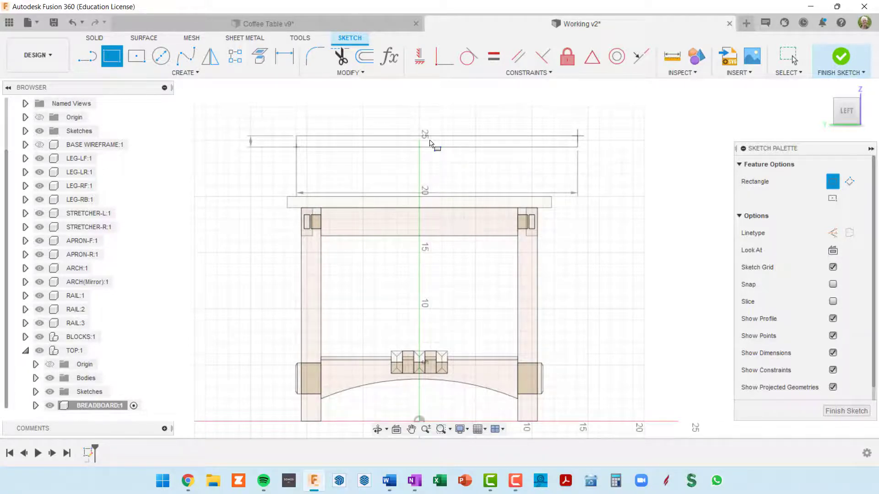
key(Escape)
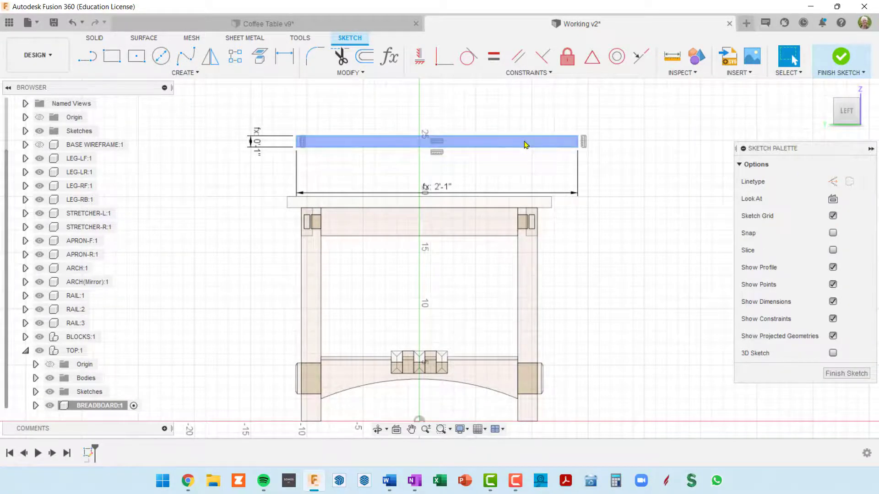
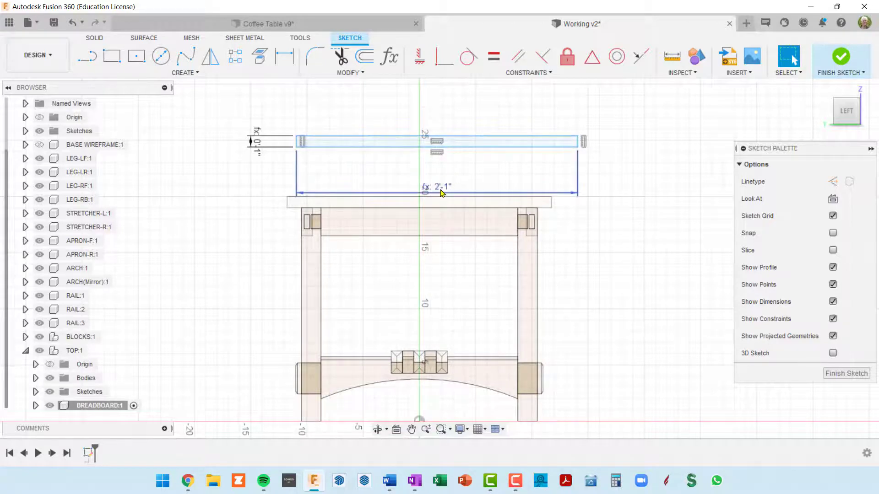
Move the width dimension above the rectangle and check its expression, keeping baseDep + breadboardLenOH * 2 + topWidOH * 2
drag(442, 191, 440, 120)
double_click(447, 116)
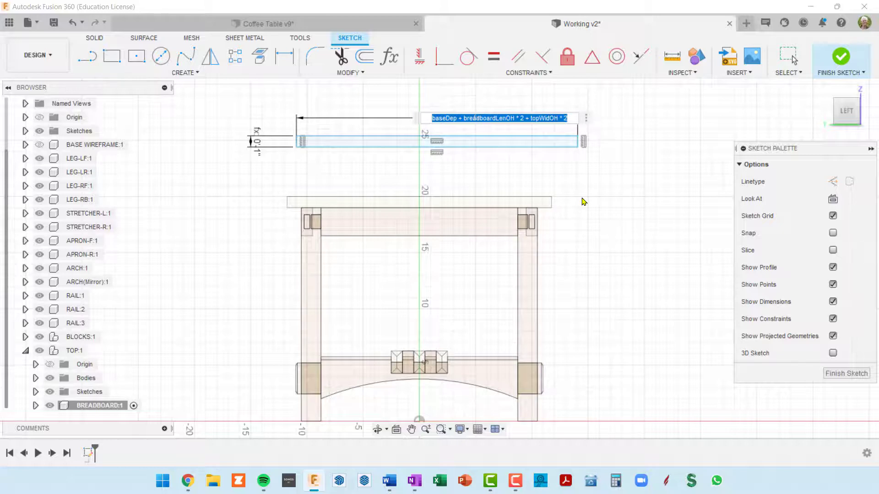
key(Return)
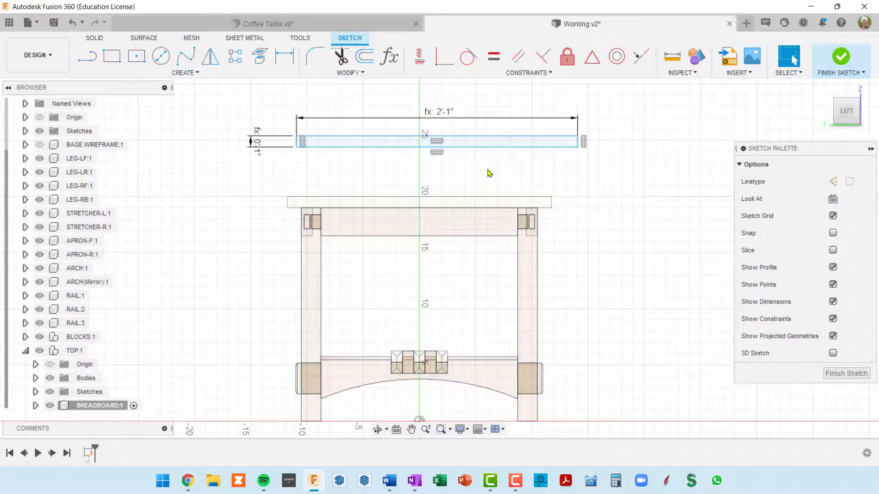
Move the whole breadboard rectangle closer to the tabletop and roughly centre it over the table
double_click(489, 149)
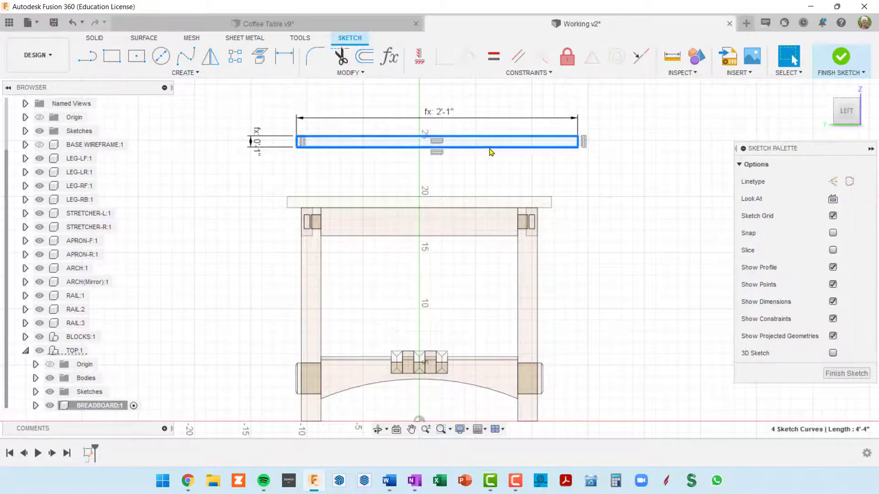
mouse_move(499, 138)
mouse_down()
mouse_move(480, 198)
mouse_move(486, 162)
mouse_up()
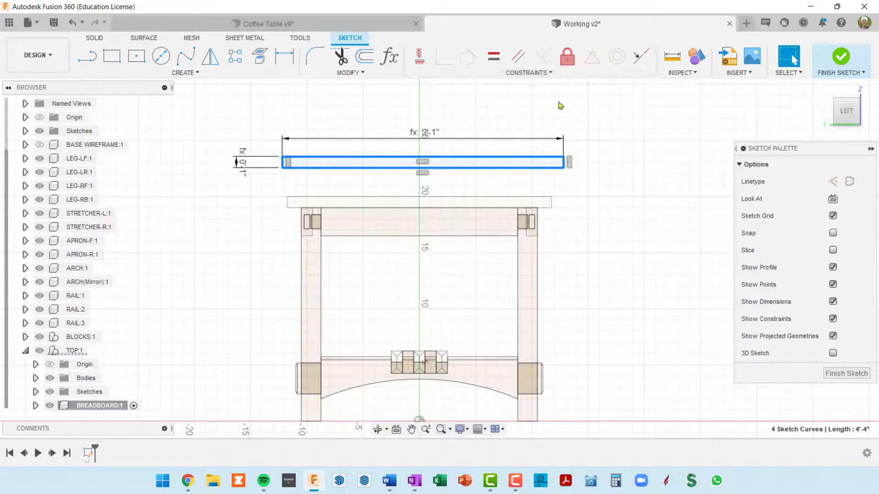
click(640, 174)
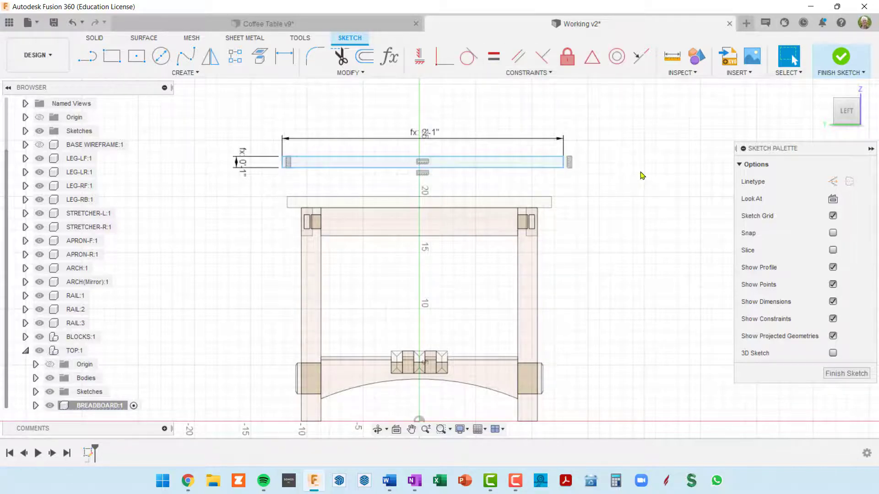
click(516, 158)
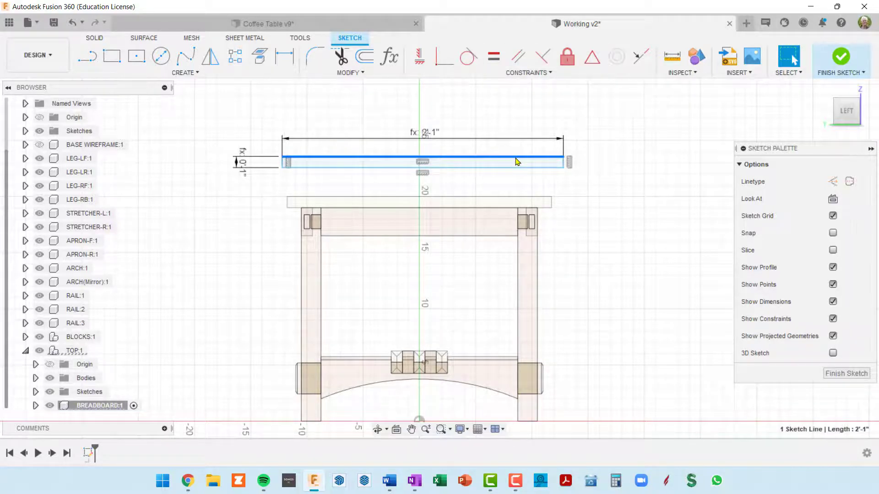
click(642, 57)
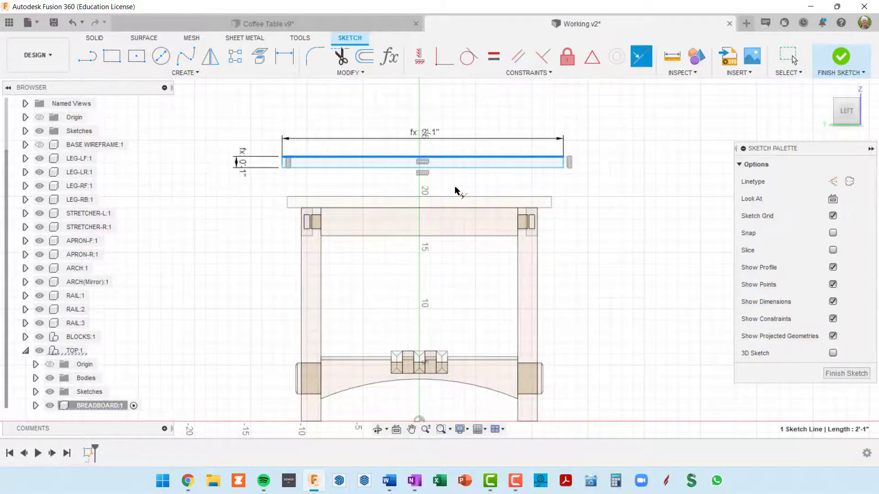
click(592, 60)
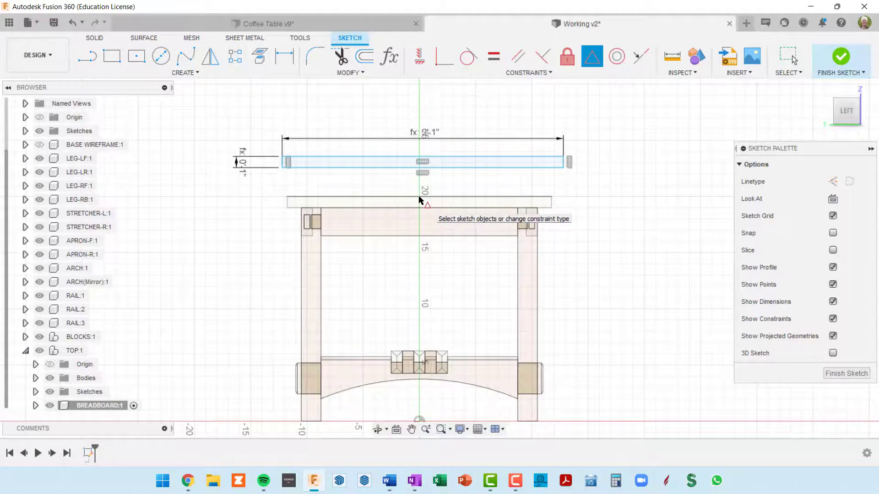
scroll(419, 200, up, 3)
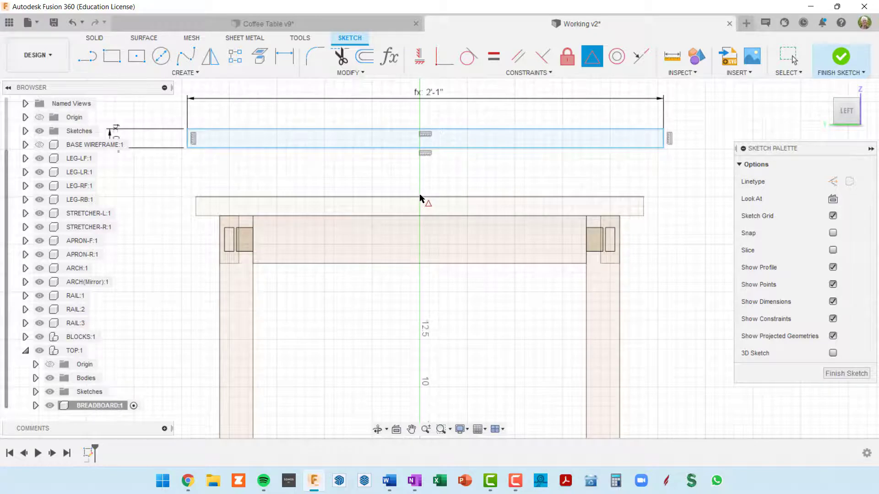
scroll(452, 190, down, 3)
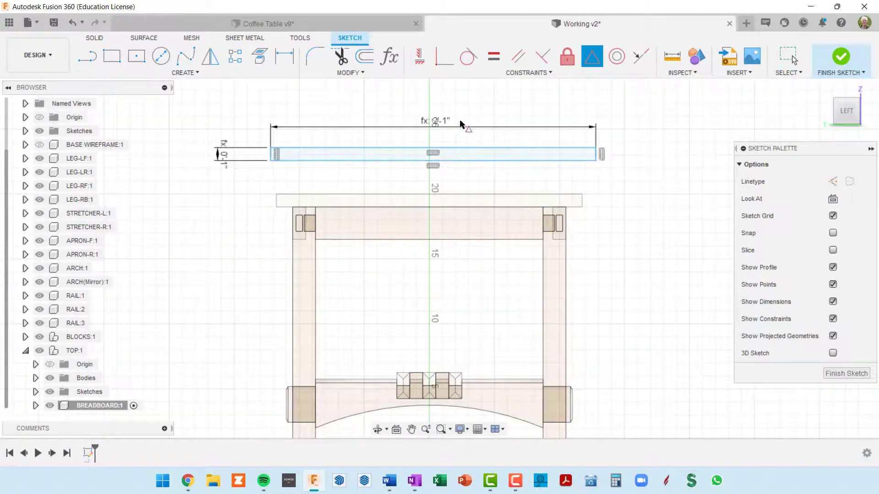
Draw a vertical line about 2.4 inches long downward from the midpoint of the tabletop's upper edge
click(83, 62)
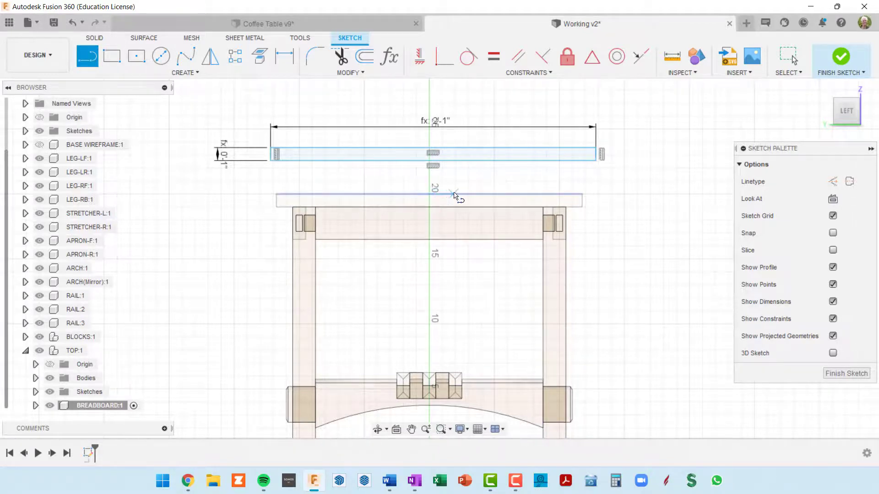
scroll(428, 196, up, 2)
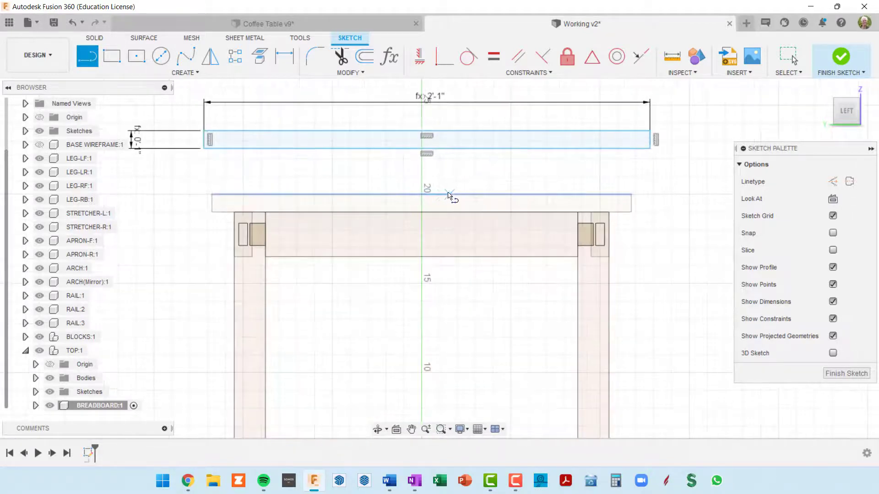
click(421, 196)
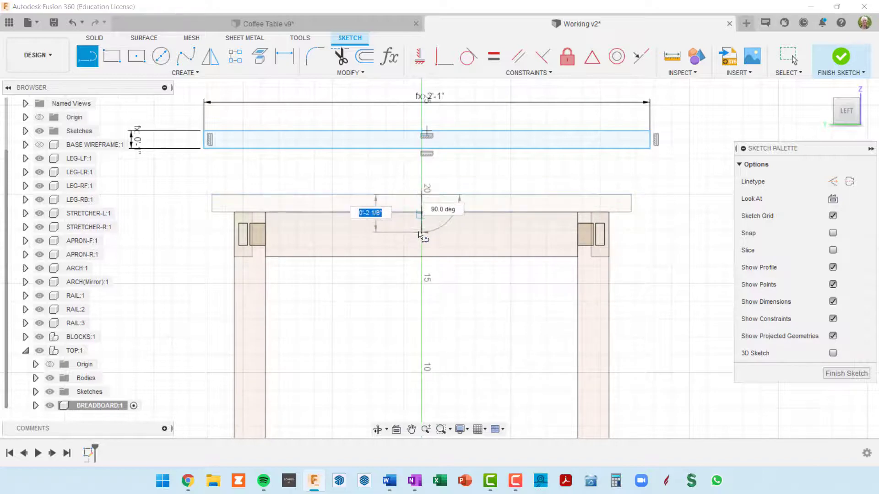
click(420, 238)
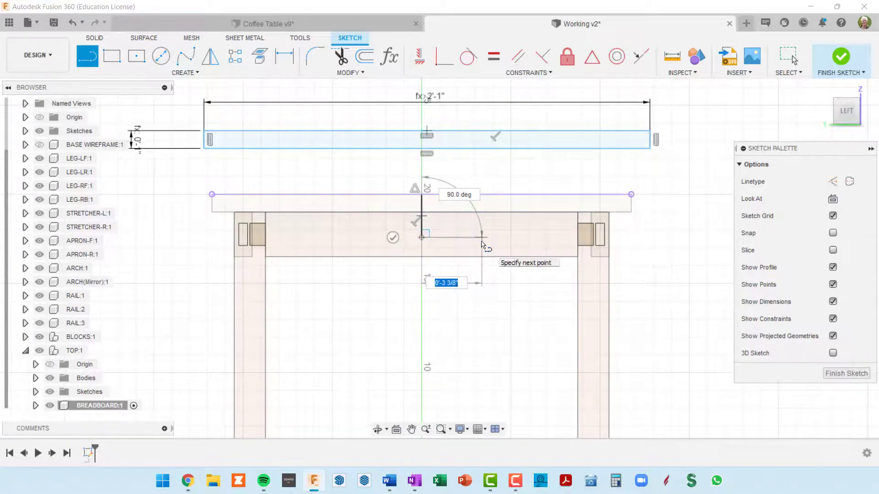
key(Escape)
scroll(472, 246, up, 3)
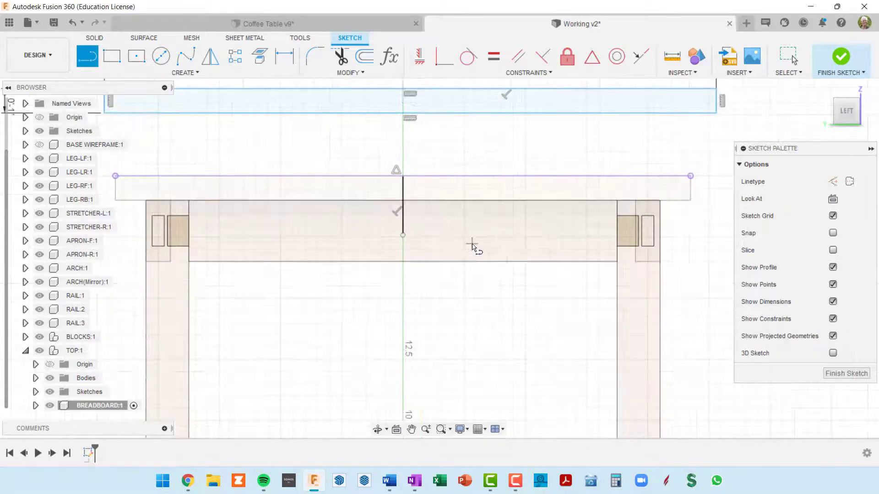
key(Escape)
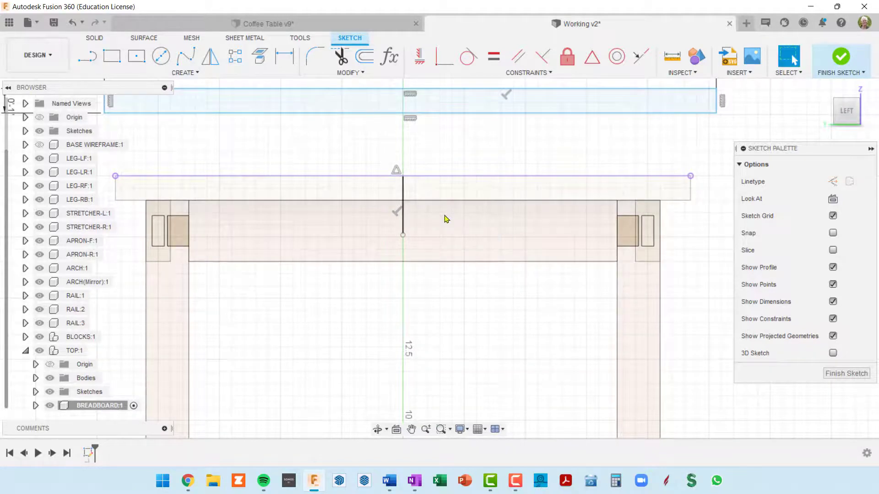
Convert the vertical line at the tabletop's midpoint into a construction line
click(403, 194)
click(403, 192)
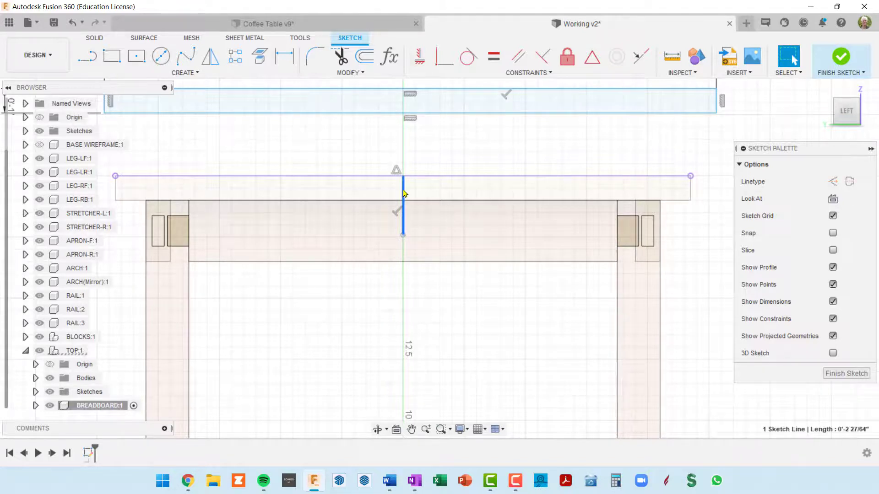
key(x)
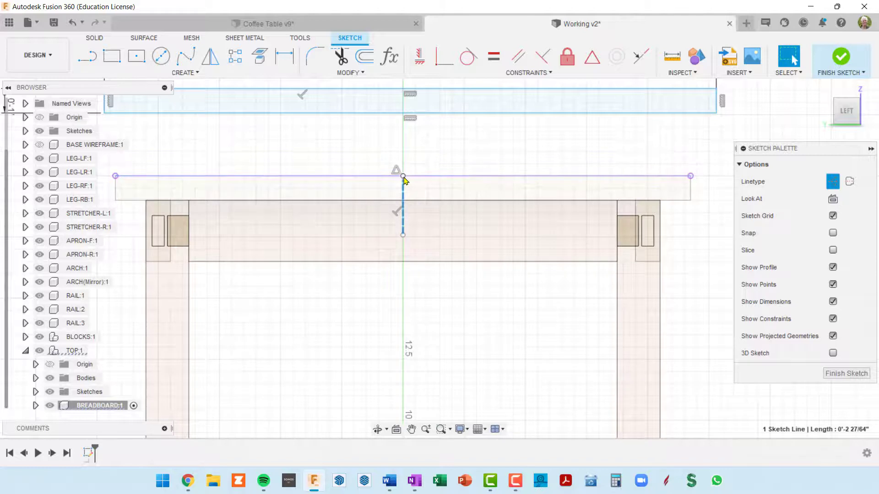
Try to align the rectangle with the tabletop's centre using a Midpoint constraint
scroll(405, 181, down, 3)
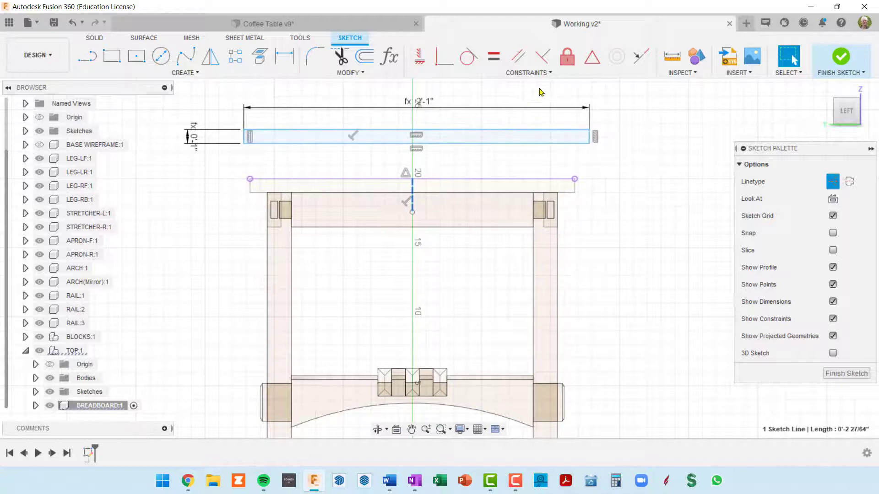
click(593, 58)
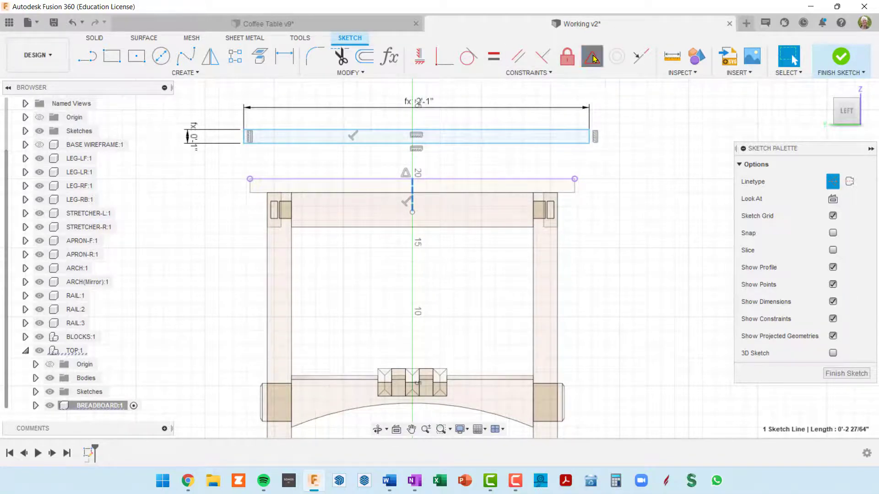
click(413, 181)
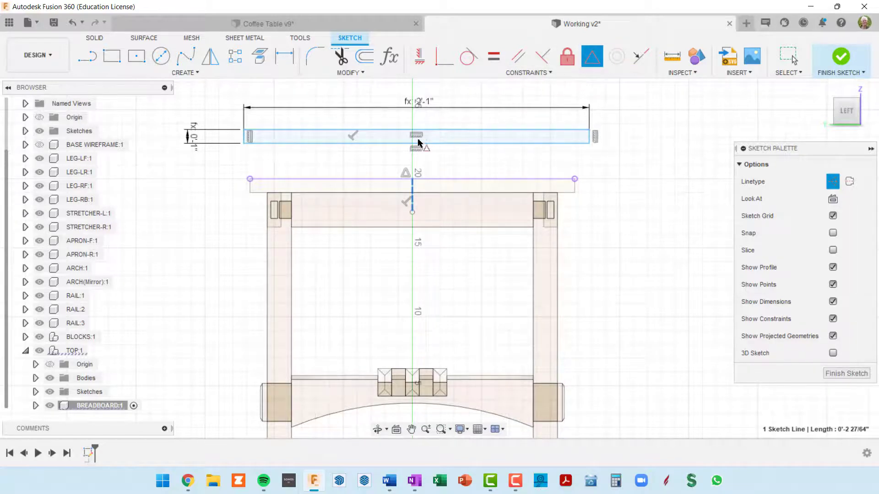
click(414, 180)
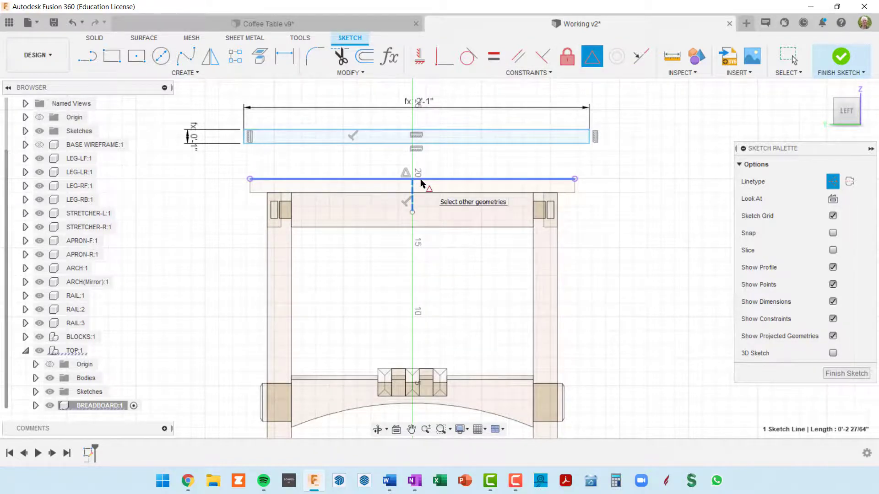
click(420, 181)
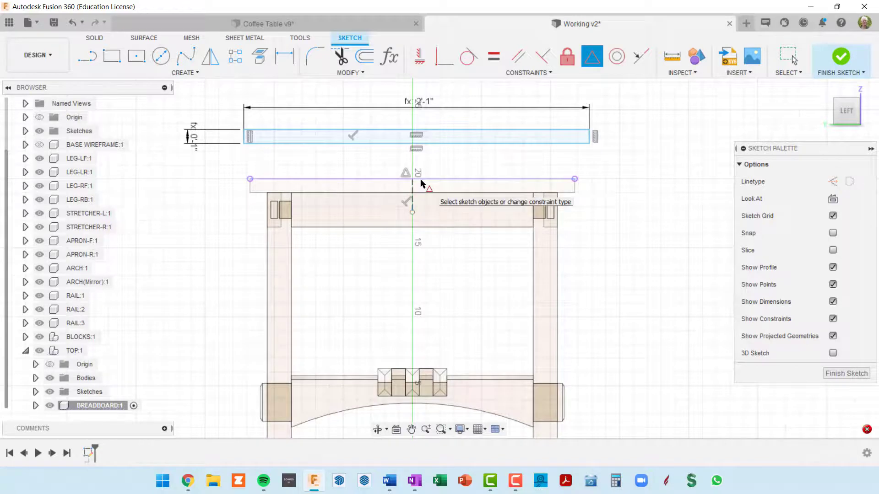
click(432, 131)
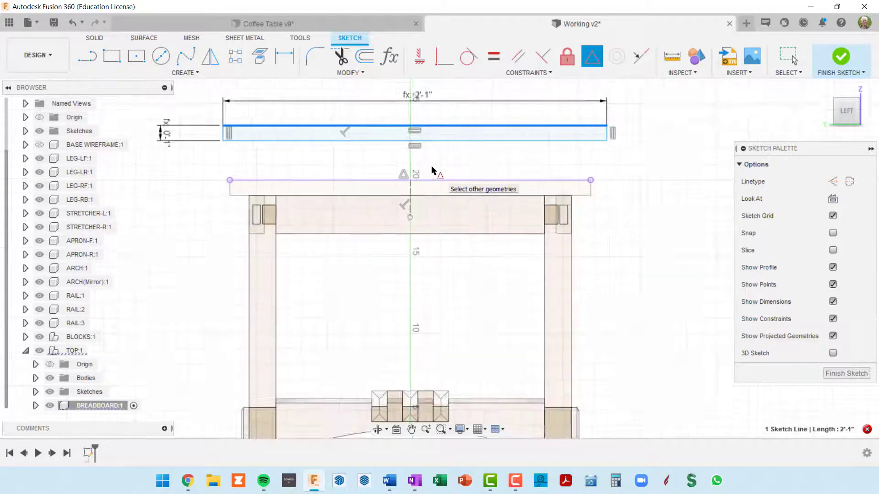
scroll(433, 169, up, 2)
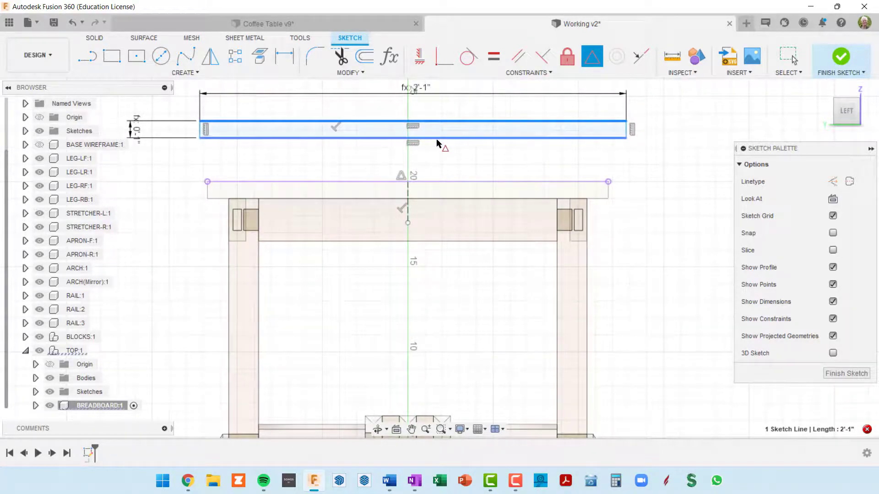
key(Escape)
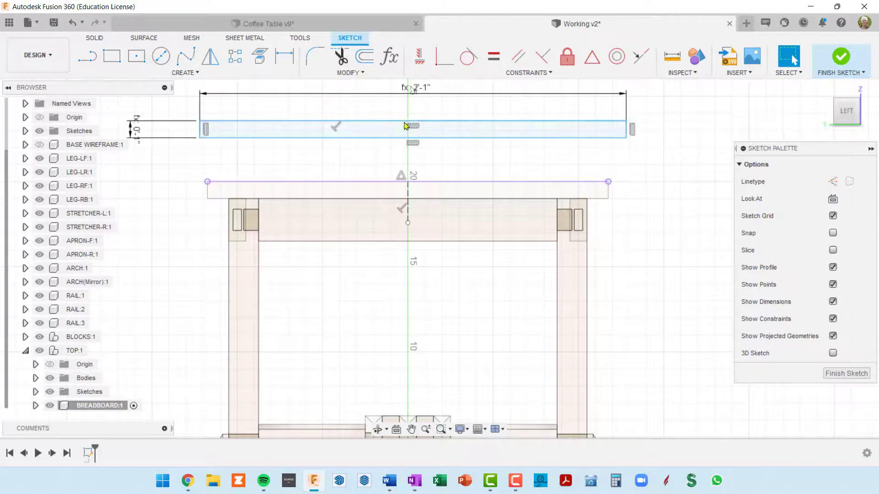
Draw a vertical construction line across the breadboard rectangle between the midpoints of its upper and lower edges
click(87, 56)
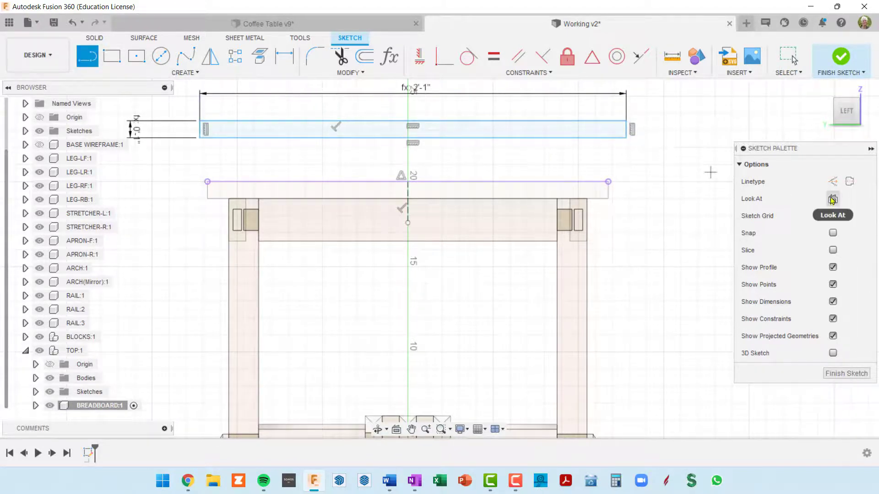
click(833, 182)
scroll(423, 124, up, 2)
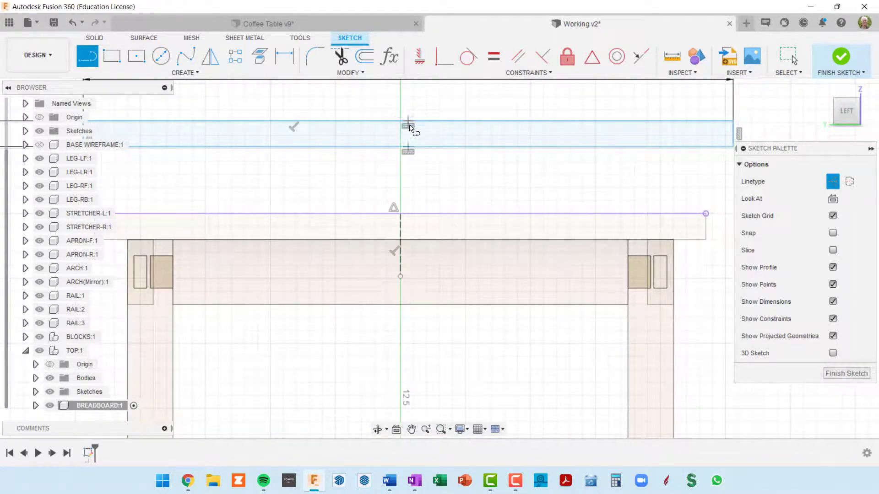
click(409, 123)
click(409, 148)
scroll(449, 164, up, 2)
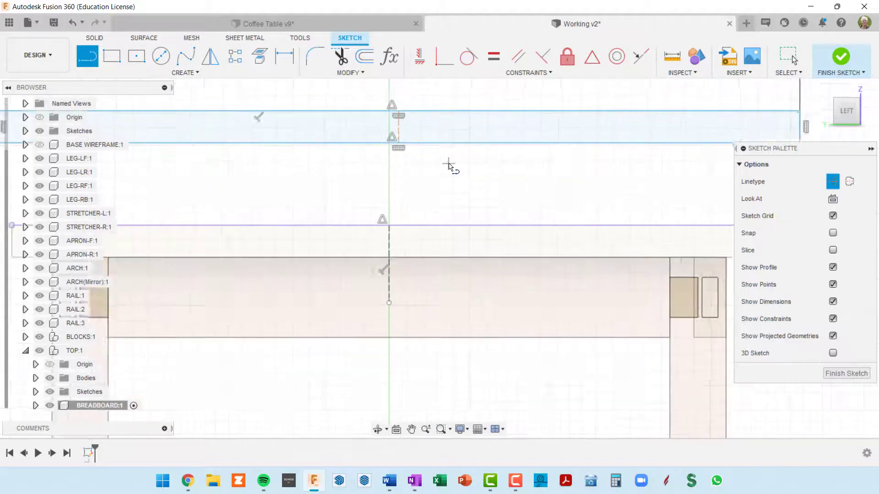
key(Escape)
scroll(443, 160, down, 2)
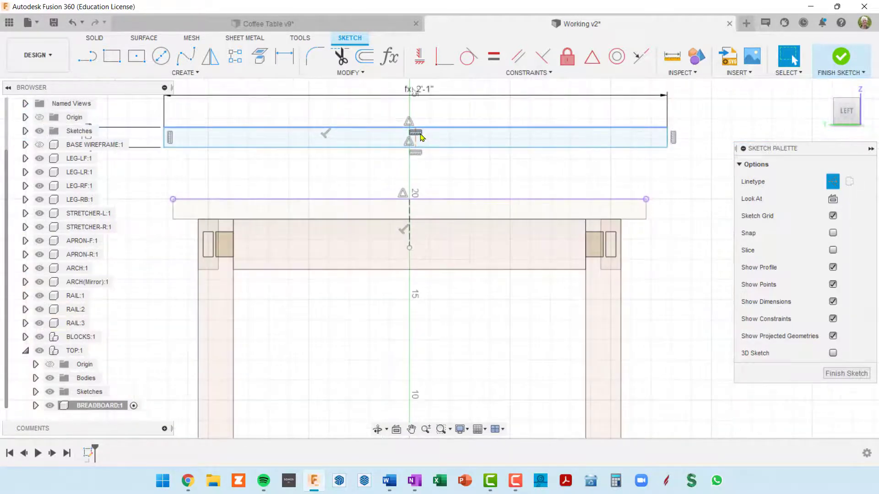
Make the upper midpoint of the breadboard rectangle coincident with the midpoint of the tabletop's upper edge
click(443, 68)
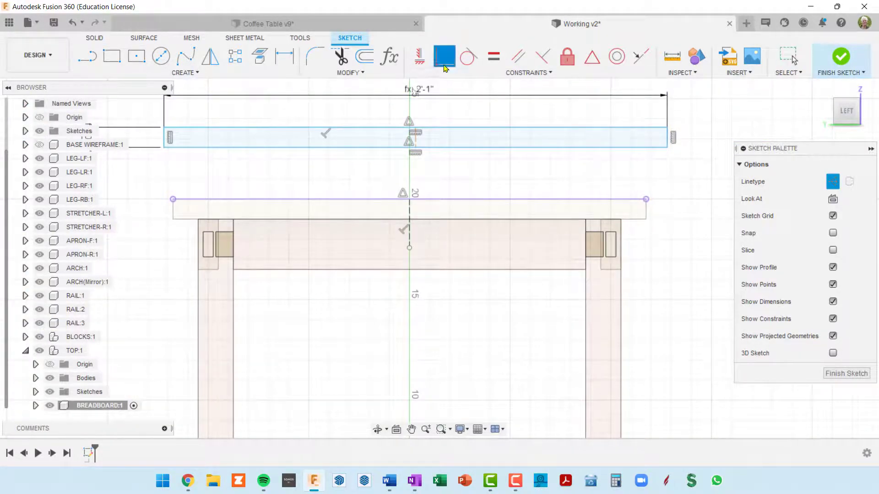
click(410, 200)
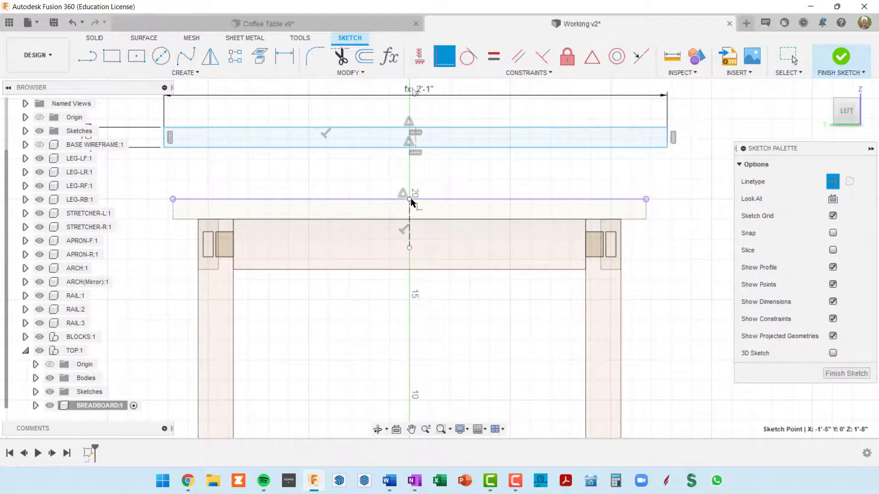
click(416, 132)
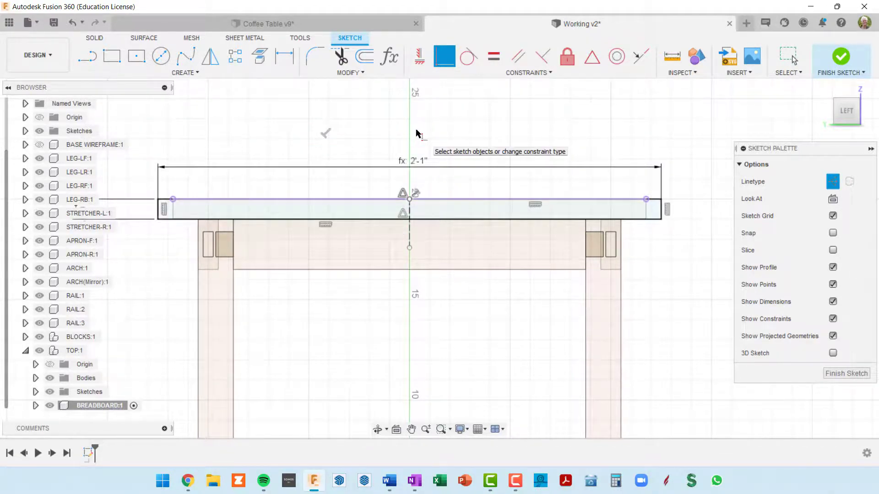
scroll(435, 166, down, 4)
mouse_move(552, 227)
middle_down()
mouse_move(530, 189)
mouse_move(578, 177)
middle_up()
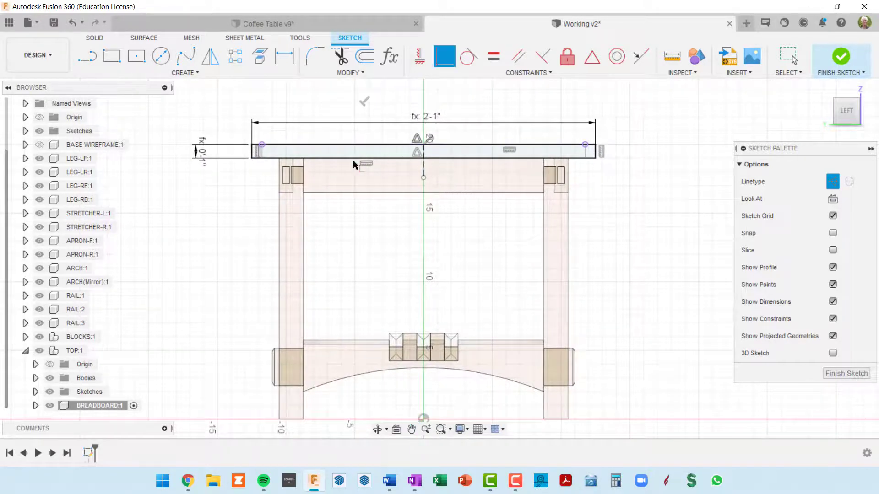
scroll(259, 155, up, 4)
scroll(399, 185, down, 4)
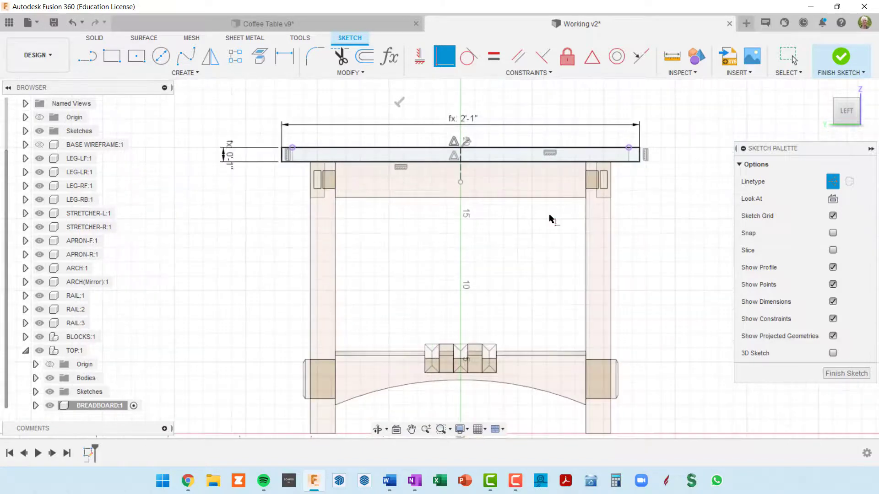
Check both ends of the breadboard rectangle against the tabletop and finish the sketch
mouse_move(520, 238)
middle_down()
mouse_move(507, 232)
mouse_move(505, 240)
middle_up()
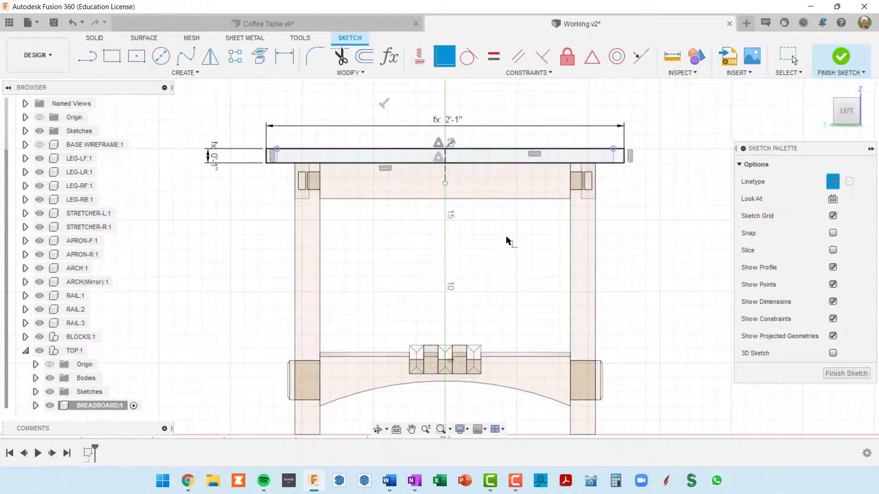
scroll(267, 162, up, 6)
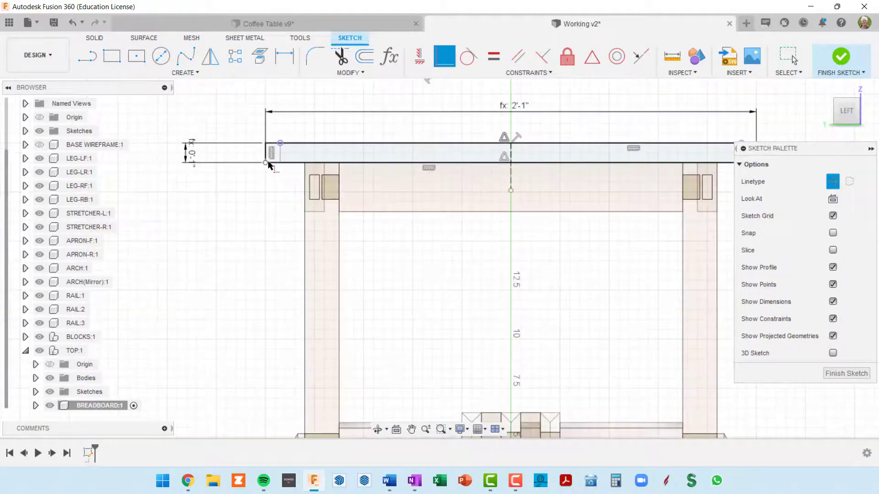
scroll(277, 154, down, 2)
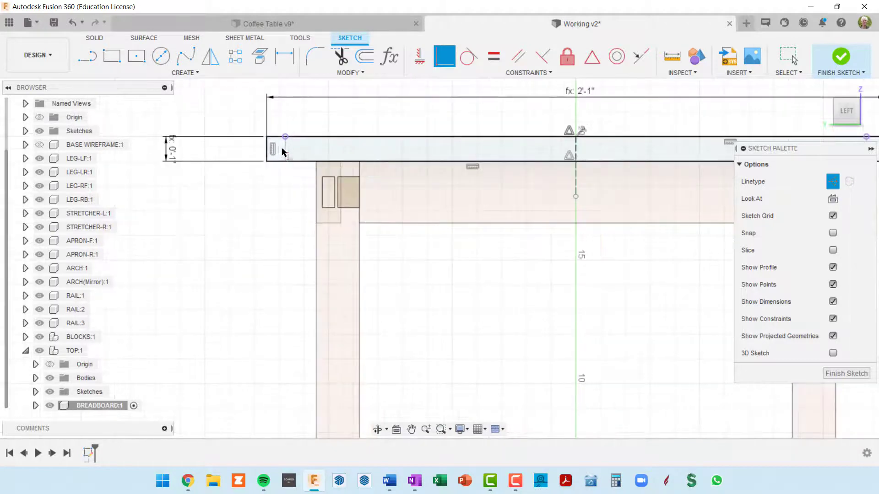
middle_drag(405, 157, 203, 173)
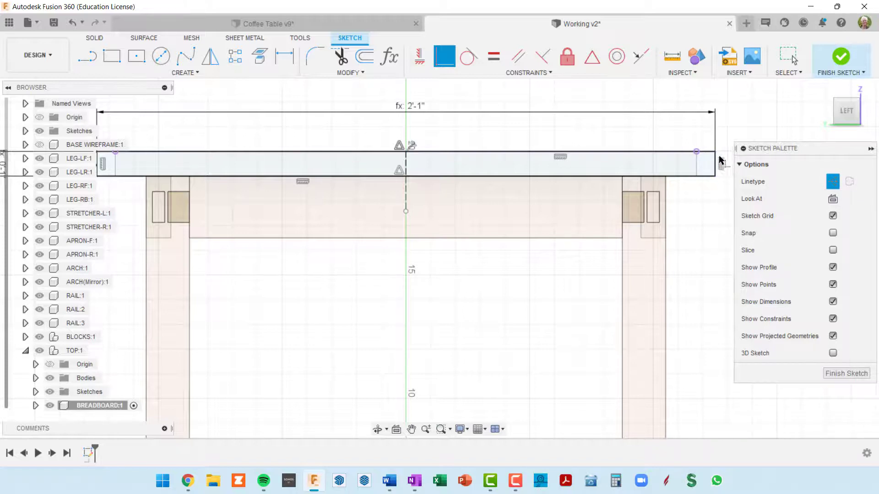
scroll(717, 160, down, 2)
middle_drag(707, 174, 658, 168)
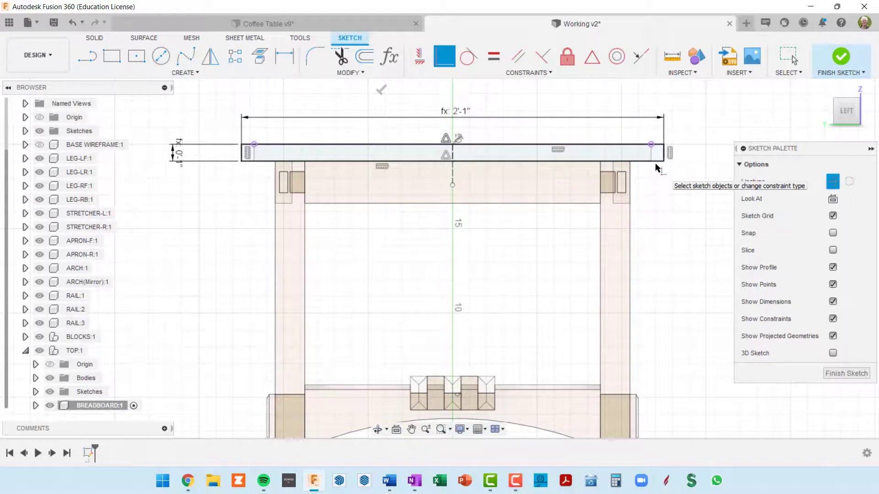
click(842, 57)
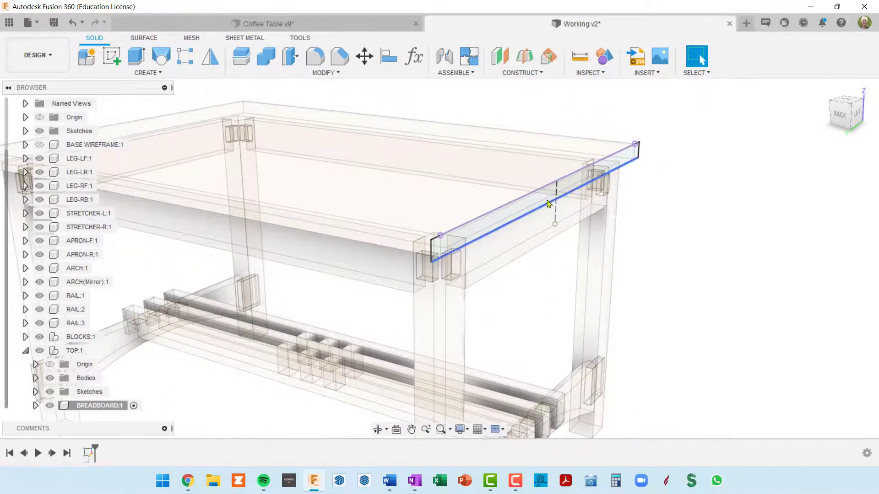
Extrude the breadboard profile outward from the tabletop's end by breadboardWid as a new body
mouse_move(579, 194)
middle_down()
mouse_move(620, 196)
mouse_move(595, 201)
middle_up()
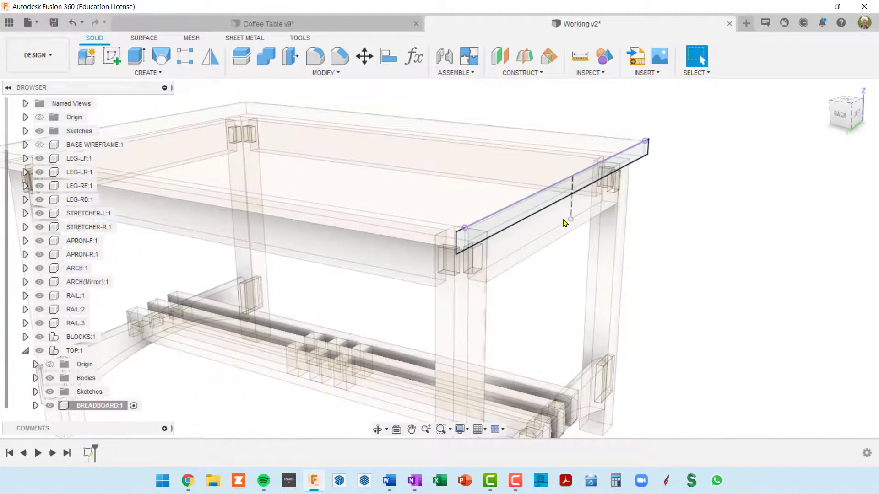
key(e)
click(561, 195)
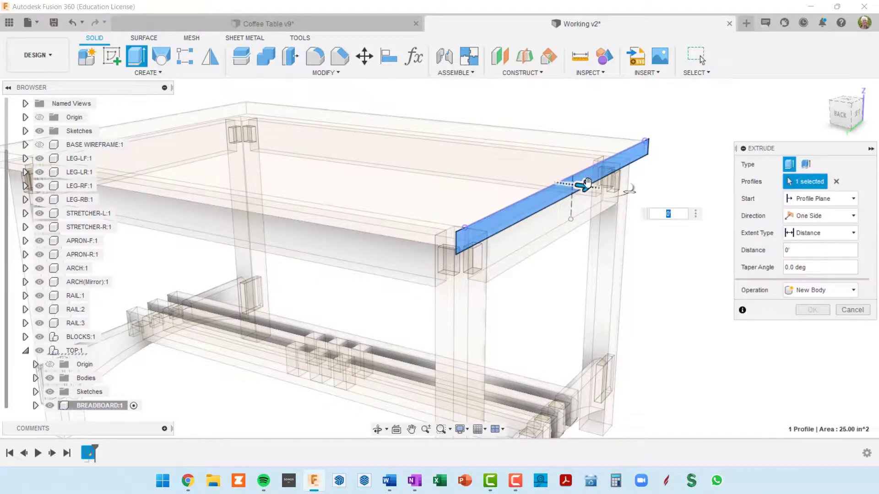
drag(591, 184, 624, 192)
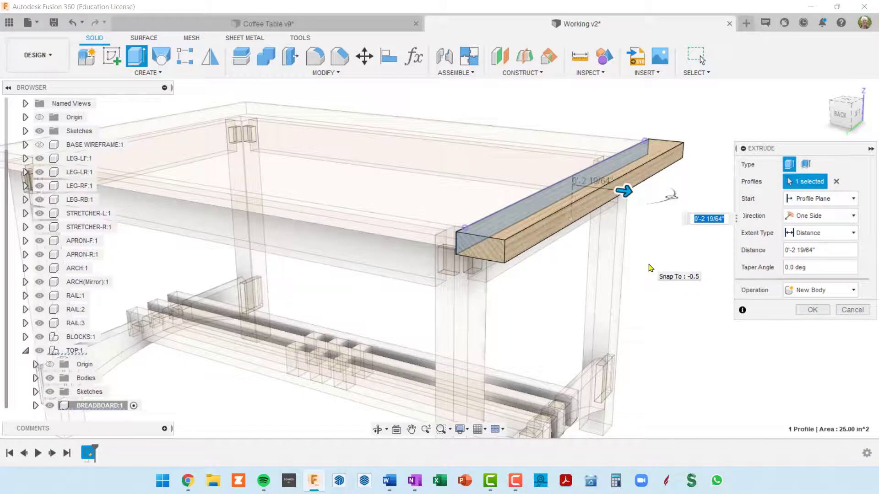
text(br)
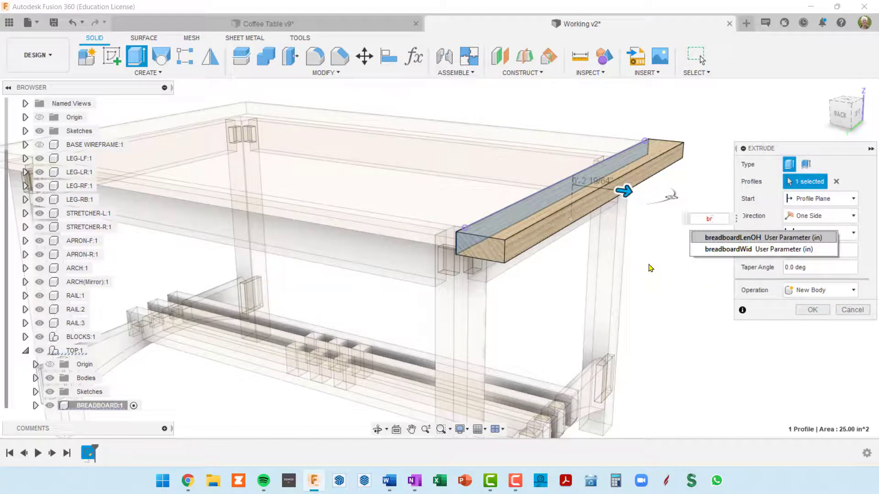
click(723, 250)
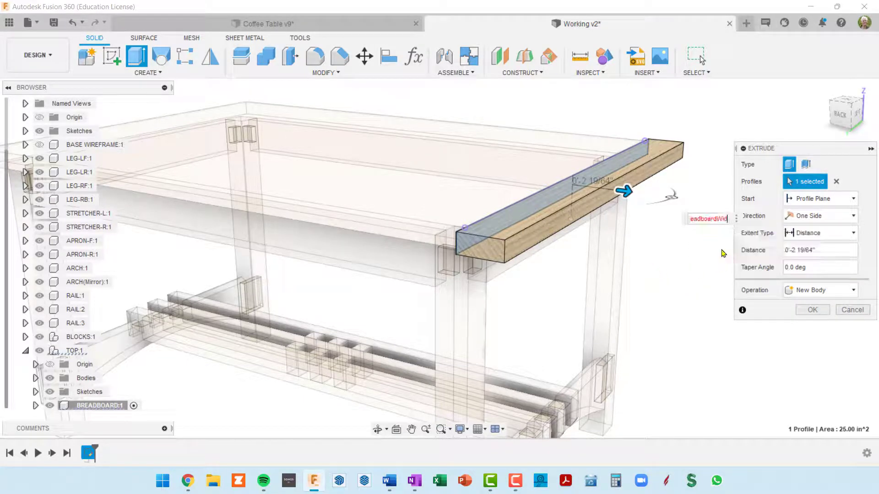
click(808, 314)
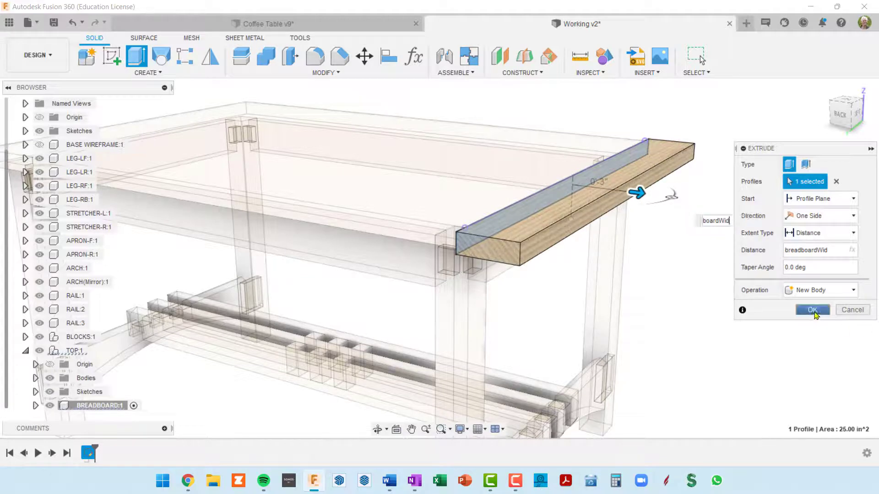
Begin a Distance and Angle chamfer on the breadboard's front end face with a distance of topDepth/2
shift+middle_drag(717, 243, 601, 242)
scroll(601, 242, down, 4)
middle_drag(524, 217, 394, 192)
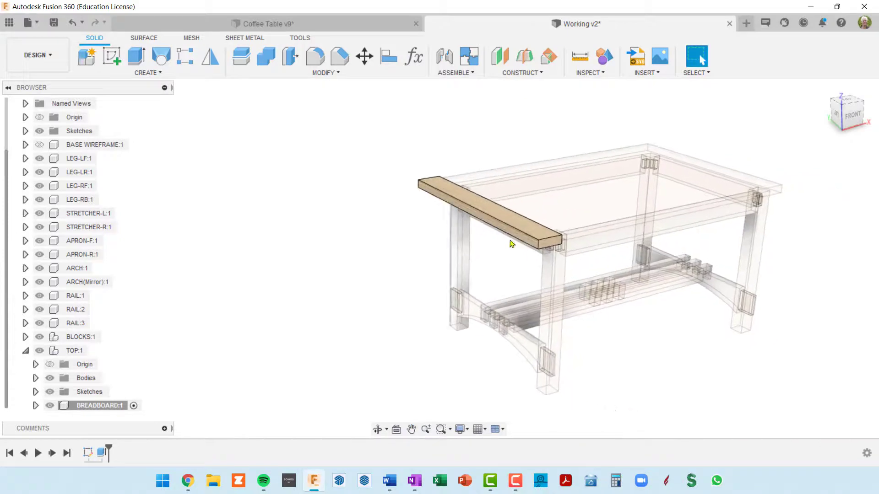
scroll(576, 235, up, 5)
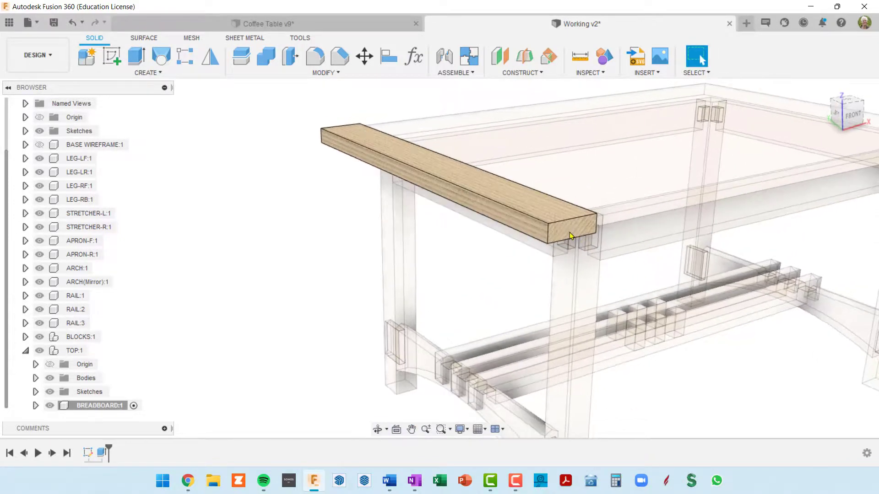
middle_drag(571, 235, 511, 247)
scroll(505, 247, down, 4)
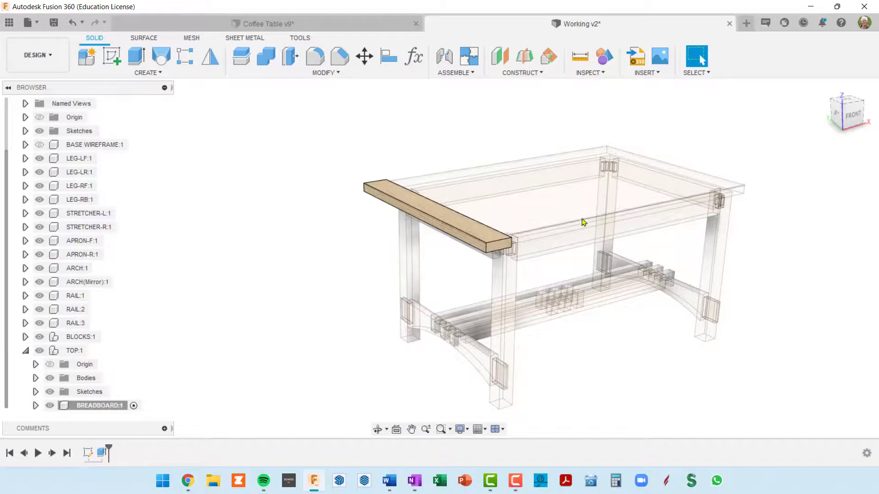
scroll(508, 247, up, 5)
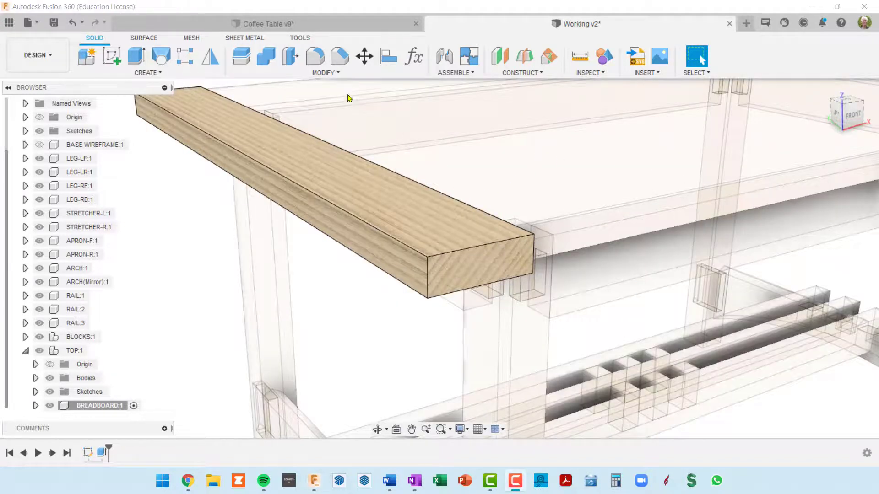
click(340, 57)
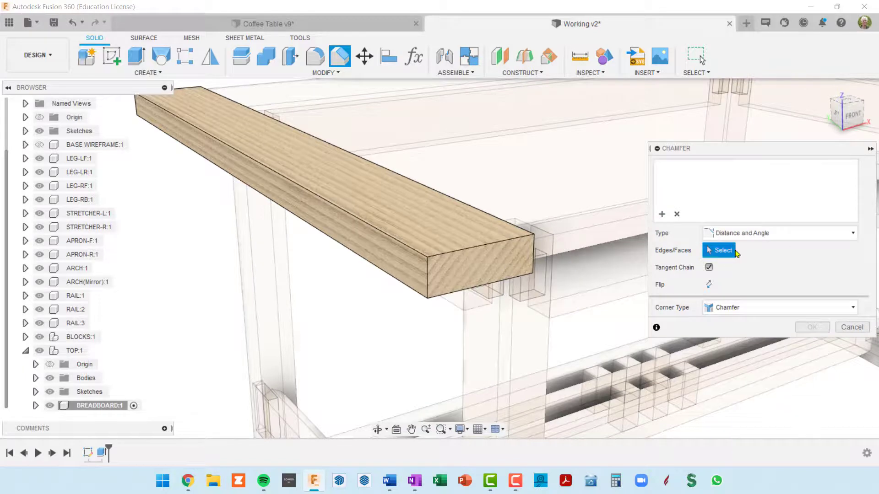
click(479, 273)
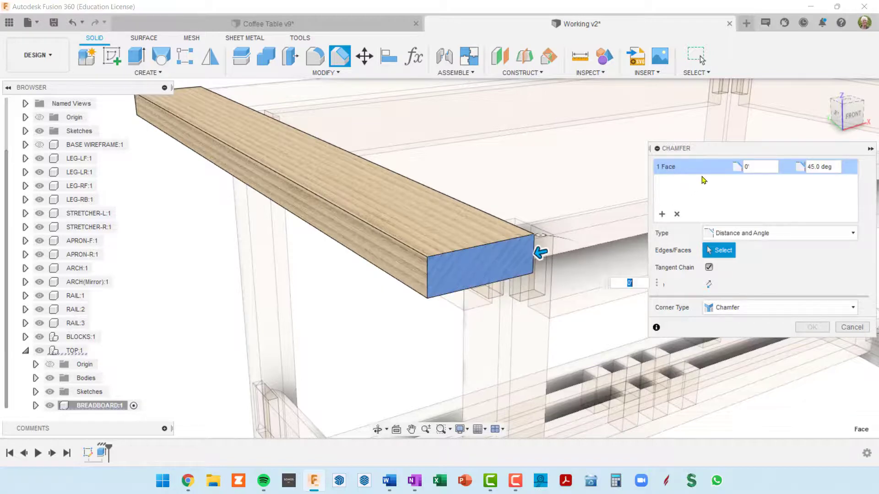
drag(756, 169, 704, 175)
text(top)
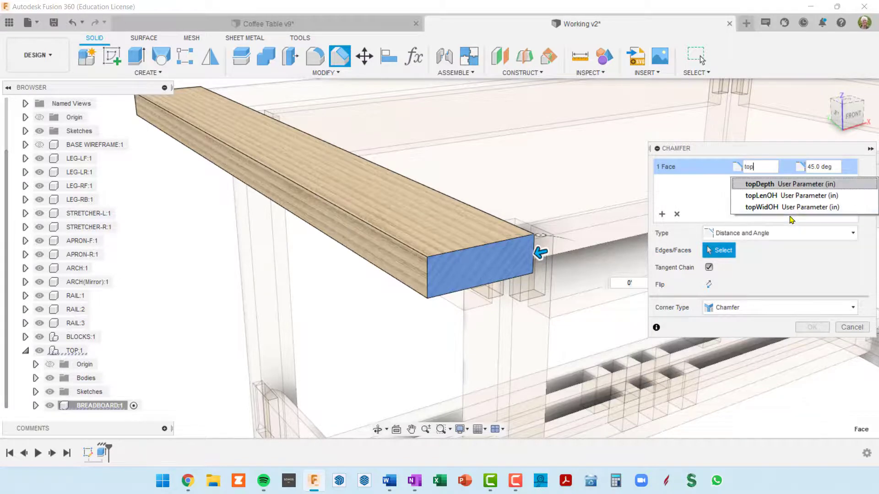
click(784, 184)
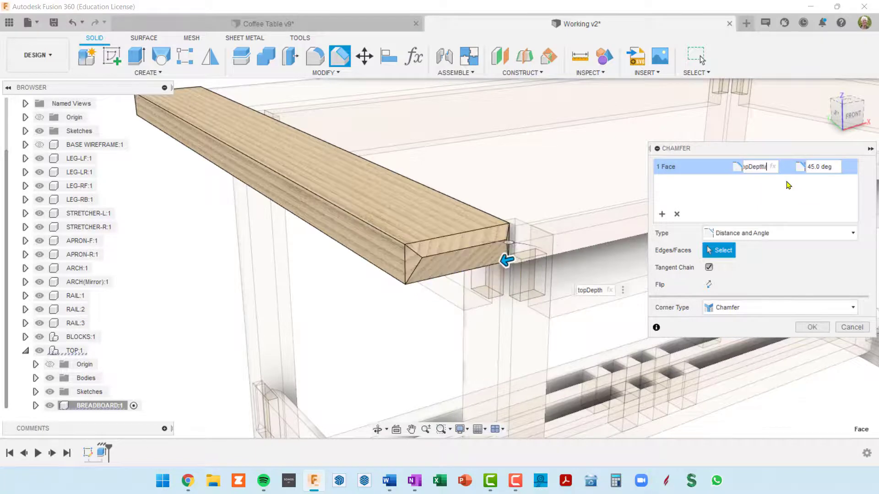
text(/2)
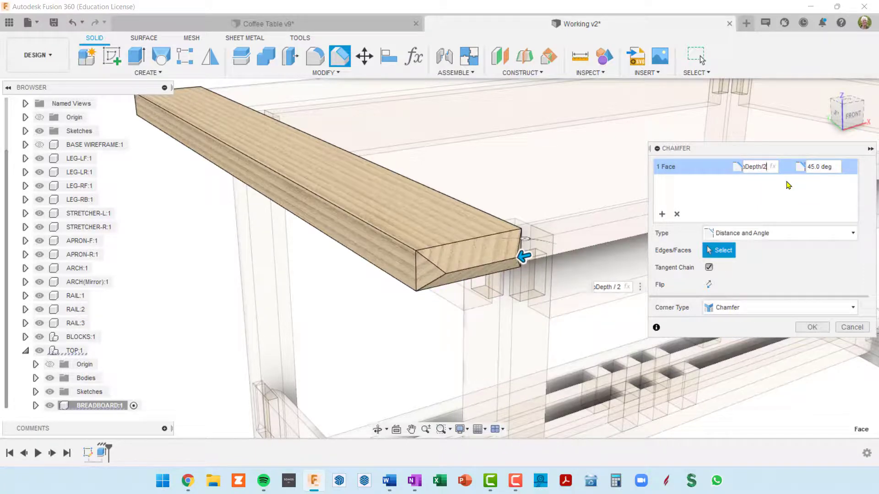
Set the front end face's chamfer angle to 30 degrees
key(Tab)
text(30)
key(shift+Tab)
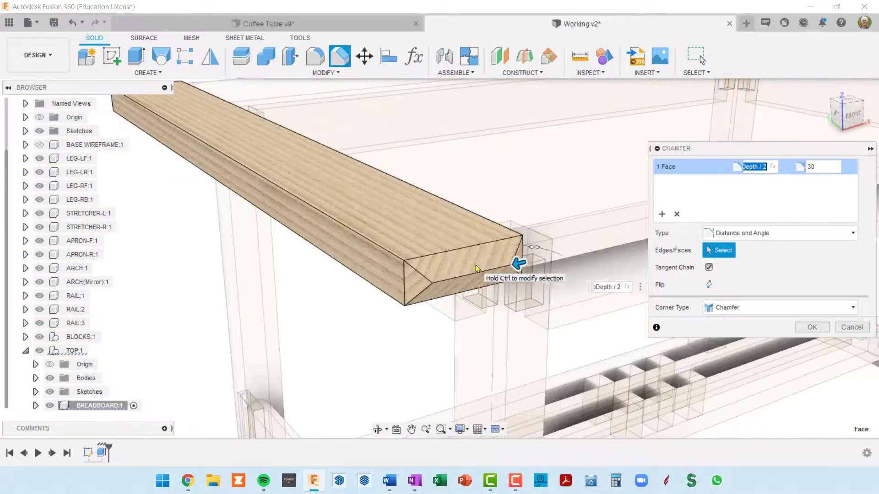
mouse_move(515, 262)
shift+middle_down()
mouse_move(514, 247)
mouse_move(522, 268)
shift+middle_up()
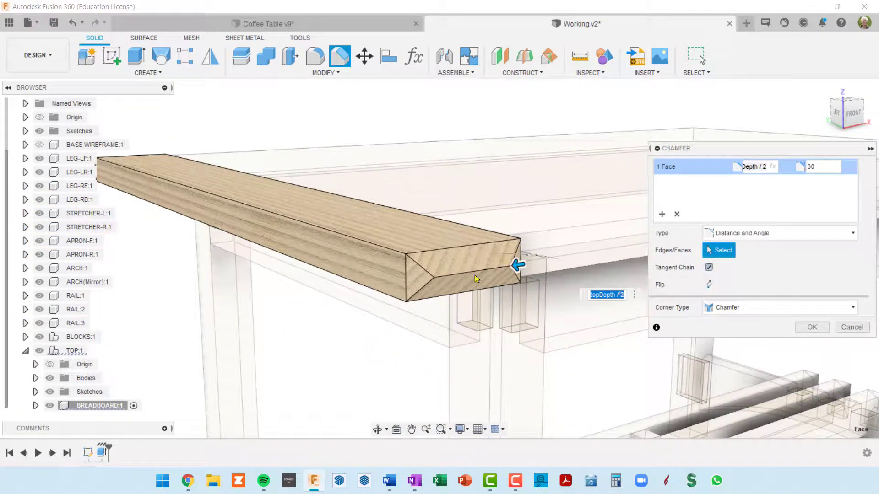
click(800, 330)
Add a second selection set to the chamfer containing the breadboard's back end face
scroll(532, 276, down, 4)
shift+middle_drag(498, 279, 626, 301)
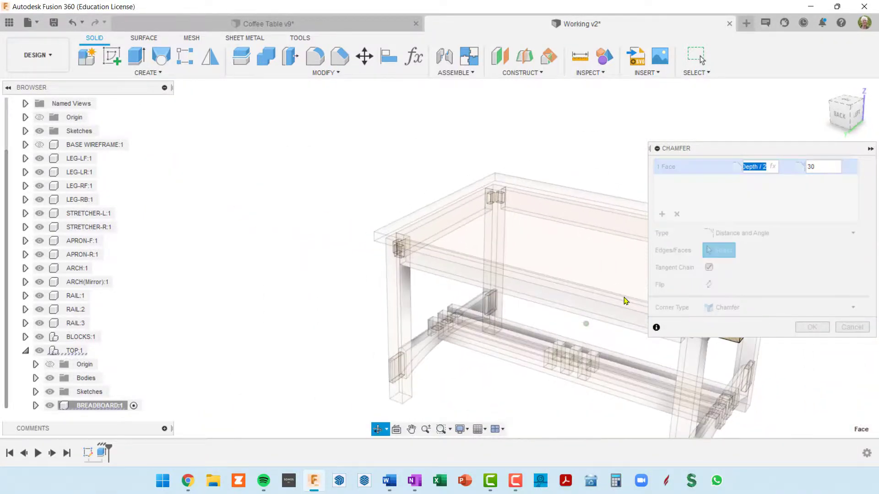
middle_drag(536, 247, 390, 205)
shift+middle_drag(443, 198, 455, 189)
middle_drag(550, 225, 493, 210)
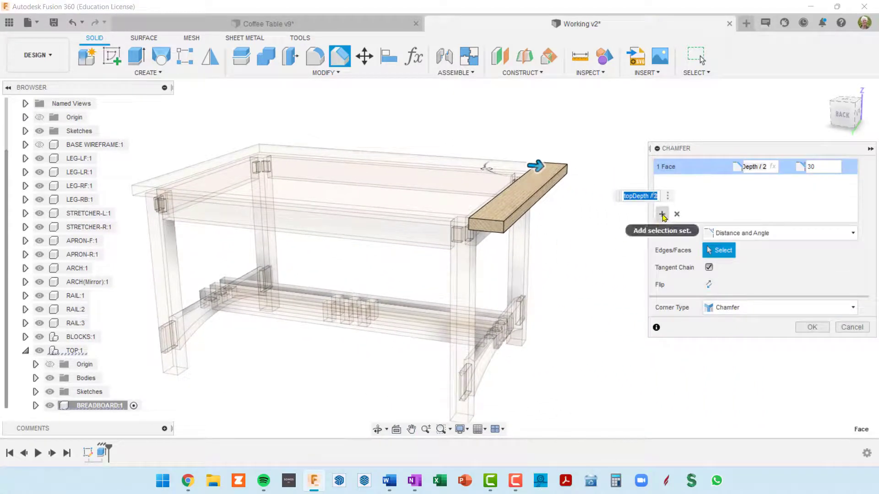
click(663, 215)
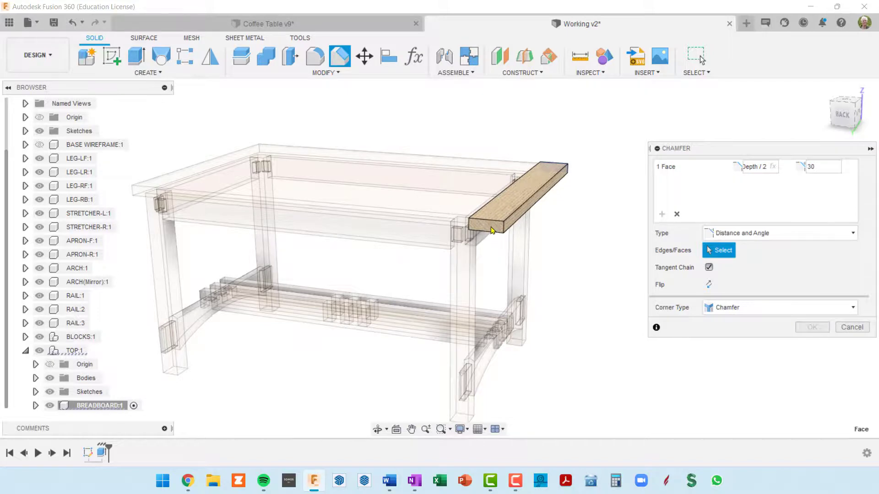
scroll(485, 223, up, 4)
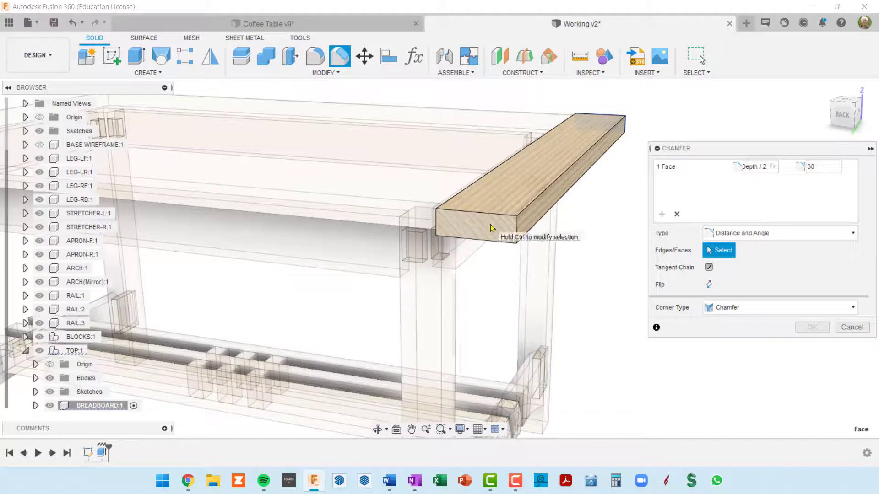
click(490, 225)
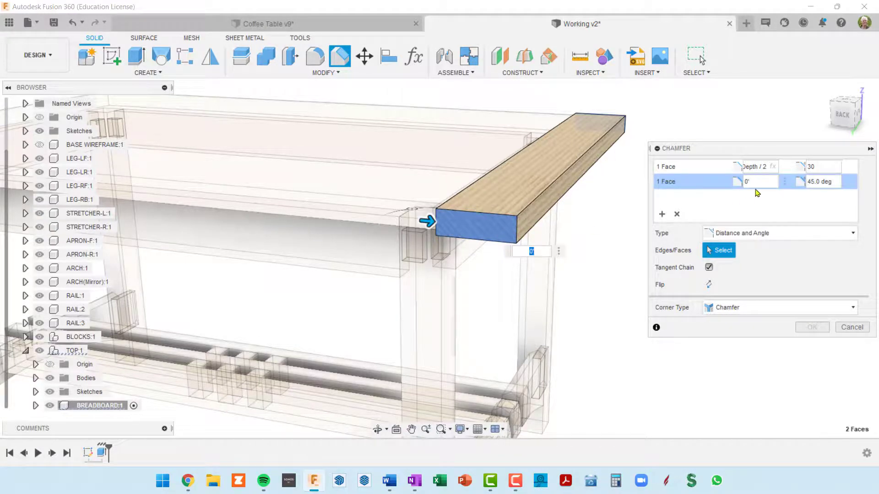
Give the back end face the same topDepth / 2 distance and a 30 degree angle, and complete the chamfer
click(774, 168)
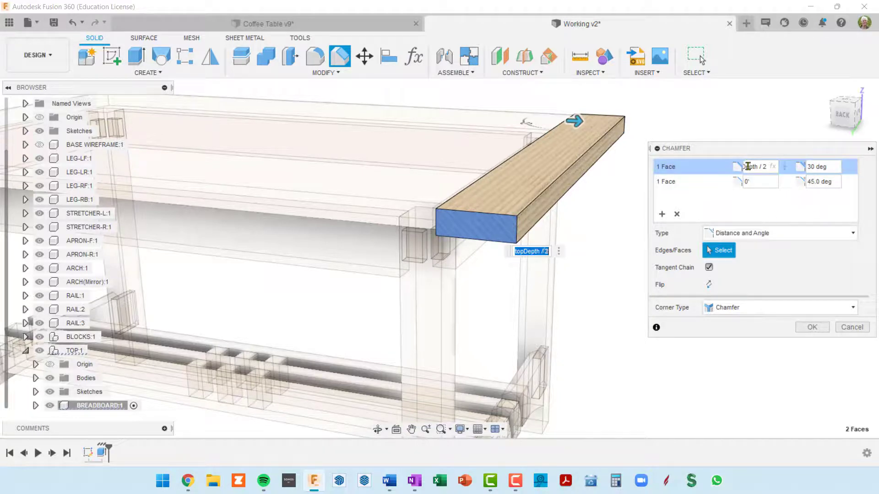
click(746, 167)
key(Home)
key(shift+End)
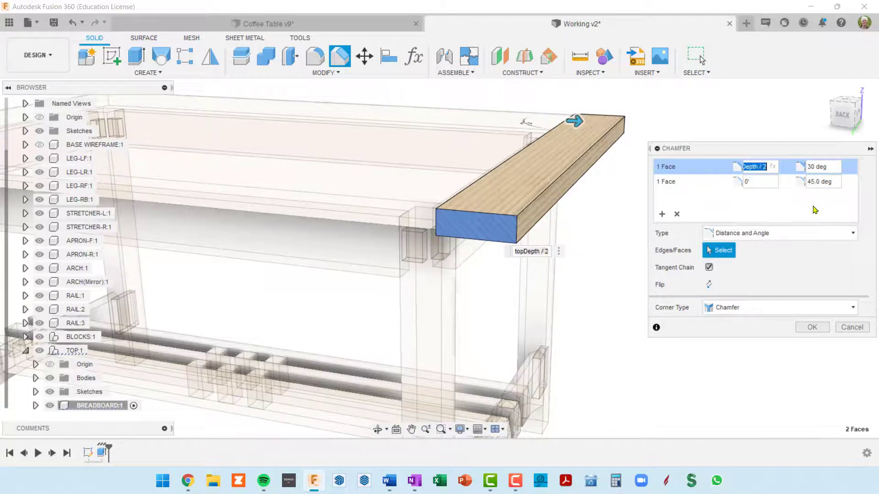
click(747, 183)
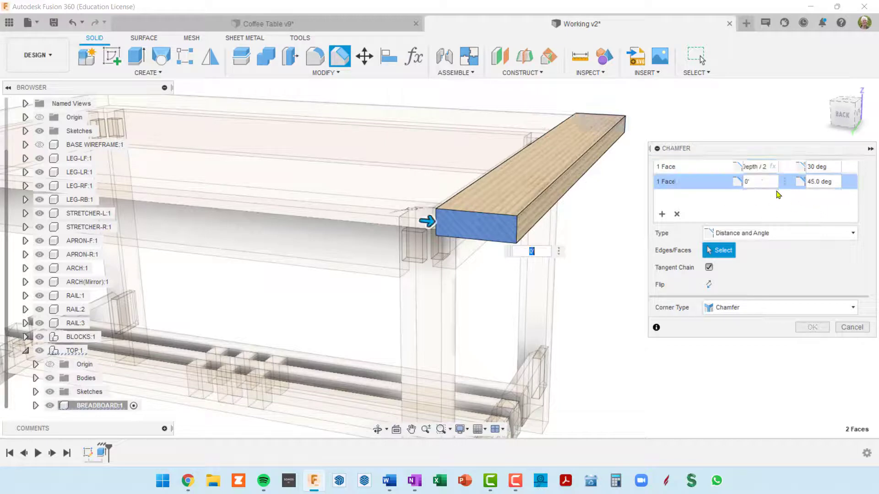
click(751, 181)
text(Depth / 2)
key(Tab)
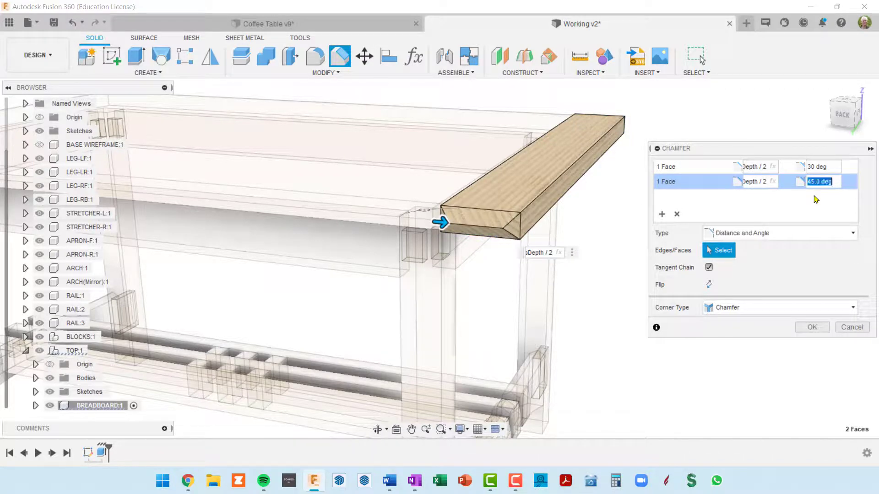
text(30)
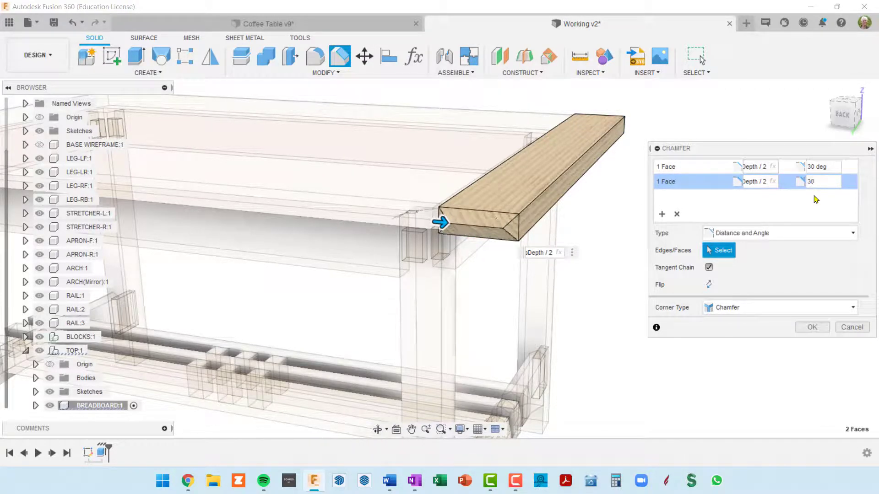
click(813, 329)
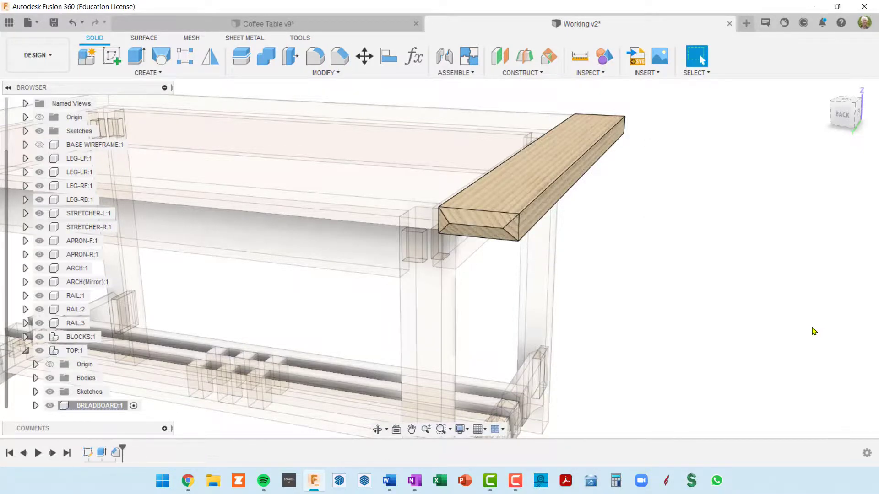
Inspect the chamfered breadboard end together with the whole tabletop, with the TOP component active
shift+middle_drag(667, 261, 407, 143)
scroll(529, 255, down, 5)
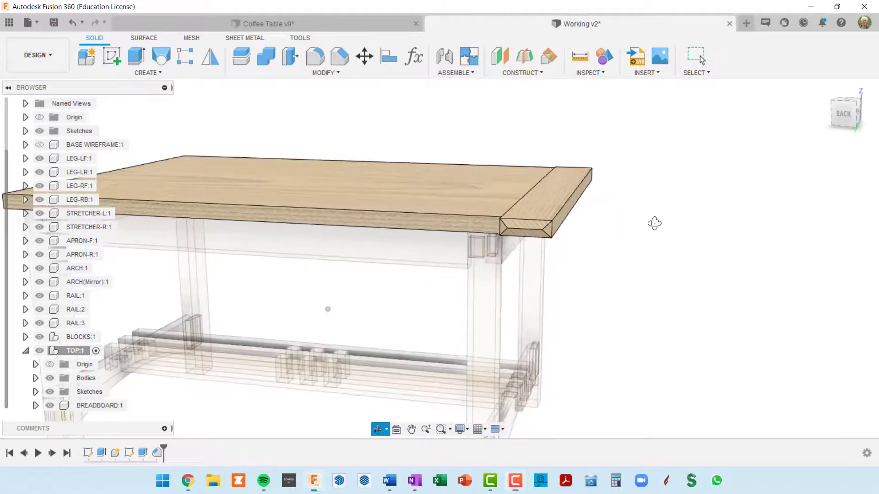
scroll(650, 234, down, 5)
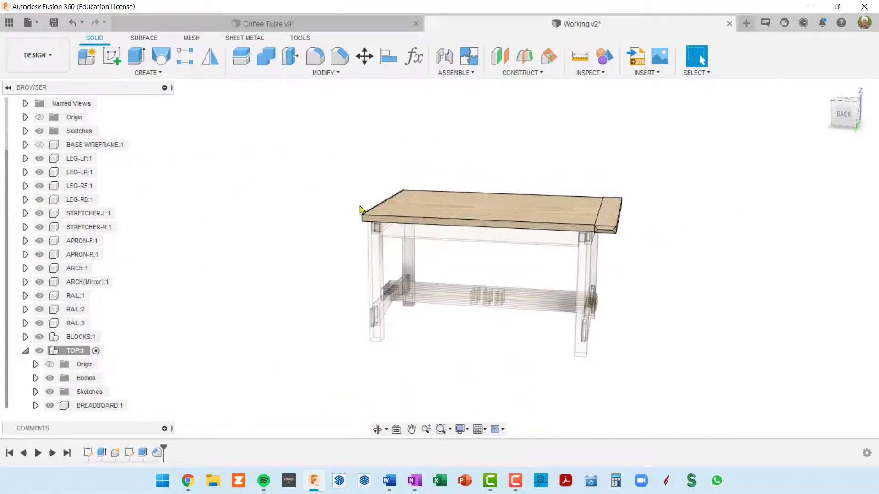
shift+middle_drag(494, 266, 382, 223)
scroll(563, 233, up, 3)
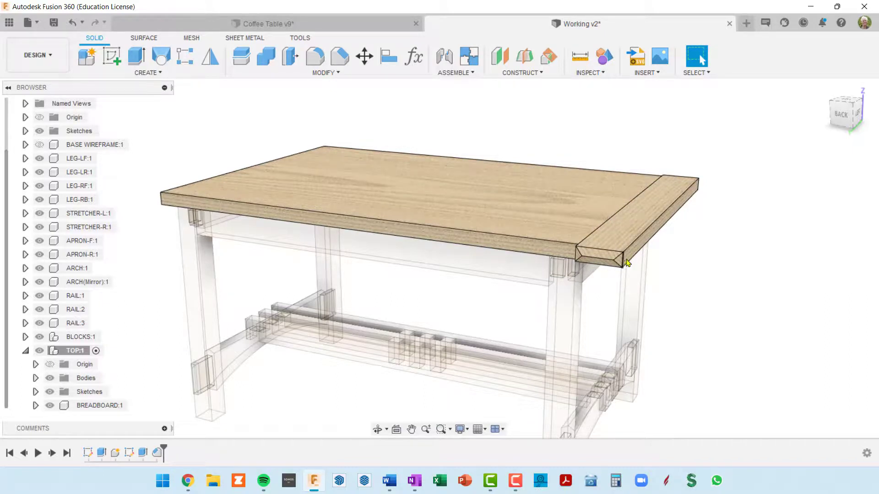
shift+middle_drag(642, 256, 633, 252)
middle_drag(633, 252, 642, 233)
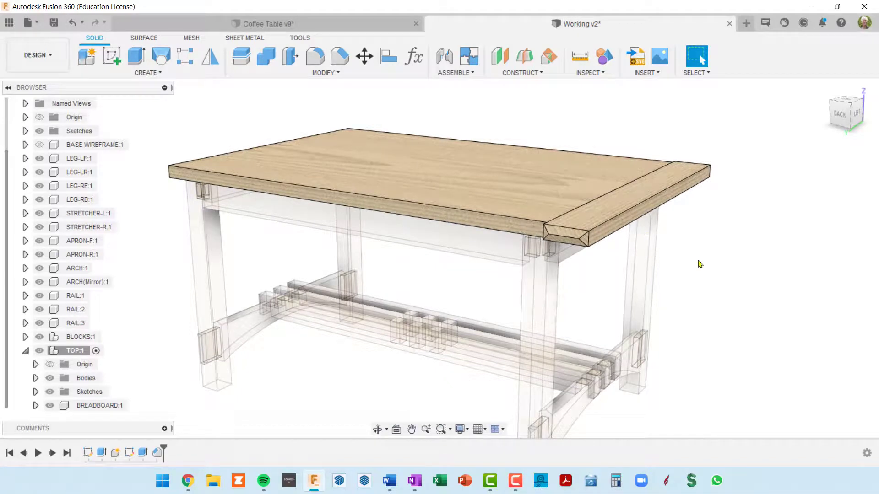
Hide the BREADBOARD component and make the TOP component the active one
click(123, 407)
click(133, 406)
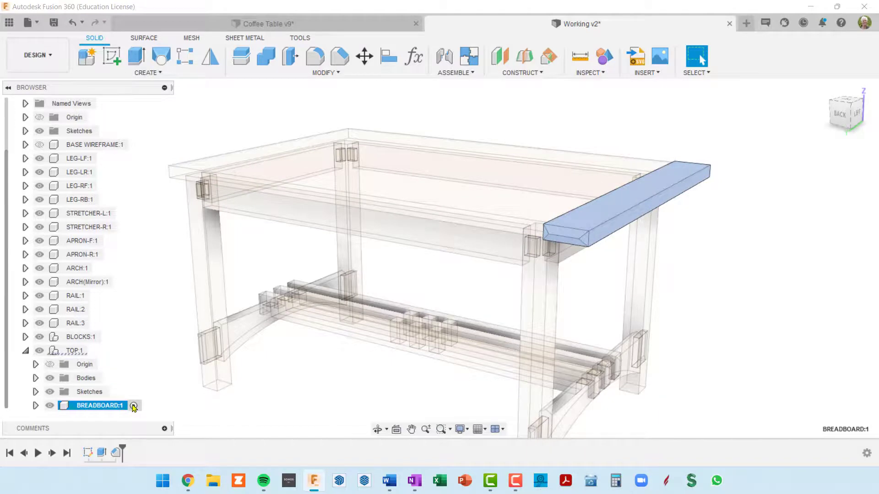
click(50, 405)
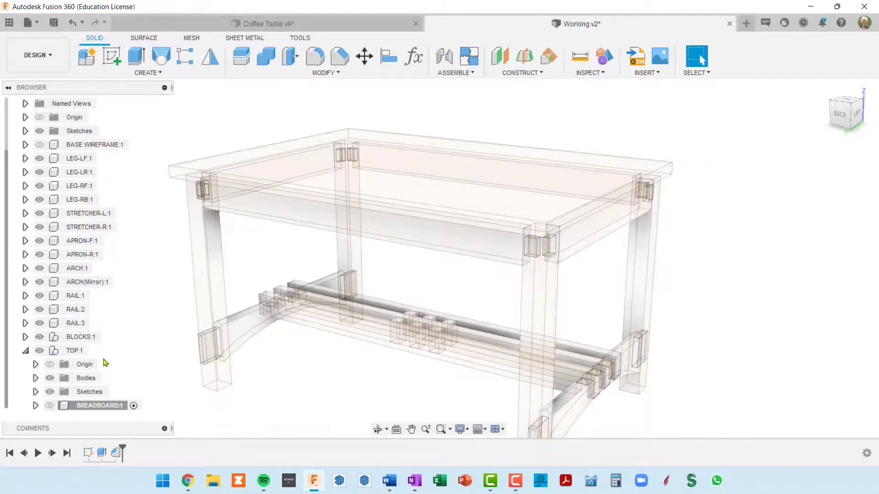
click(64, 351)
click(90, 356)
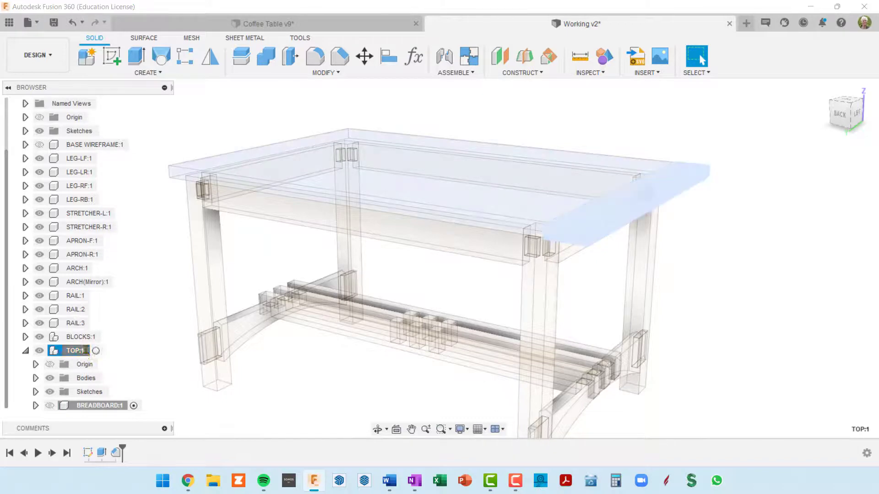
click(95, 351)
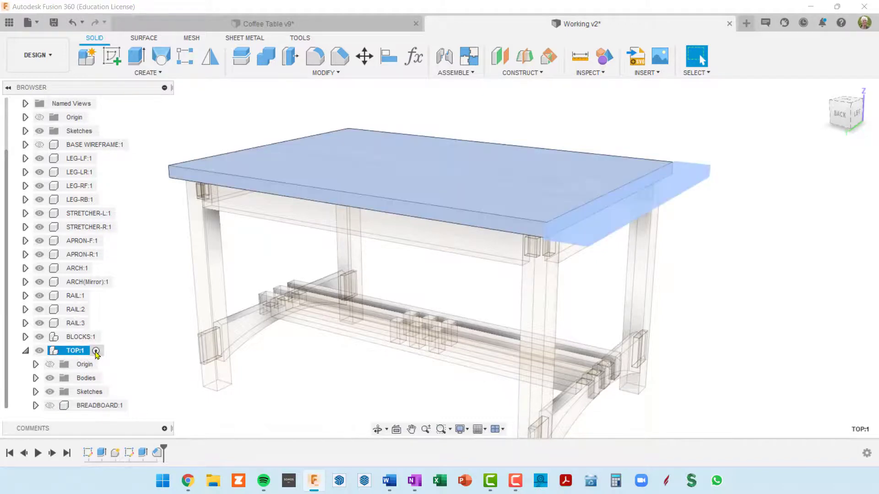
Start a sketch on the end face of the tabletop where the hidden breadboard sits
click(764, 244)
shift+middle_drag(754, 245, 643, 237)
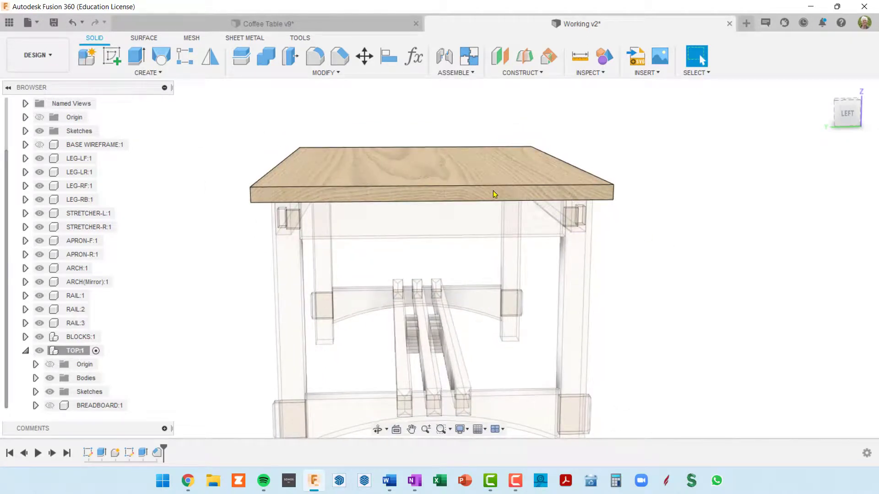
scroll(504, 199, down, 4)
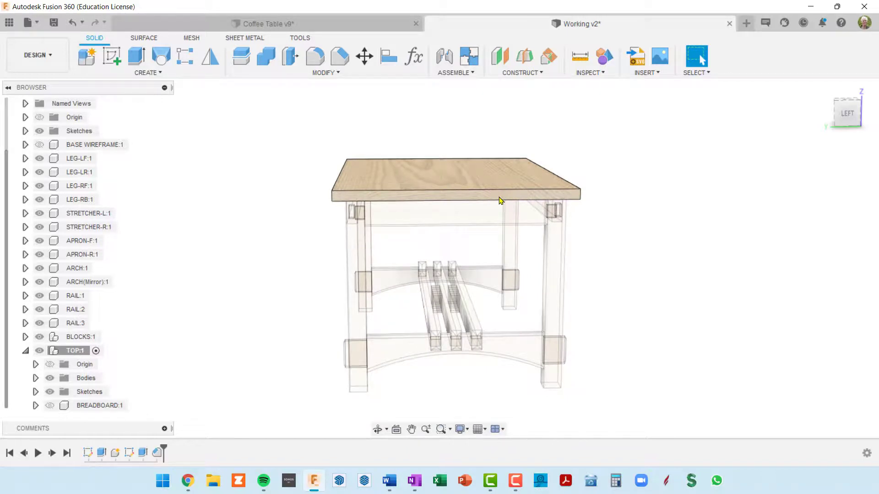
click(95, 351)
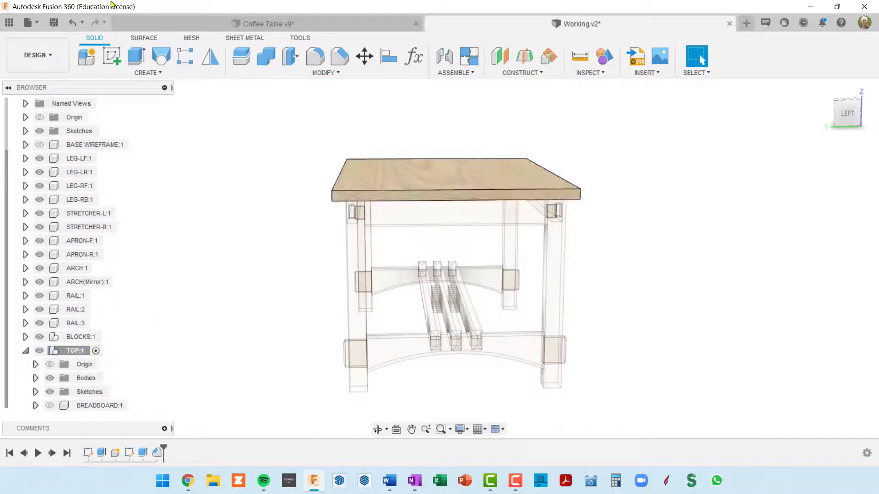
click(445, 198)
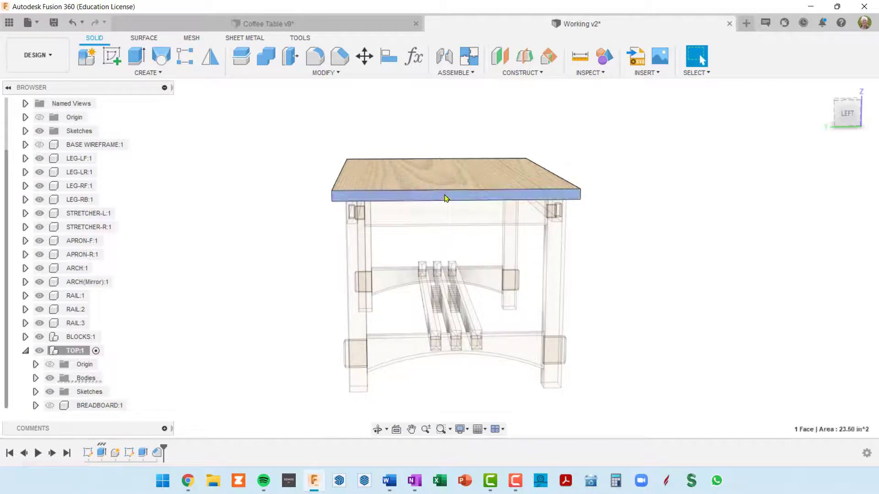
click(106, 61)
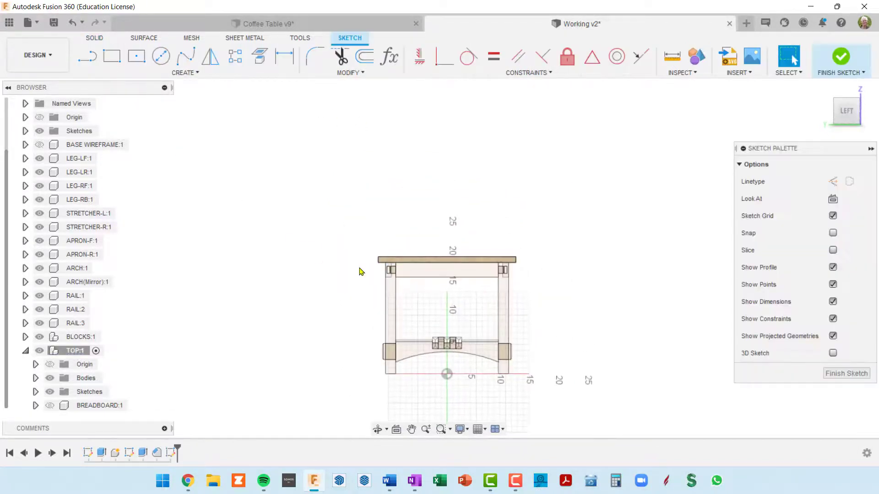
scroll(462, 264, up, 3)
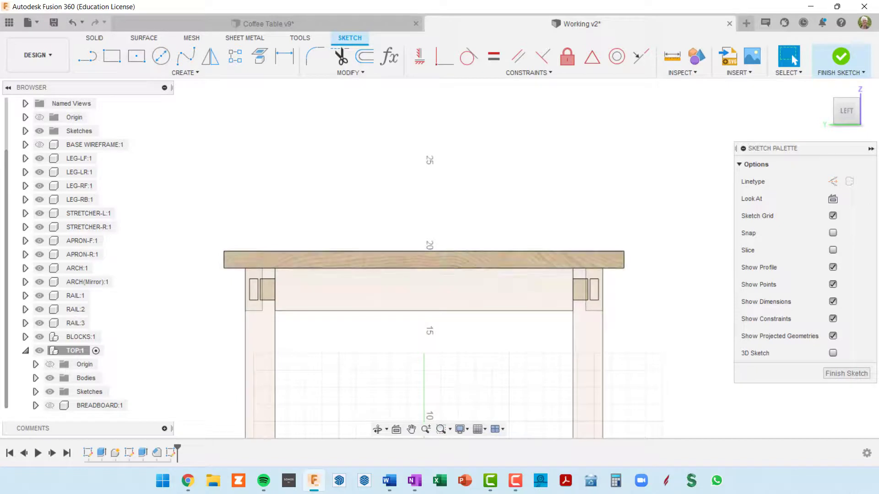
key(alt+Tab)
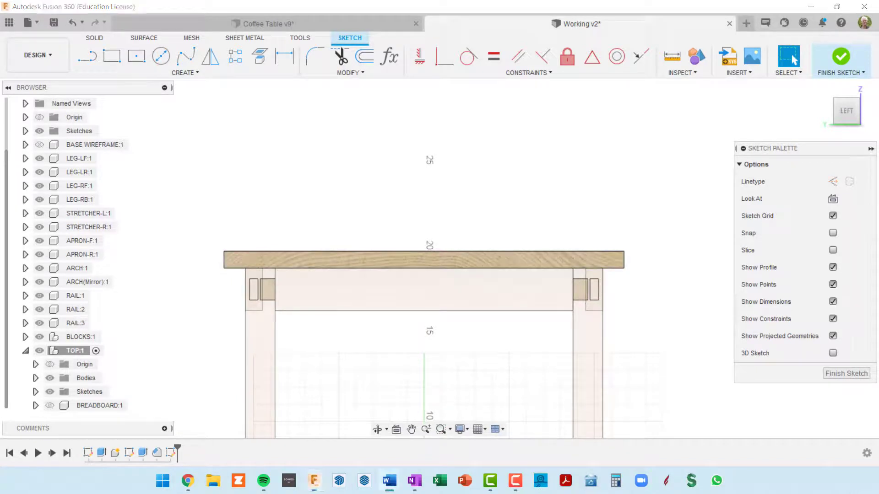
click(112, 56)
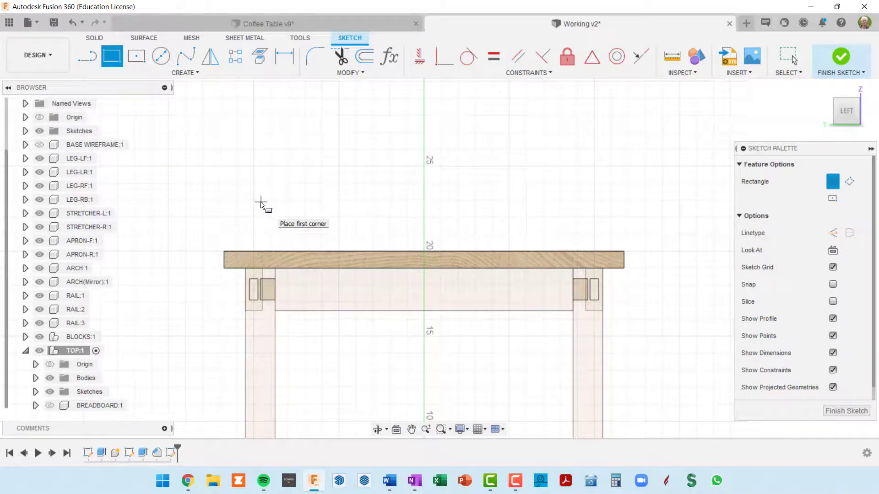
click(261, 202)
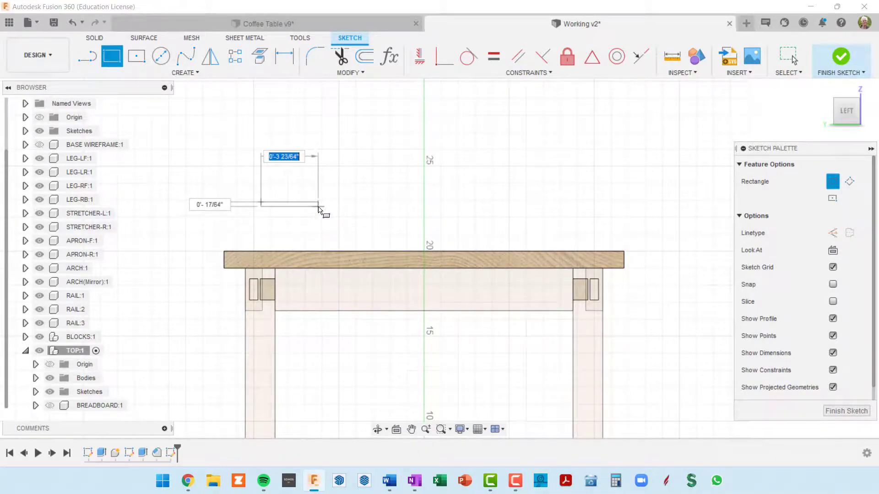
key(Escape)
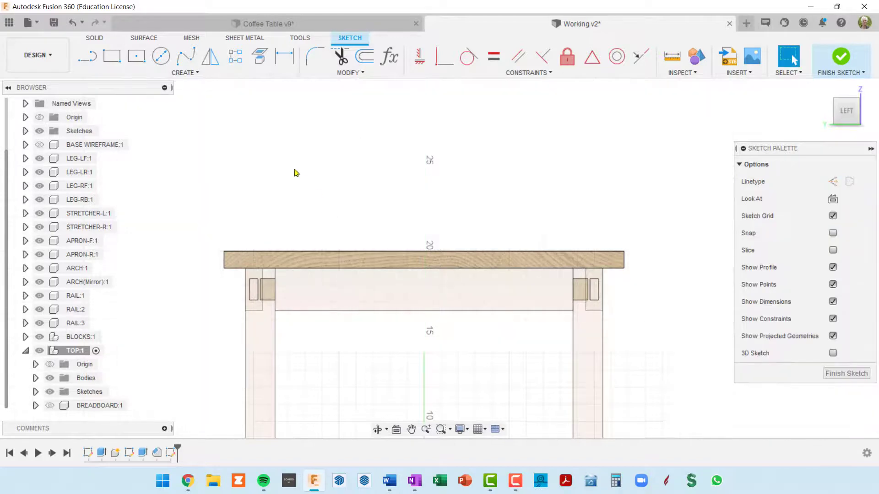
Sketch a center rectangle about 12 1/2 in wide and 1 1/2 in high in the empty area above the tabletop's end
click(136, 57)
click(286, 182)
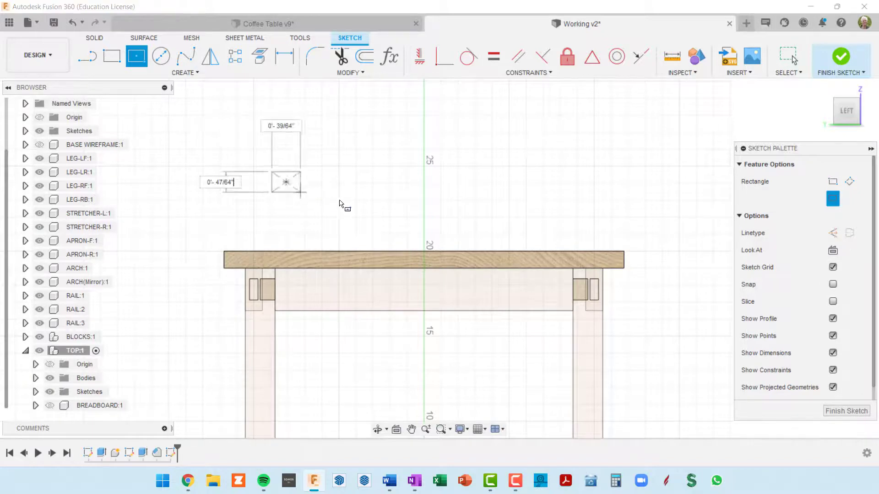
click(393, 196)
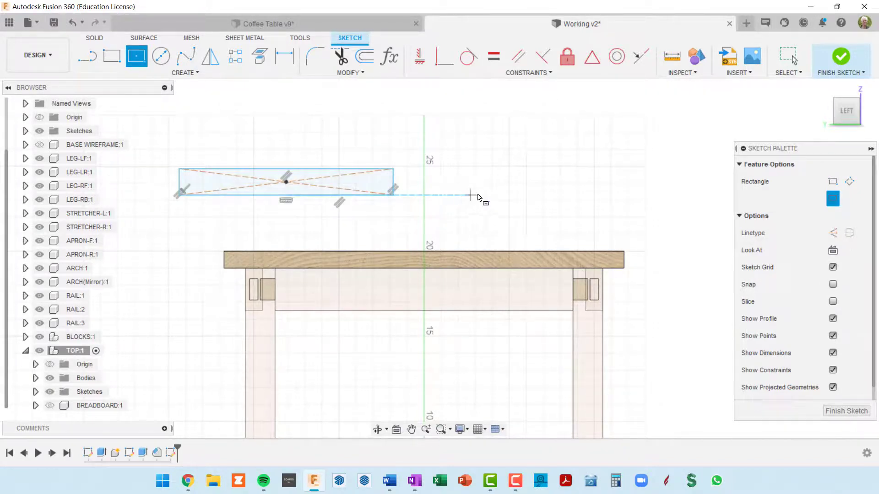
key(Escape)
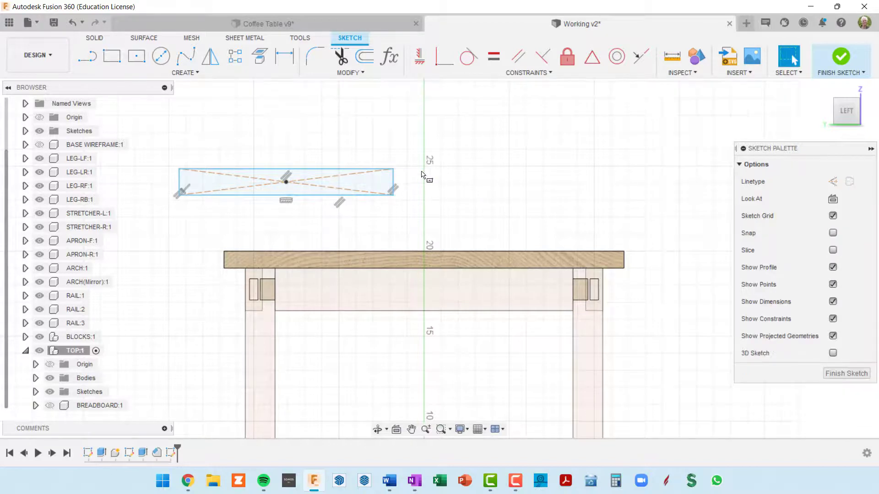
Dimension the rectangle's height as topDepth/2
key(d)
click(392, 187)
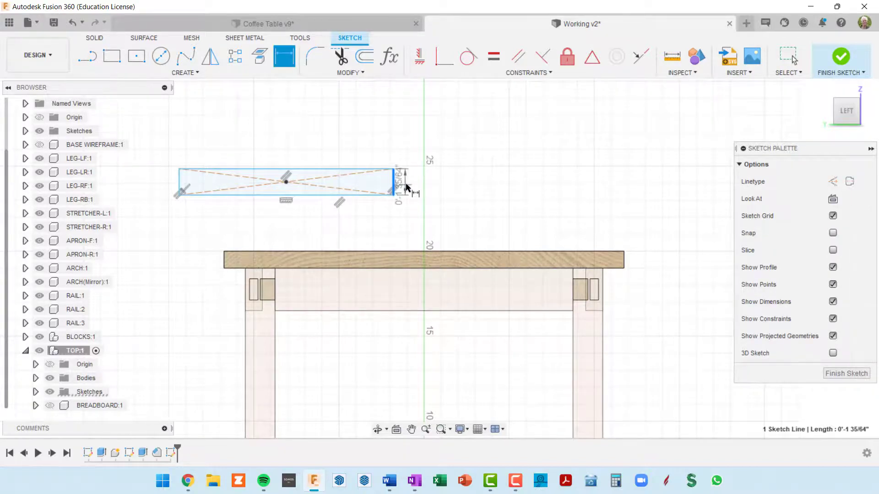
click(431, 179)
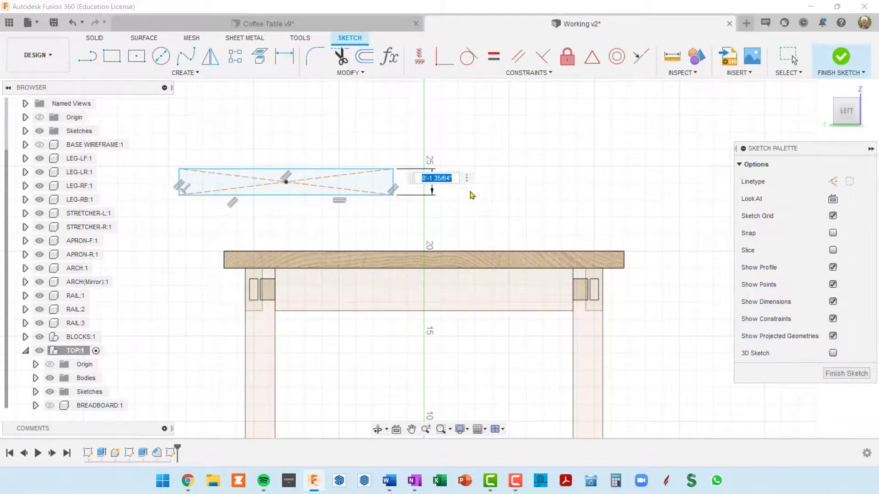
text(top)
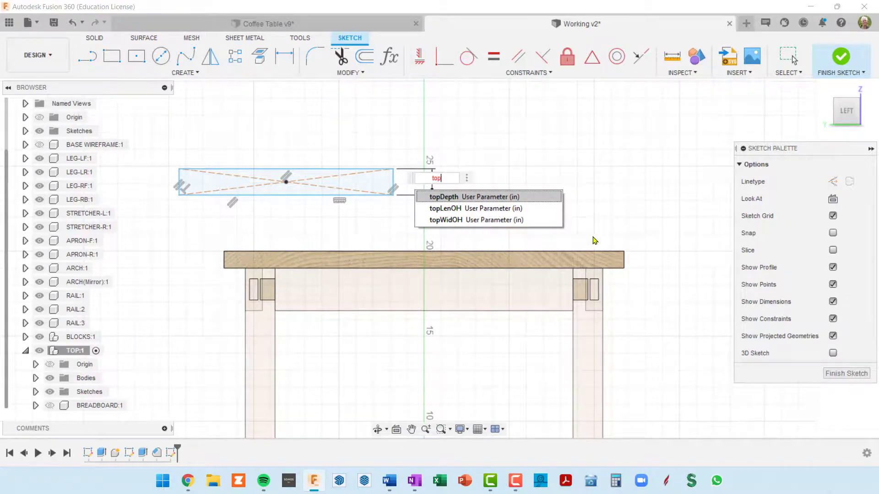
click(484, 197)
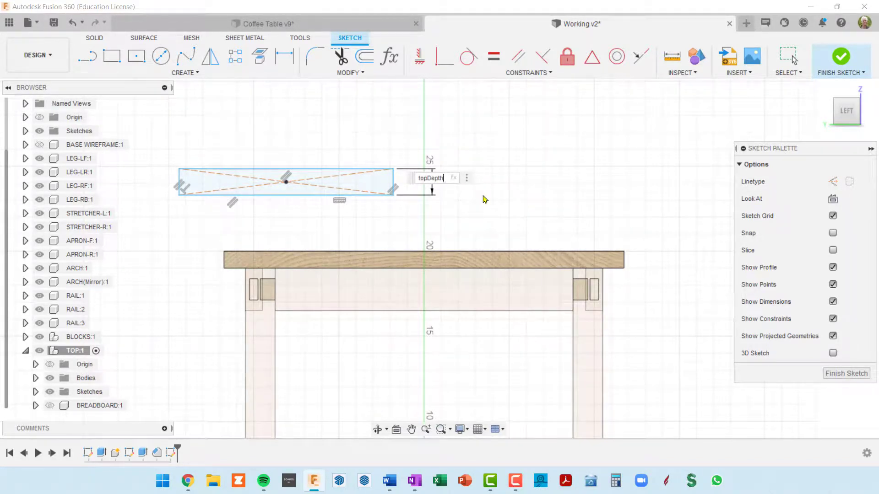
text(/2)
key(Return)
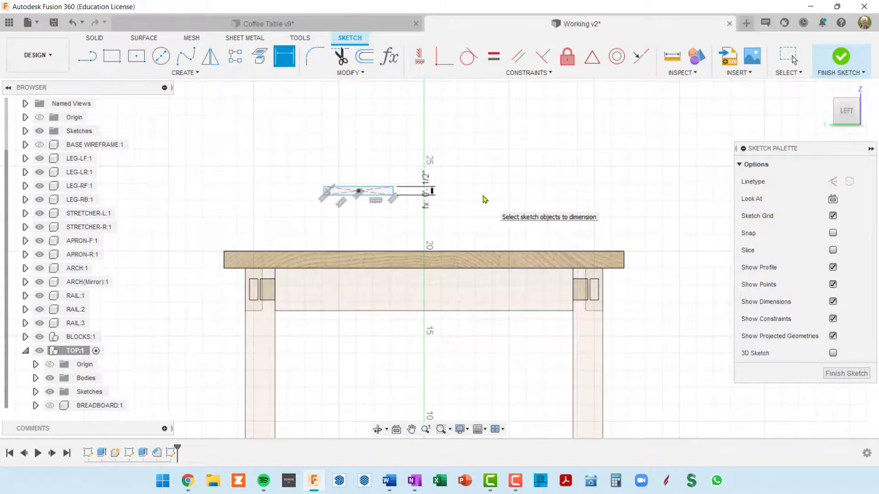
Dimension the rectangle's width with the baseDep user parameter
scroll(353, 191, up, 2)
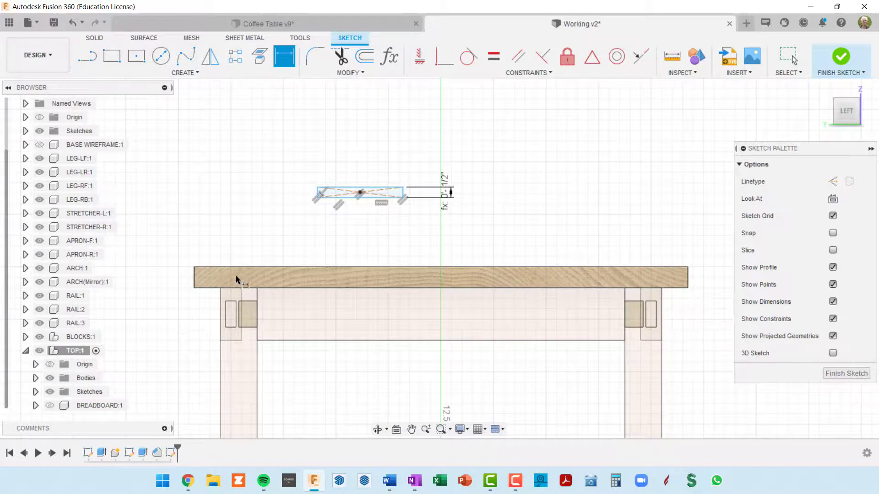
click(375, 188)
click(371, 161)
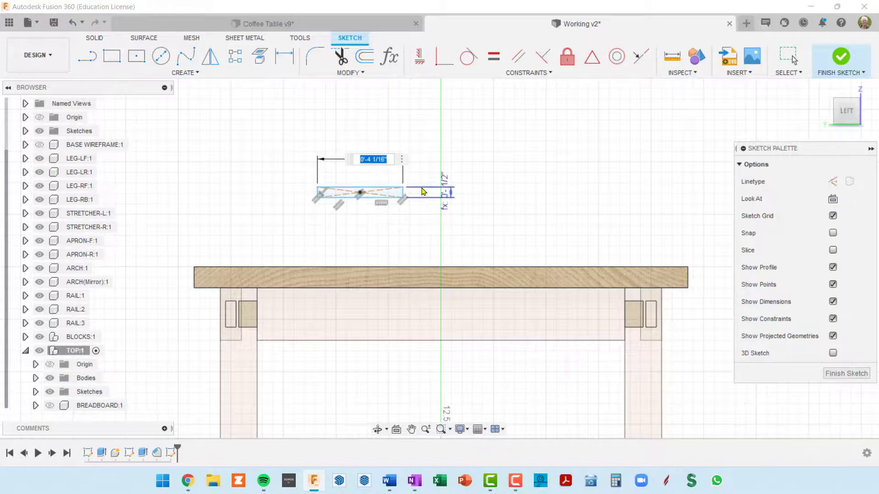
text(bas)
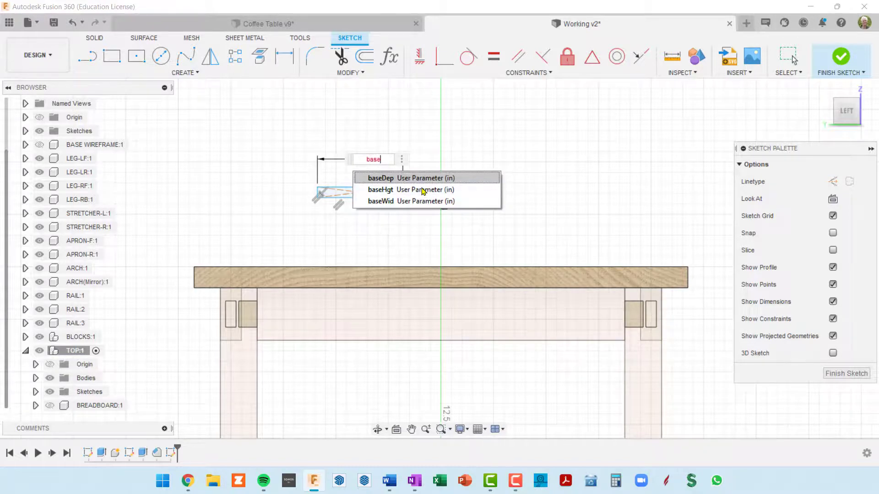
text(e)
click(406, 178)
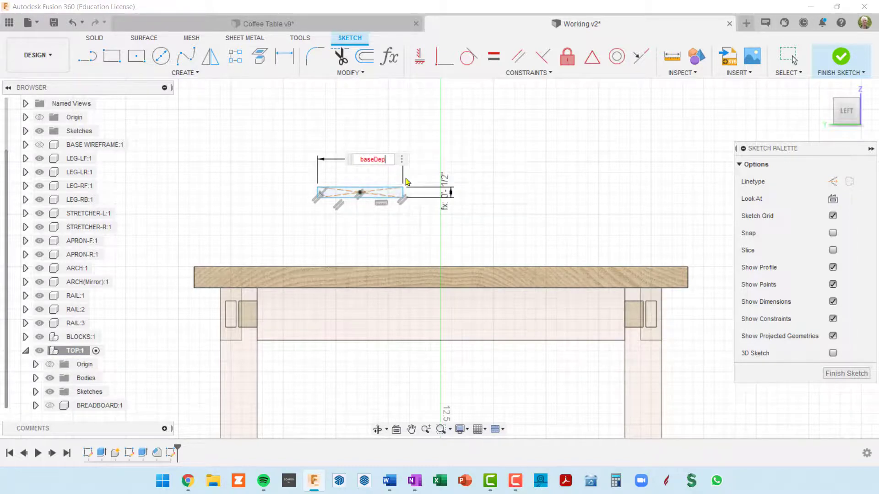
key(Return)
key(Return)
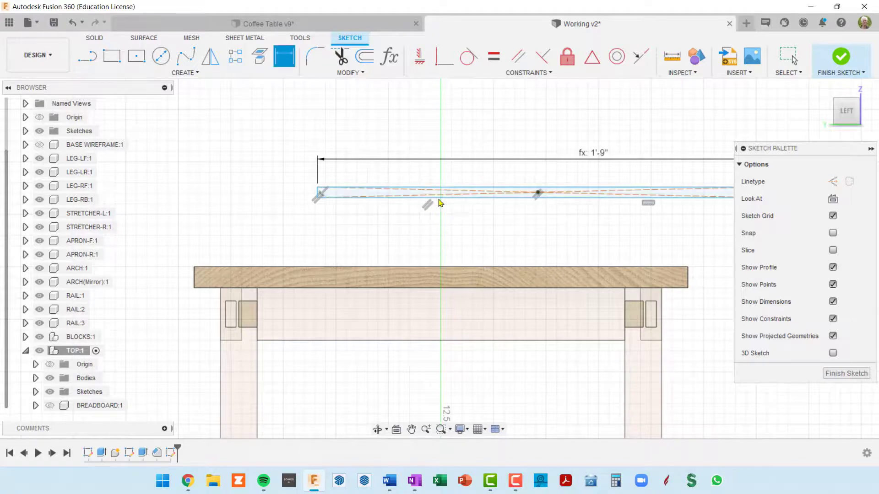
Select all four sides of the rectangle and move it closer to the tabletop, roughly centered above its end face
scroll(512, 175, down, 3)
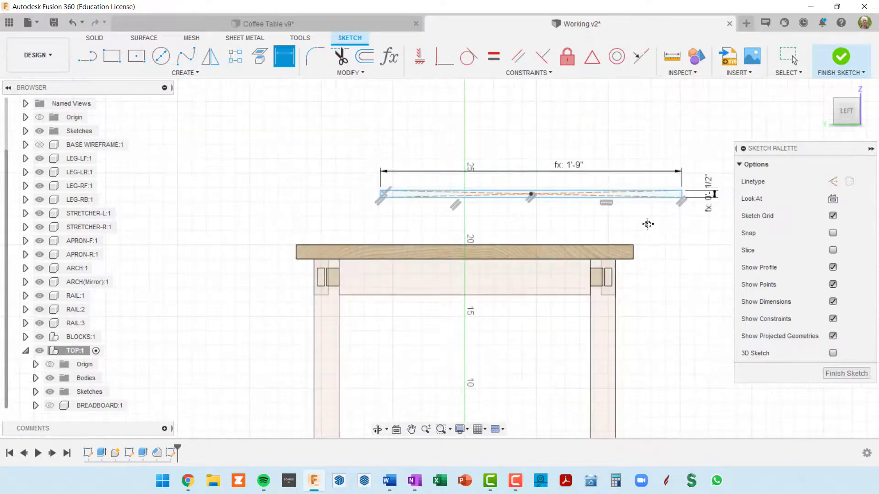
middle_drag(647, 222, 576, 247)
key(Escape)
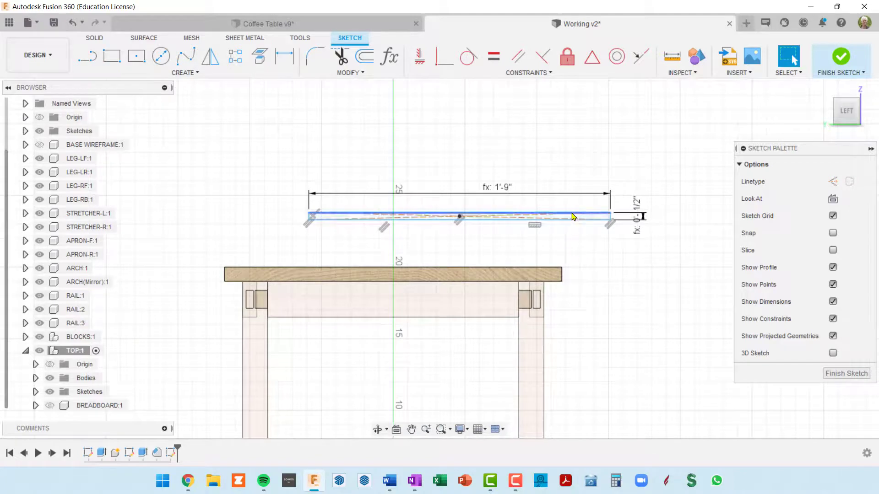
double_click(570, 216)
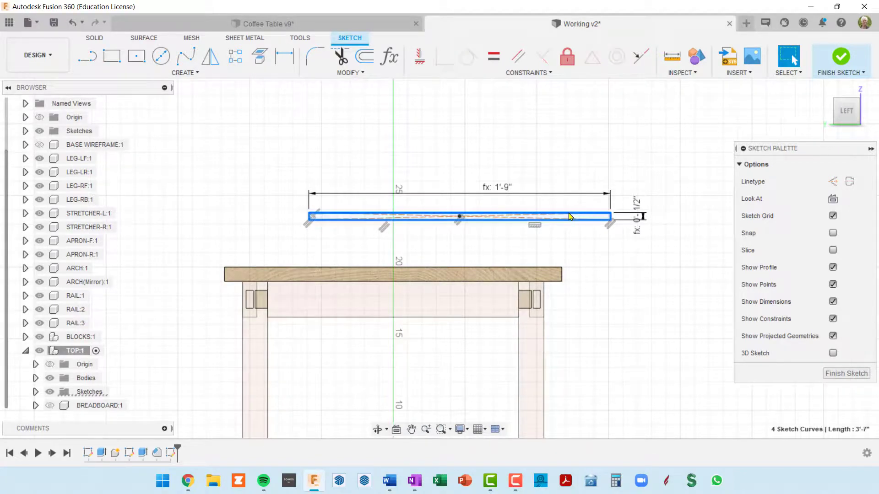
mouse_move(569, 216)
mouse_down()
mouse_move(503, 273)
mouse_move(500, 232)
mouse_up()
scroll(430, 257, up, 1)
scroll(430, 257, up, 1)
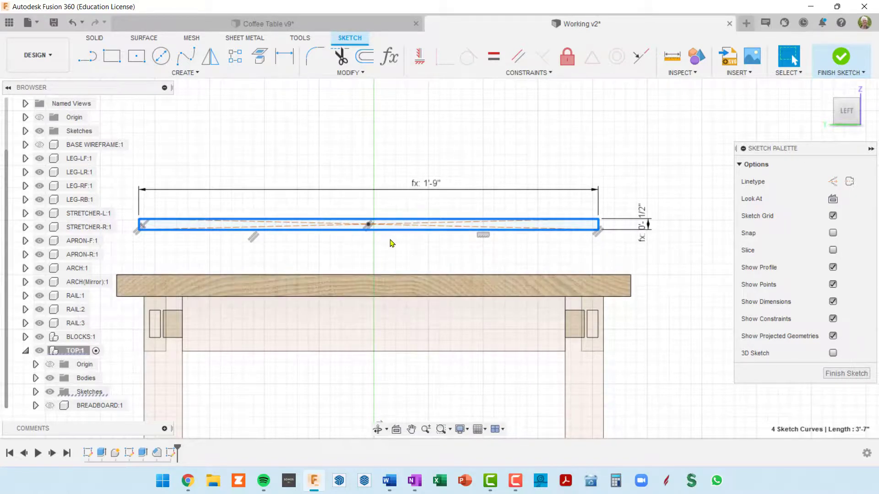
Draw a vertical line across the thickness of the tabletop's end face, from its upper edge's midpoint to the lower edge
middle_drag(393, 245, 420, 200)
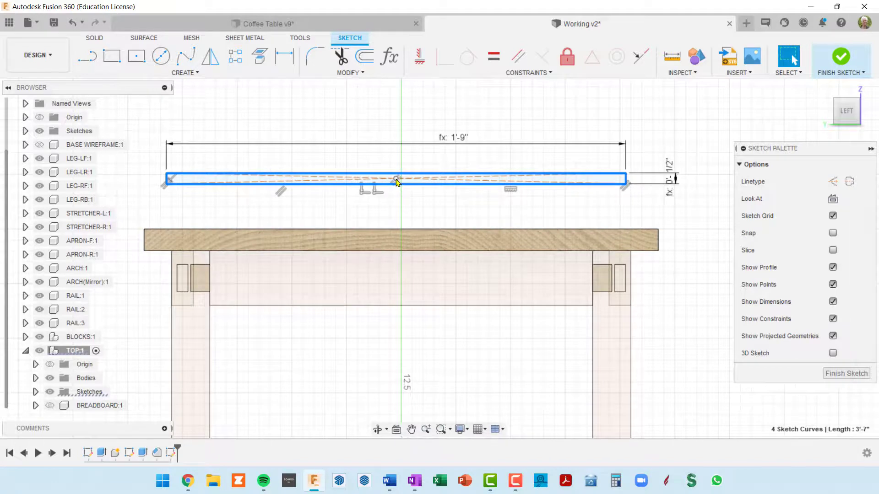
click(87, 56)
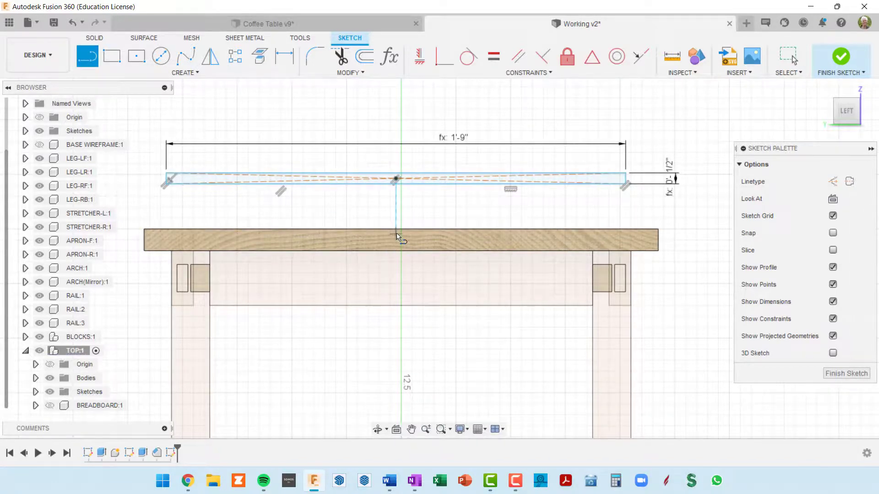
scroll(399, 237, up, 2)
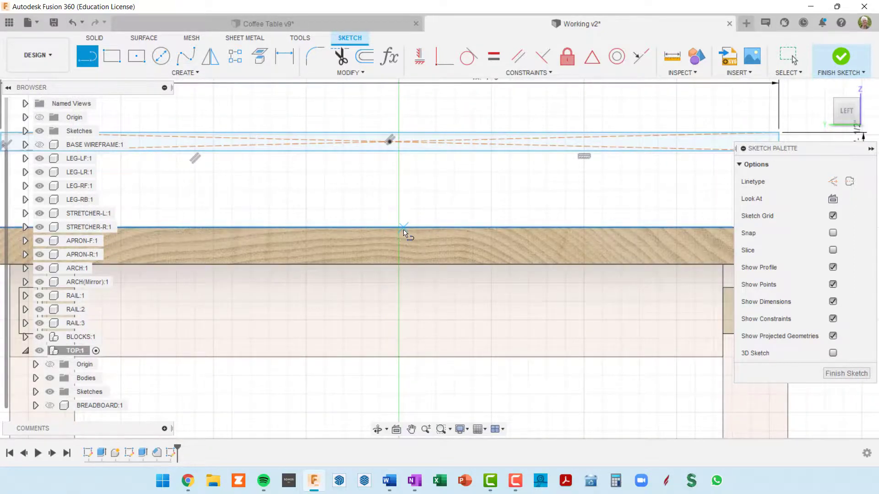
scroll(401, 233, down, 1)
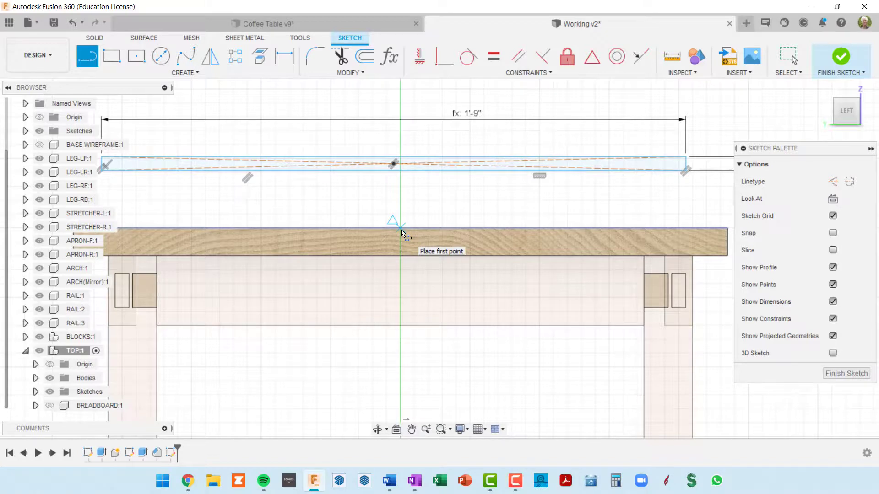
click(401, 230)
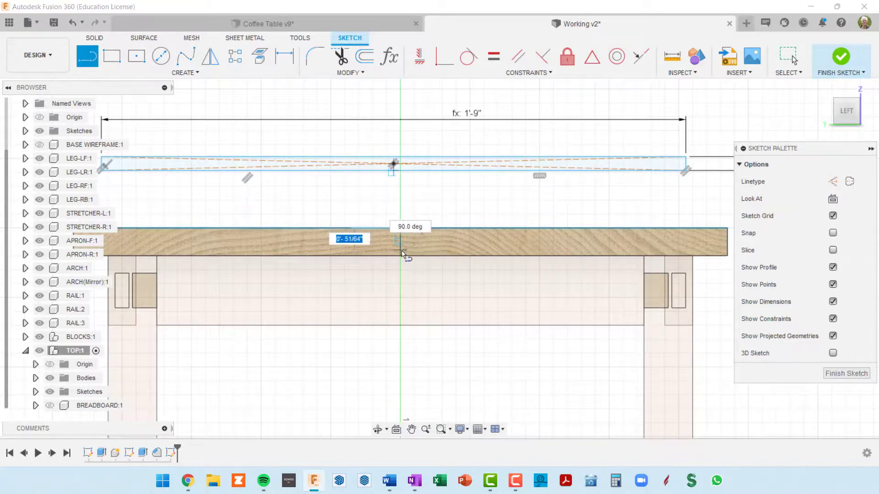
click(401, 256)
scroll(403, 256, up, 1)
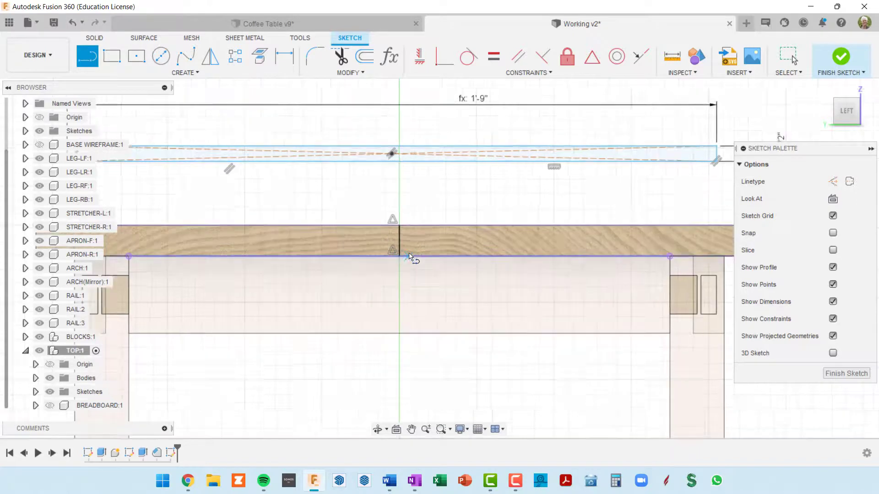
scroll(411, 257, up, 2)
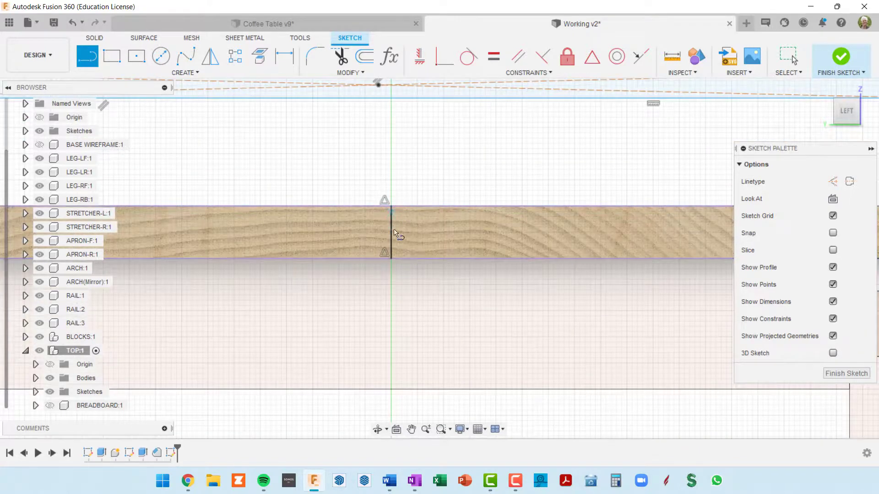
scroll(404, 237, down, 1)
scroll(405, 241, down, 1)
scroll(412, 238, down, 1)
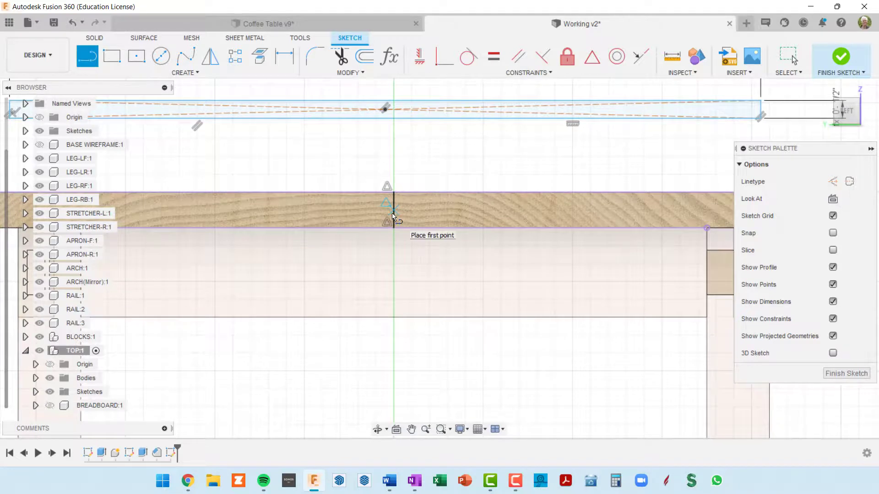
scroll(402, 156, up, 1)
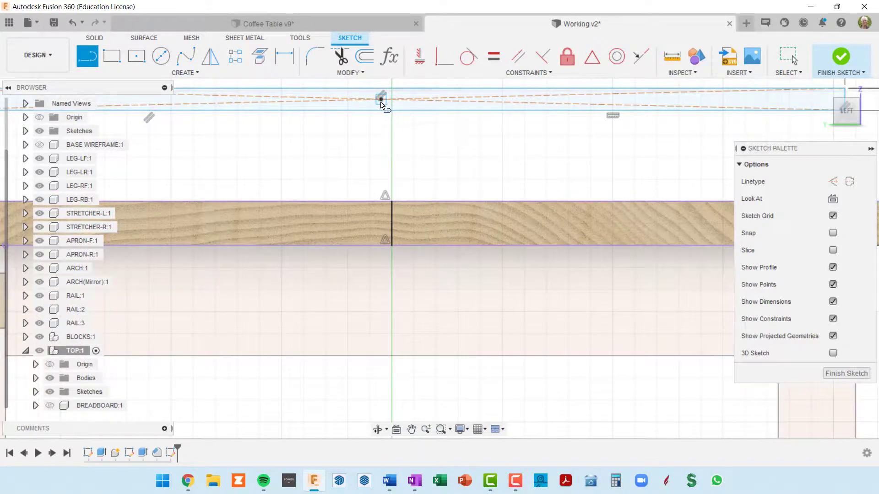
scroll(403, 138, down, 2)
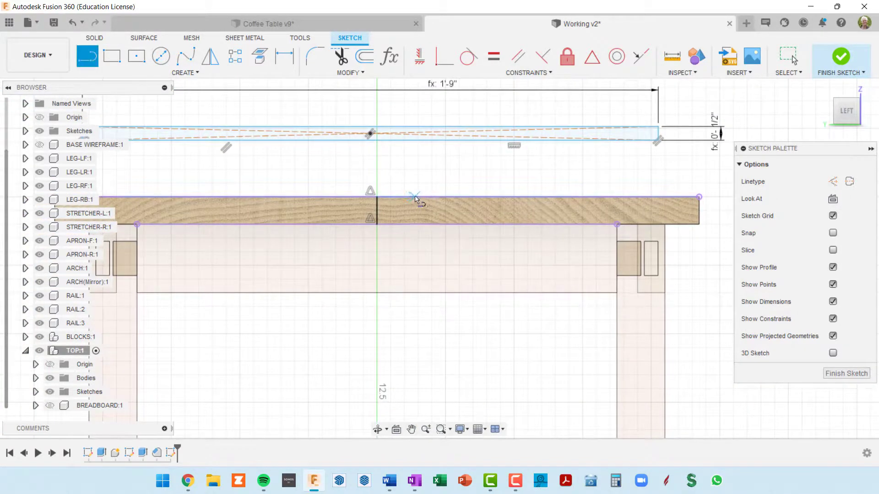
key(Escape)
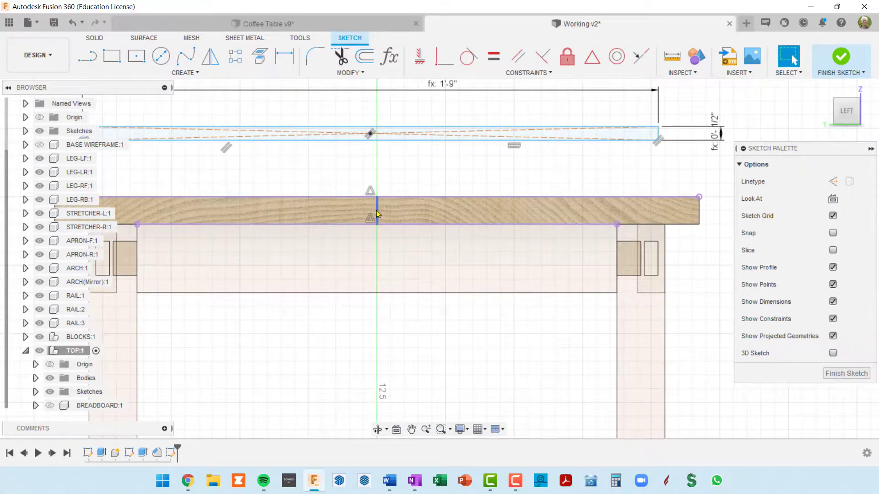
Convert the vertical line on the tabletop's end face to construction geometry
click(376, 210)
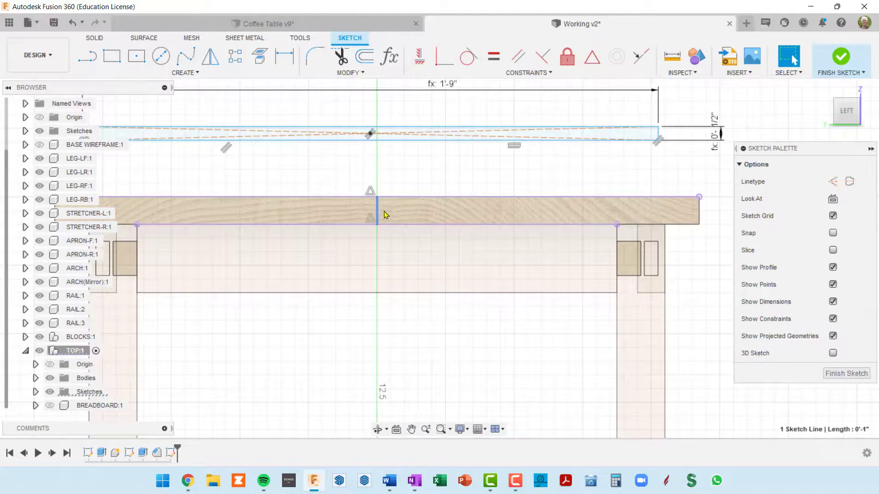
scroll(385, 215, up, 3)
key(x)
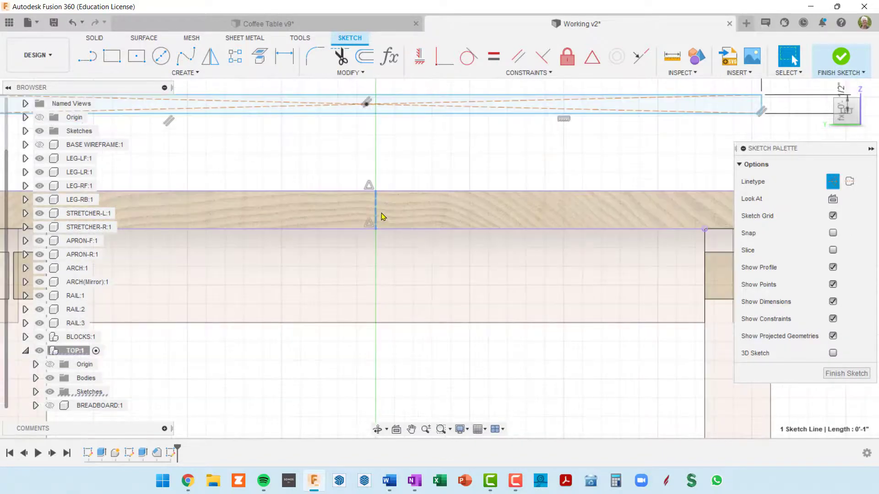
scroll(410, 184, up, 2)
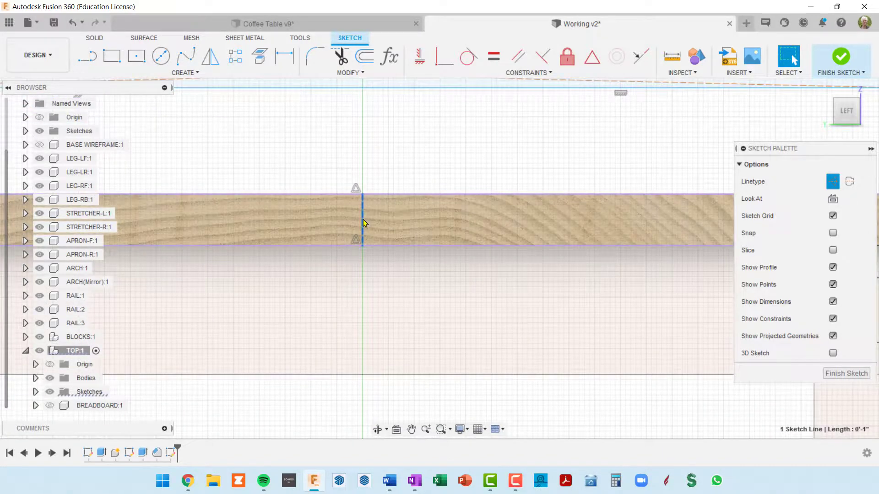
Constrain the tenon rectangle's center point to the midpoint of the vertical construction line and finish the sketch
scroll(405, 180, down, 3)
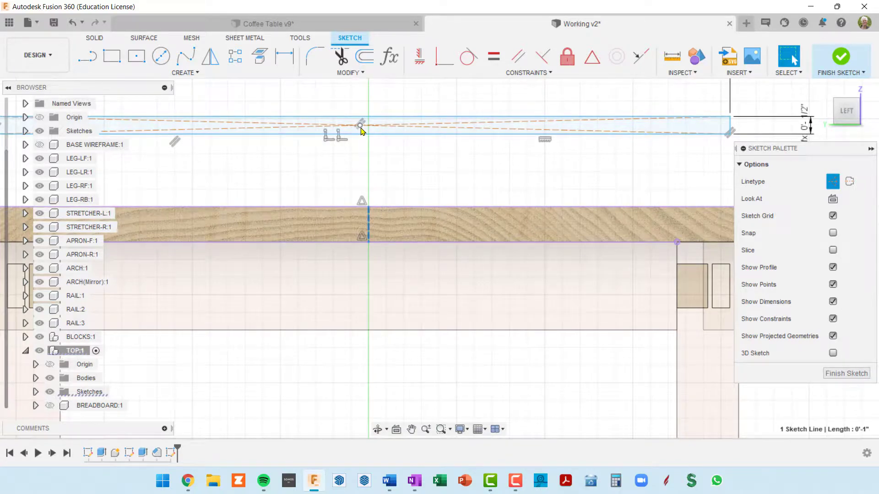
click(592, 58)
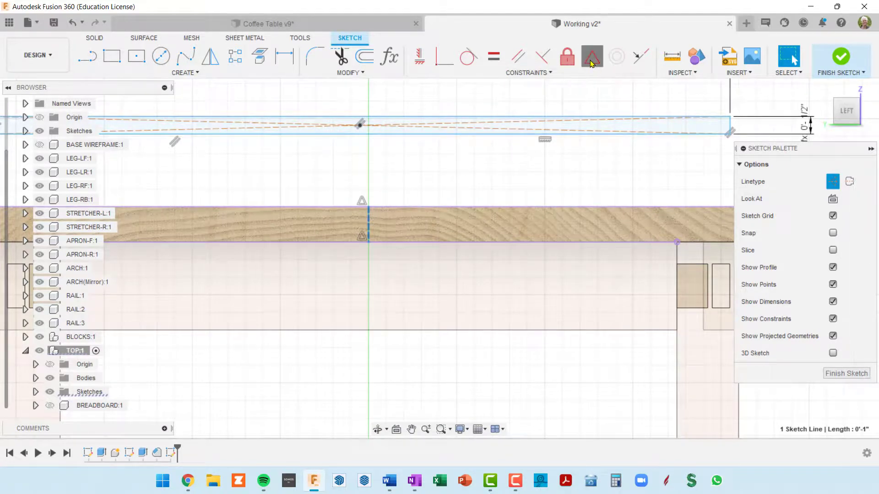
click(368, 226)
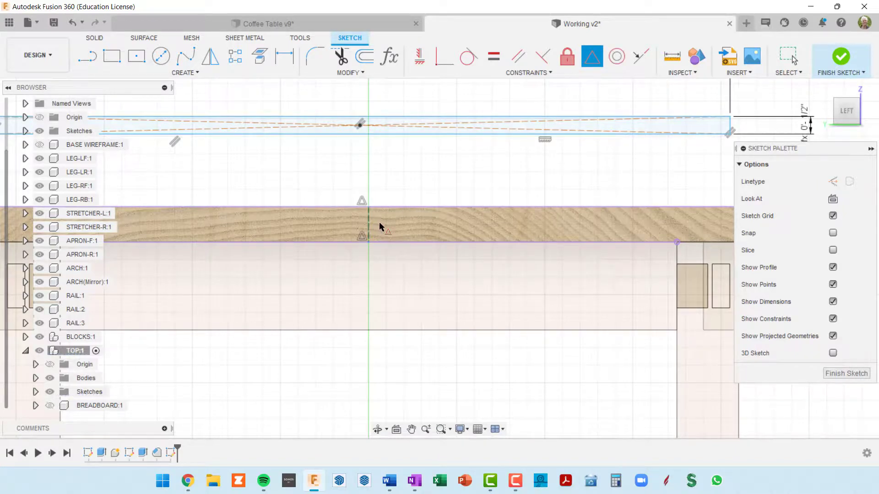
click(359, 127)
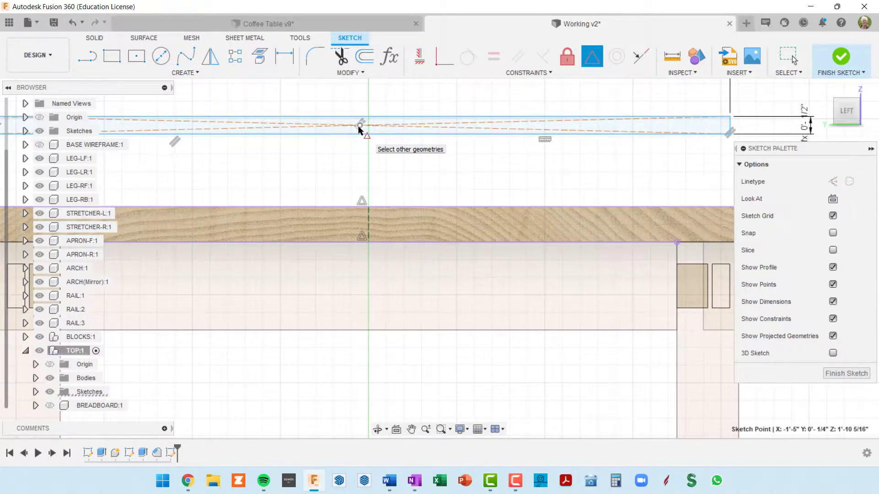
click(360, 128)
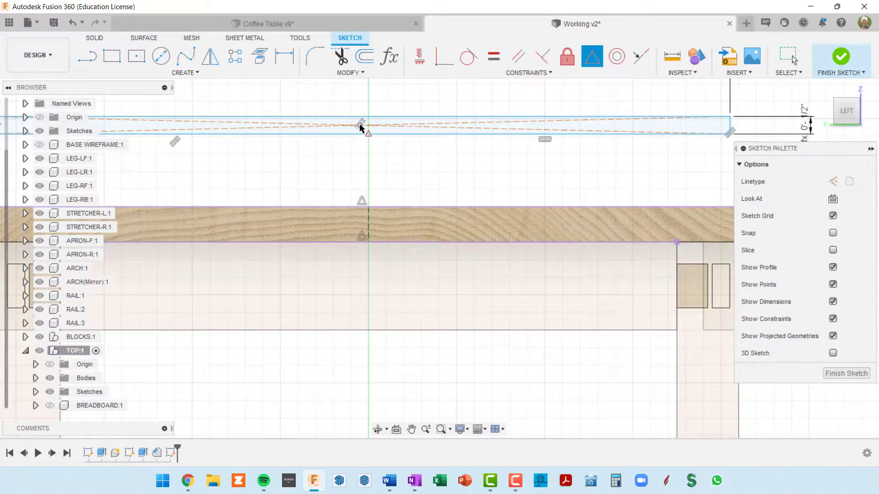
scroll(525, 226, down, 2)
scroll(429, 229, up, 2)
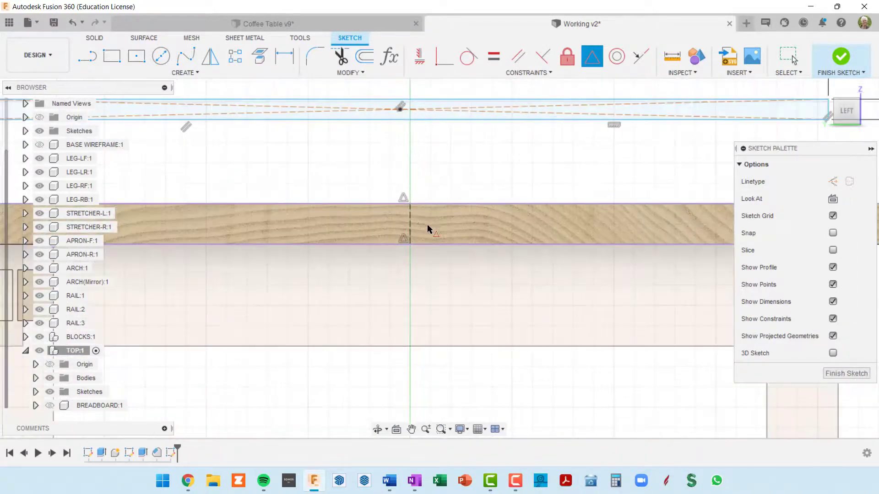
click(410, 228)
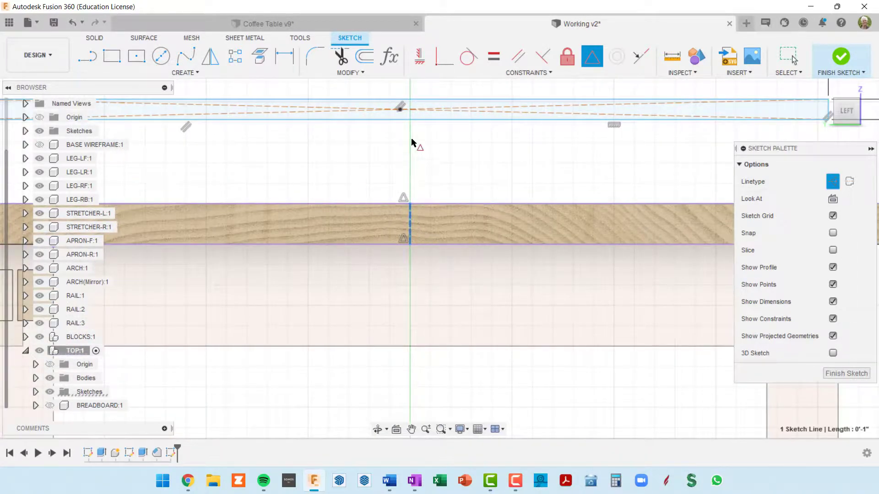
click(400, 110)
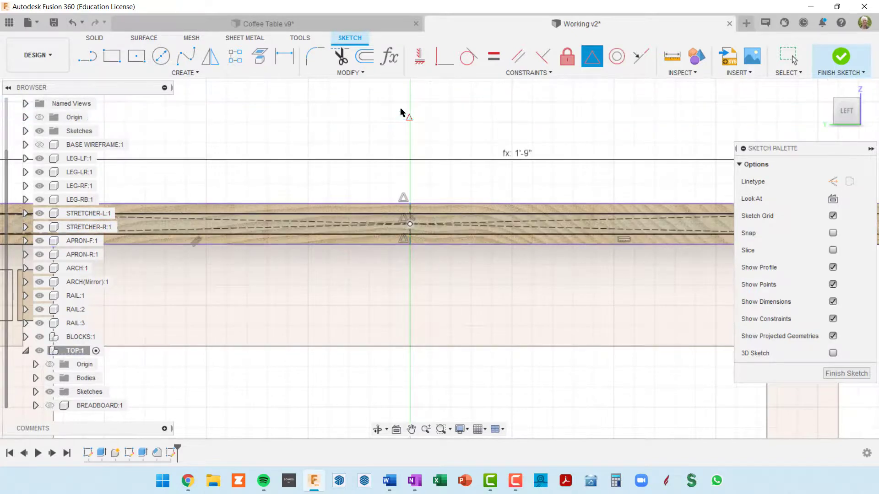
scroll(438, 172, down, 2)
middle_drag(486, 221, 404, 231)
scroll(429, 233, up, 3)
scroll(426, 229, down, 4)
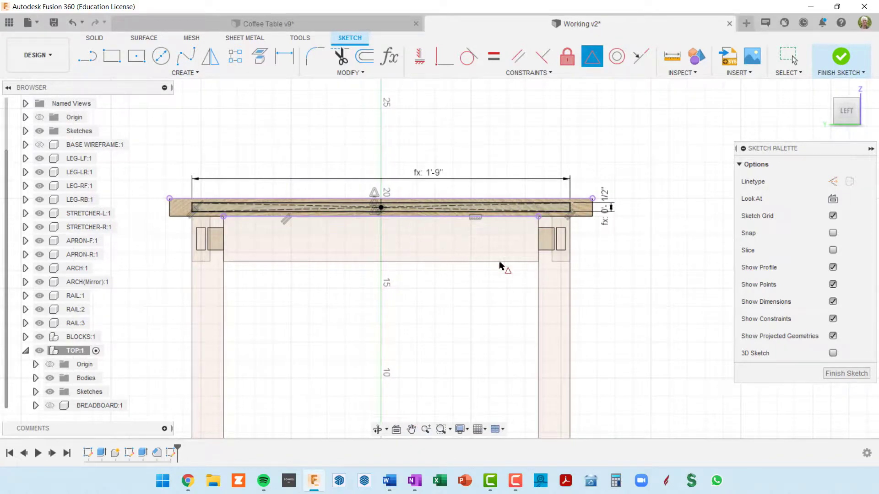
click(846, 374)
Extrude the tenon rectangle outward from the tabletop's end by breadboardWid/2, joining it to the top
mouse_move(435, 254)
shift+middle_down()
mouse_move(516, 249)
mouse_move(491, 266)
shift+middle_up()
scroll(499, 212, up, 5)
scroll(503, 213, down, 5)
scroll(491, 266, up, 3)
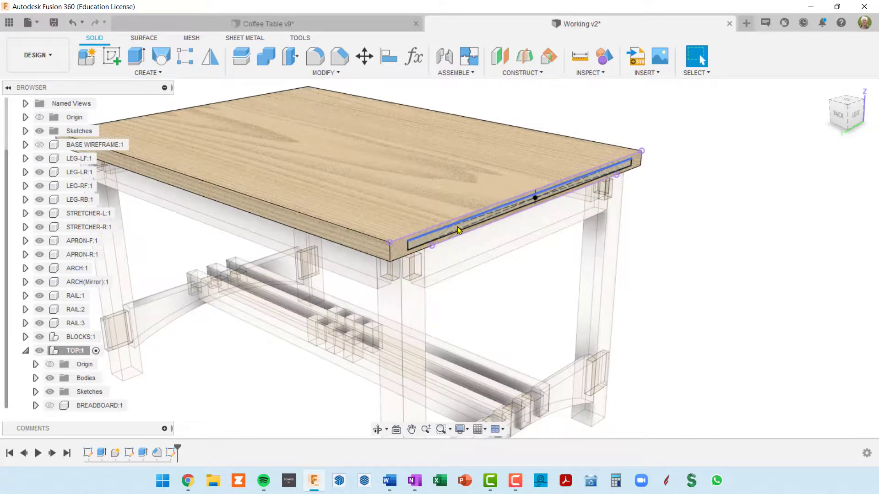
scroll(457, 227, up, 3)
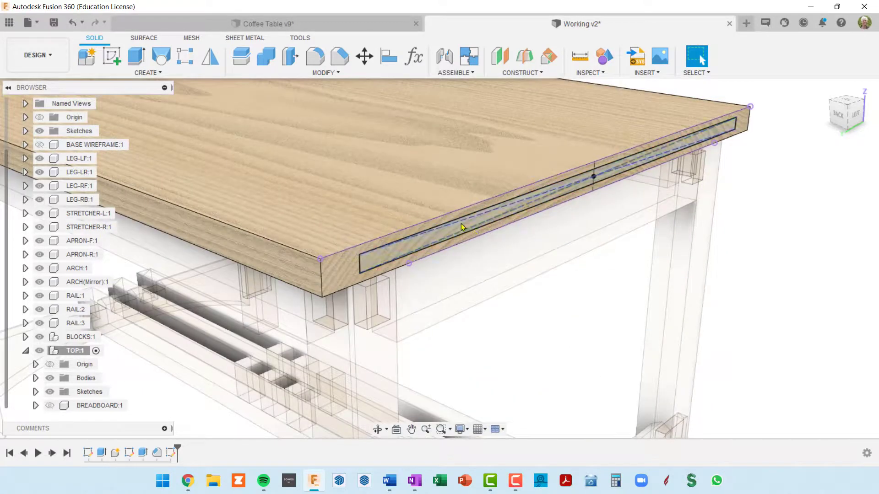
click(465, 227)
scroll(465, 229, down, 5)
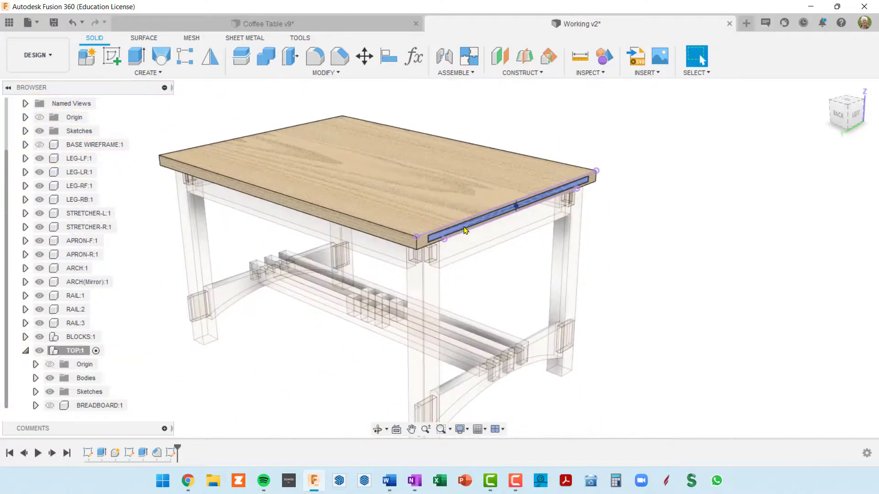
click(465, 229)
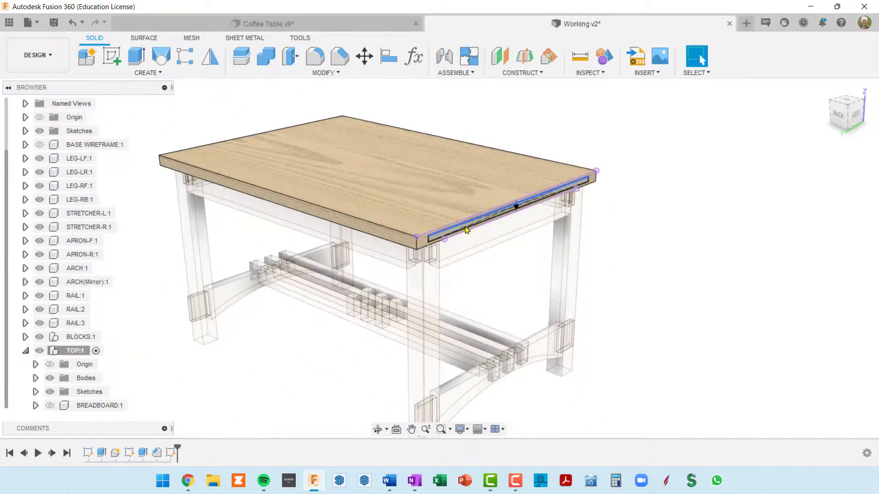
key(e)
scroll(465, 229, up, 4)
drag(579, 191, 605, 193)
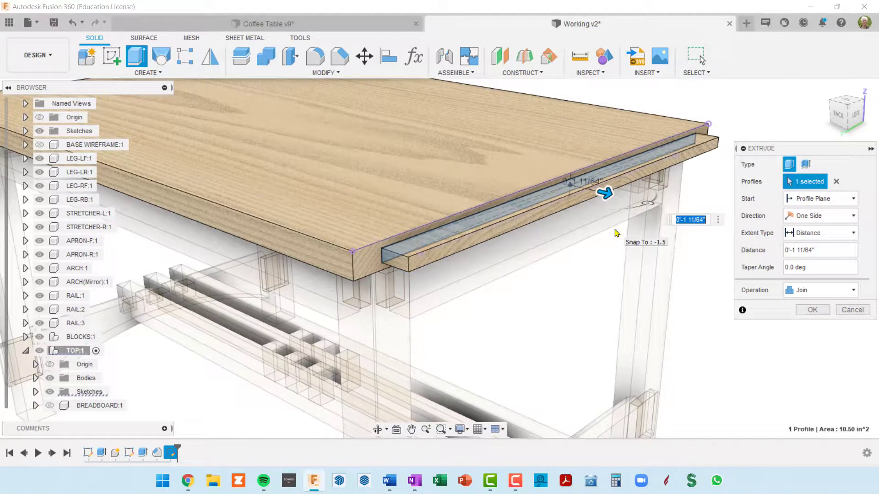
text(bread)
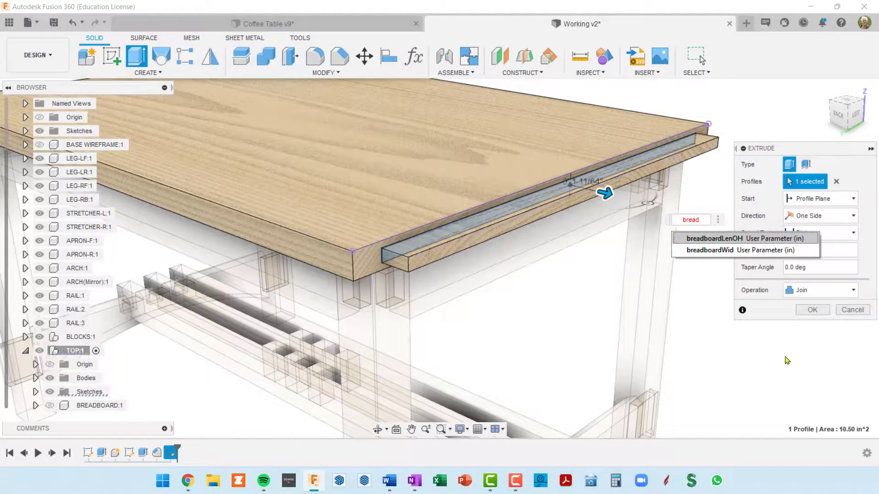
click(702, 250)
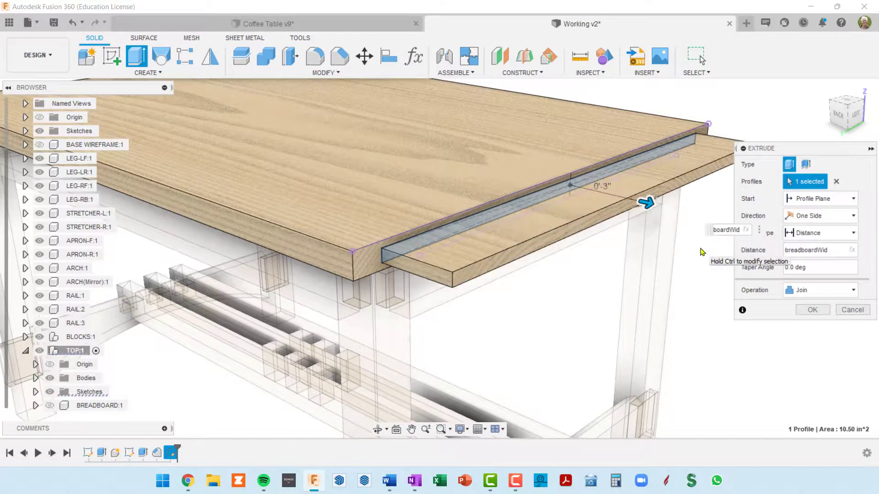
text(/2)
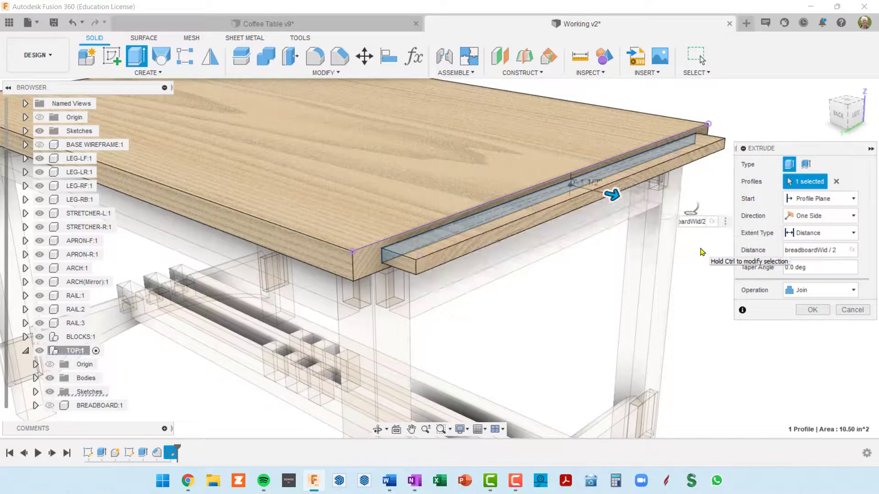
key(Return)
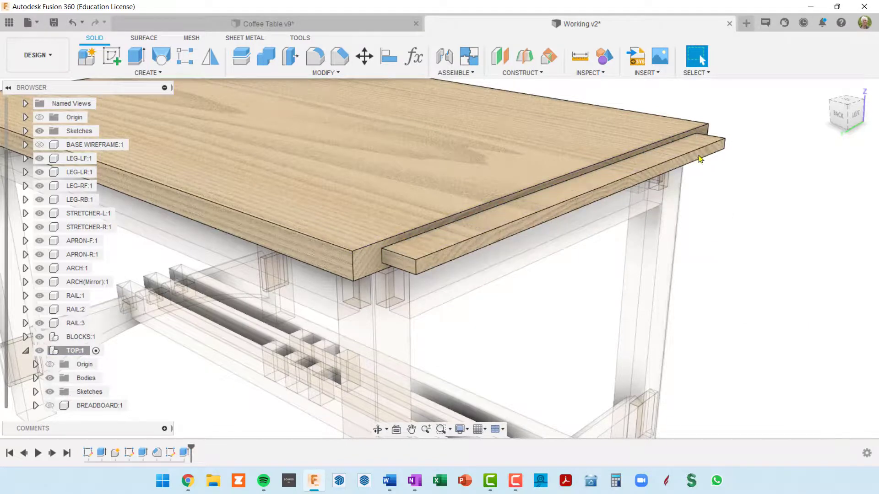
Mirror the tenon extrusion feature across the origin YZ plane to the opposite end of the tabletop
scroll(705, 166, down, 5)
shift+middle_drag(706, 166, 539, 200)
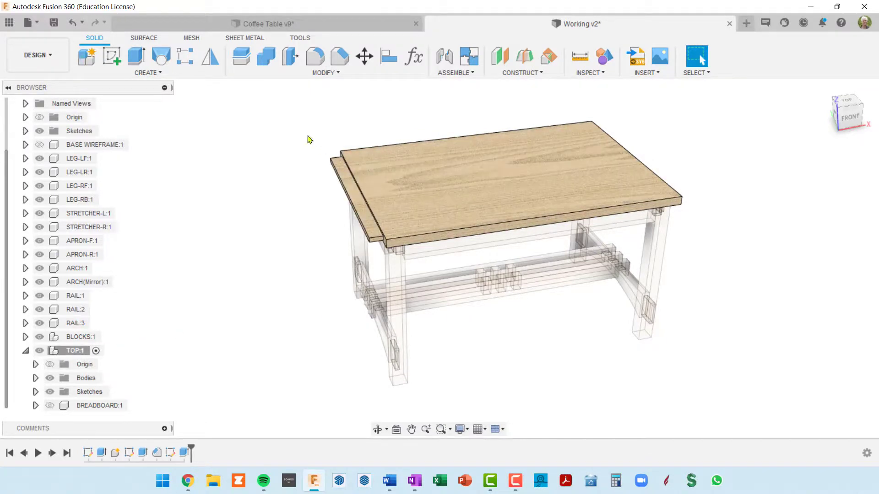
click(210, 56)
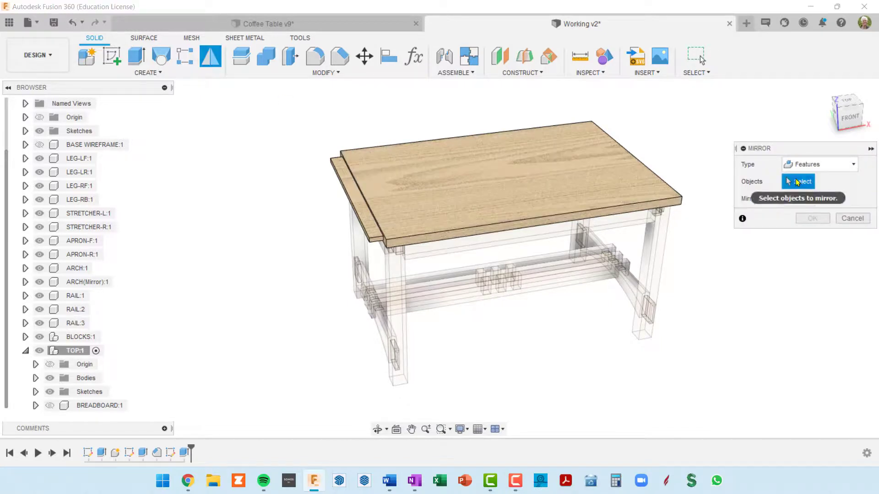
click(184, 453)
shift+middle_drag(663, 296, 601, 291)
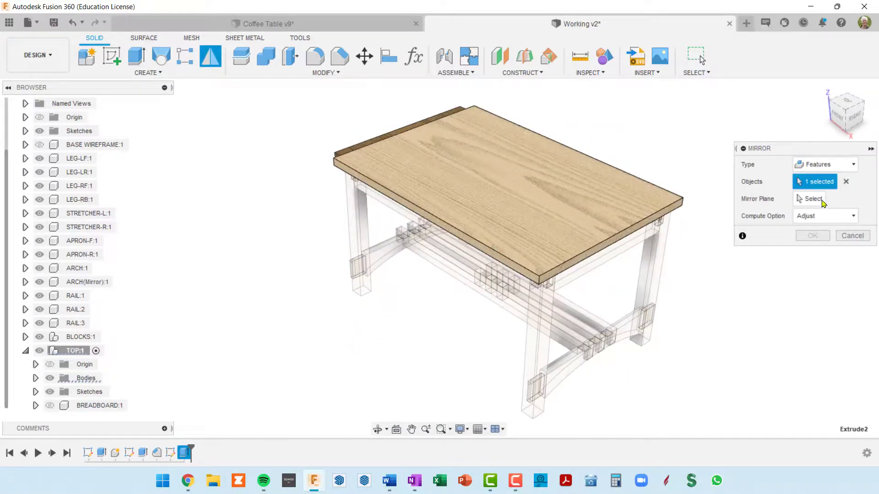
click(813, 202)
shift+middle_drag(521, 338, 506, 314)
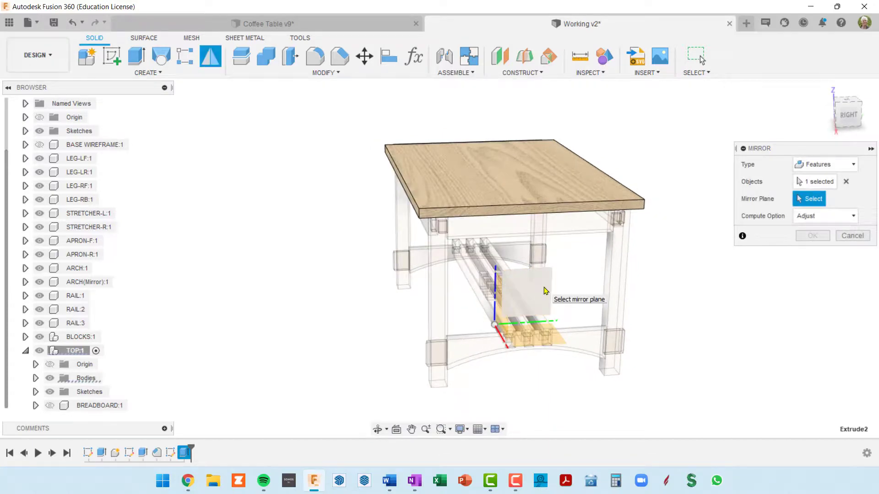
click(541, 291)
shift+middle_drag(543, 324, 618, 268)
scroll(618, 268, down, 4)
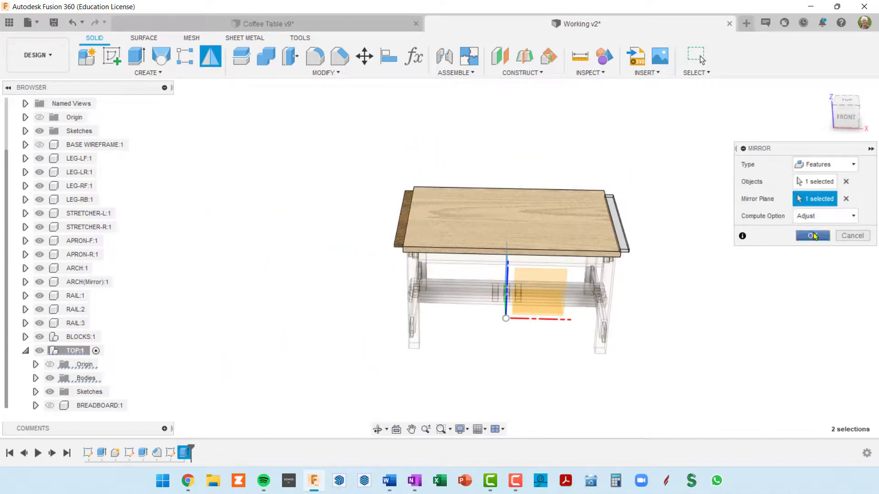
click(813, 236)
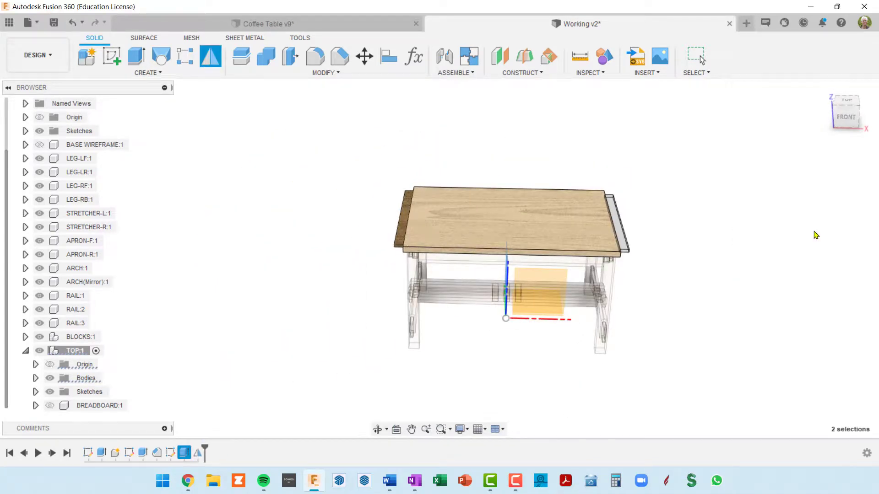
shift+middle_drag(616, 298, 601, 256)
scroll(570, 197, up, 4)
scroll(567, 190, down, 4)
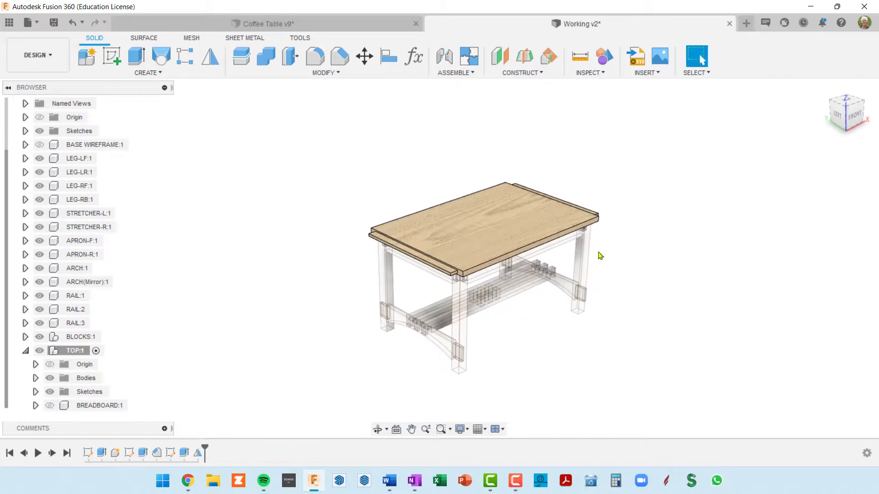
click(133, 405)
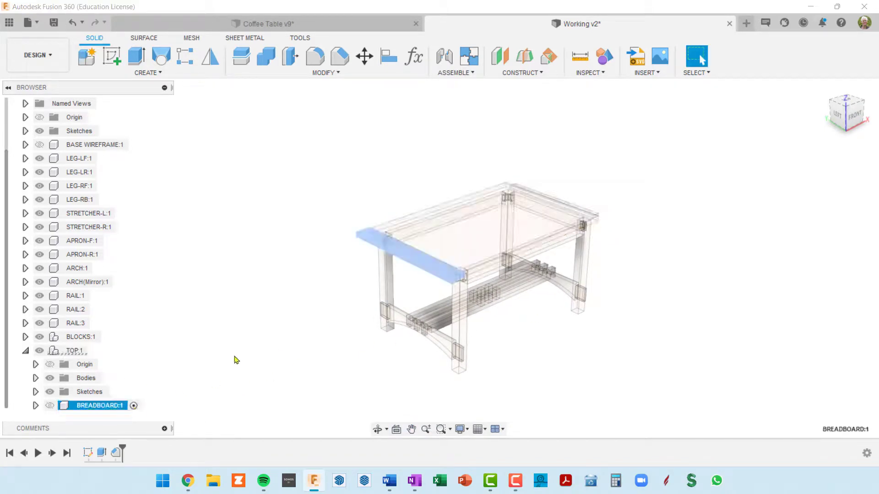
click(239, 356)
click(97, 352)
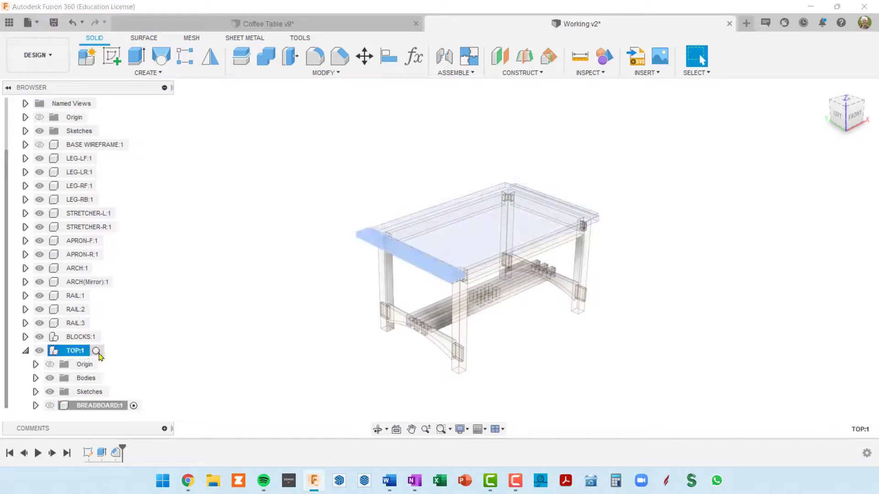
click(606, 352)
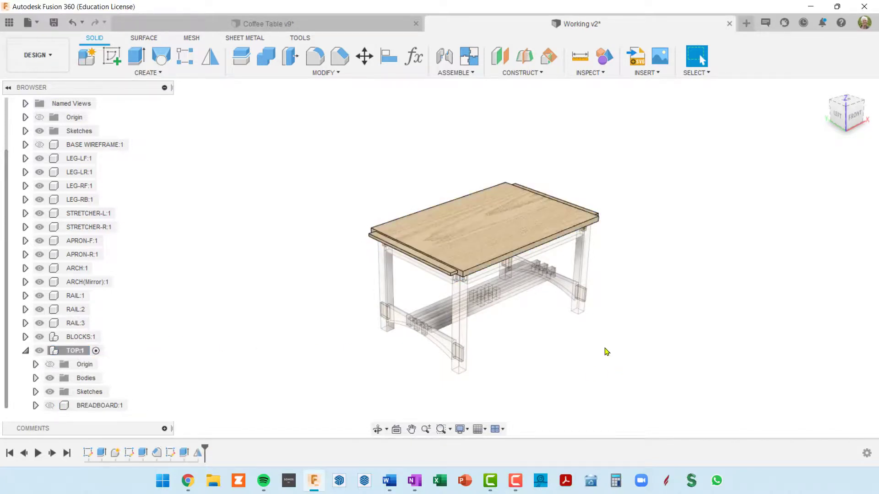
Show the BREADBOARD component and cut the tabletop body out of it with Combine, keeping the tool body
click(49, 405)
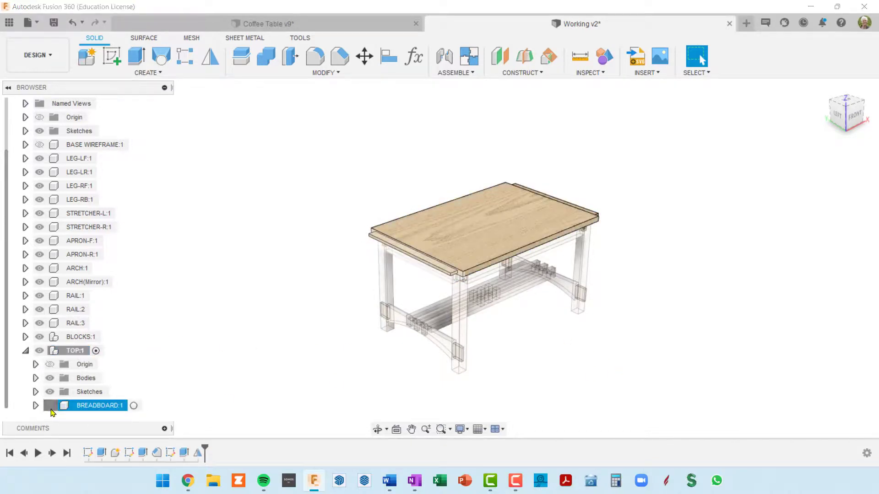
shift+middle_drag(384, 326, 442, 285)
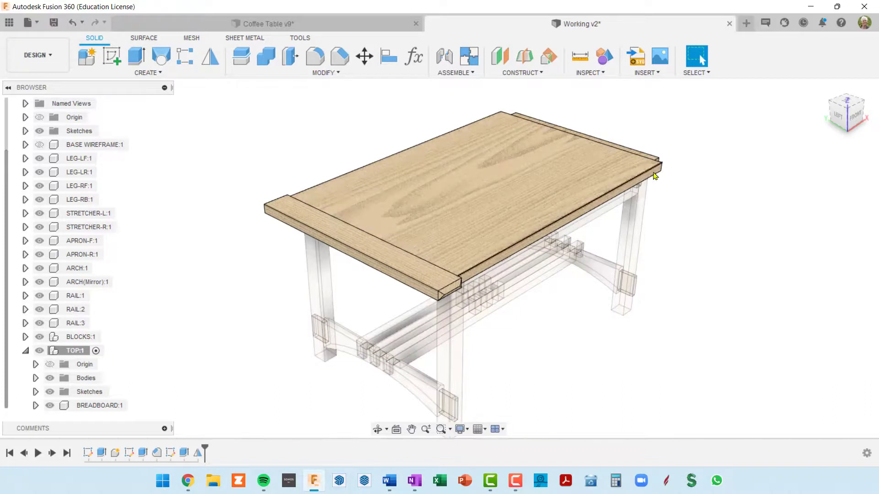
middle_drag(543, 294, 516, 260)
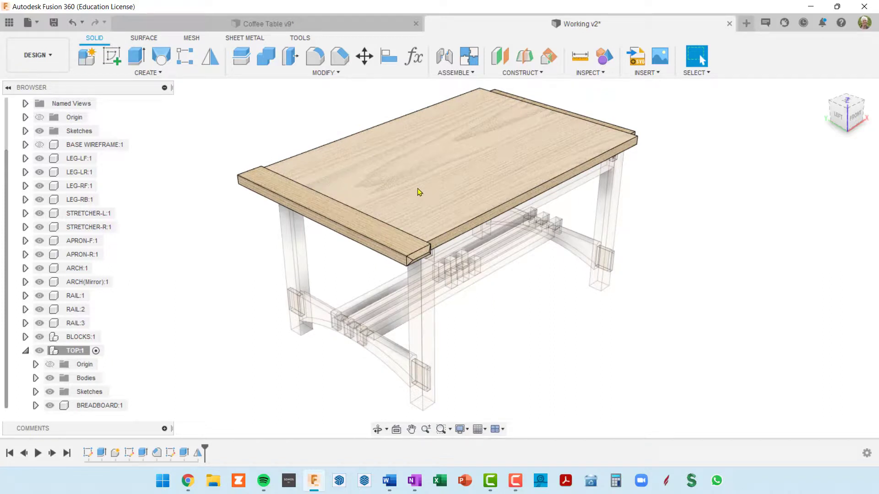
click(267, 57)
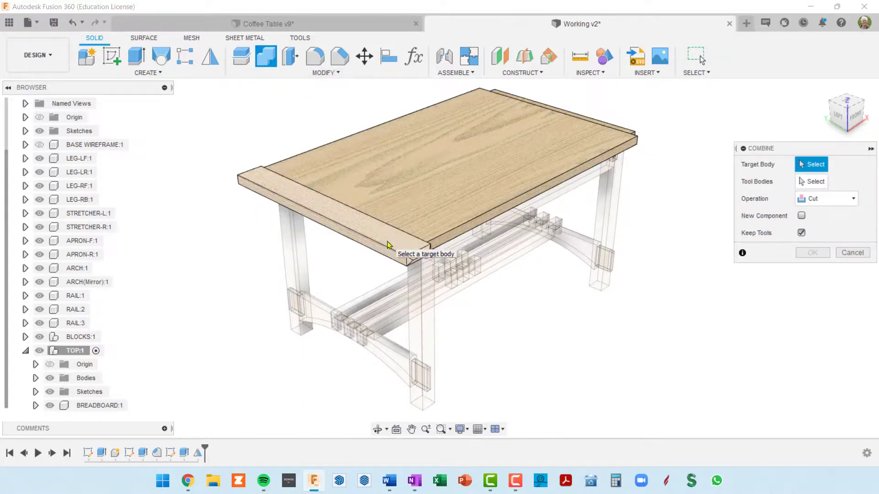
click(403, 244)
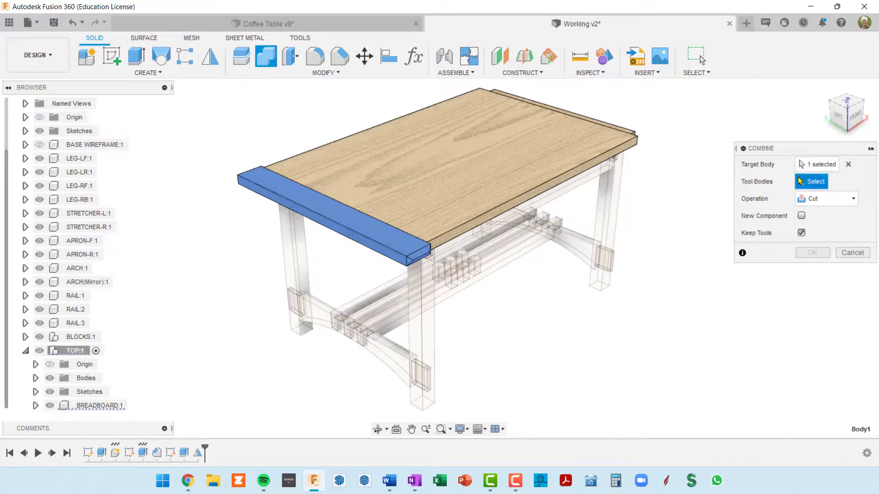
click(474, 183)
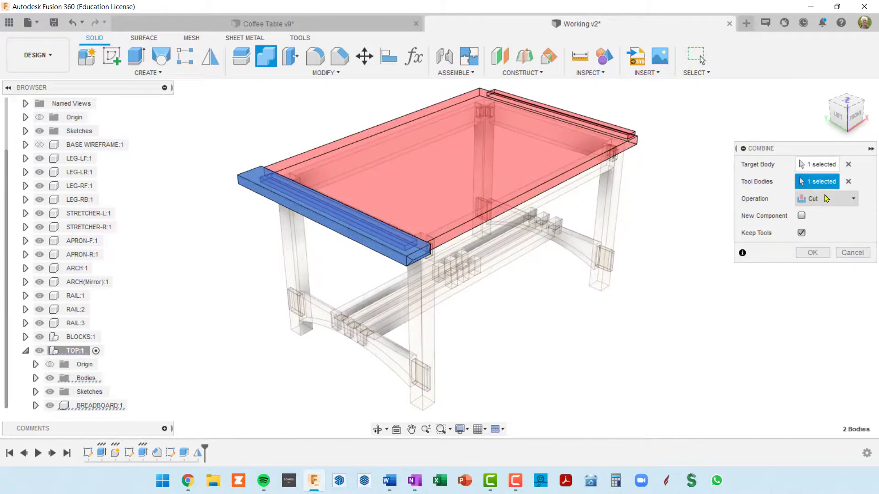
click(812, 254)
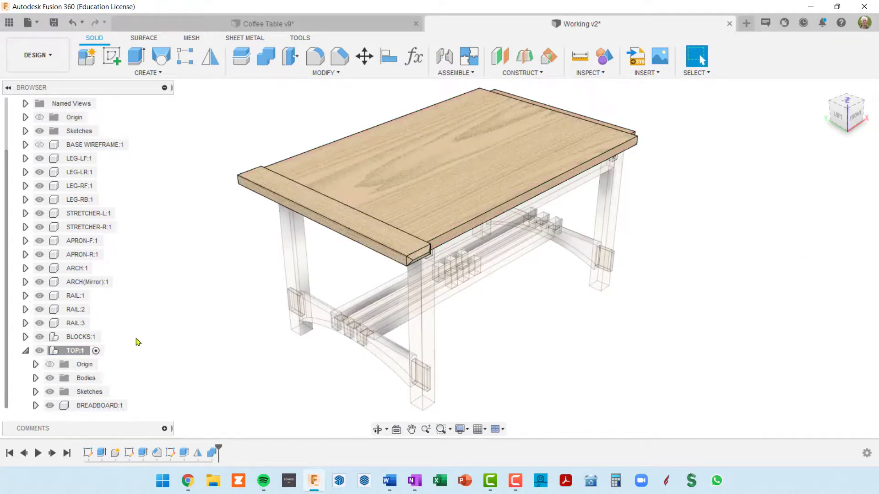
Hide the tabletop body and examine the mortise along the breadboard's inner edge
shift+middle_drag(548, 290, 470, 290)
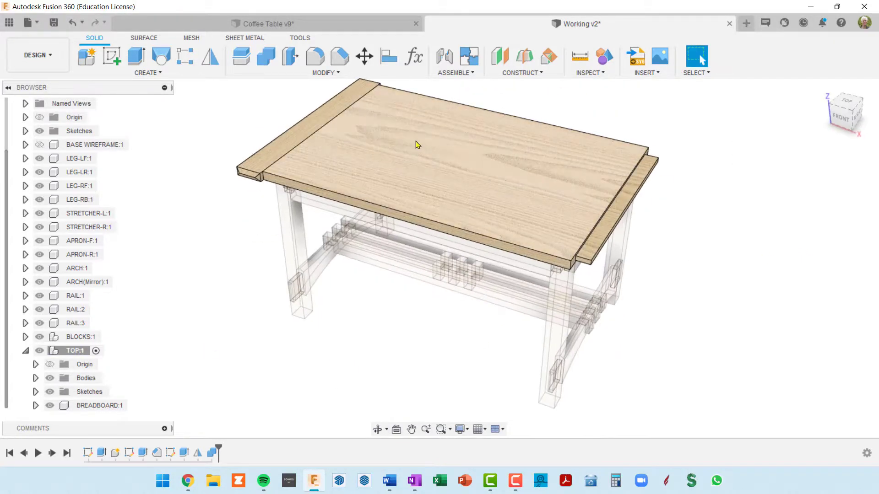
click(424, 149)
key(v)
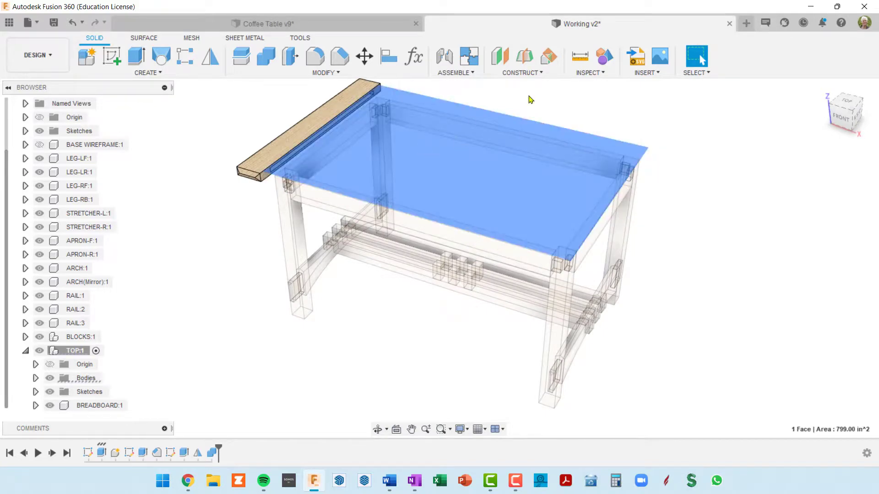
click(554, 99)
scroll(316, 172, up, 5)
shift+middle_drag(305, 165, 365, 186)
scroll(370, 190, down, 5)
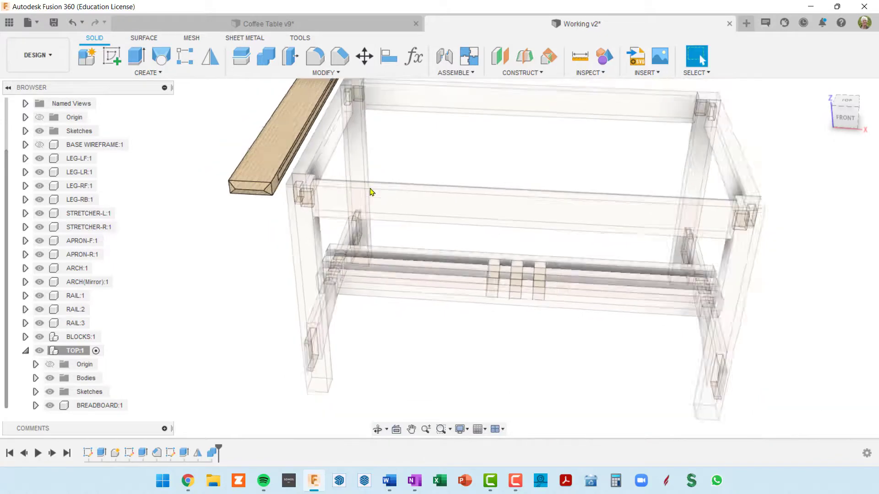
middle_drag(522, 190, 477, 238)
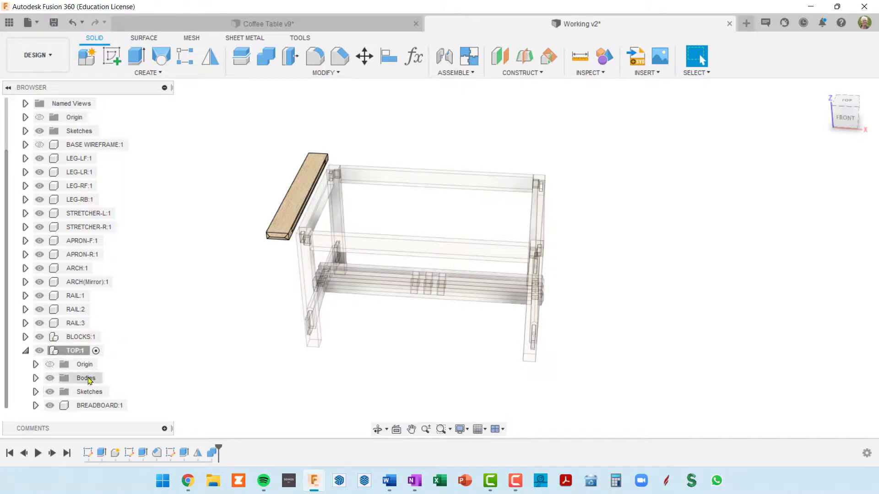
Make the tabletop's Body1 visible again and review the assembled top
click(36, 379)
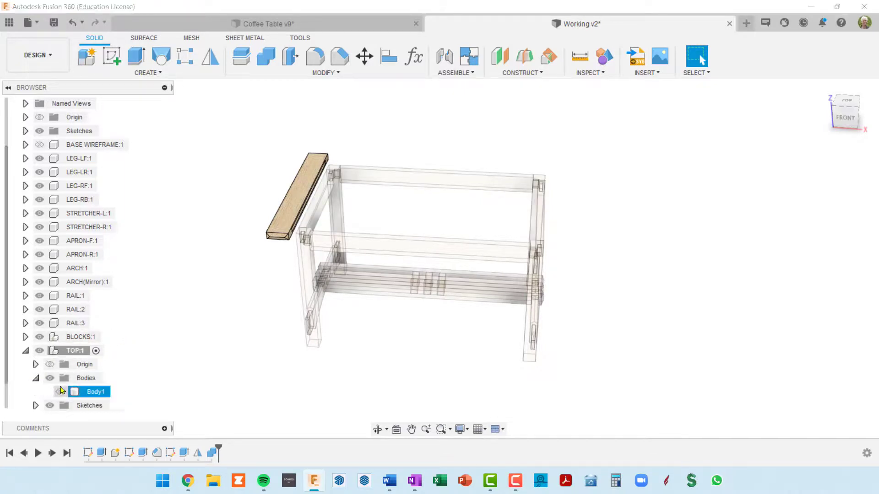
click(60, 392)
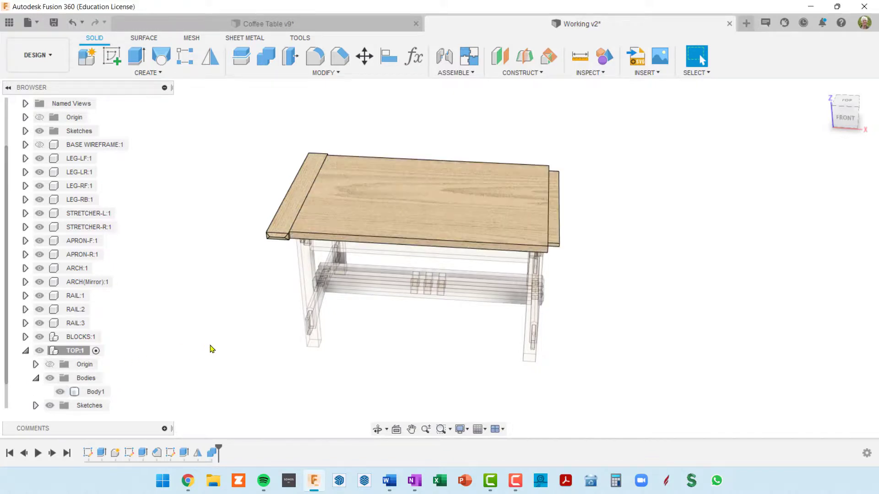
shift+middle_drag(566, 288, 587, 283)
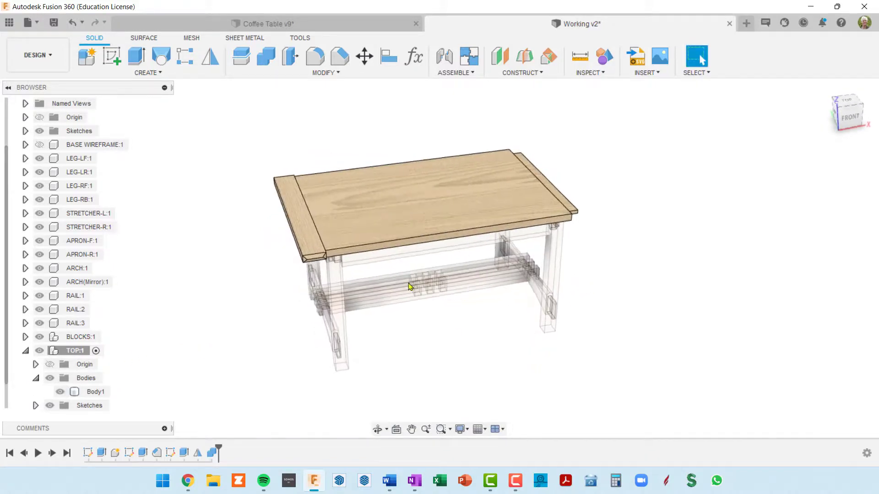
shift+middle_drag(410, 284, 462, 266)
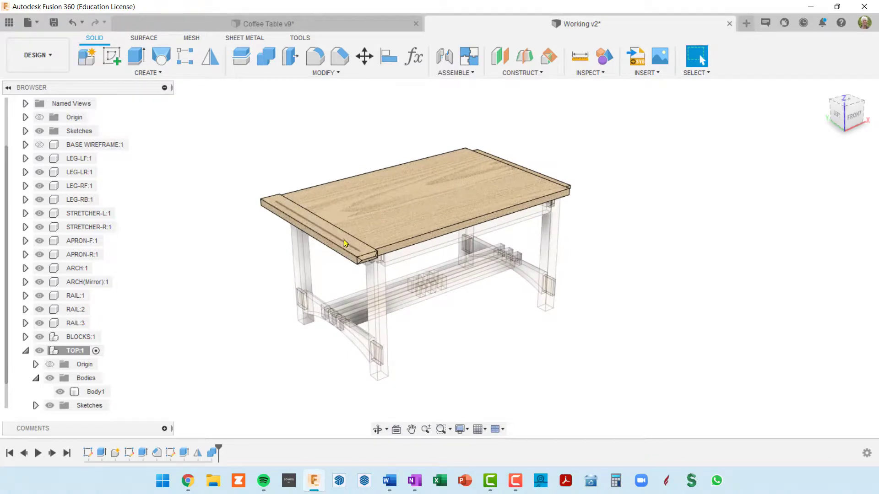
Mirror the BREADBOARD component across the origin YZ plane onto the tabletop's opposite end
click(25, 351)
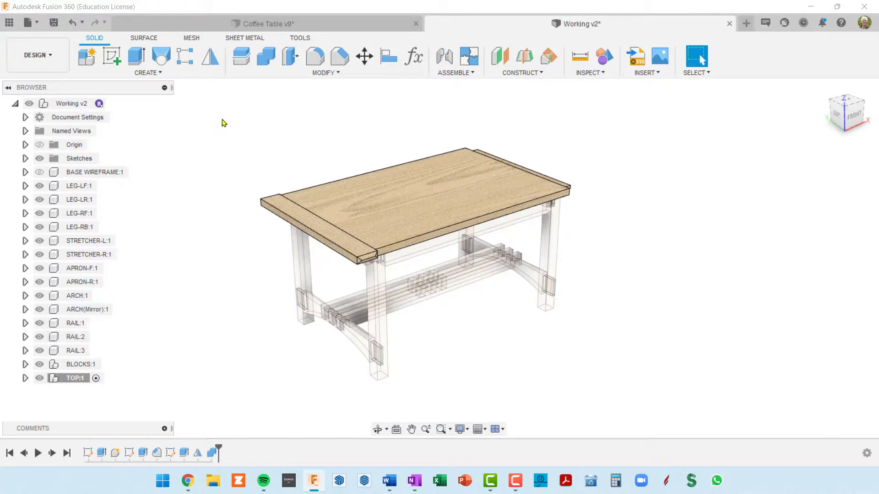
click(208, 57)
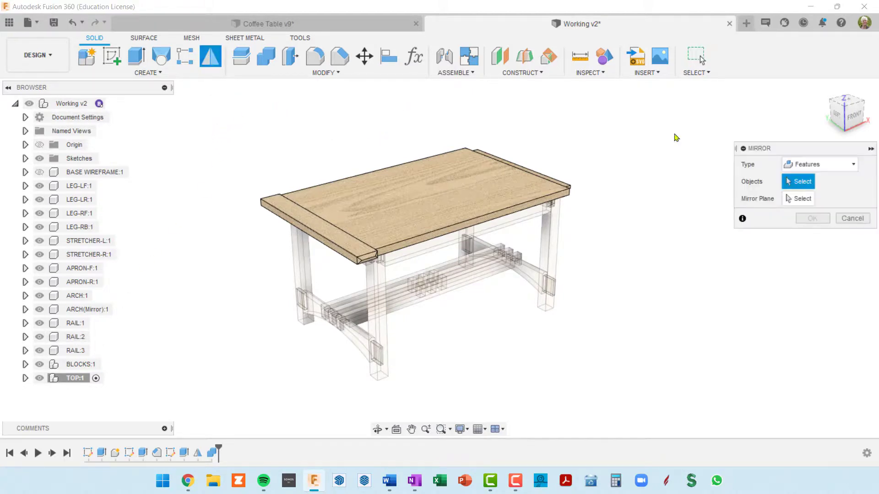
click(854, 165)
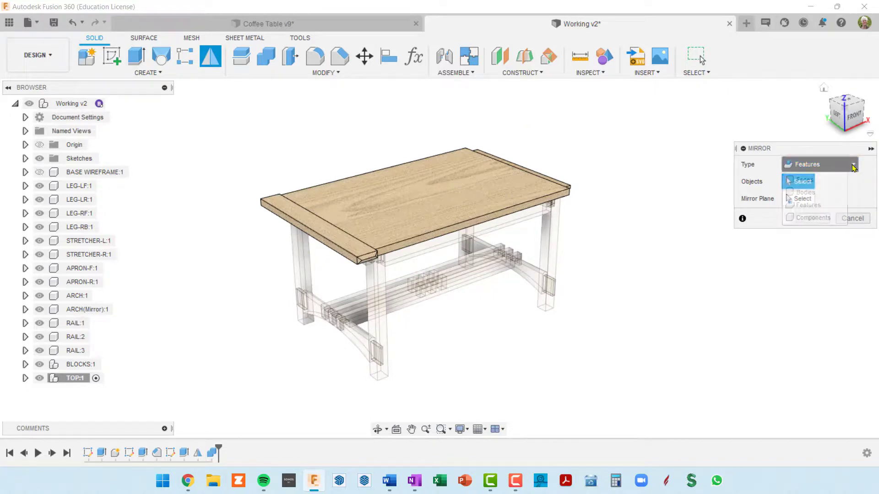
click(814, 218)
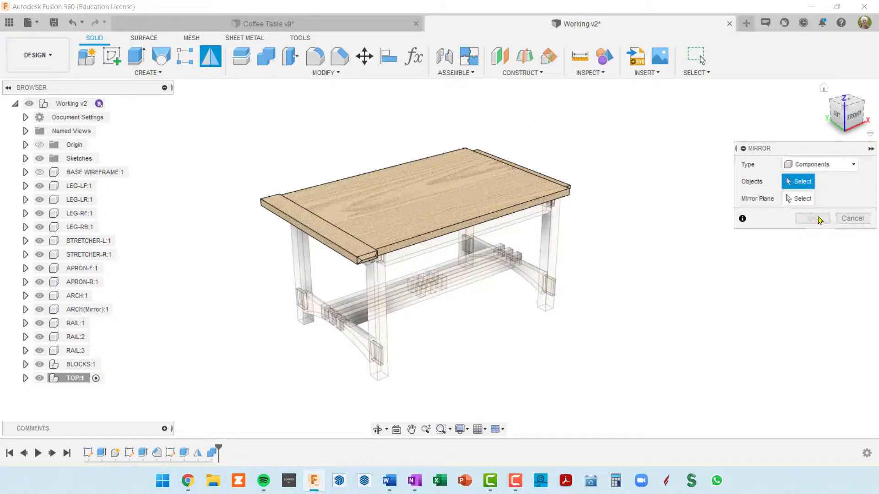
click(349, 255)
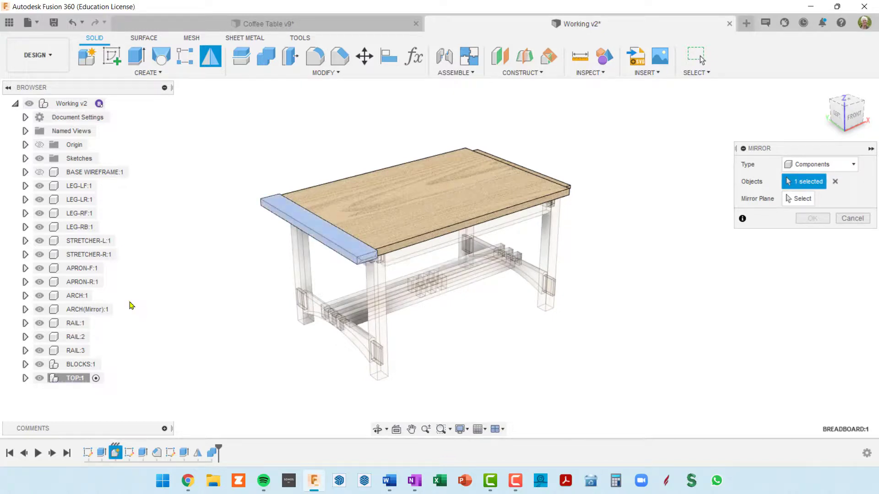
click(25, 378)
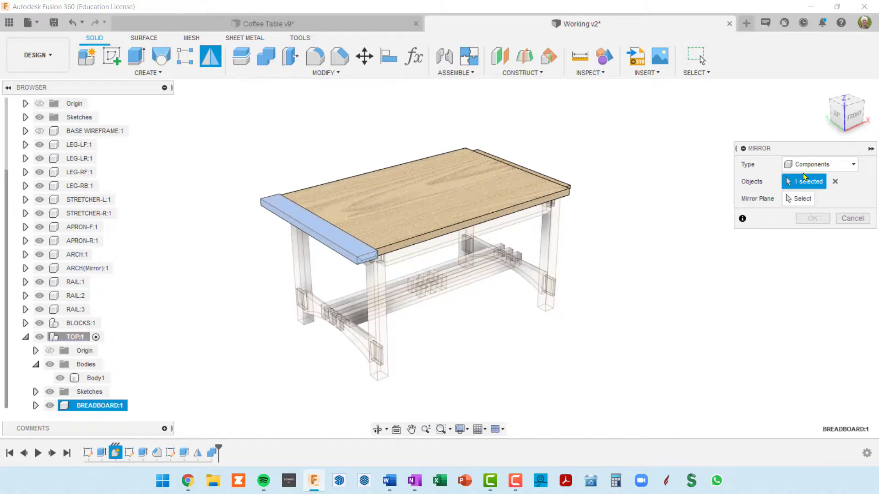
click(800, 198)
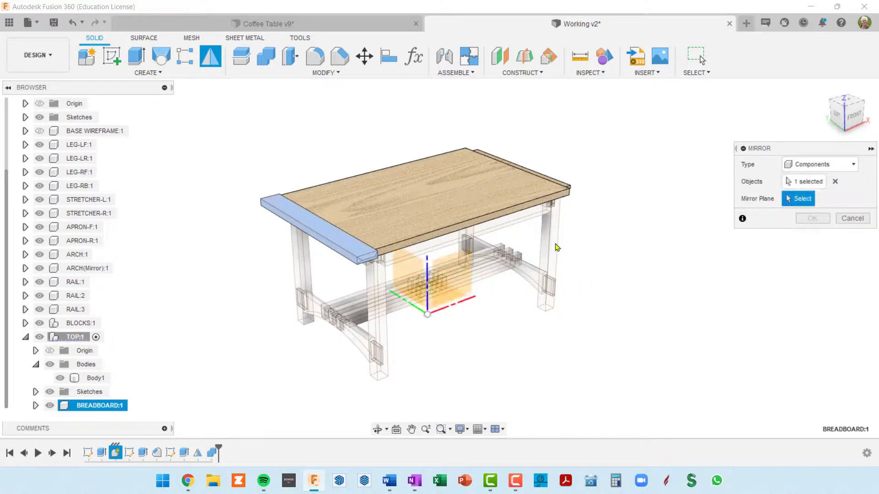
click(409, 274)
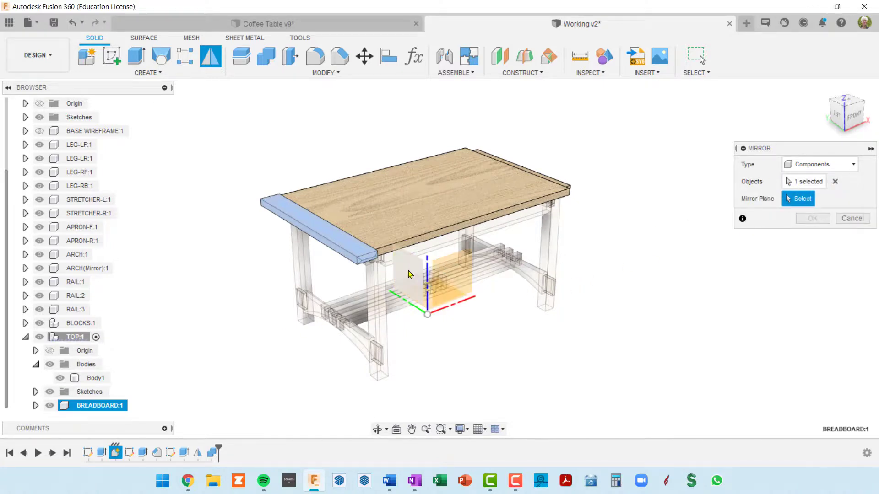
scroll(164, 372, down, 1)
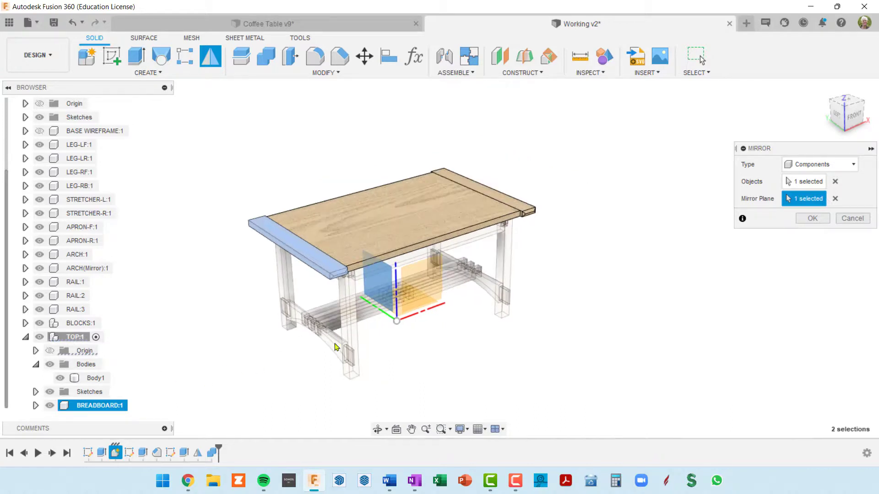
click(812, 218)
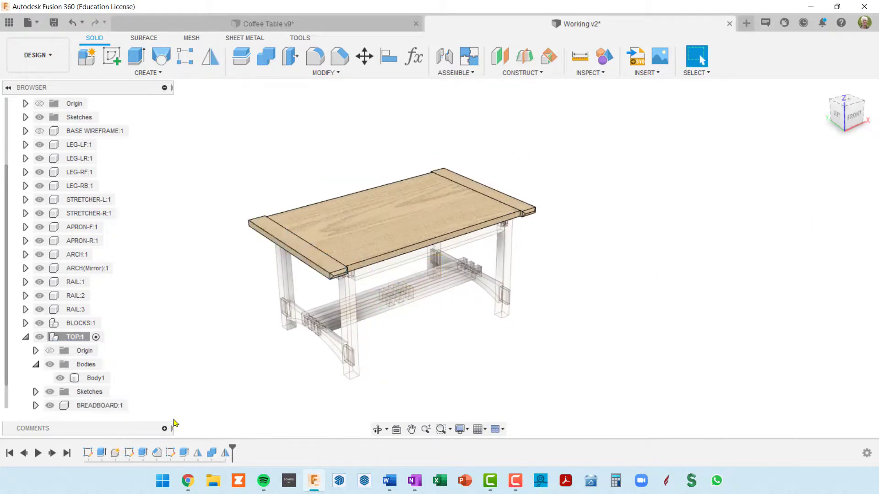
Rename the original BREADBOARD component in the TOP assembly as BREADBOARD-L
scroll(36, 390, down, 1)
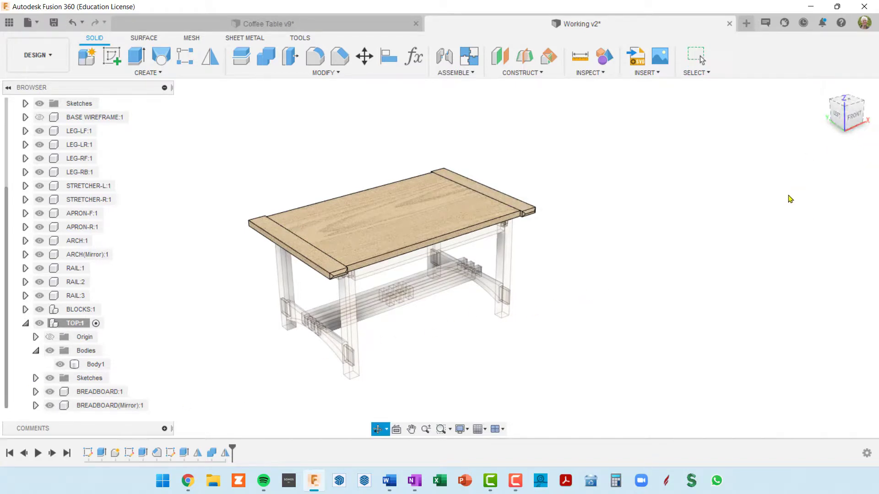
shift+middle_drag(788, 196, 755, 190)
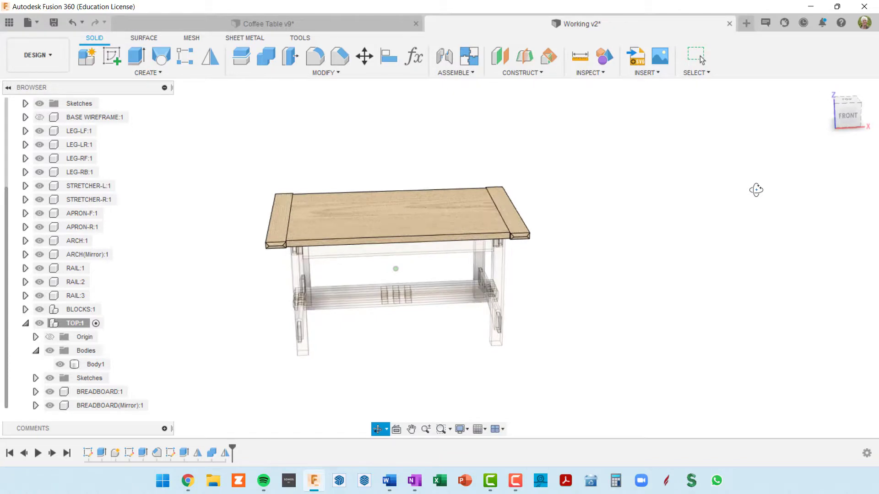
click(97, 392)
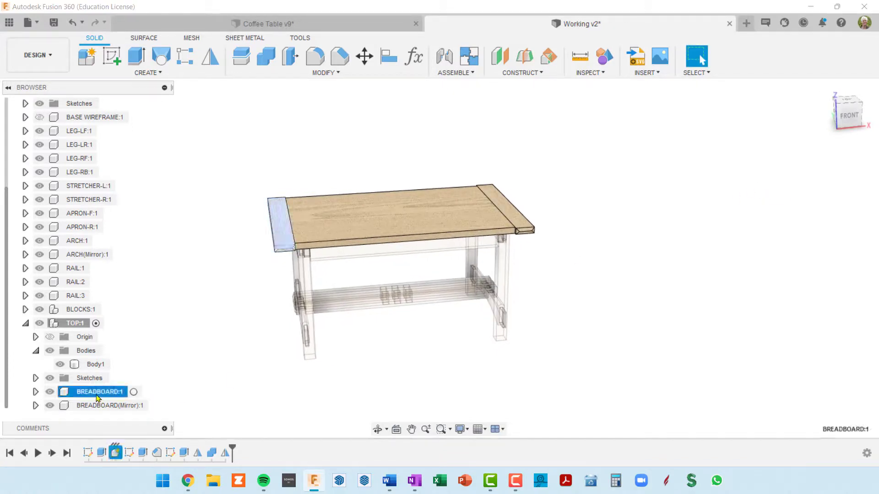
double_click(104, 392)
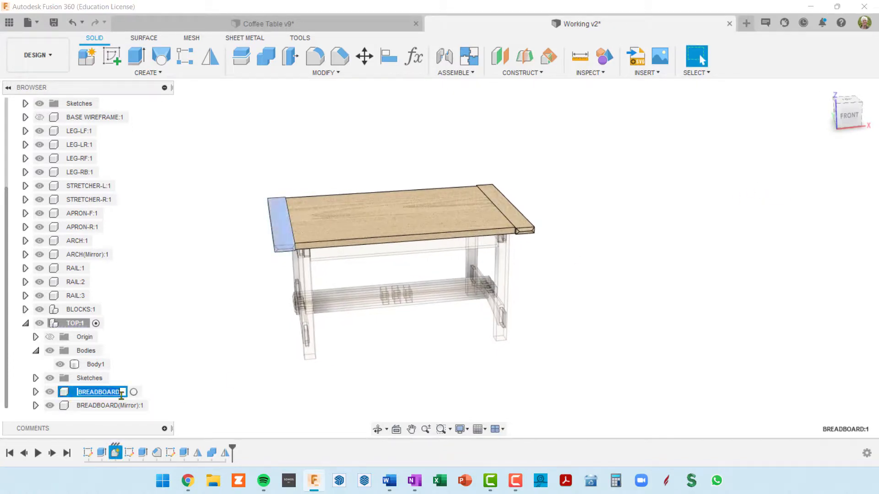
click(122, 393)
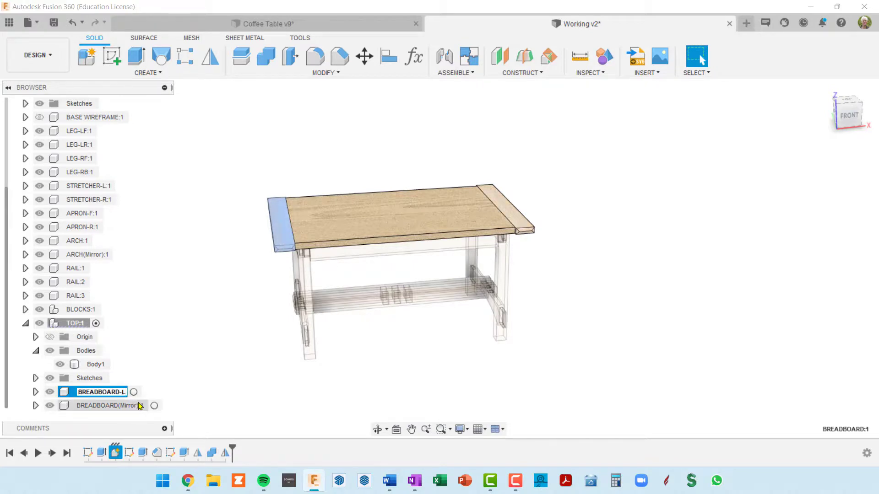
text(-L)
key(Return)
Rename the mirrored breadboard component as BREADBOARD-R
double_click(96, 406)
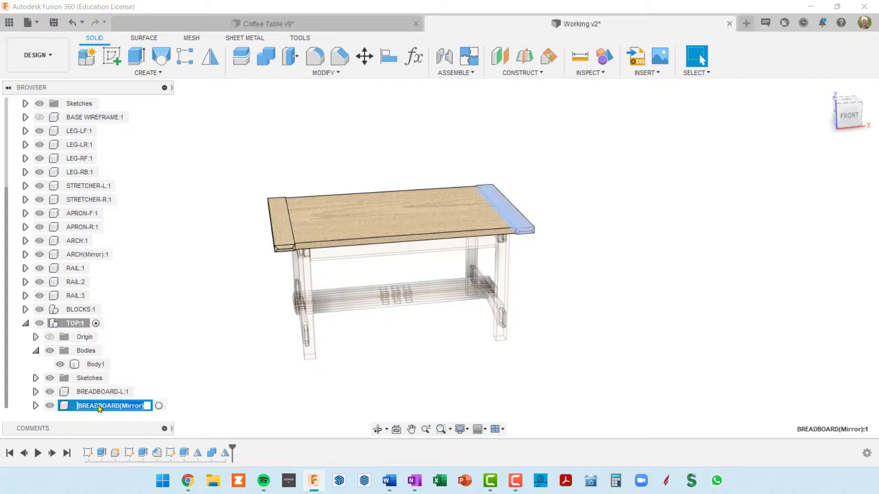
key(End)
text(-R)
key(Return)
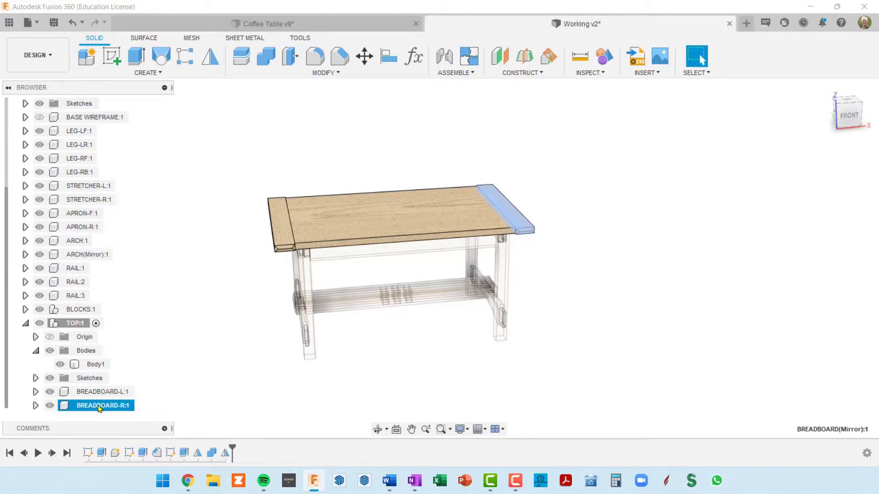
Hide and show BREADBOARD-R and the whole TOP component in turn to check which parts each contains
click(49, 406)
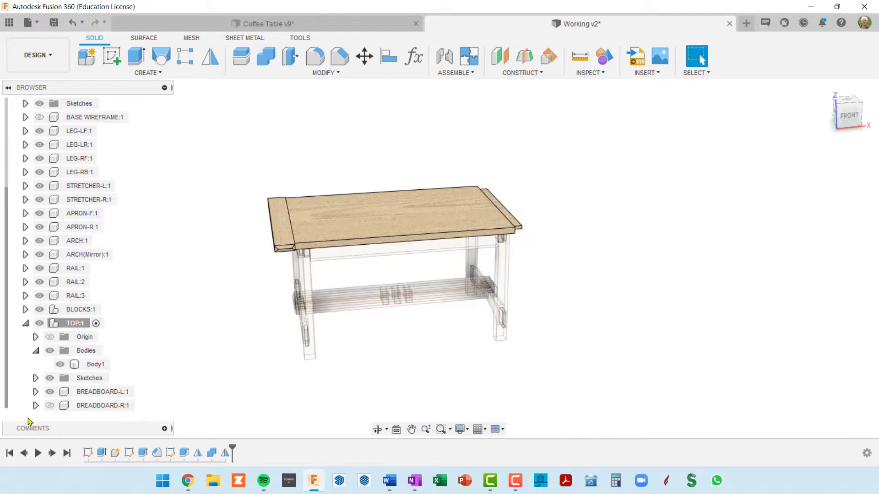
click(49, 406)
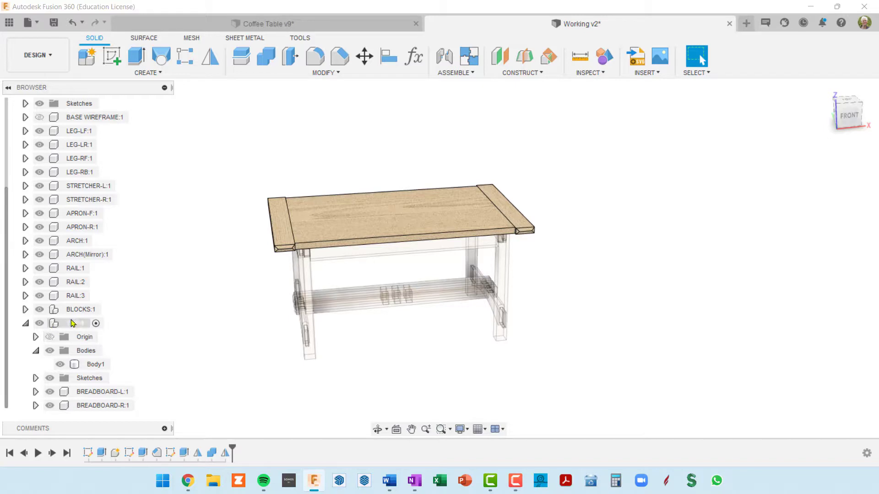
click(66, 324)
click(39, 323)
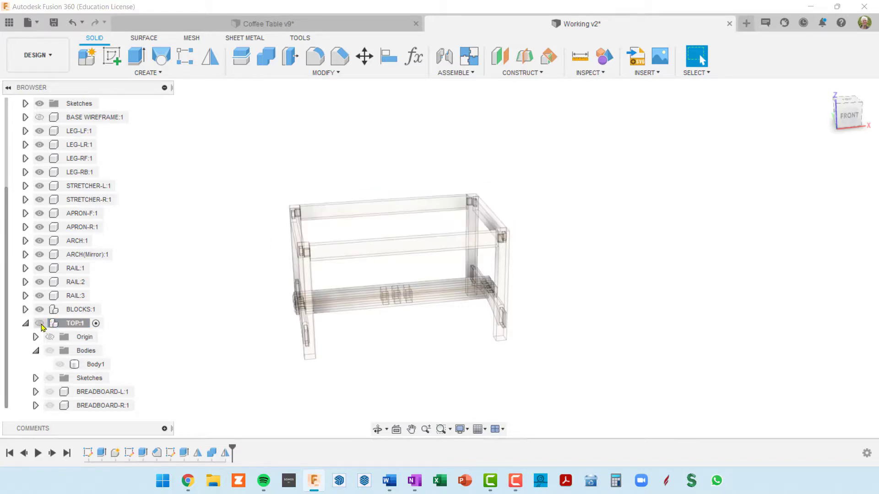
click(40, 323)
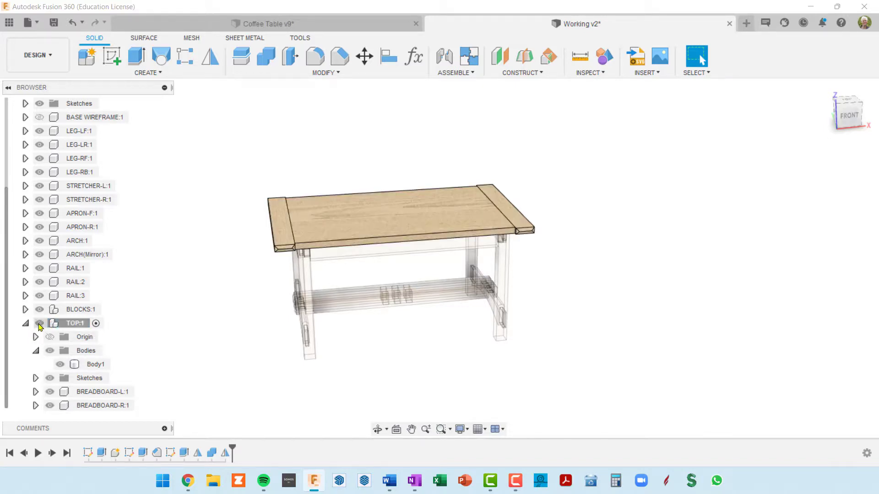
Collapse the TOP component, activate the top-level Working v2 assembly and review the complete table from several sides
click(25, 323)
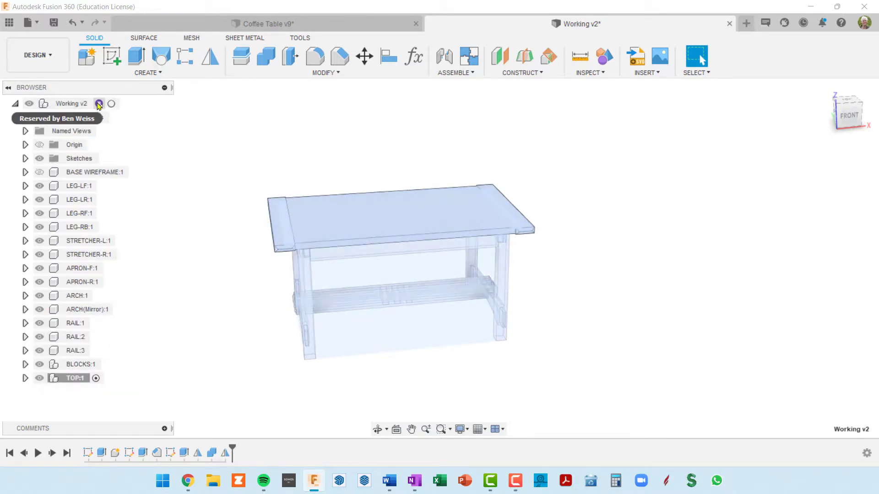
click(111, 104)
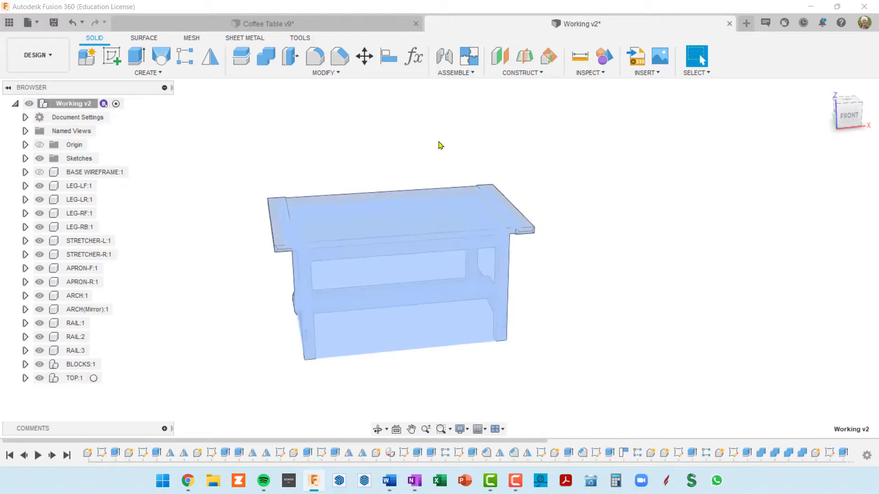
shift+middle_drag(448, 196, 593, 276)
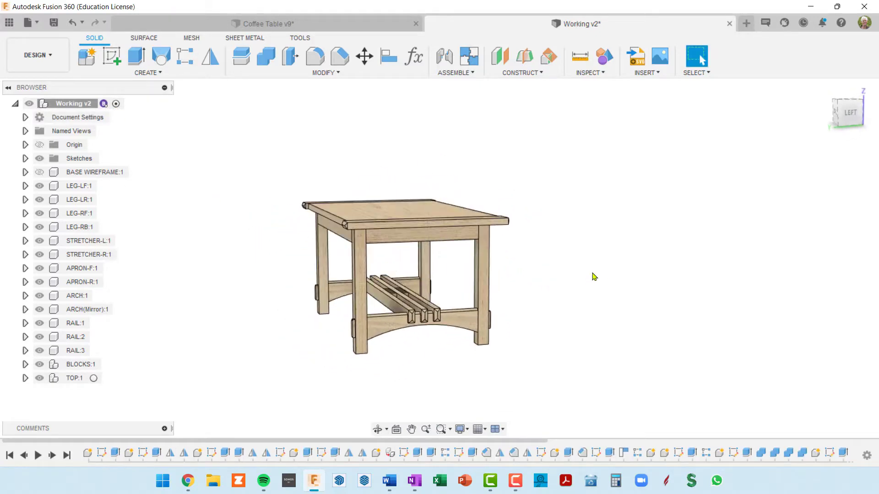
scroll(424, 314, up, 4)
shift+middle_drag(435, 306, 287, 309)
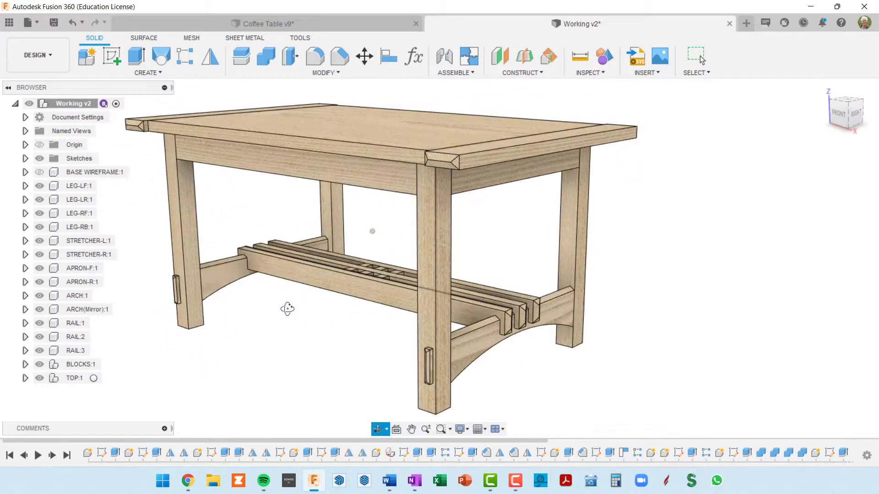
middle_drag(536, 296, 592, 314)
scroll(591, 311, down, 4)
middle_drag(602, 280, 557, 268)
scroll(503, 279, up, 4)
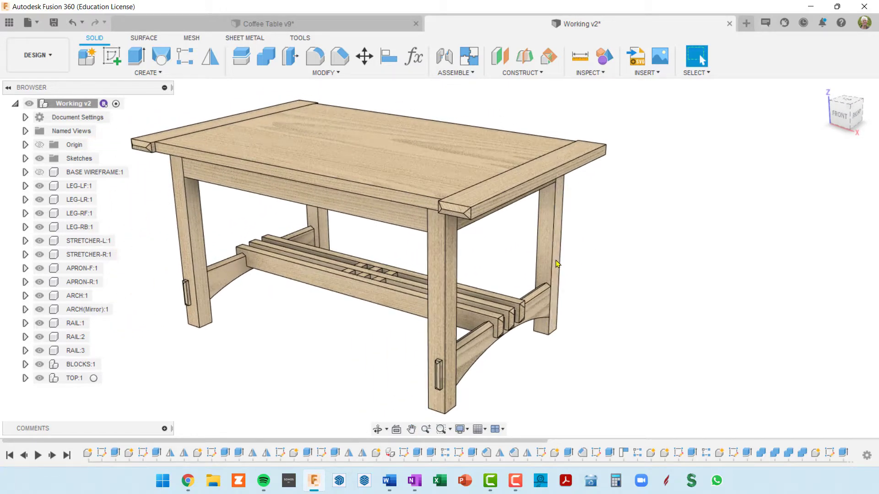
Find the cherry appearances, download 3D Cherry - Glossy and apply it to the entire Working v2 assembly
key(a)
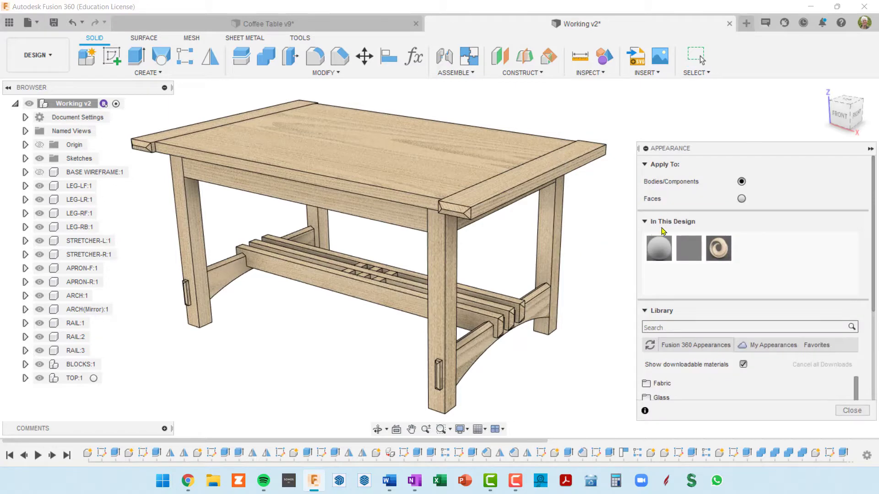
click(667, 329)
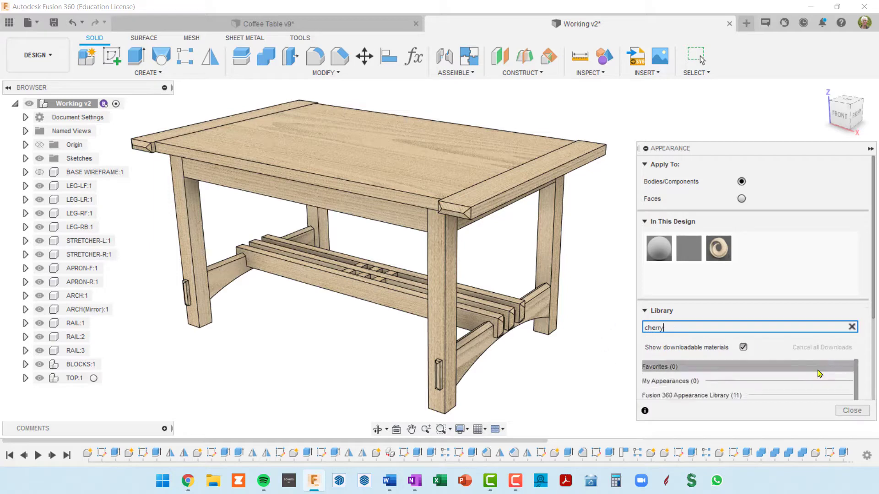
scroll(757, 354, down, 3)
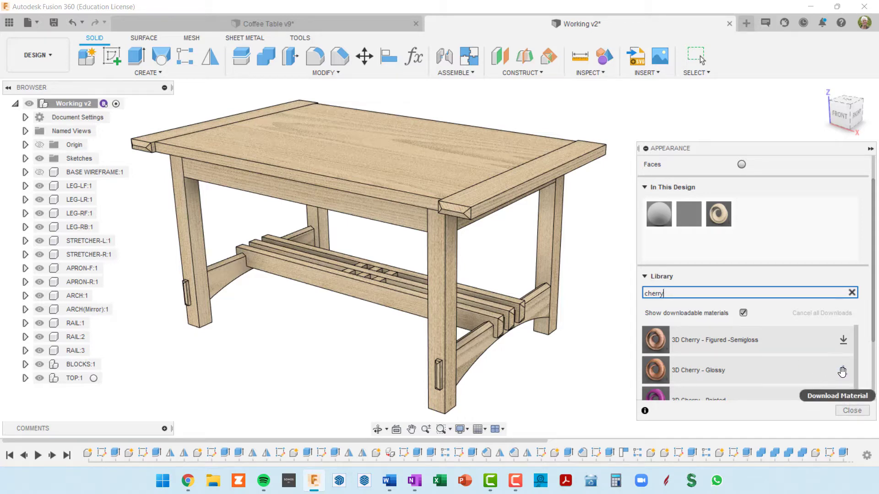
click(842, 372)
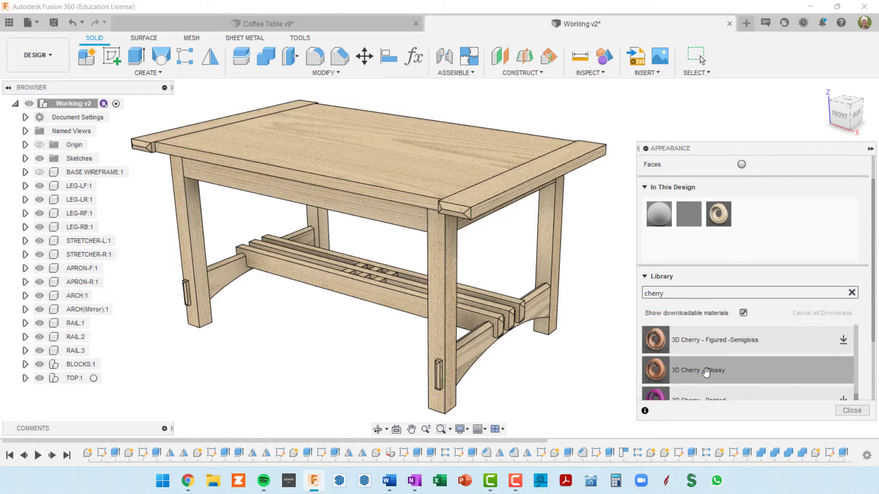
drag(705, 372, 72, 106)
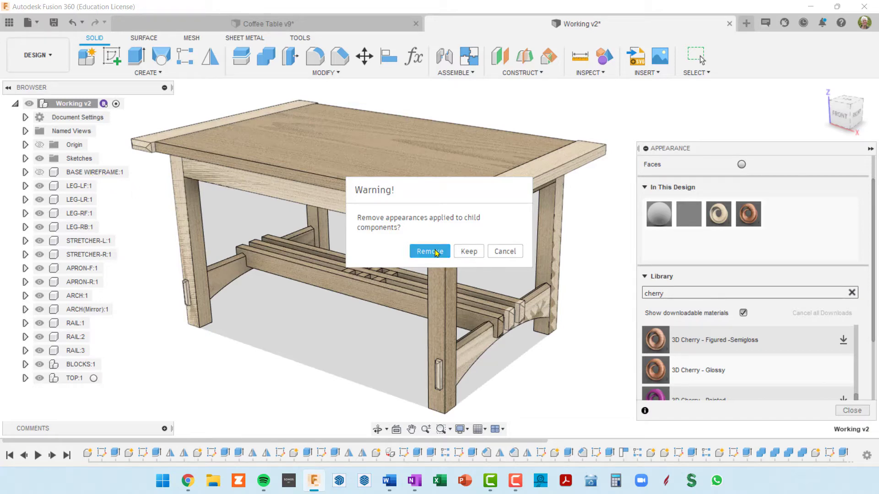
click(469, 252)
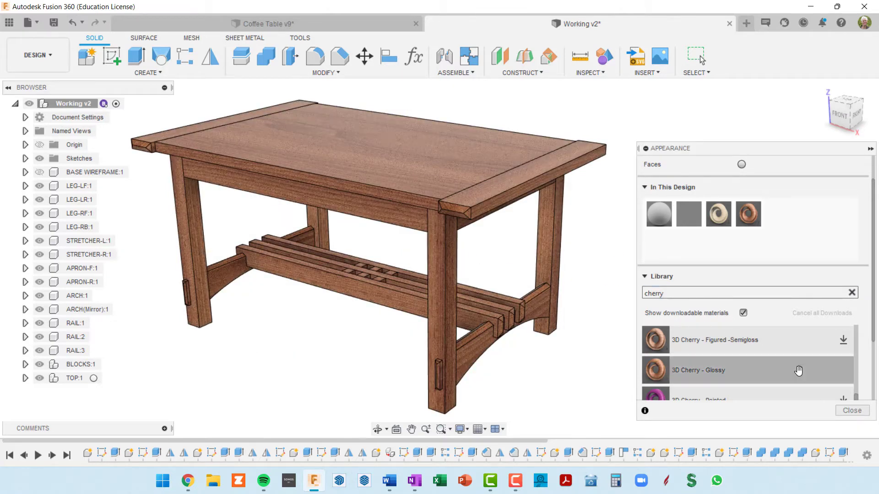
Show and hide the BASE WIREFRAME component to check its sketch geometry, and close the Appearance dialog
click(54, 173)
click(40, 174)
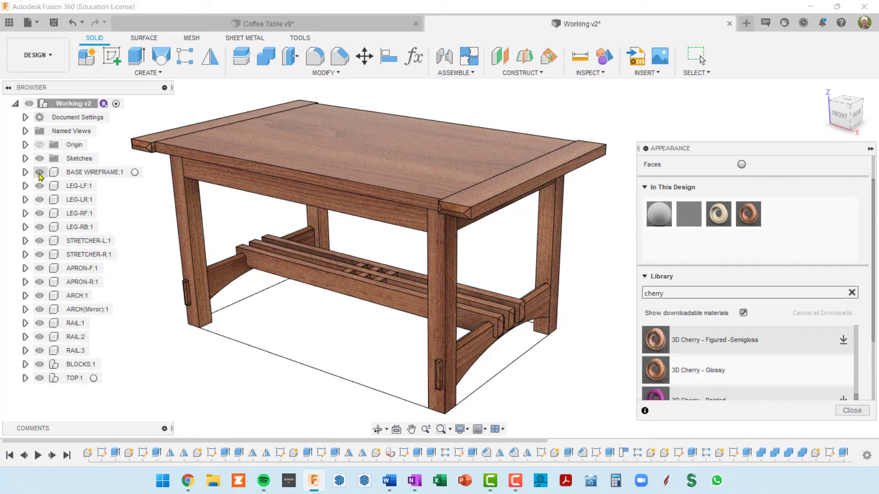
click(40, 174)
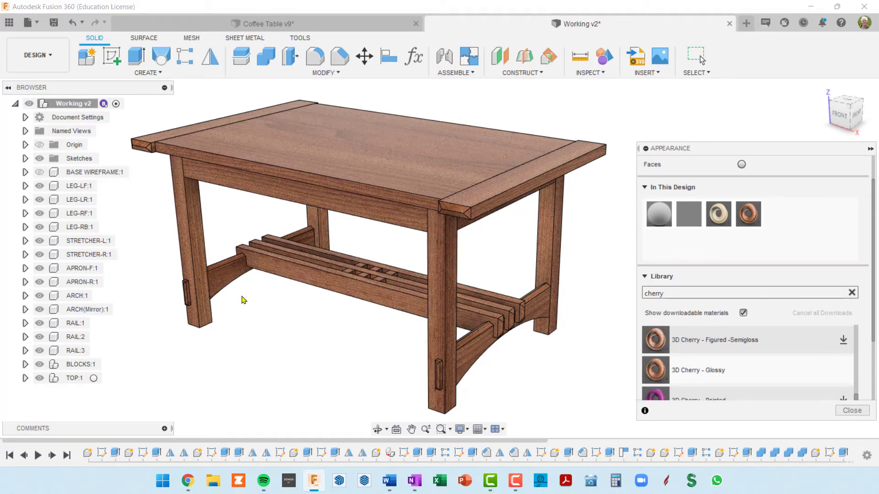
scroll(498, 315, down, 3)
scroll(497, 312, up, 1)
middle_drag(498, 312, 509, 293)
scroll(510, 293, down, 1)
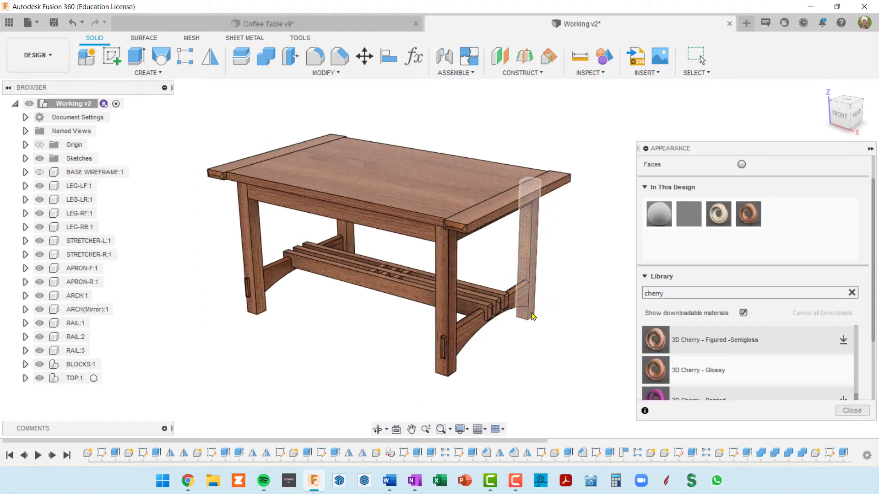
click(699, 55)
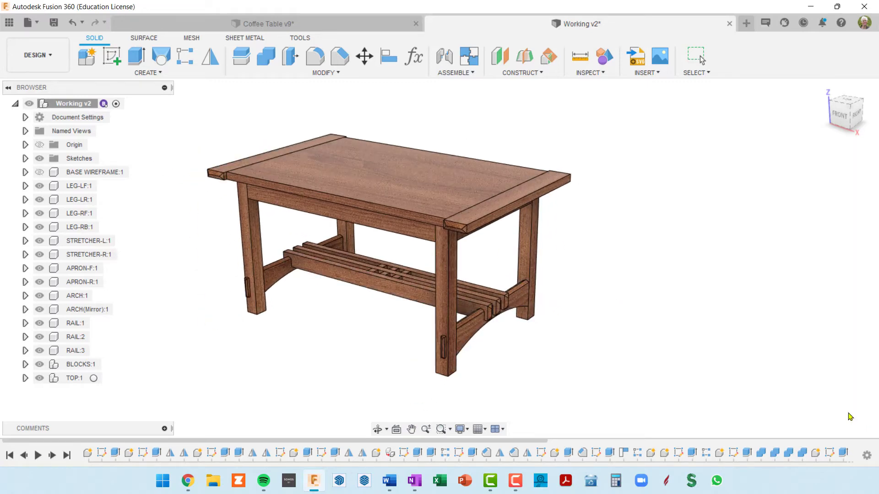
Examine the cherry grain on the legs, the chamfered rail ends and the arched stretcher joints
shift+middle_drag(512, 308, 575, 286)
scroll(387, 213, up, 3)
scroll(297, 197, down, 3)
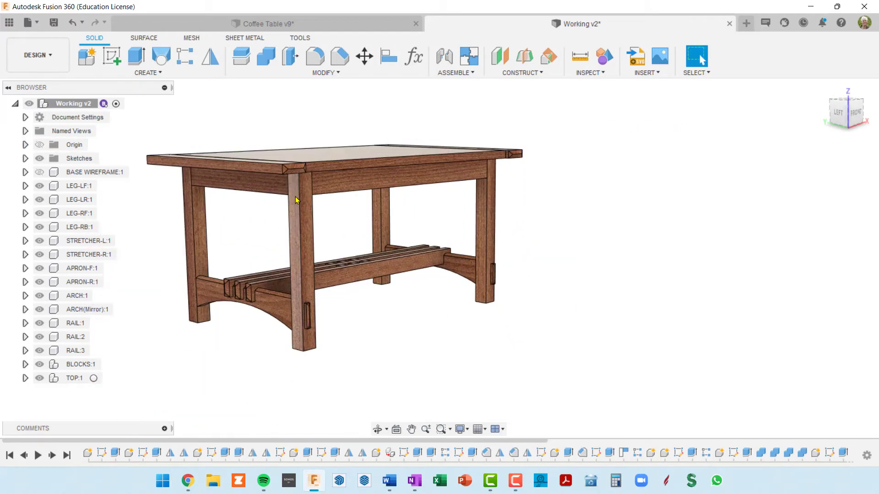
shift+middle_drag(316, 208, 367, 217)
scroll(362, 328, up, 5)
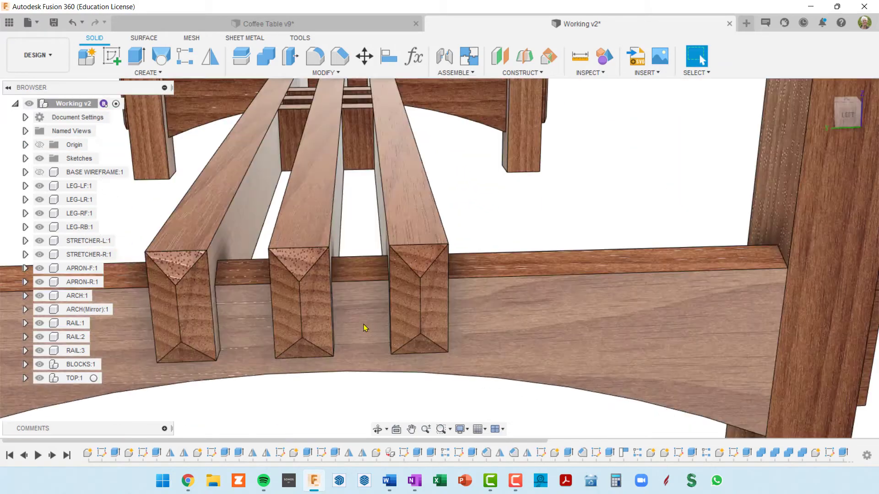
scroll(366, 327, down, 4)
shift+middle_drag(374, 325, 297, 330)
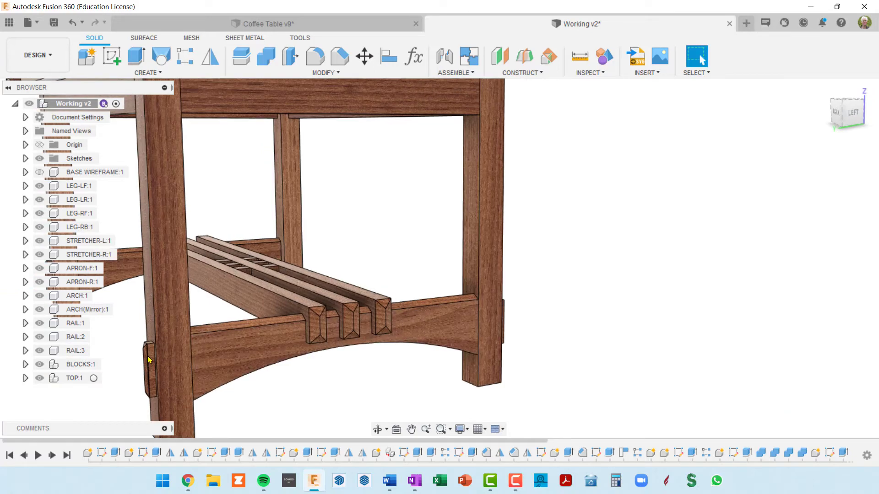
scroll(326, 325, down, 2)
scroll(326, 325, up, 3)
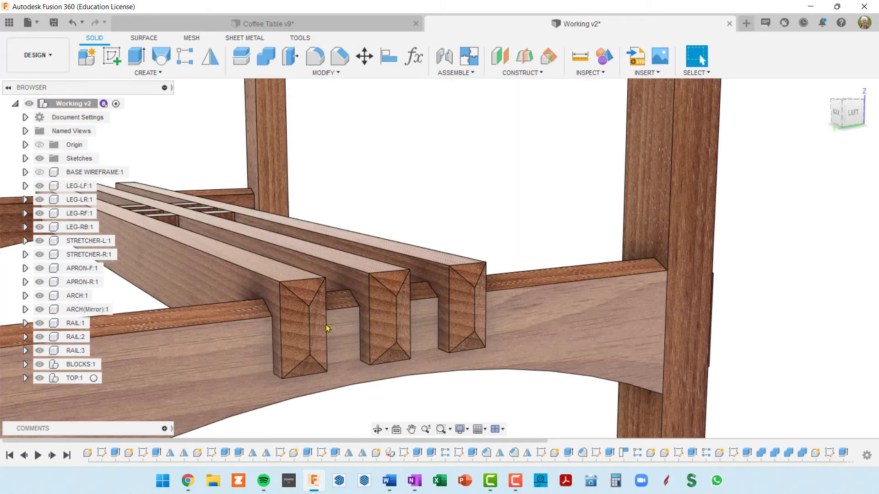
scroll(326, 325, down, 5)
shift+middle_drag(326, 325, 389, 278)
scroll(307, 280, down, 3)
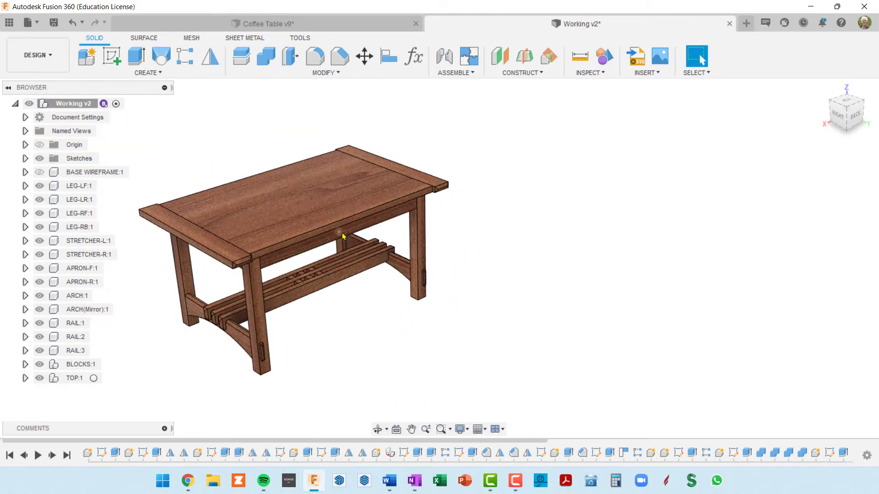
Examine the chamfered breadboard end at the tabletop corner and the overall look of the table
scroll(424, 203, up, 3)
scroll(425, 204, up, 5)
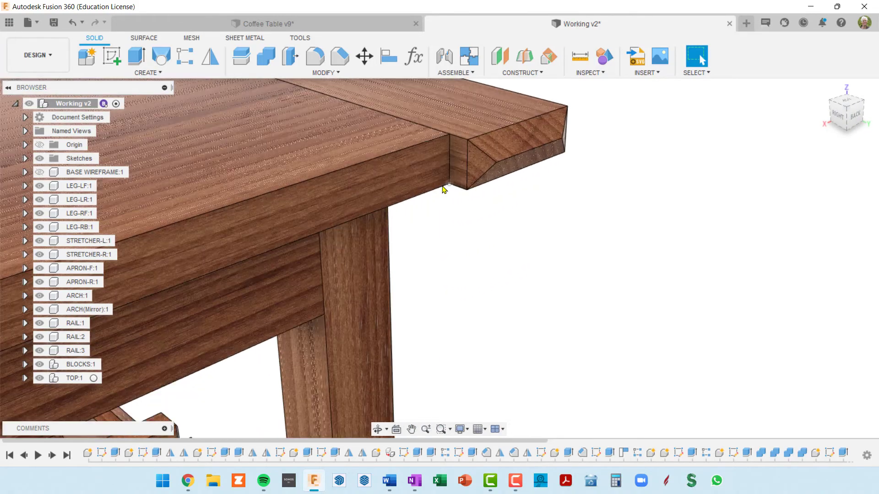
scroll(438, 163, down, 3)
shift+middle_drag(437, 171, 327, 170)
middle_drag(328, 168, 494, 189)
scroll(640, 316, down, 5)
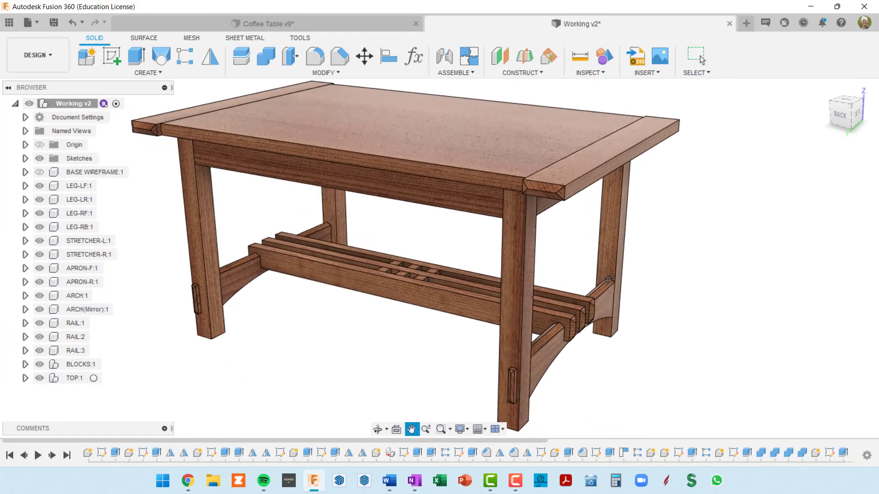